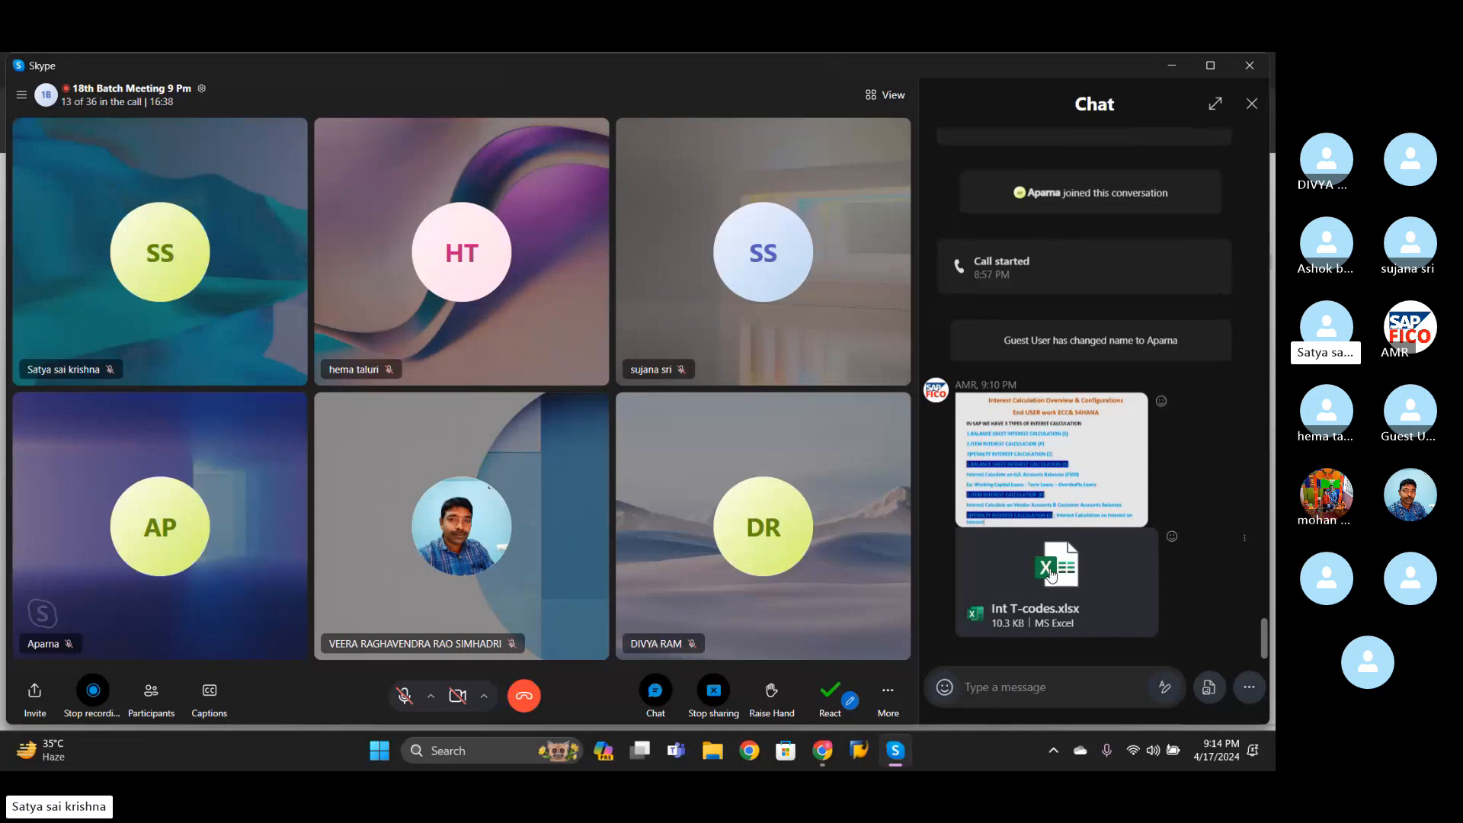
- Open the Int T-codes.xlsx workbook shared in the meeting chat and review its list of interest calculation transaction codes
{"action": "left_click", "coordinate": [1056, 573]}
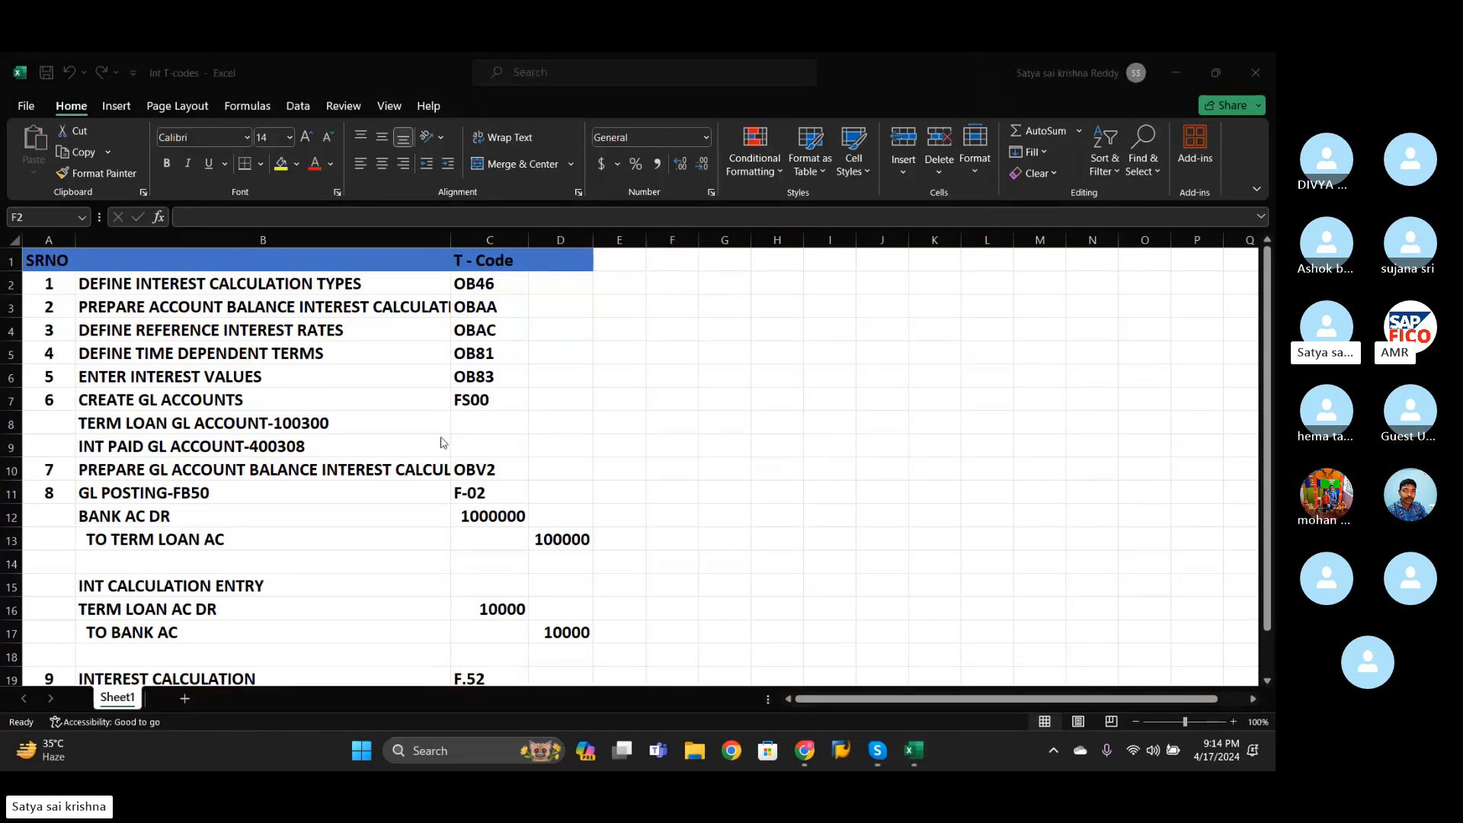
{"action": "scroll", "coordinate": [441, 446], "scroll_direction": "down", "scroll_amount": 3}
{"action": "scroll", "coordinate": [442, 445], "scroll_direction": "up", "scroll_amount": 3}
- Switch to SAP Logon and log on to the EH7 system in client 800 with the user ID and account password
{"action": "left_click", "coordinate": [841, 754]}
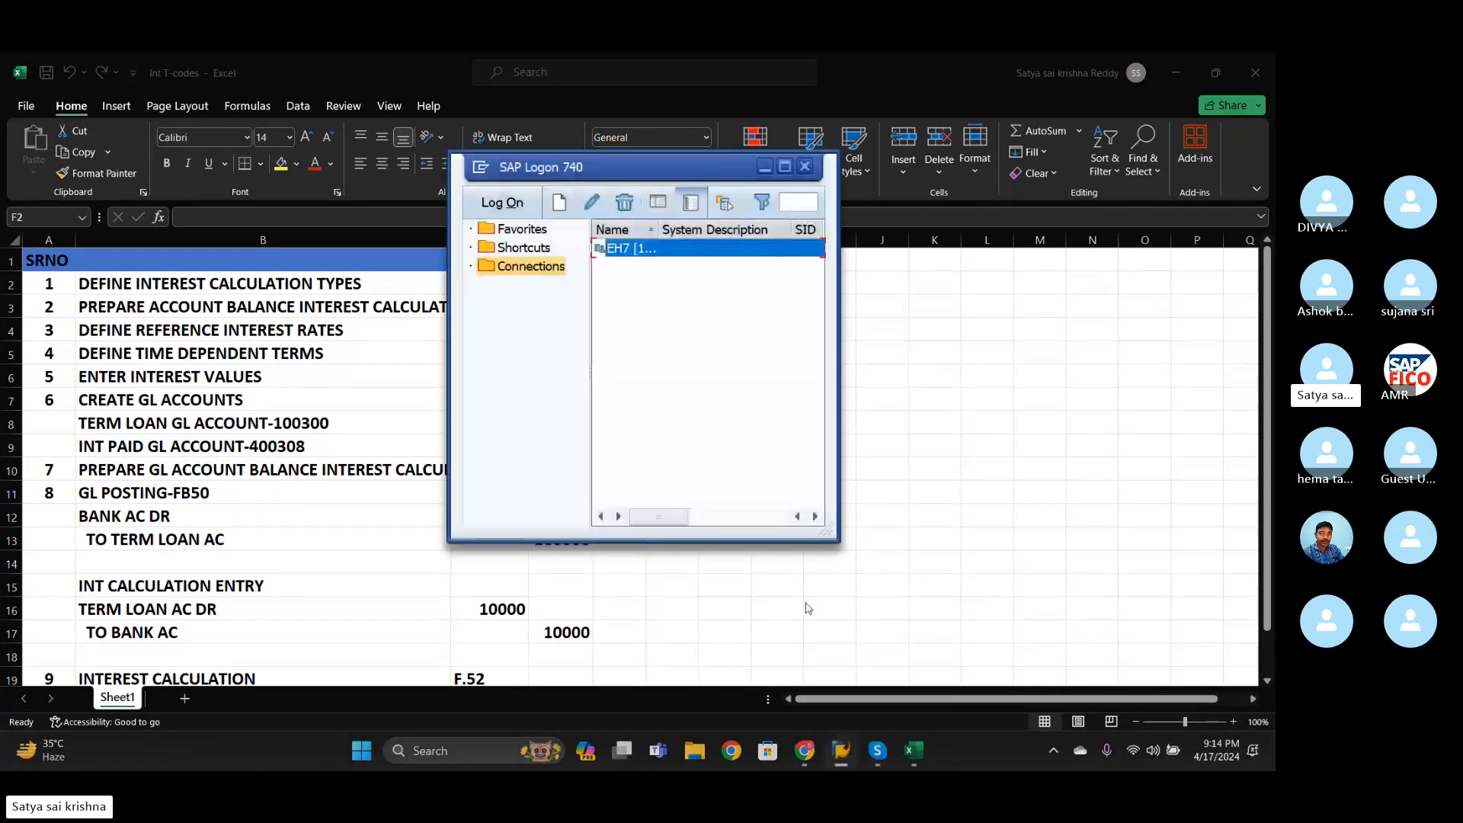
{"action": "left_click", "coordinate": [497, 200]}
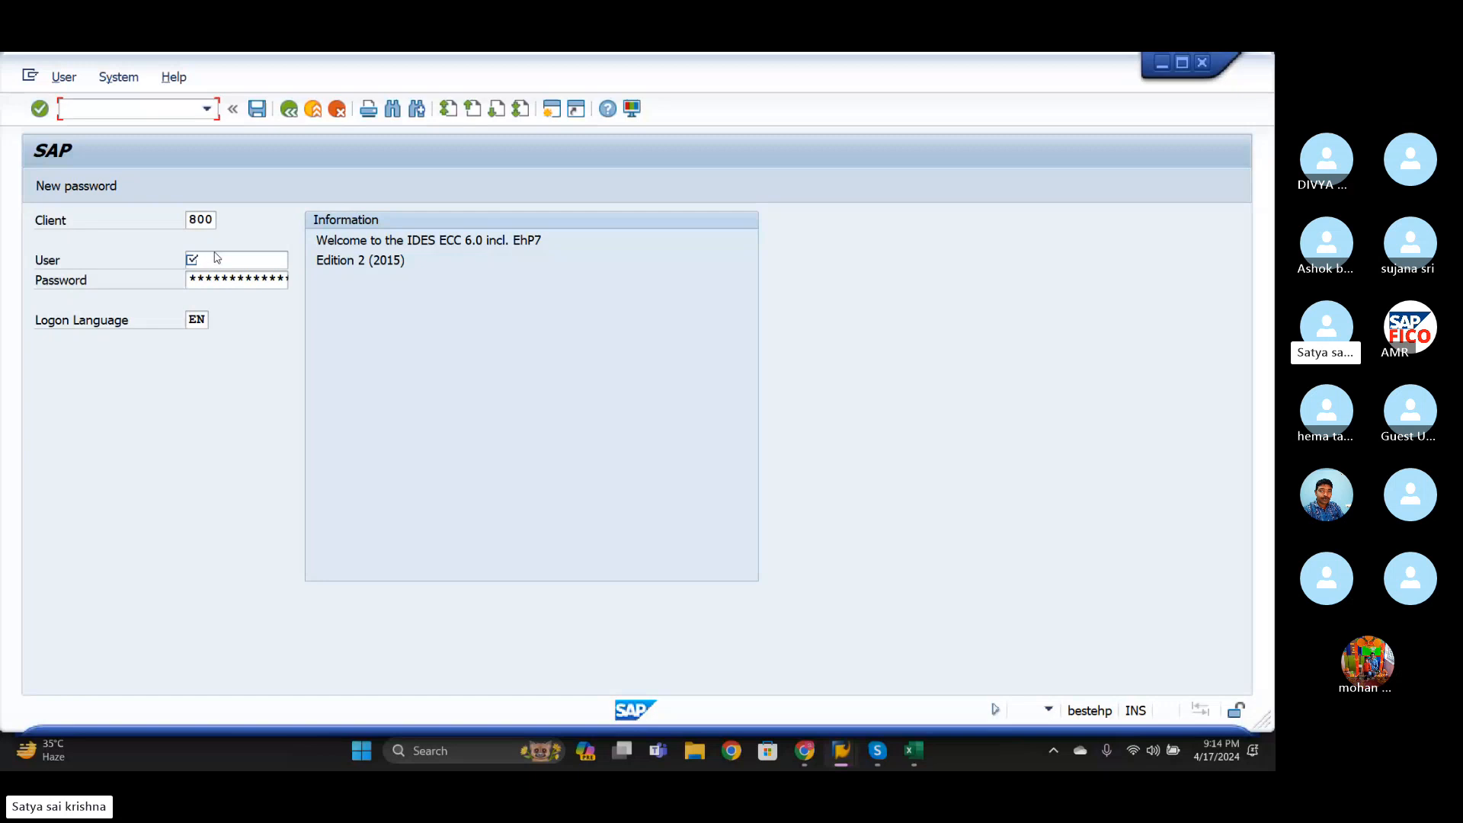
{"action": "left_click", "coordinate": [219, 259]}
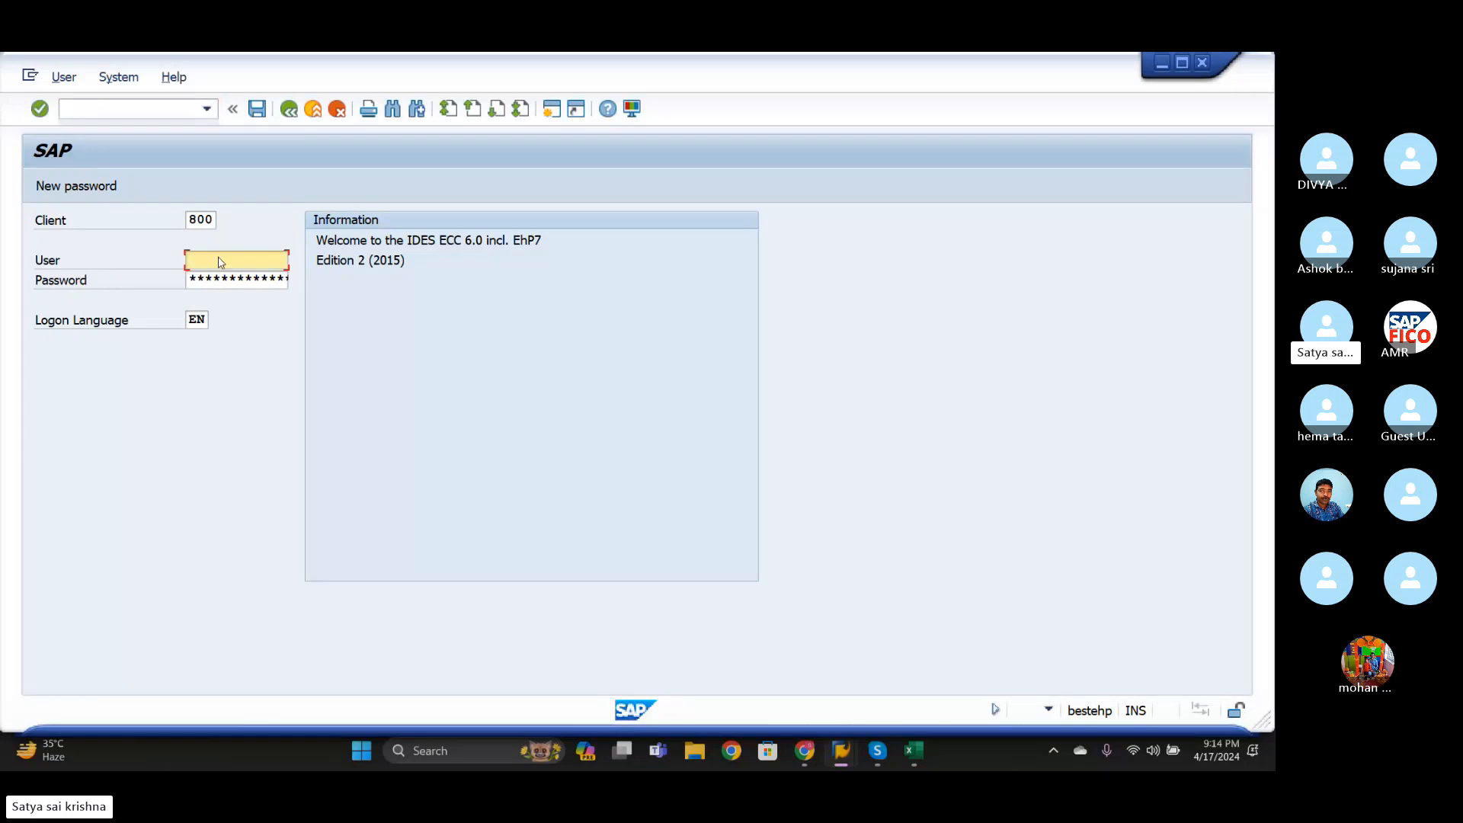
{"action": "left_click", "coordinate": [223, 263]}
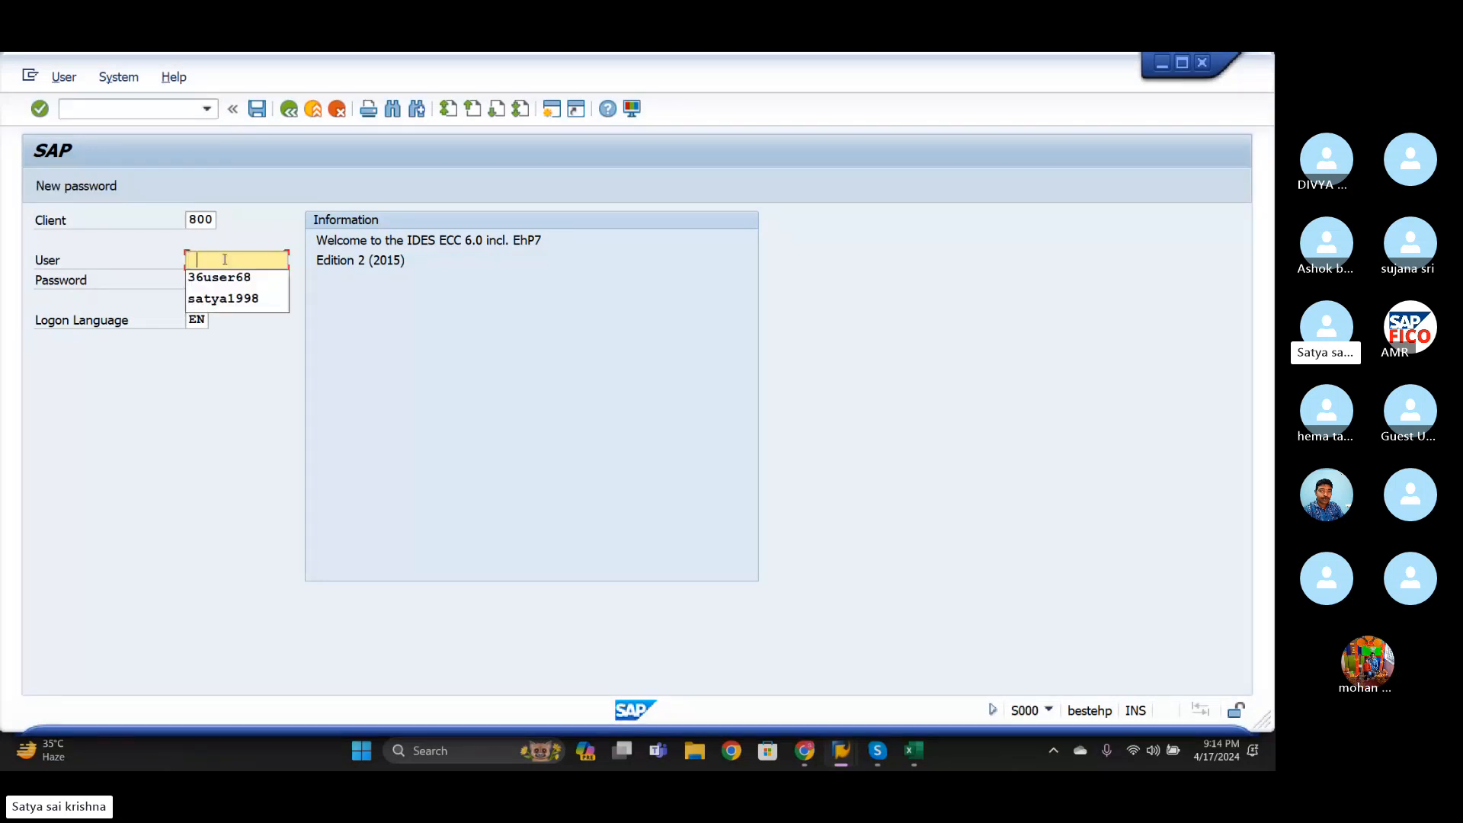
{"action": "left_click", "coordinate": [229, 276]}
{"action": "key", "text": "Tab"}
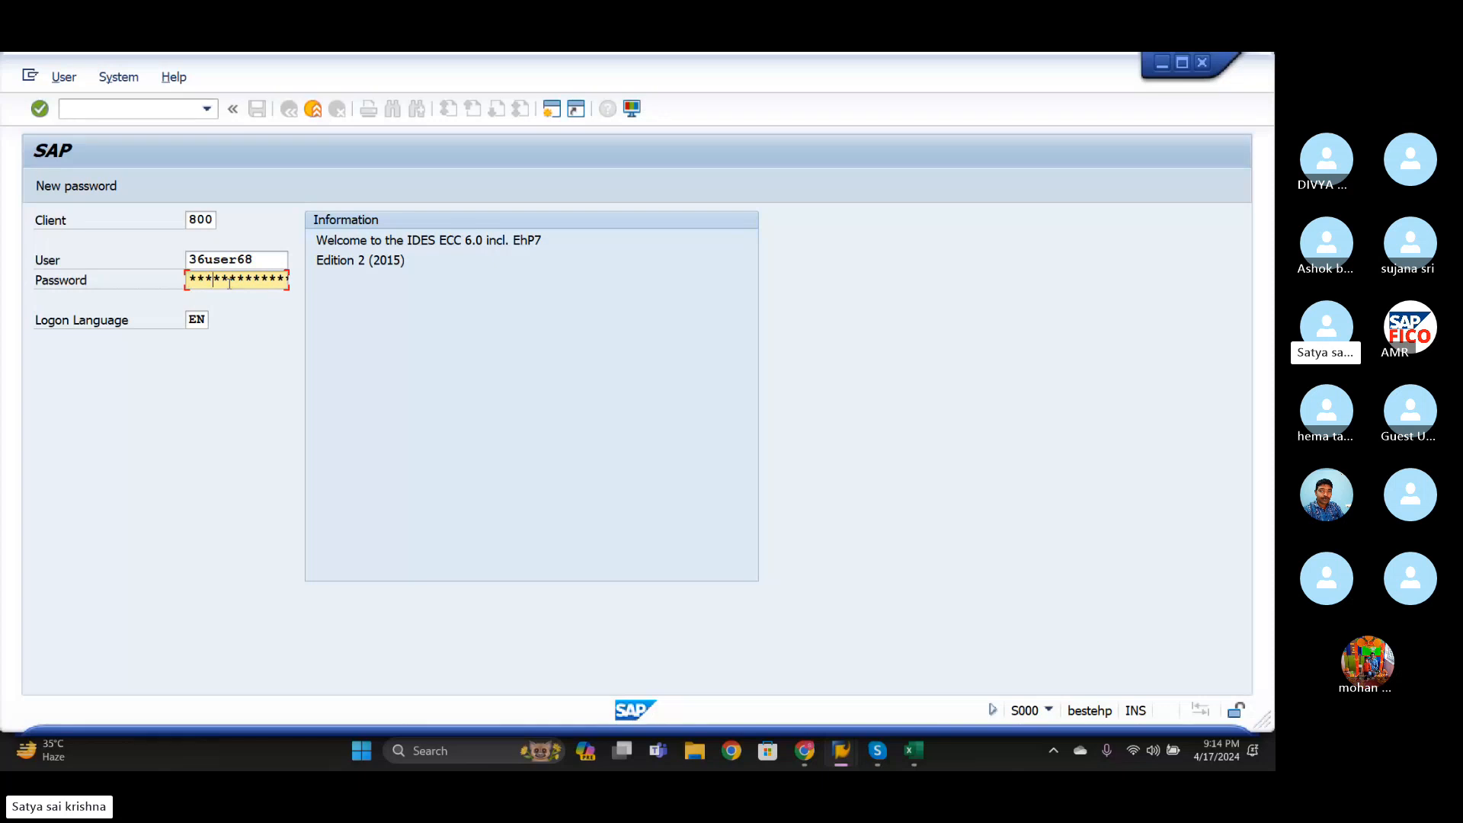
{"action": "key", "text": "Return"}
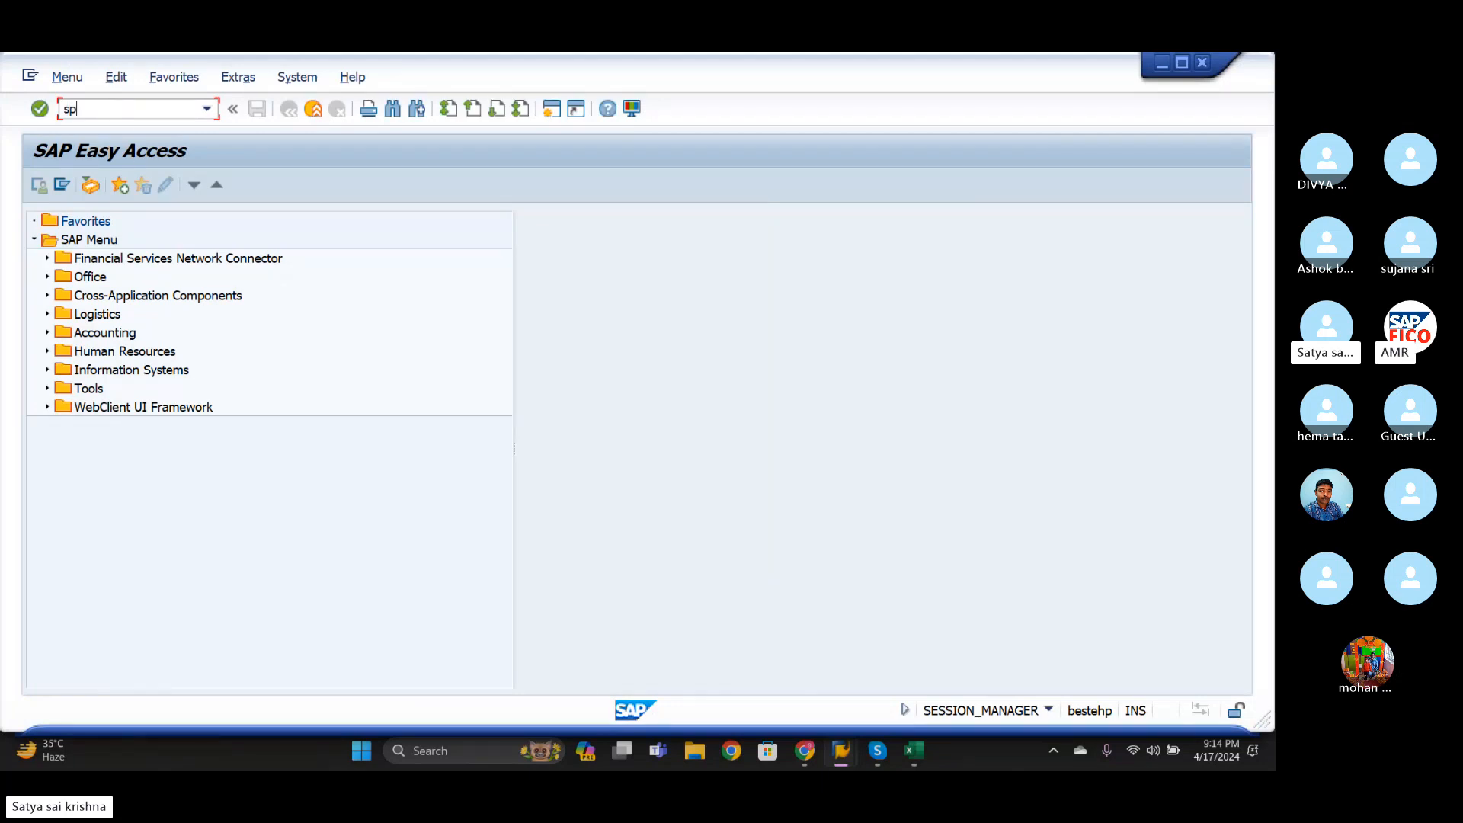
- Run transaction SPRO and display the SAP Customizing Implementation Guide
{"action": "type", "text": "ro"}
{"action": "key", "text": "Return"}
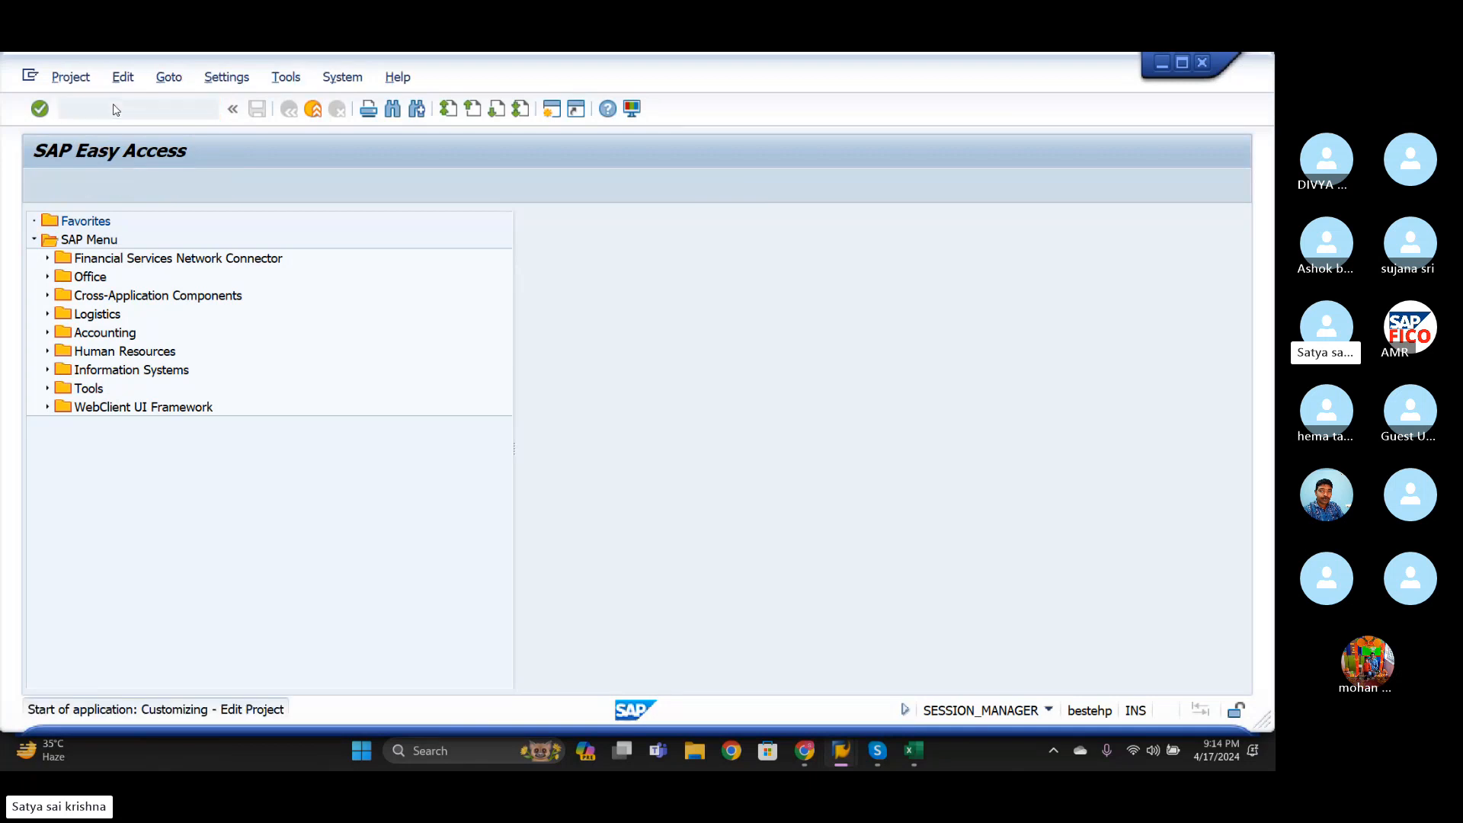
{"action": "left_click", "coordinate": [91, 186]}
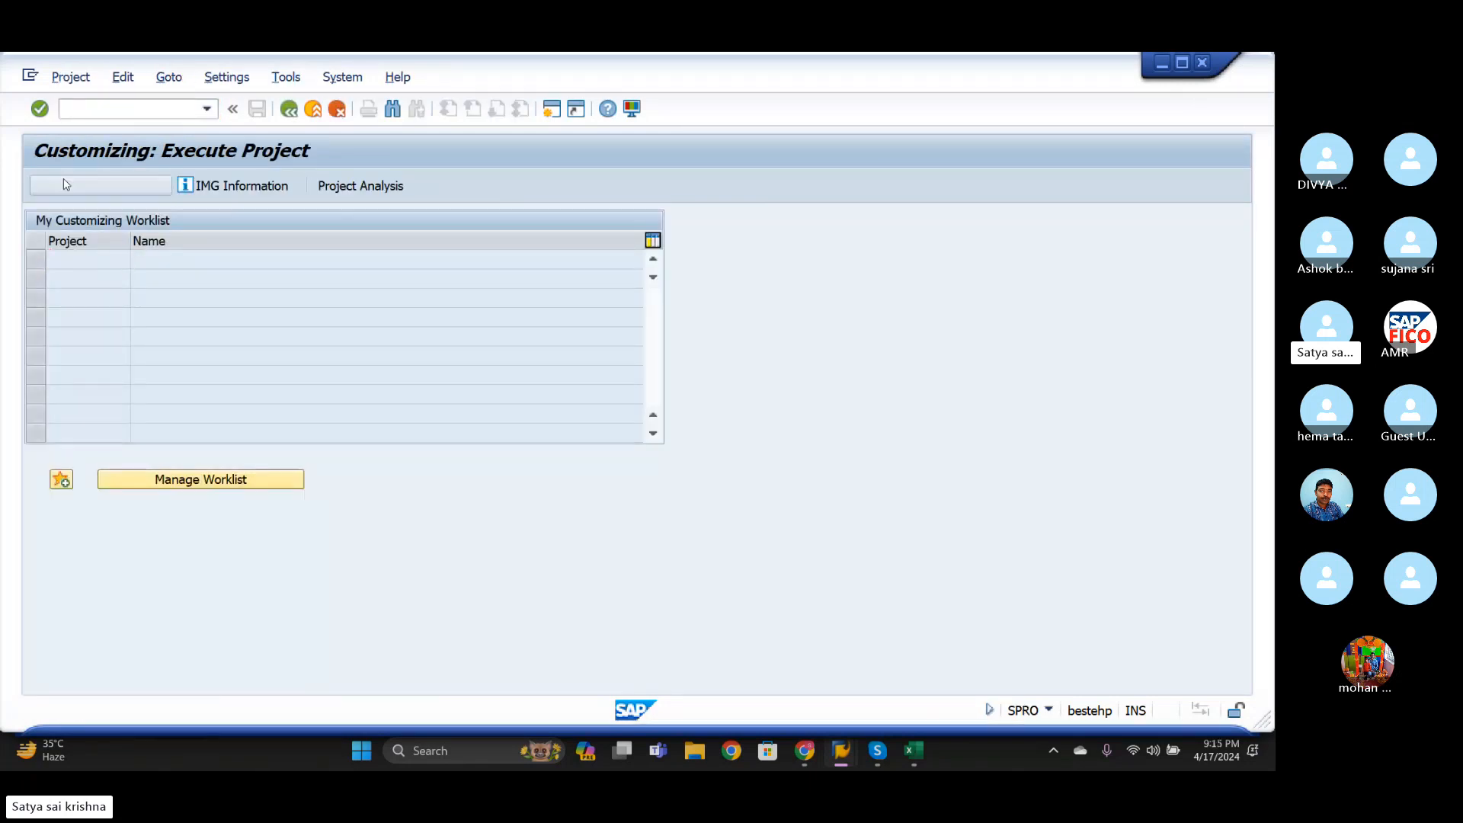
- Expand Financial Accounting (New) and its General Ledger Accounting (New) node in the IMG structure
{"action": "scroll", "coordinate": [84, 476], "scroll_direction": "down", "scroll_amount": 1}
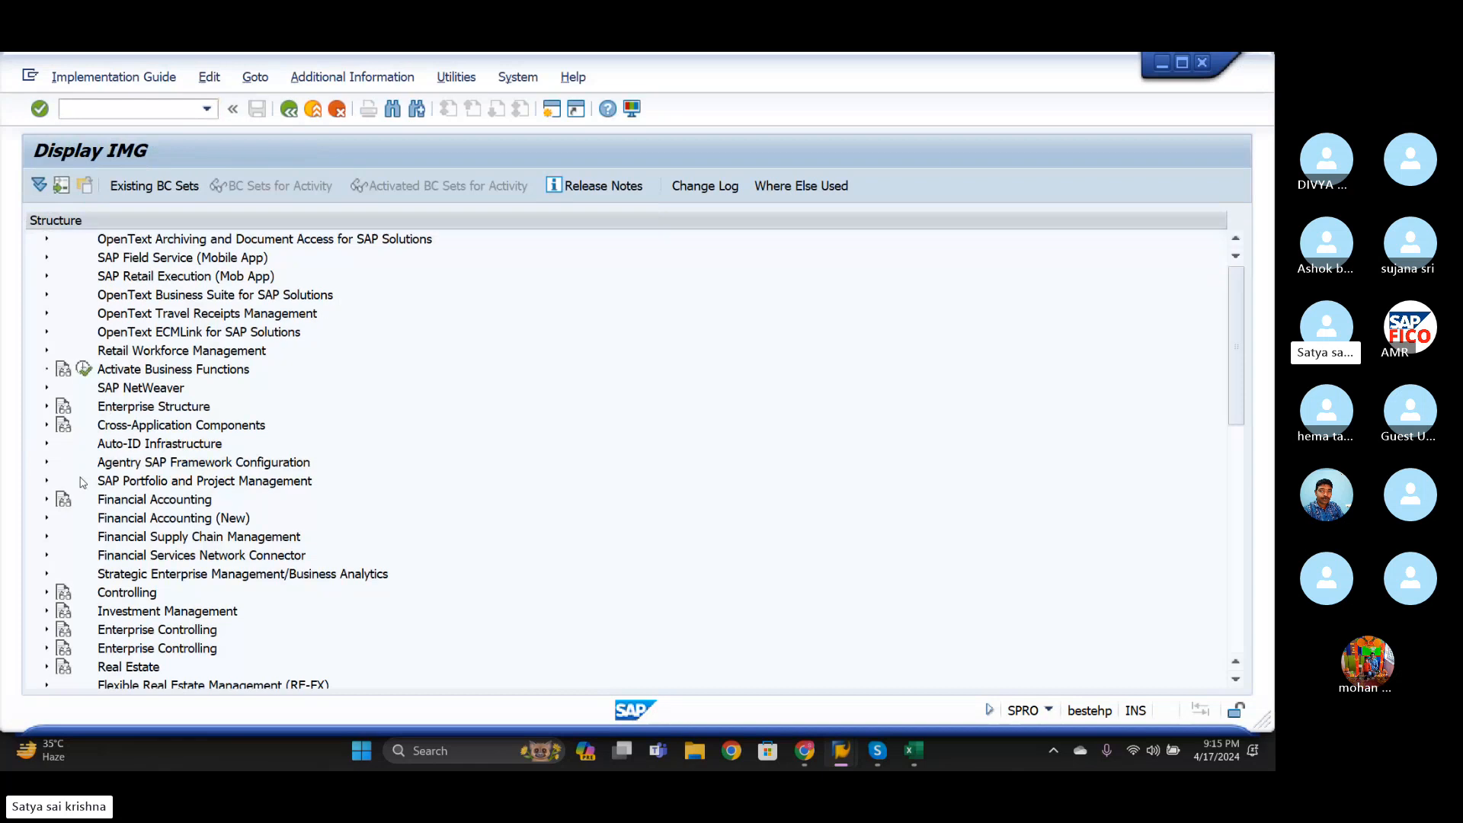
{"action": "scroll", "coordinate": [70, 461], "scroll_direction": "down", "scroll_amount": 1}
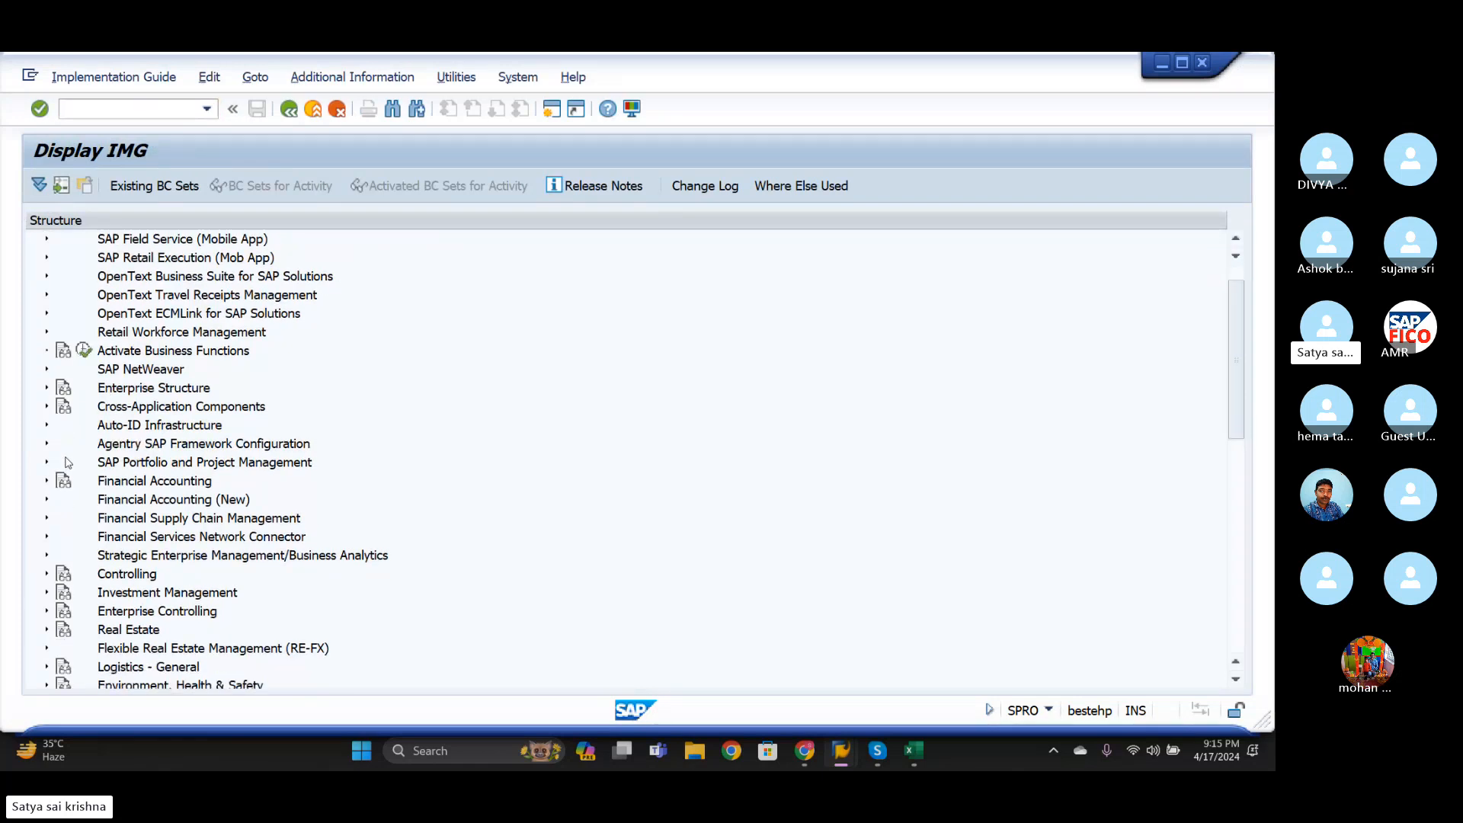
{"action": "left_click", "coordinate": [46, 499]}
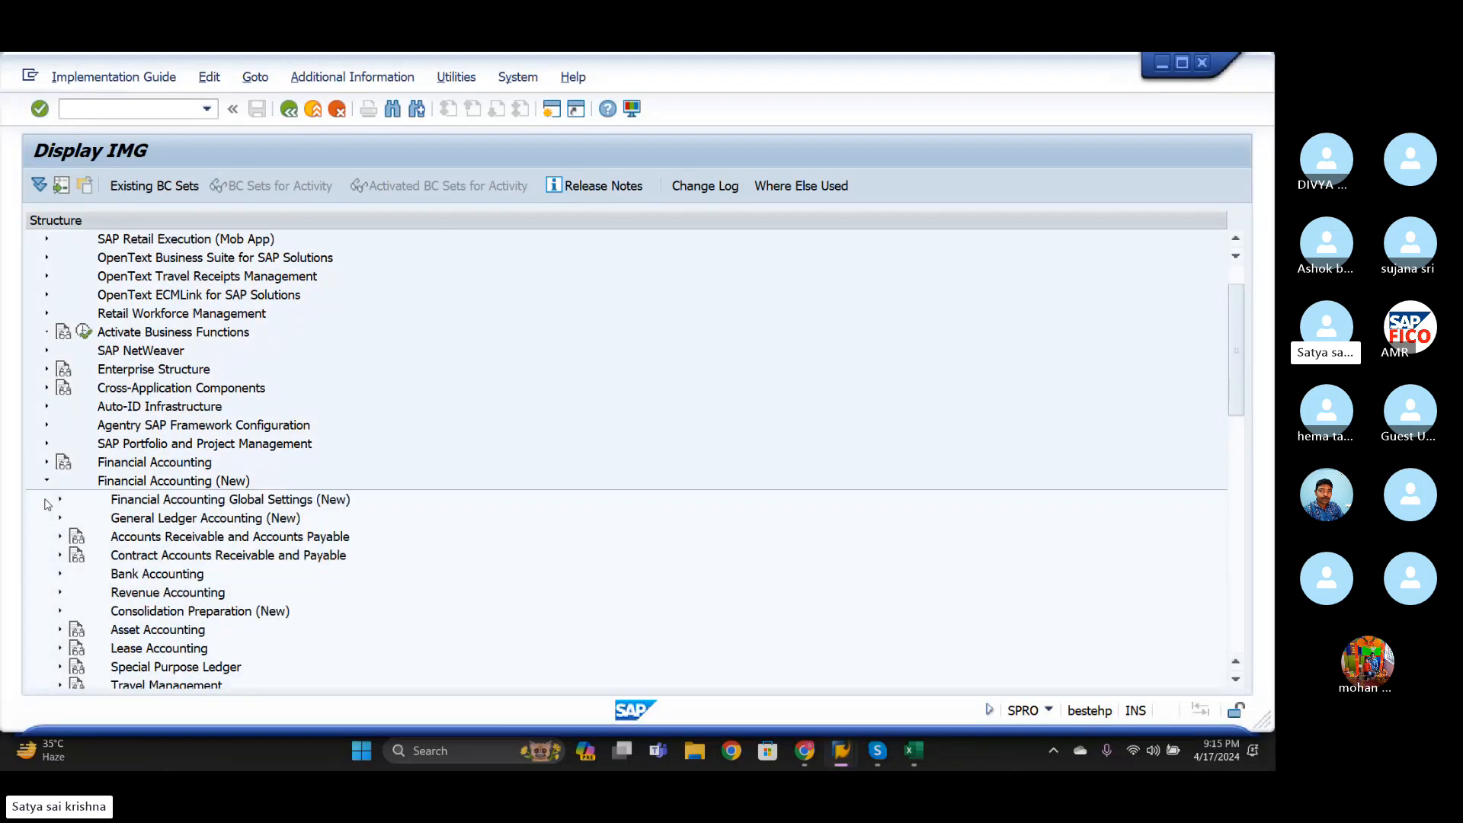
{"action": "scroll", "coordinate": [53, 502], "scroll_direction": "down", "scroll_amount": 2}
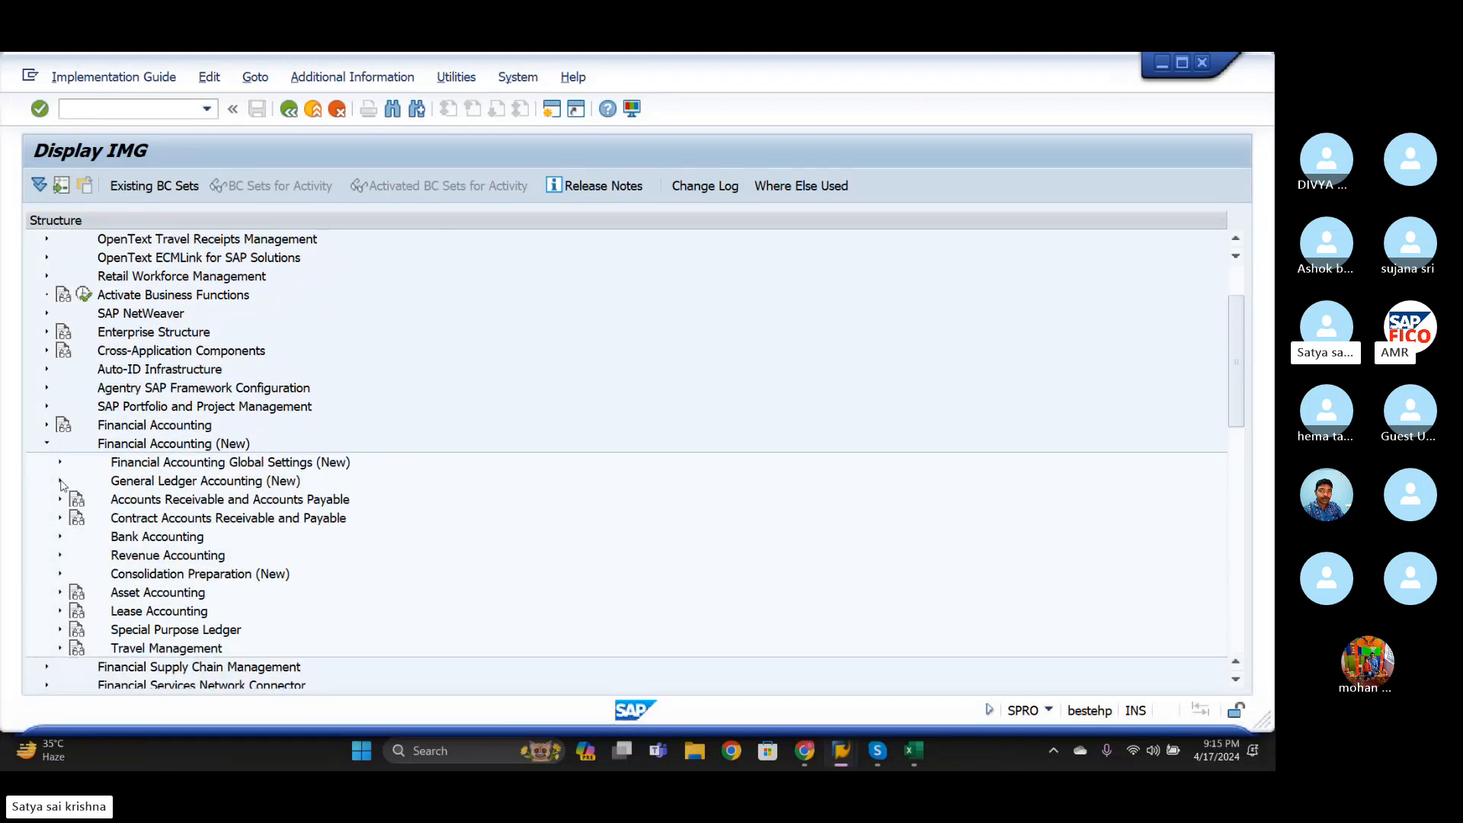
{"action": "left_click", "coordinate": [60, 480]}
{"action": "scroll", "coordinate": [60, 485], "scroll_direction": "down", "scroll_amount": 2}
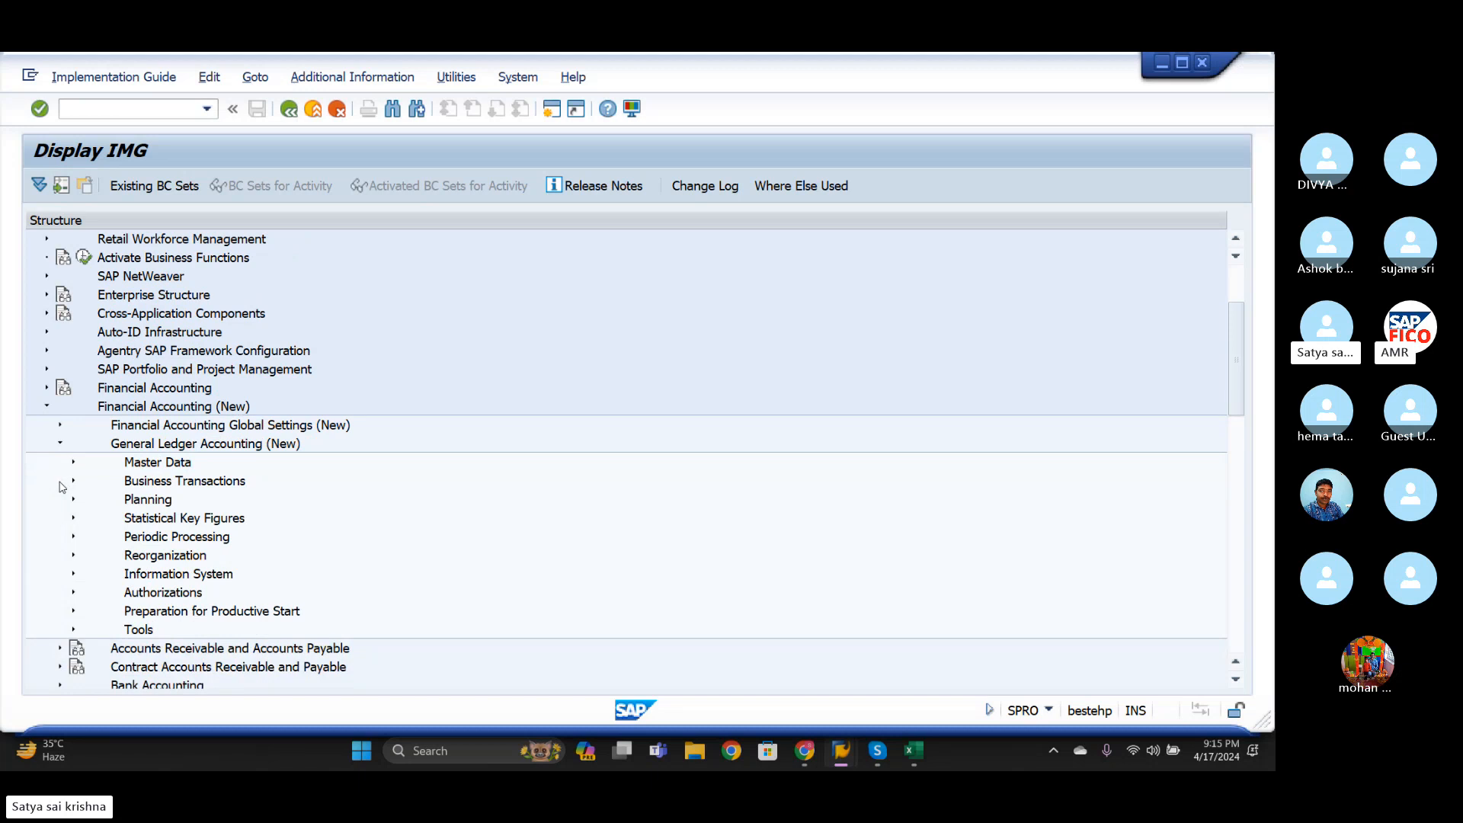
{"action": "scroll", "coordinate": [63, 480], "scroll_direction": "down", "scroll_amount": 2}
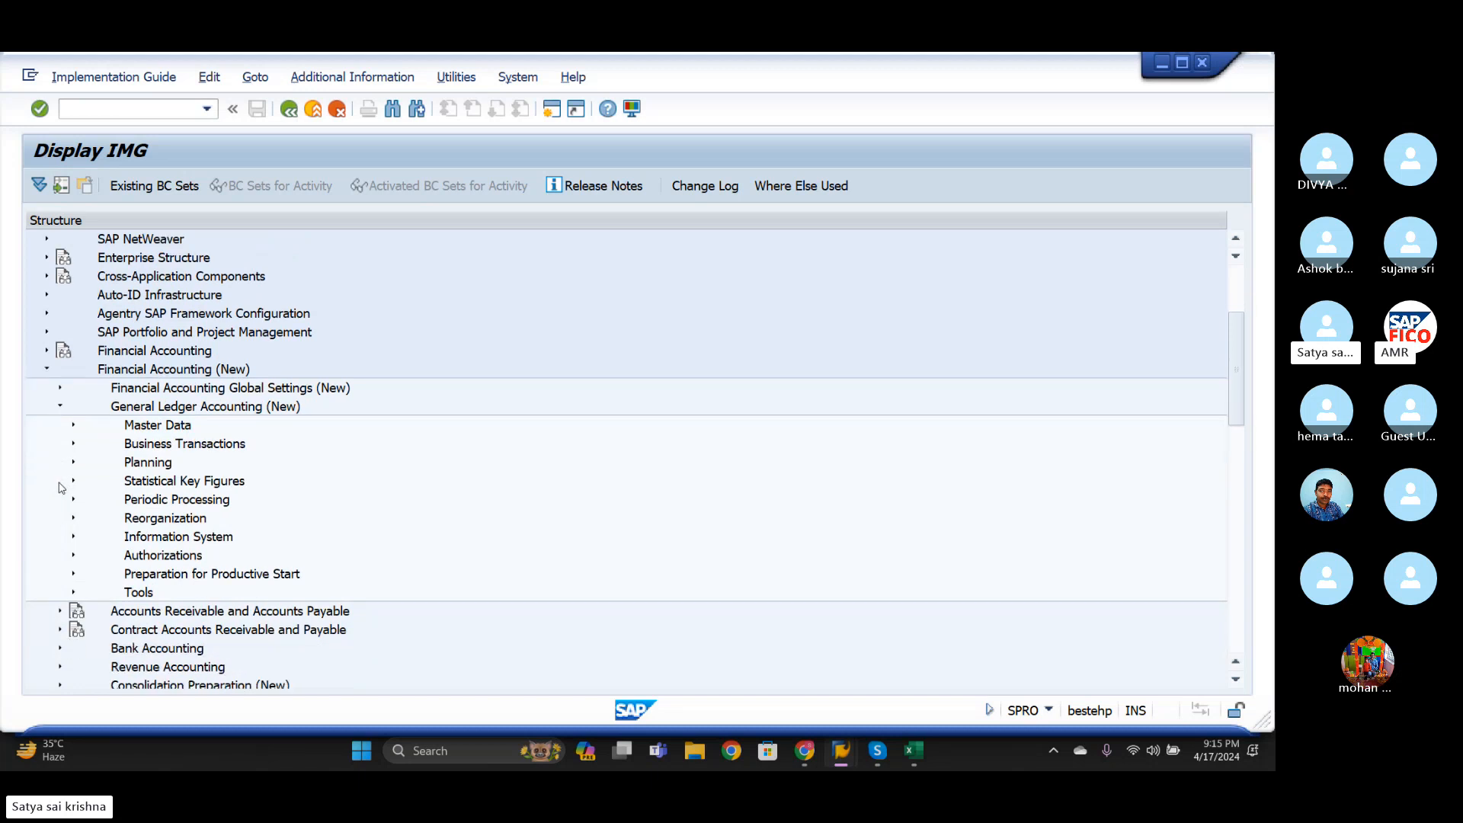
- Expand Business Transactions under General Ledger Accounting (New), including its Bank Account Interest Calculation node
{"action": "left_click", "coordinate": [73, 445]}
{"action": "scroll", "coordinate": [72, 448], "scroll_direction": "down", "scroll_amount": 3}
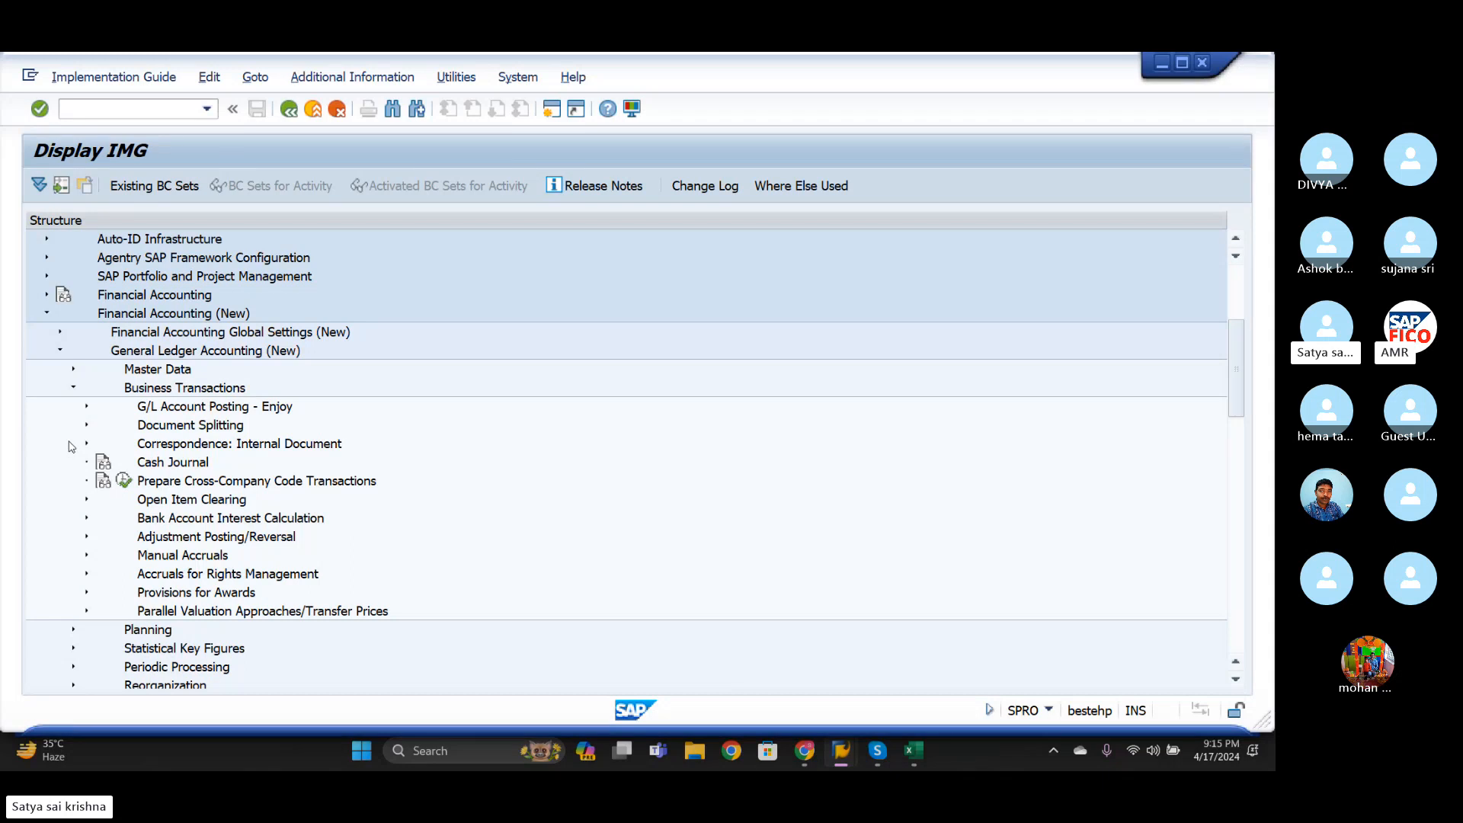
{"action": "left_click", "coordinate": [86, 519]}
{"action": "scroll", "coordinate": [86, 520], "scroll_direction": "down", "scroll_amount": 1}
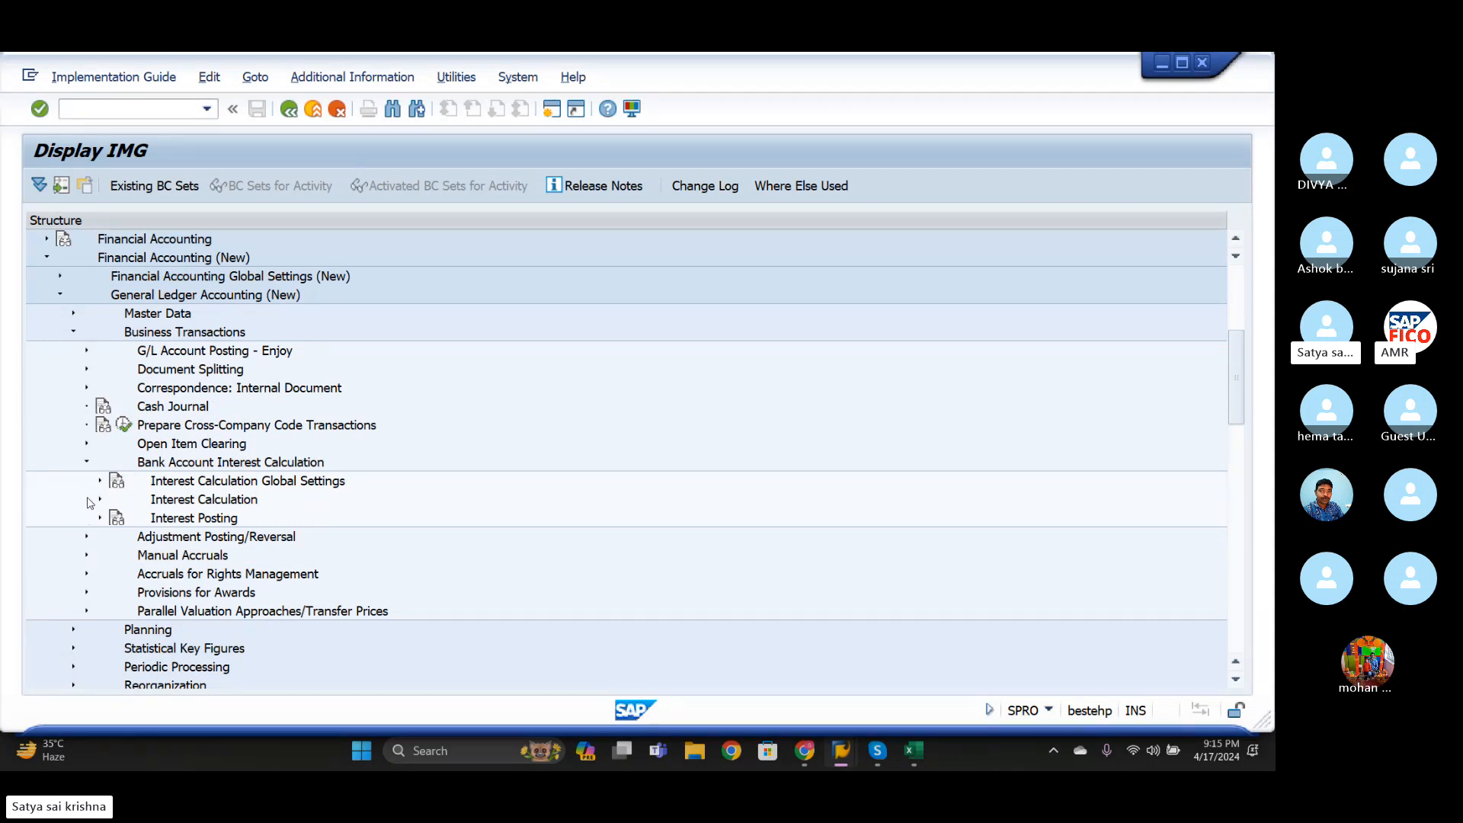
{"action": "scroll", "coordinate": [114, 500], "scroll_direction": "down", "scroll_amount": 1}
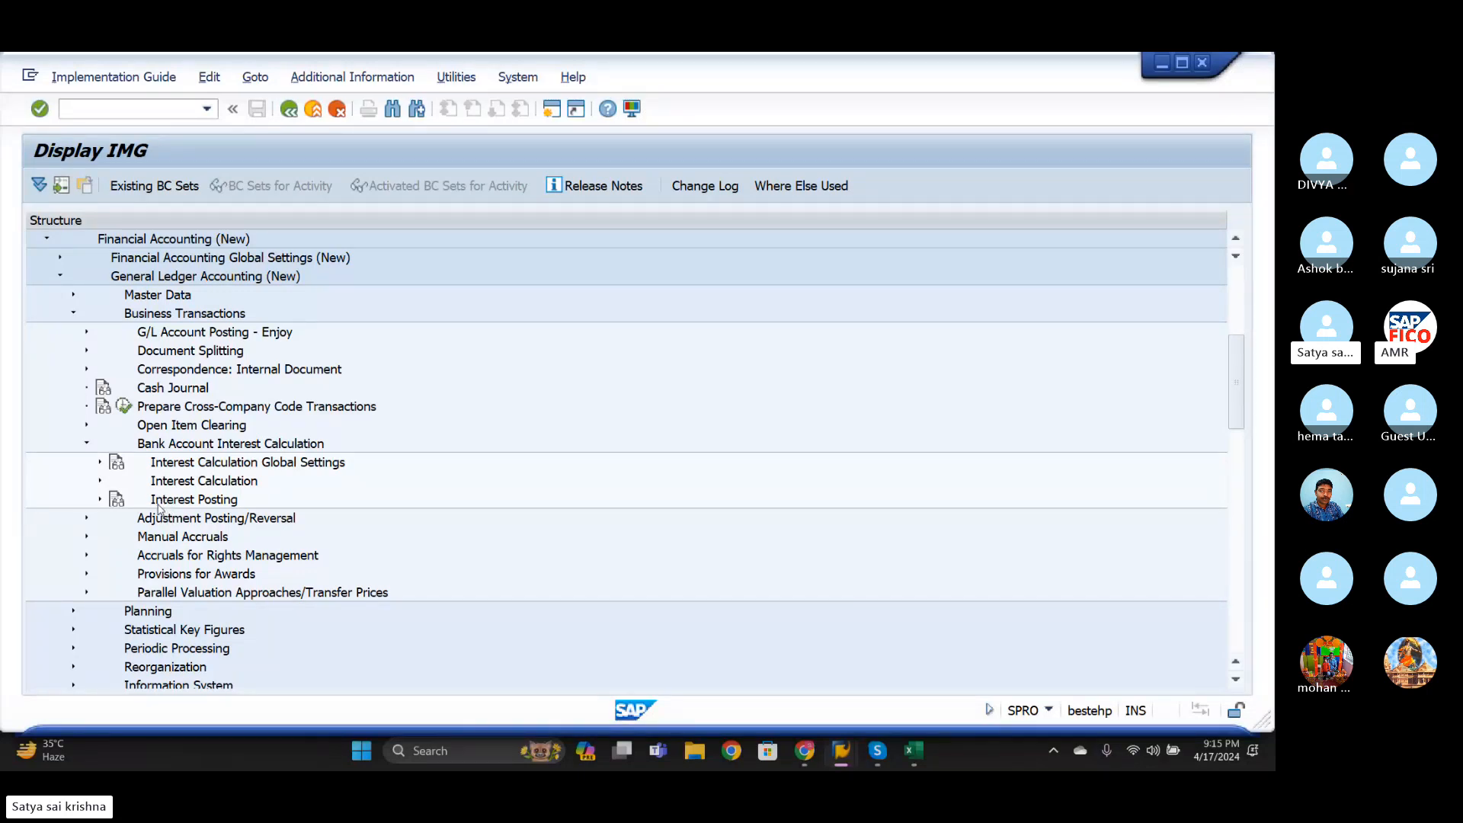
{"action": "left_click", "coordinate": [100, 461]}
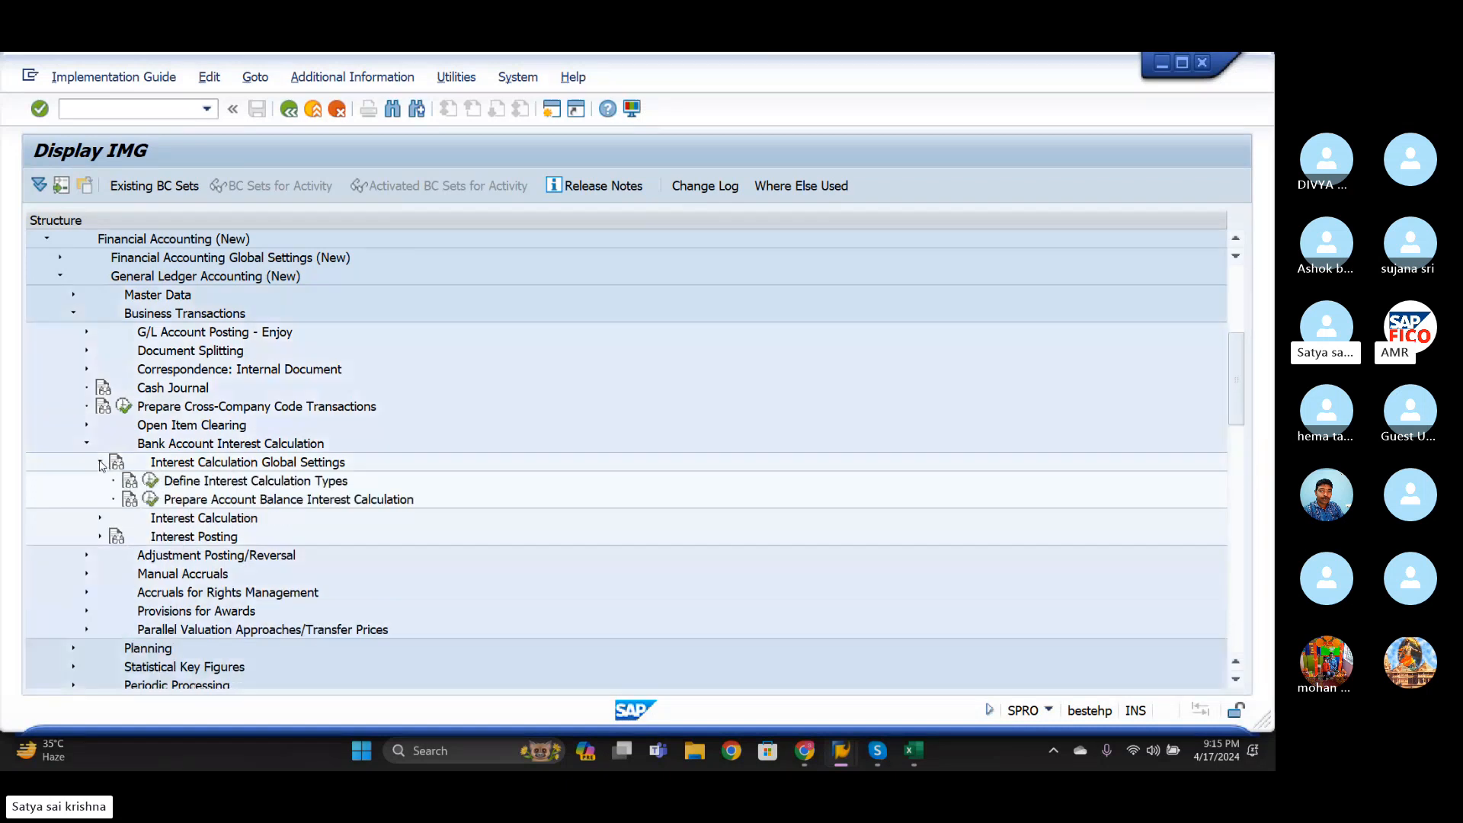
{"action": "left_click", "coordinate": [100, 462]}
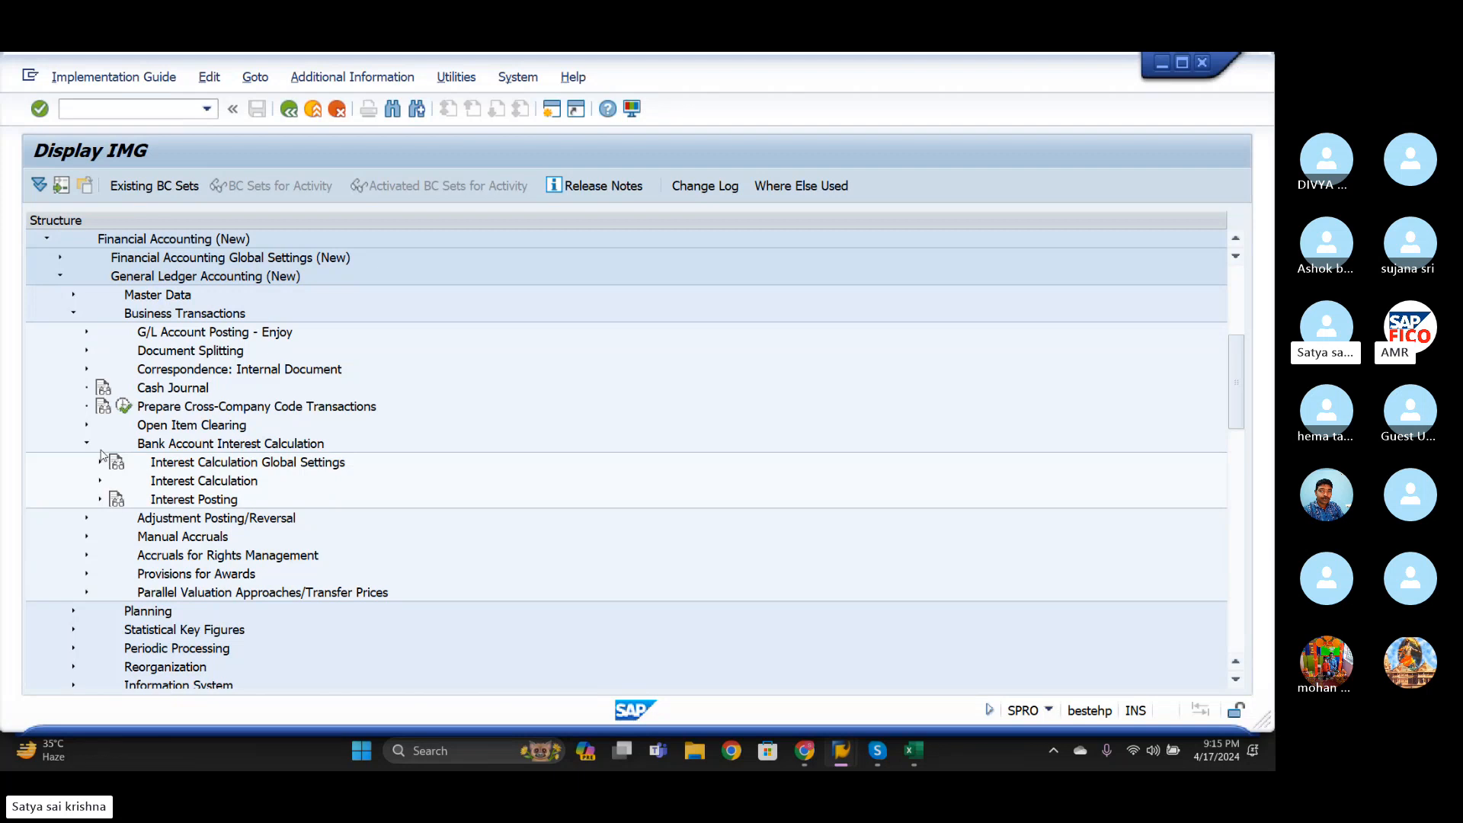
{"action": "left_click", "coordinate": [87, 444]}
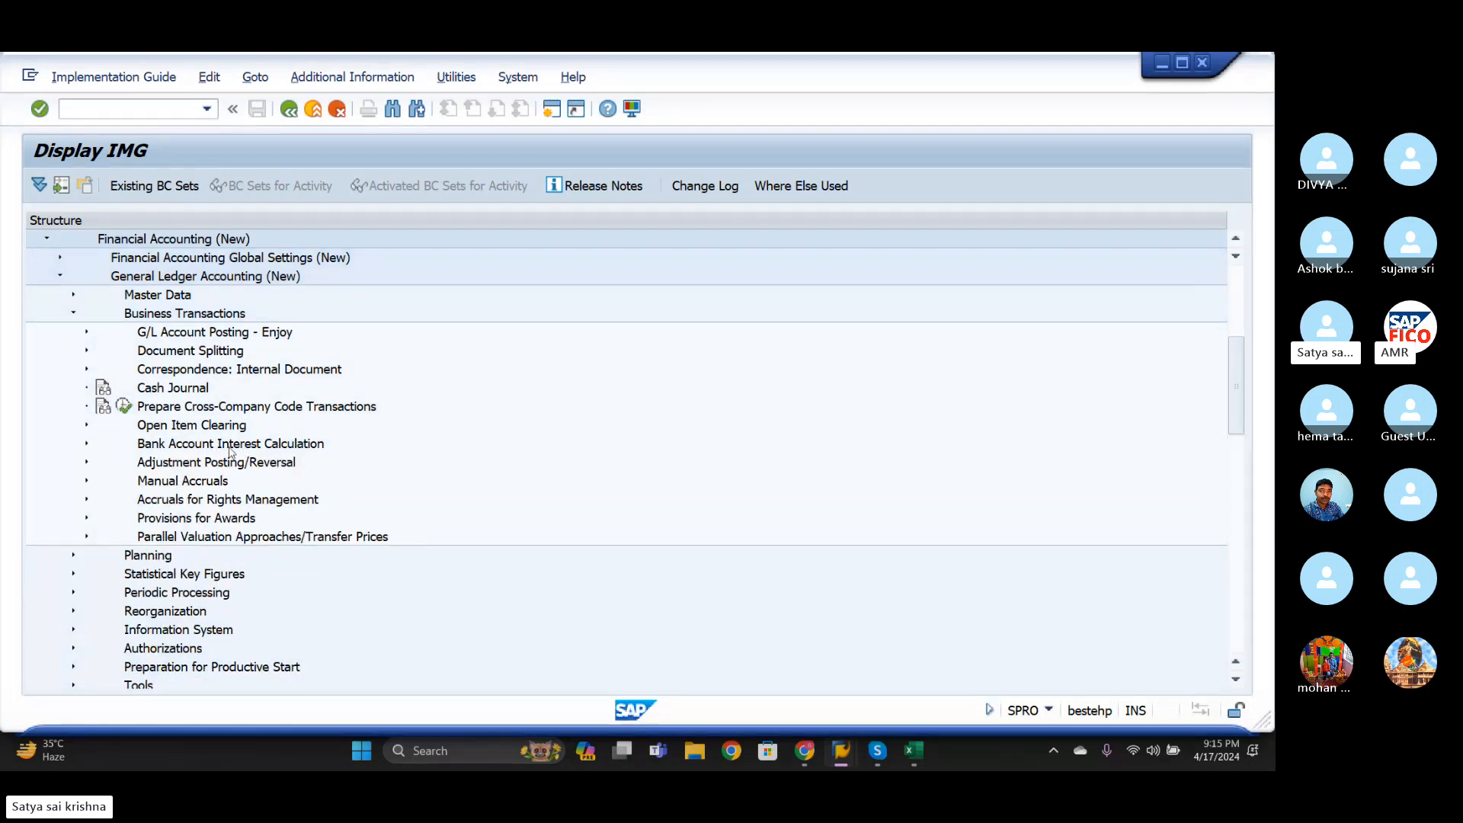
{"action": "left_click", "coordinate": [87, 444]}
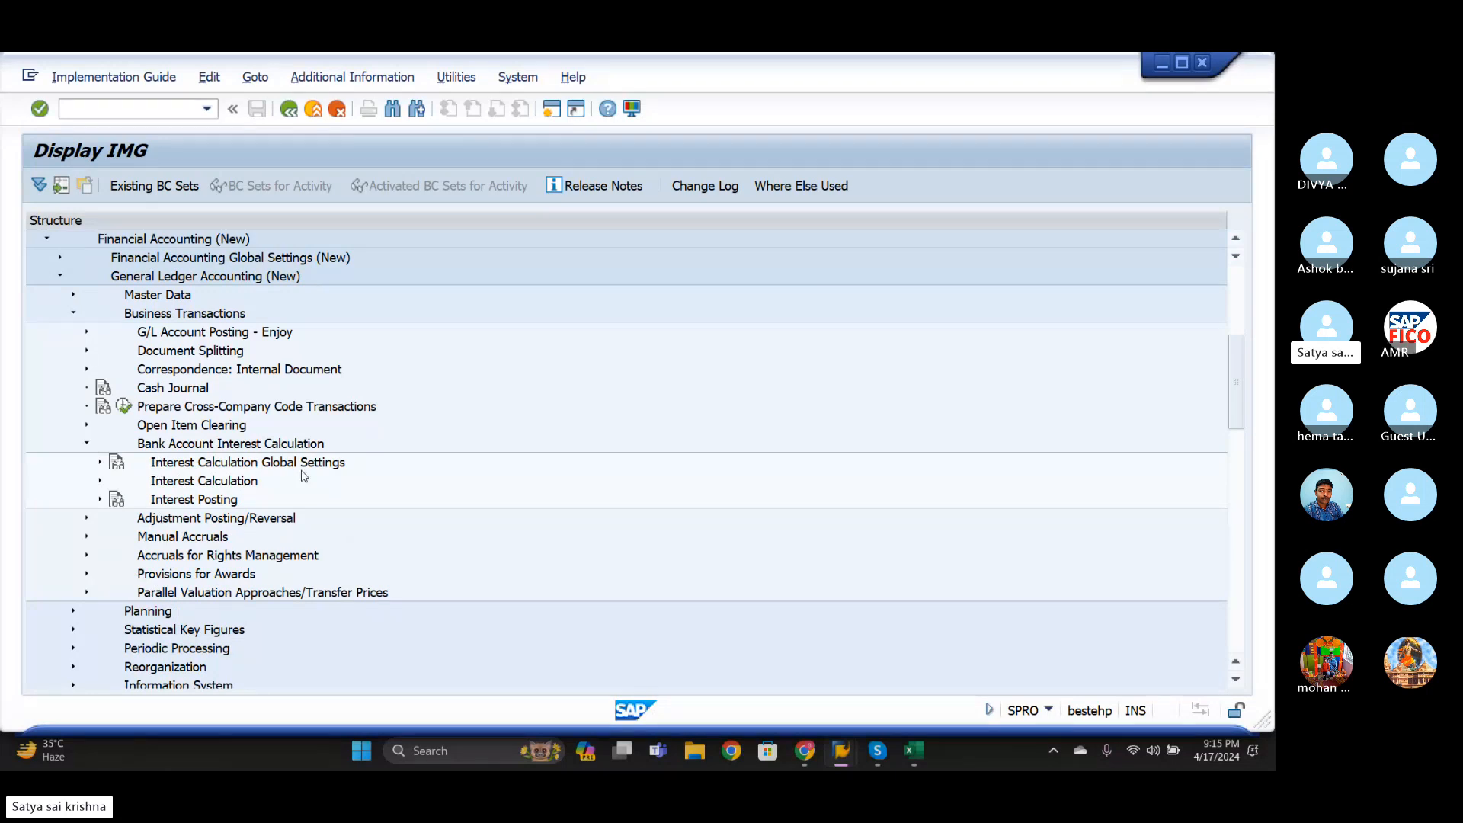
- Expand Interest Calculation Global Settings and show the IMG Activity display keys as additional information in the structure
{"action": "left_click", "coordinate": [104, 462]}
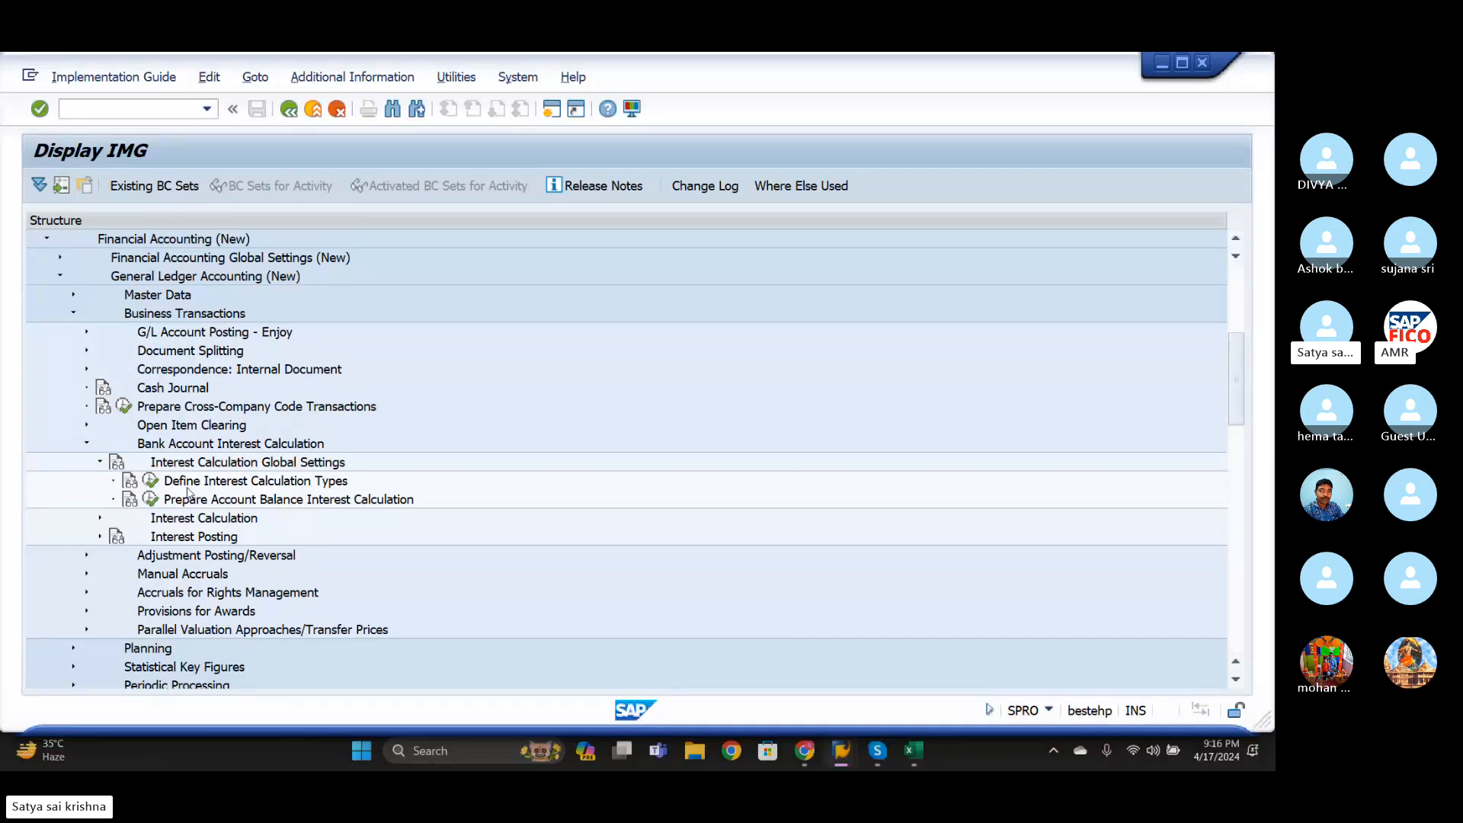
{"action": "left_click", "coordinate": [456, 77]}
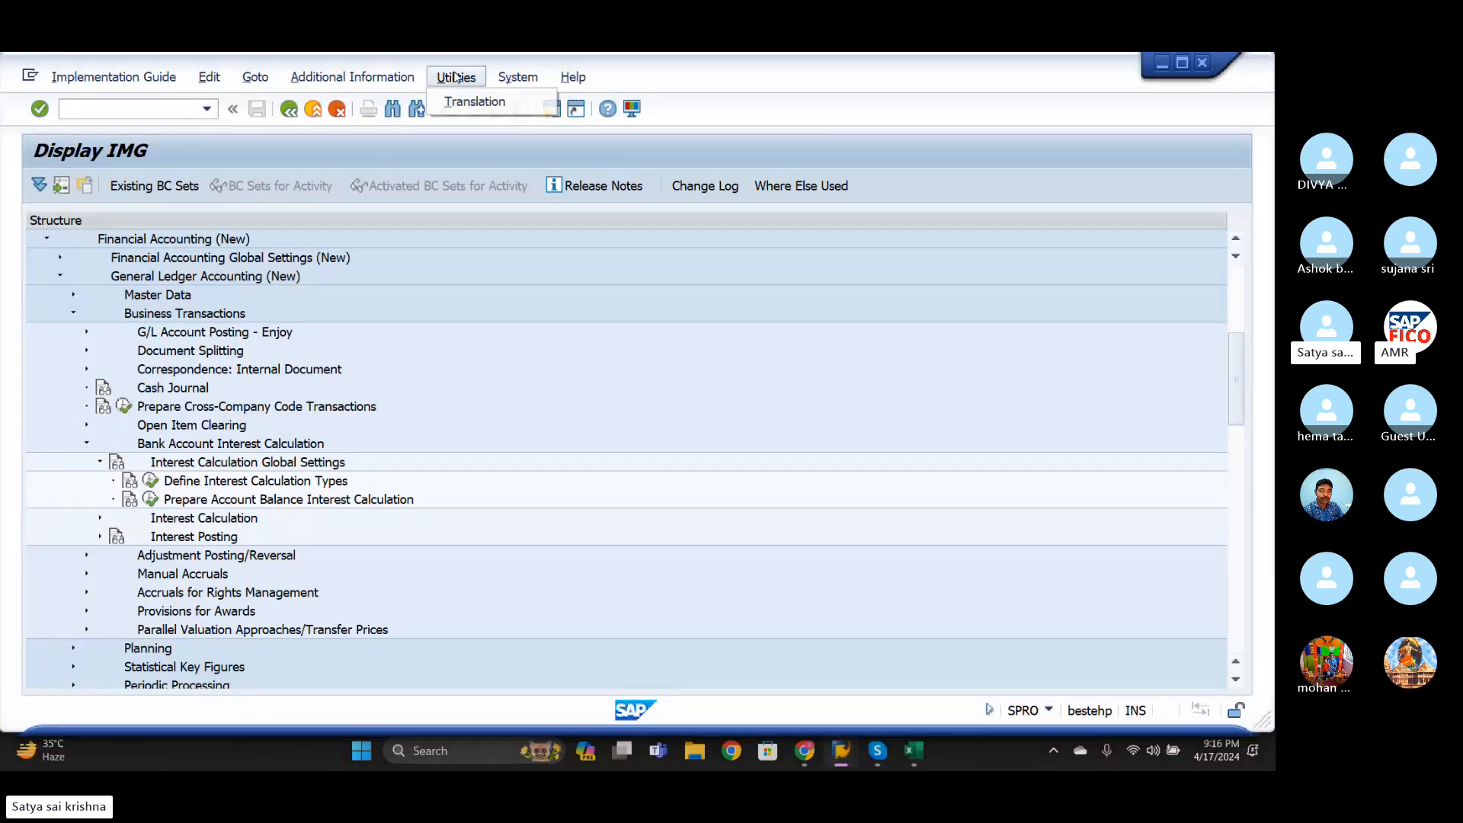
{"action": "mouse_move", "coordinate": [356, 77]}
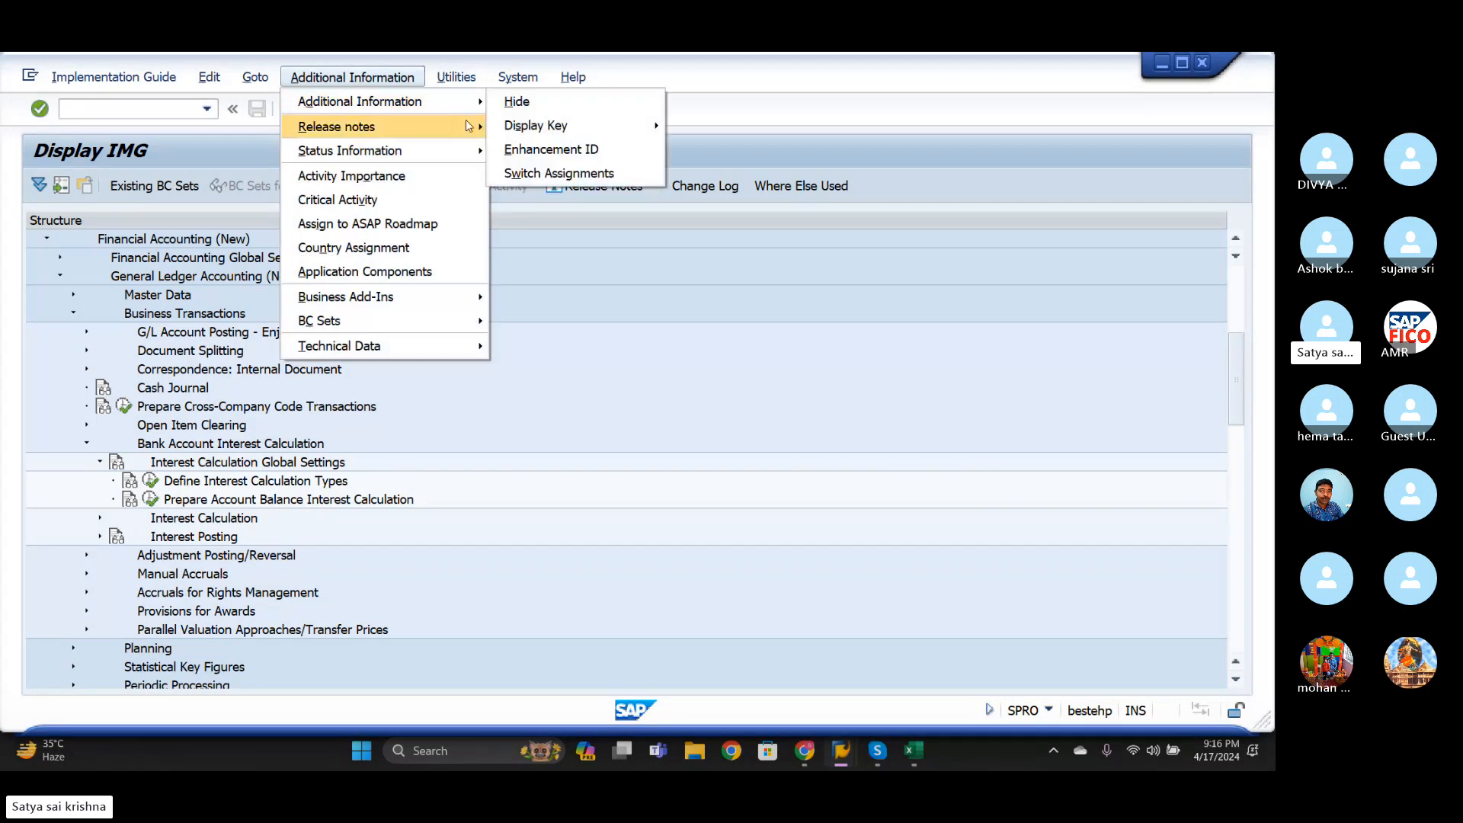
{"action": "mouse_move", "coordinate": [536, 125]}
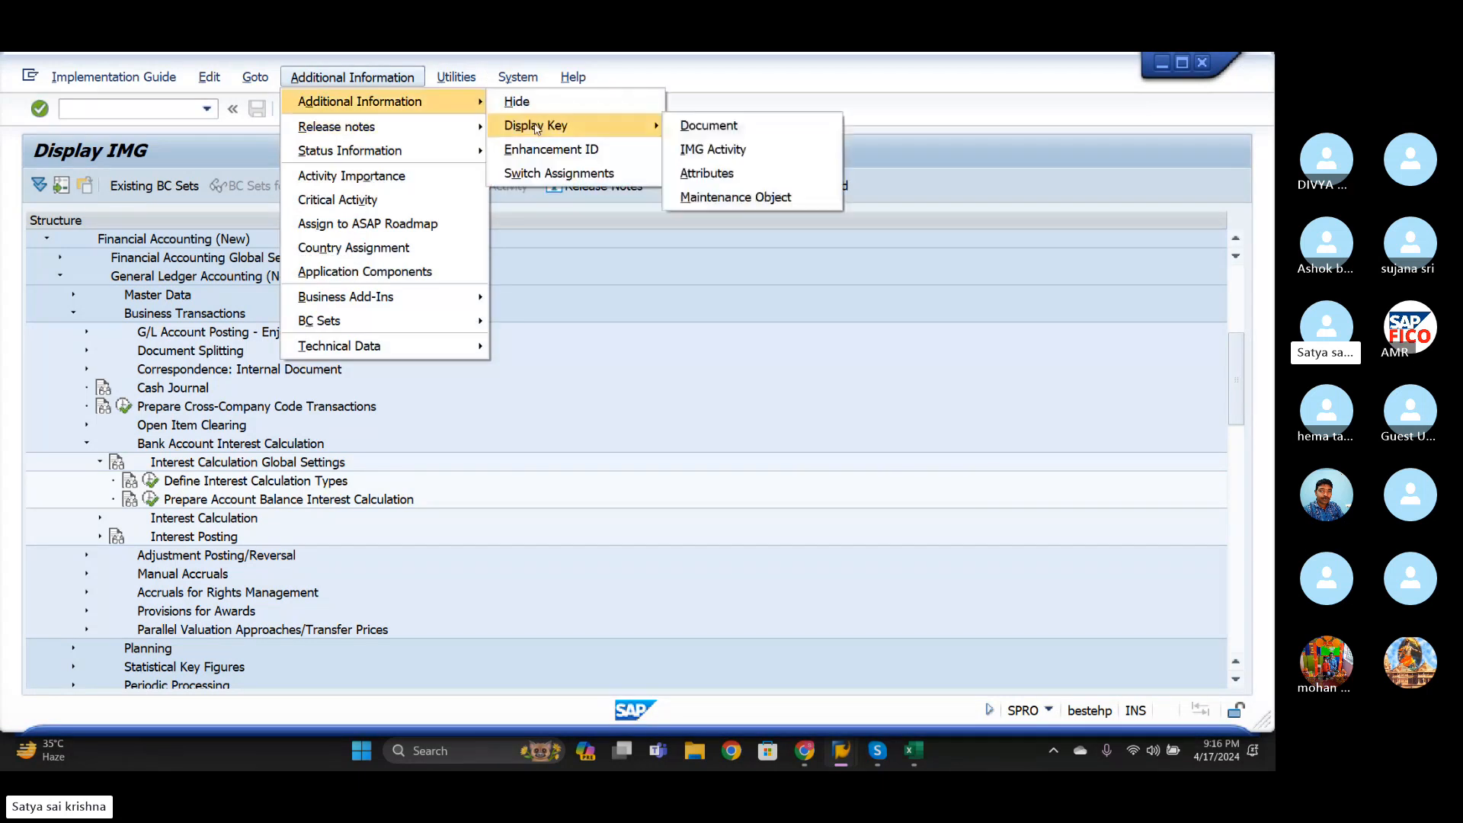
{"action": "left_click", "coordinate": [691, 148]}
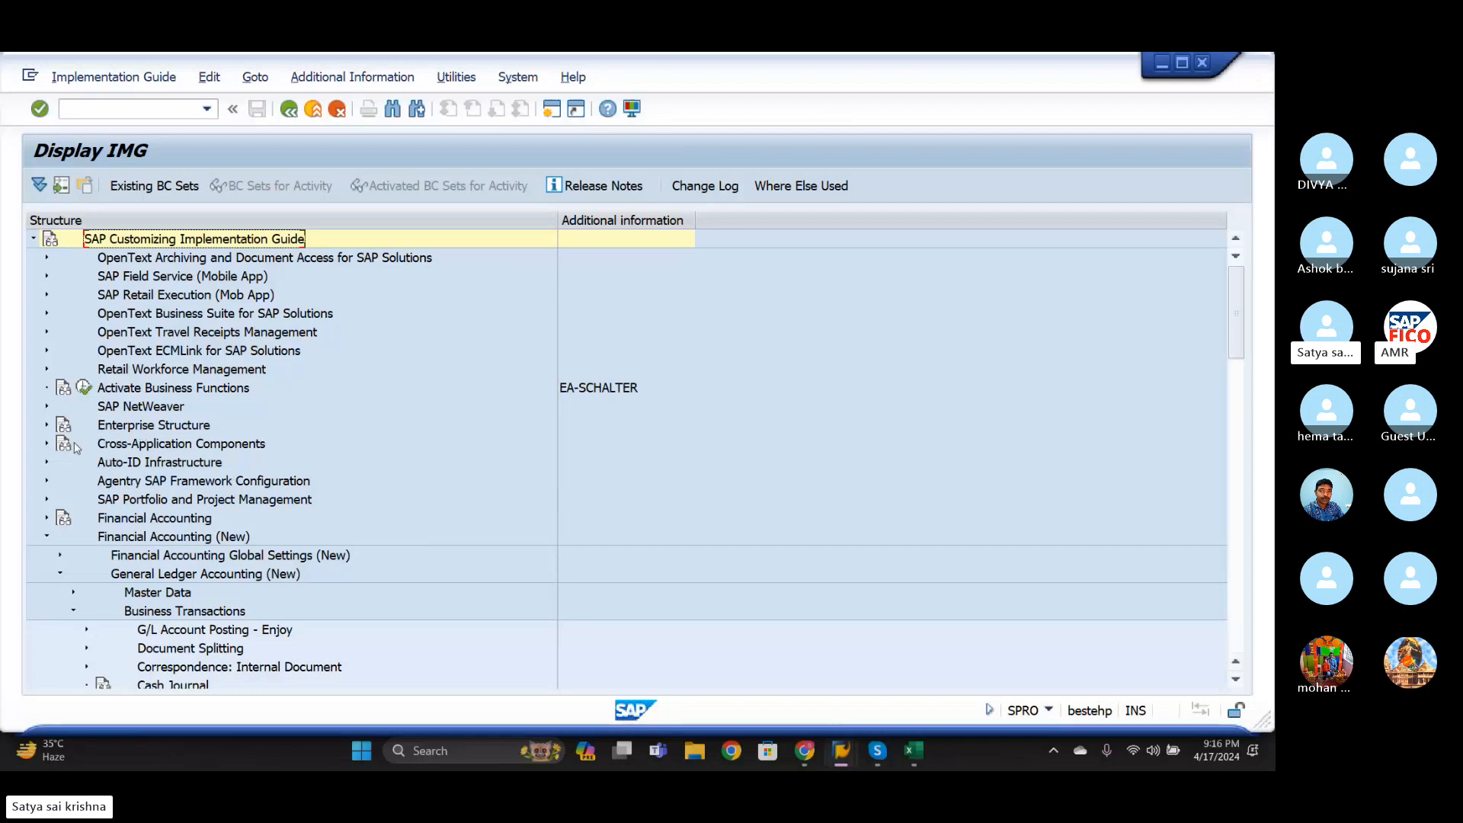
- Execute the Define Interest Calculation Types activity under Interest Calculation Global Settings
{"action": "scroll", "coordinate": [76, 475], "scroll_direction": "down", "scroll_amount": 2}
{"action": "scroll", "coordinate": [75, 475], "scroll_direction": "down", "scroll_amount": 5}
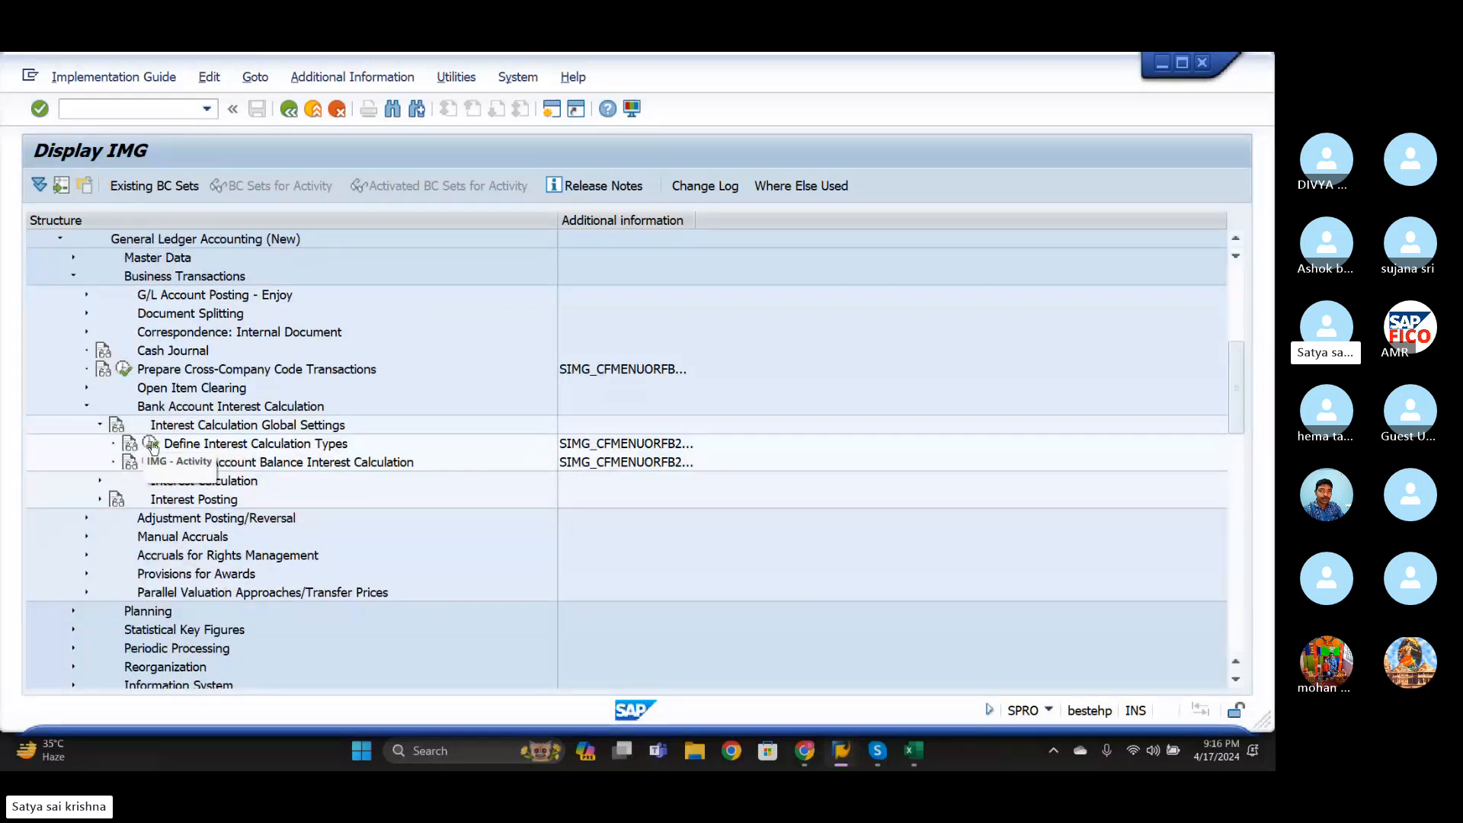
{"action": "left_click", "coordinate": [151, 444]}
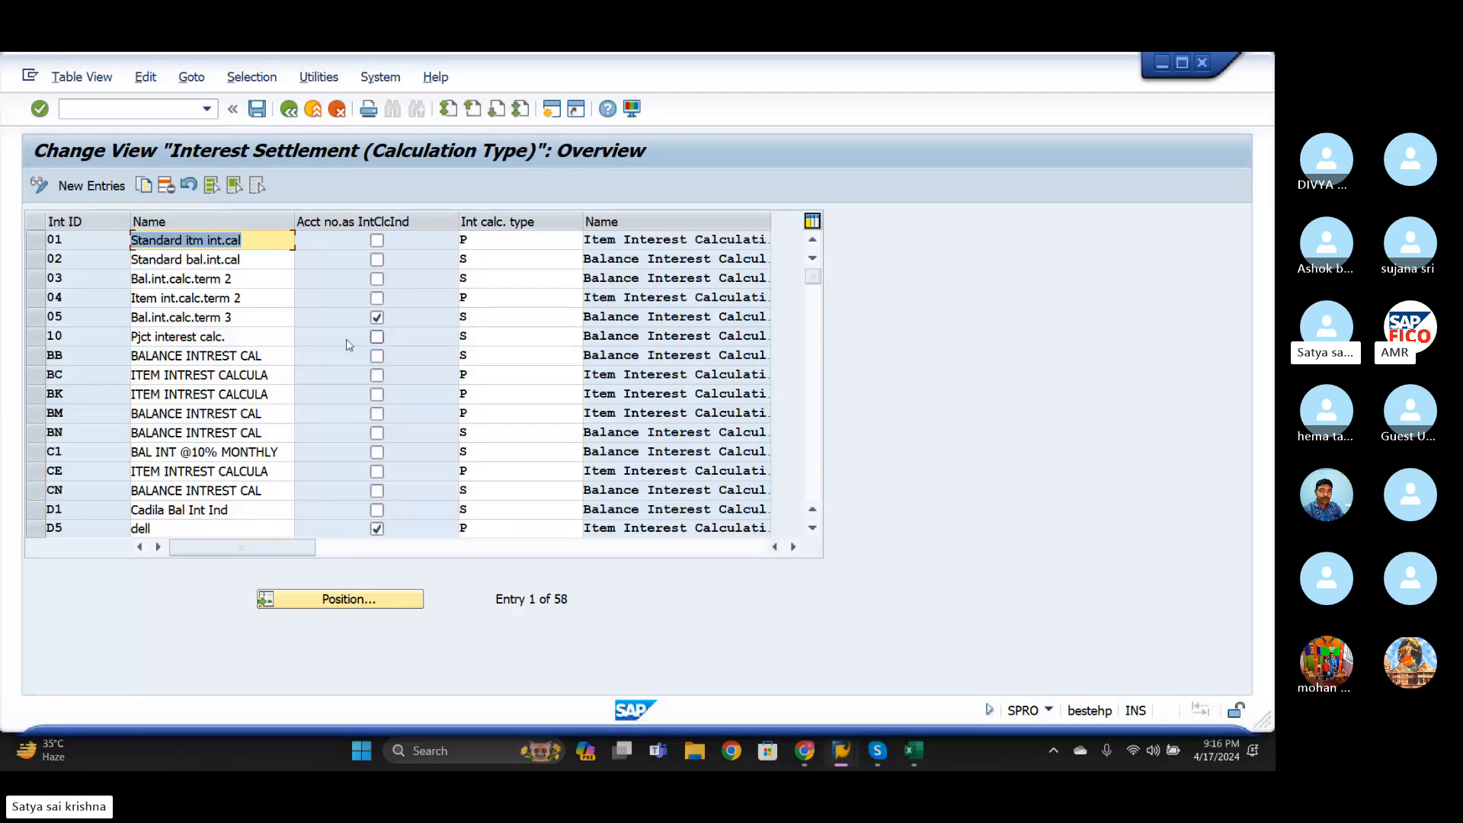
- Create a new interest calculation type entry with Int ID V1 and the name BALANCE 10% MONTHLY
{"action": "left_click", "coordinate": [73, 186]}
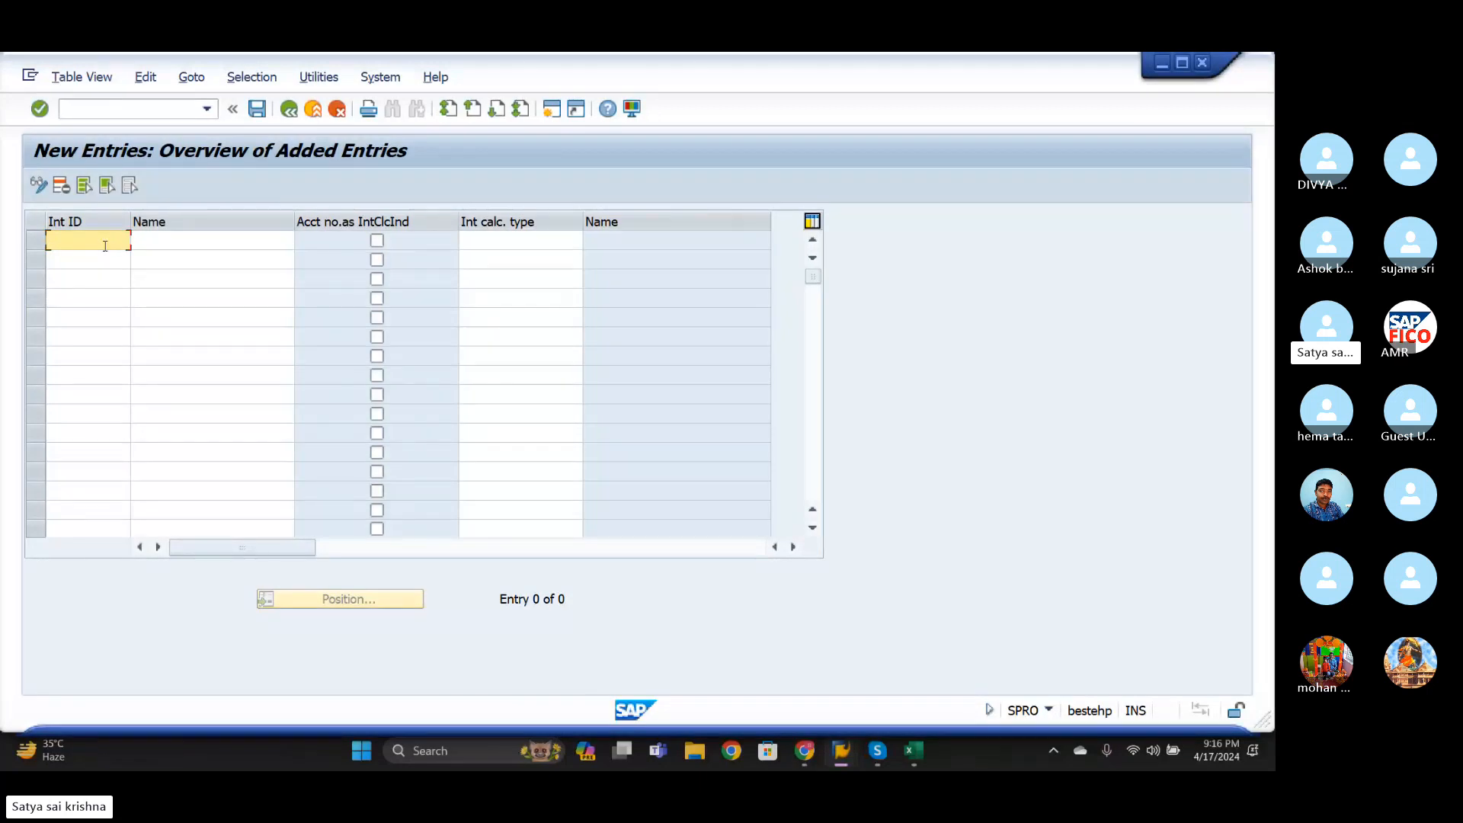
{"action": "type", "text": "V1"}
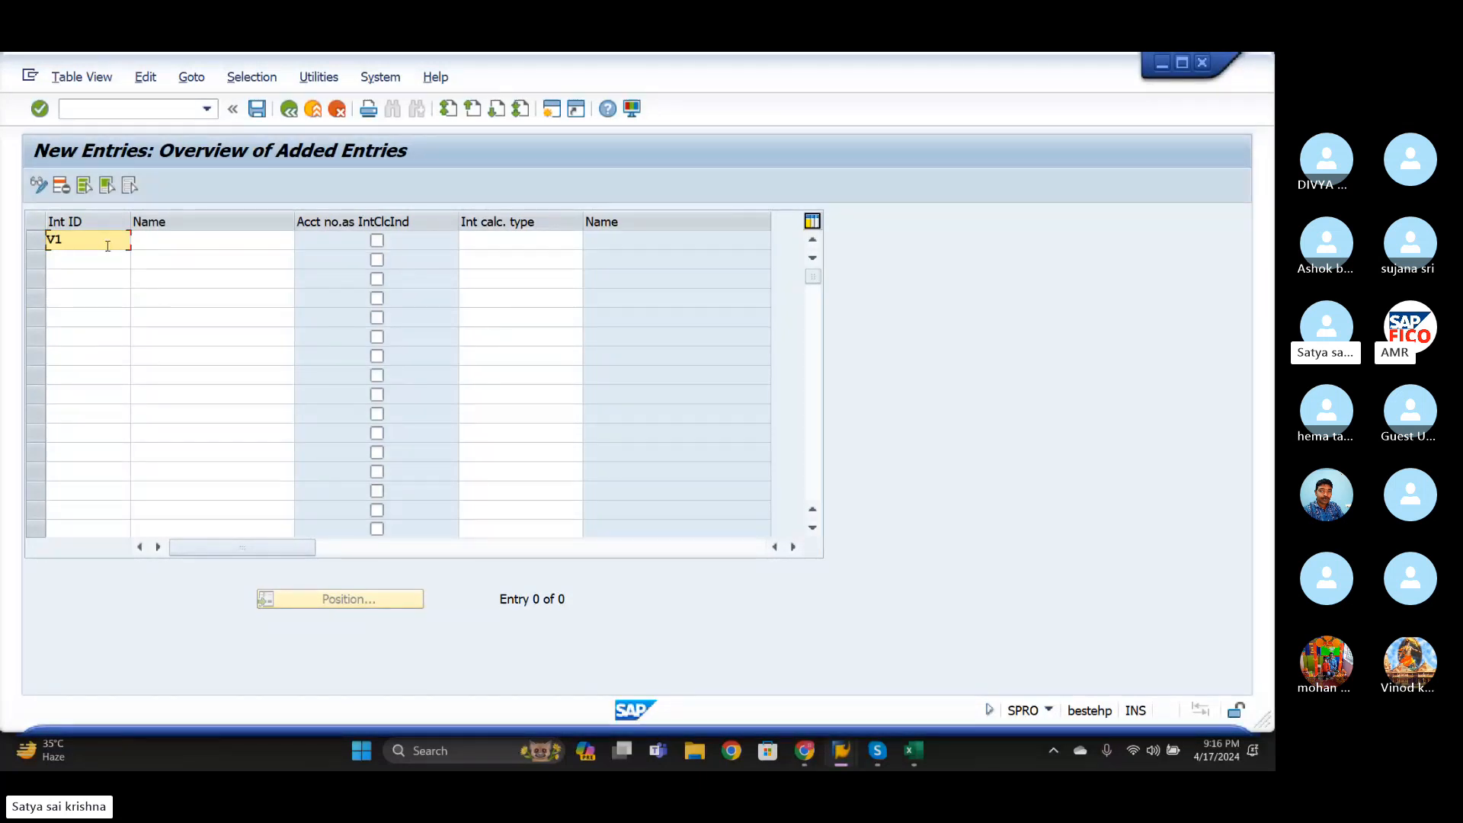
{"action": "left_click", "coordinate": [150, 241]}
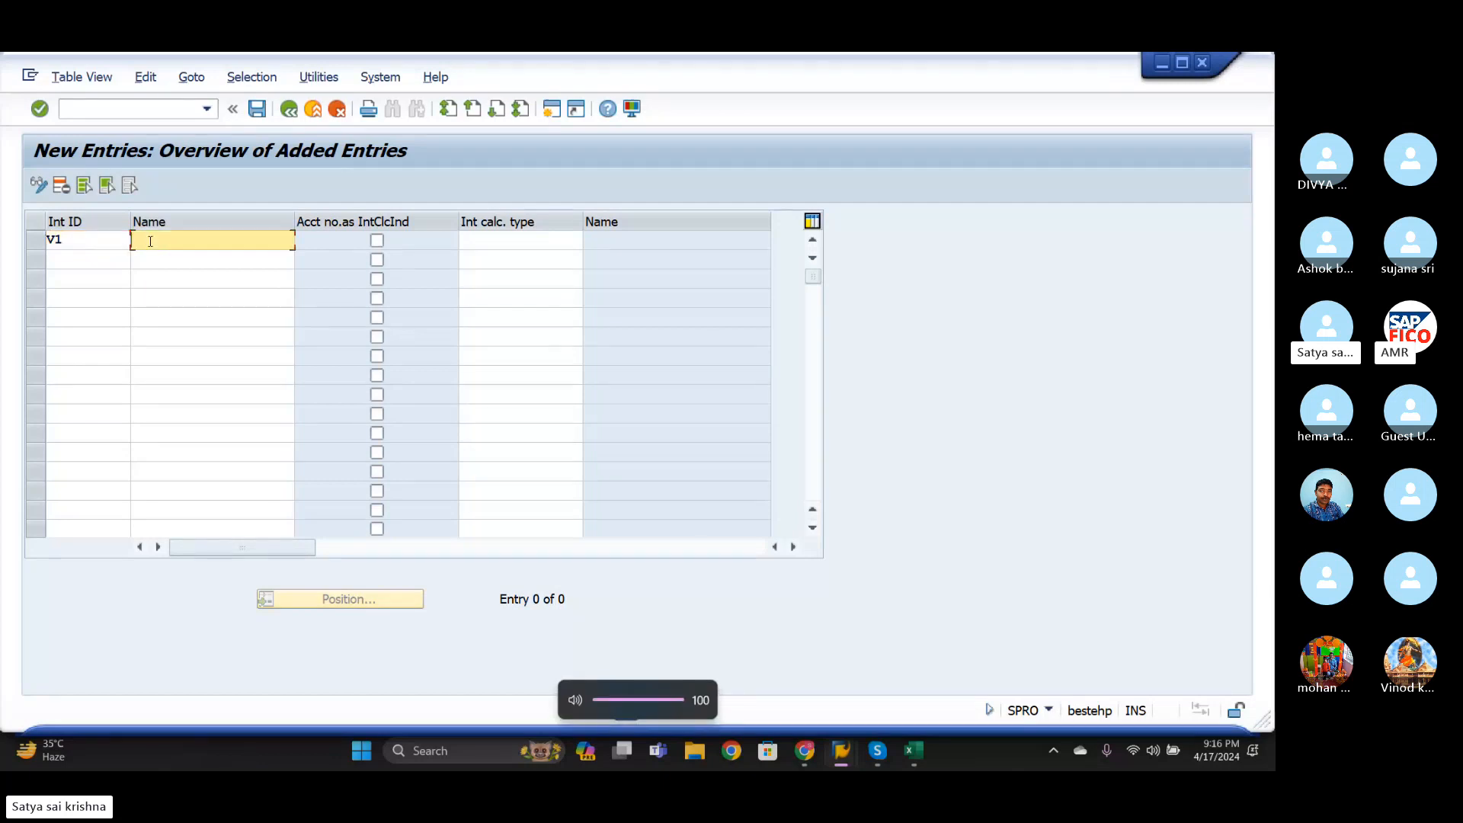
{"action": "type", "text": "BA"}
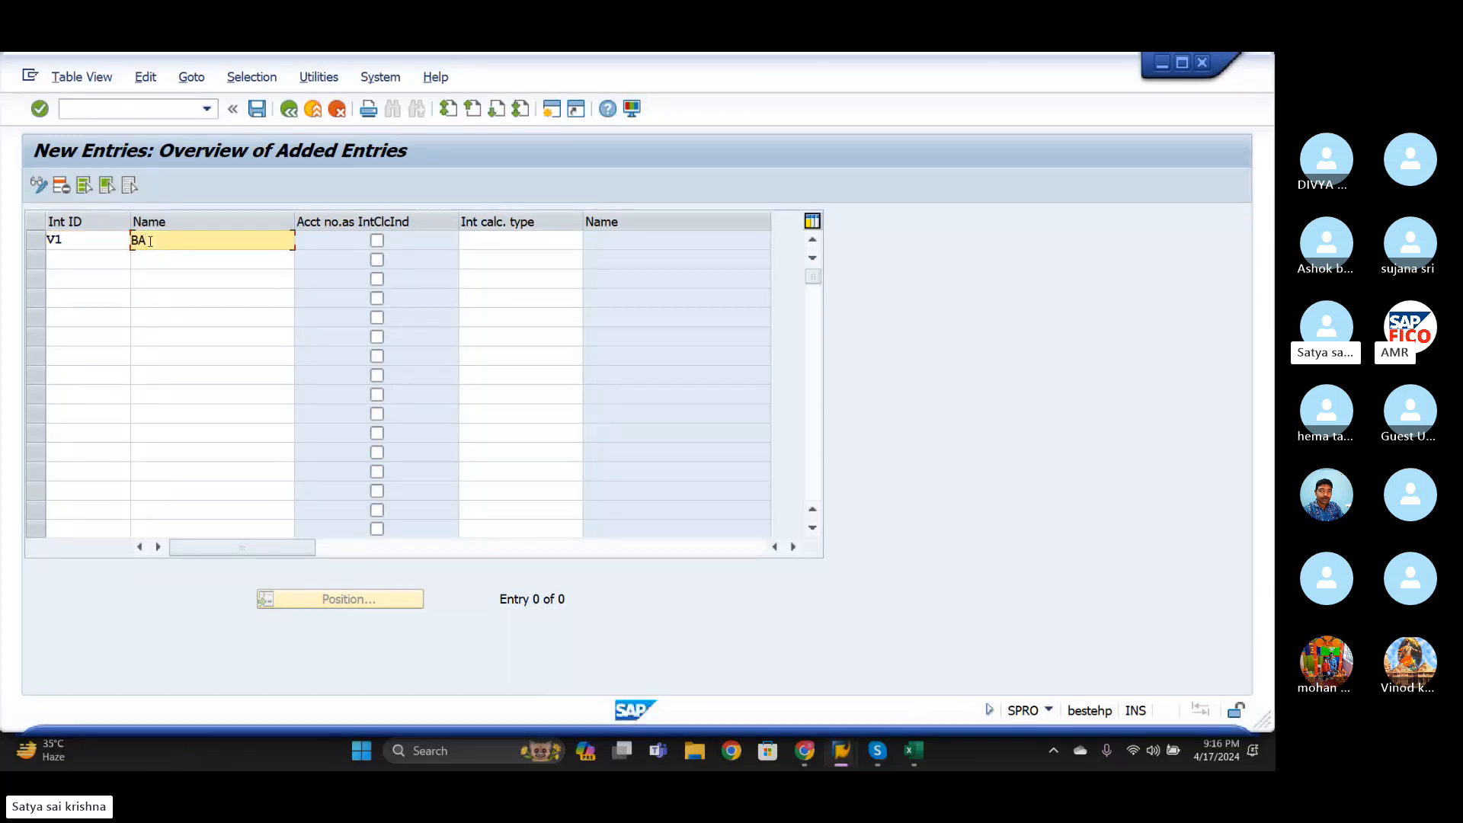
{"action": "type", "text": "LANCE"}
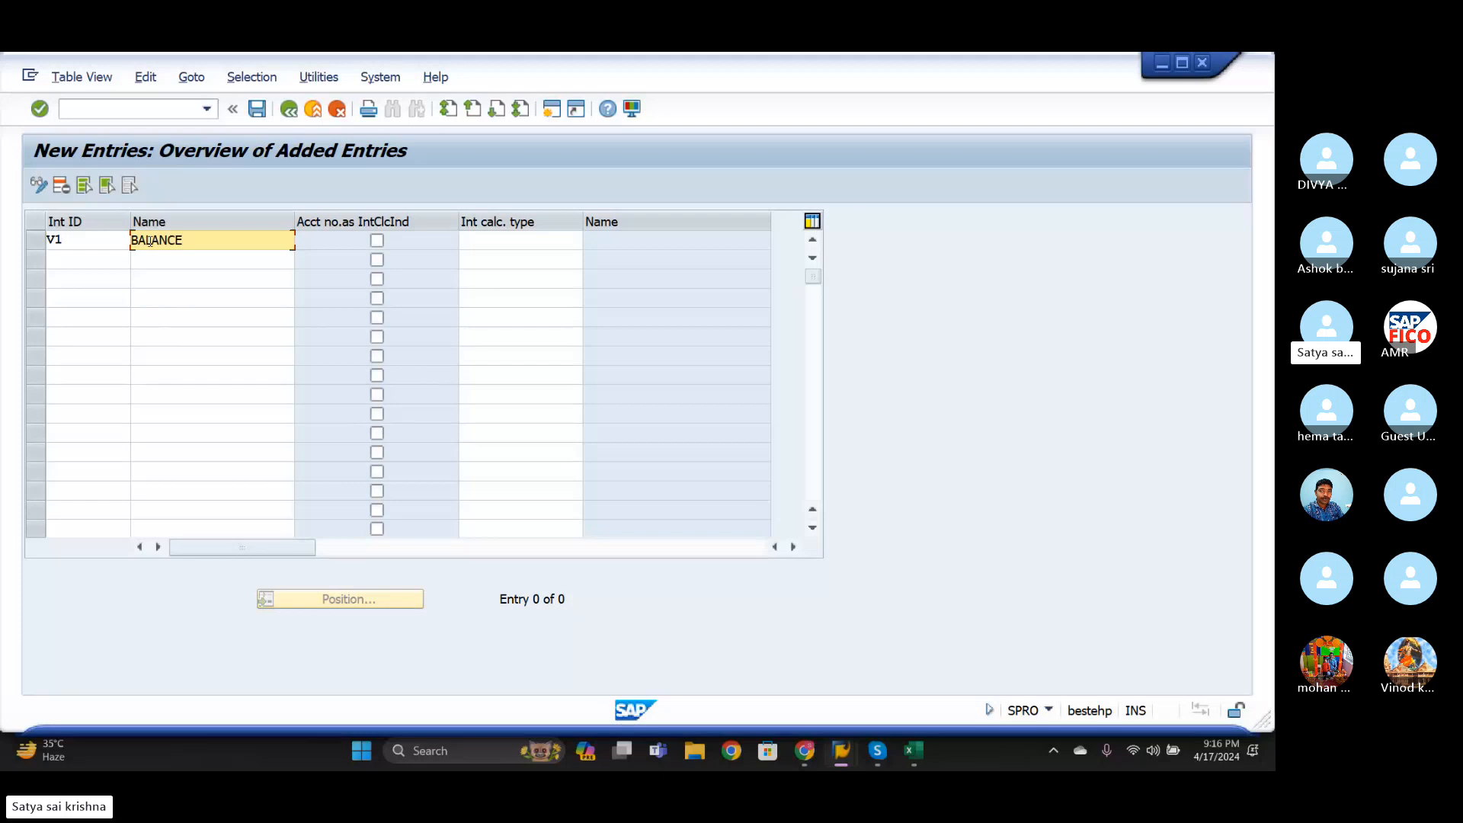
{"action": "type", "text": " 10%"}
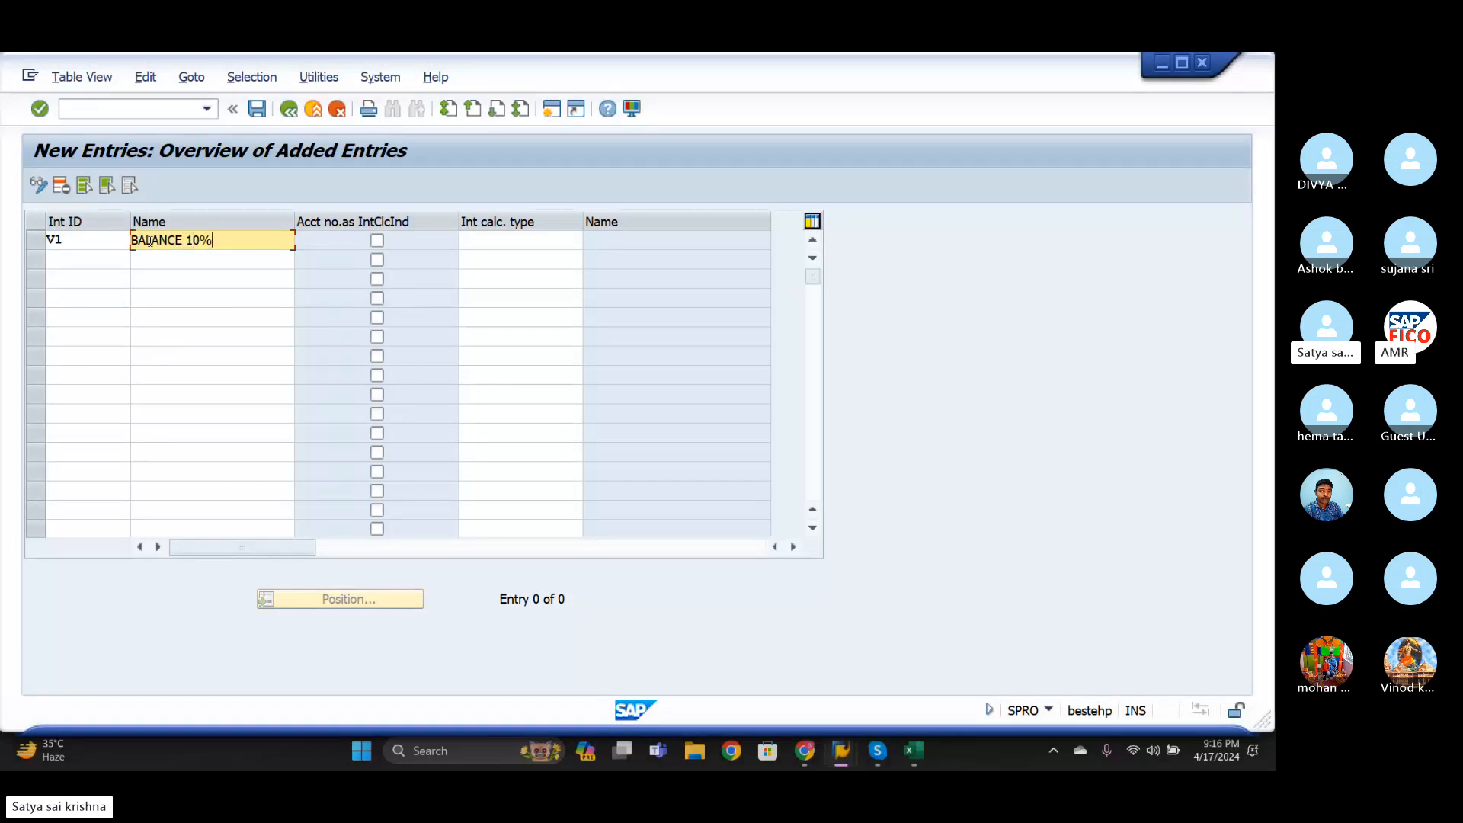
{"action": "type", "text": " MONTHLY"}
- Assign interest calculation type S (Balance Interest Calculation) to V1 and save the entry under customizing request DPKK900444
{"action": "left_click", "coordinate": [501, 237]}
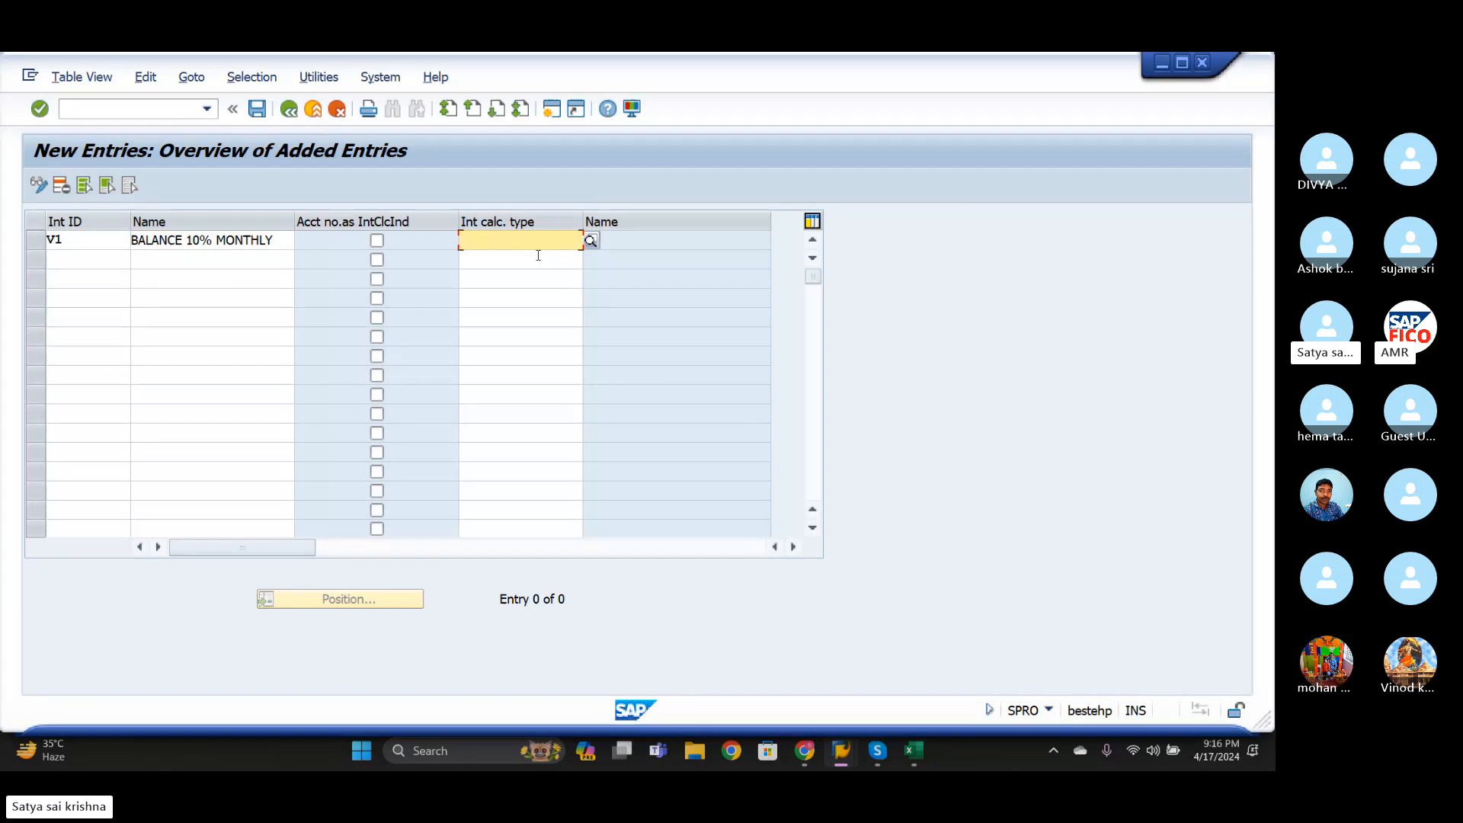
{"action": "left_click", "coordinate": [591, 240]}
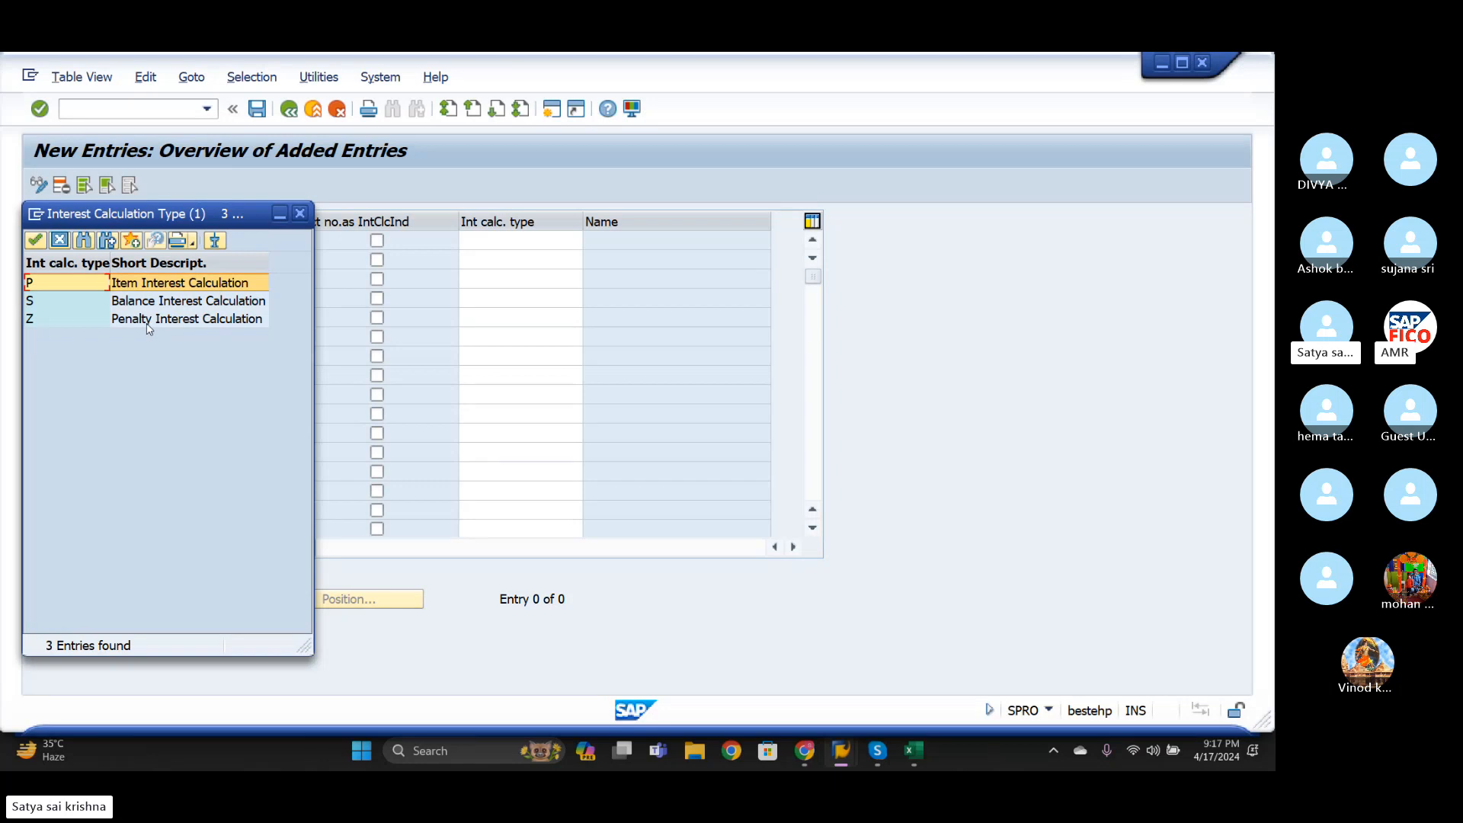
{"action": "left_click", "coordinate": [31, 301]}
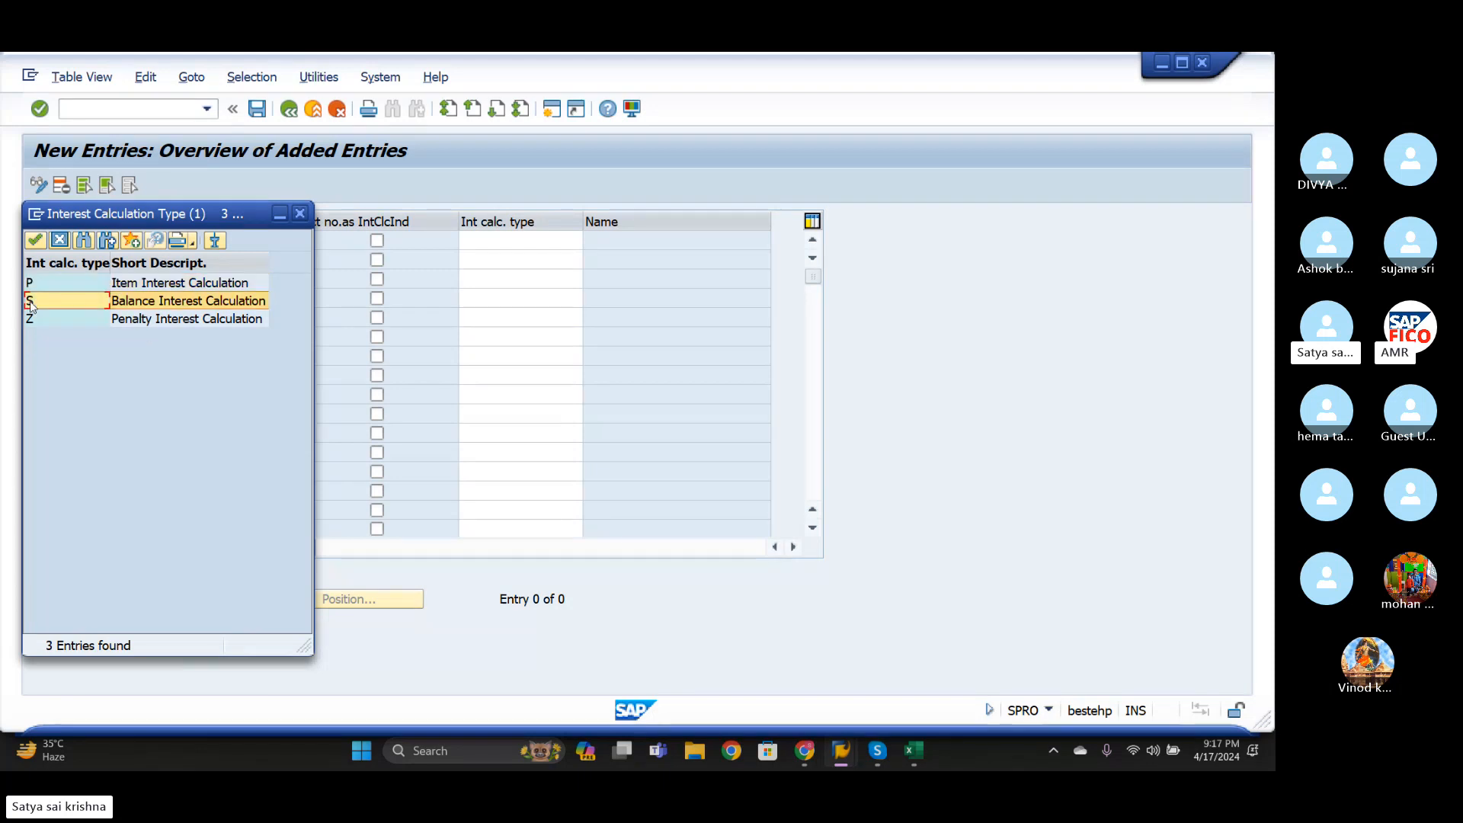
{"action": "left_click", "coordinate": [34, 241]}
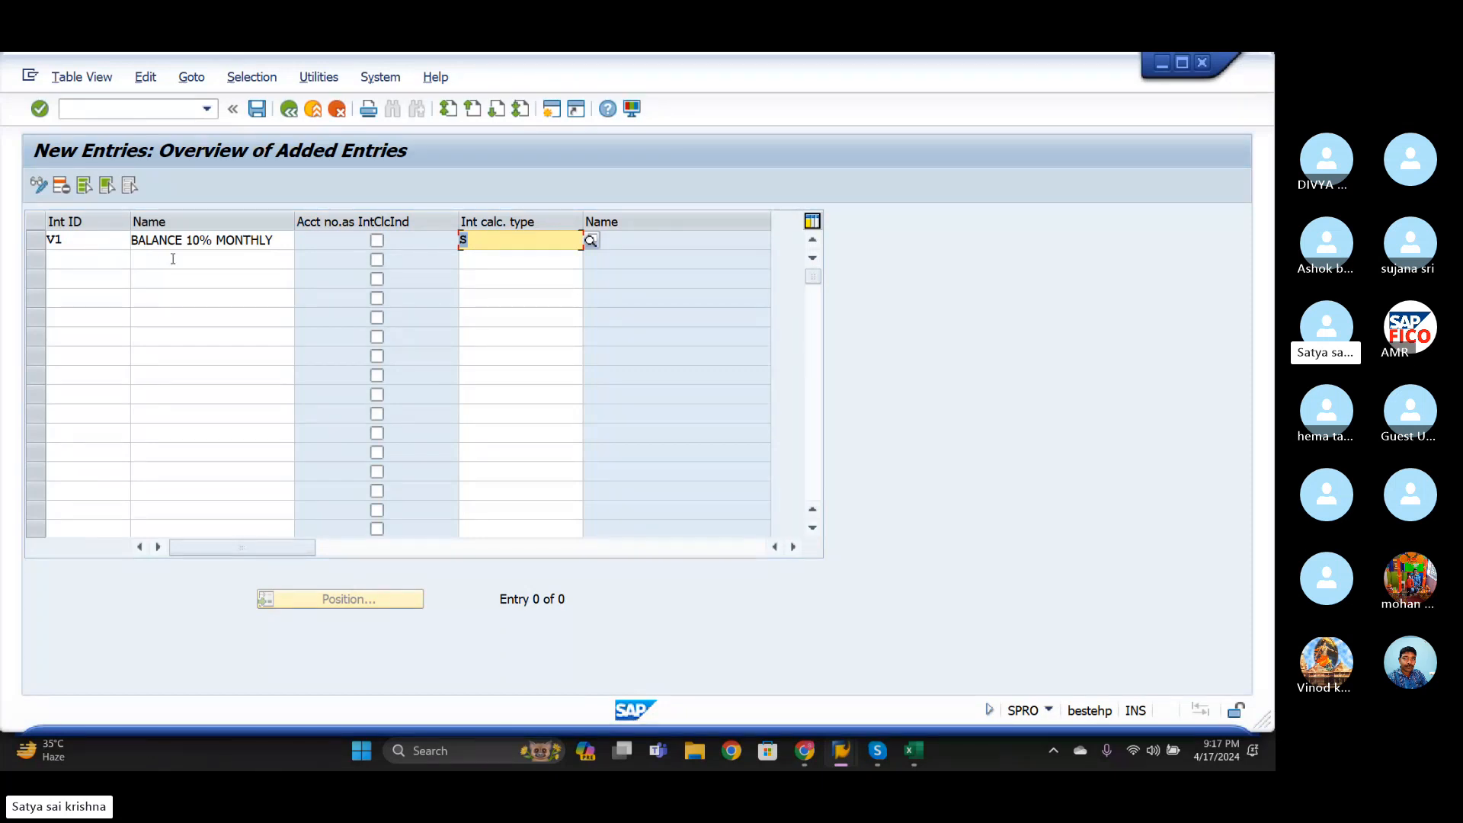
{"action": "key", "text": "Return"}
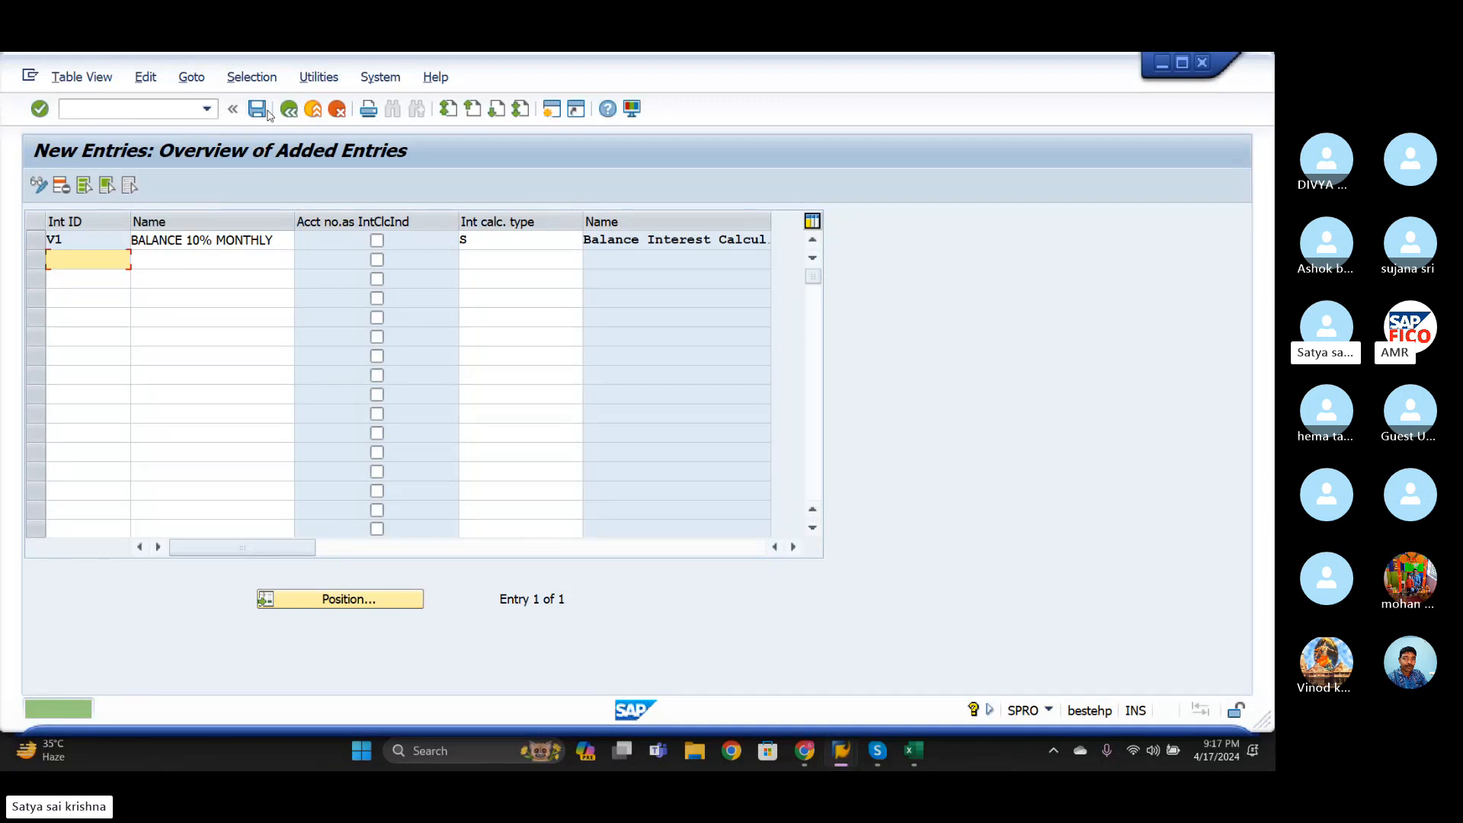
{"action": "left_click", "coordinate": [267, 112]}
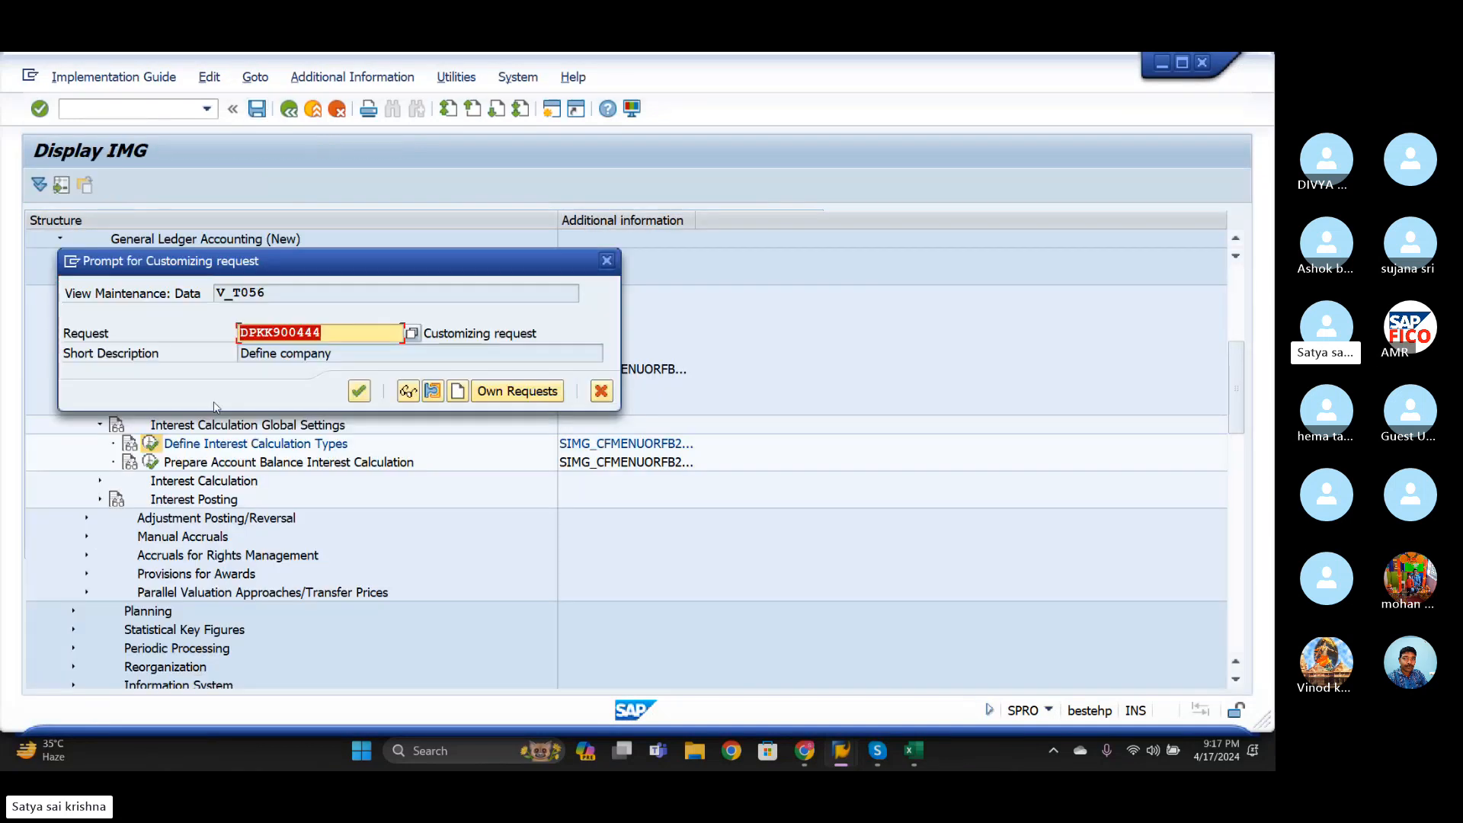
{"action": "left_click", "coordinate": [360, 392]}
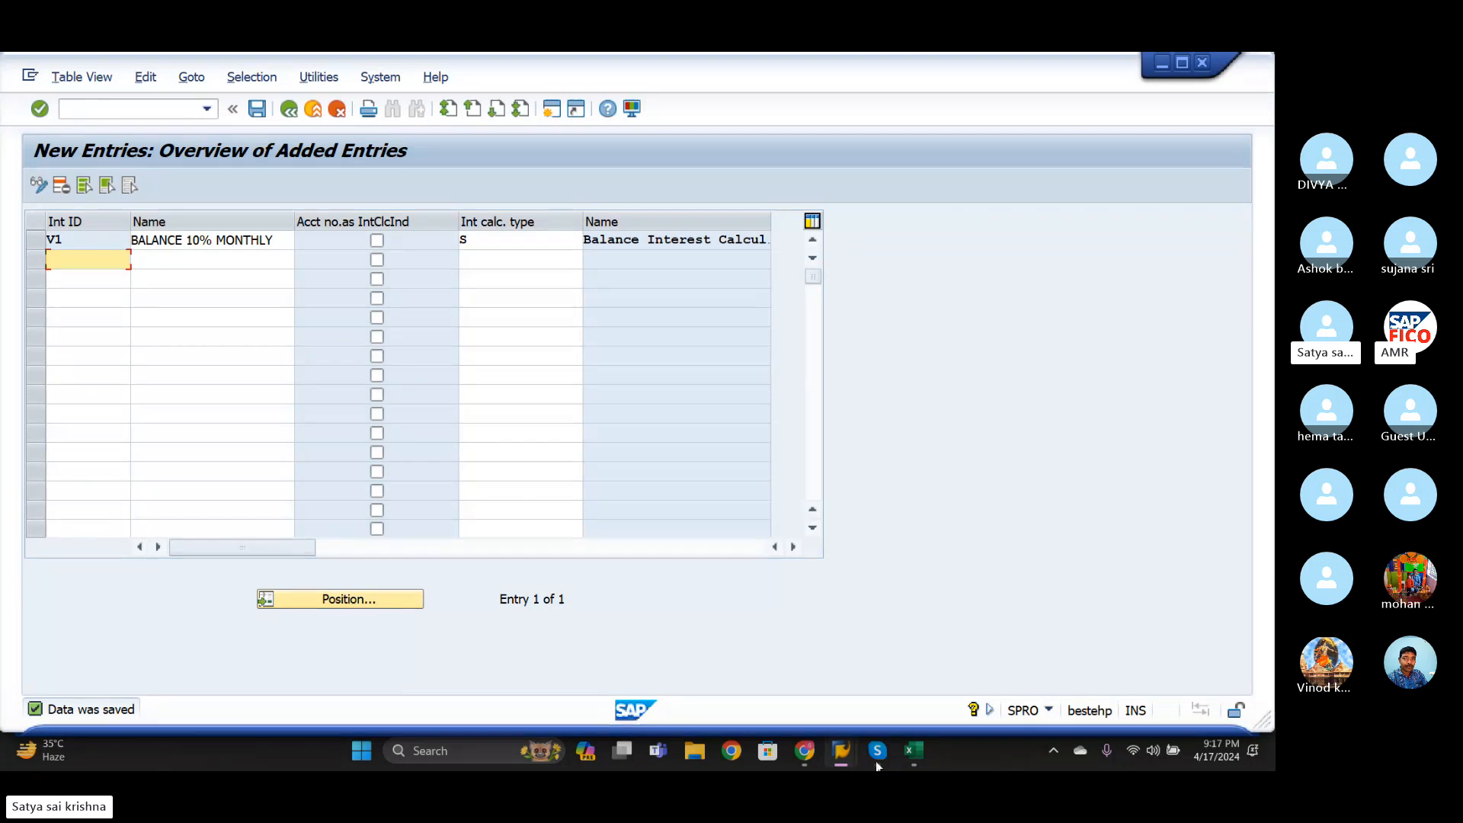
- Switch to the Int T-codes workbook in Excel and note V1 in cell F2, beside the define interest calculation types row
{"action": "left_click", "coordinate": [907, 752]}
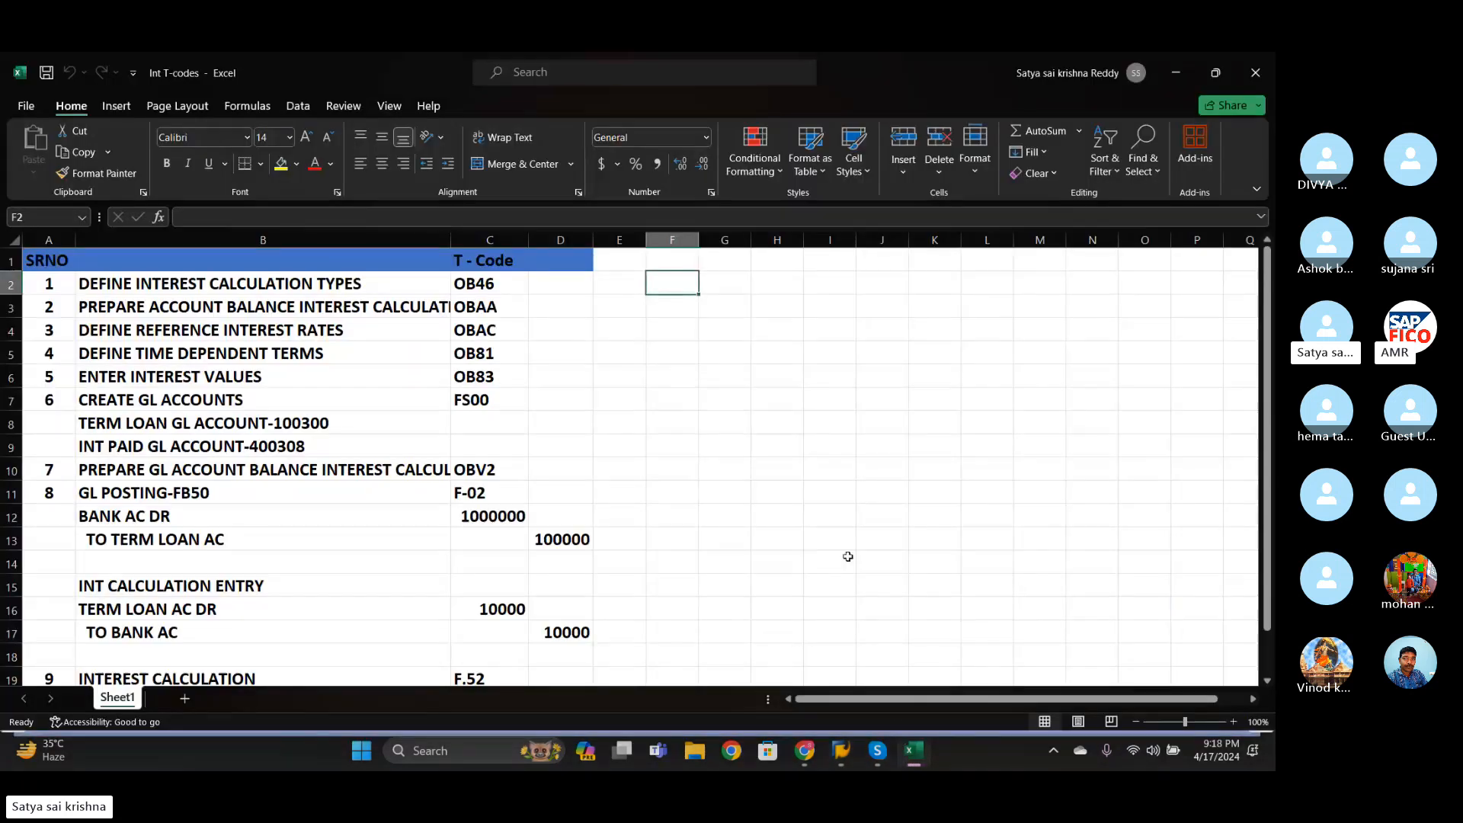
{"action": "left_click", "coordinate": [557, 290]}
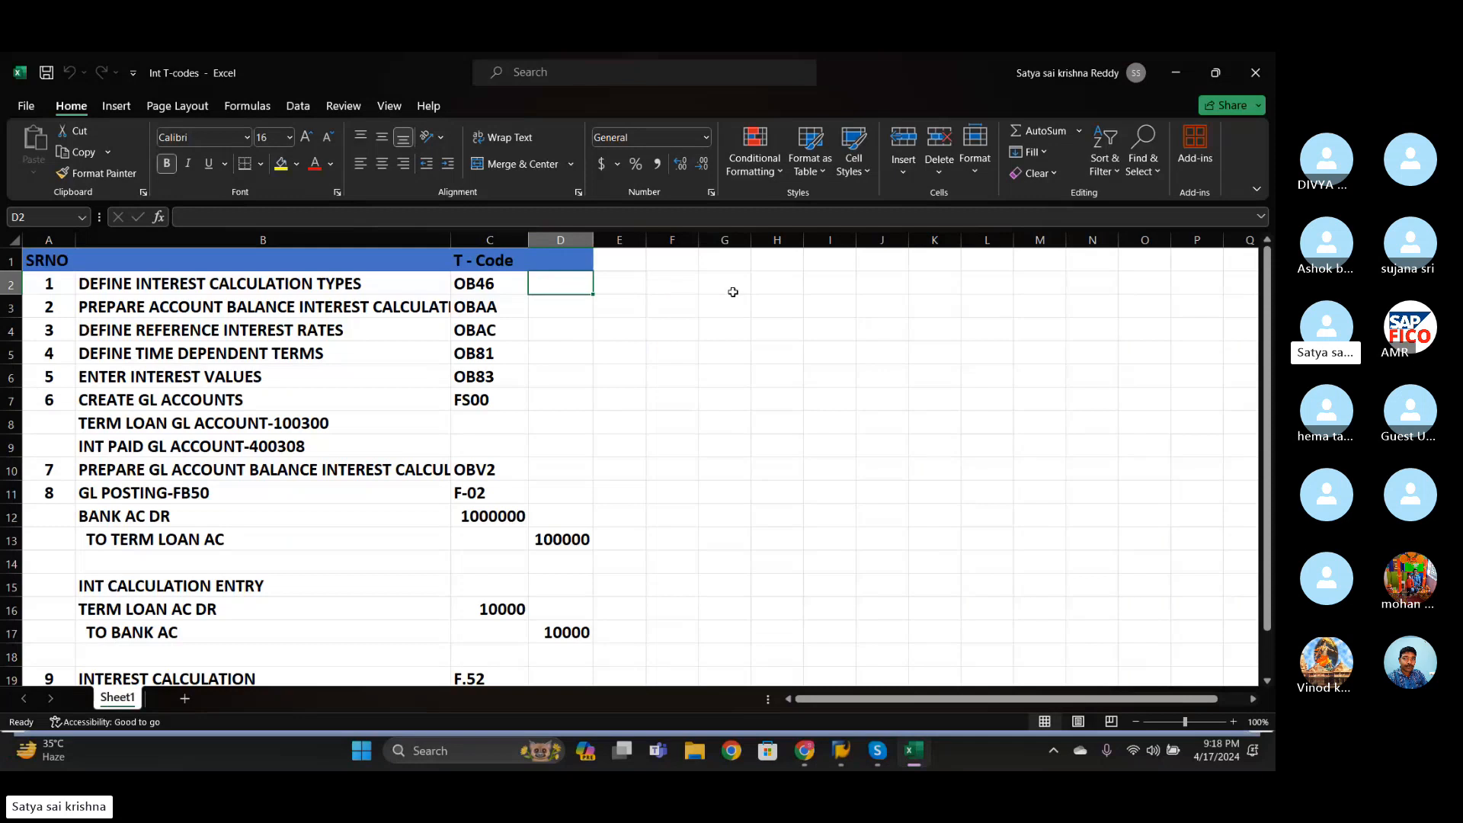
{"action": "left_click", "coordinate": [682, 287]}
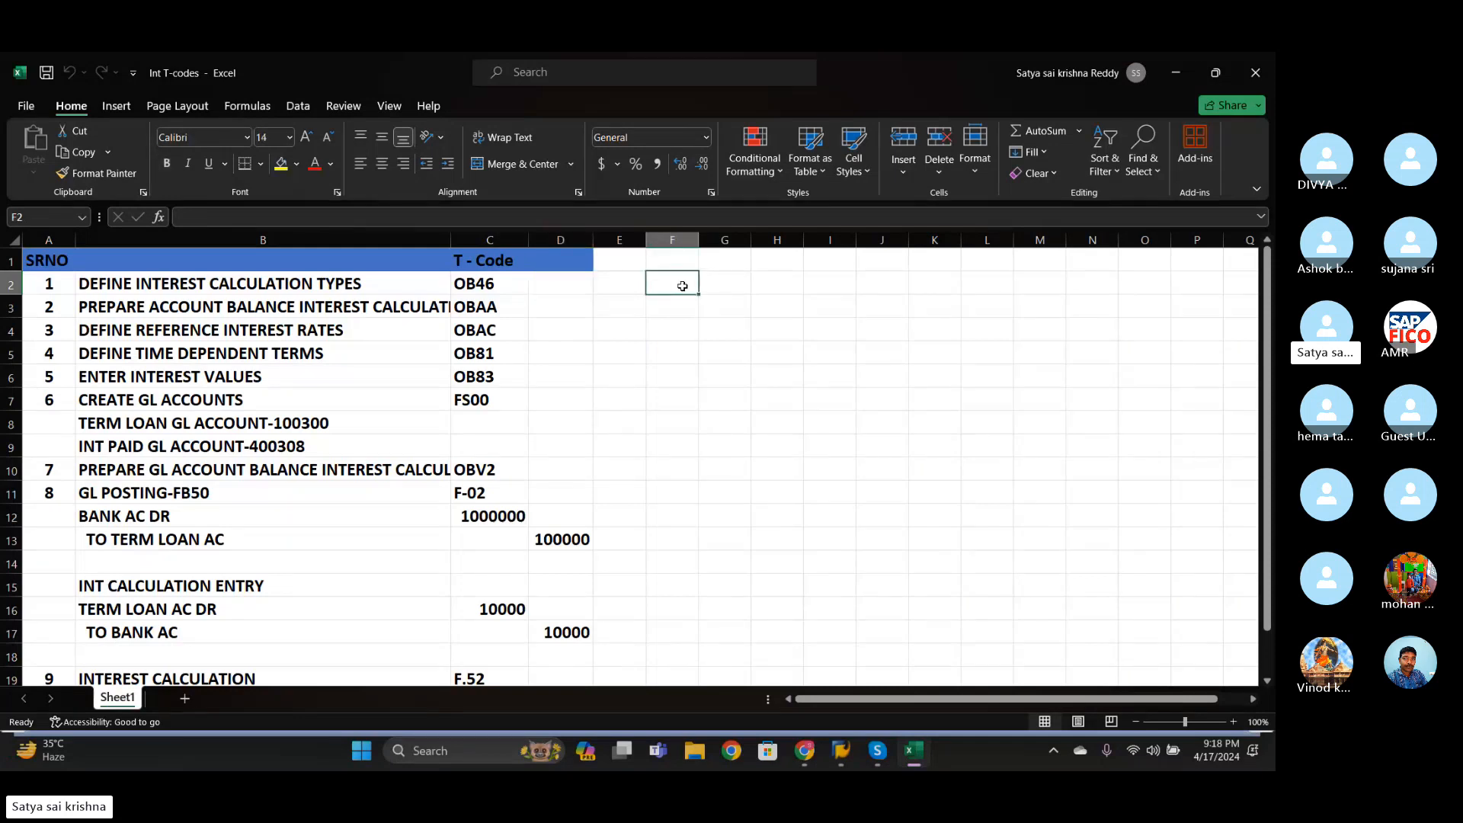
{"action": "type", "text": "V1"}
{"action": "left_click", "coordinate": [735, 302]}
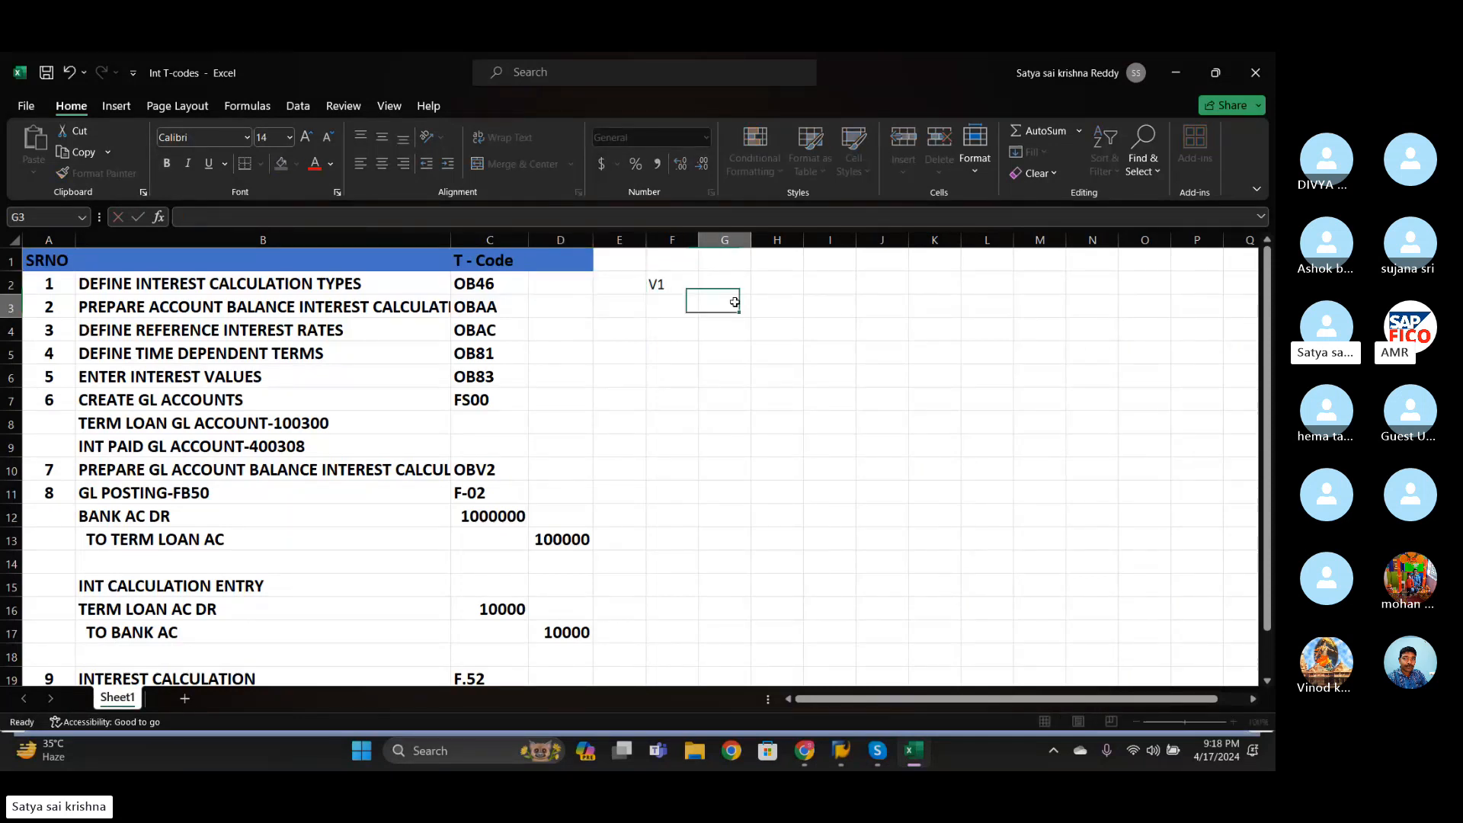
- Switch back to SAP, return to the IMG structure and execute the Prepare Account Balance Interest Calculation activity
{"action": "left_click", "coordinate": [838, 752]}
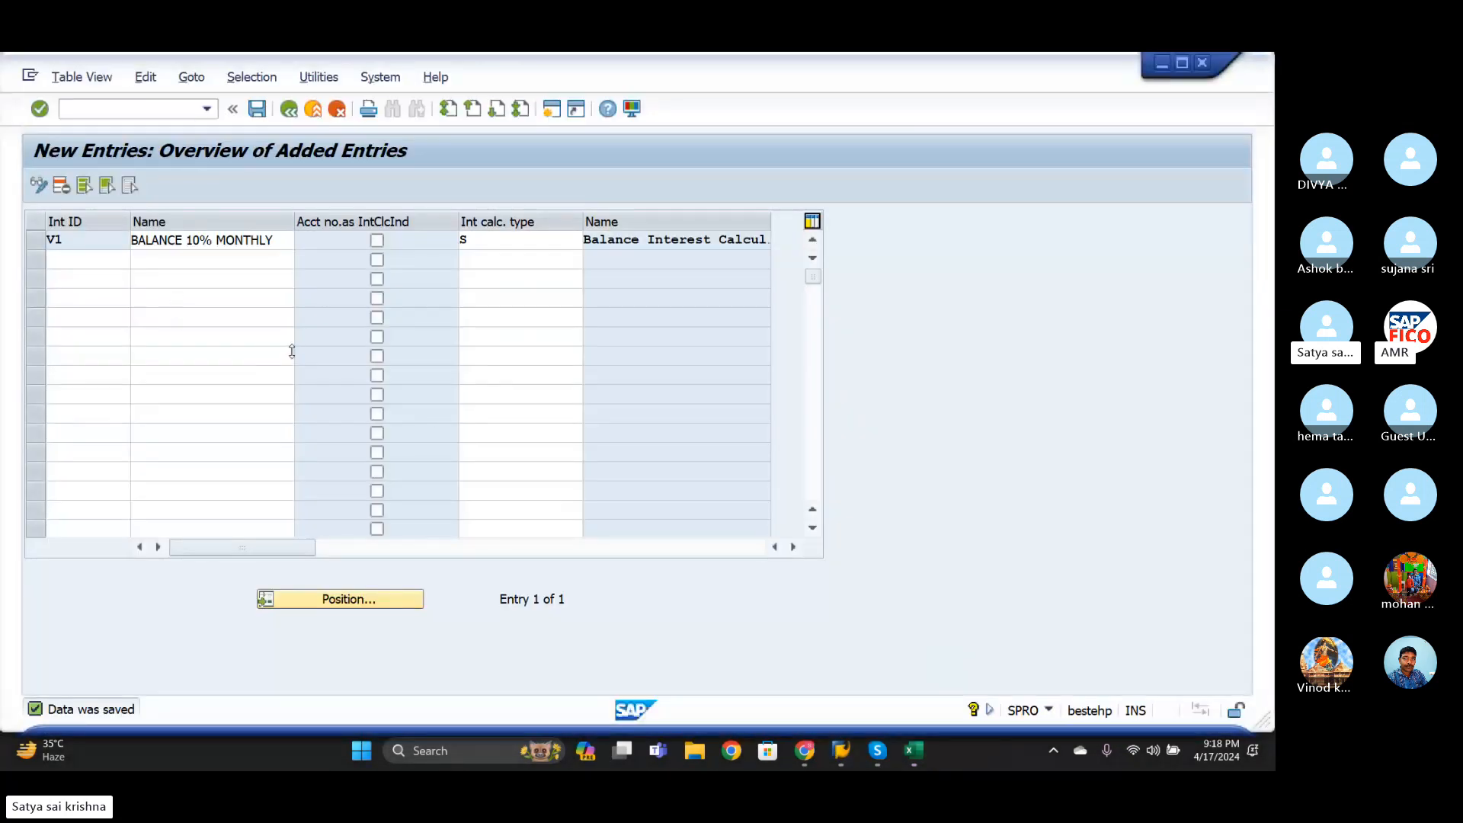
{"action": "left_click", "coordinate": [288, 110]}
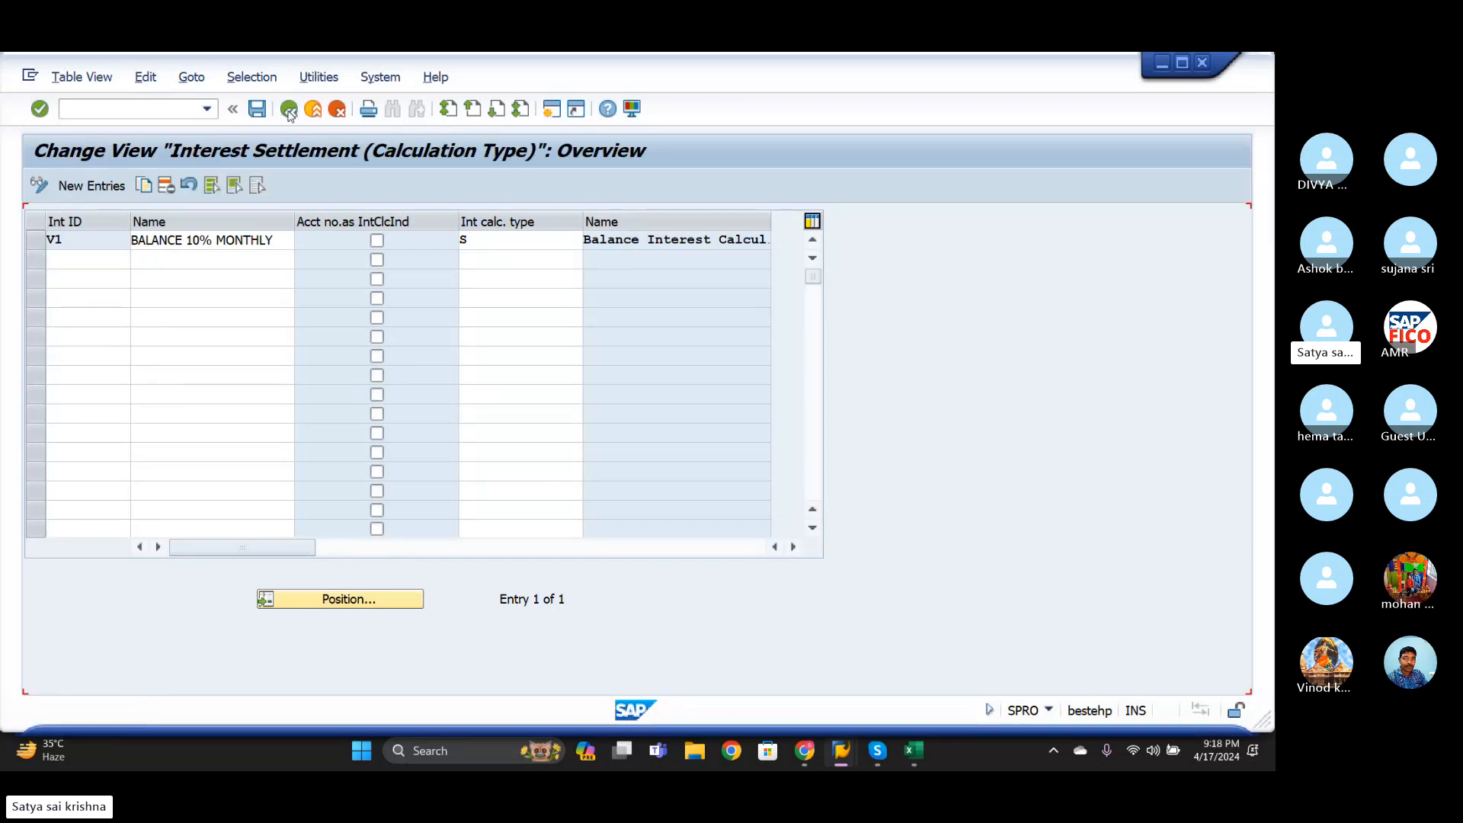
{"action": "left_click", "coordinate": [288, 110]}
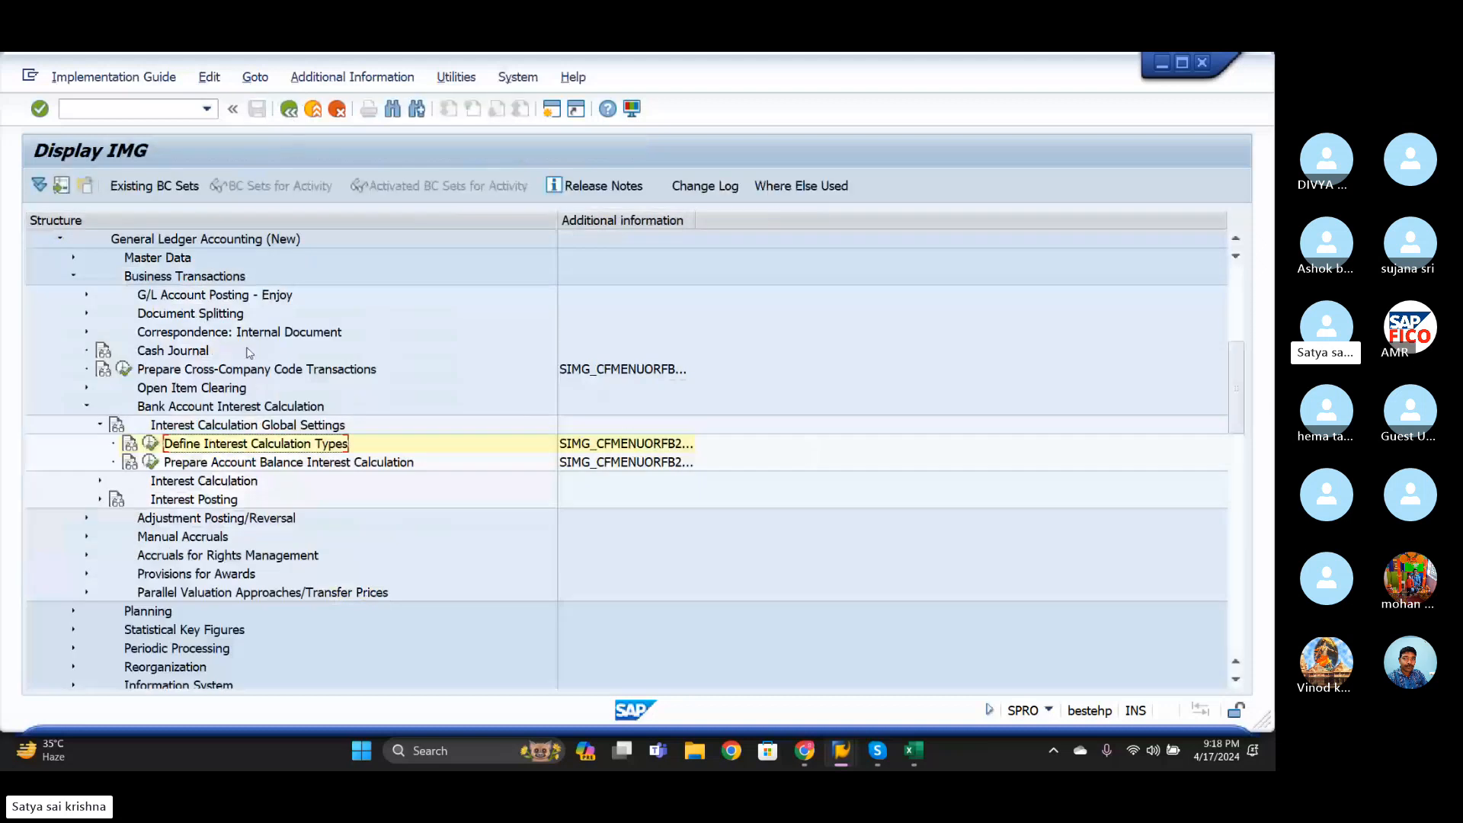
{"action": "left_click", "coordinate": [150, 463]}
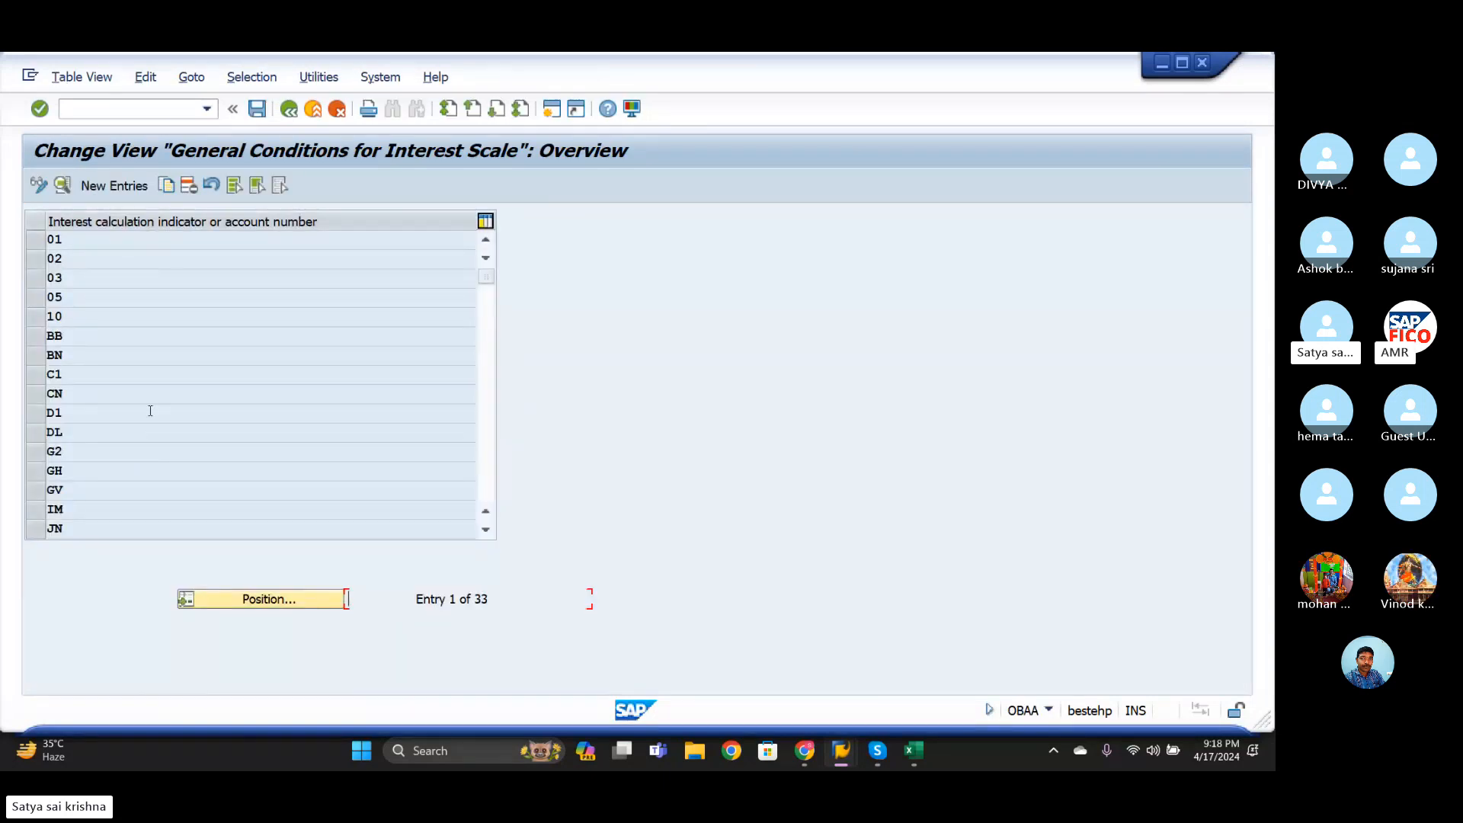
- Create a new interest scale entry for indicator V1 with interest calculation frequency 01 (1 month)
{"action": "left_click", "coordinate": [114, 186]}
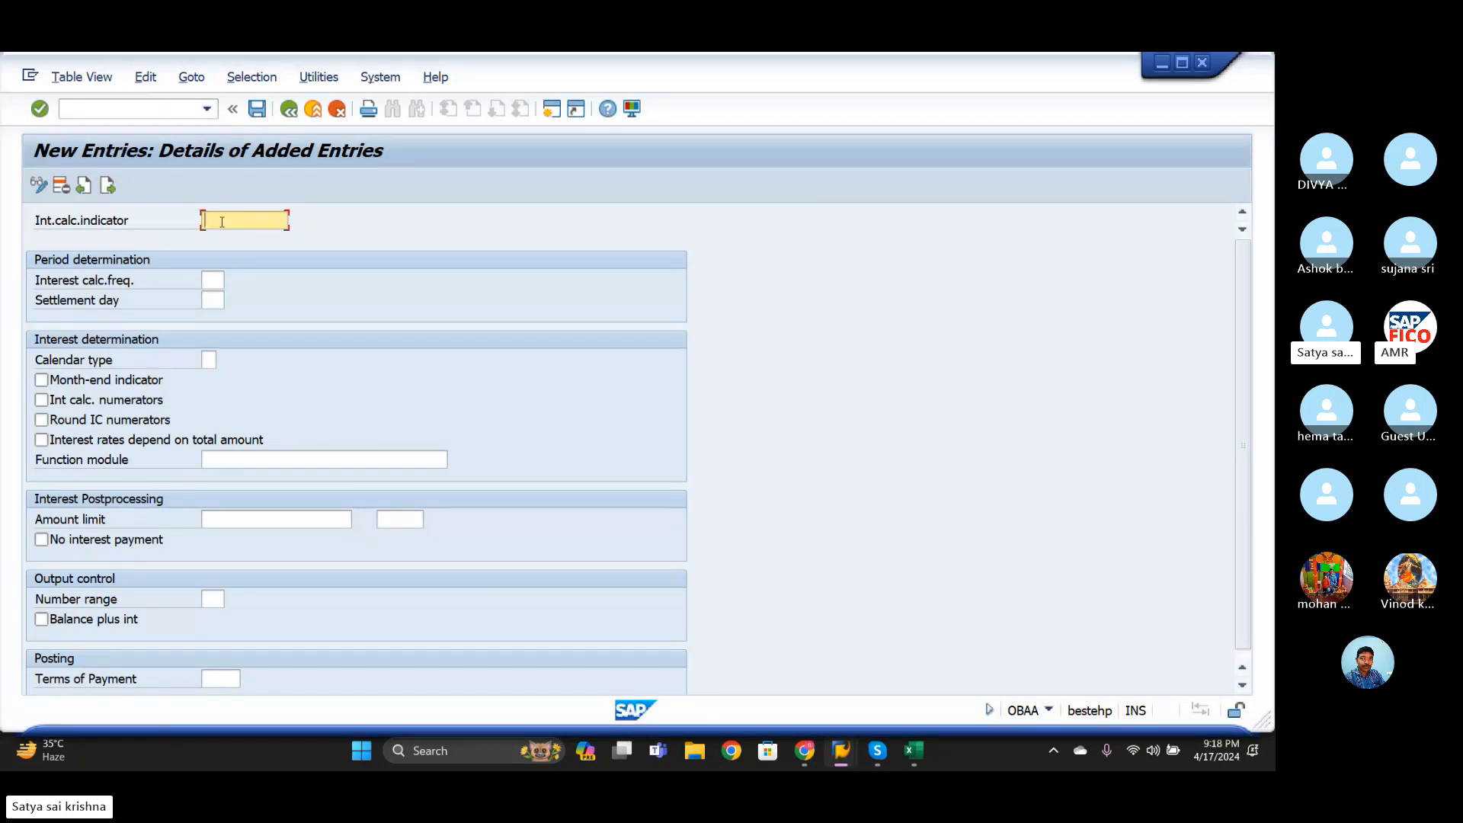
{"action": "type", "text": "1"}
{"action": "left_click", "coordinate": [213, 282]}
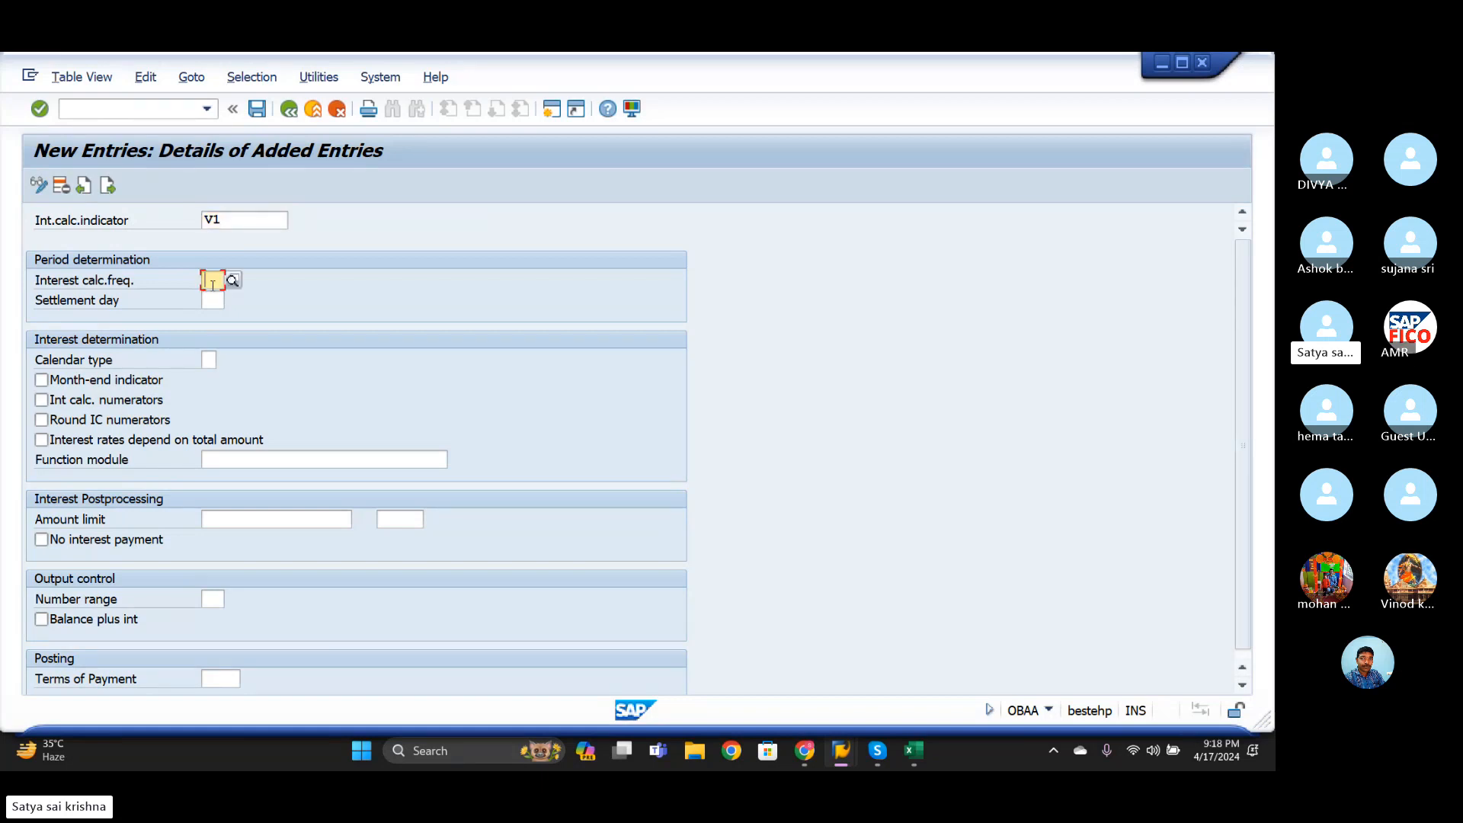
{"action": "left_click", "coordinate": [233, 280]}
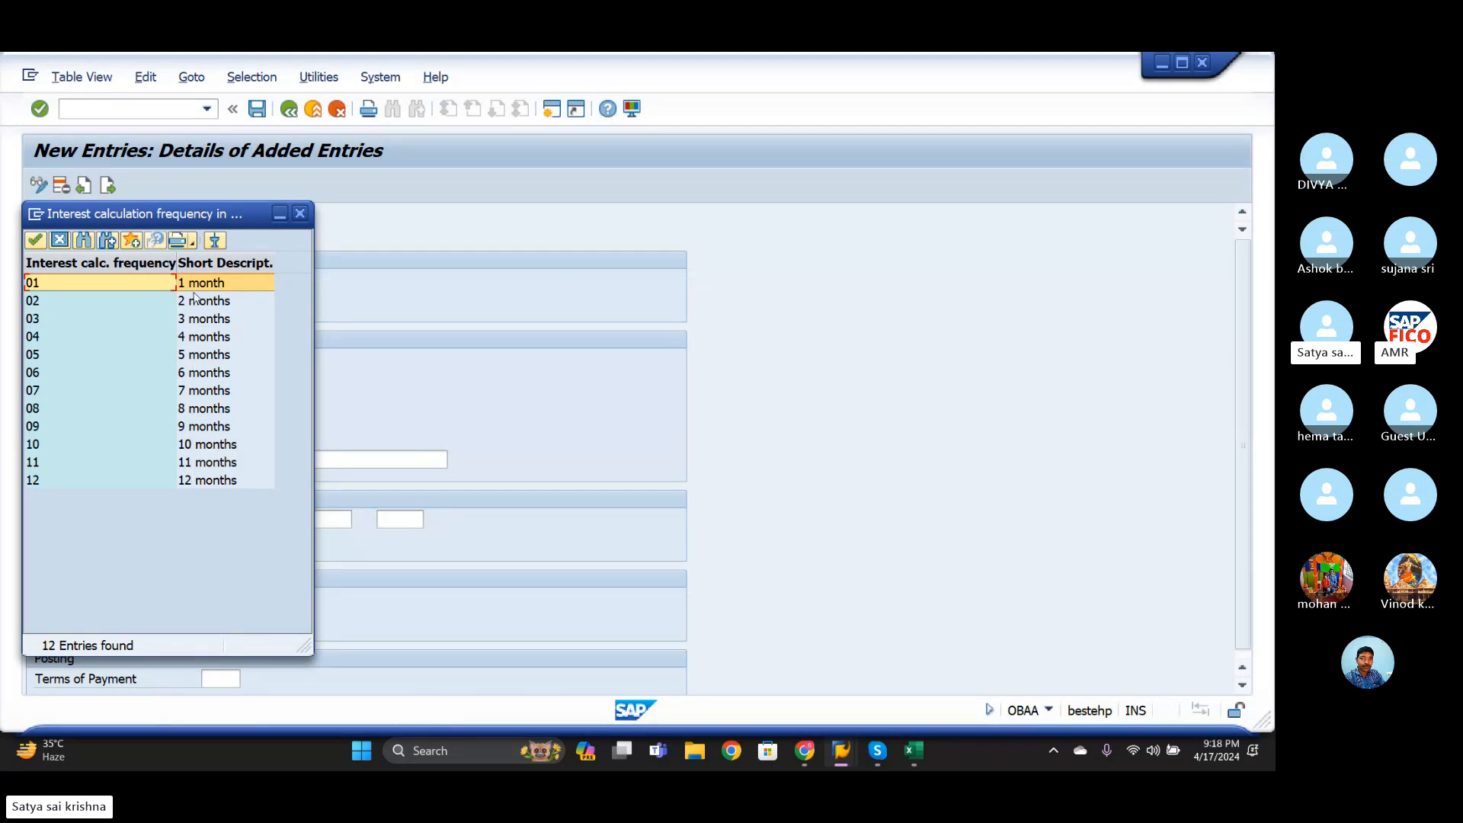
{"action": "left_click", "coordinate": [35, 240]}
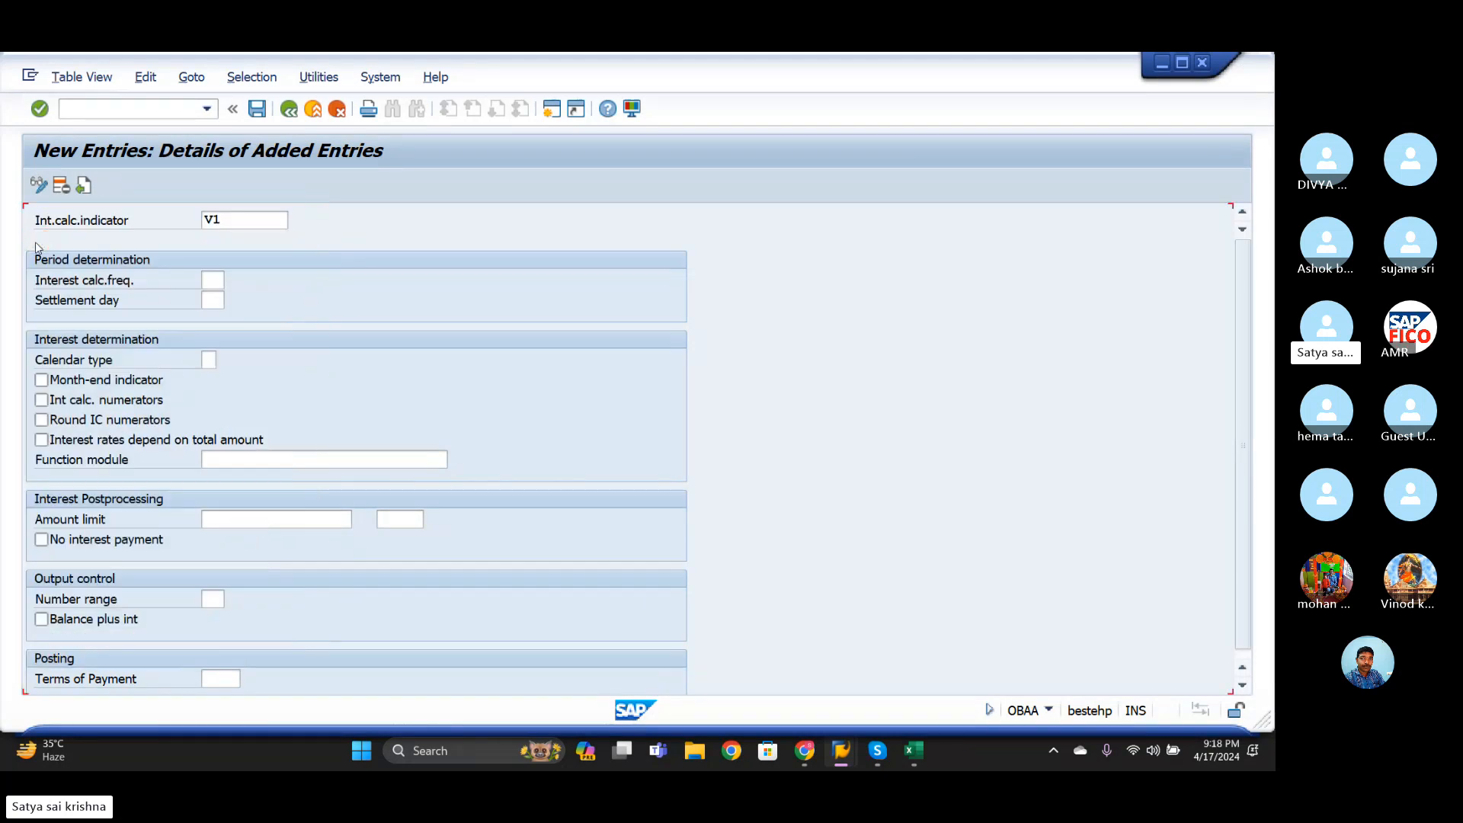
- Set the V1 entry's calendar type to G (28,..,31/365) and enable Balance plus int under Output control
{"action": "left_click", "coordinate": [207, 301]}
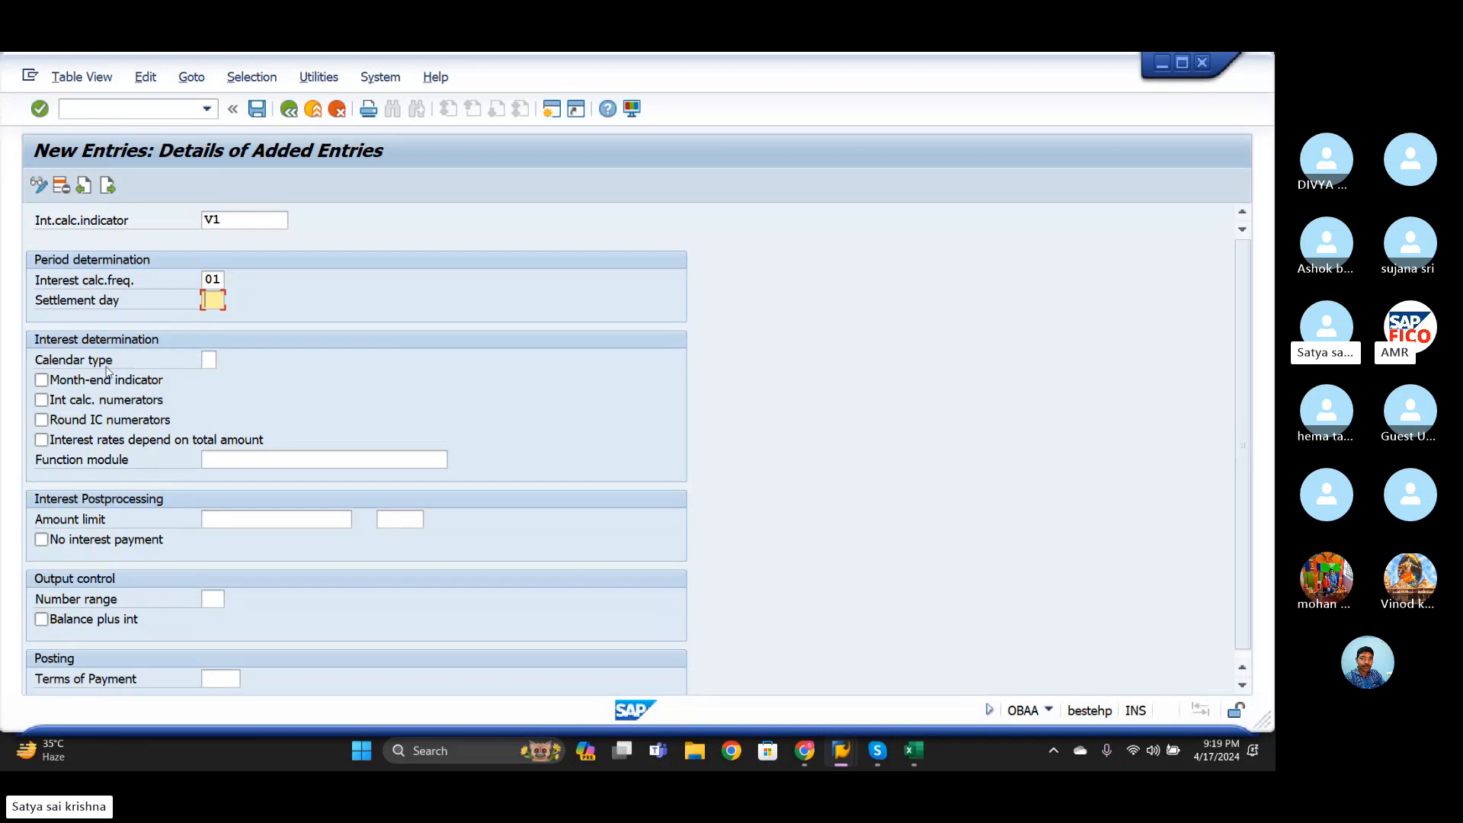
{"action": "left_click", "coordinate": [210, 360]}
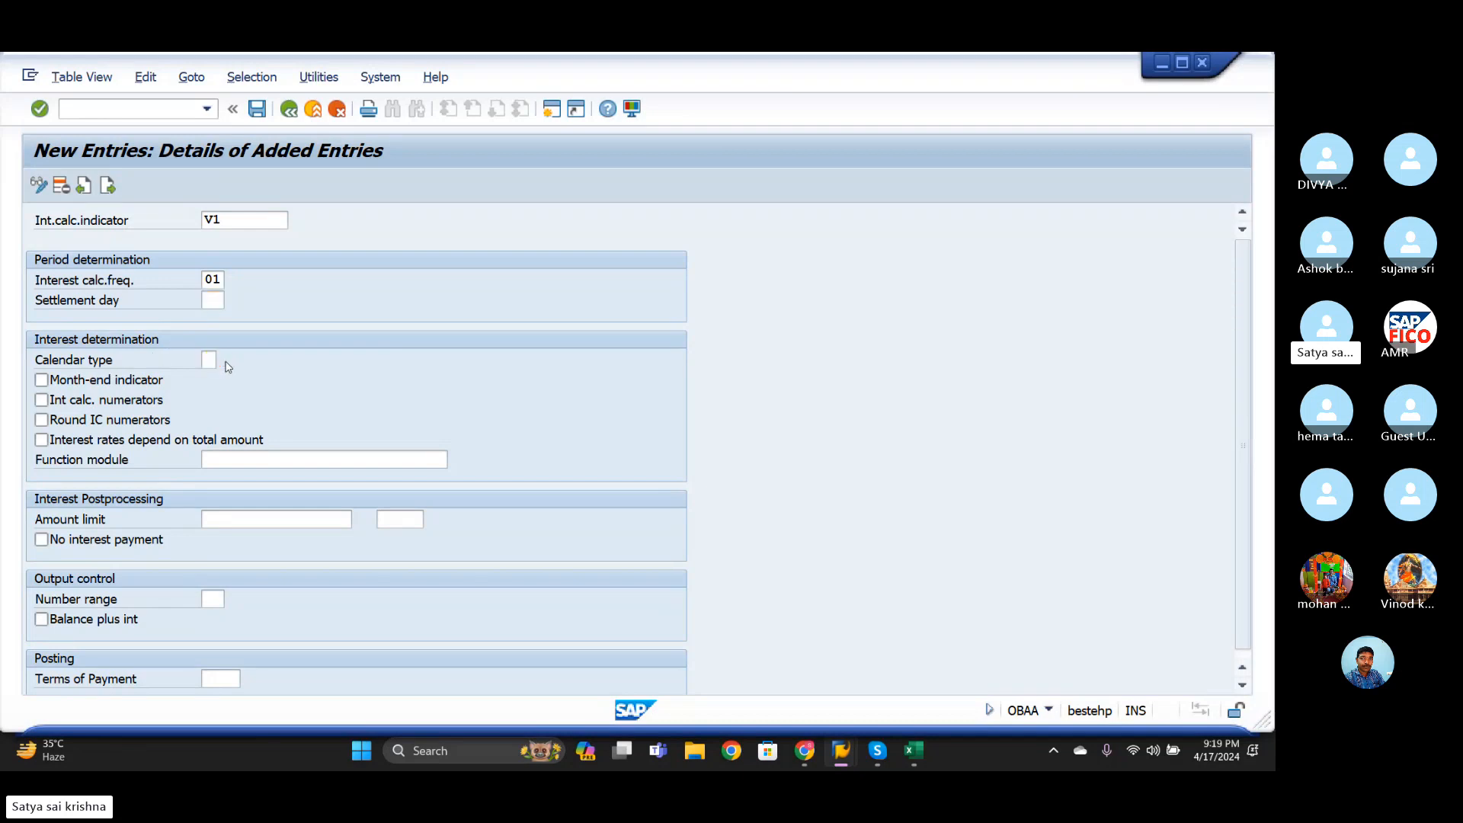
{"action": "left_click", "coordinate": [226, 364]}
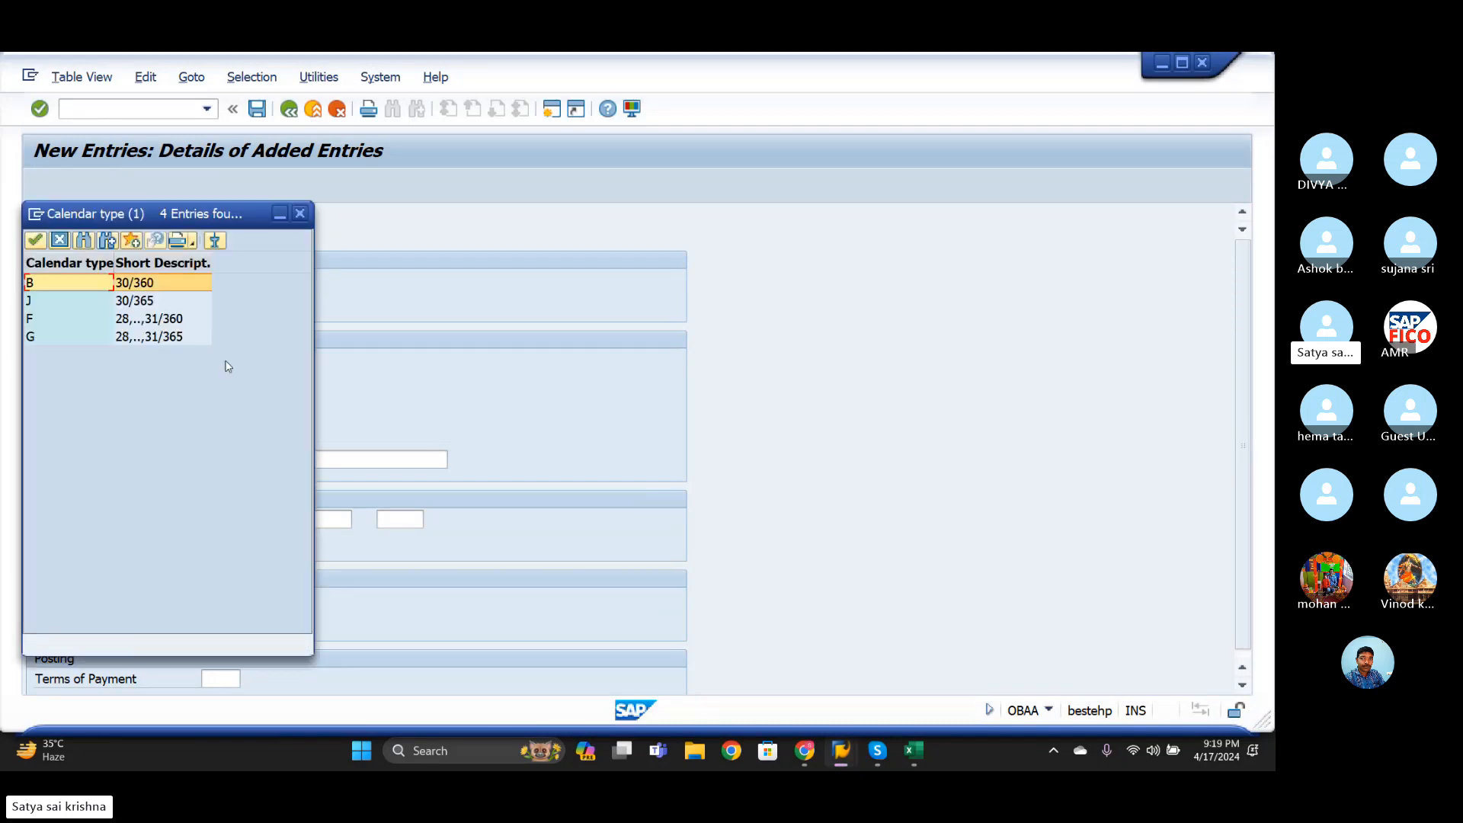
{"action": "left_click", "coordinate": [166, 337]}
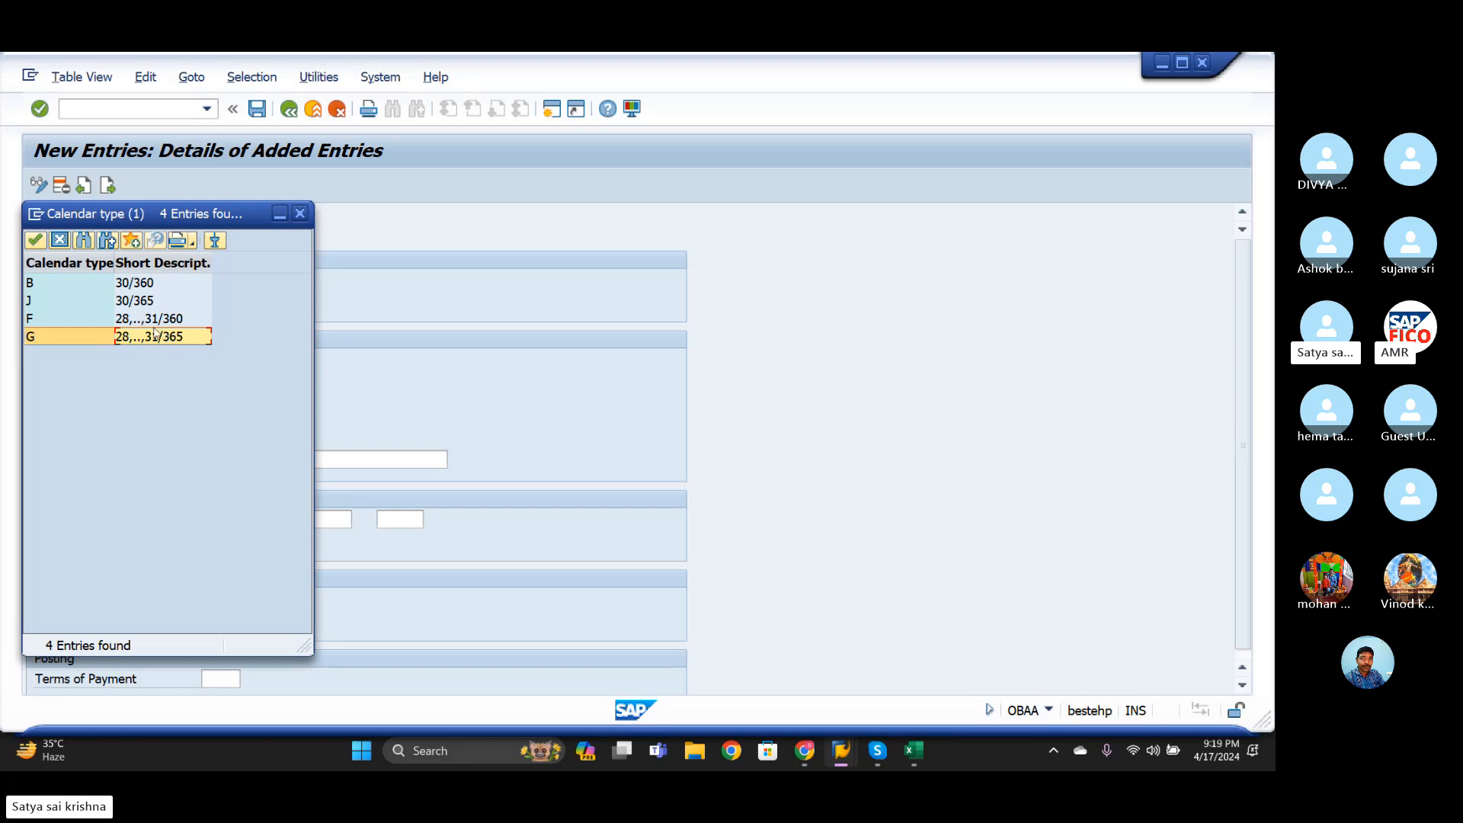
{"action": "left_click", "coordinate": [36, 240]}
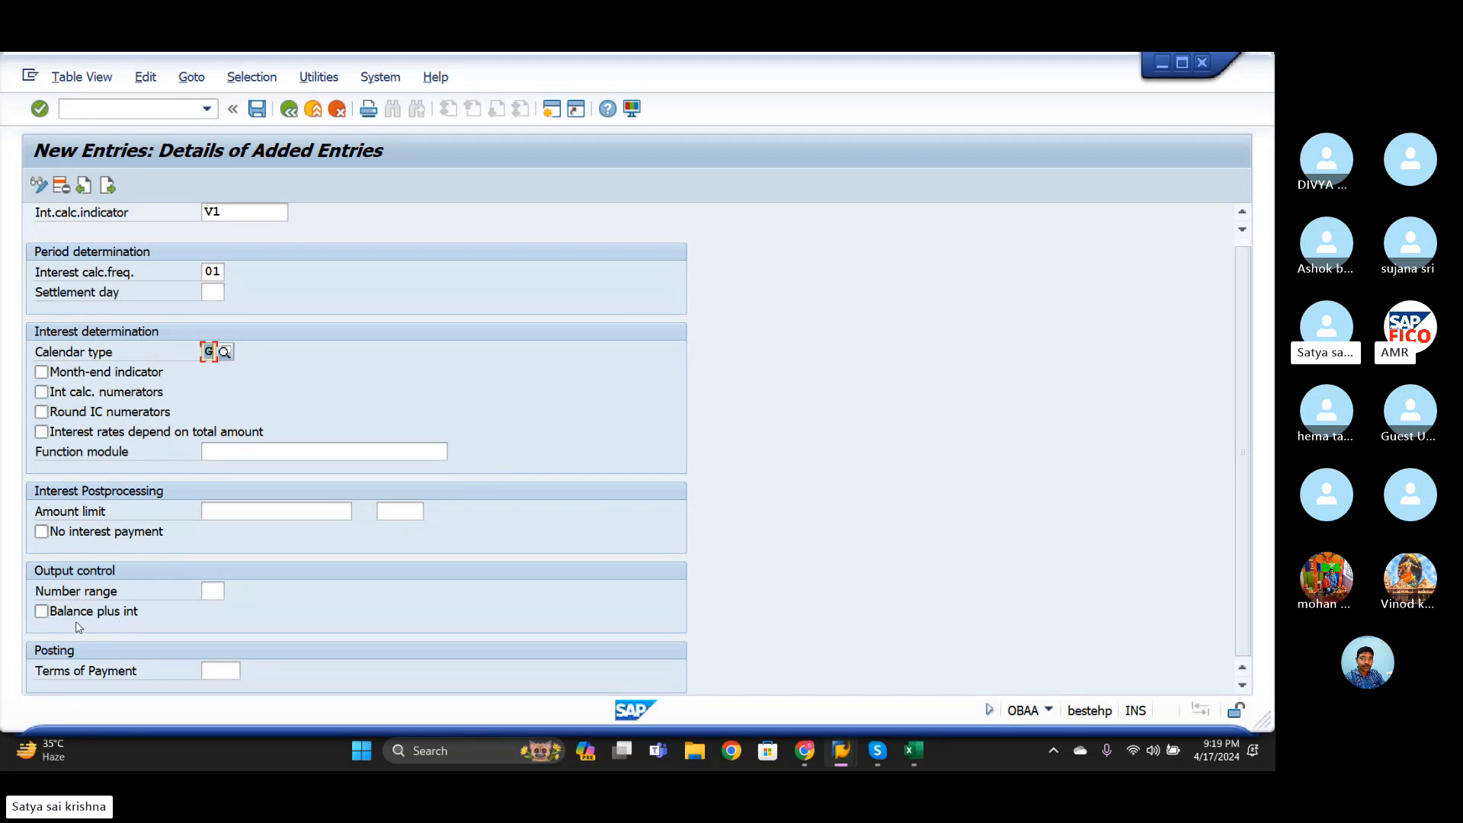
{"action": "left_click", "coordinate": [41, 611]}
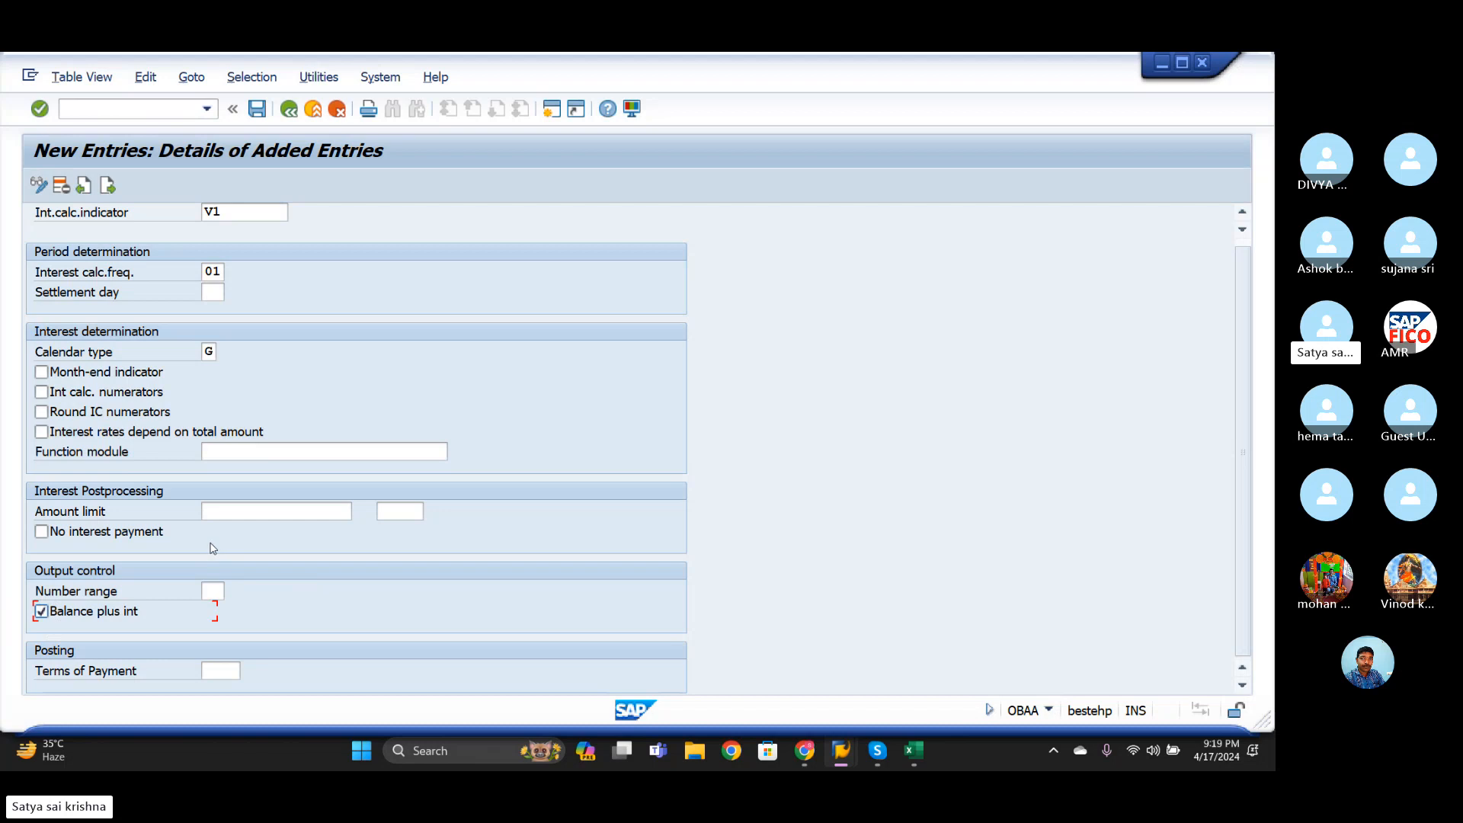
- Reopen the calendar type choices for the V1 entry and pick G (28,..,31/365) again
{"action": "scroll", "coordinate": [213, 547], "scroll_direction": "up", "scroll_amount": 1}
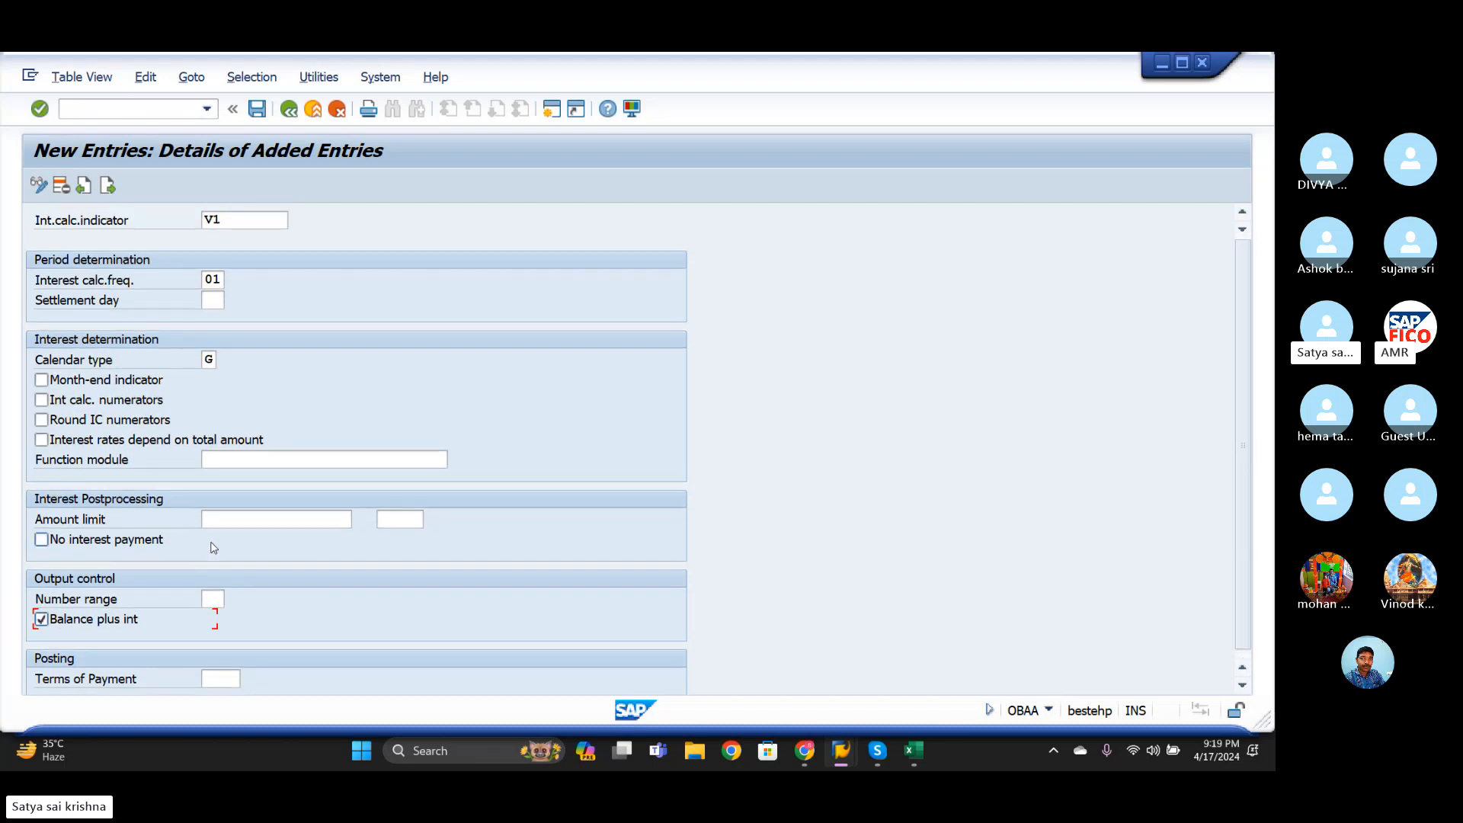
{"action": "left_click", "coordinate": [212, 365]}
{"action": "left_click", "coordinate": [225, 360]}
{"action": "left_click", "coordinate": [64, 338]}
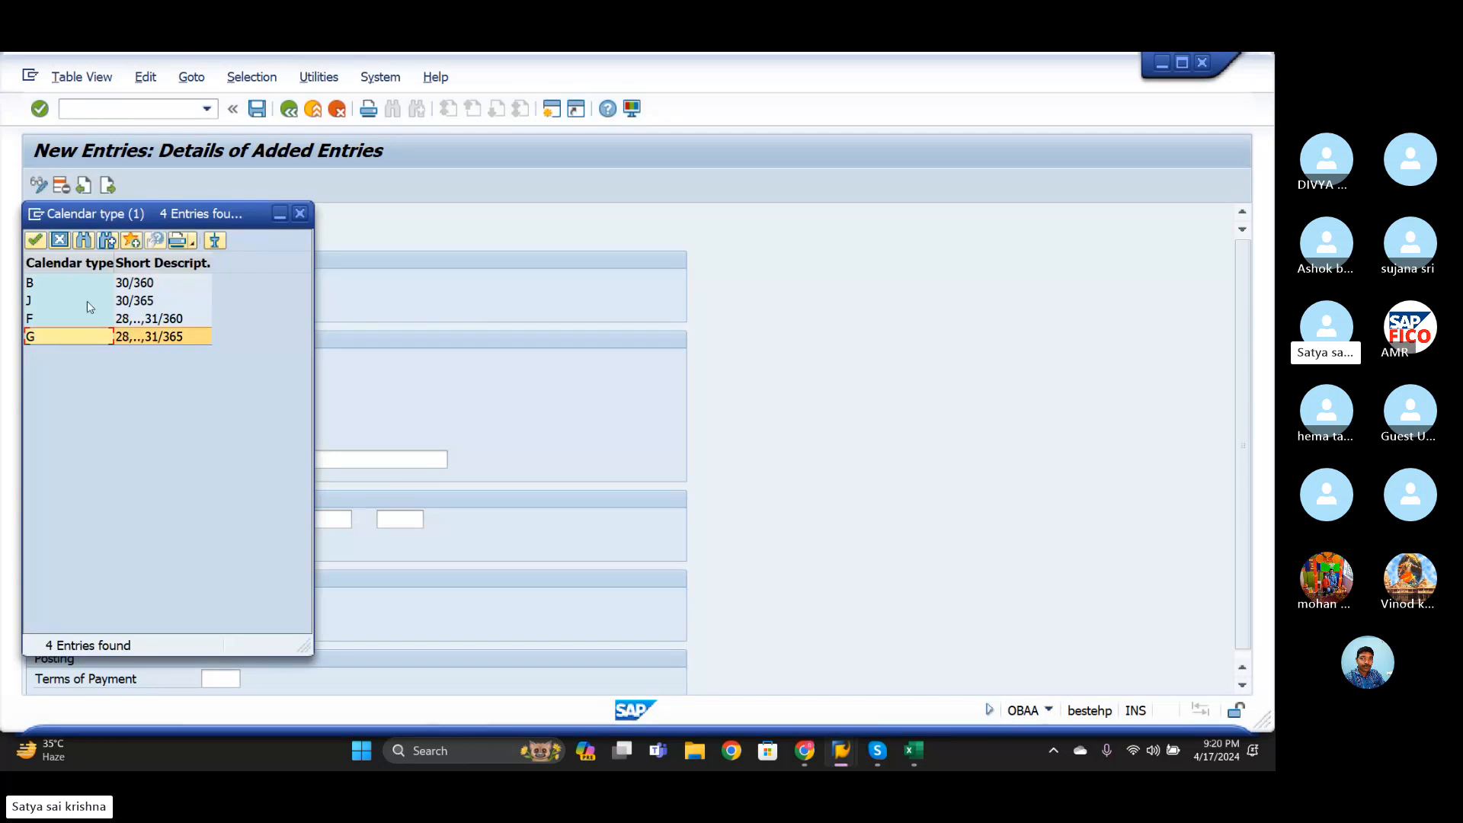
{"action": "left_click", "coordinate": [35, 241]}
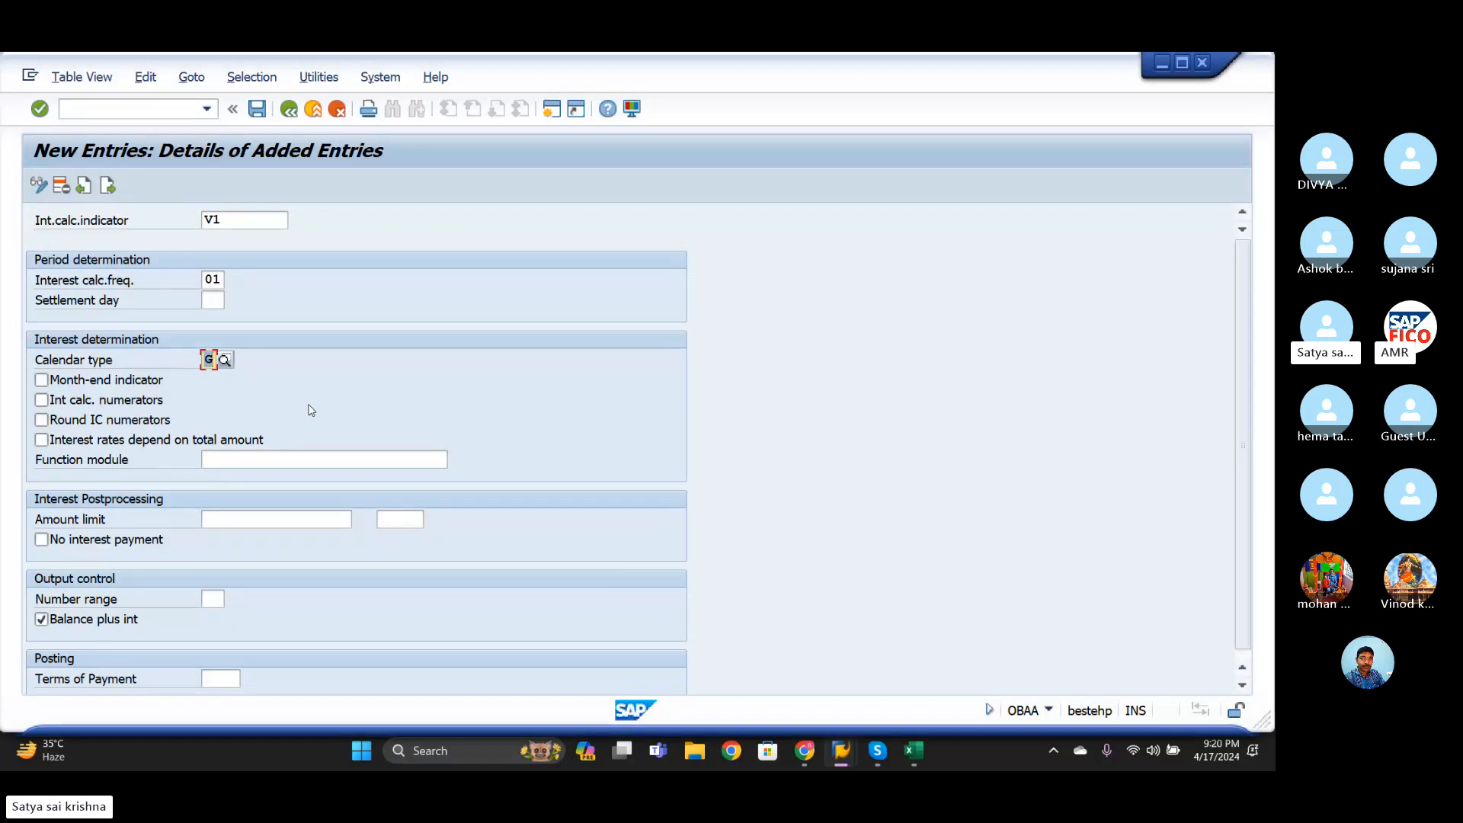
- Save the V1 interest scale entry under customizing request DPKK900444
{"action": "left_click", "coordinate": [255, 111]}
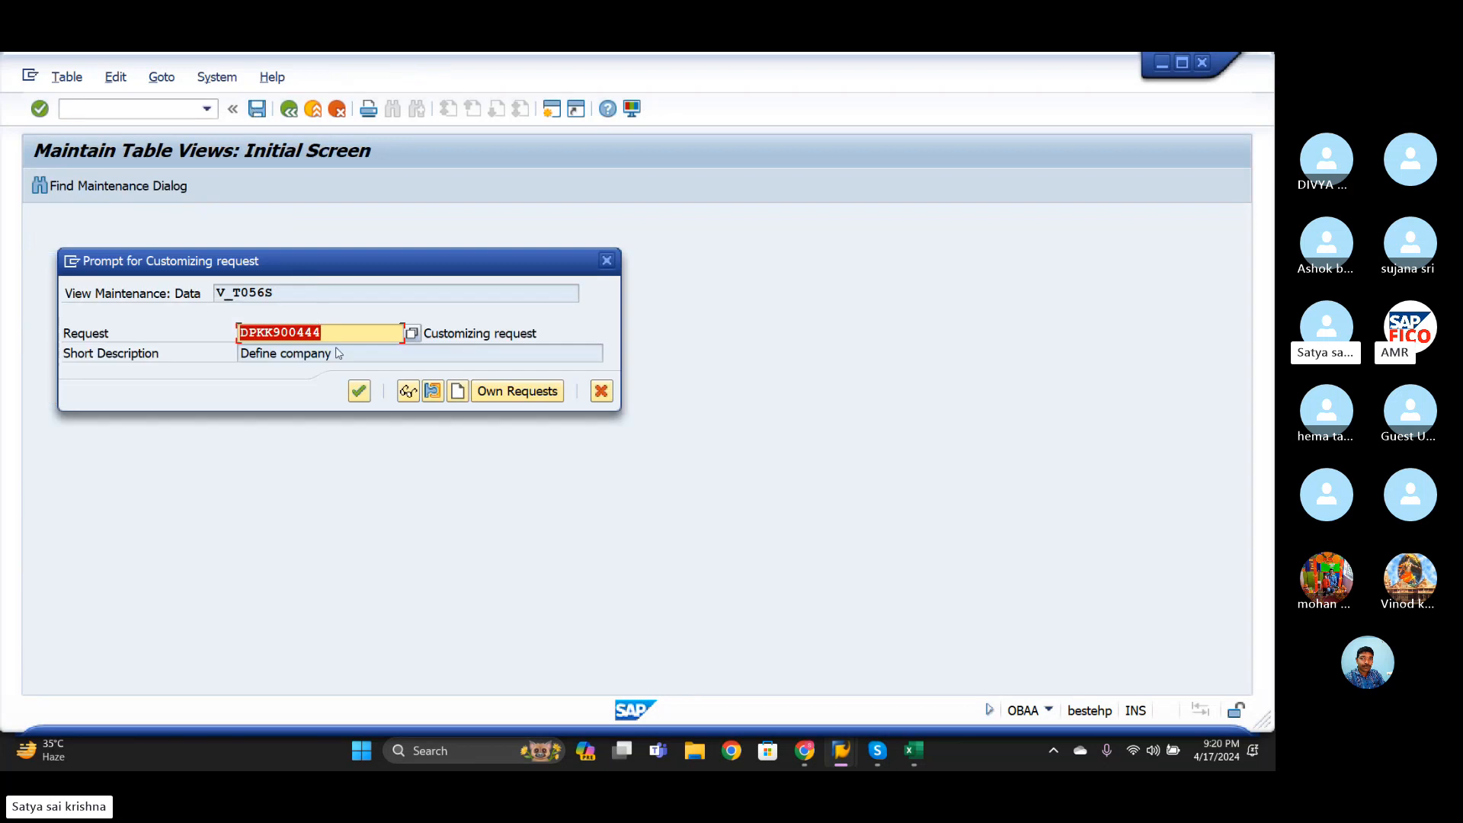
{"action": "left_click", "coordinate": [358, 391]}
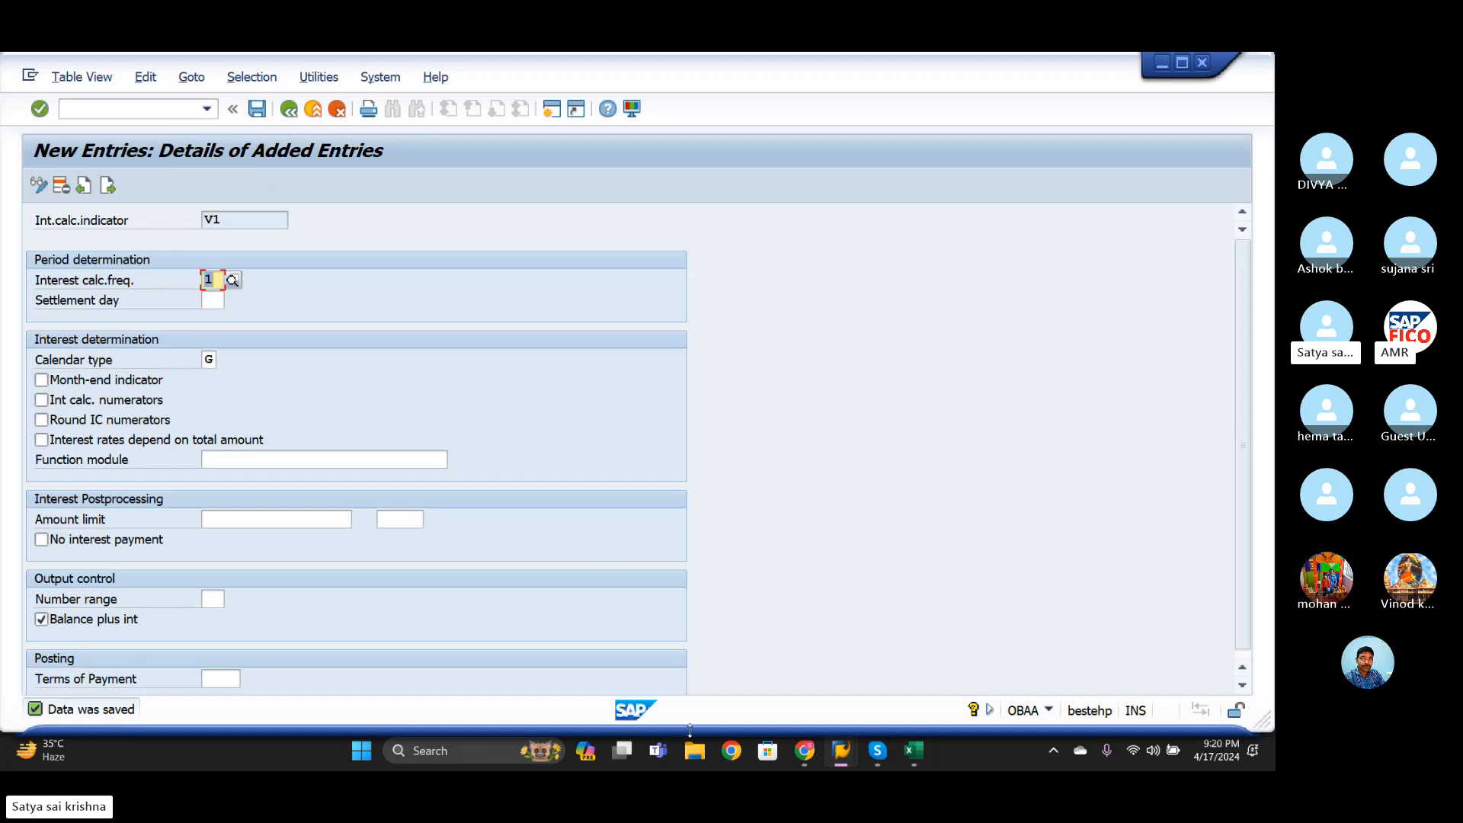
- Switch to the Int T-codes workbook in Excel and look up item 3, Define Reference Interest Rates, with its transaction code
{"action": "mouse_move", "coordinate": [907, 753]}
{"action": "left_click", "coordinate": [906, 663]}
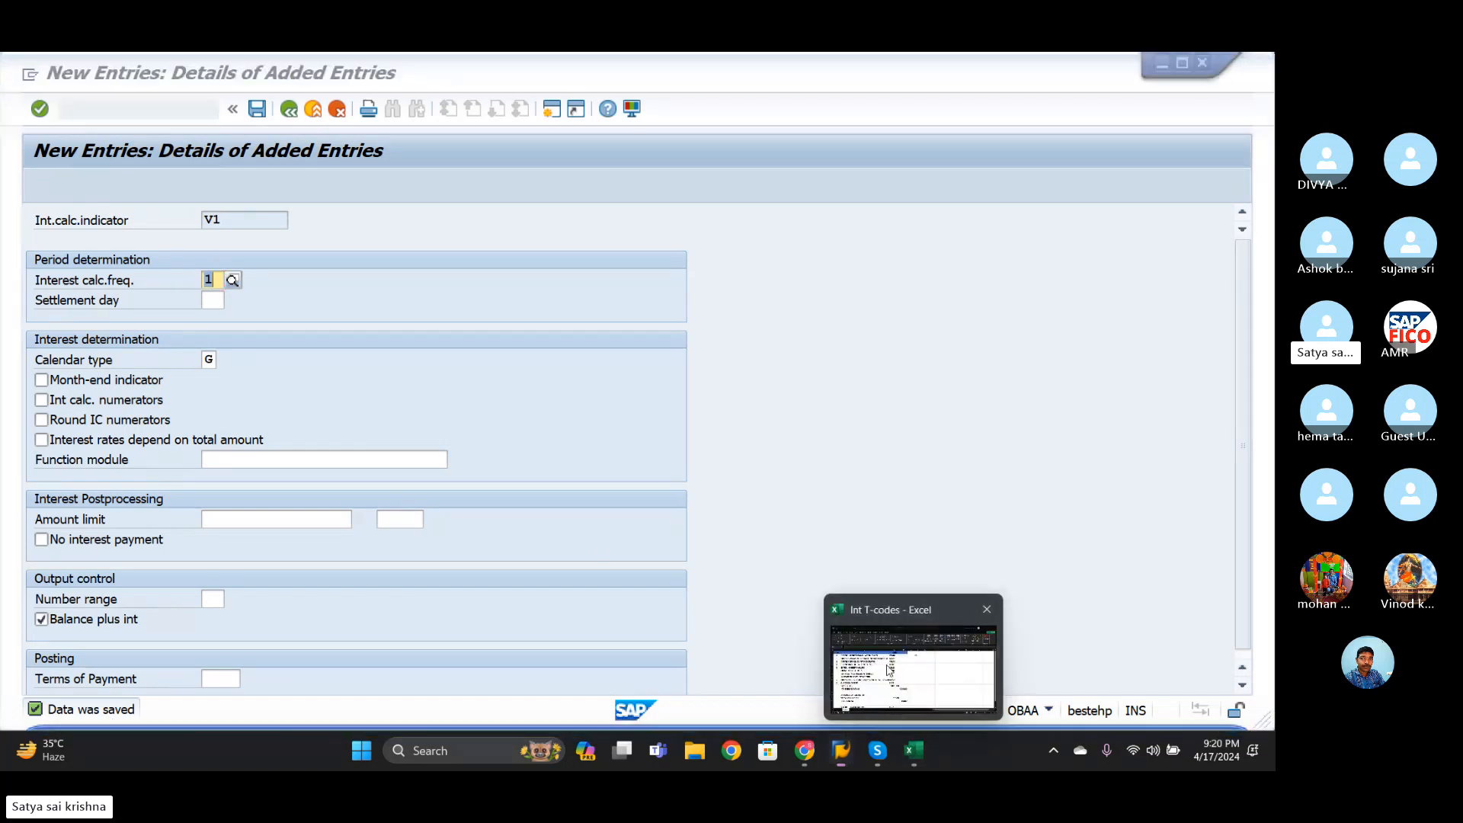
{"action": "left_click", "coordinate": [200, 305]}
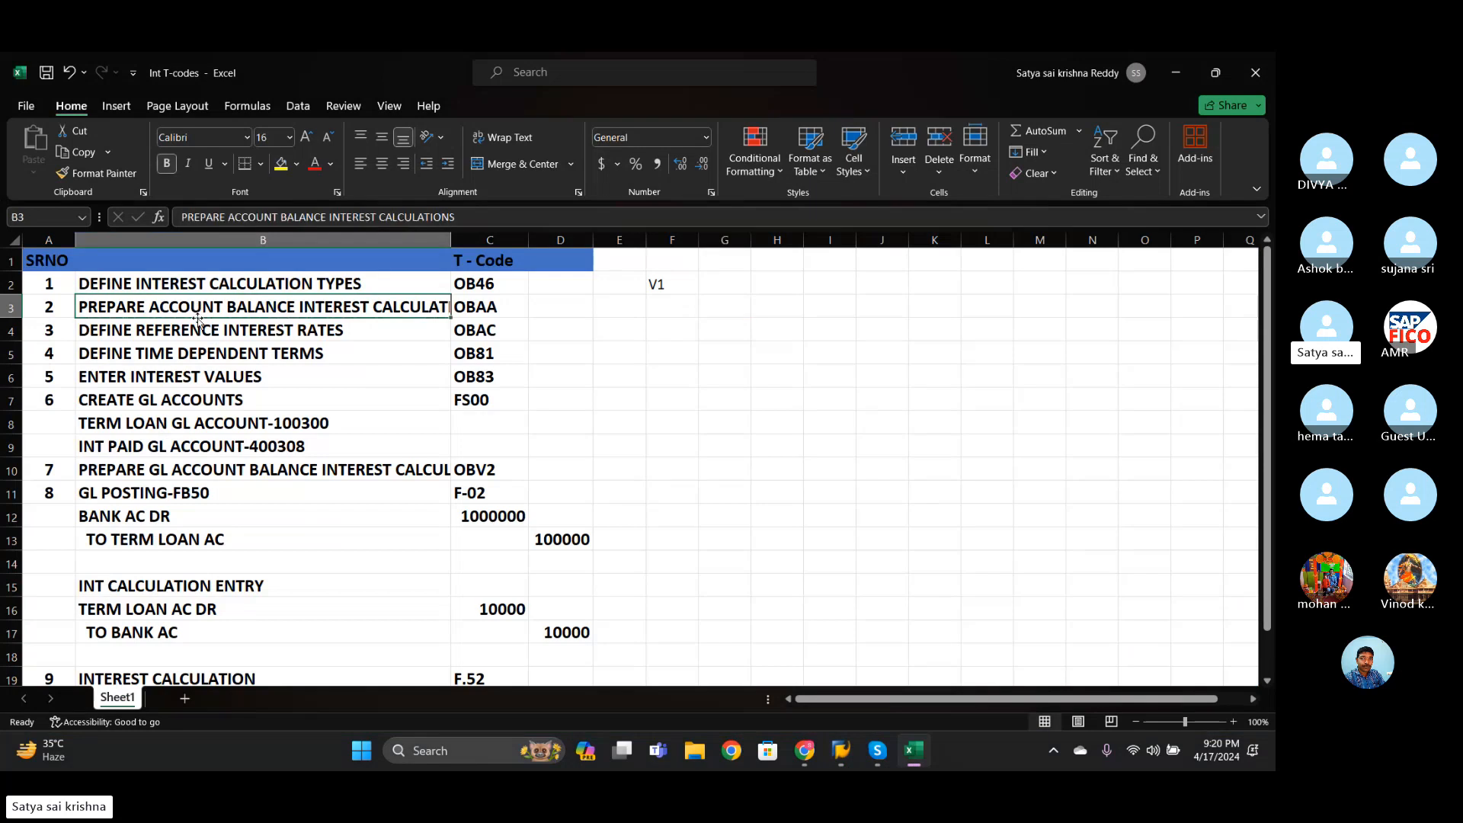
{"action": "left_click", "coordinate": [199, 335]}
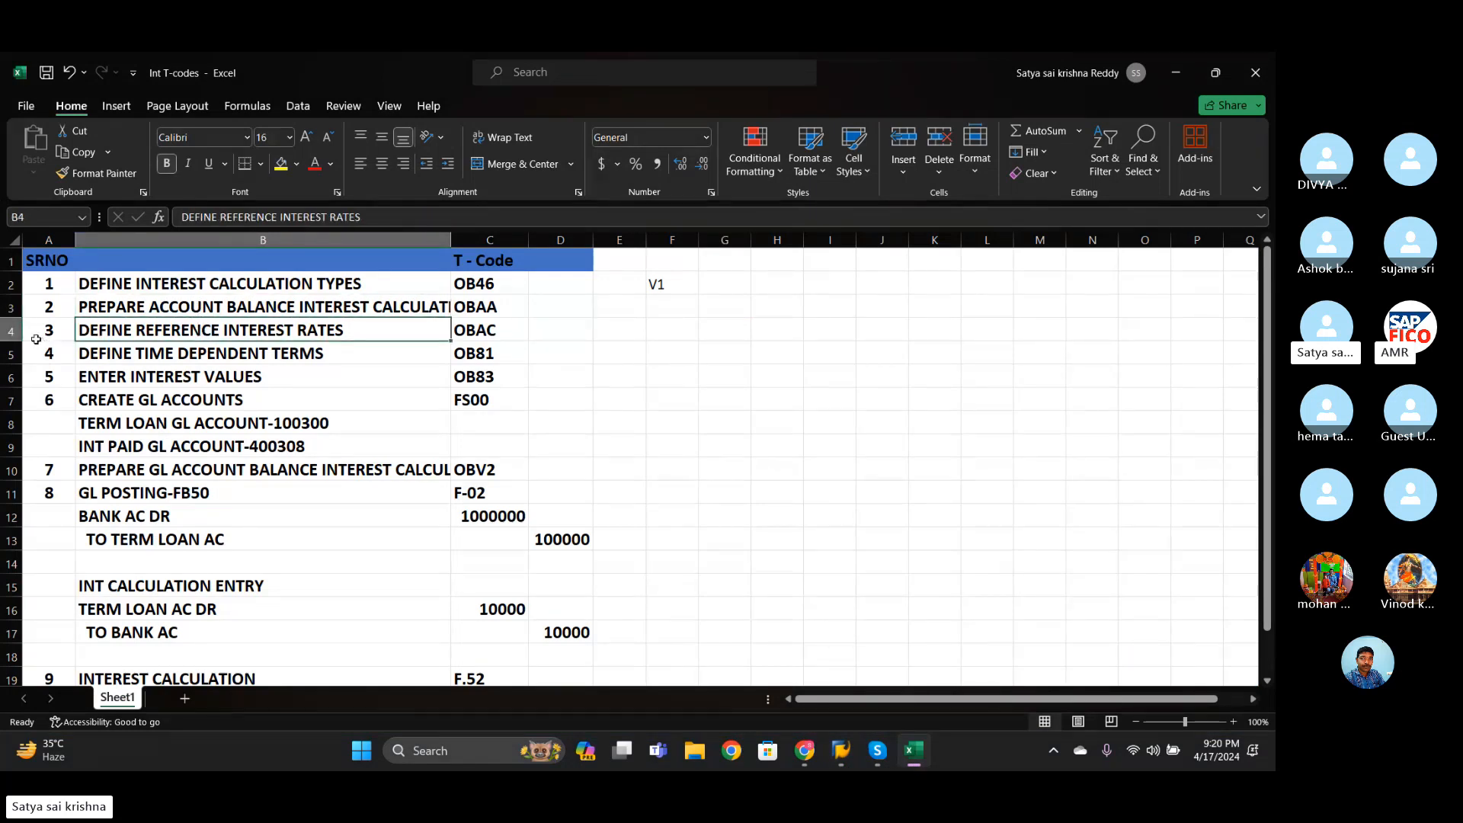
{"action": "left_click", "coordinate": [12, 332]}
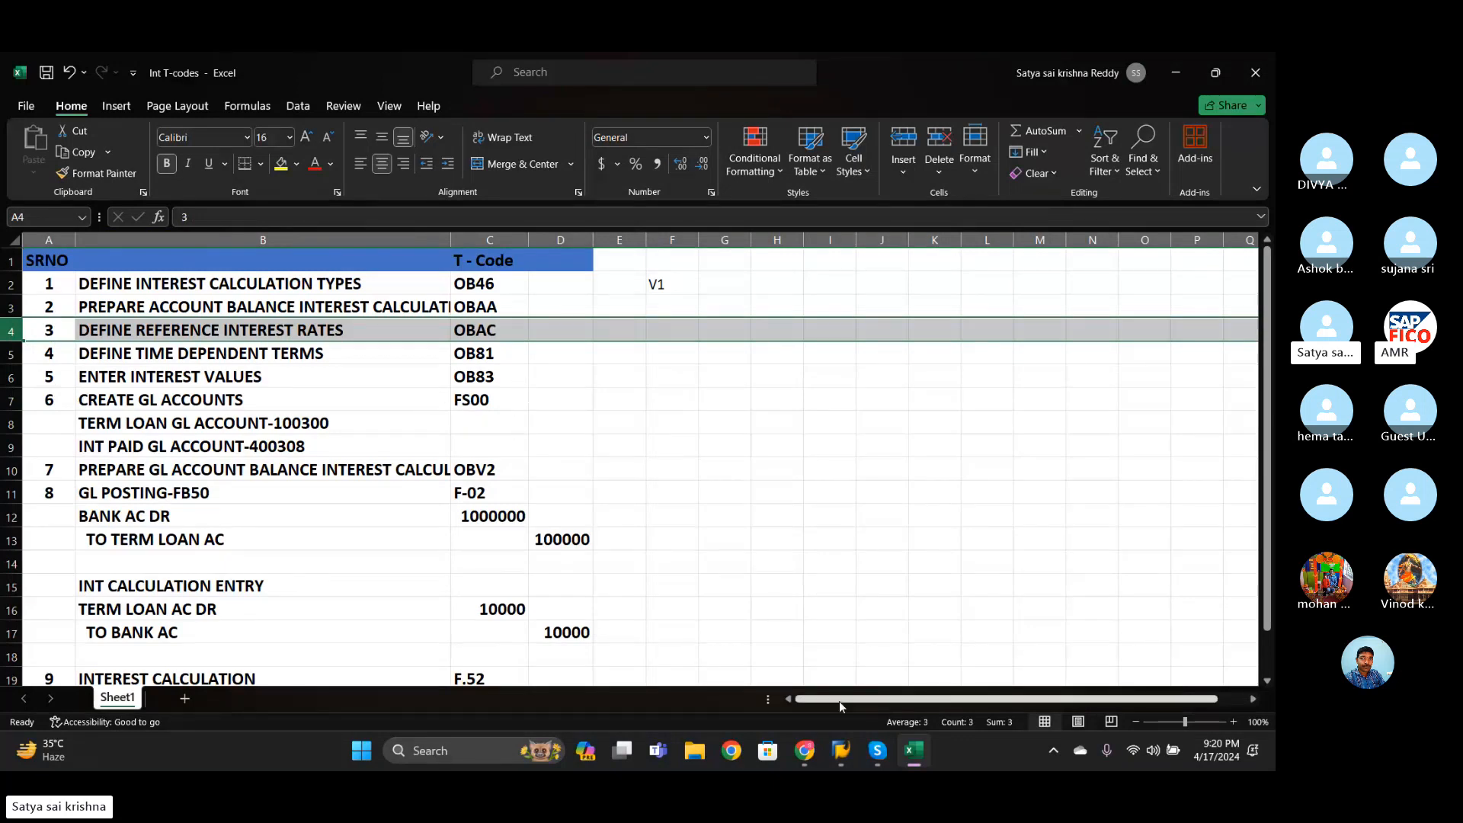
- Return to the IMG structure in SAP, expand the Interest Calculation node and widen the Additional information column to show the full activity codes
{"action": "mouse_move", "coordinate": [833, 759]}
{"action": "left_click", "coordinate": [852, 609]}
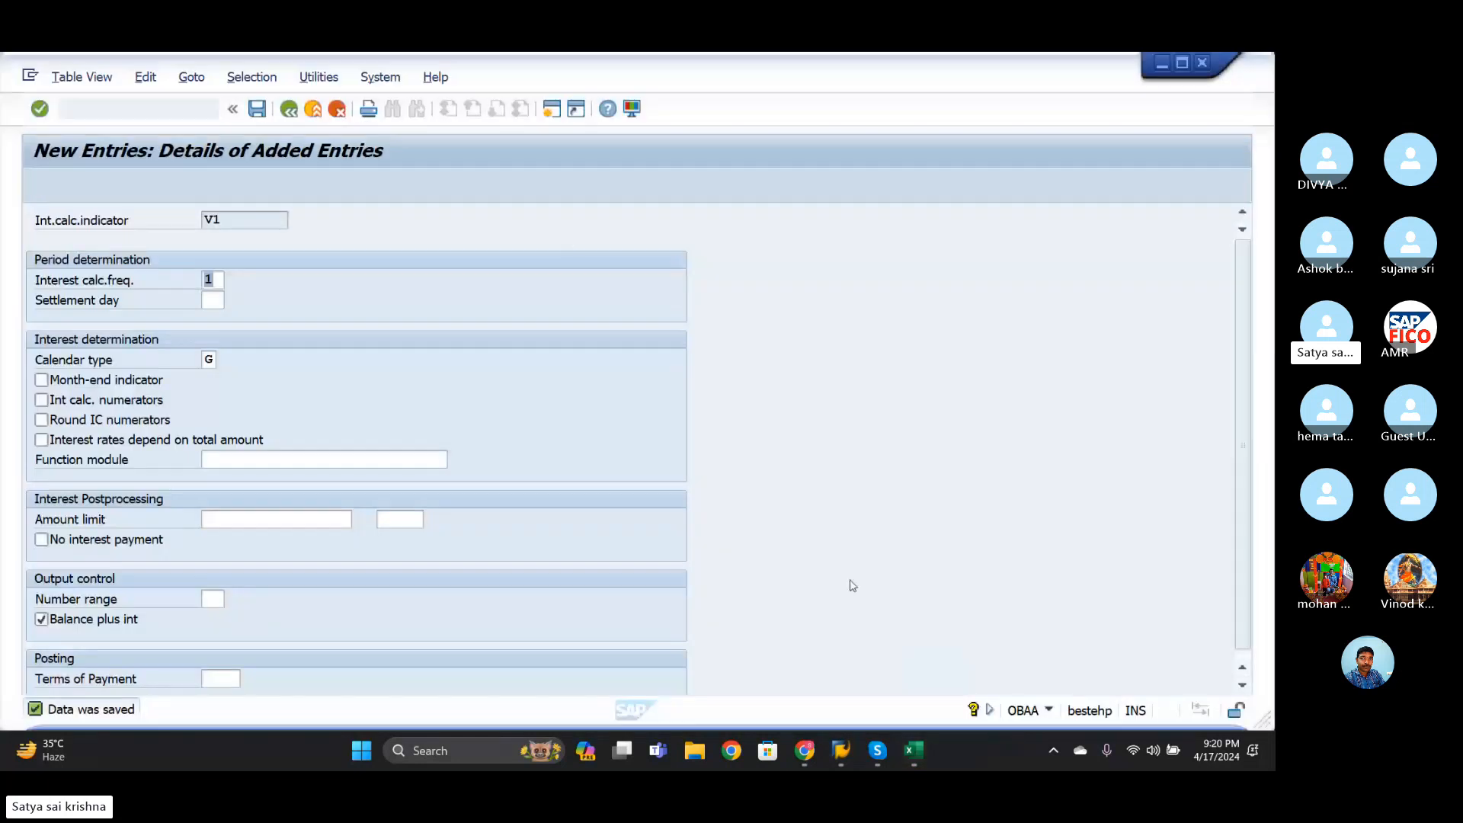
{"action": "left_click", "coordinate": [289, 109]}
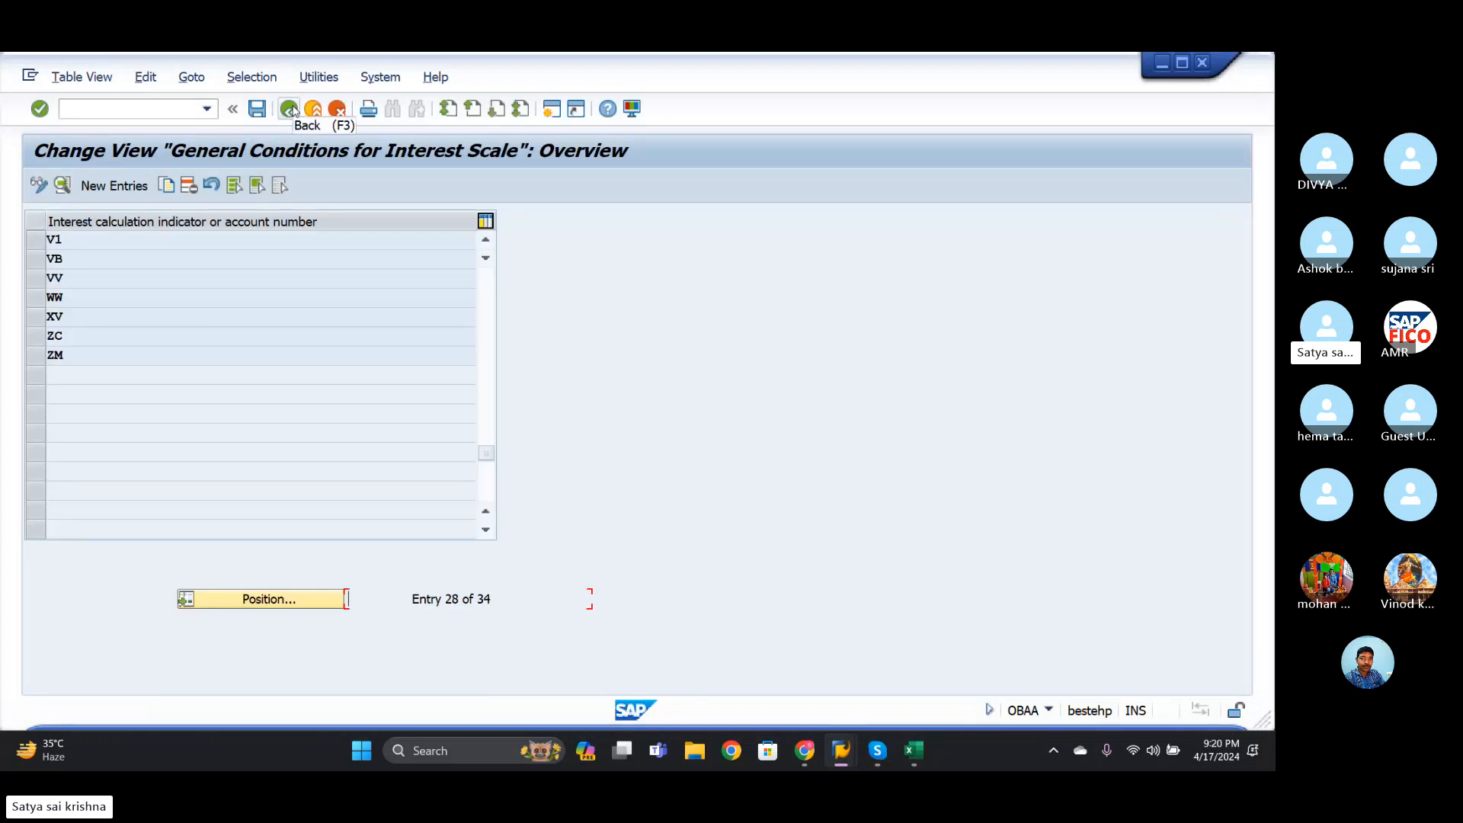
{"action": "left_click", "coordinate": [289, 109]}
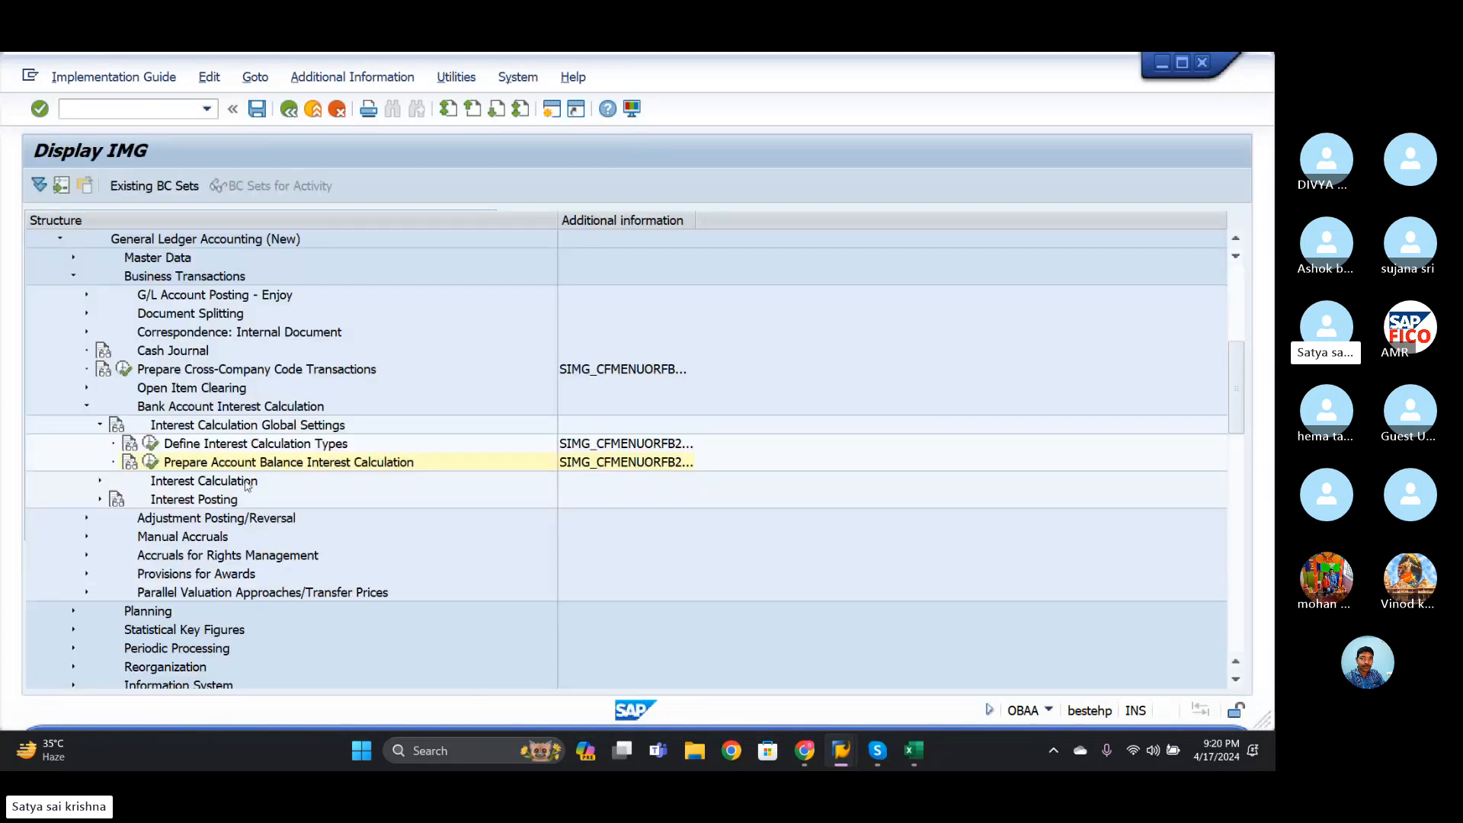
{"action": "left_click", "coordinate": [182, 483]}
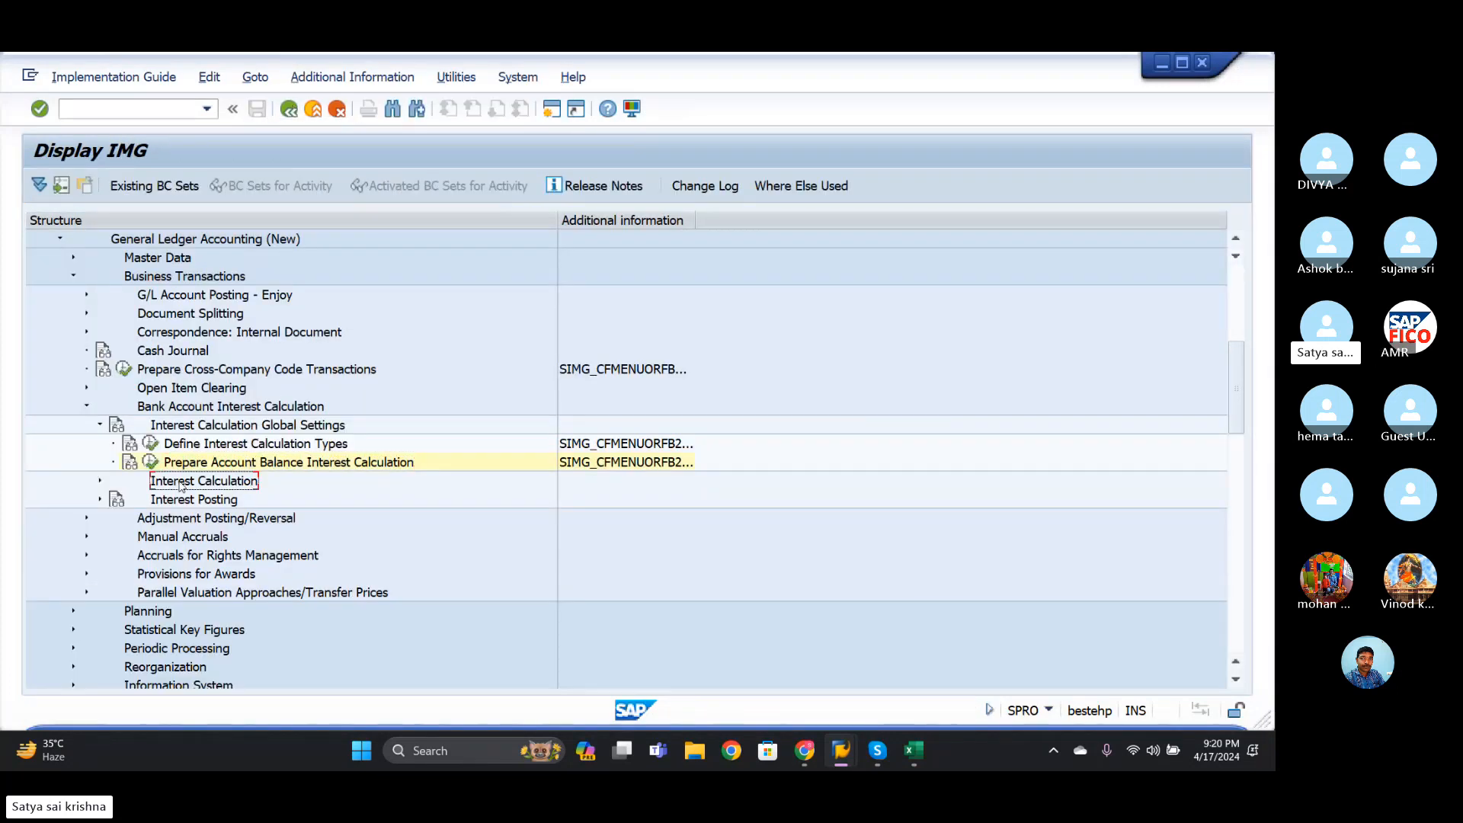
{"action": "left_click", "coordinate": [100, 481]}
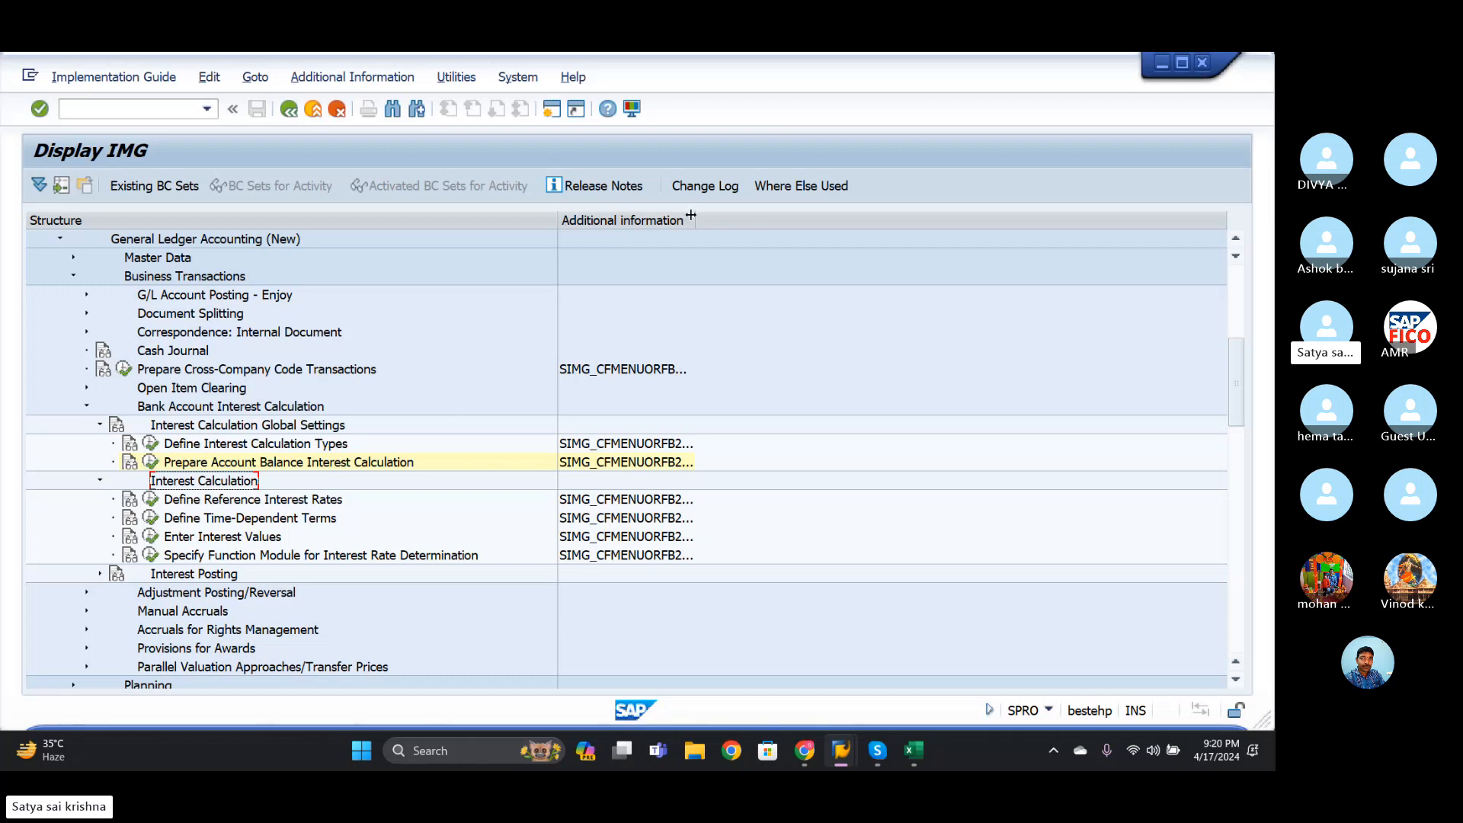
{"action": "left_click_drag", "start_coordinate": [691, 216], "coordinate": [726, 218]}
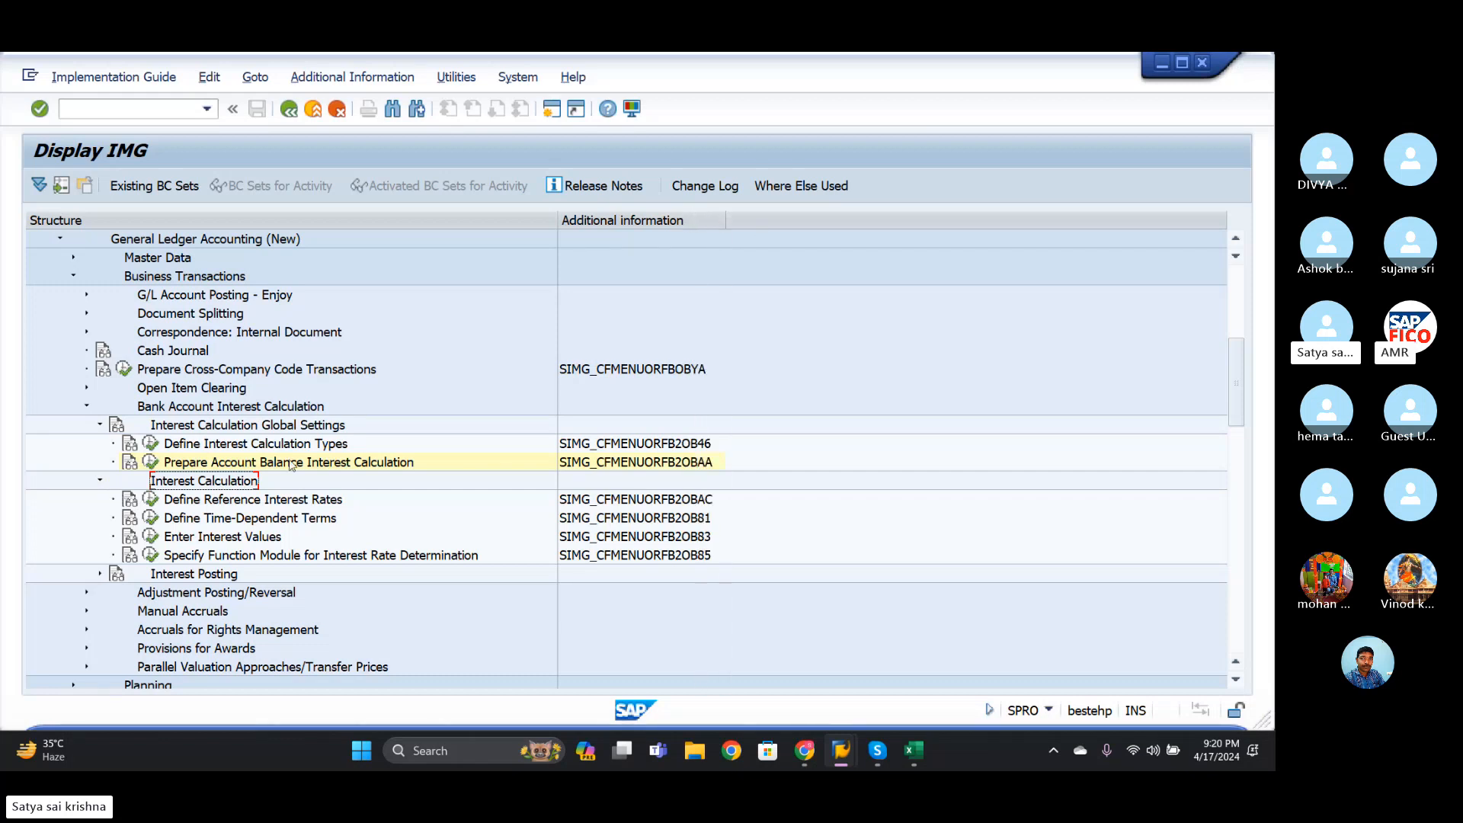
- Open the Define Interest Calculation Types activity to view its entries and return to the IMG structure
{"action": "left_click", "coordinate": [151, 444]}
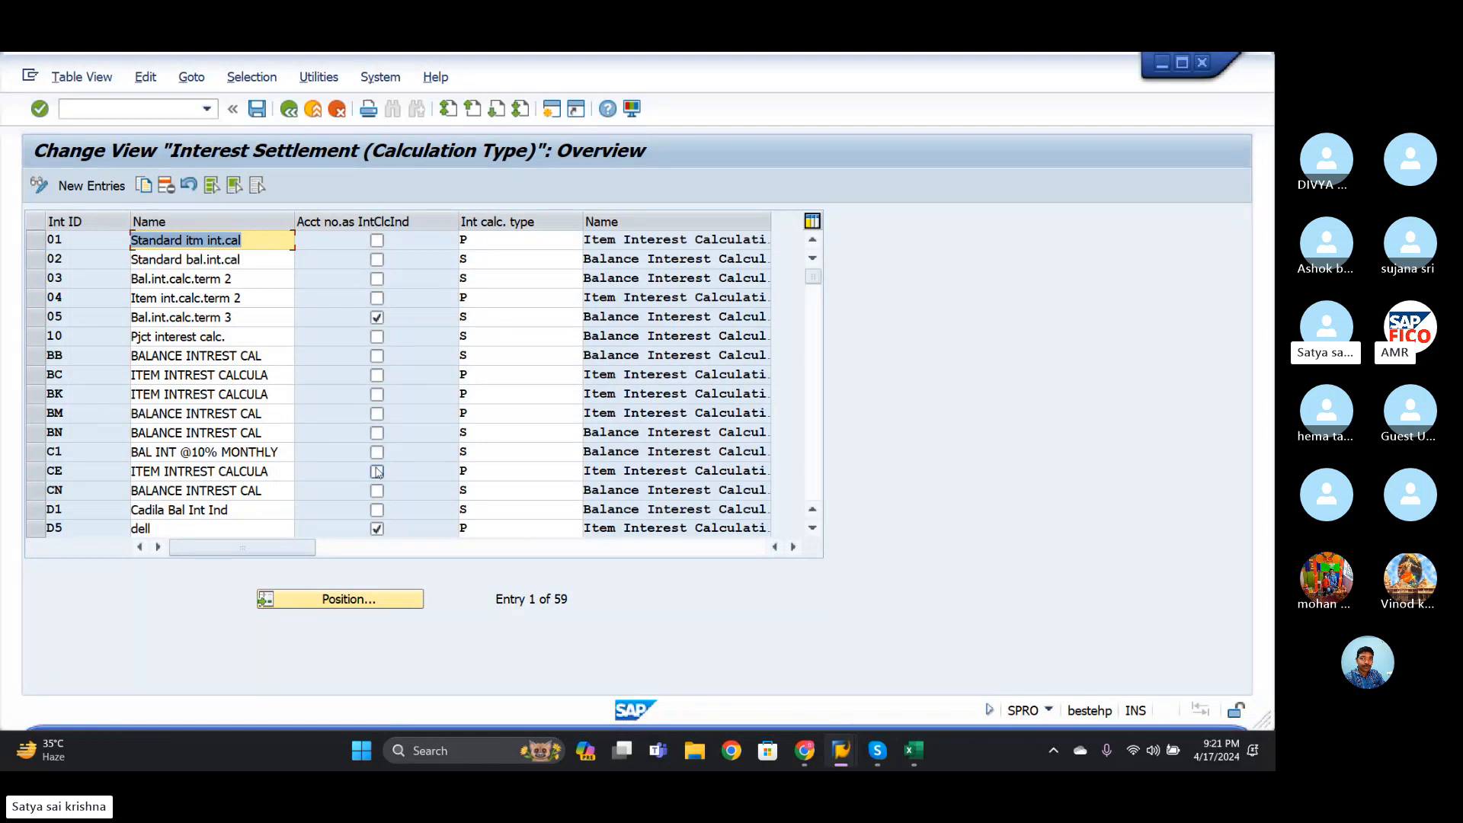
{"action": "left_click", "coordinate": [288, 109]}
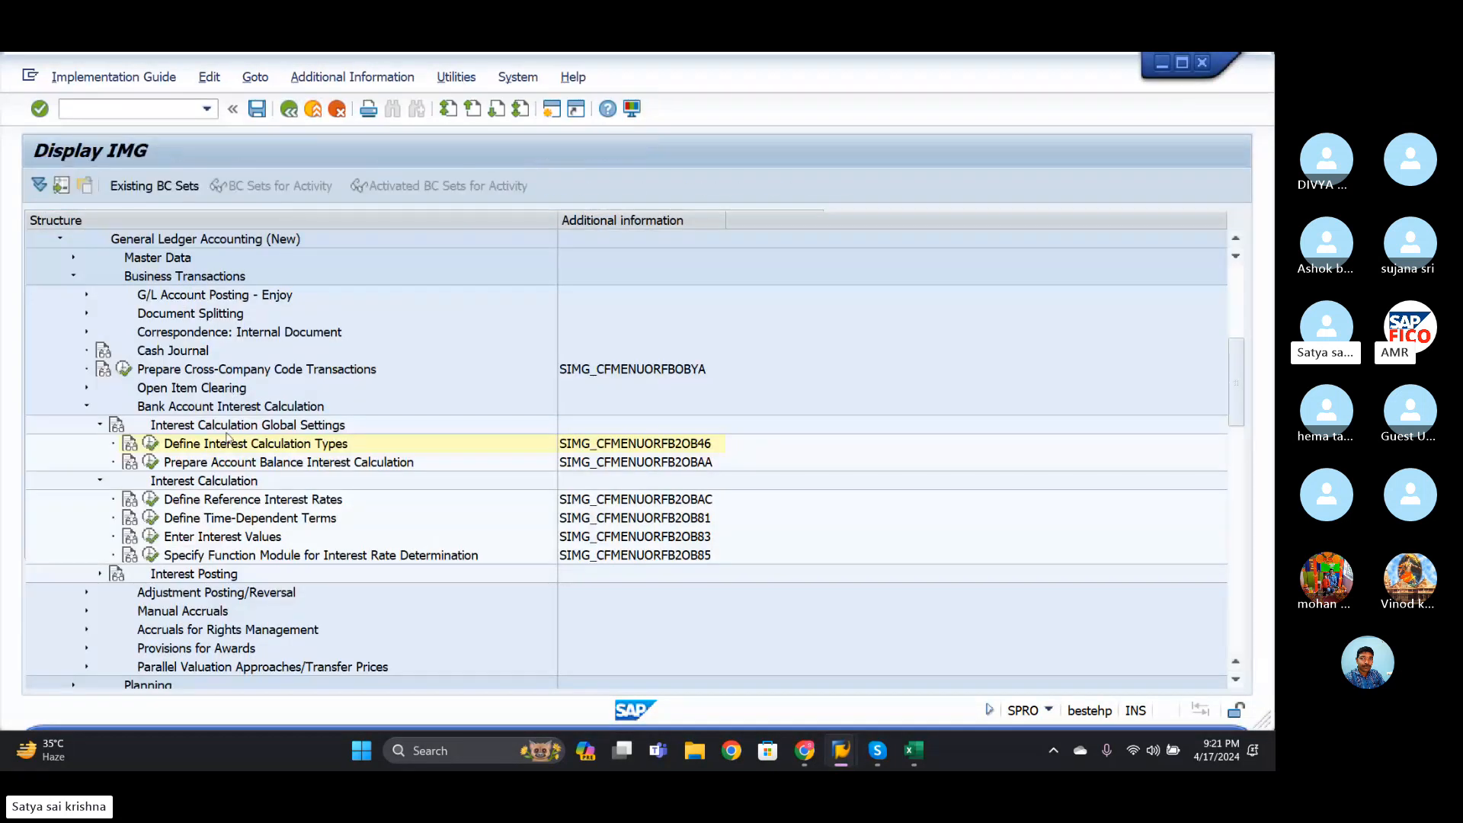
- Execute the Define Reference Interest Rates activity and start a new entry with reference interest rate J1
{"action": "left_click", "coordinate": [148, 501]}
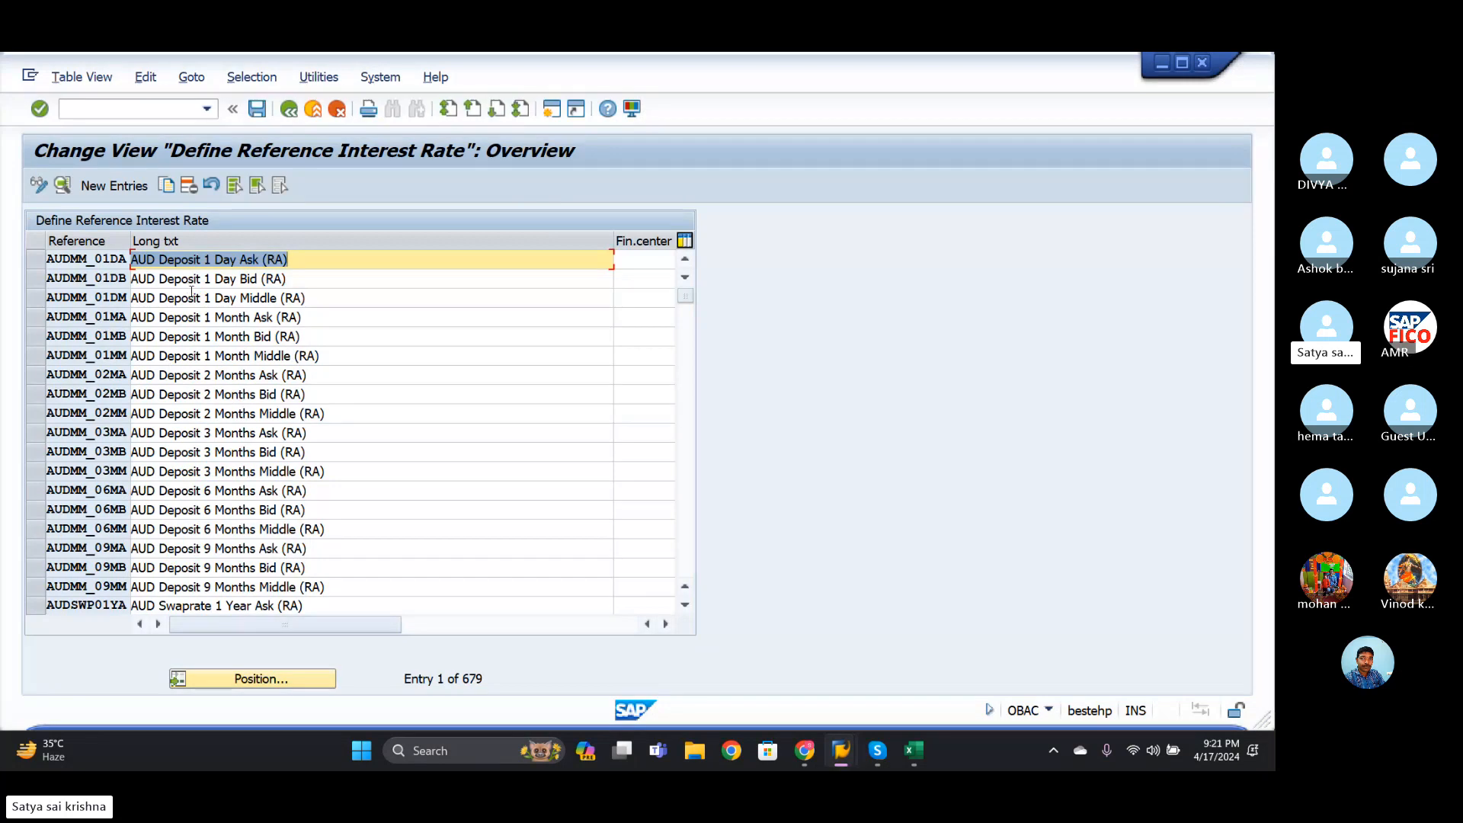
{"action": "left_click", "coordinate": [118, 185]}
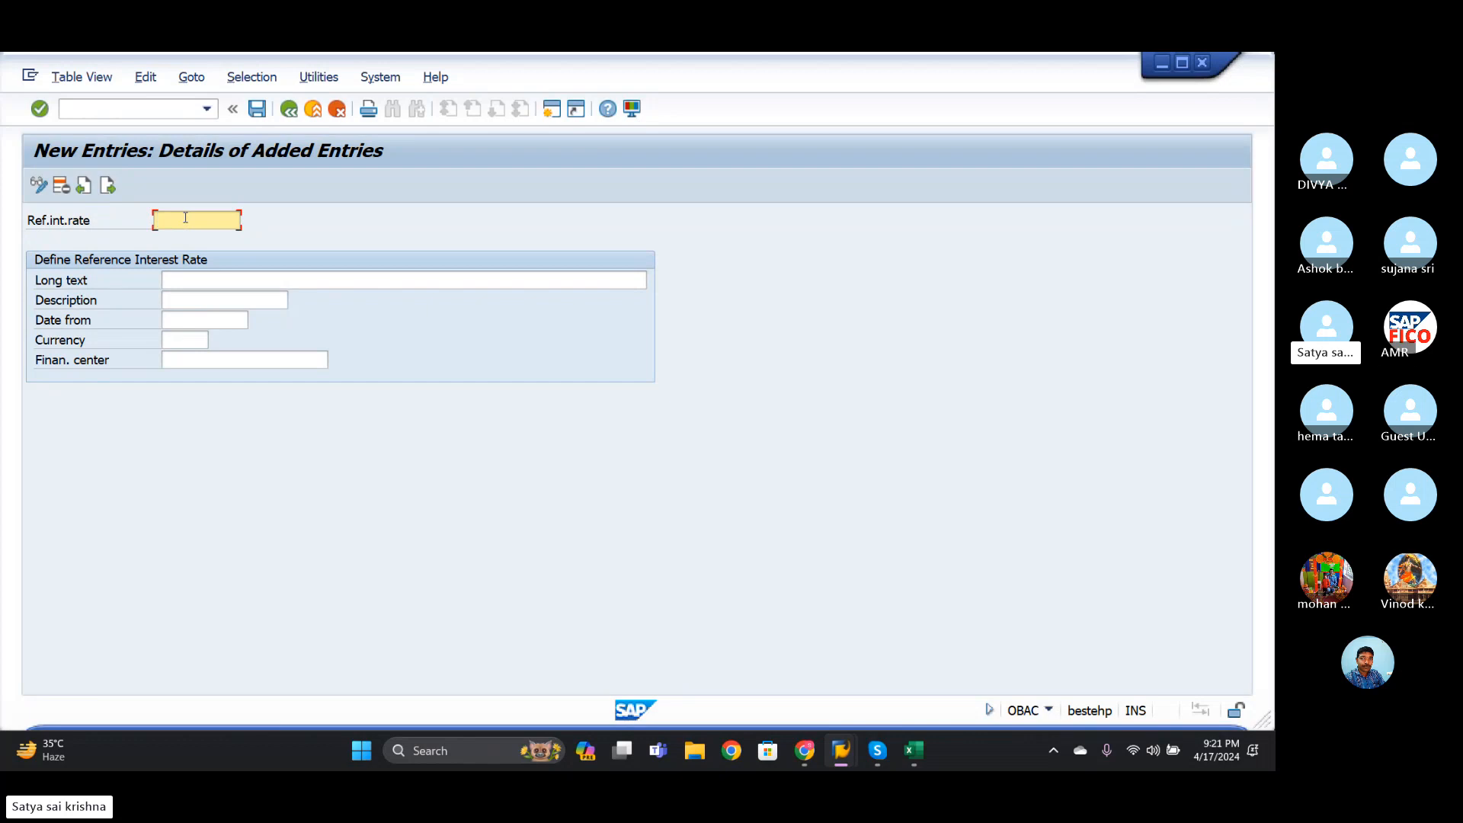
{"action": "type", "text": "J1"}
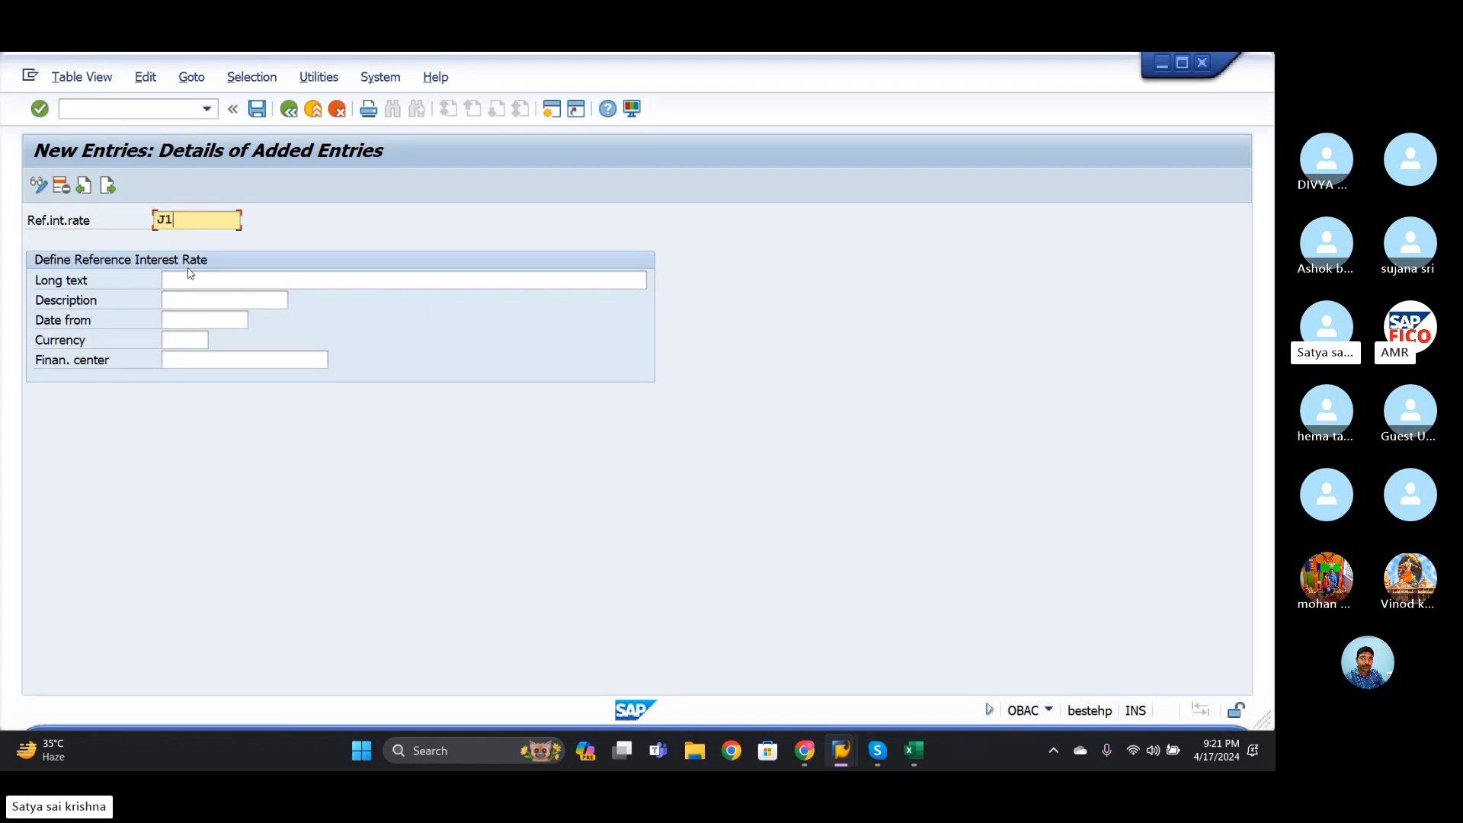
- Fill in the J1 entry's long text as CREDIT INTREST & BALANCE INTREST TMMM
{"action": "left_click", "coordinate": [215, 277]}
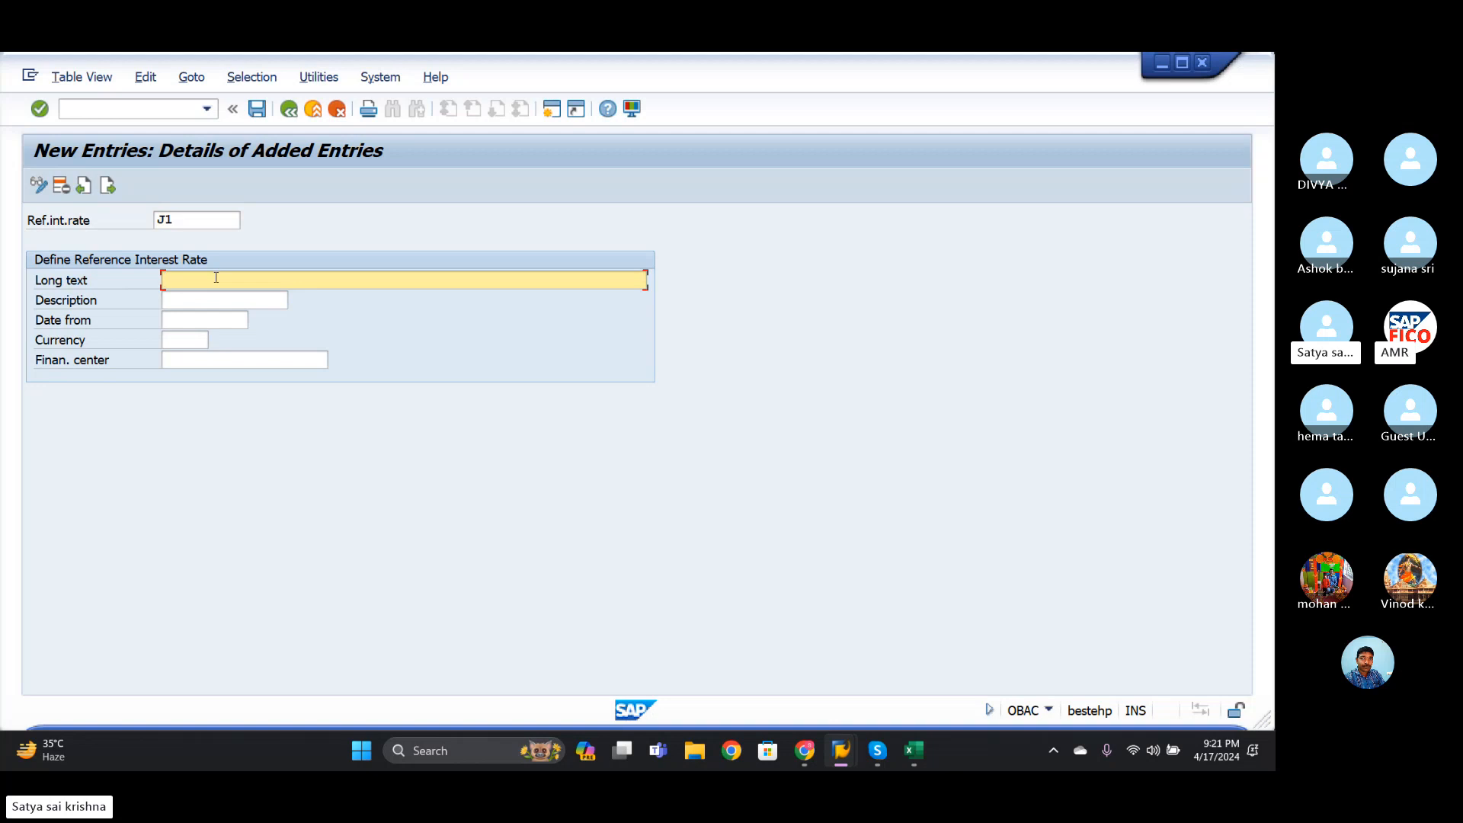
{"action": "type", "text": "CREDIT "}
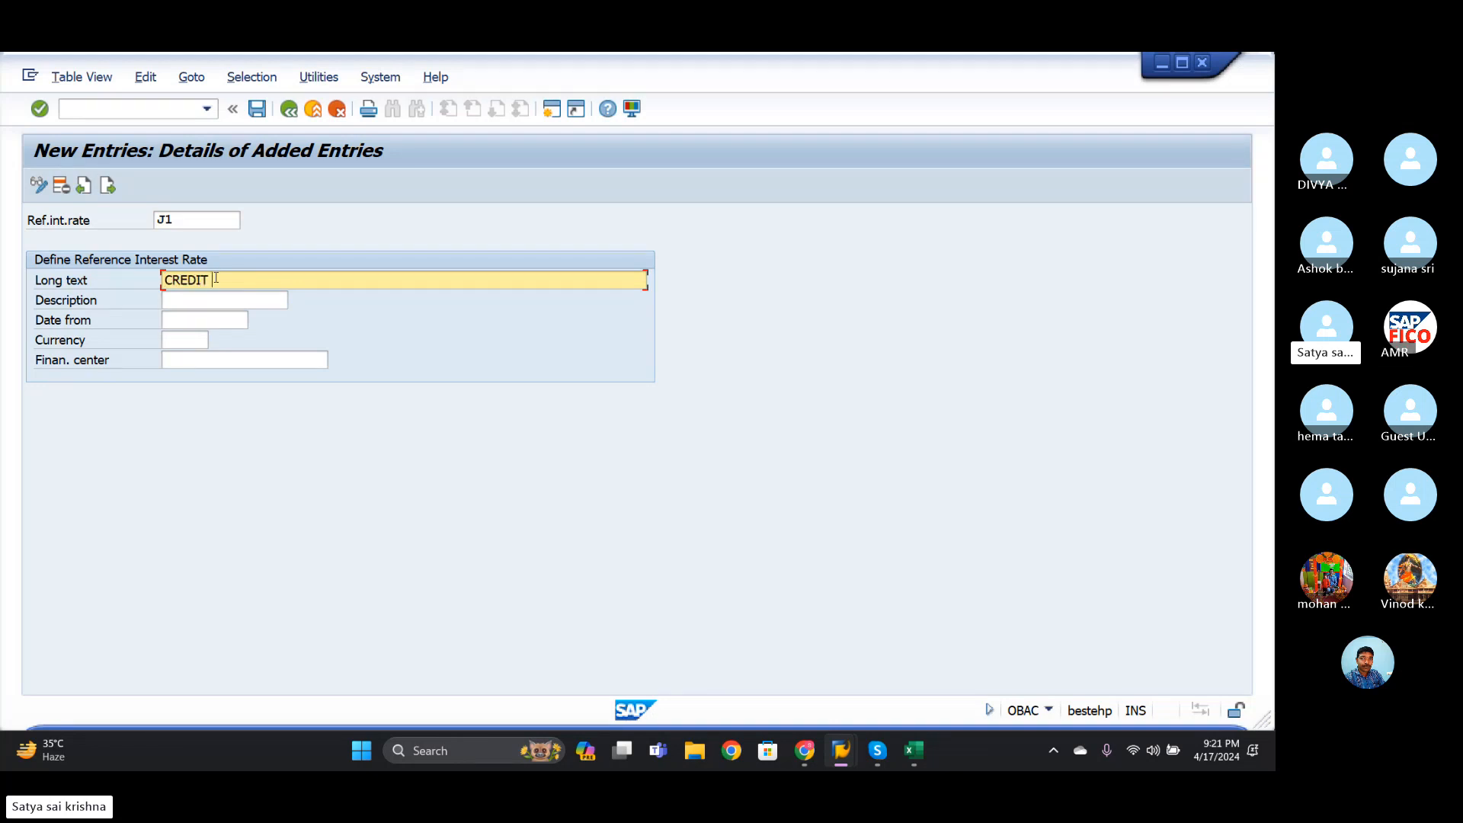
{"action": "type", "text": "INTREST "}
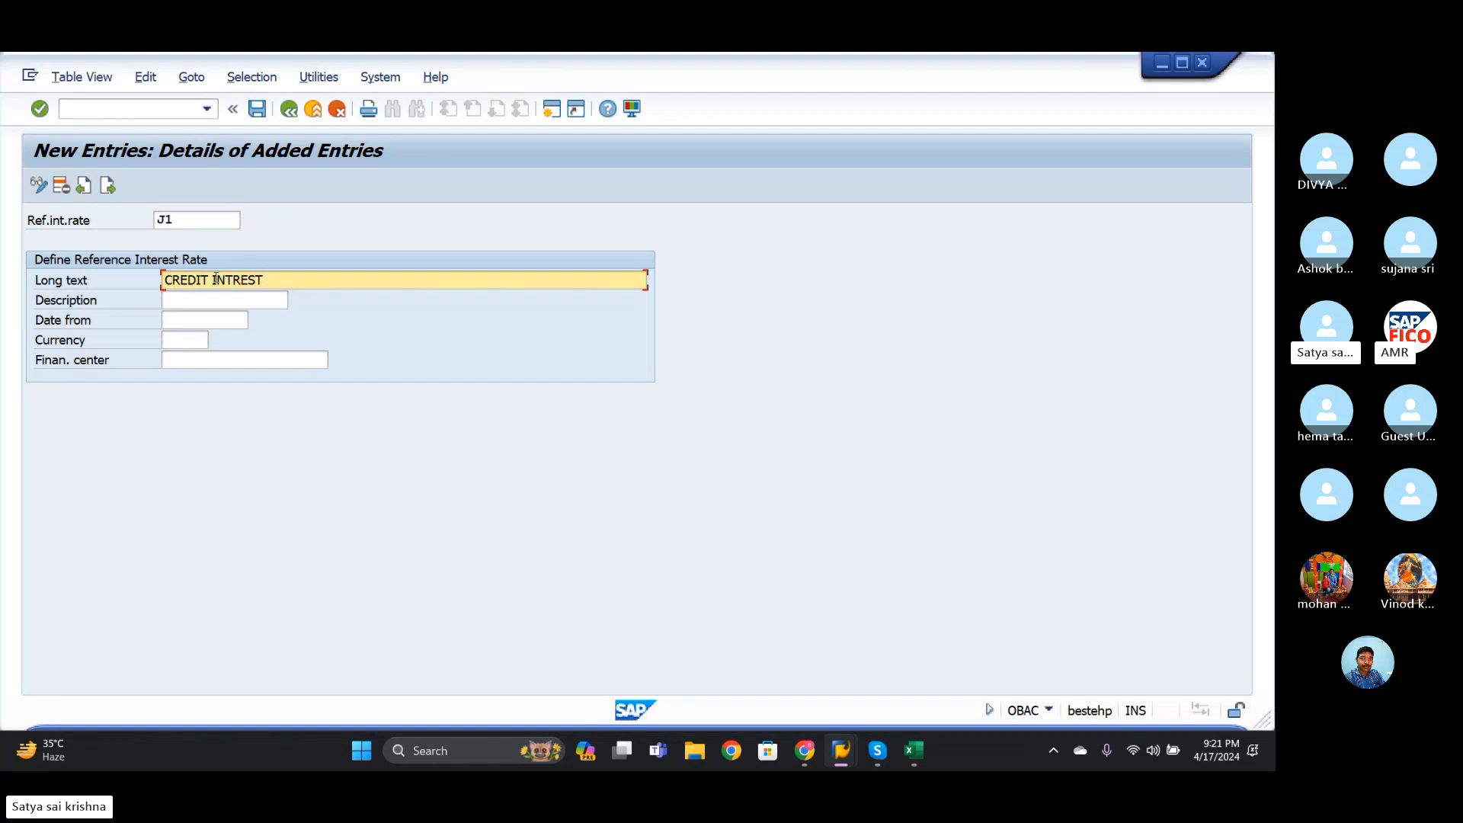
{"action": "type", "text": "& BL"}
{"action": "key", "text": "BackSpace"}
{"action": "type", "text": "ALANCE INTREST"}
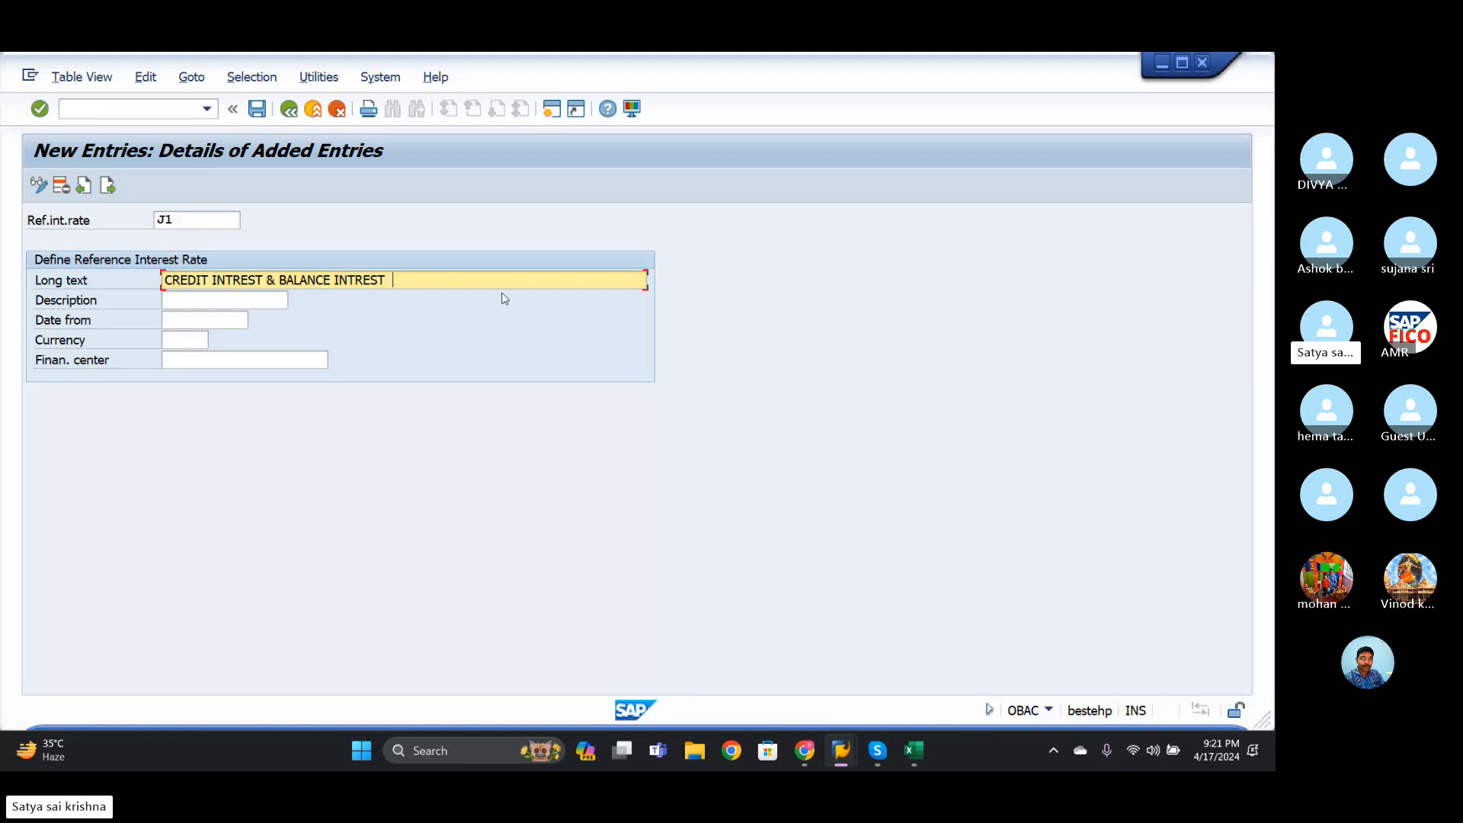
{"action": "type", "text": "TMMM"}
- Set the J1 entry's description to CR INT BAL INT
{"action": "left_click", "coordinate": [217, 303]}
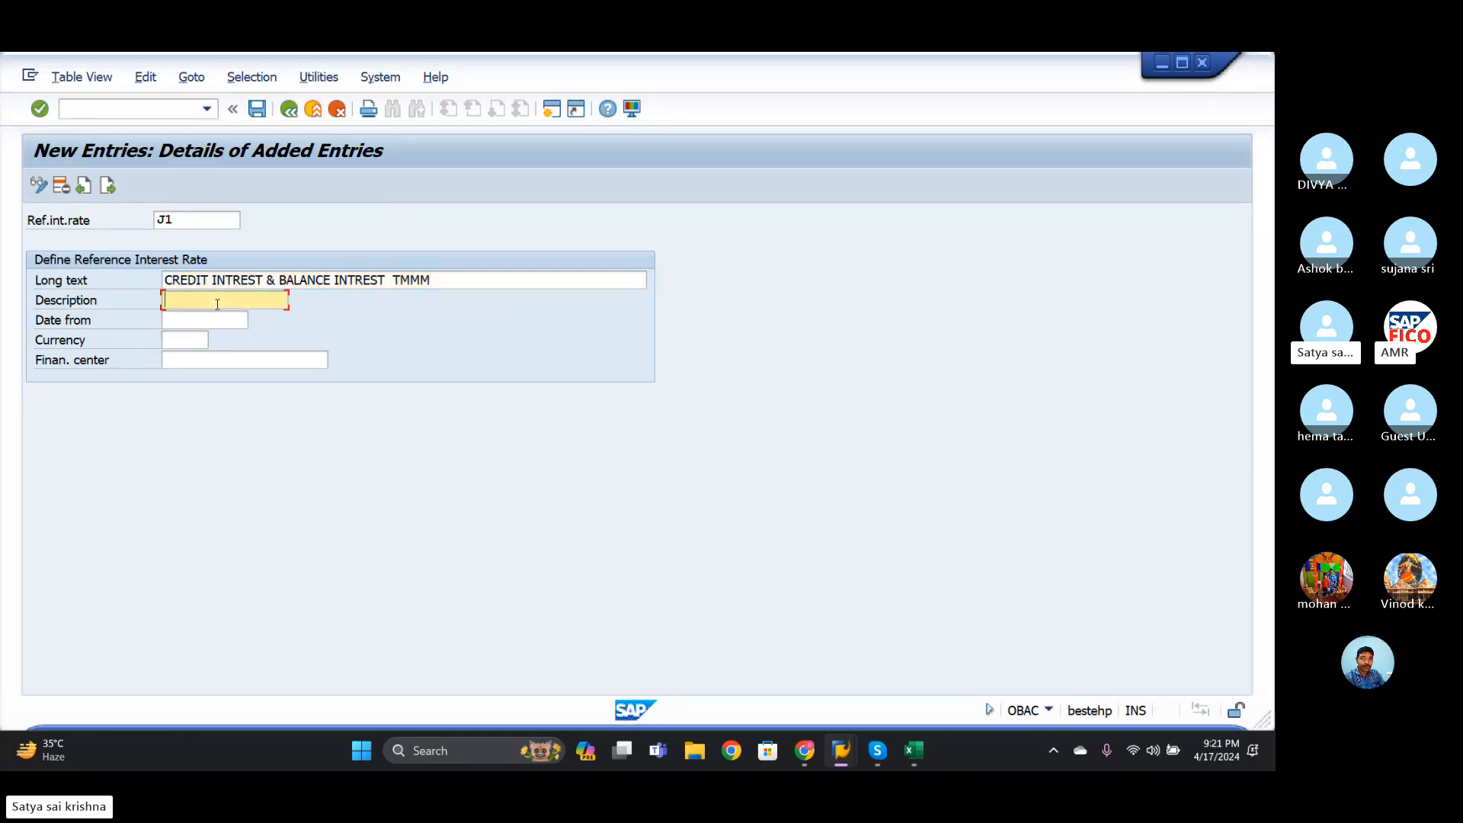
{"action": "type", "text": "CR"}
{"action": "left_click", "coordinate": [221, 323]}
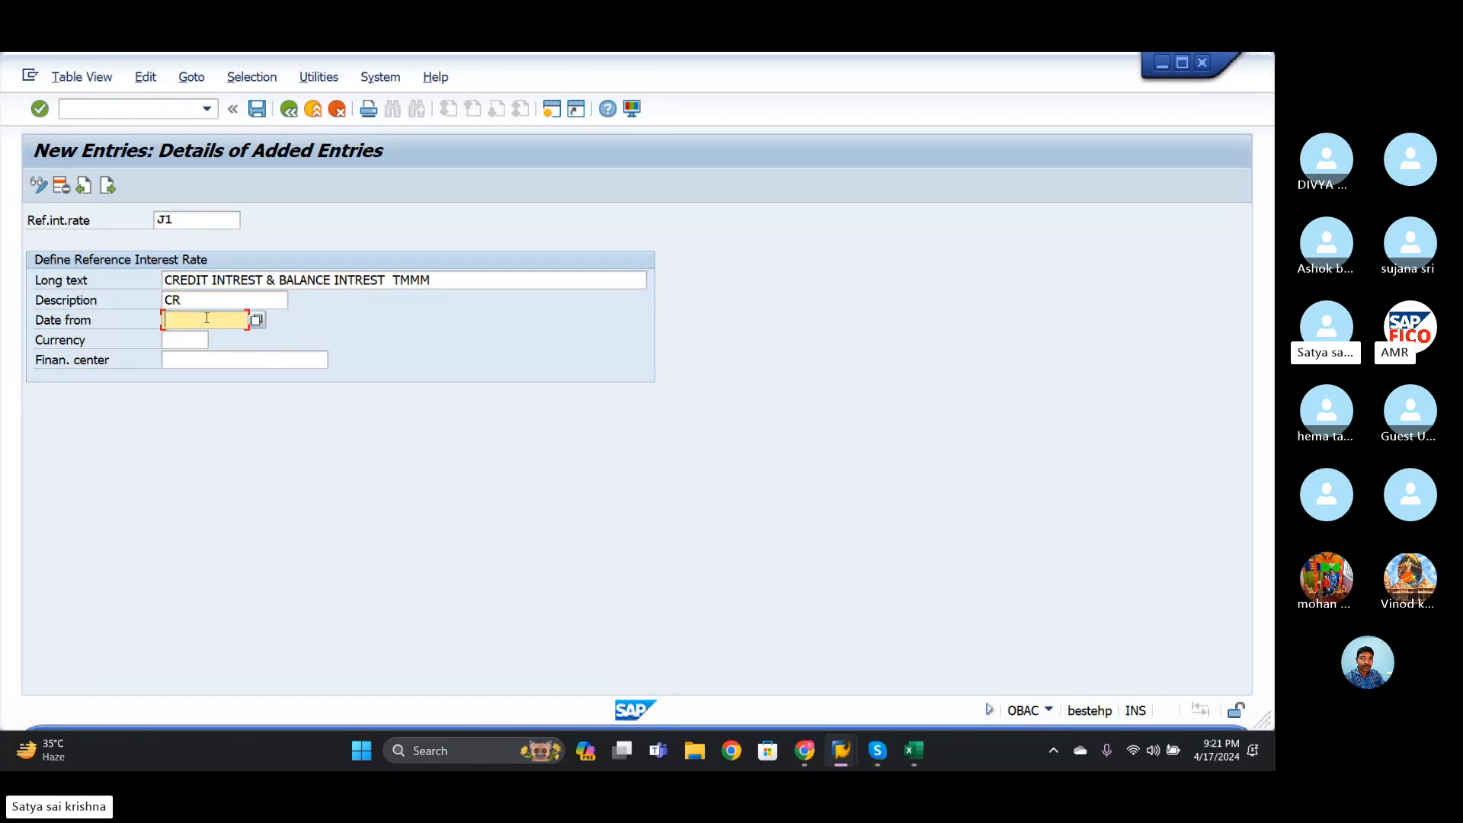
{"action": "left_click", "coordinate": [203, 302]}
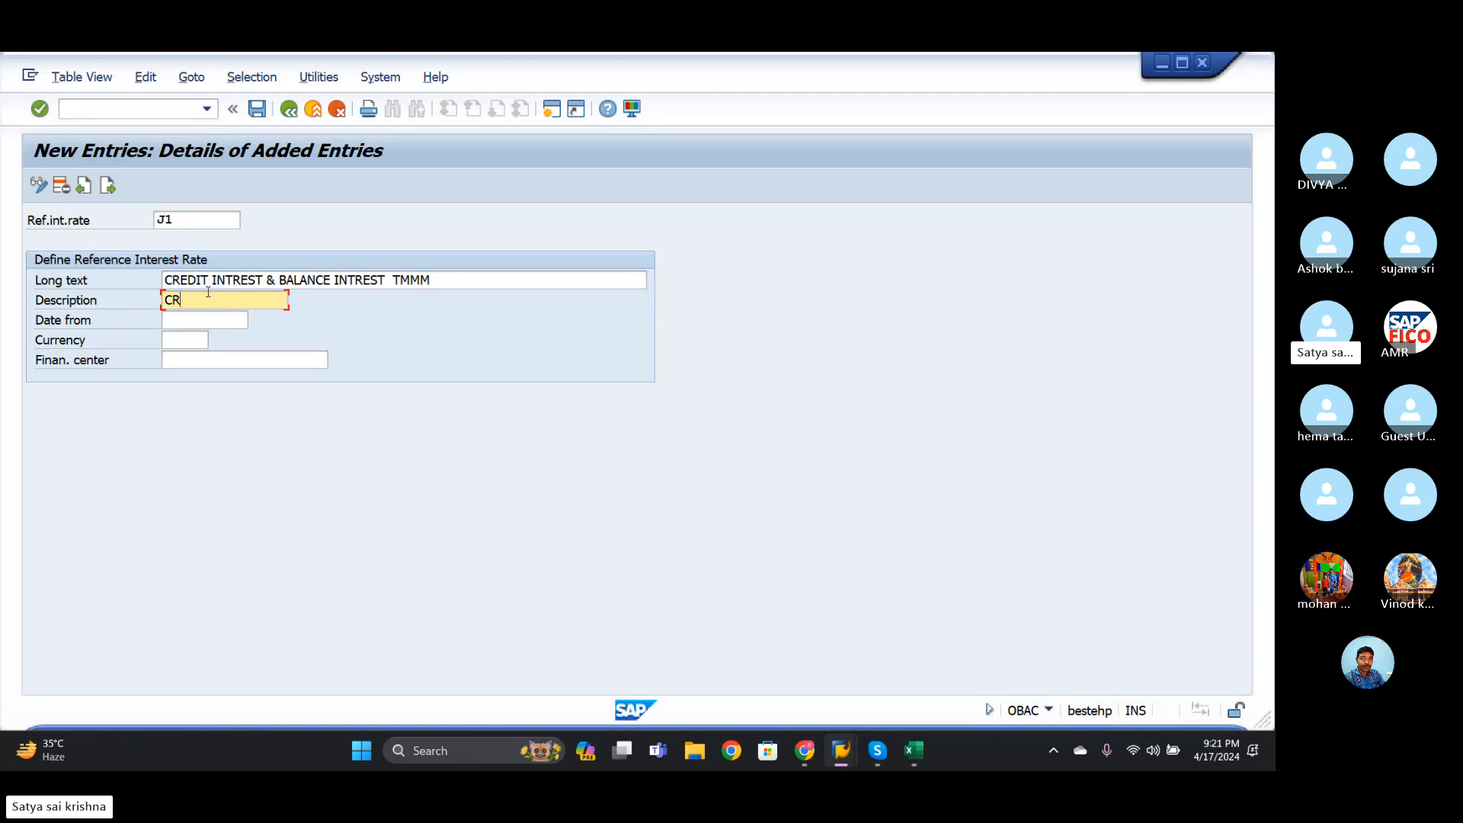
{"action": "type", "text": "INT"}
{"action": "left_click", "coordinate": [190, 320]}
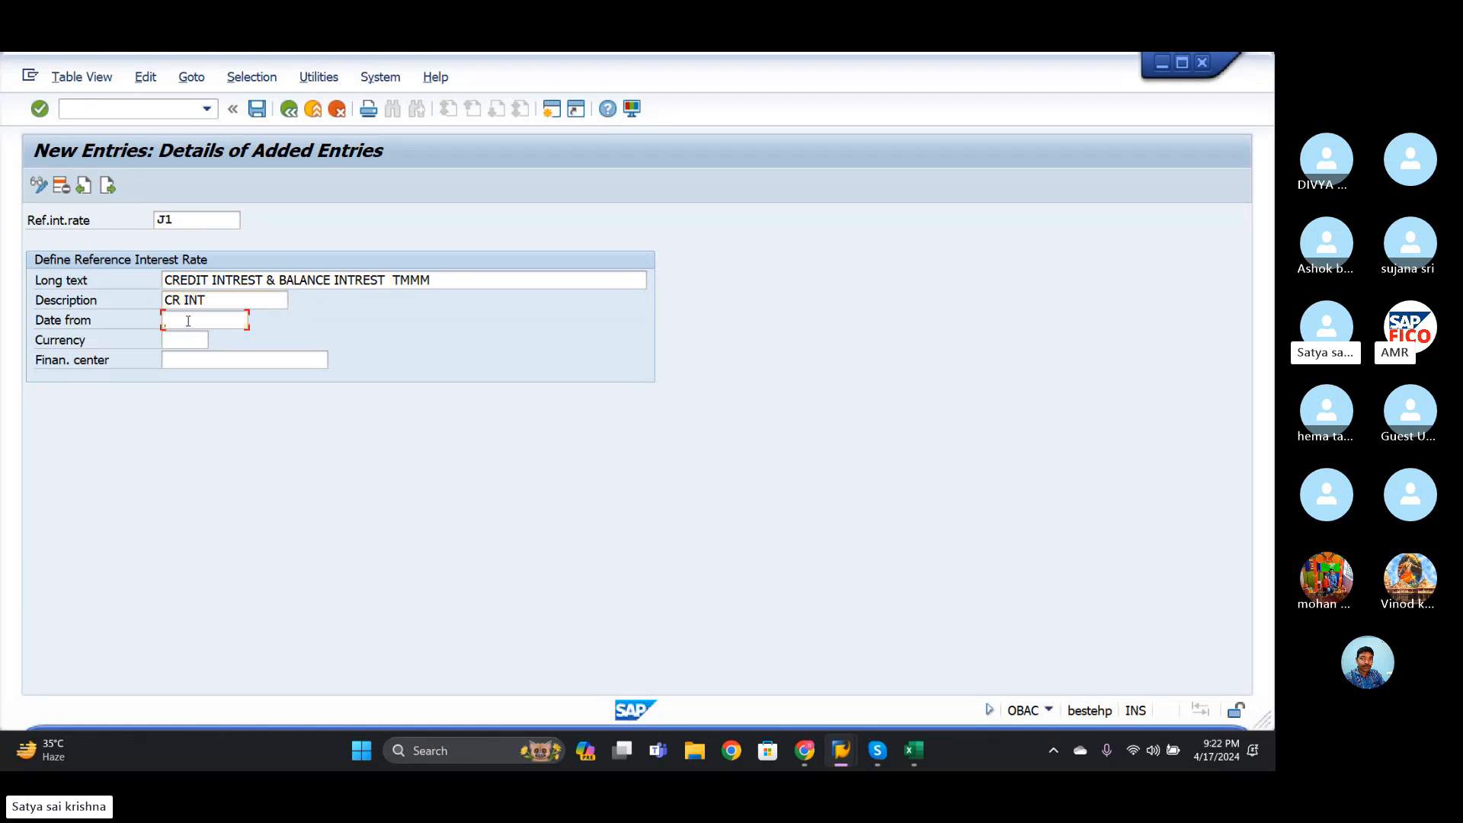
{"action": "left_click", "coordinate": [224, 302]}
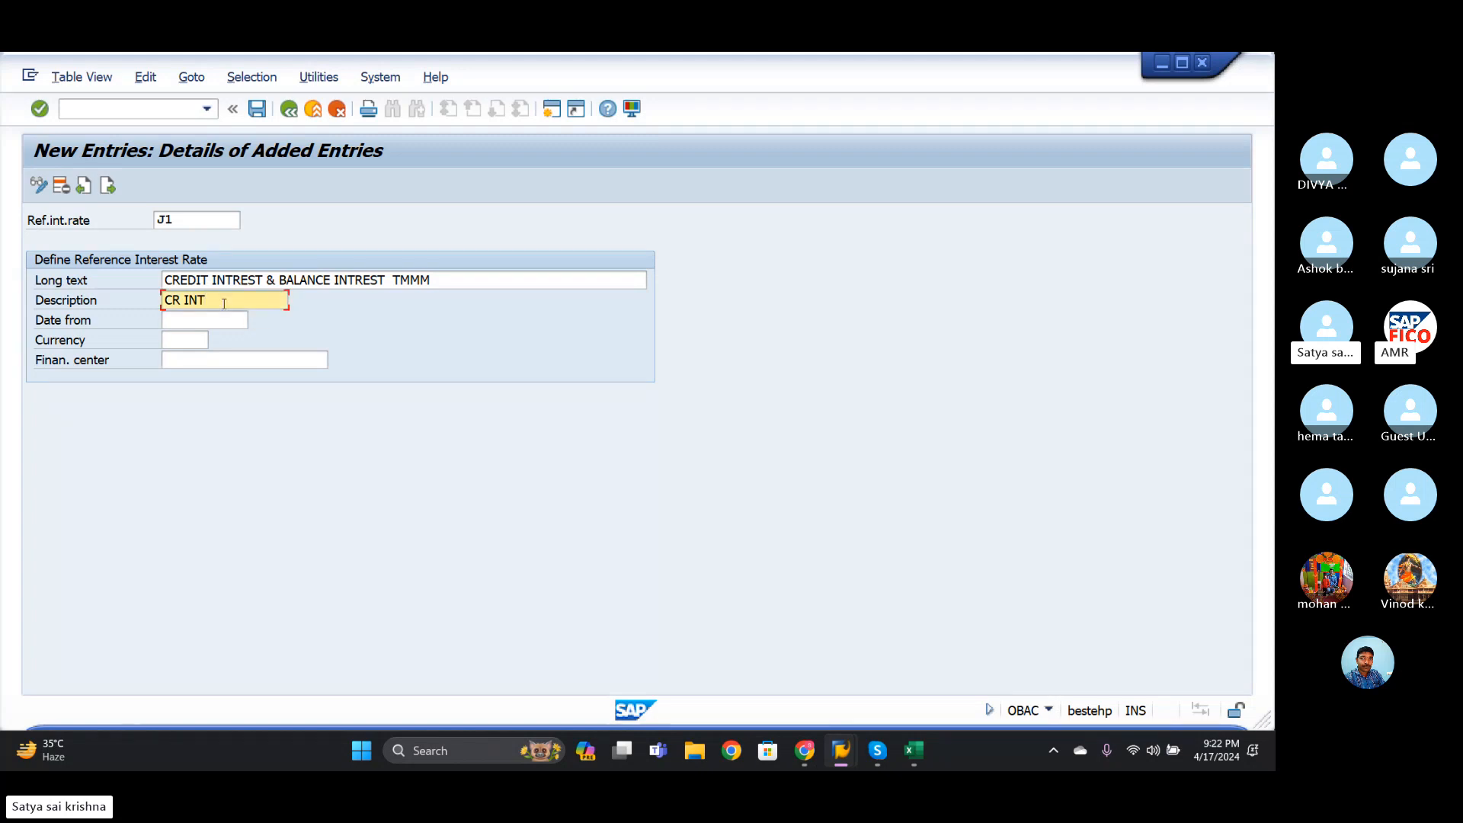
{"action": "type", "text": "BAL INT"}
- Set the J1 entry's Date from to 01.04.2024 and its currency to INR, leaving Finan. center empty
{"action": "left_click", "coordinate": [188, 316]}
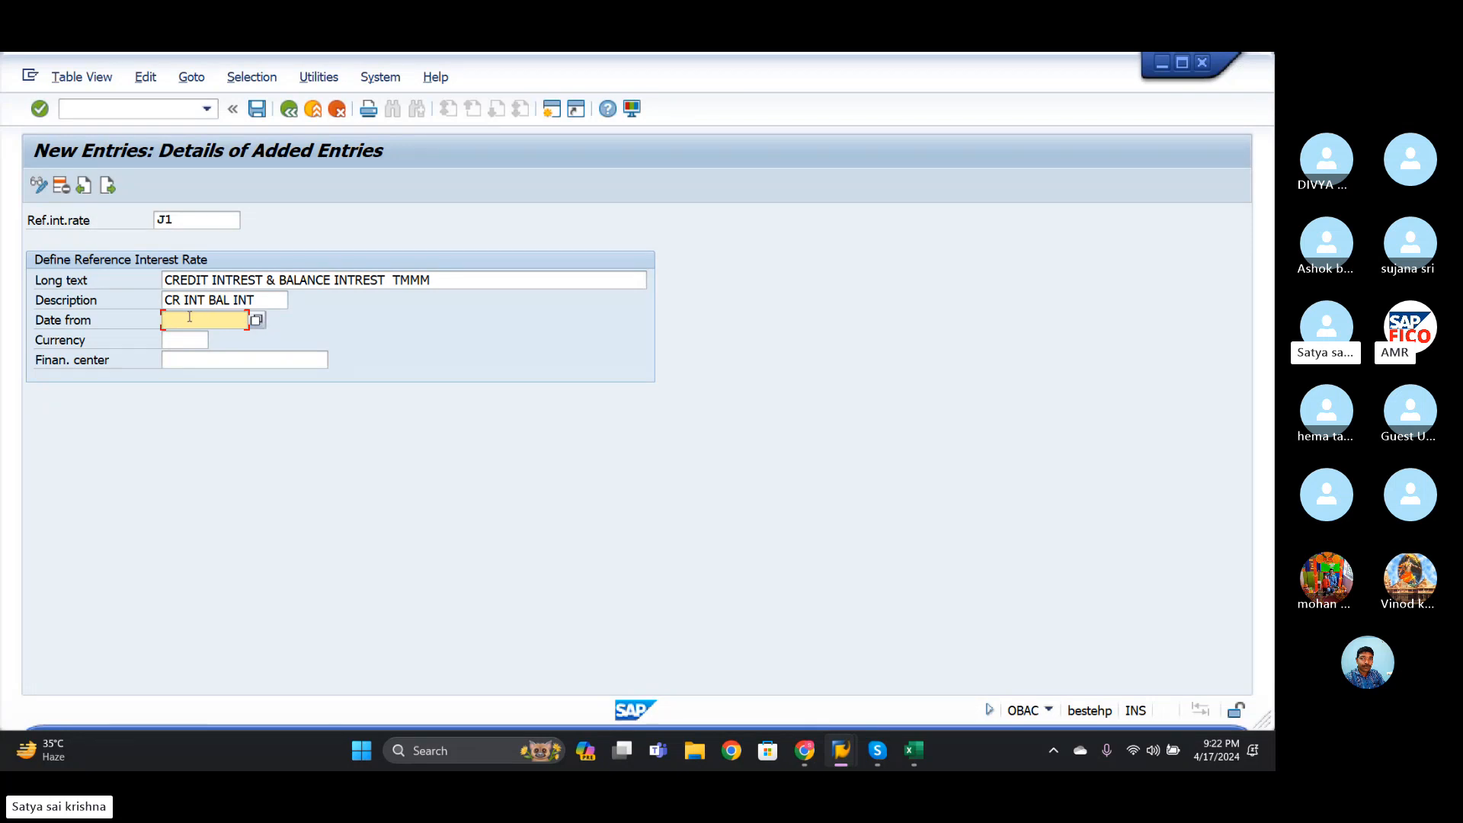
{"action": "type", "text": "01.04."}
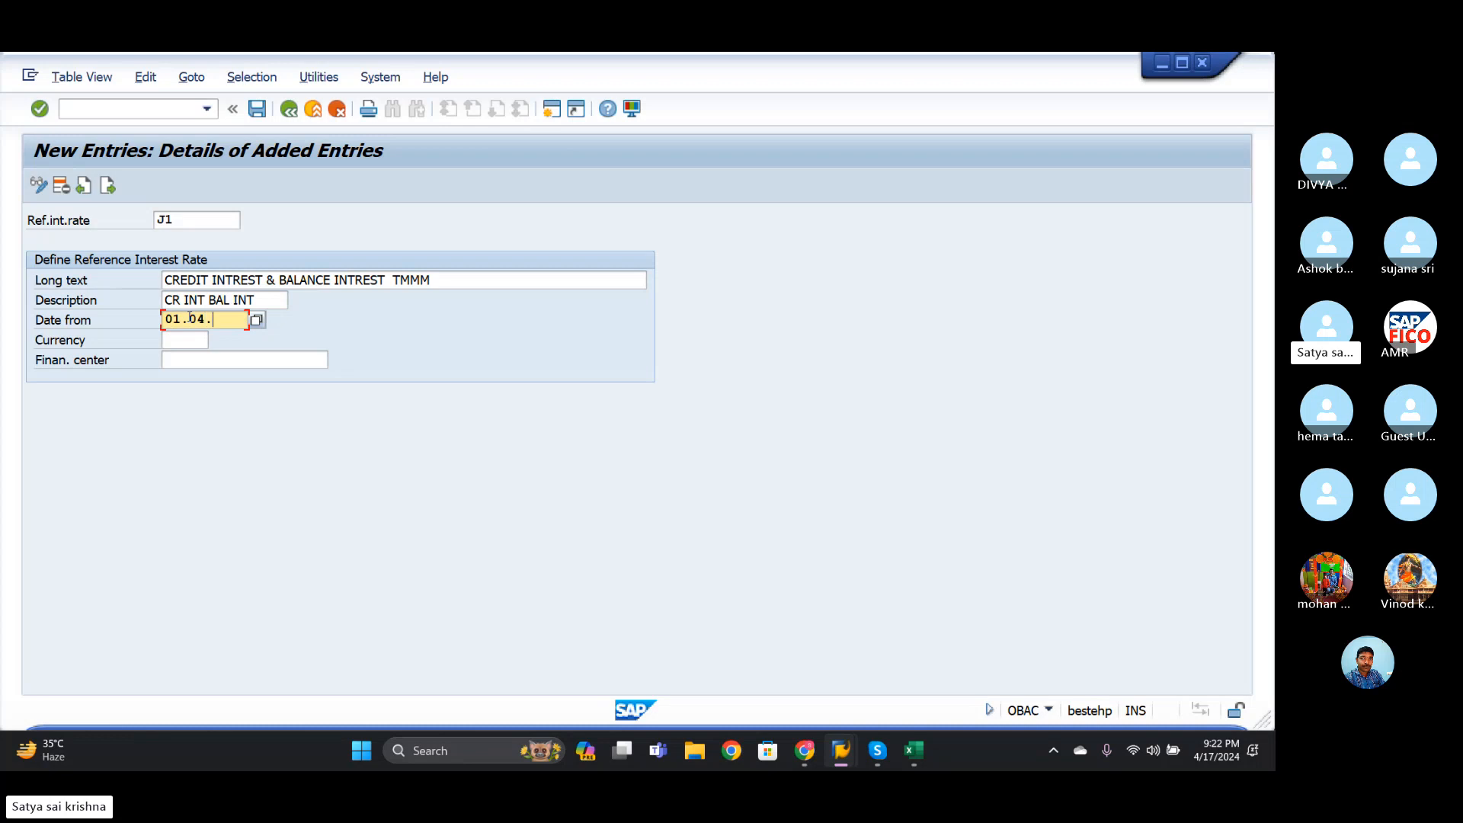
{"action": "type", "text": "2024"}
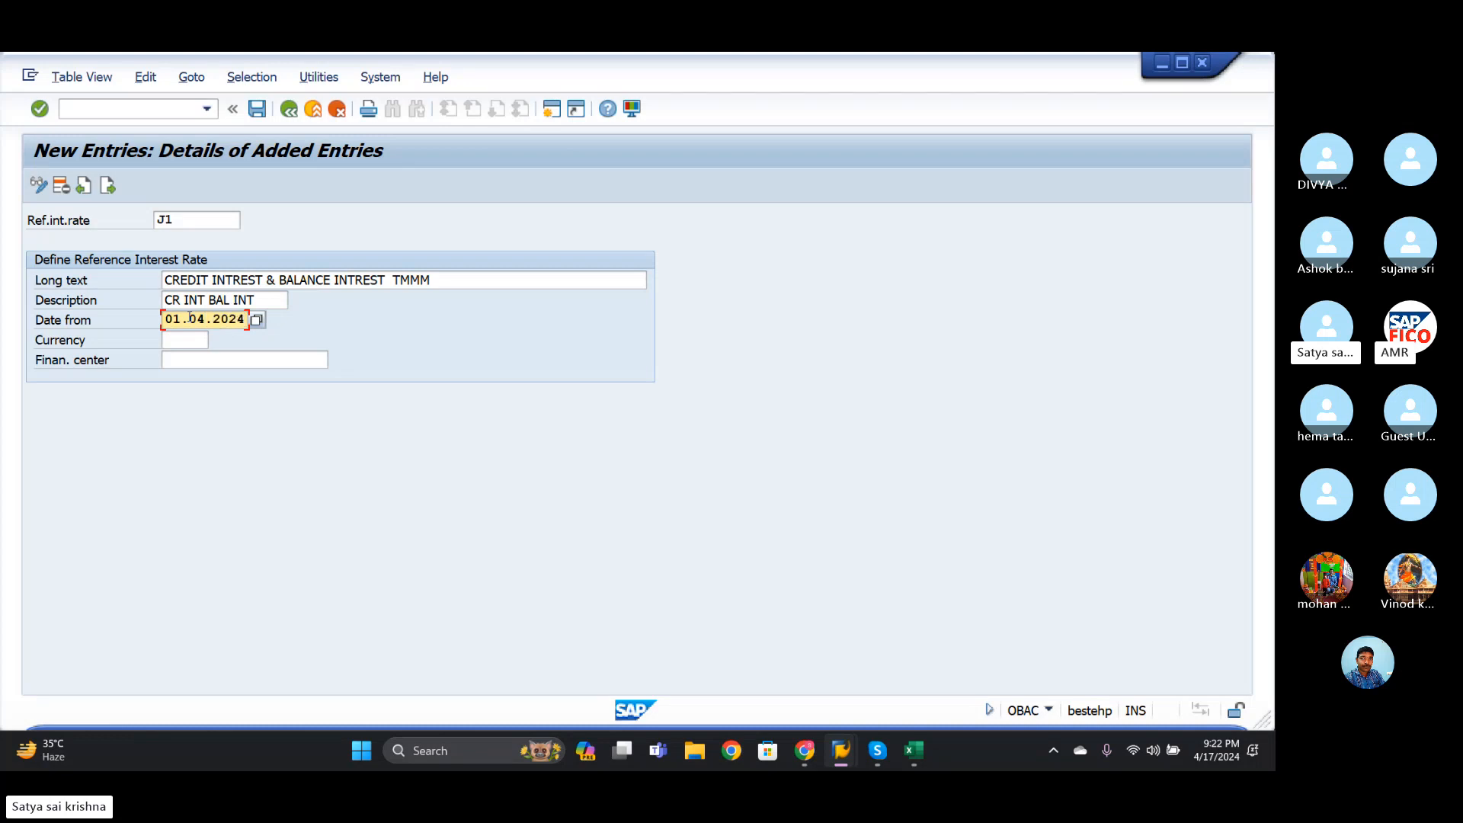
{"action": "left_click", "coordinate": [196, 343]}
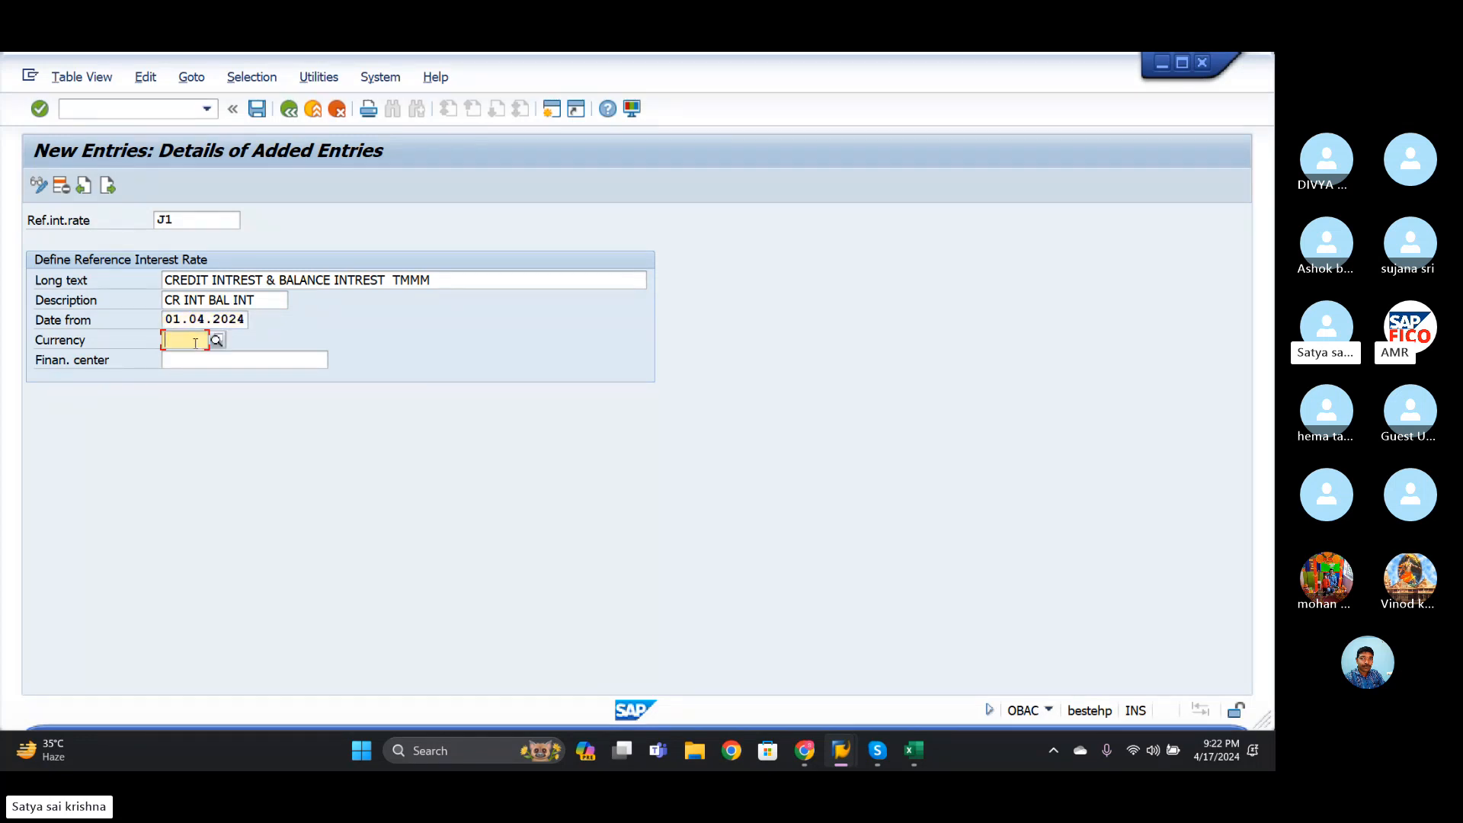
{"action": "type", "text": "INR"}
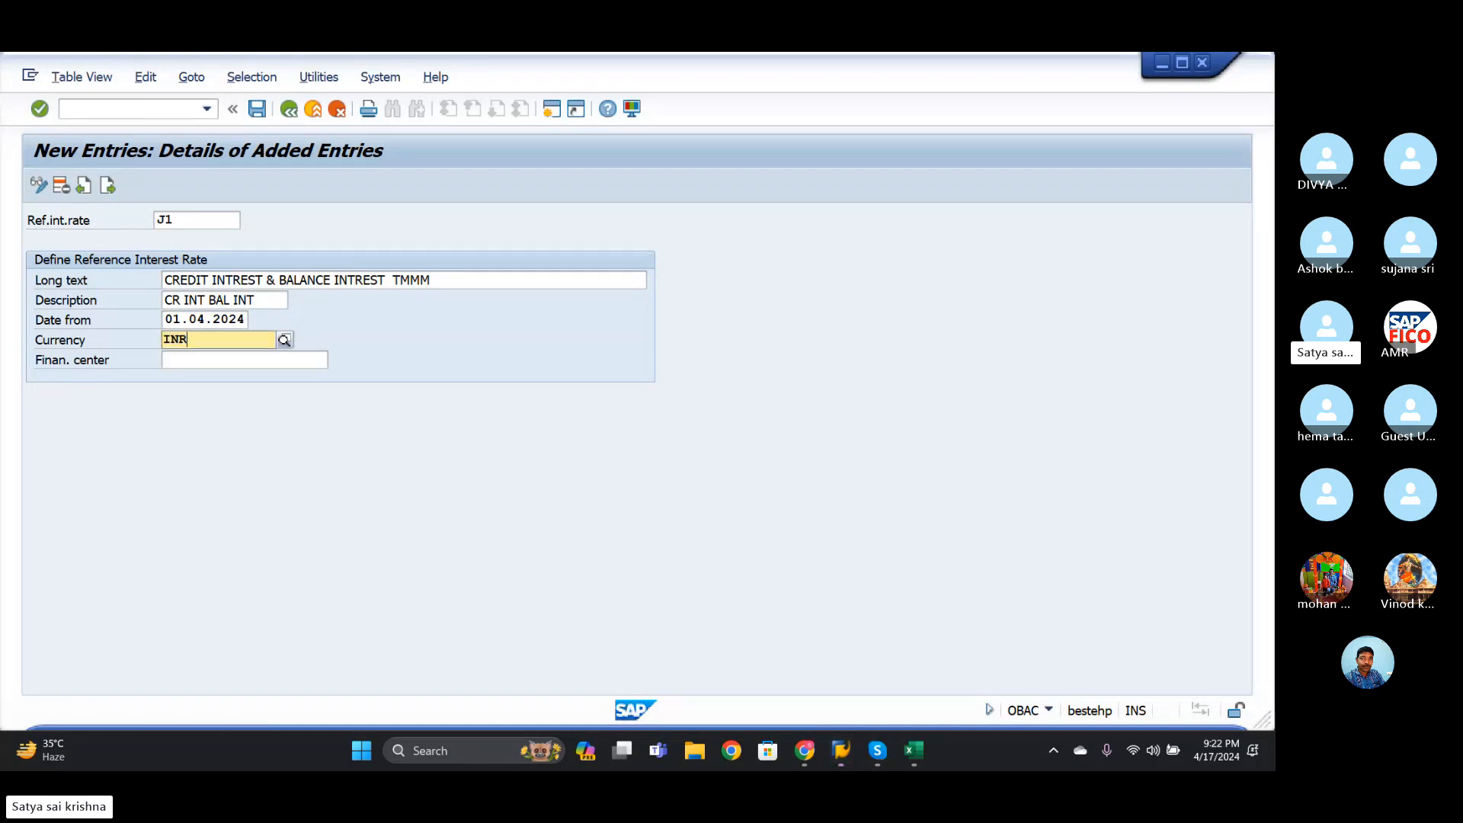
{"action": "left_click", "coordinate": [221, 375]}
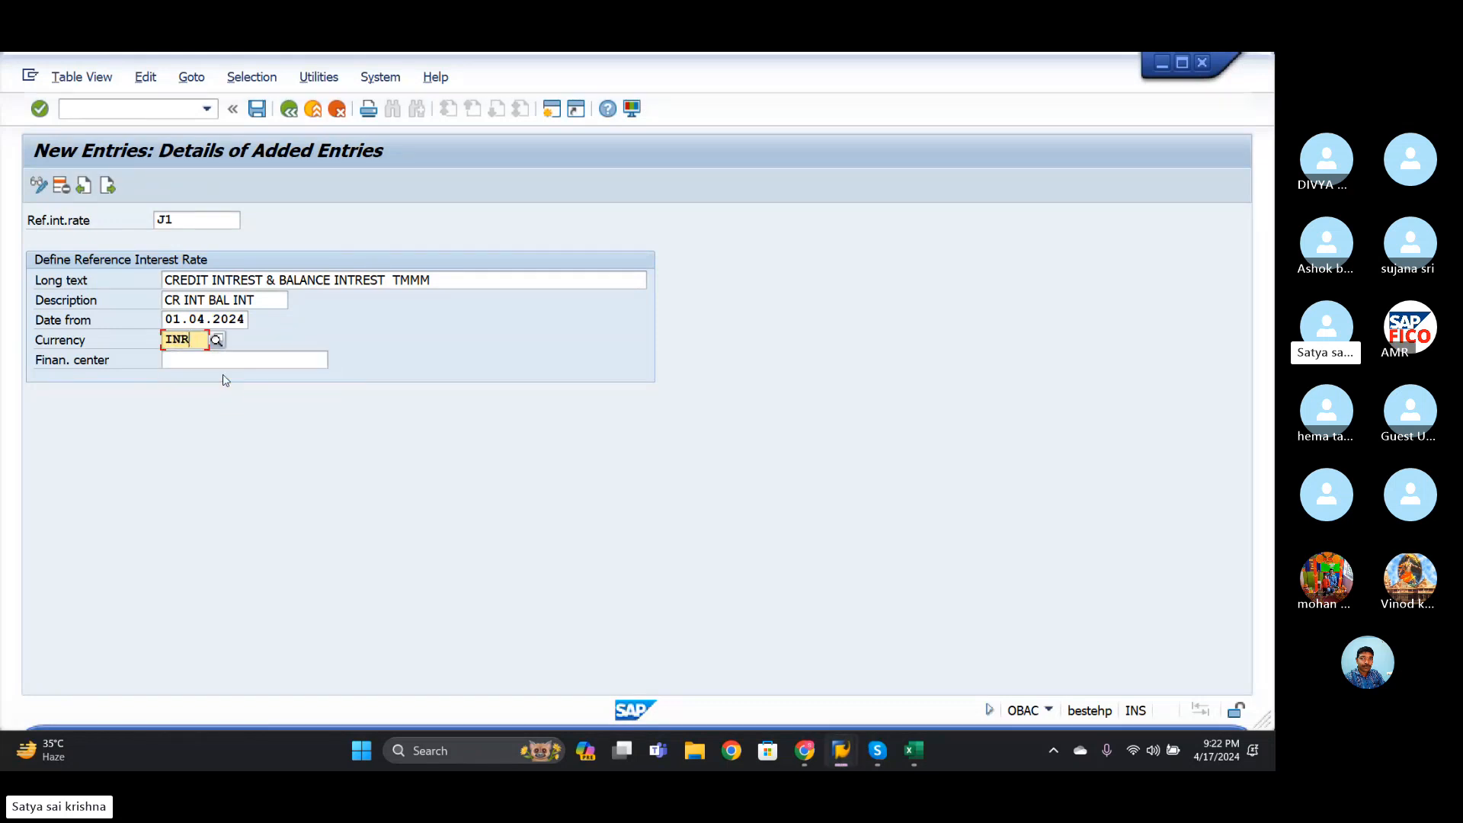
{"action": "left_click", "coordinate": [207, 361]}
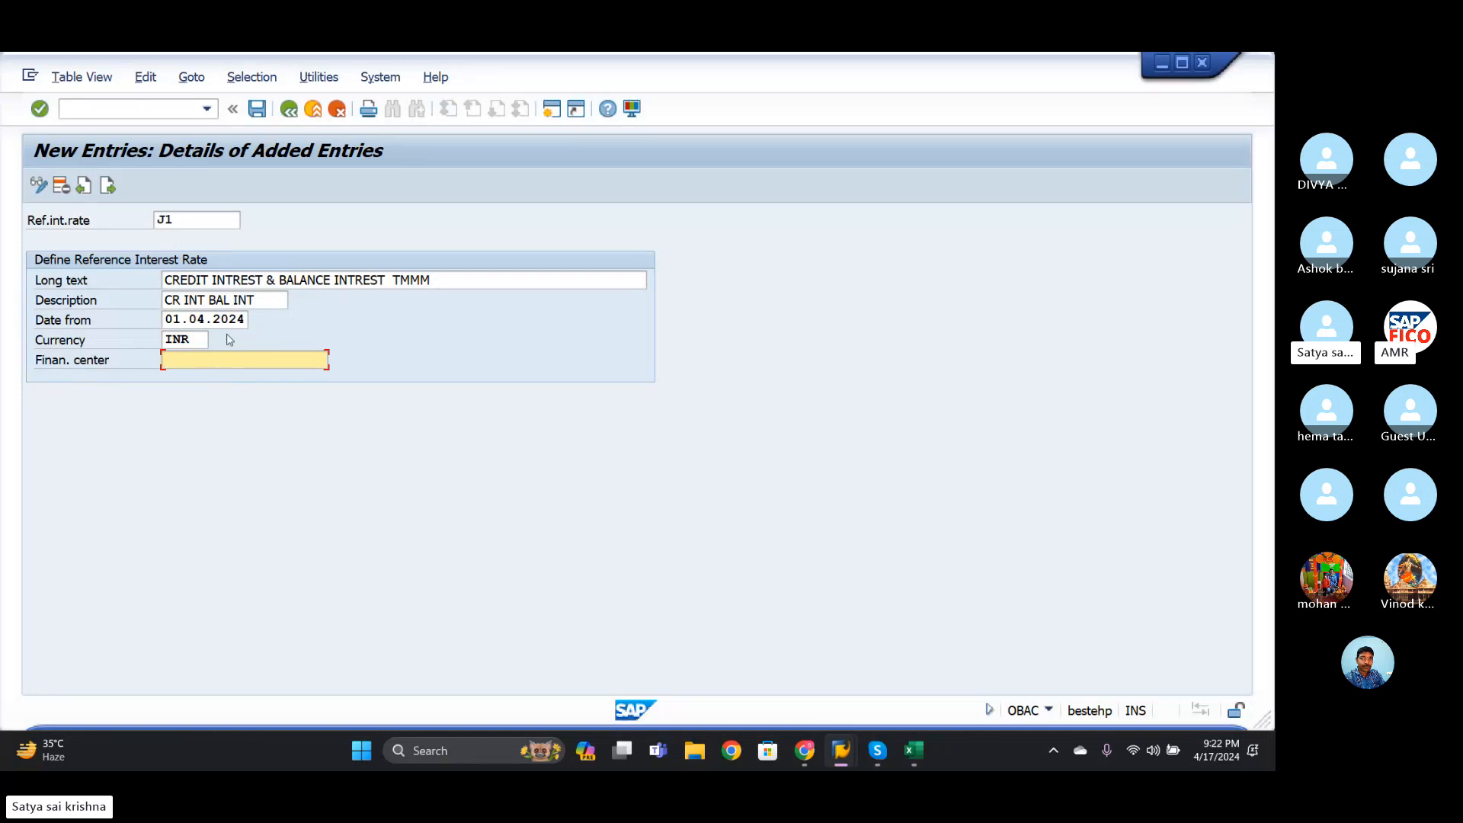
- Change the reference interest rate key of the credit interest entry to S1
{"action": "left_click", "coordinate": [108, 191]}
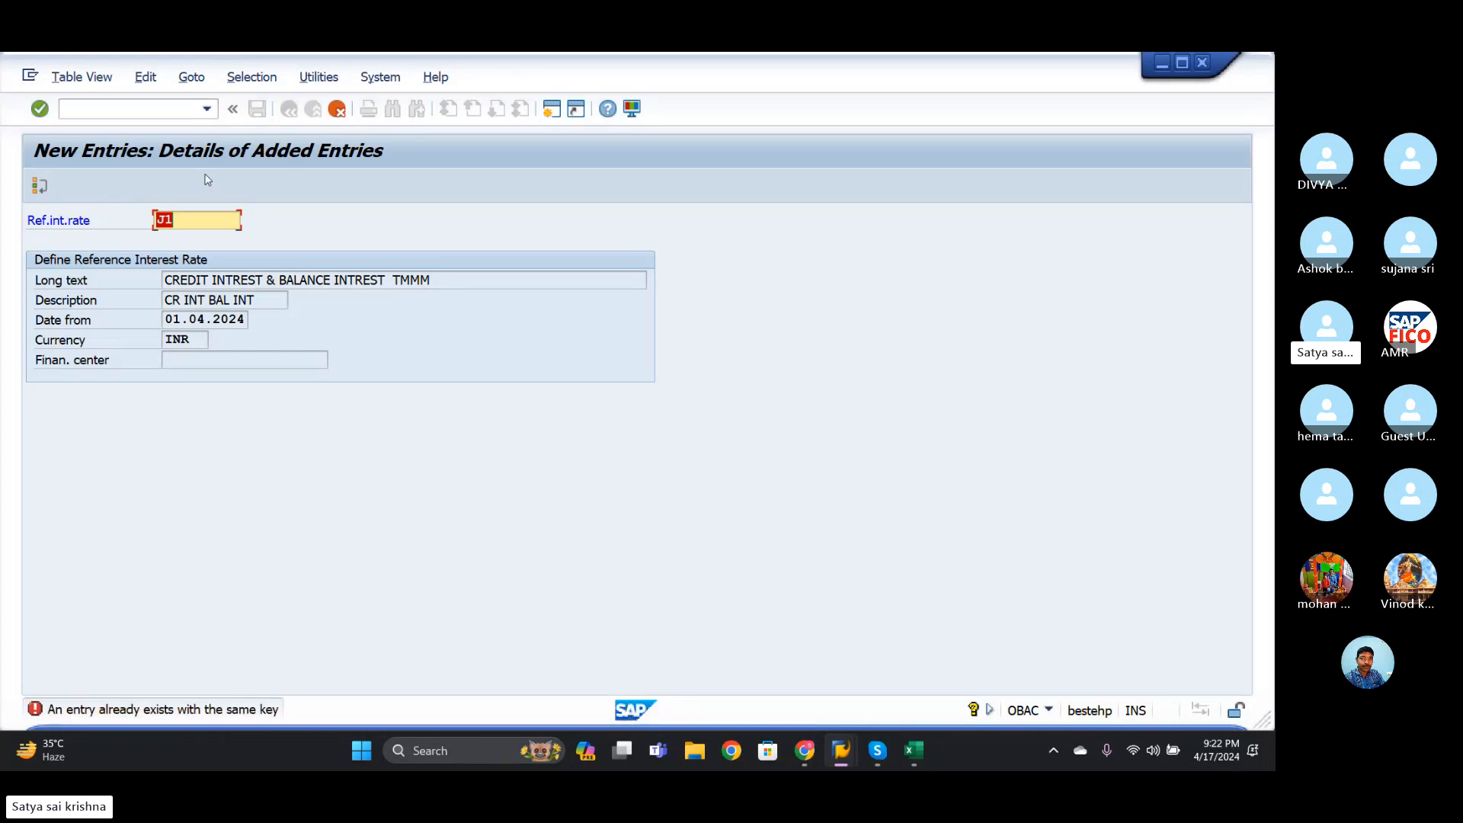
{"action": "left_click", "coordinate": [197, 222]}
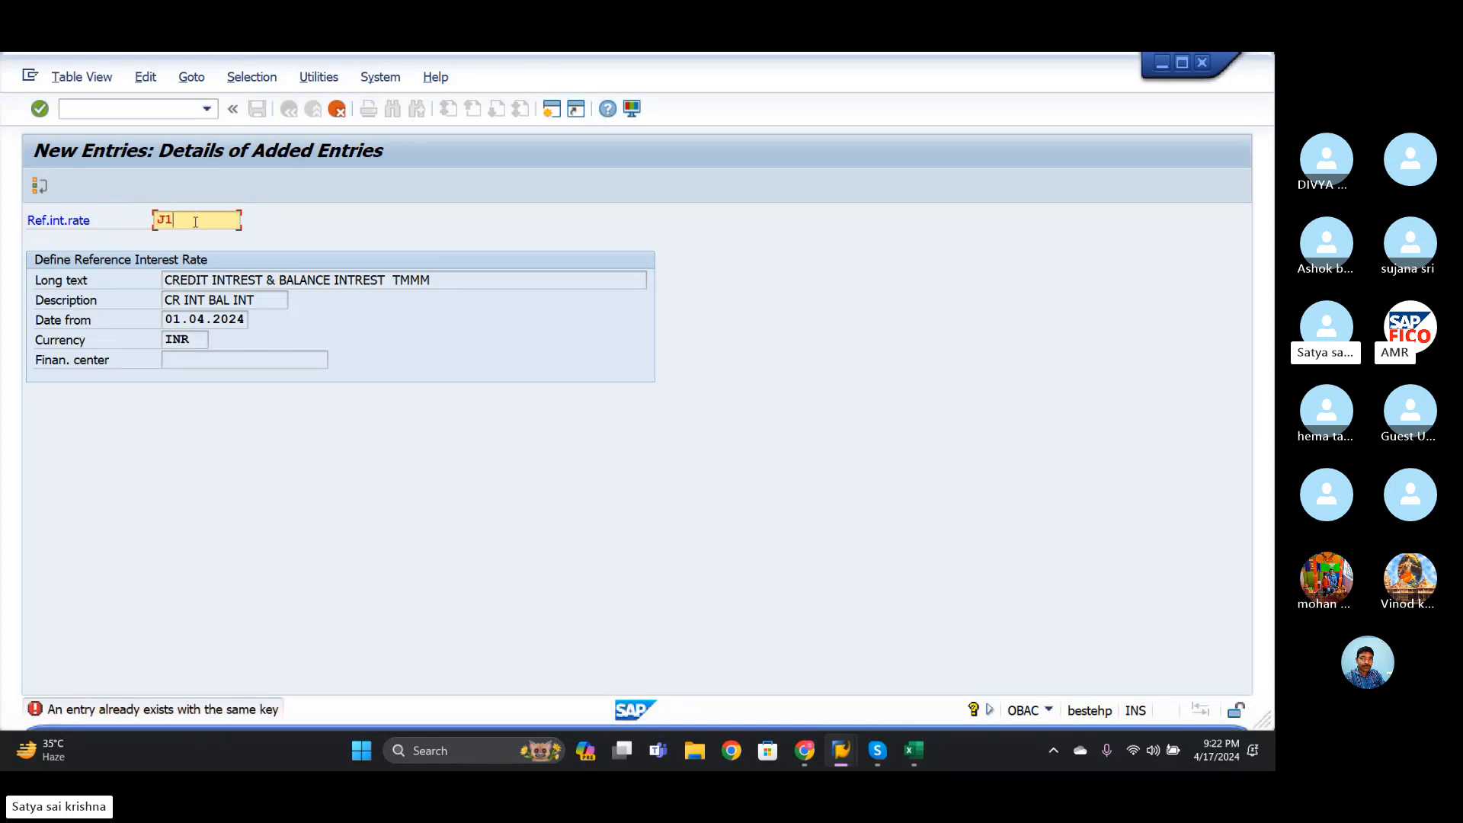
{"action": "key", "text": "BackSpace"}
{"action": "key", "text": "BackSpace"}
{"action": "type", "text": "S1"}
{"action": "key", "text": "Return"}
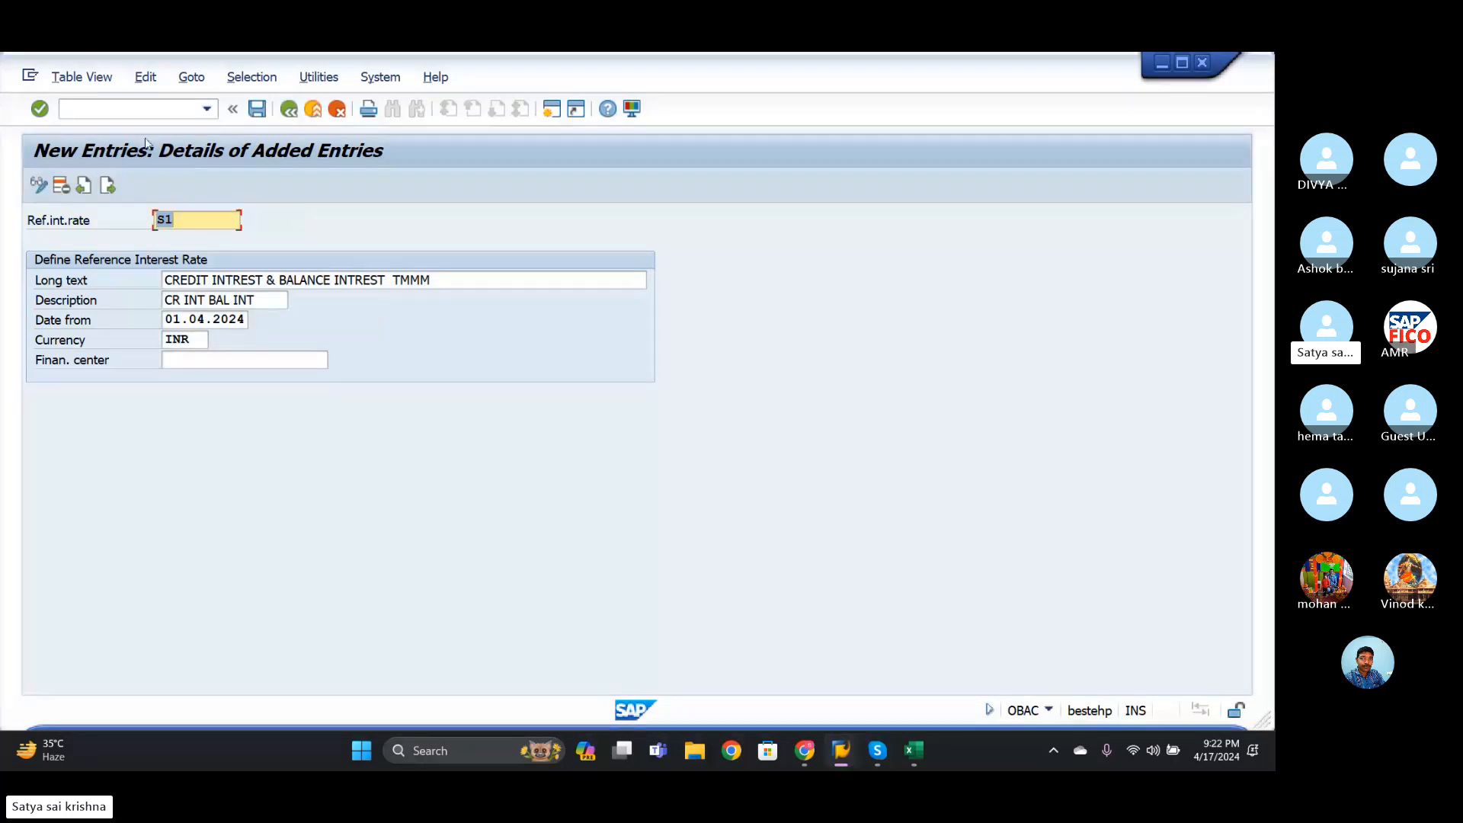
- Start another entry with reference interest rate S2 and long text DEBIT INTREST % BALANCE INTREST TMMM
{"action": "left_click", "coordinate": [108, 186]}
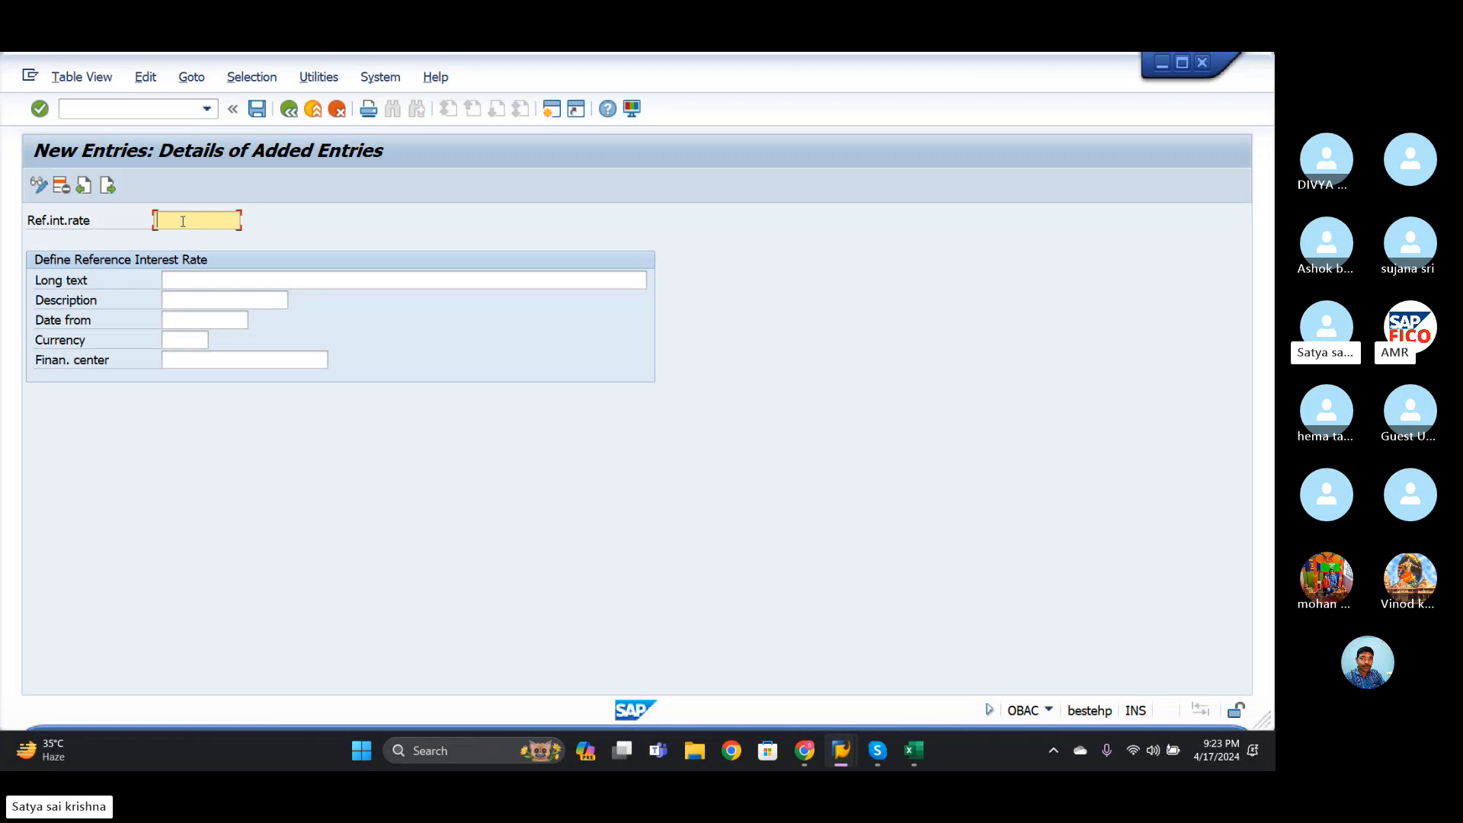
{"action": "type", "text": "S2"}
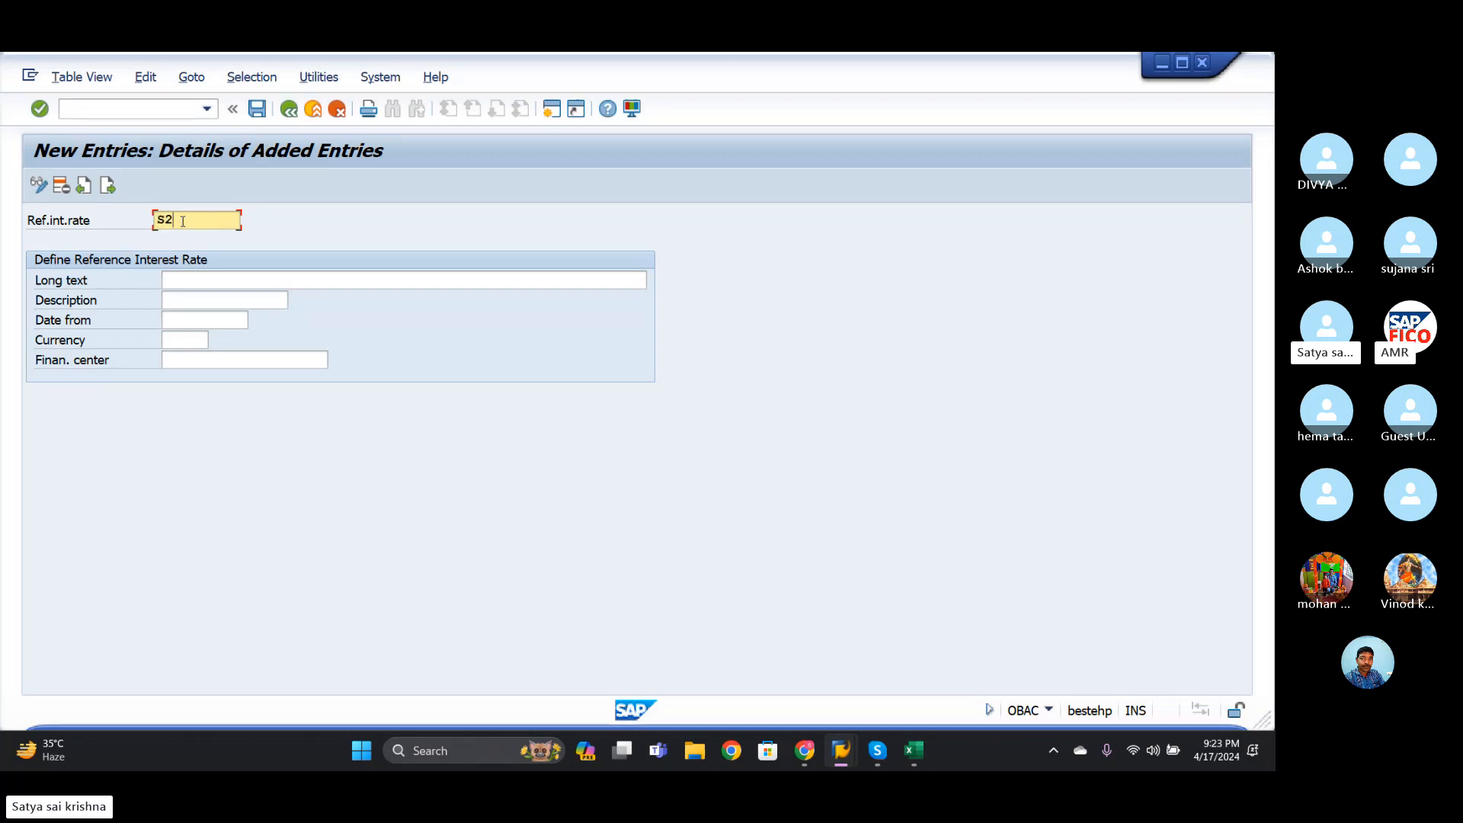
{"action": "left_click", "coordinate": [242, 281]}
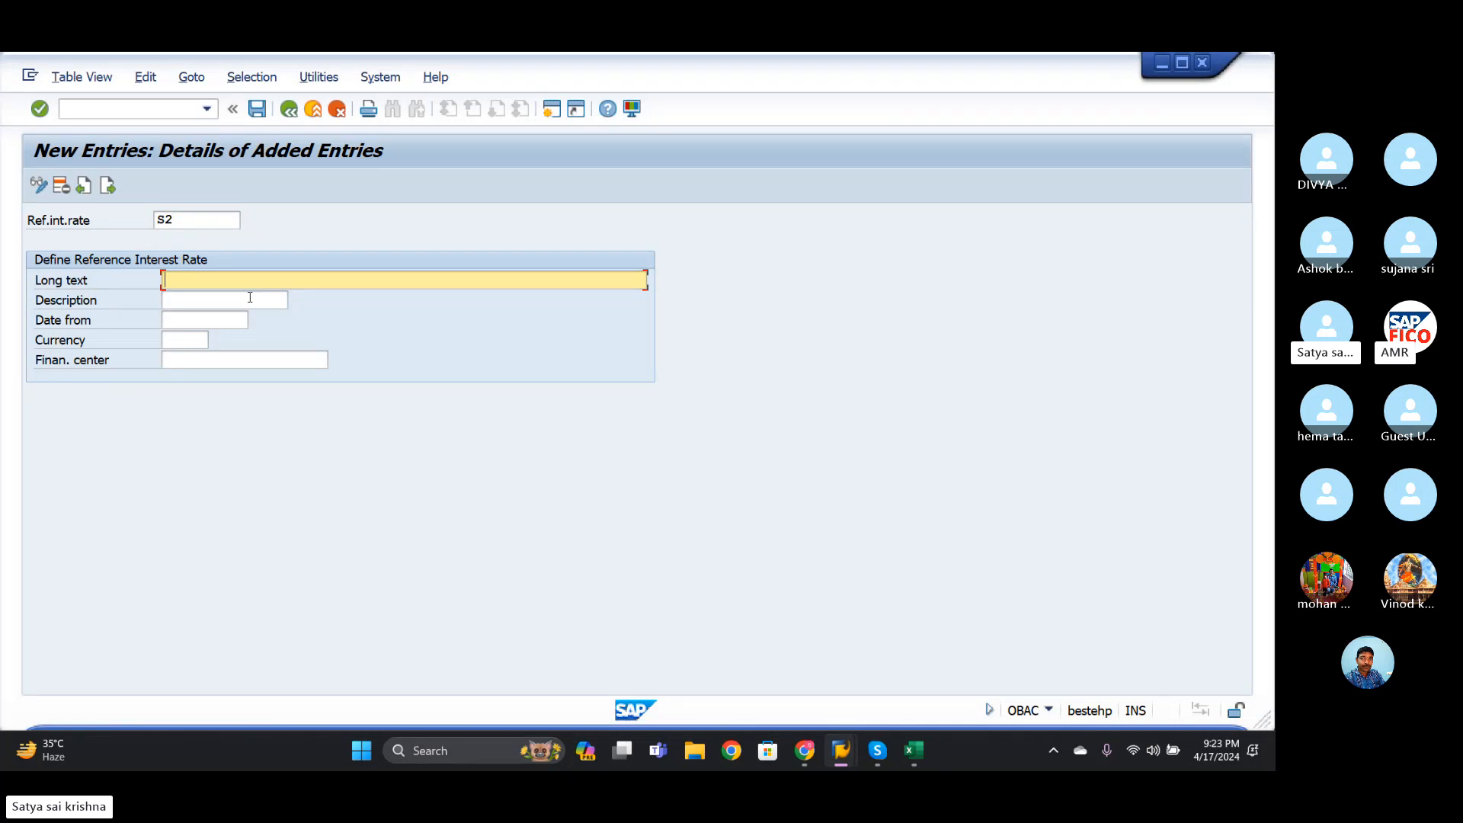
{"action": "type", "text": "DEBIT INTREST "}
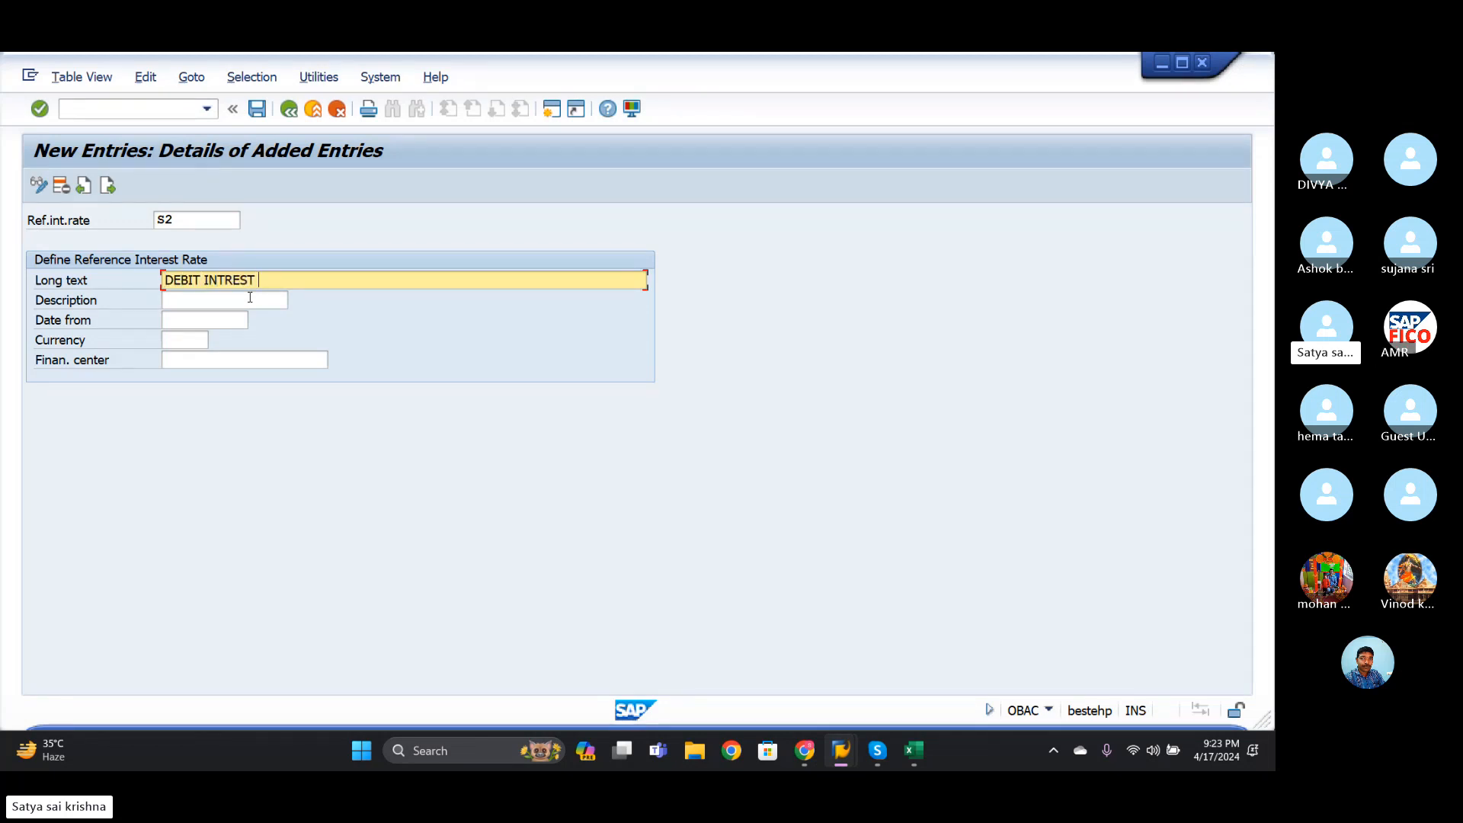
{"action": "type", "text": "% BALNCE"}
{"action": "key", "text": "BackSpace"}
{"action": "key", "text": "BackSpace"}
{"action": "key", "text": "BackSpace"}
{"action": "type", "text": "ANCE INTREST"}
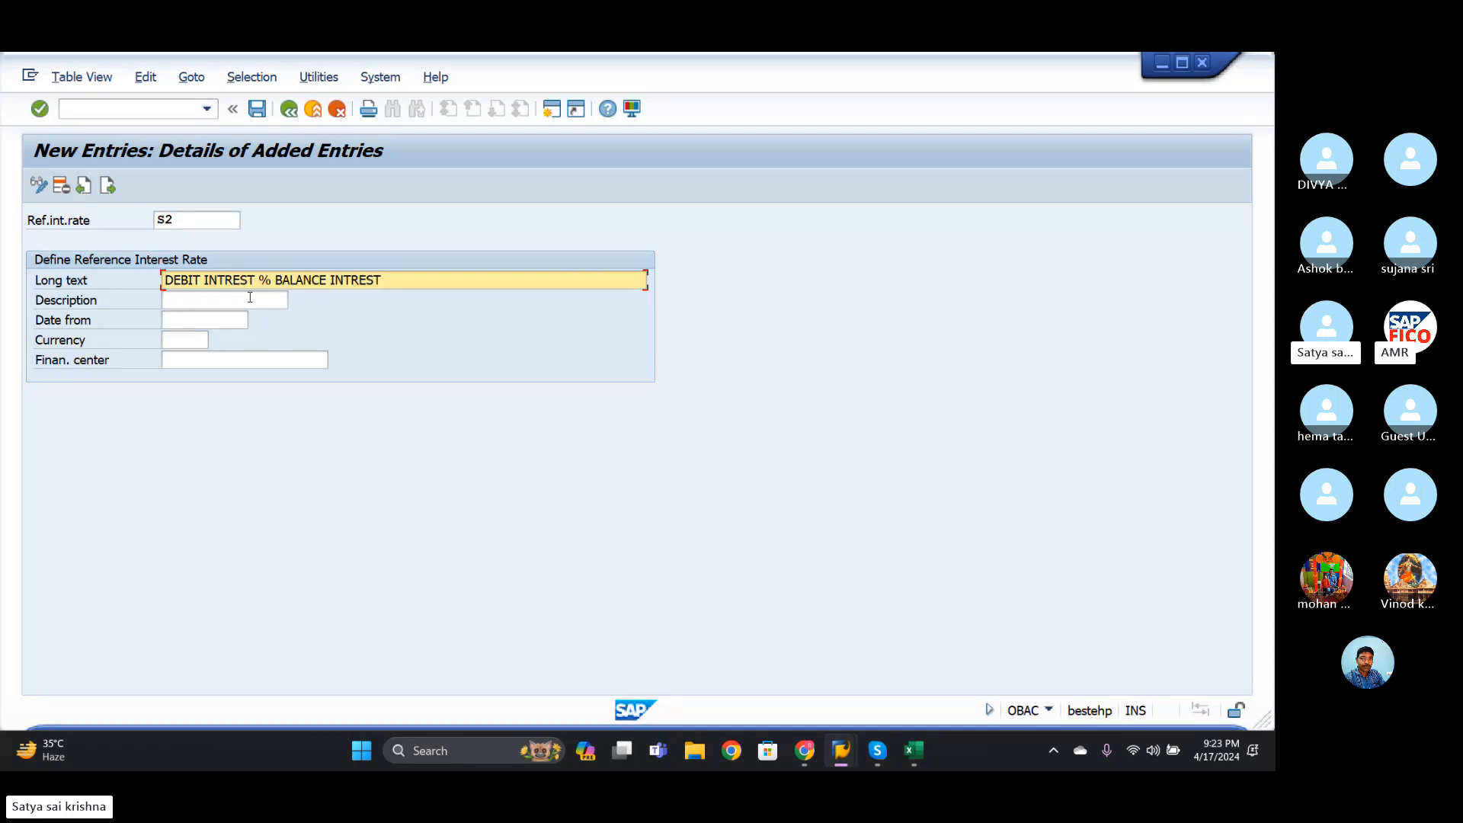
{"action": "type", "text": " TMMM"}
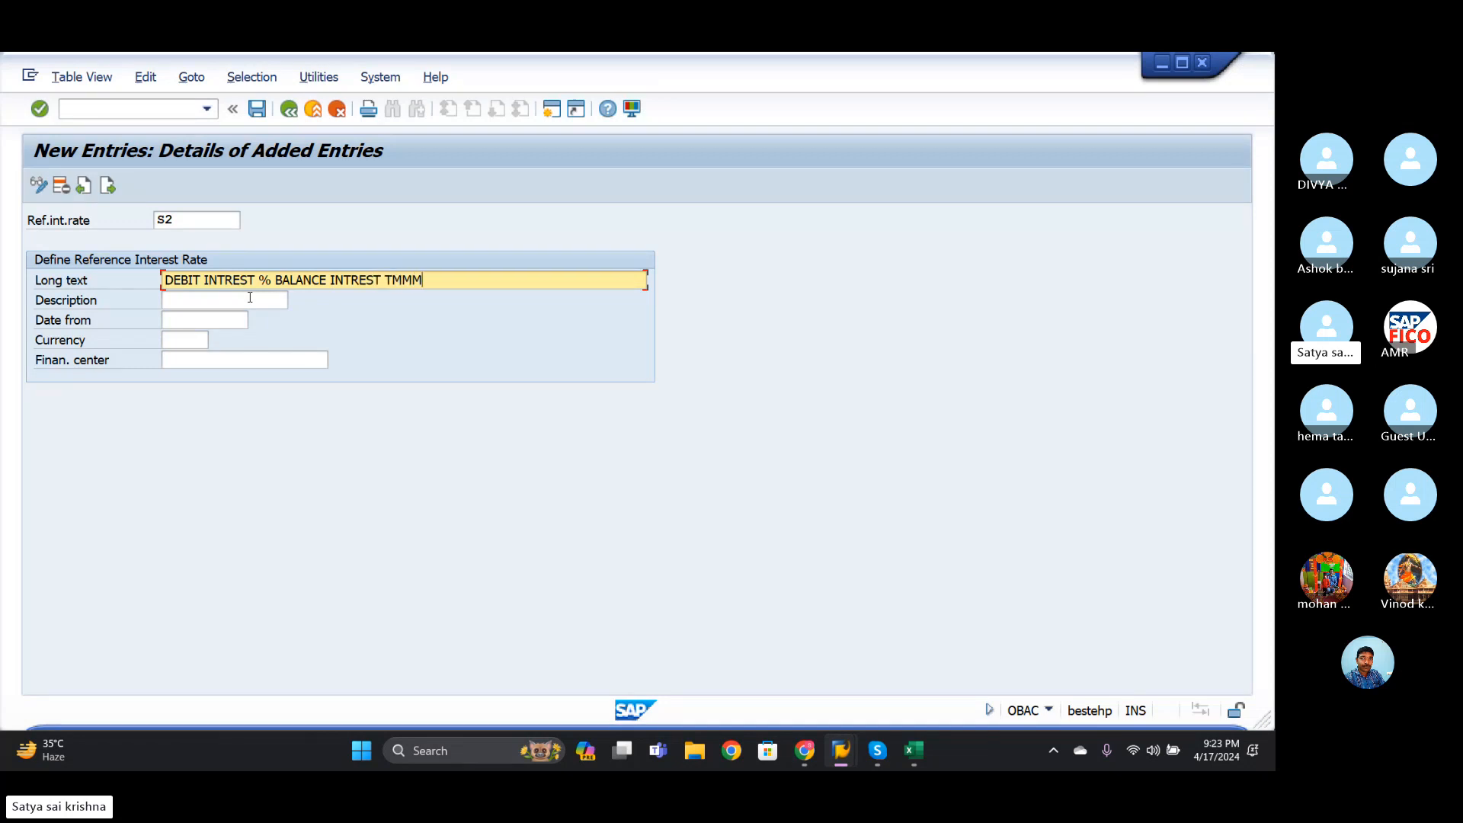
- Replace the % sign in the S2 entry's long text with &
{"action": "left_click", "coordinate": [252, 299]}
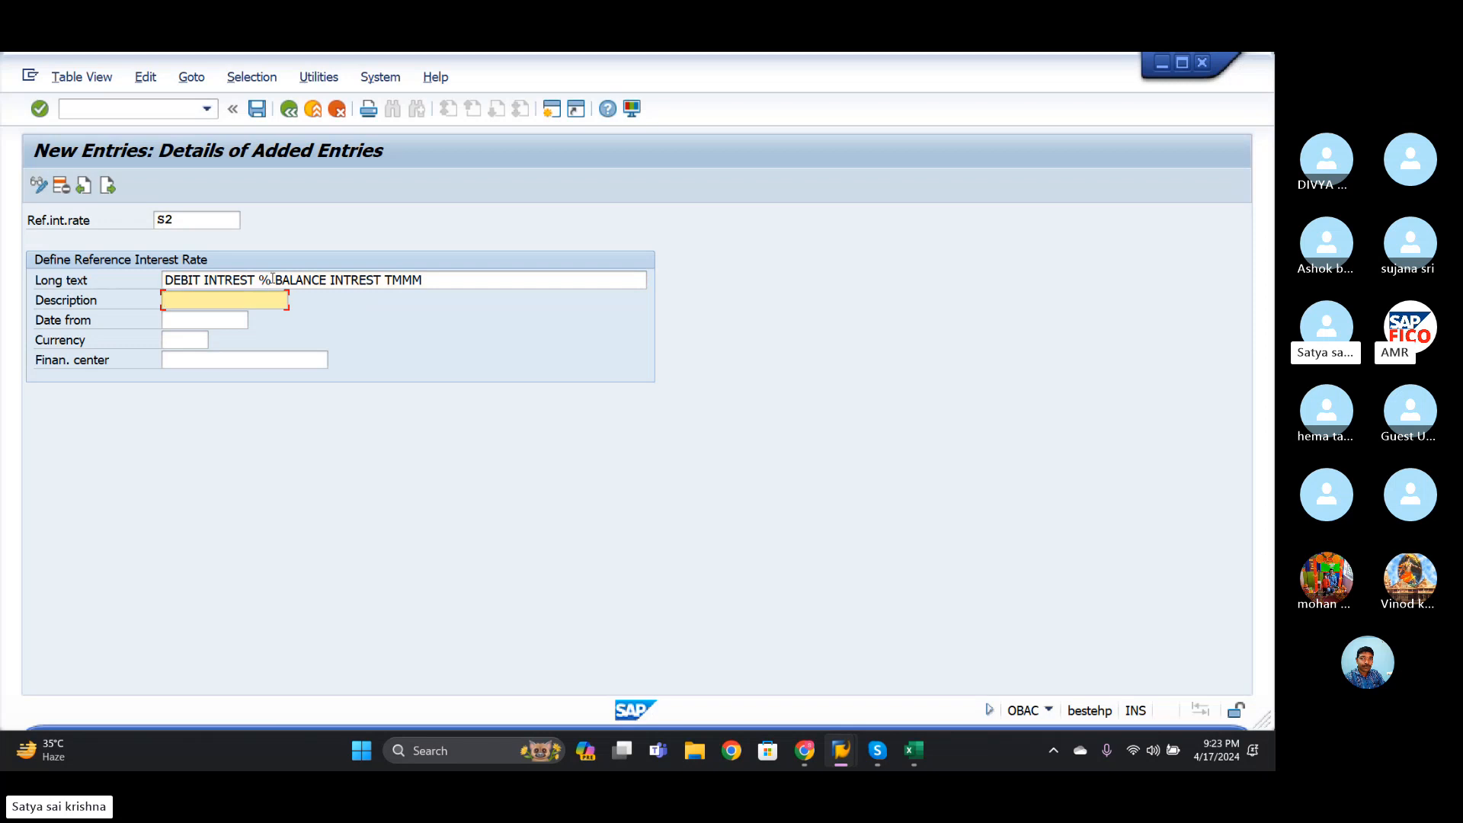
{"action": "left_click", "coordinate": [272, 279]}
{"action": "key", "text": "BackSpace"}
{"action": "key", "text": "BackSpace"}
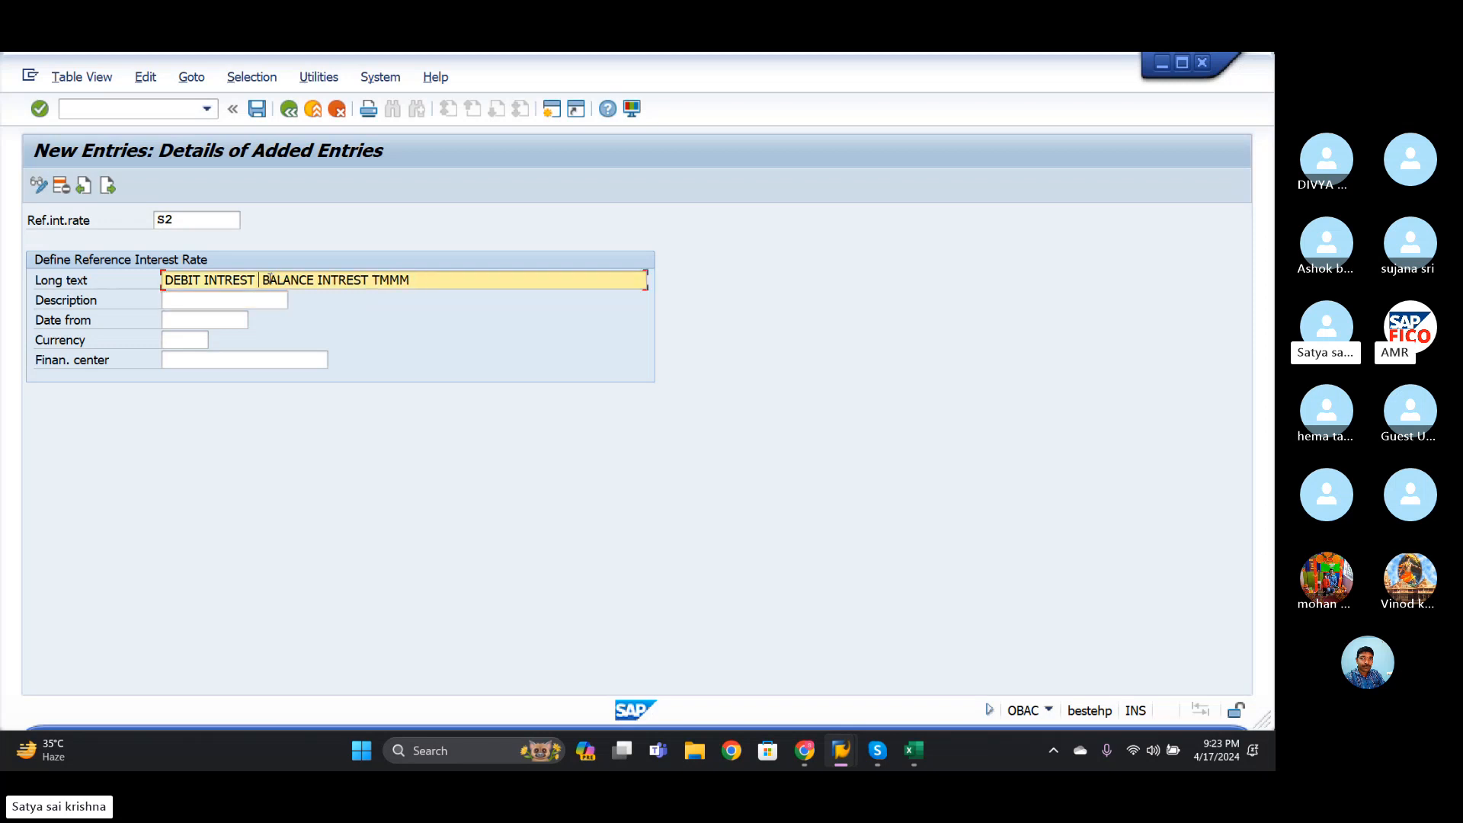
{"action": "type", "text": "&"}
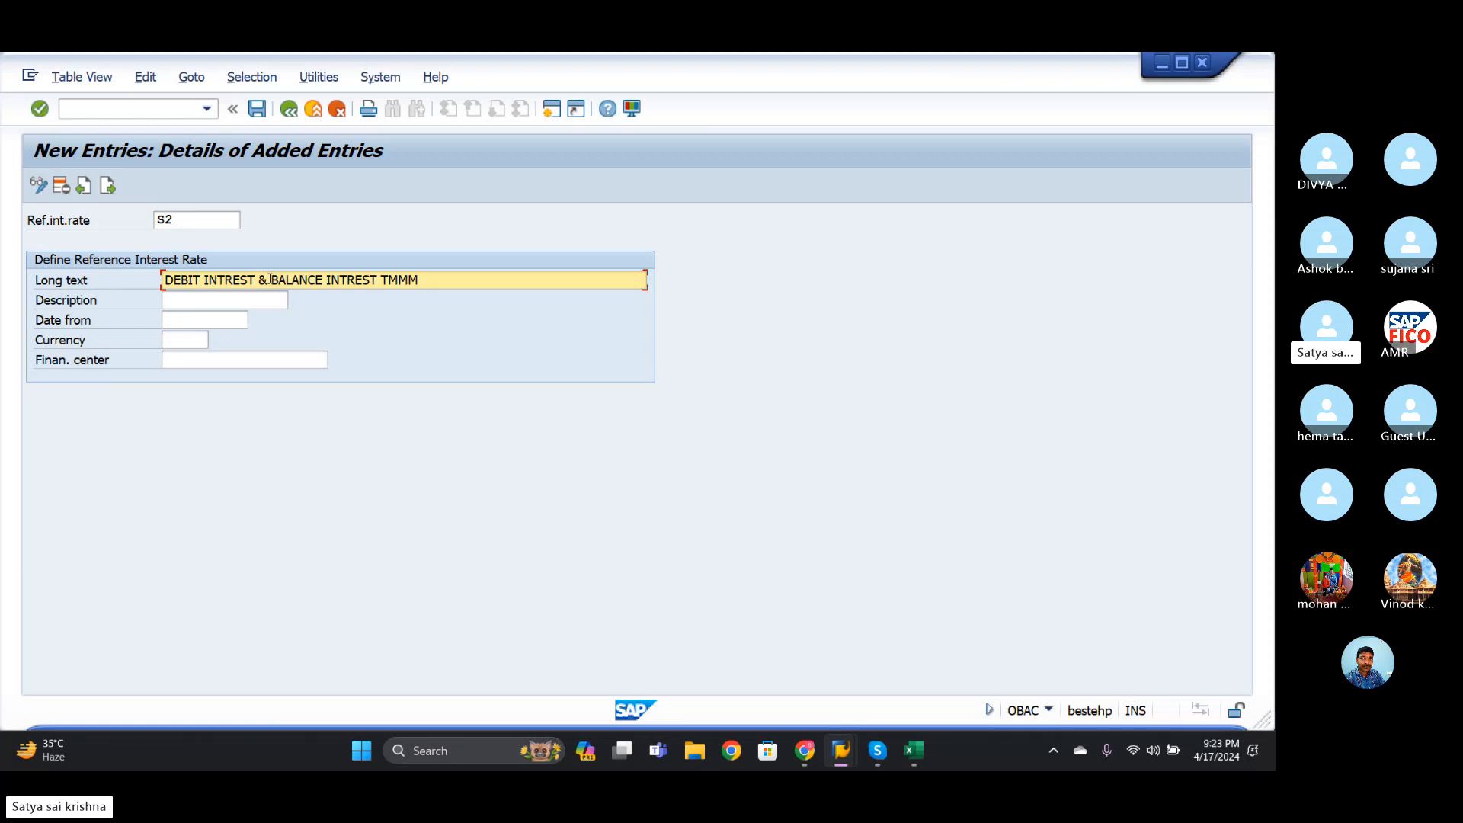
- Set the S2 entry's description to DR INT BAL INT
{"action": "left_click", "coordinate": [251, 294]}
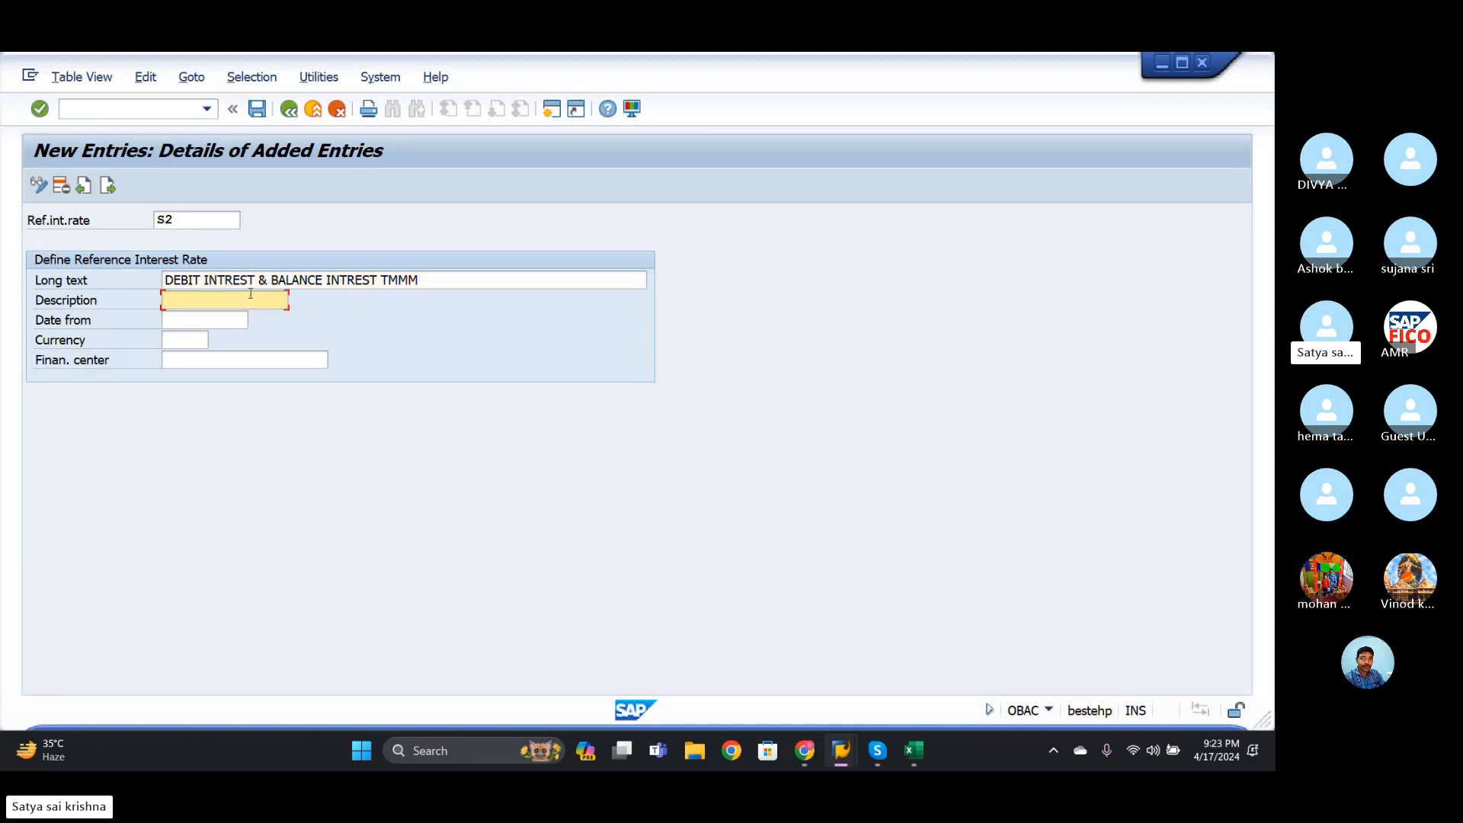
{"action": "type", "text": "DR"}
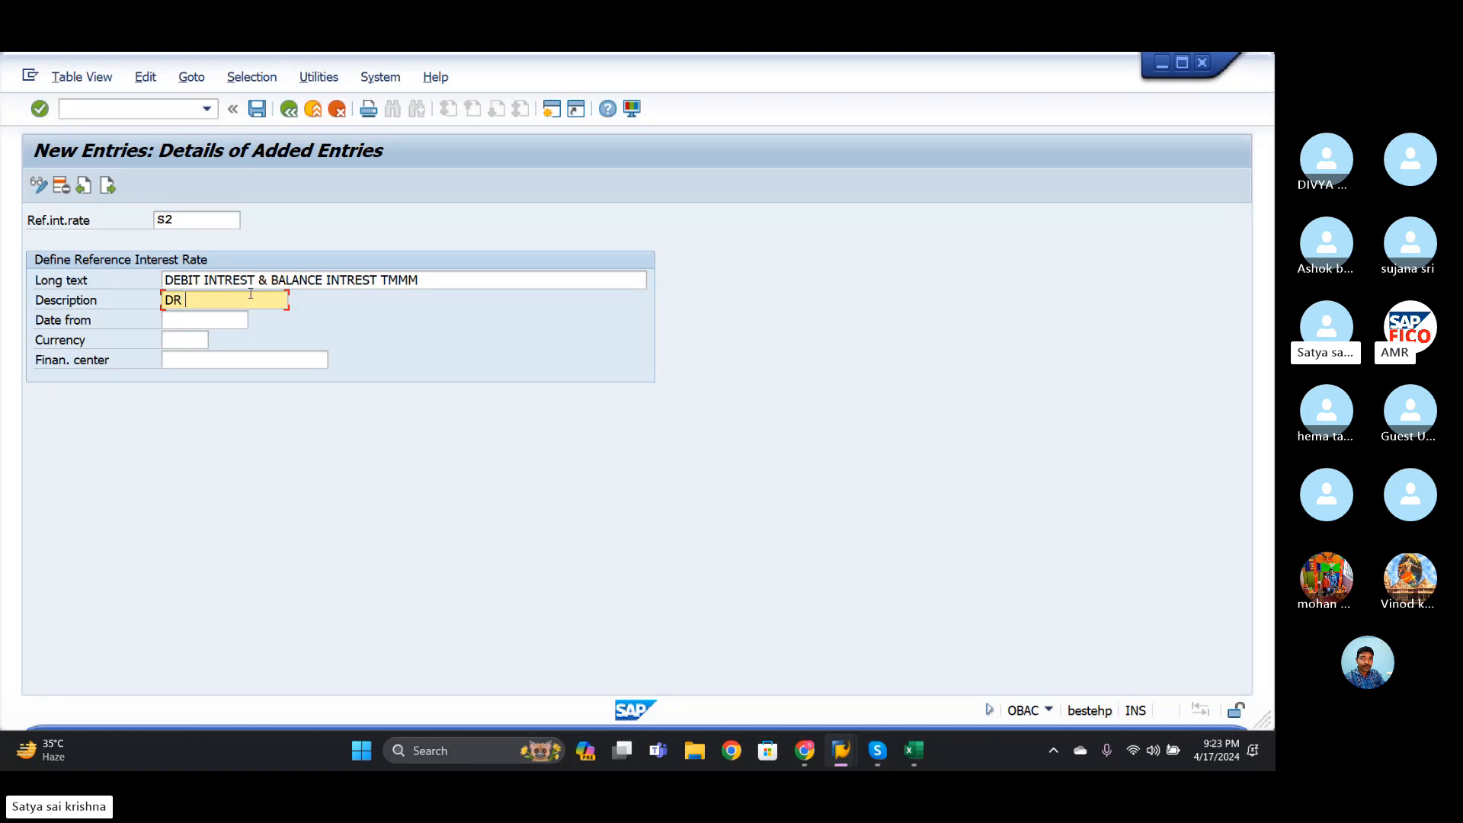
{"action": "type", "text": " INT BAL "}
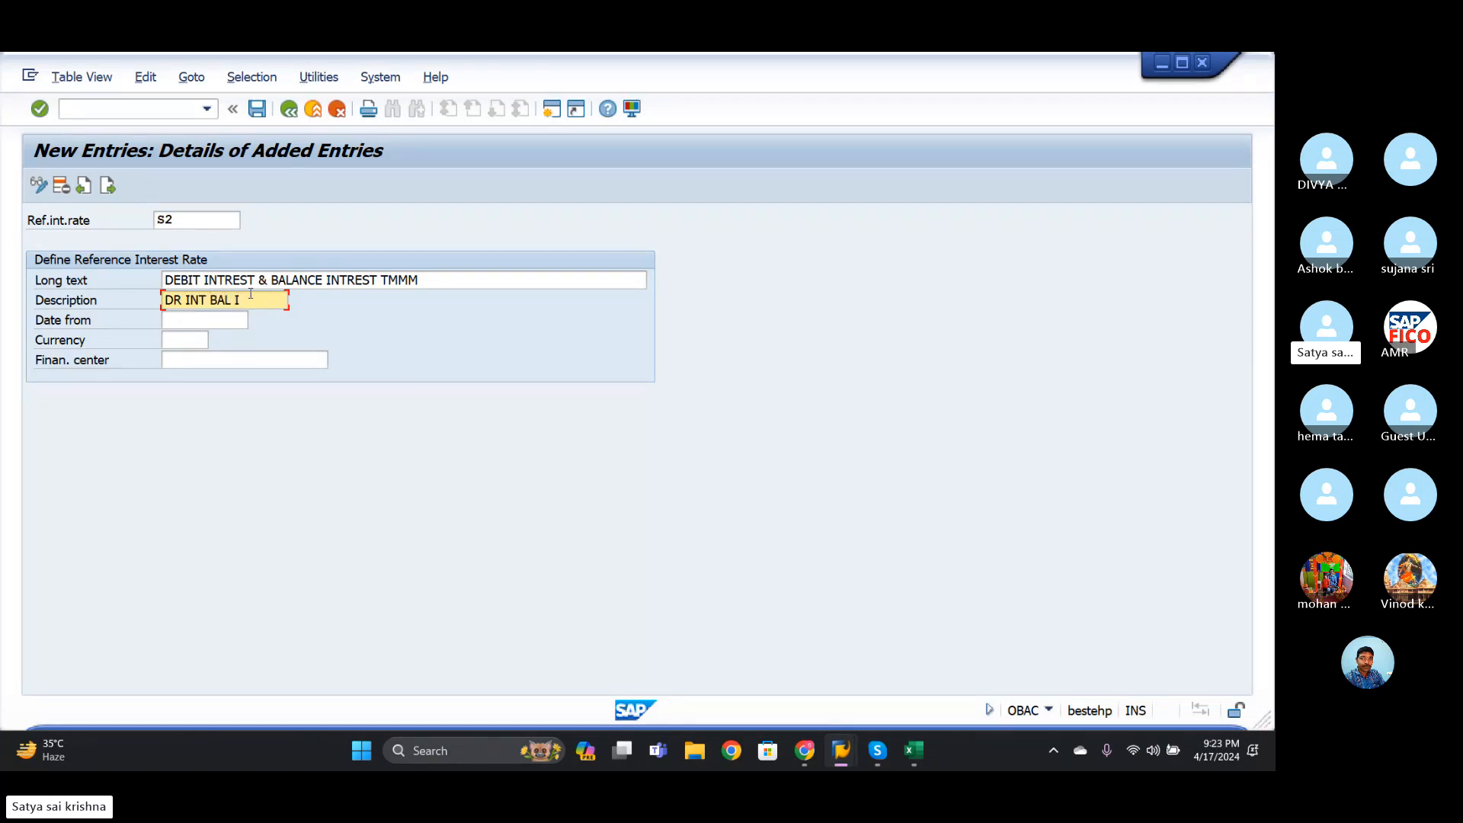
{"action": "type", "text": "INT"}
- Set the S2 entry's Date from to 01.04.2024 and its currency to INR, Indian Rupee
{"action": "left_click", "coordinate": [201, 322]}
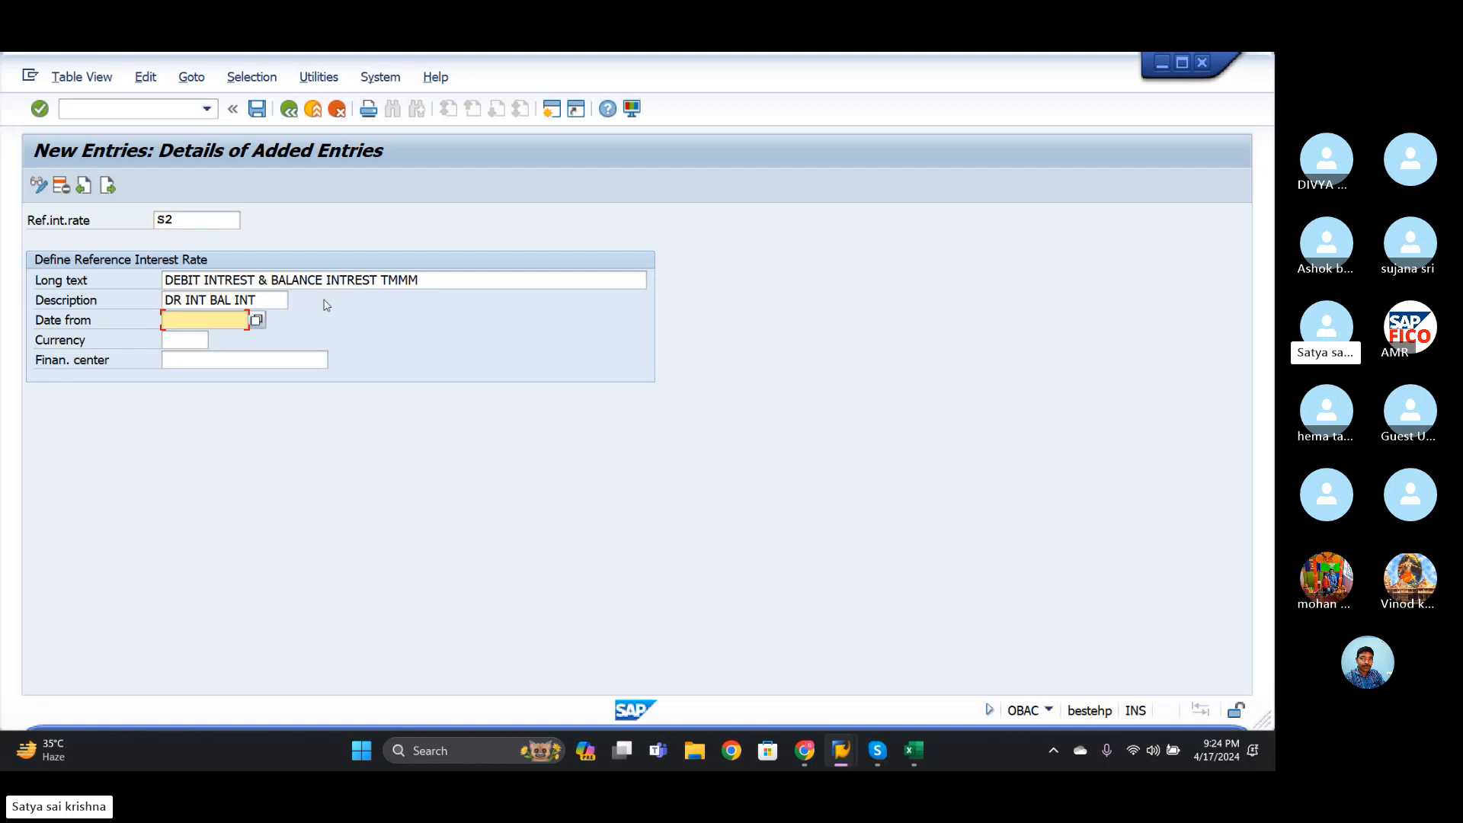
{"action": "type", "text": "01."}
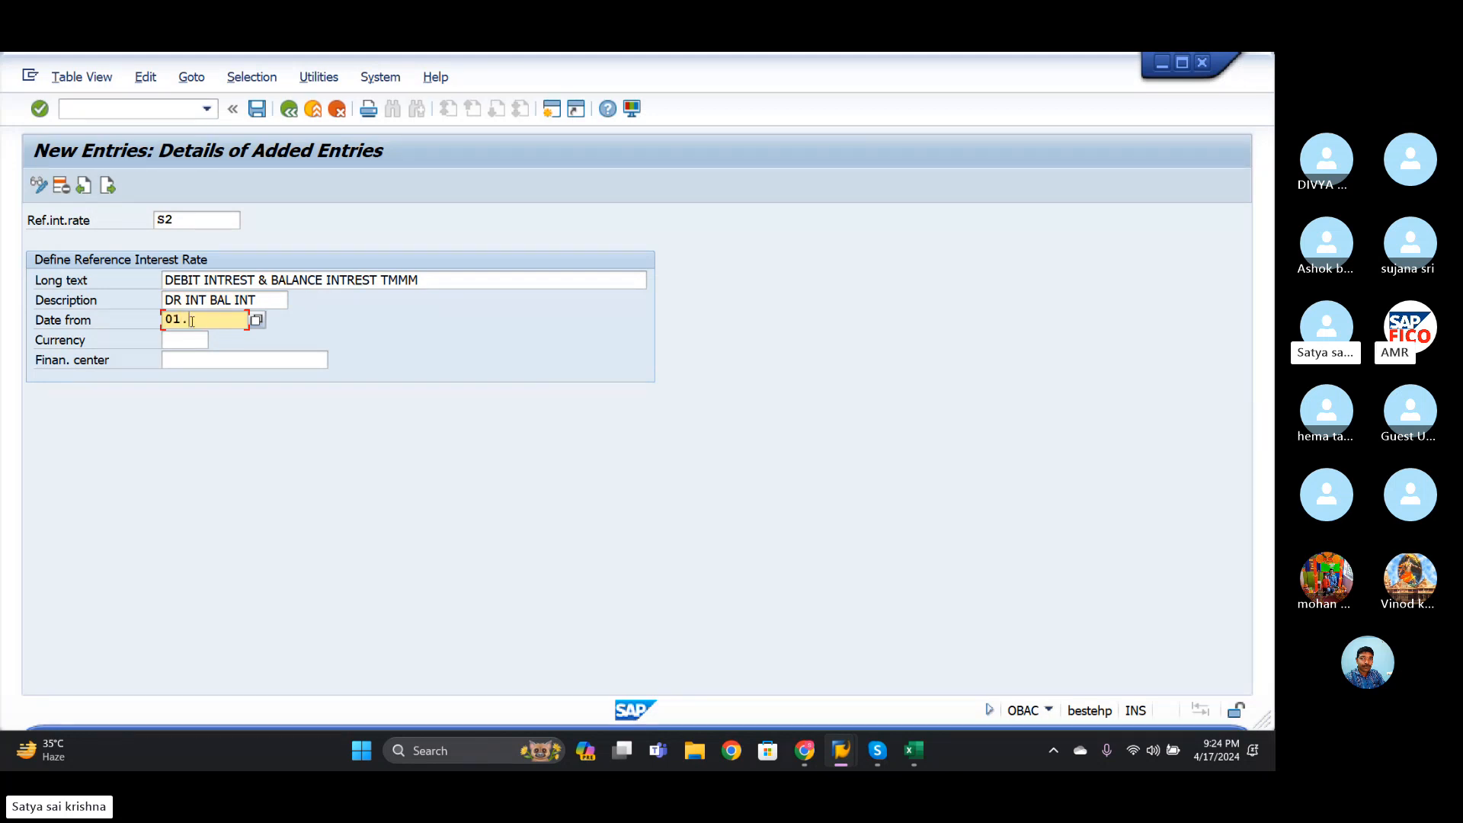
{"action": "type", "text": "04.2024"}
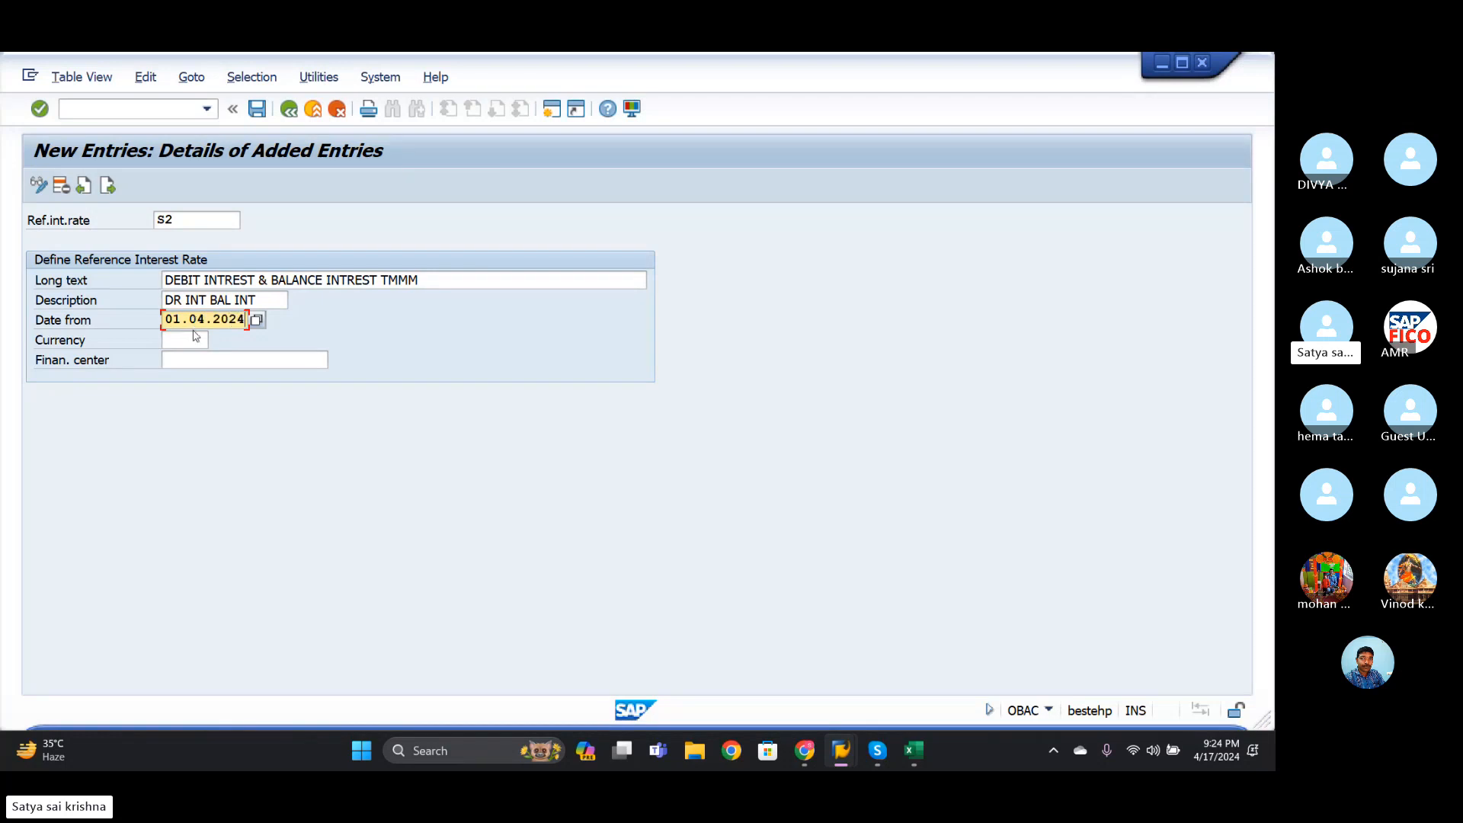
{"action": "left_click", "coordinate": [197, 335]}
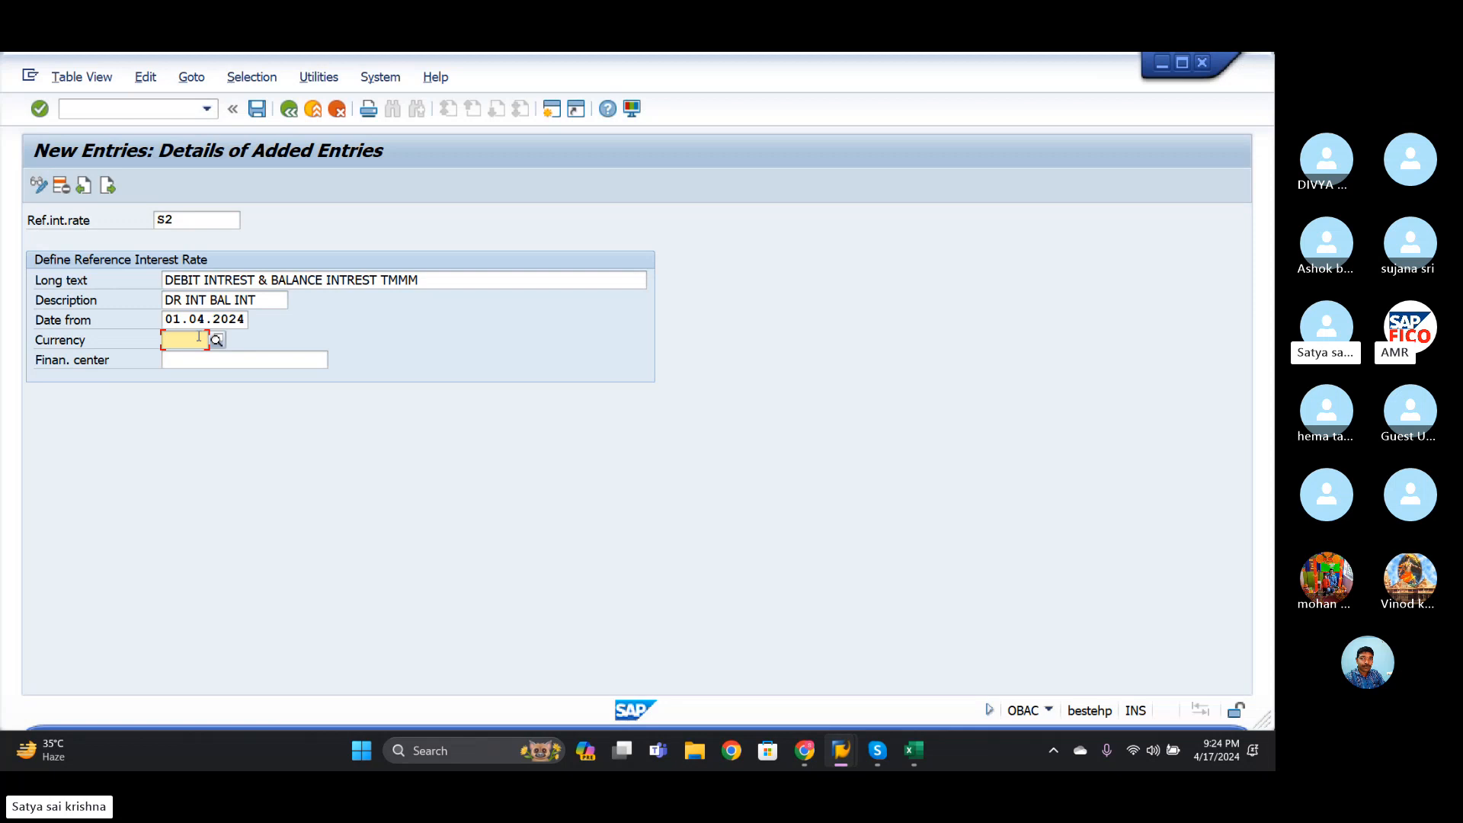
{"action": "type", "text": "INR"}
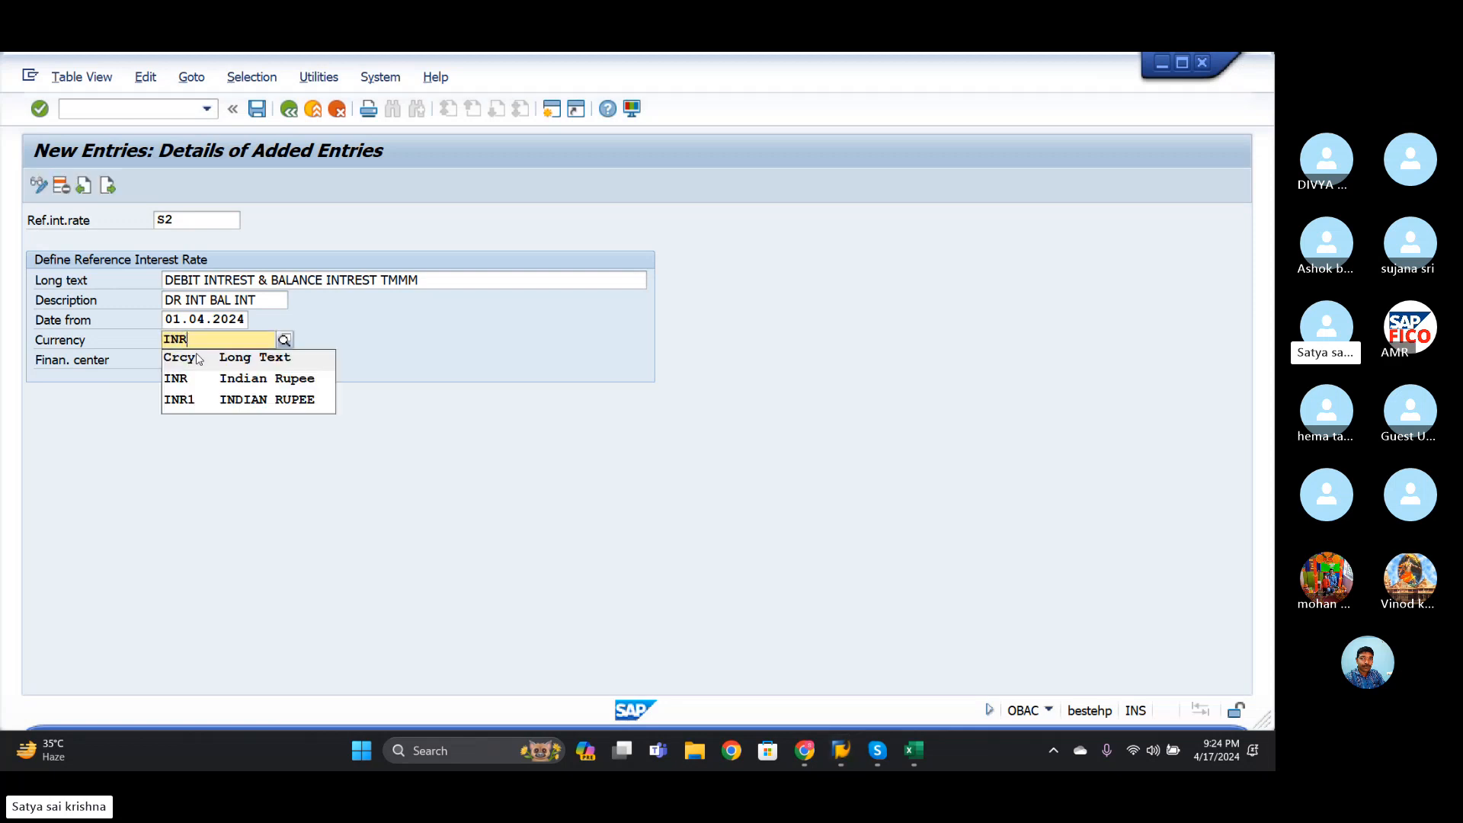
{"action": "left_click", "coordinate": [202, 377]}
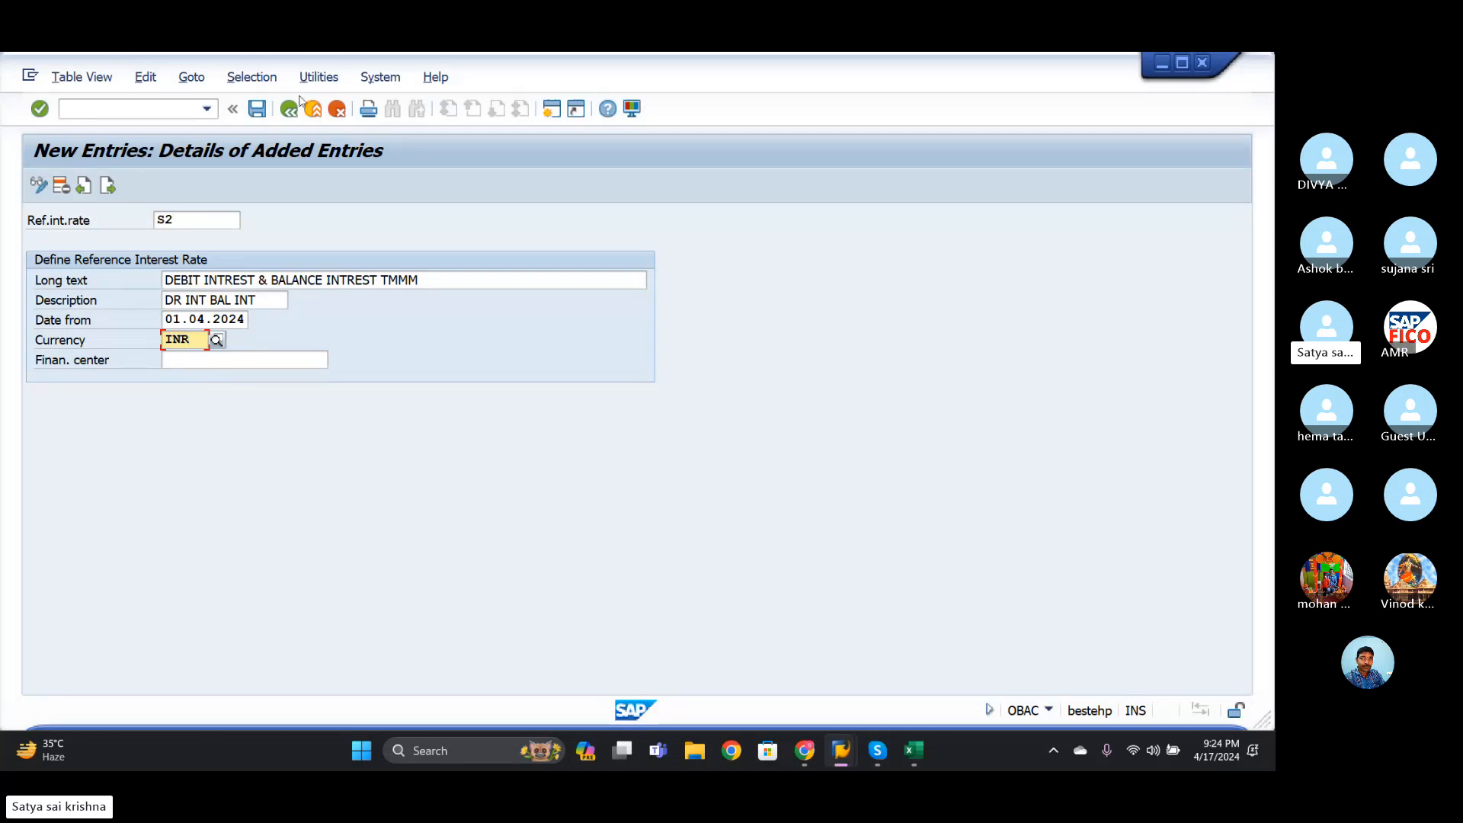
- Save the reference interest rates under customizing request DPKK900444 and return to the overview of added entries
{"action": "left_click", "coordinate": [257, 109]}
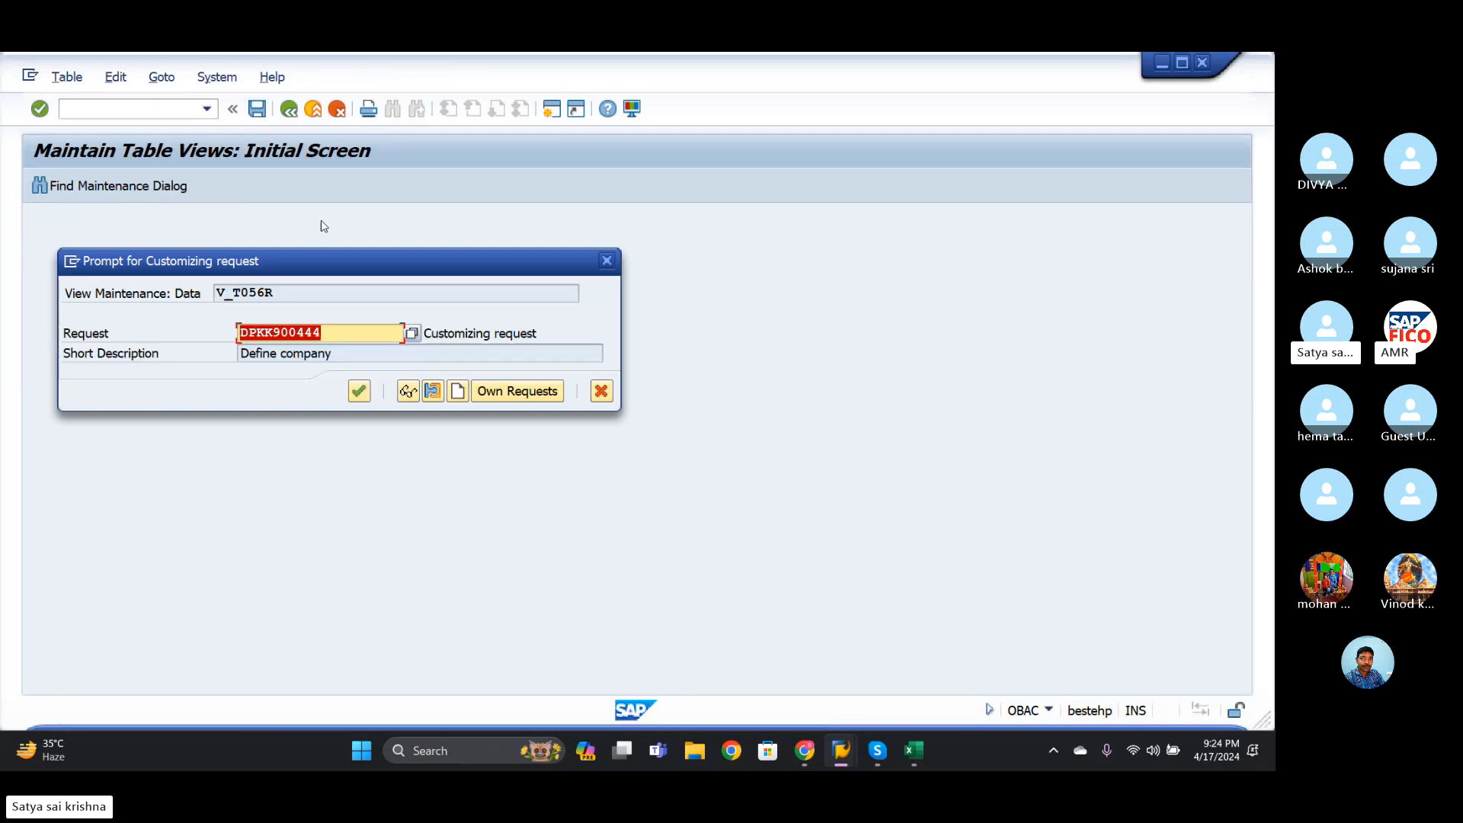
{"action": "left_click", "coordinate": [359, 392]}
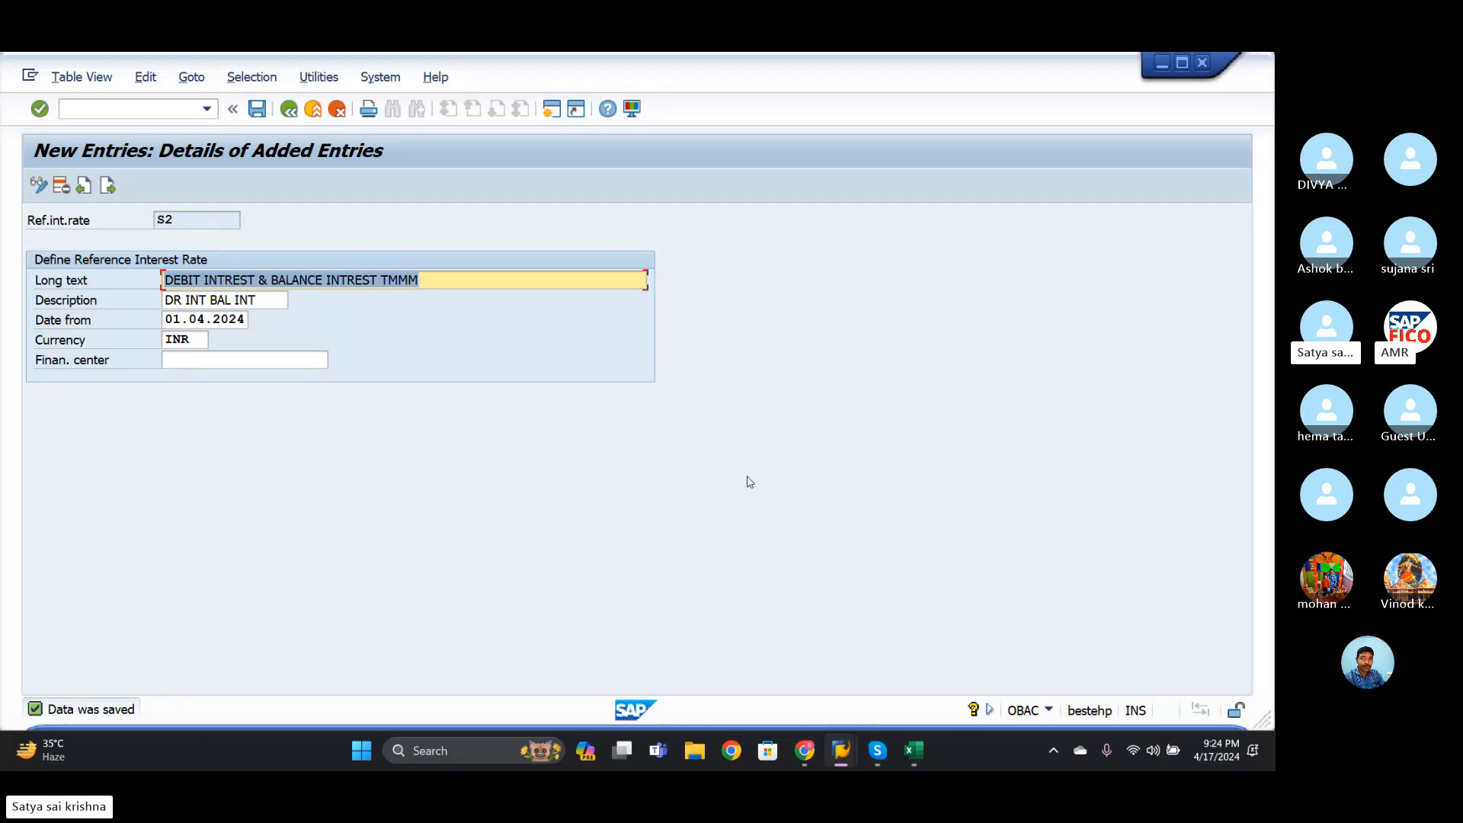
{"action": "left_click", "coordinate": [299, 108]}
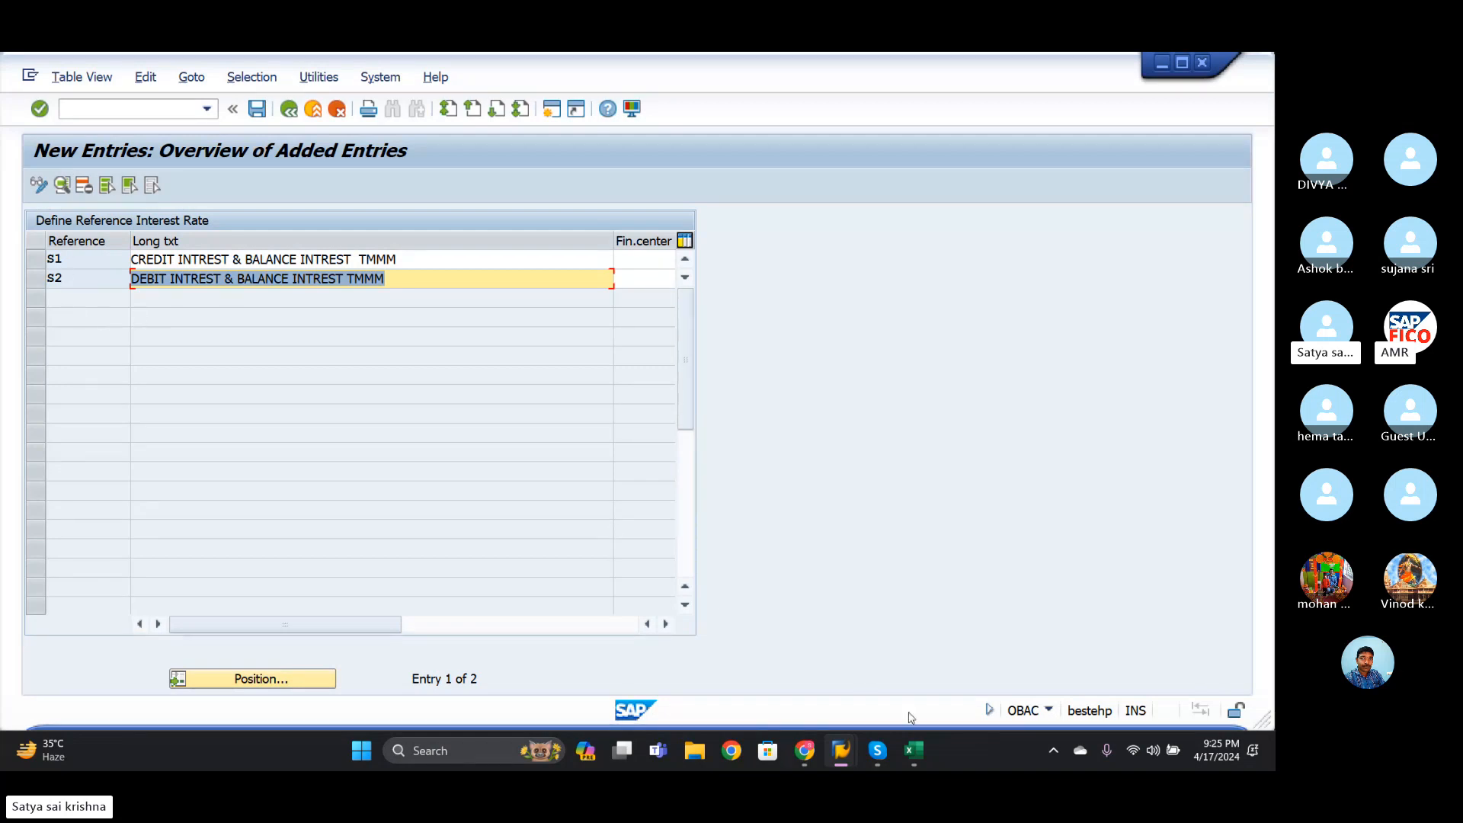
- Switch to the Int T-codes workbook in Excel, note S1 & S2 in cell F4, and select row 5
{"action": "left_click", "coordinate": [914, 751]}
{"action": "left_click", "coordinate": [661, 333]}
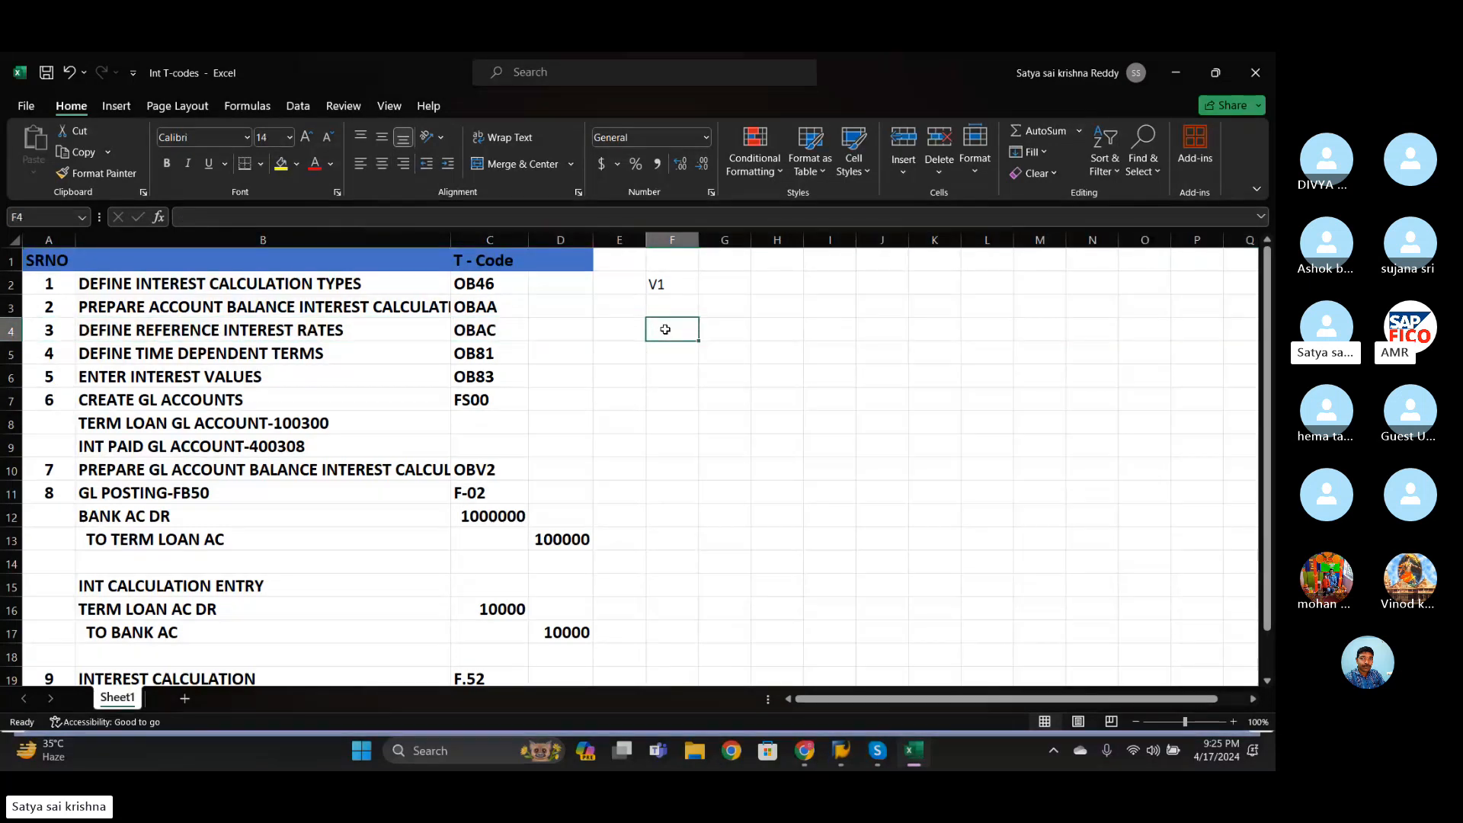
{"action": "type", "text": "S1"}
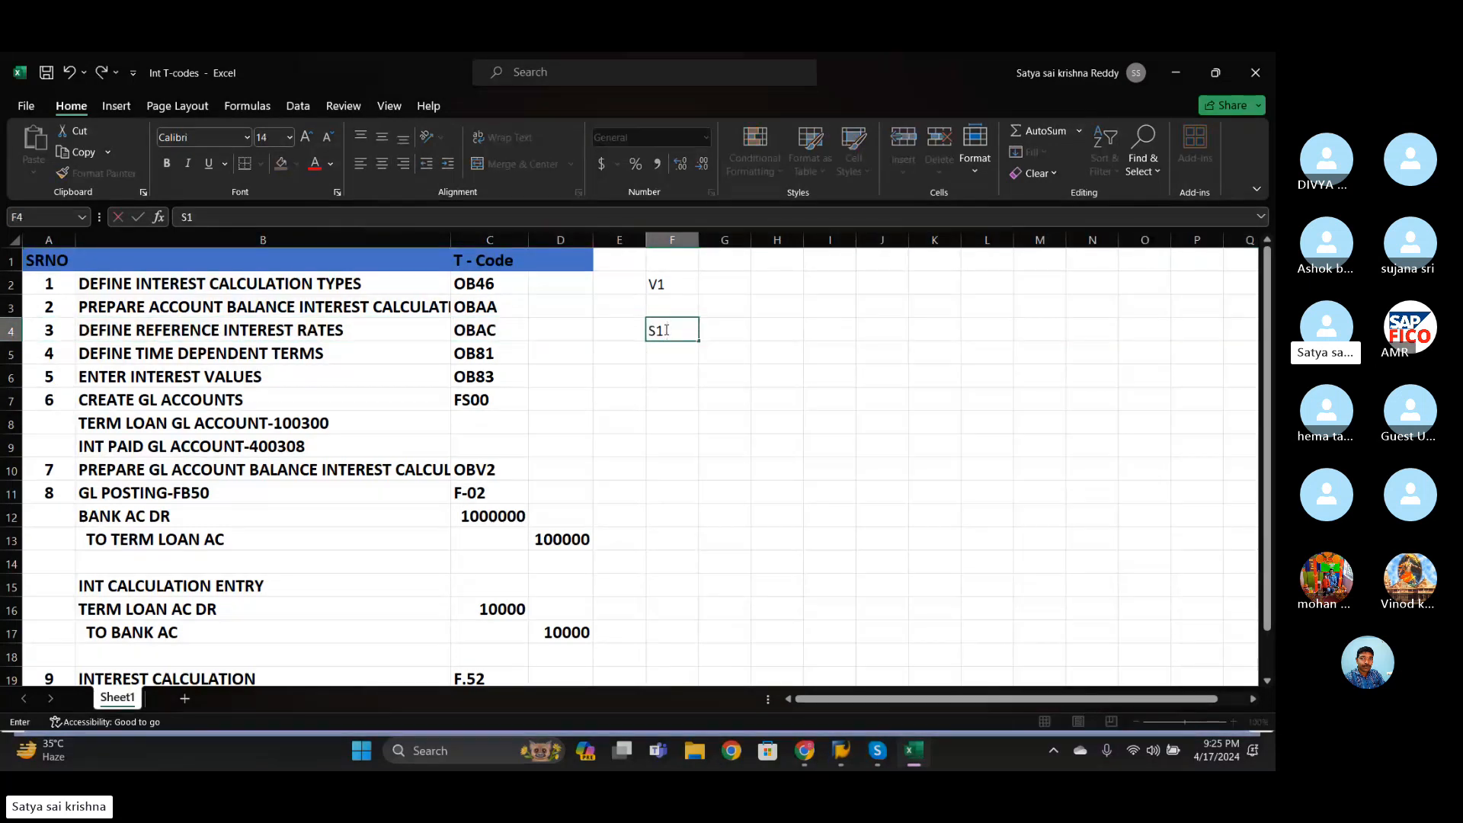
{"action": "type", "text": " & S2"}
{"action": "left_click", "coordinate": [640, 349]}
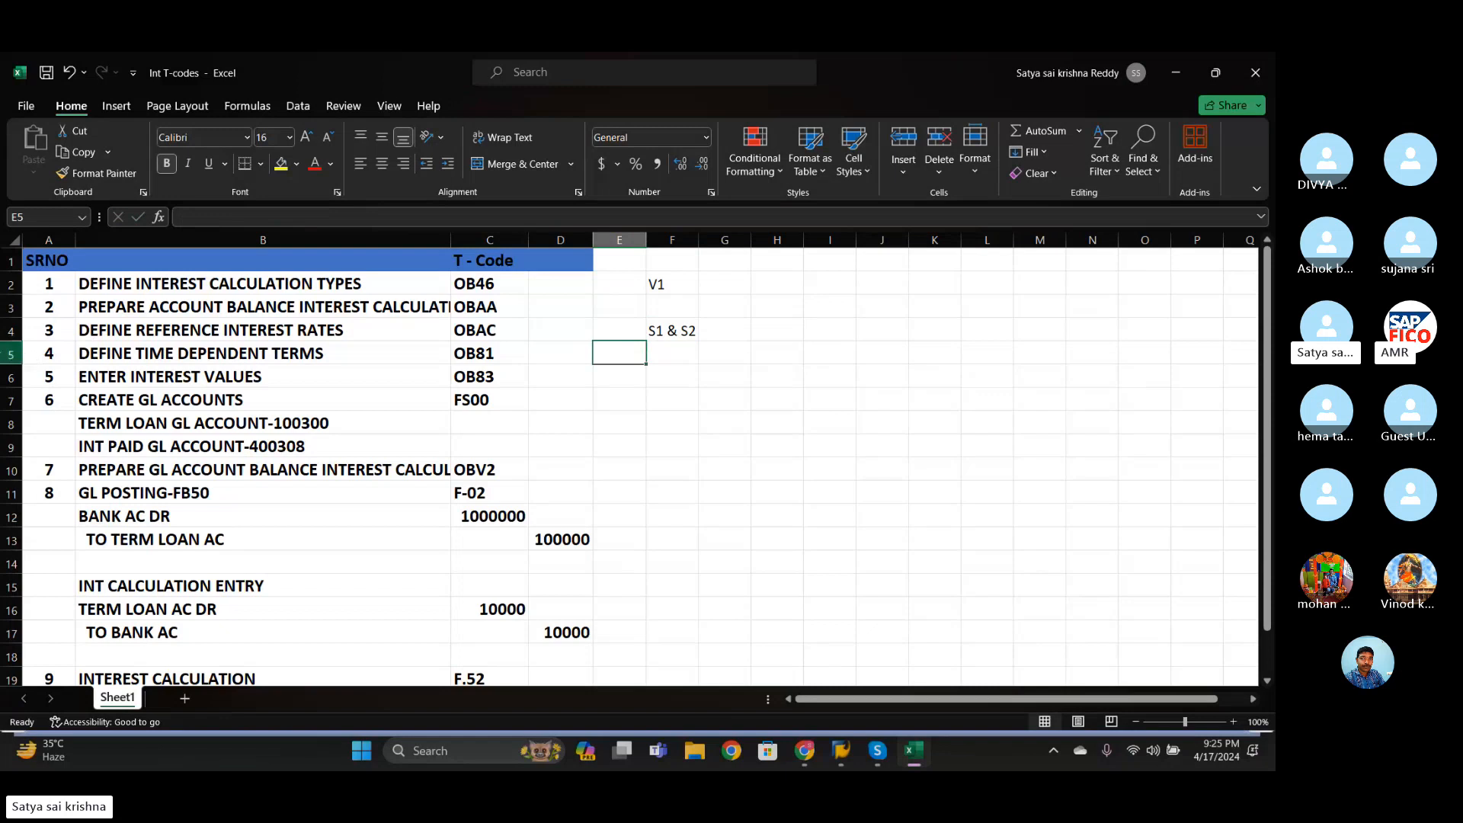
{"action": "left_click", "coordinate": [15, 353]}
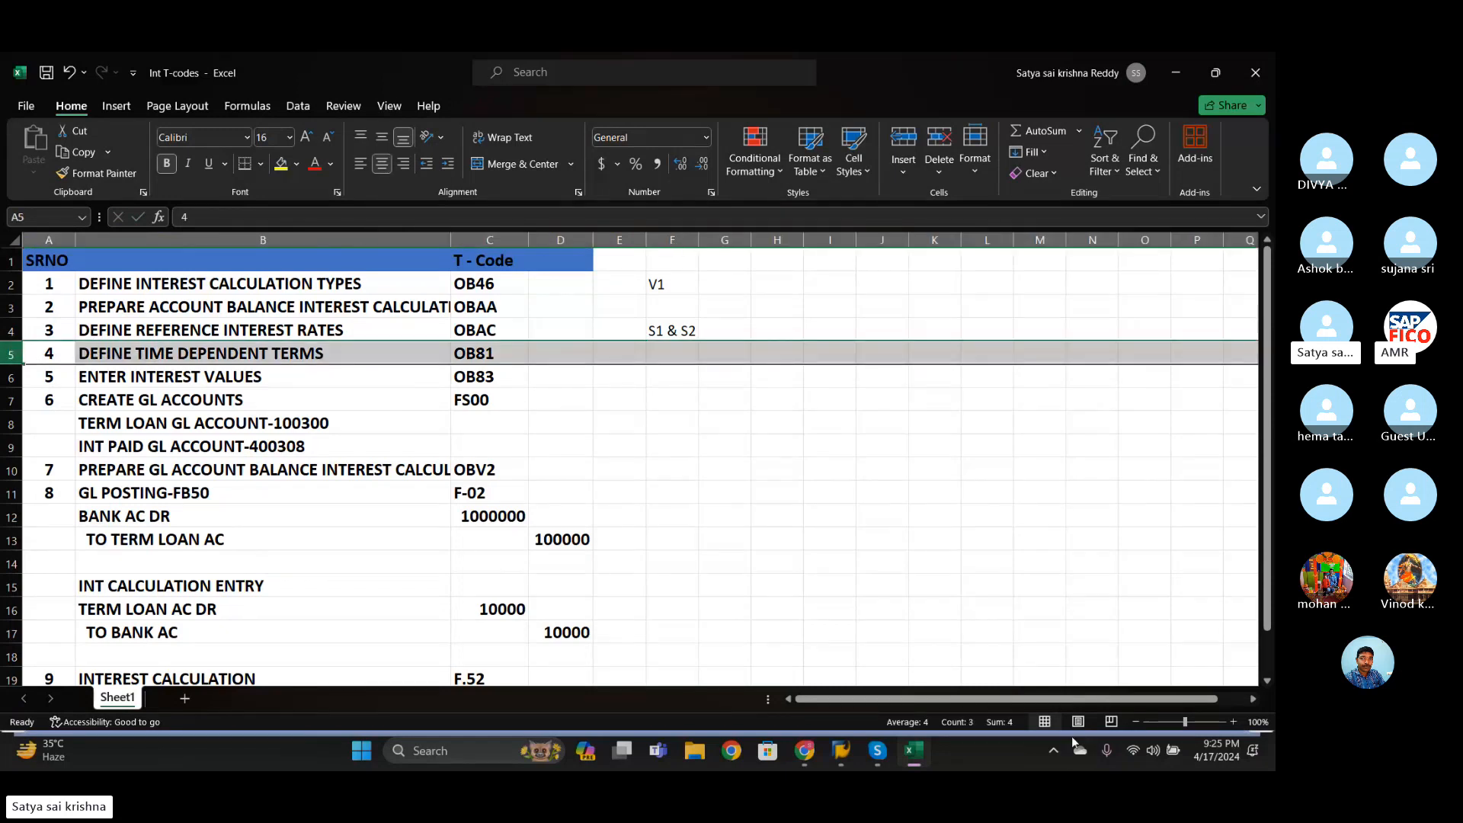
- Switch back to SAP and leave the reference interest rate maintenance for the IMG structure
{"action": "mouse_move", "coordinate": [878, 754]}
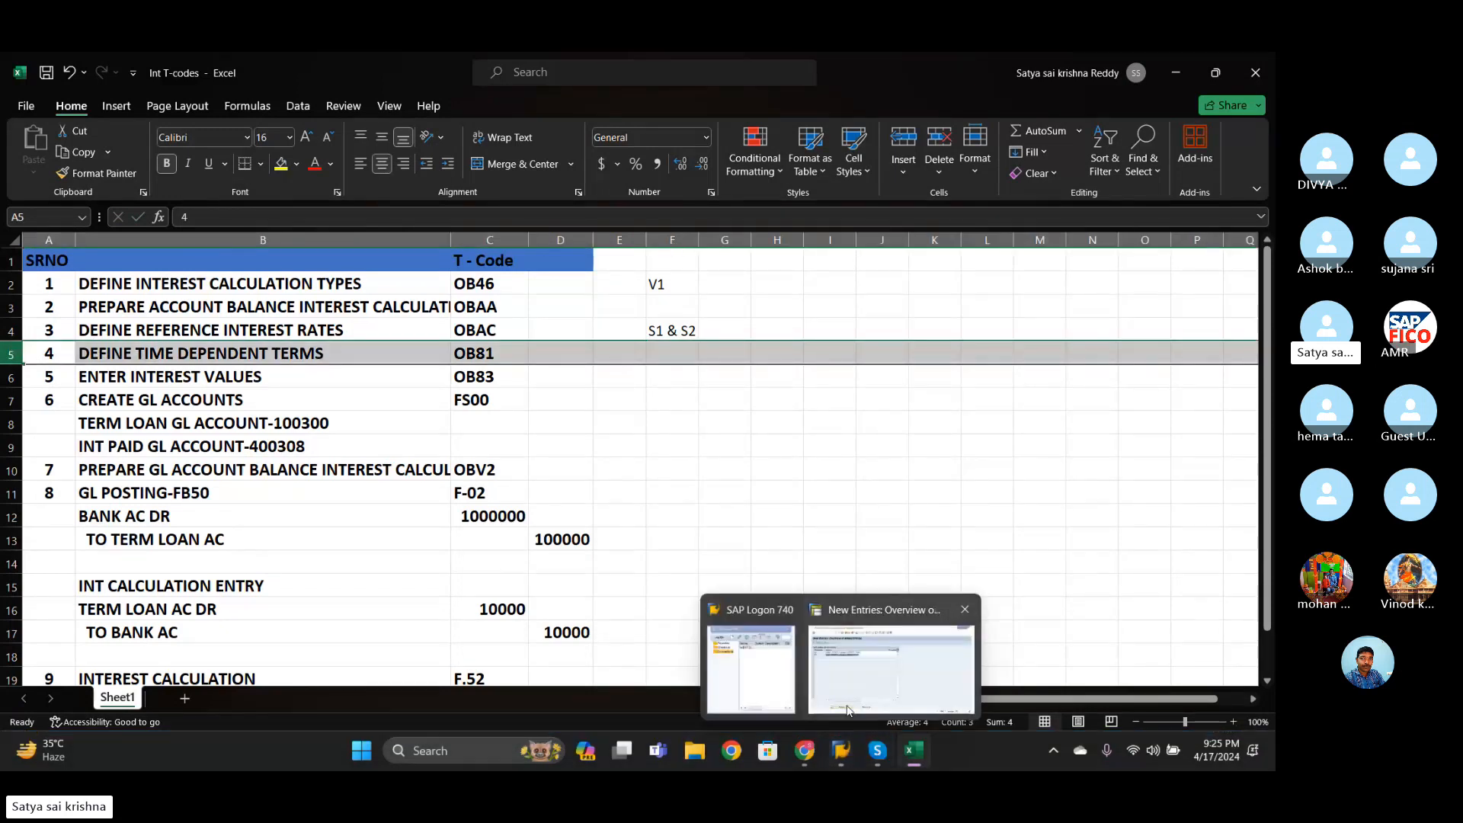
{"action": "left_click", "coordinate": [895, 637]}
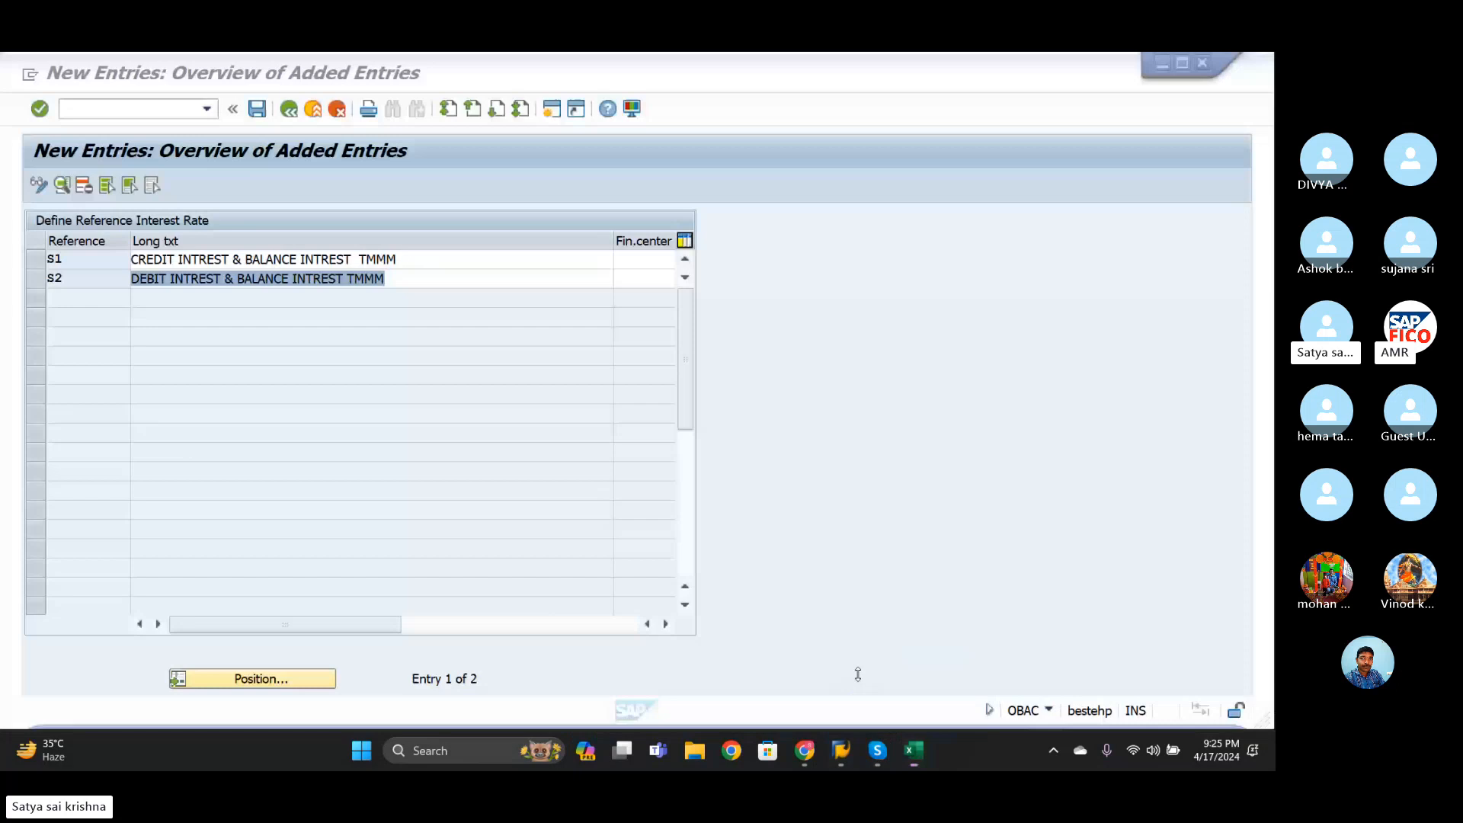
{"action": "left_click", "coordinate": [290, 111]}
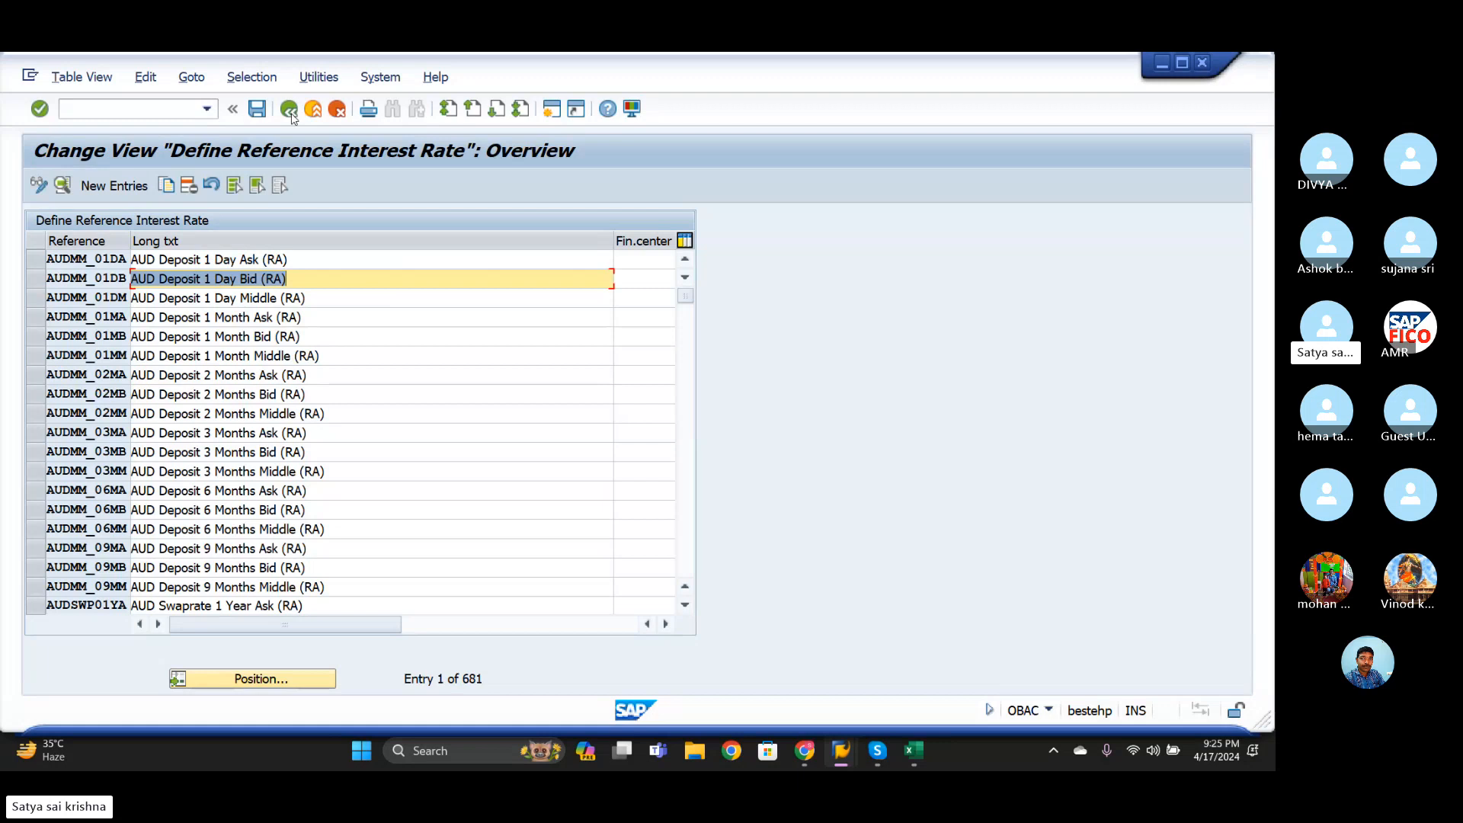
{"action": "left_click", "coordinate": [290, 111]}
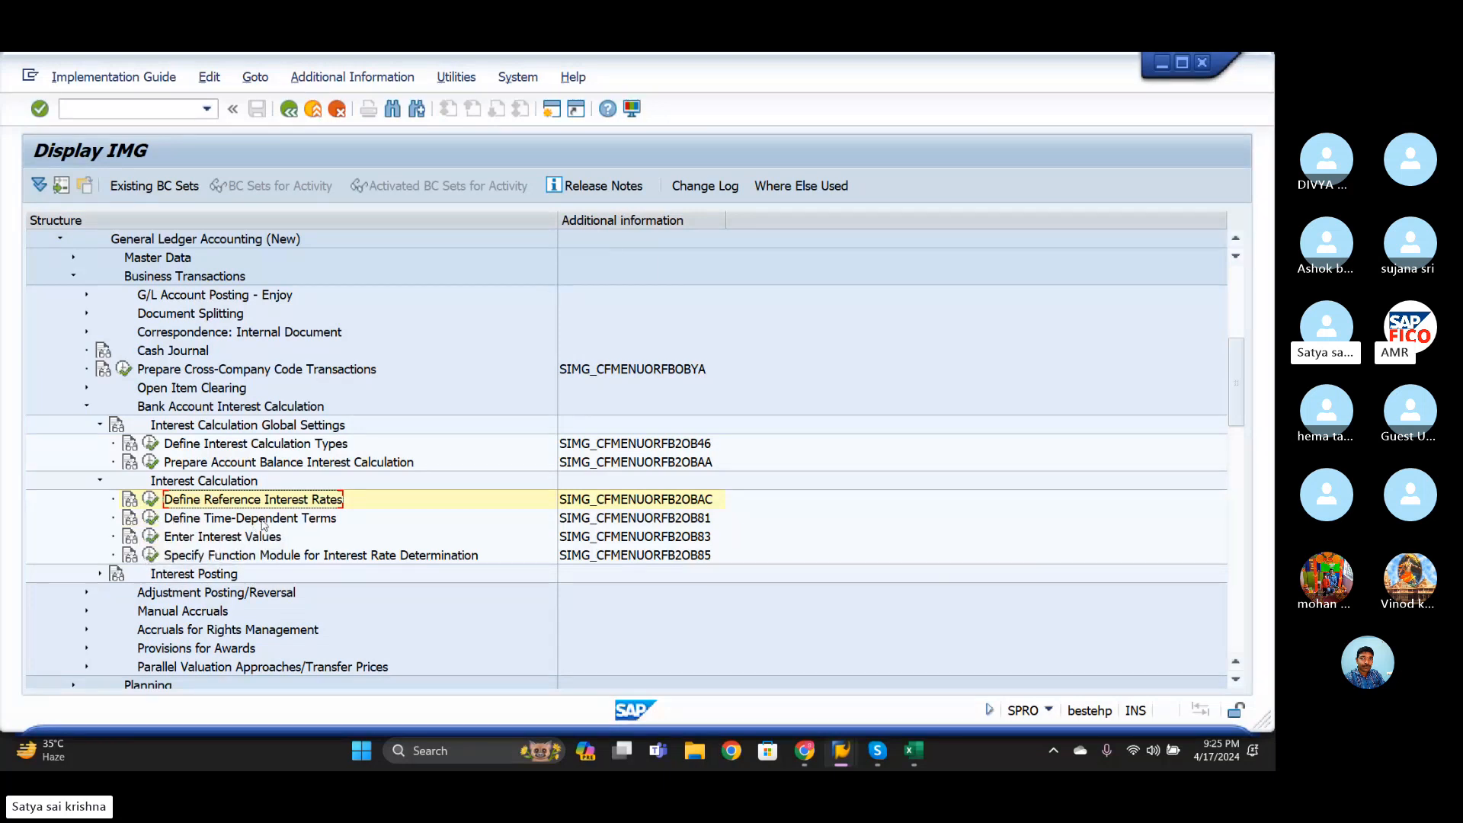
- Execute the Define Time-Dependent Terms activity and start a new entry with interest calculation indicator V1
{"action": "left_click", "coordinate": [151, 518]}
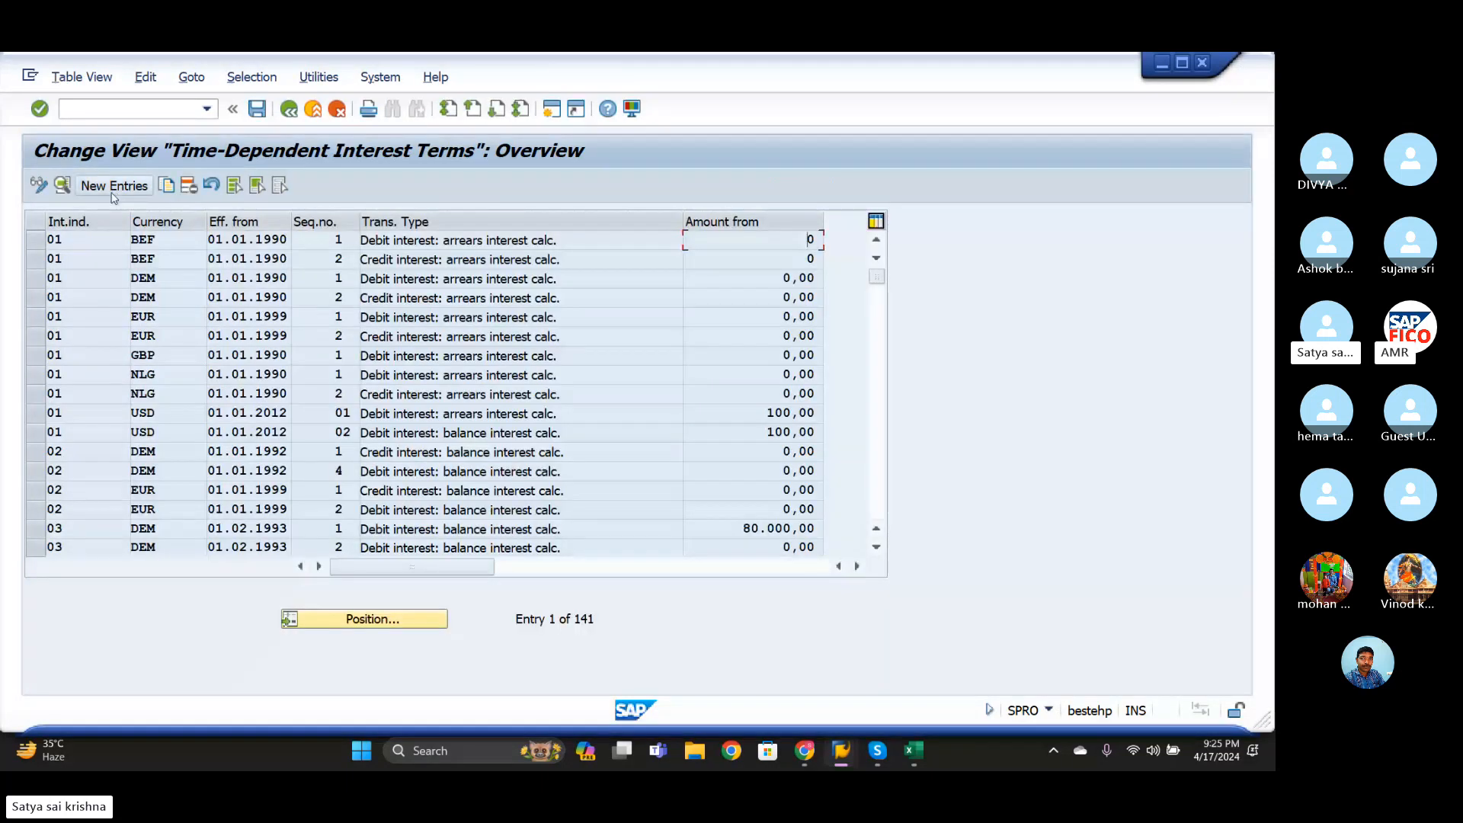
{"action": "left_click", "coordinate": [113, 189]}
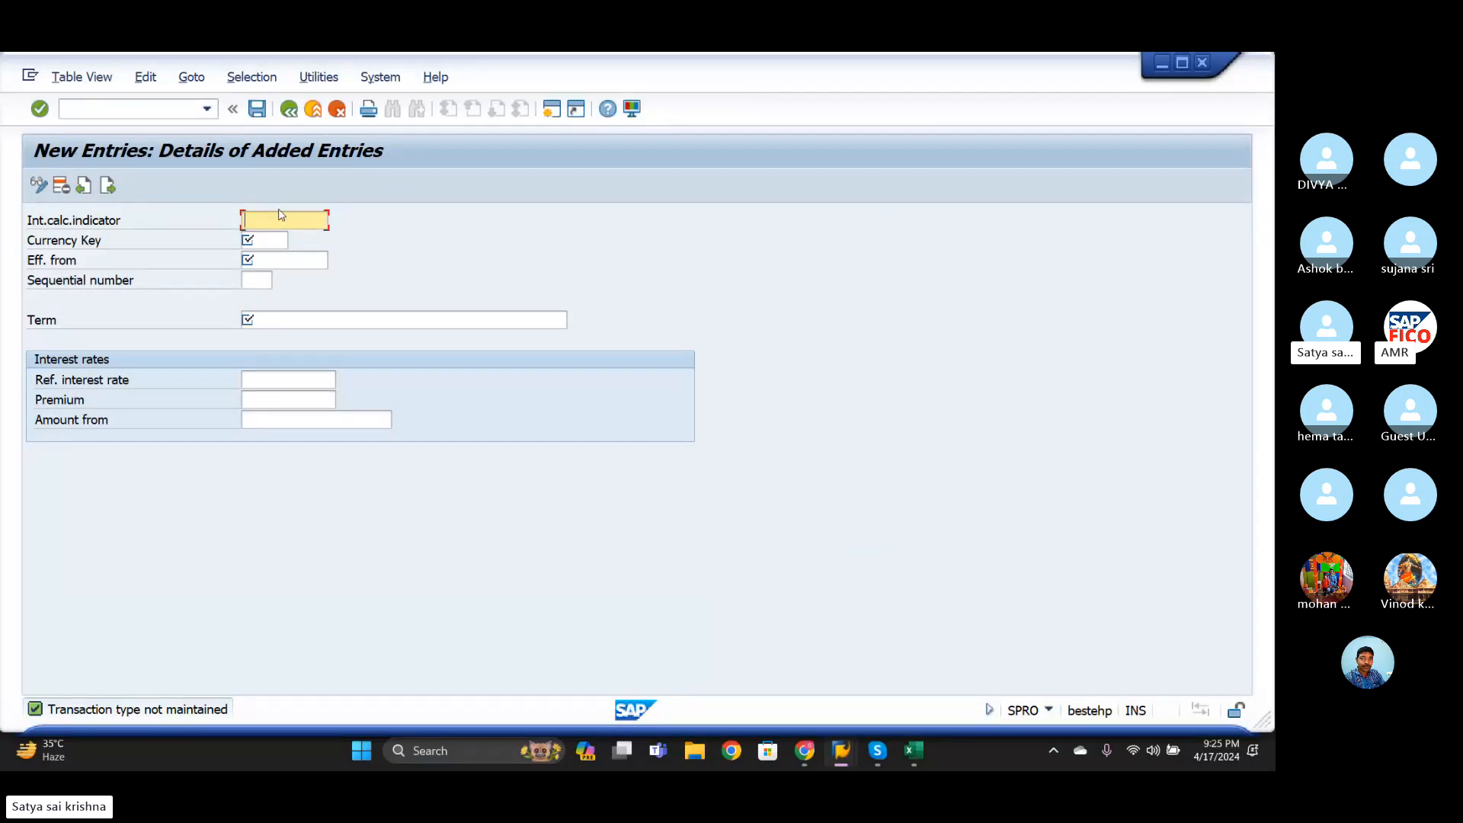
{"action": "type", "text": "V1"}
{"action": "left_click", "coordinate": [285, 242]}
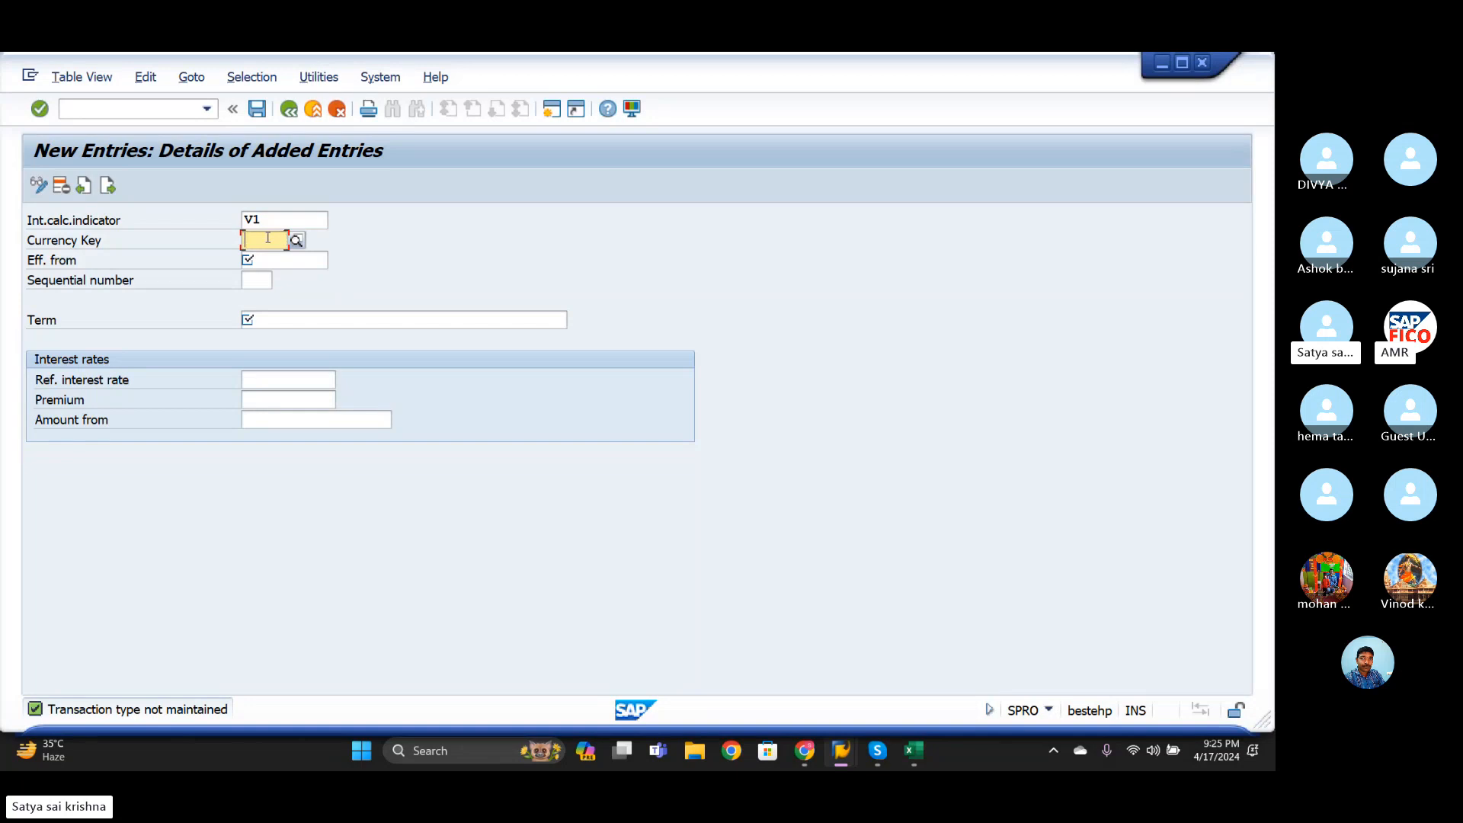
- Set the entry's currency key to INR, effective-from date to 01.04.2024 and sequential number to 1
{"action": "type", "text": "INR"}
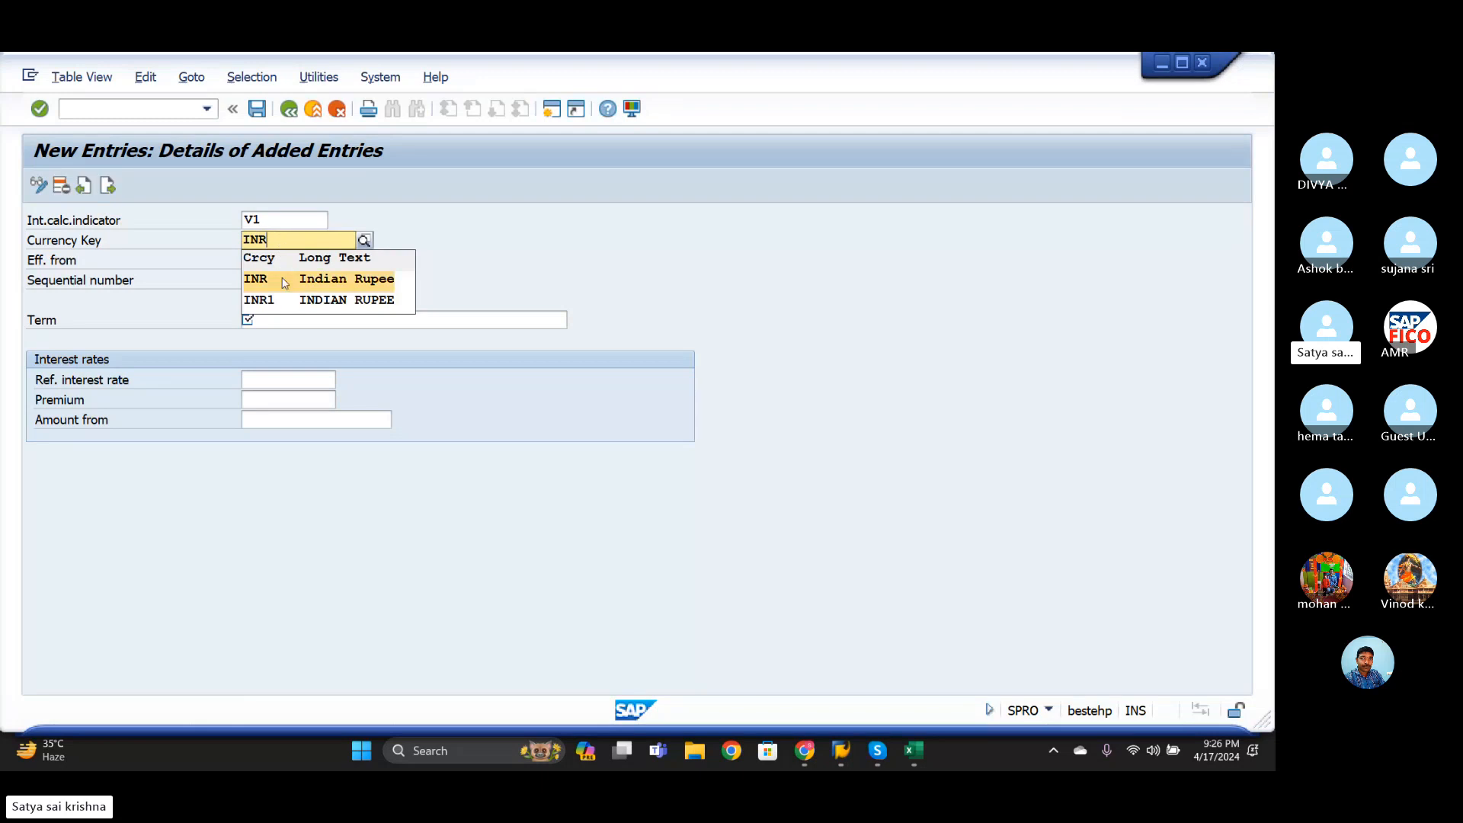
{"action": "left_click", "coordinate": [283, 279]}
{"action": "left_click", "coordinate": [277, 262]}
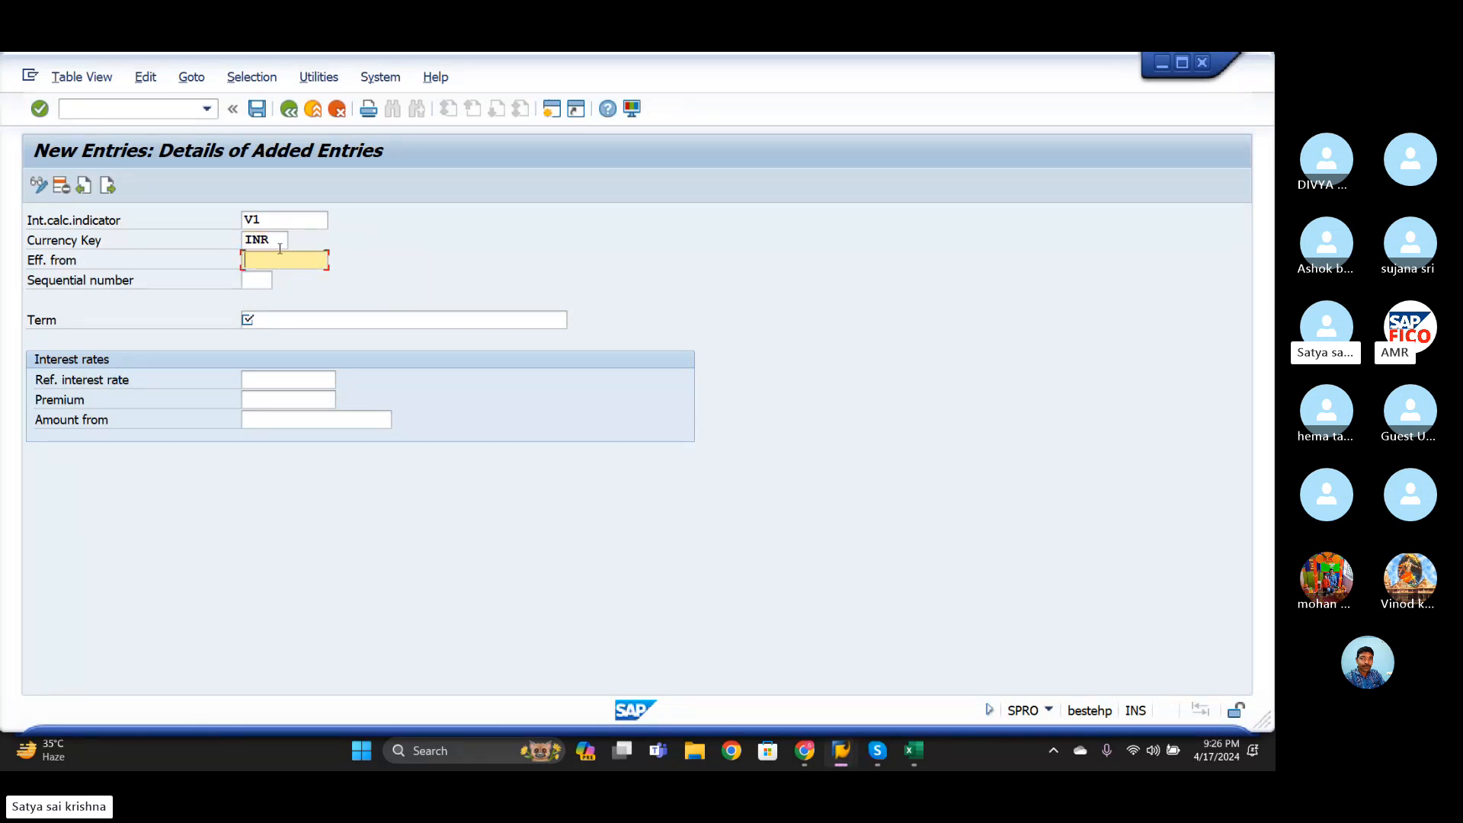
{"action": "type", "text": "01.04.2024"}
{"action": "left_click", "coordinate": [268, 279]}
{"action": "type", "text": "1"}
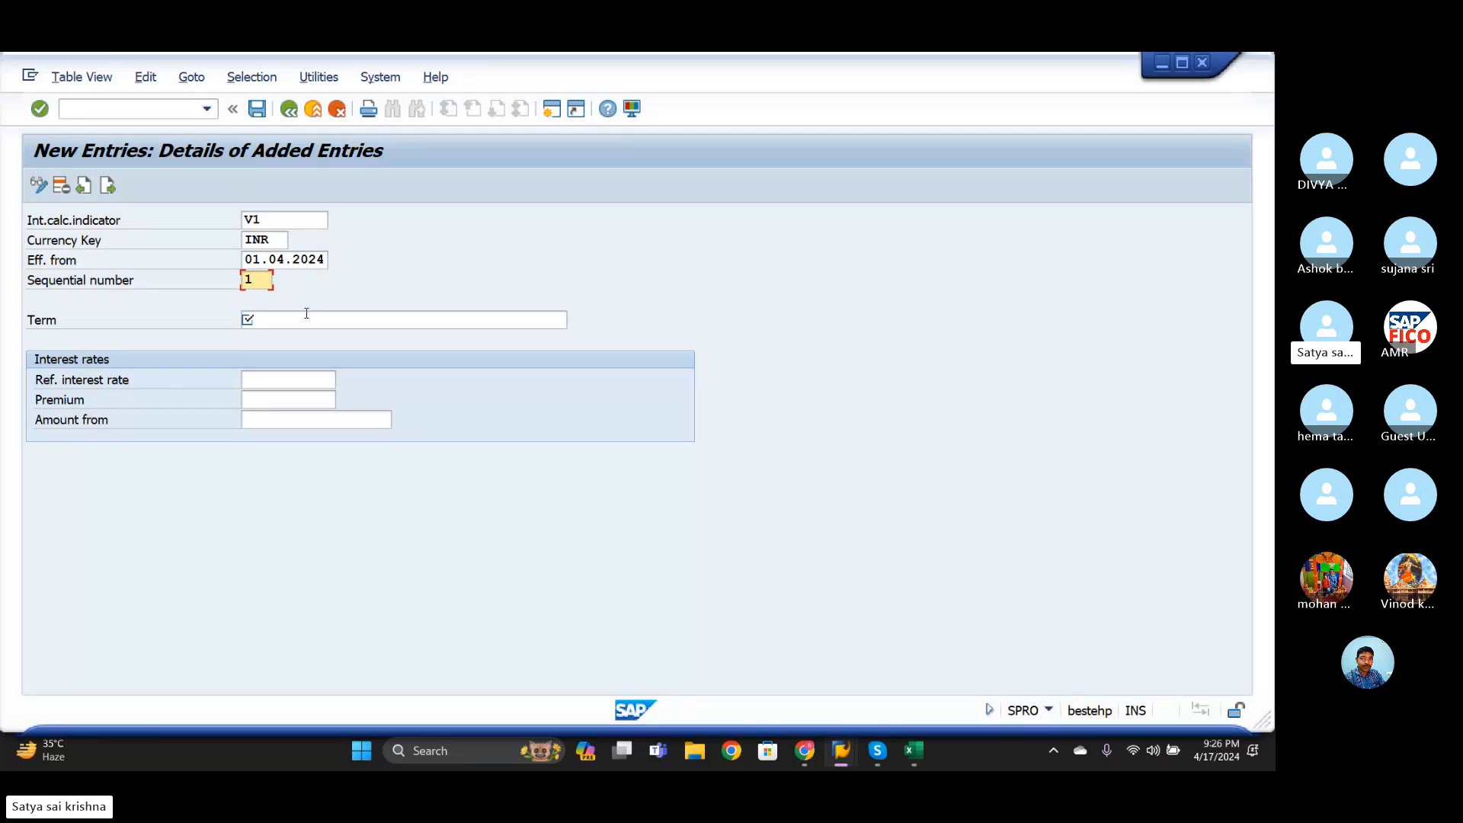
- Choose "Credit interest: balance interest calc." as the term for sequential number 1
{"action": "left_click", "coordinate": [307, 313]}
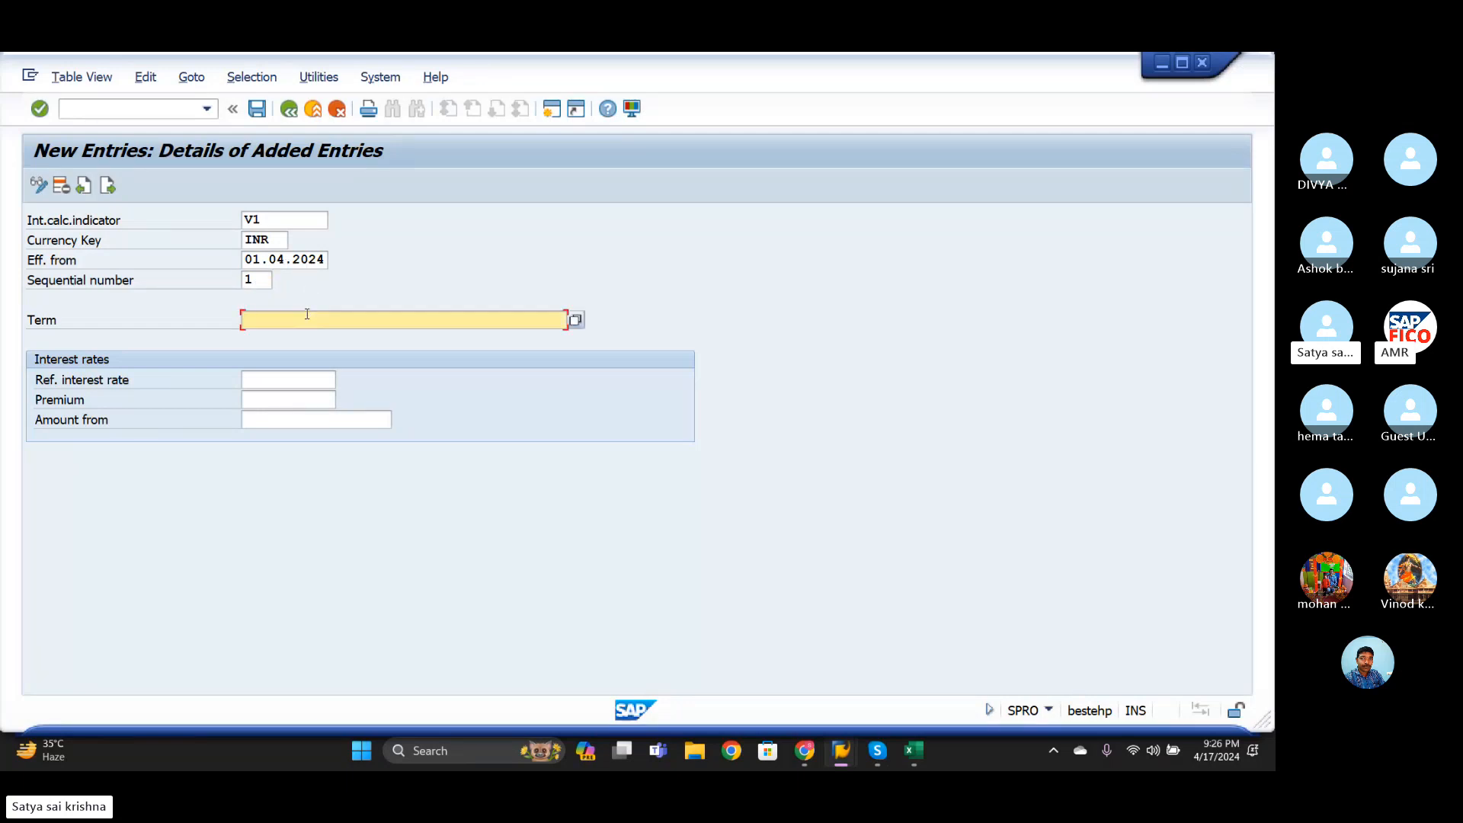
{"action": "left_click", "coordinate": [576, 320]}
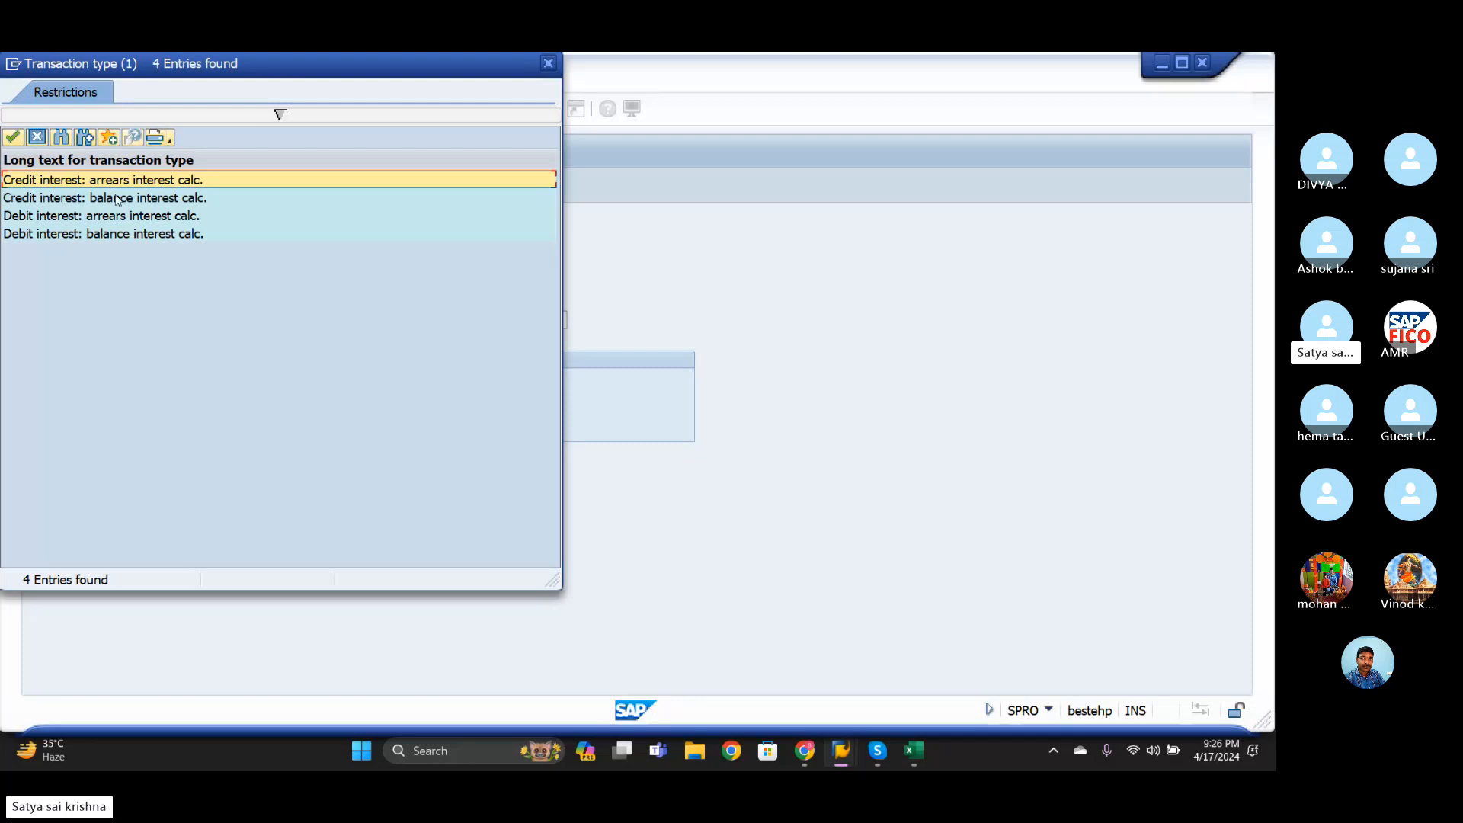
{"action": "left_click", "coordinate": [177, 200]}
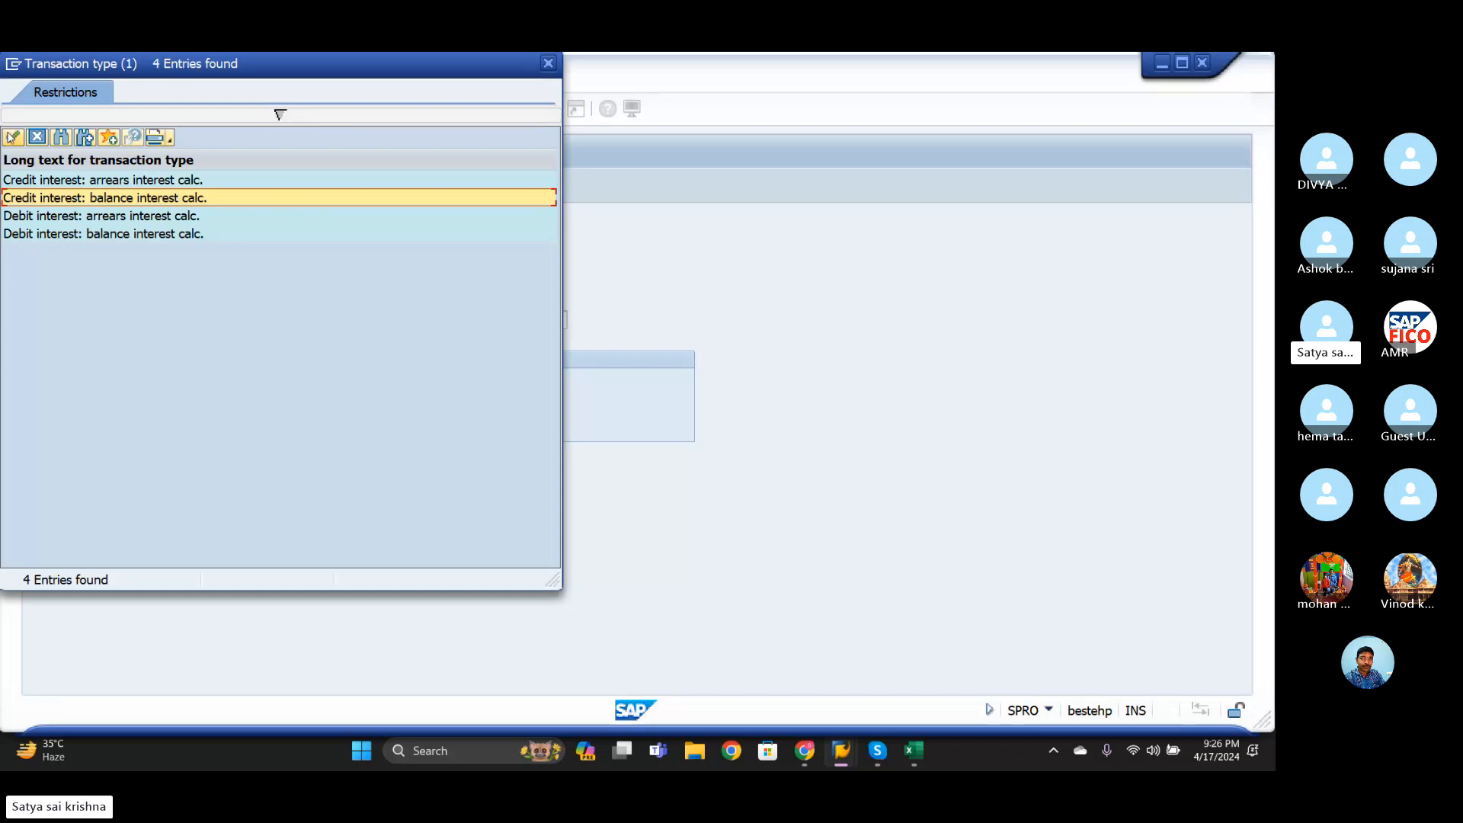
{"action": "left_click", "coordinate": [13, 137]}
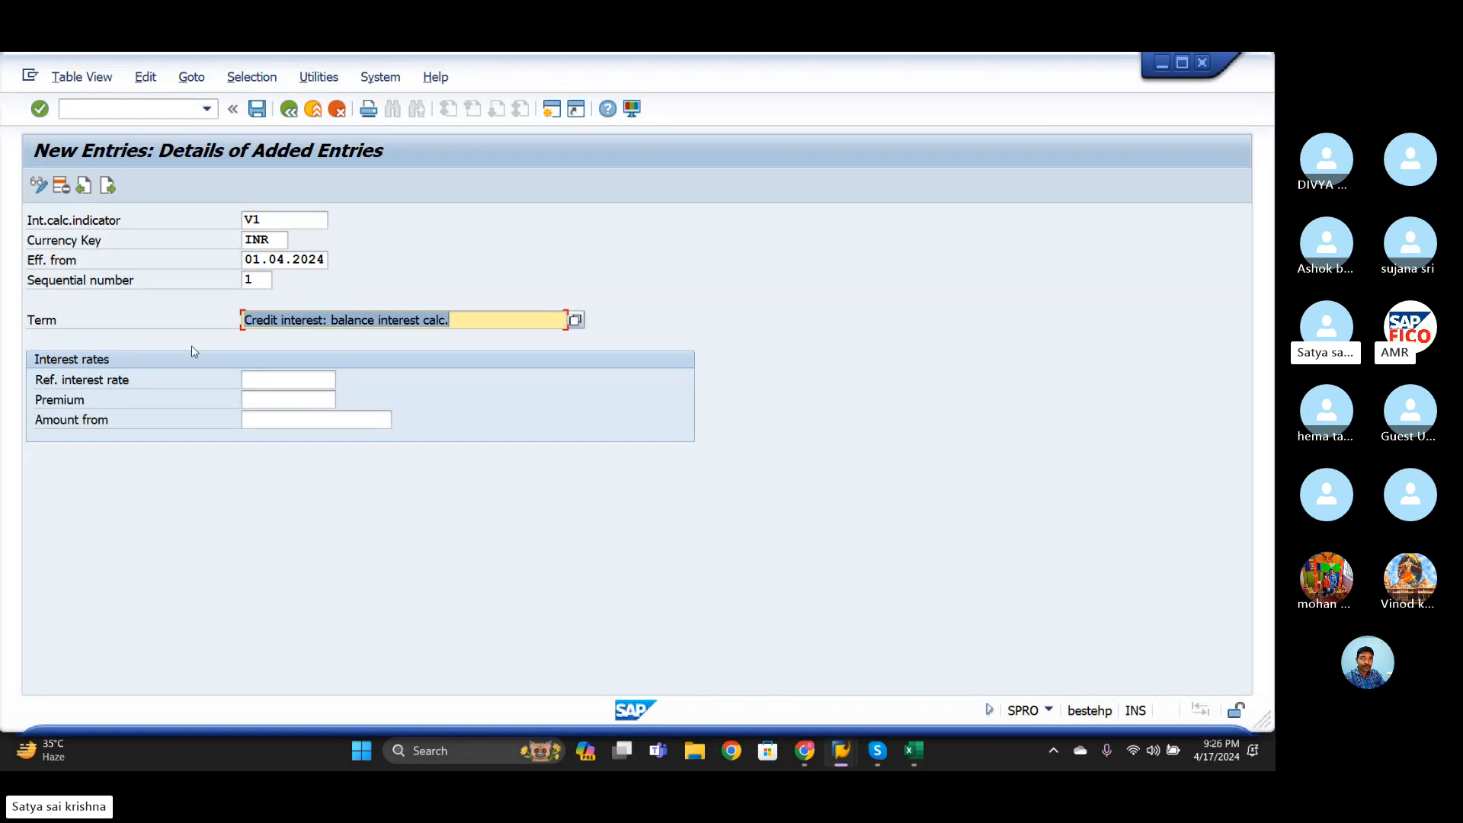
- Look through the available reference interest rates, close the list and assign S1 as the entry's reference interest rate
{"action": "left_click", "coordinate": [304, 377]}
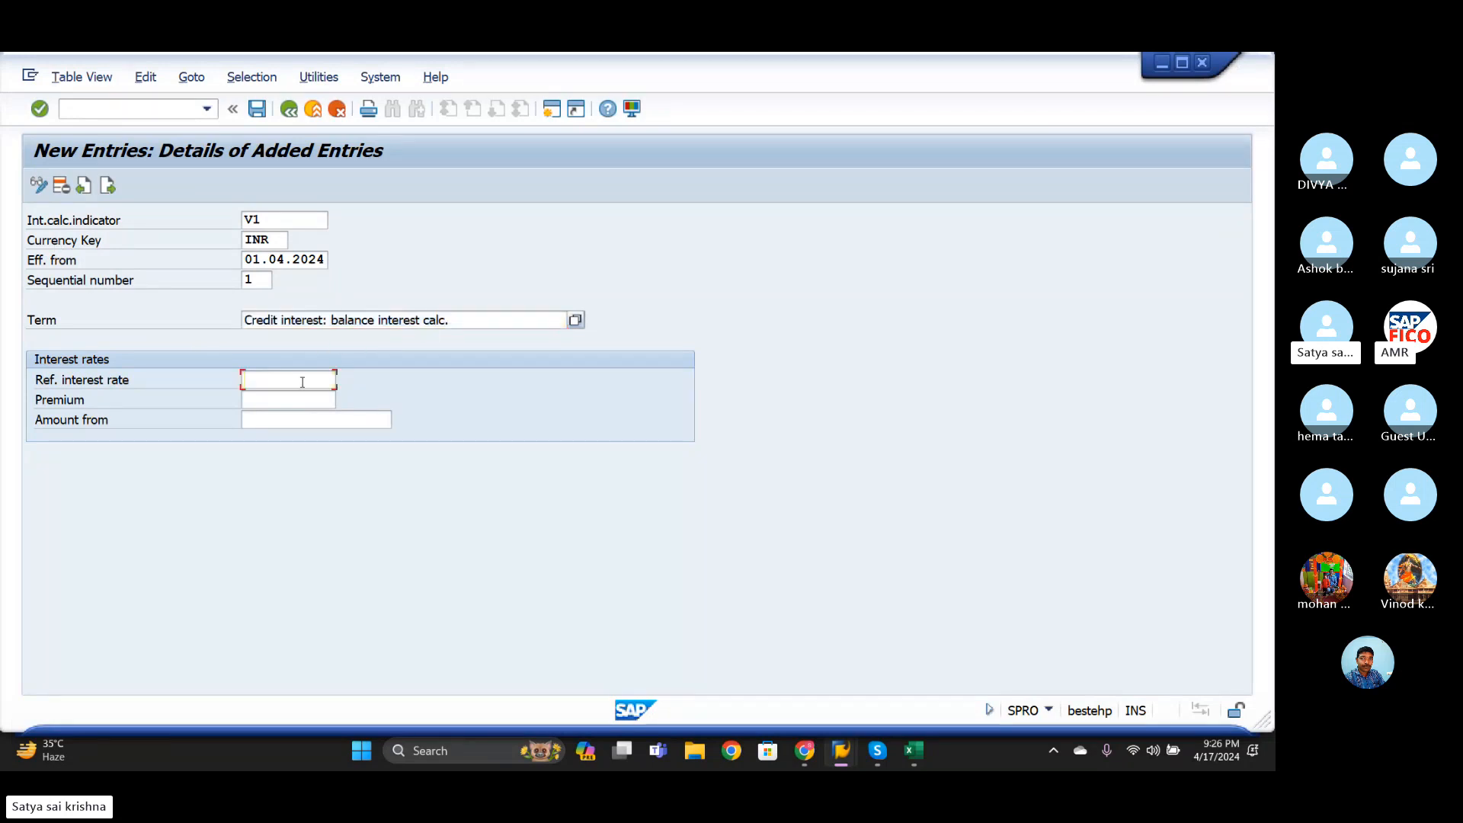
{"action": "left_click", "coordinate": [344, 378]}
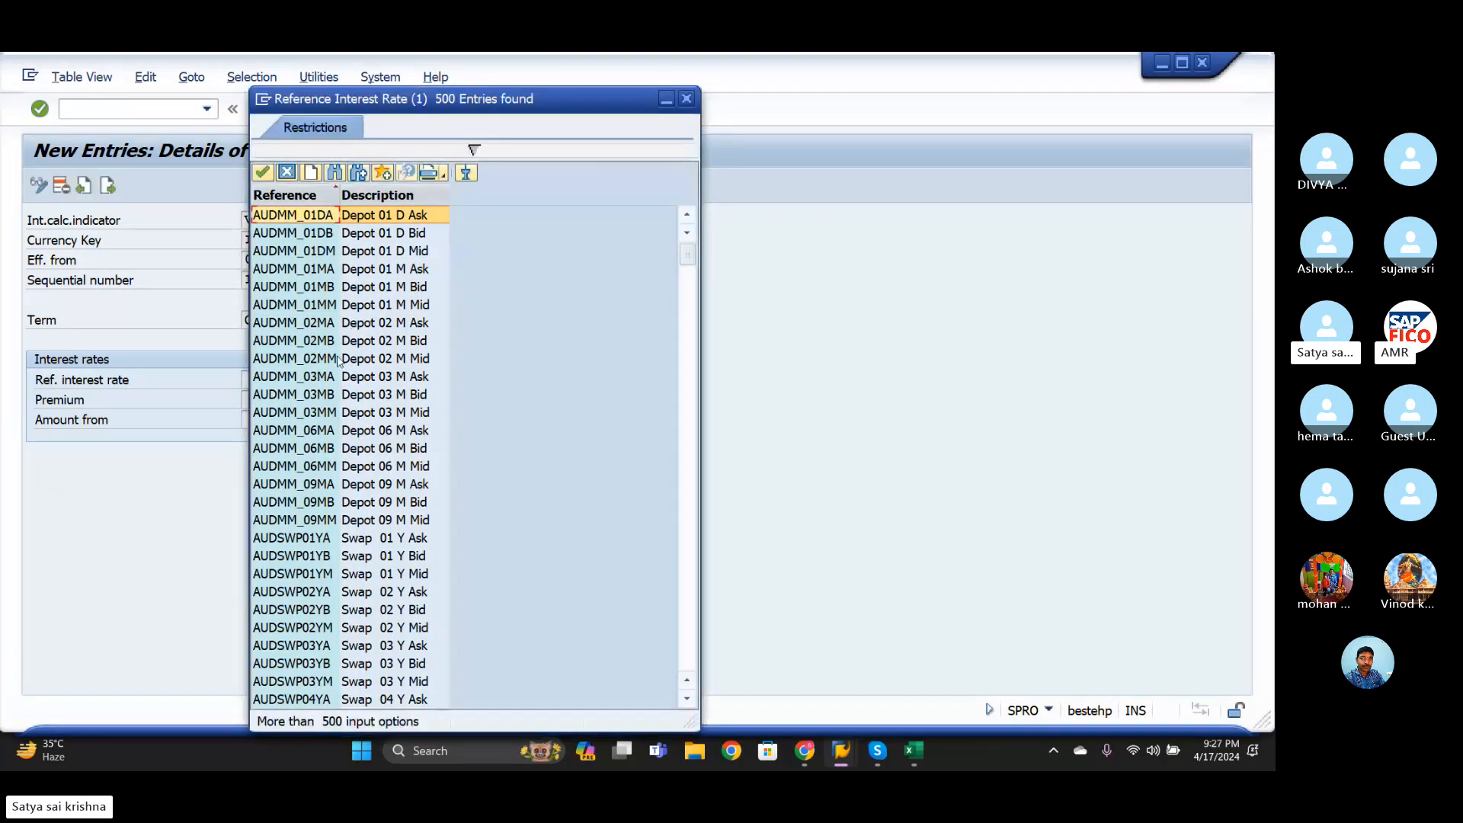
{"action": "scroll", "coordinate": [339, 361], "scroll_direction": "down", "scroll_amount": 15}
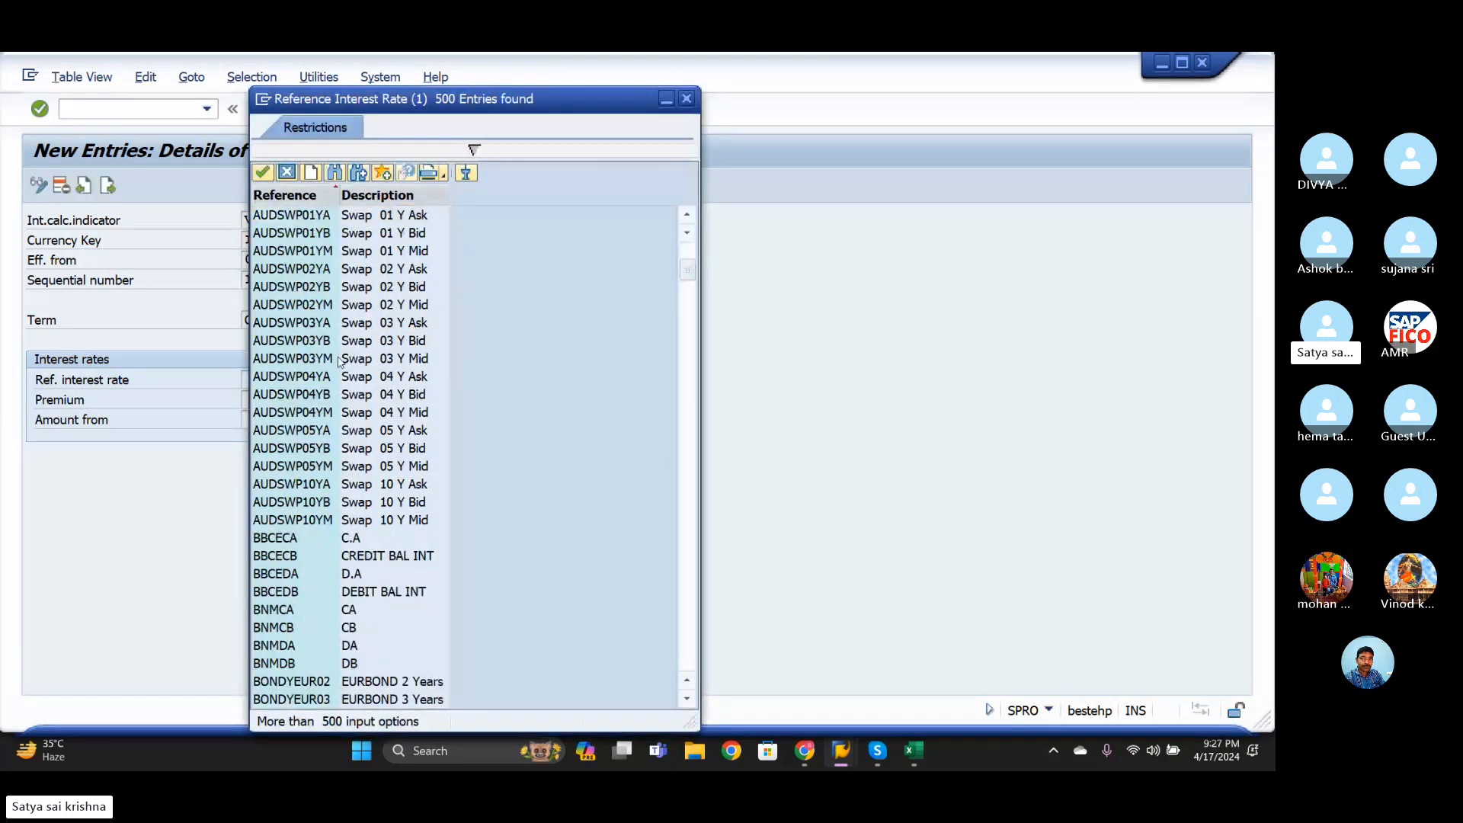
{"action": "left_click", "coordinate": [685, 98]}
{"action": "left_click", "coordinate": [277, 381]}
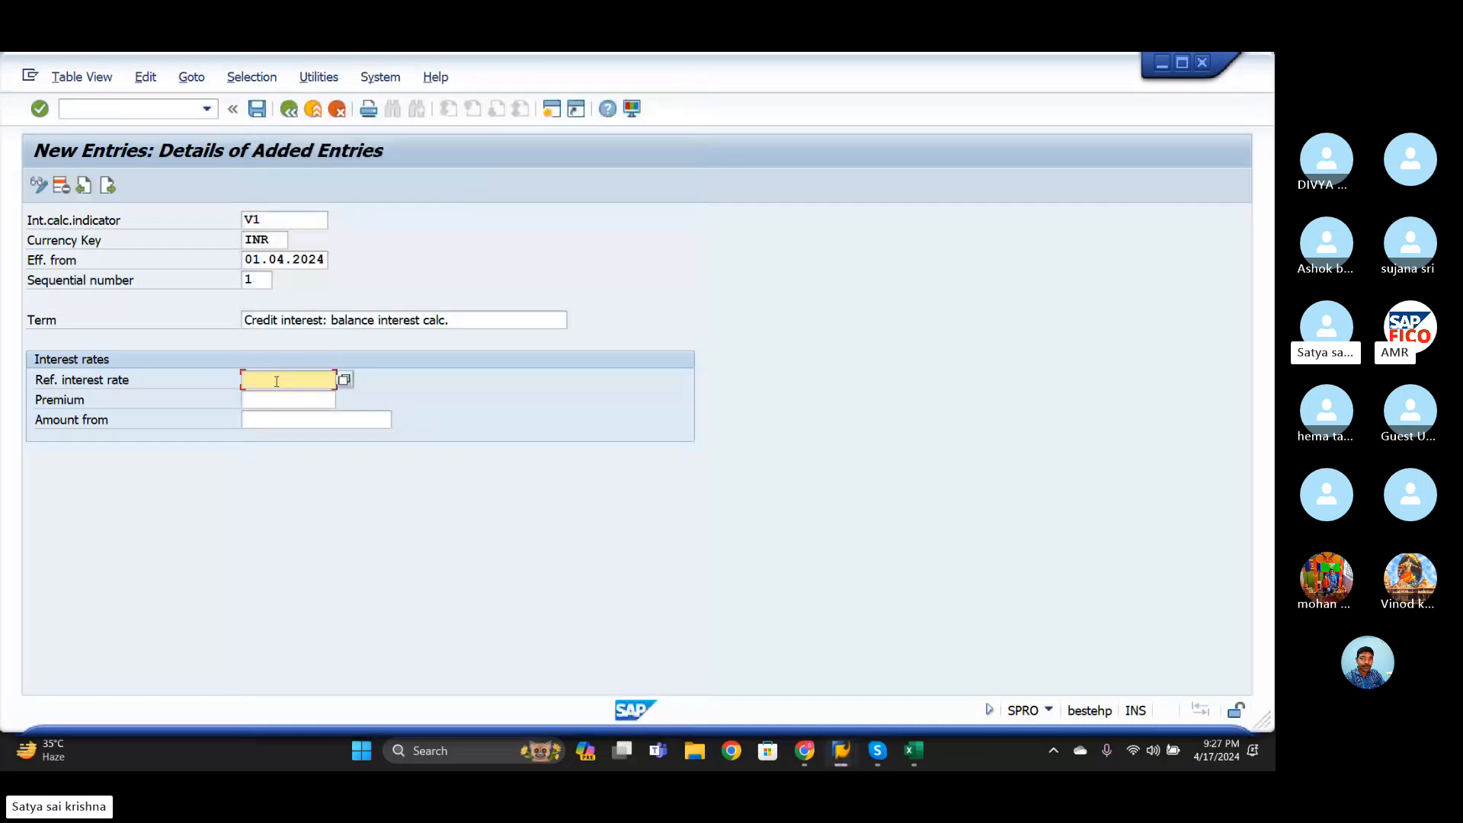
{"action": "type", "text": "S1"}
{"action": "left_click", "coordinate": [290, 399]}
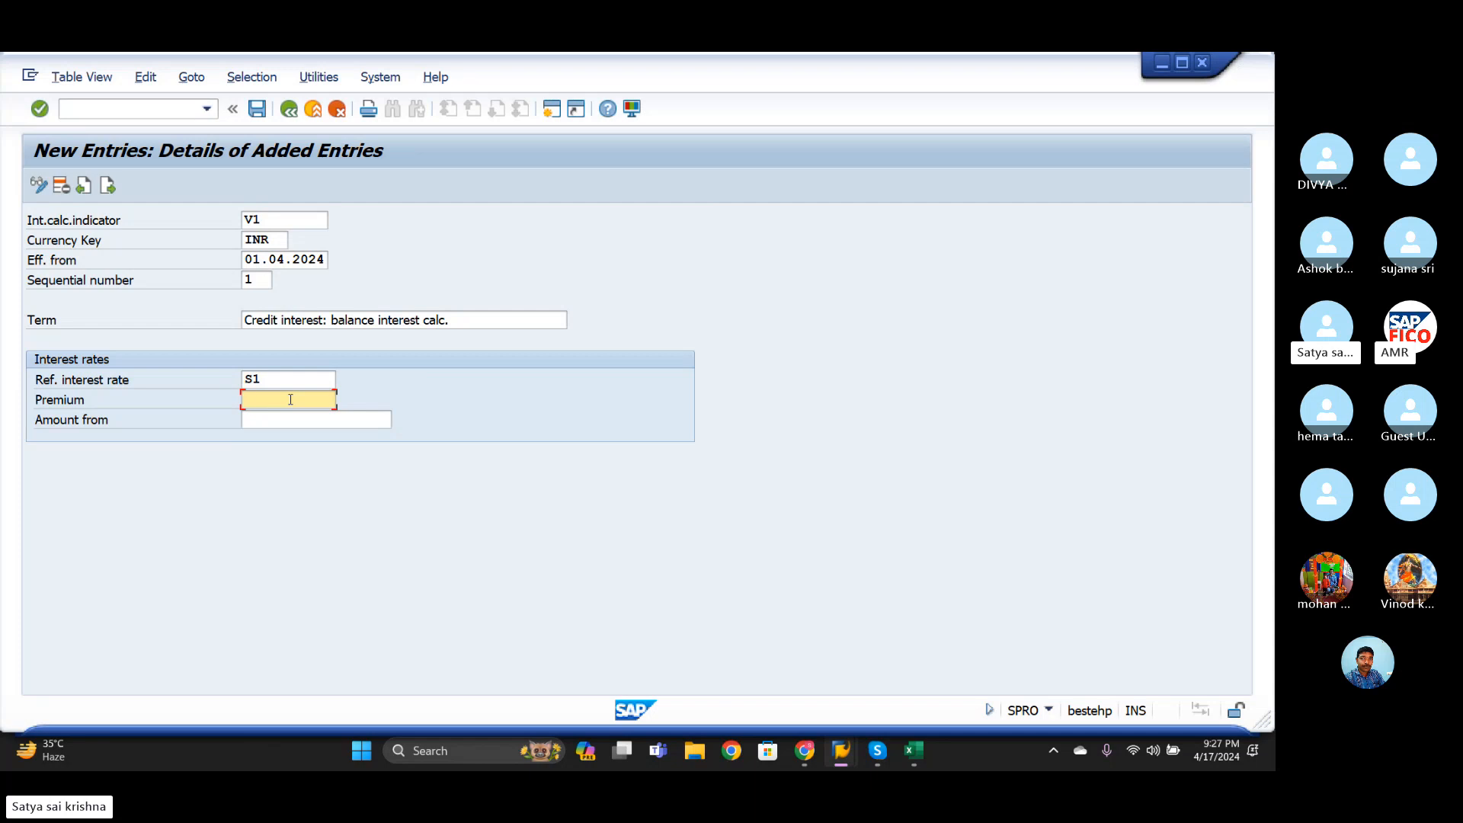
- Add a second entry with interest calculation indicator V1, currency INR, effective-from date 01.04.2024 and sequential number 2
{"action": "left_click", "coordinate": [108, 185]}
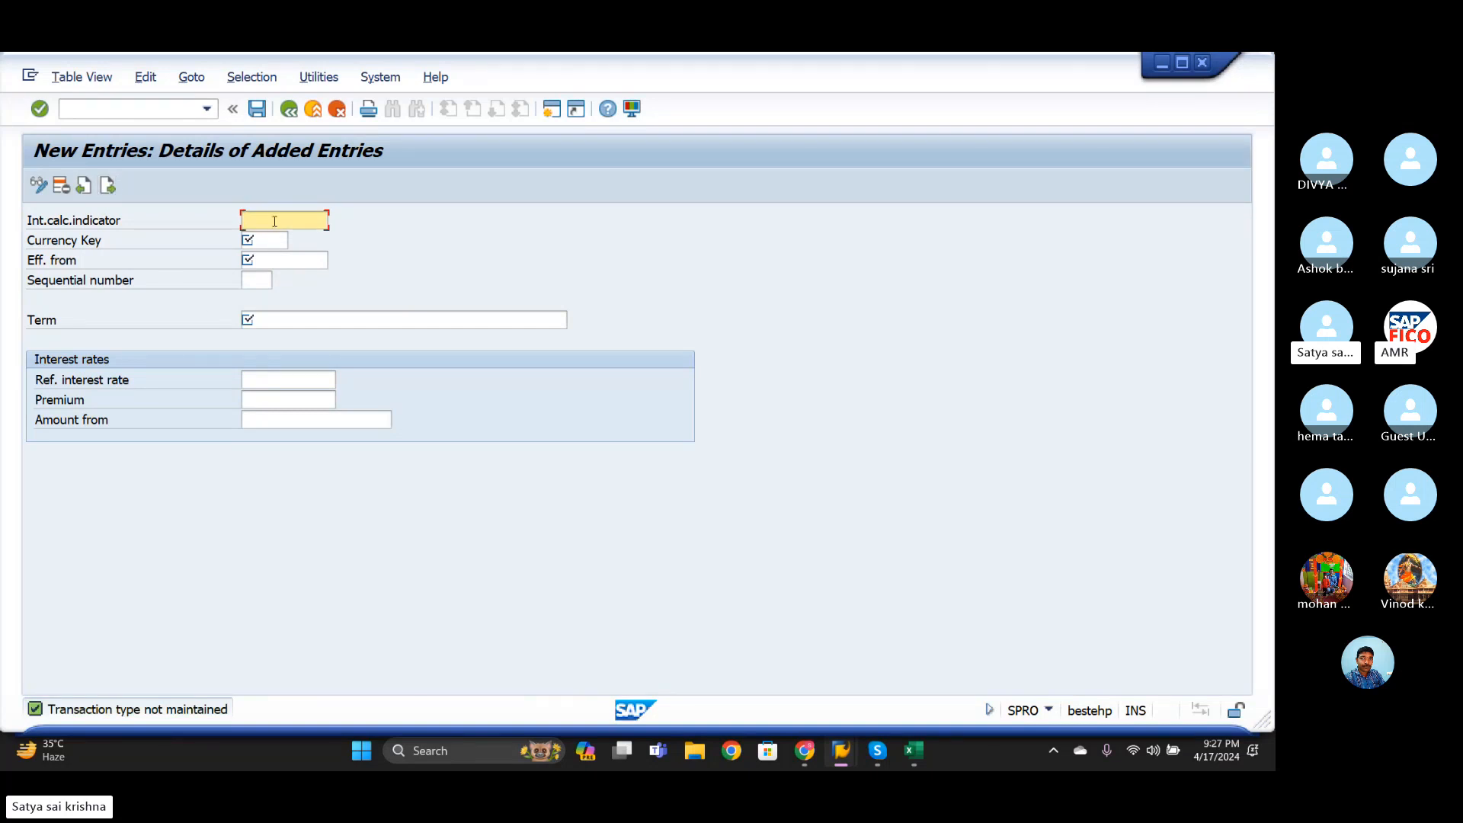
{"action": "type", "text": "V1"}
{"action": "left_click", "coordinate": [278, 241]}
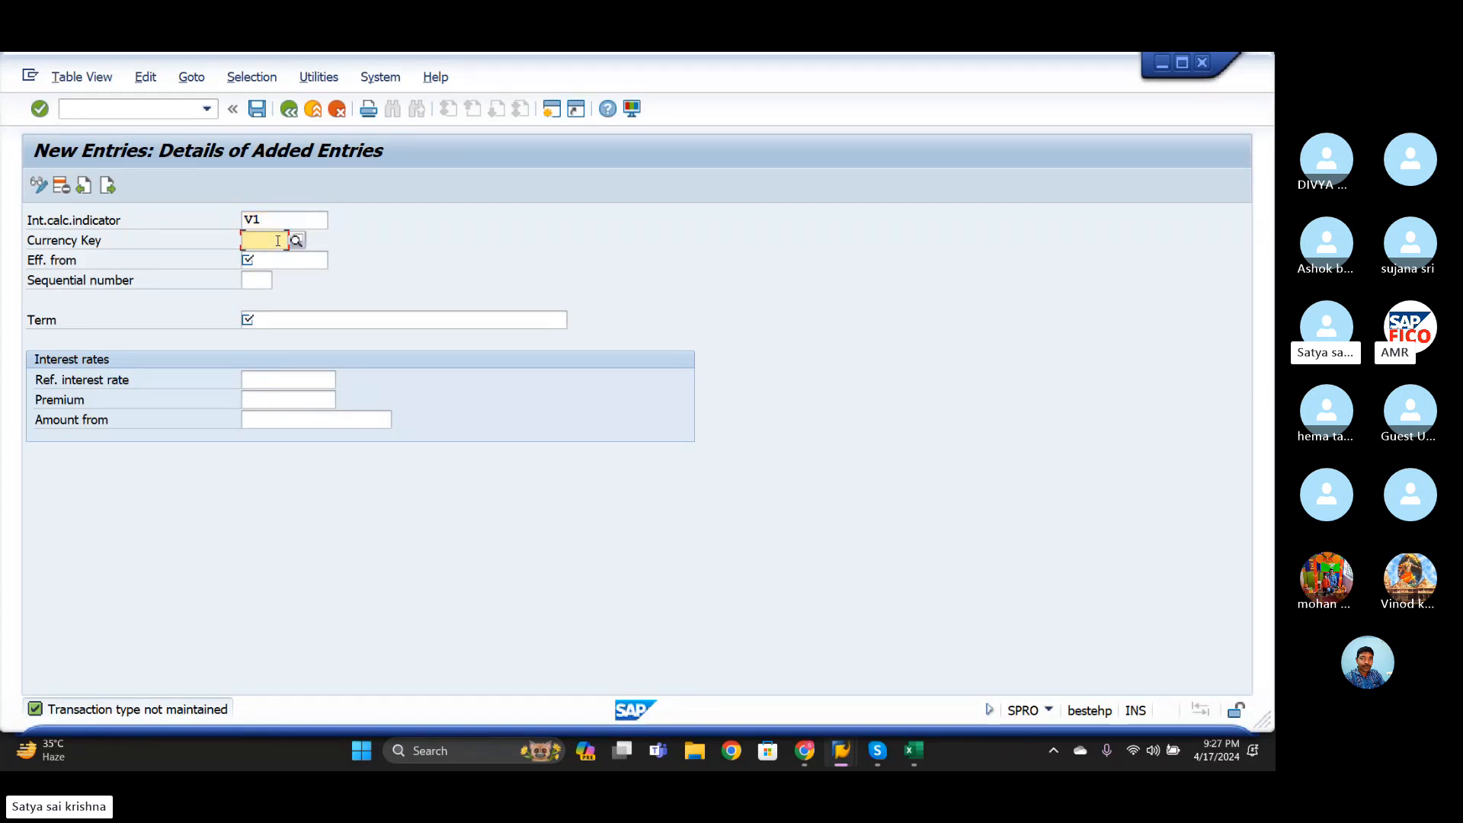
{"action": "type", "text": "INR"}
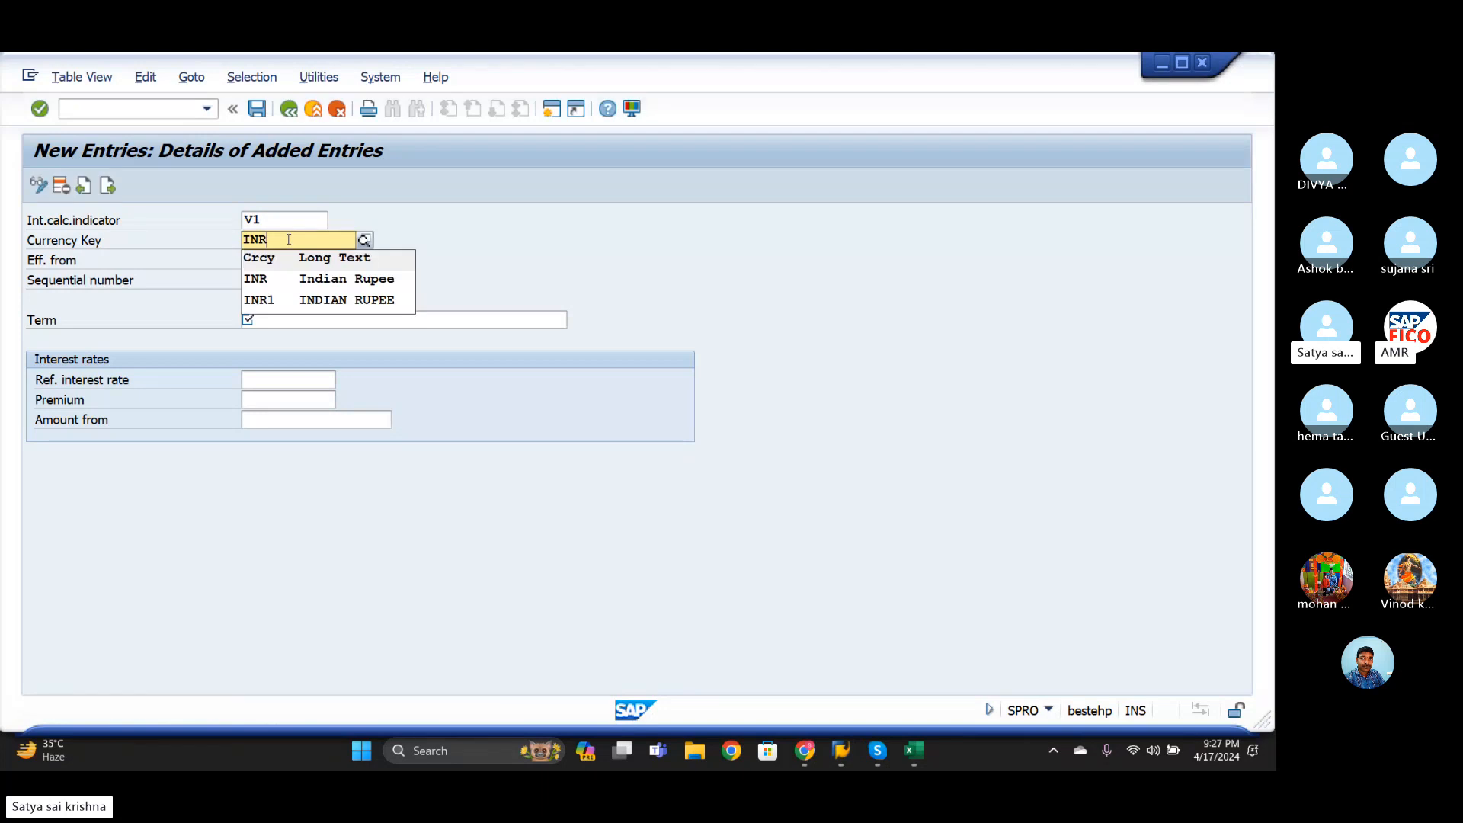
{"action": "left_click", "coordinate": [277, 286]}
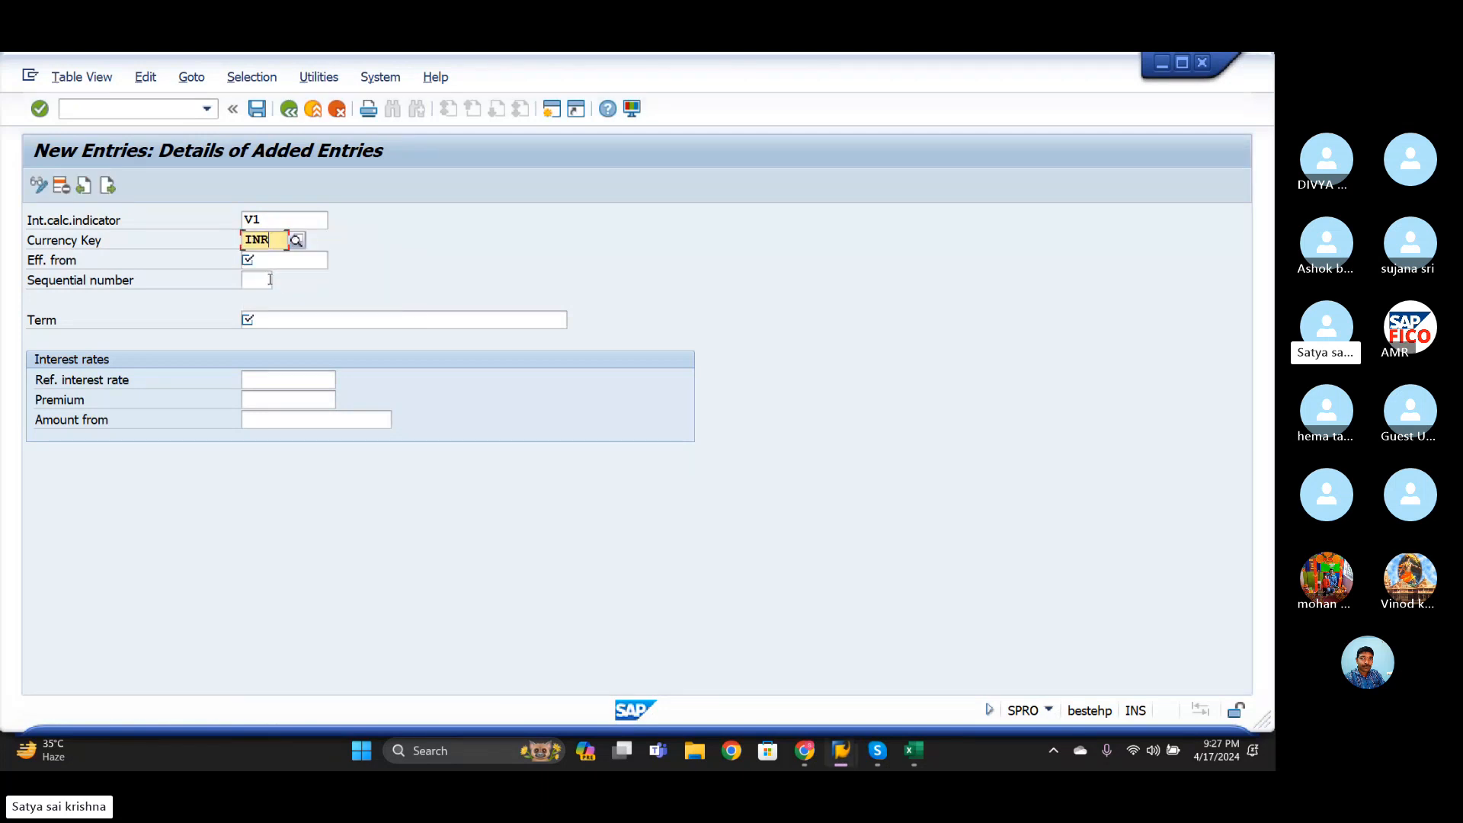
{"action": "left_click", "coordinate": [272, 265]}
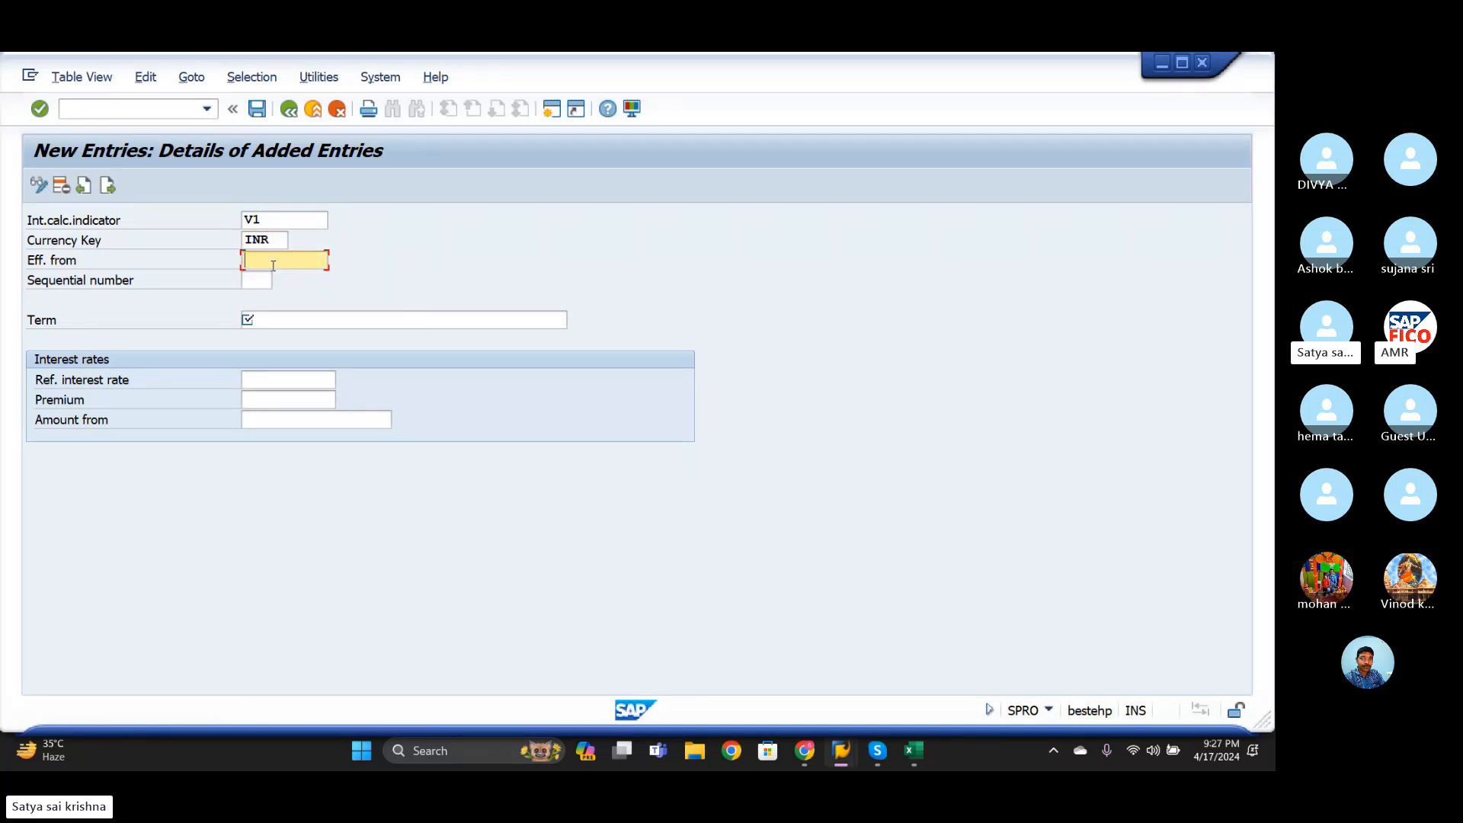
{"action": "type", "text": "01"}
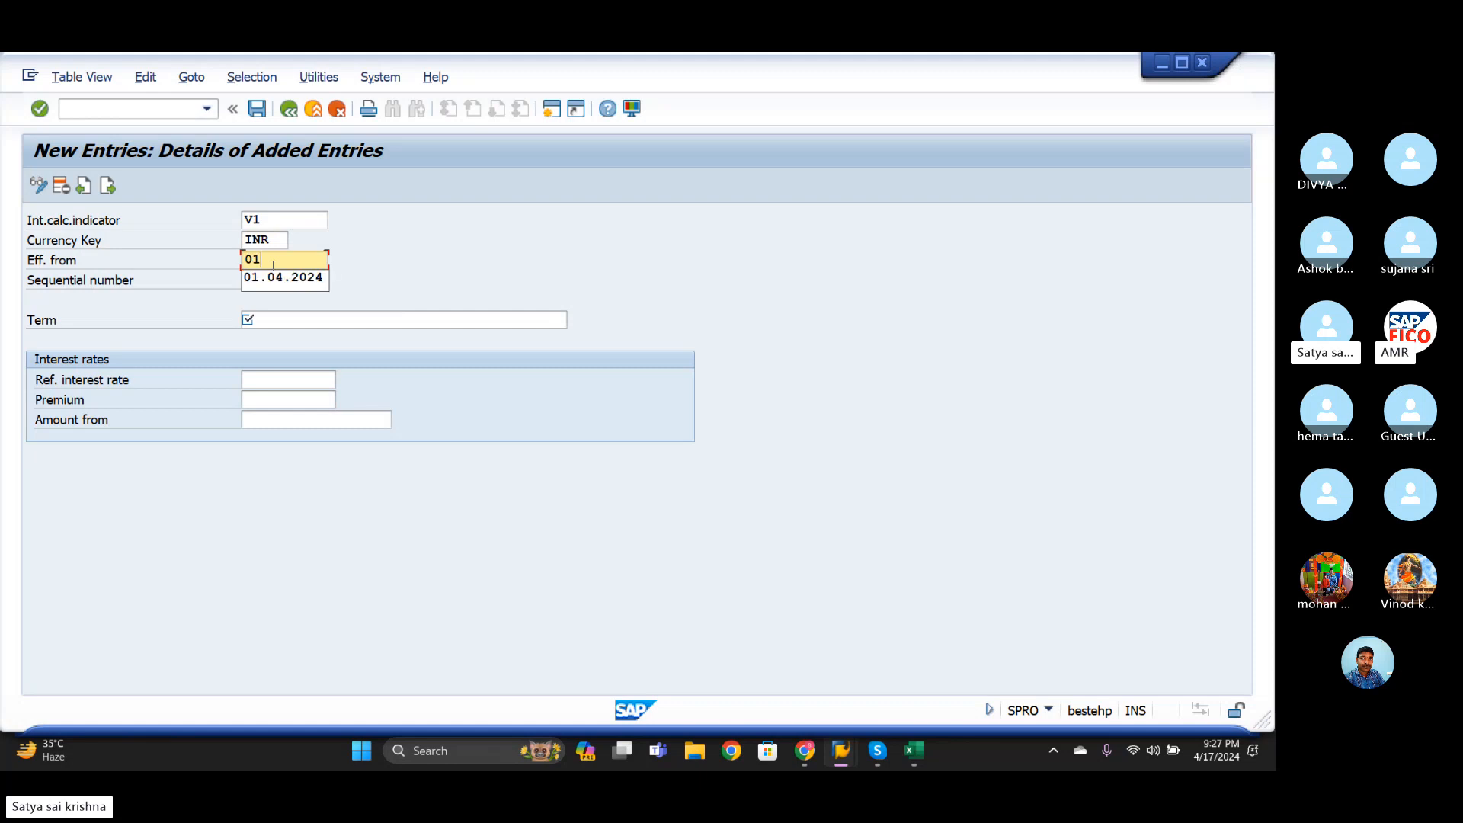
{"action": "left_click", "coordinate": [272, 277]}
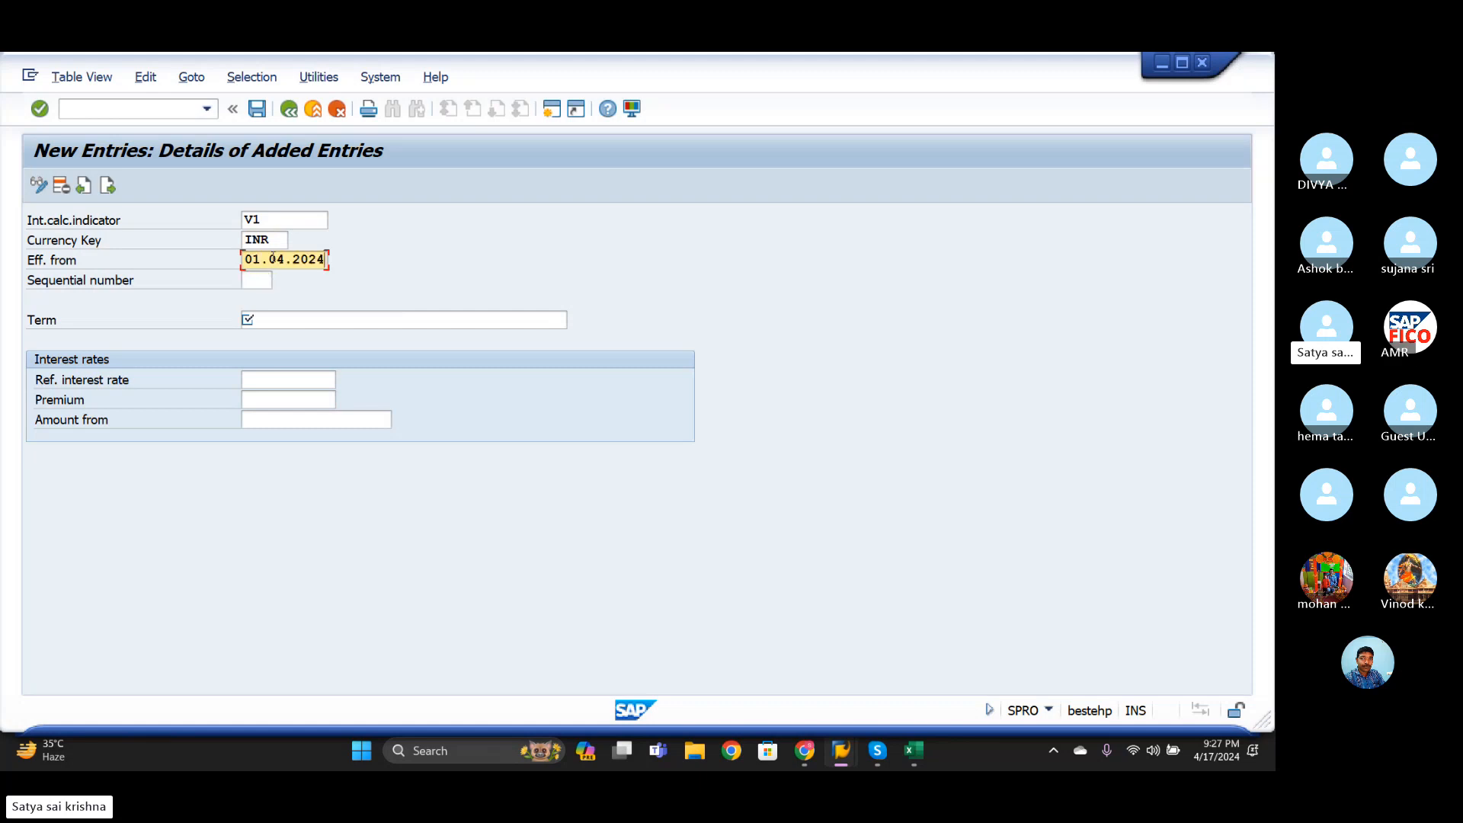
{"action": "left_click", "coordinate": [270, 278]}
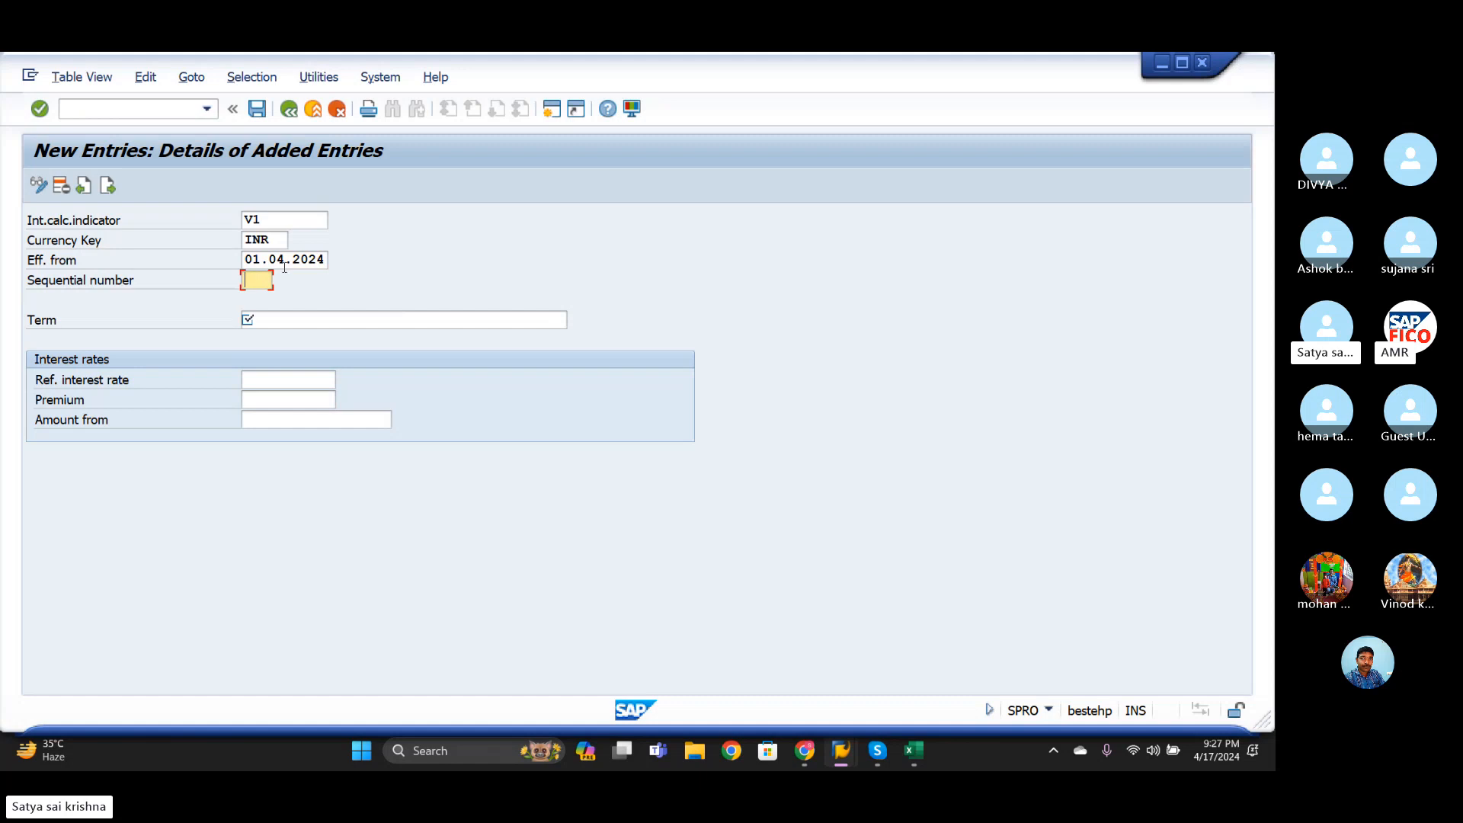
{"action": "type", "text": "1"}
{"action": "key", "text": "BackSpace"}
{"action": "type", "text": "2"}
- Set the term of the sequential number 2 entry to "Credit interest: balance interest calc."
{"action": "left_click", "coordinate": [340, 316]}
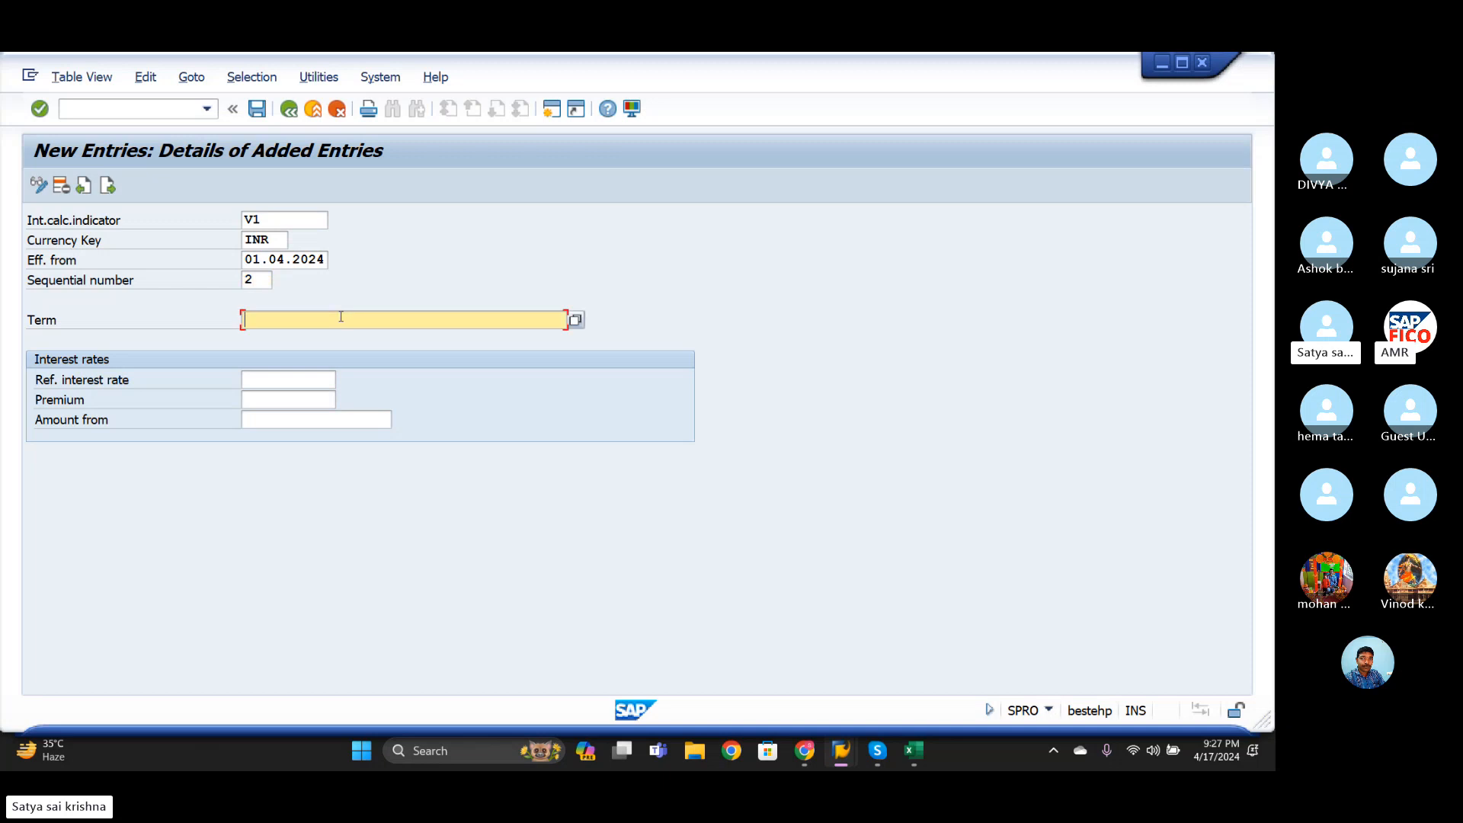
{"action": "left_click", "coordinate": [575, 321]}
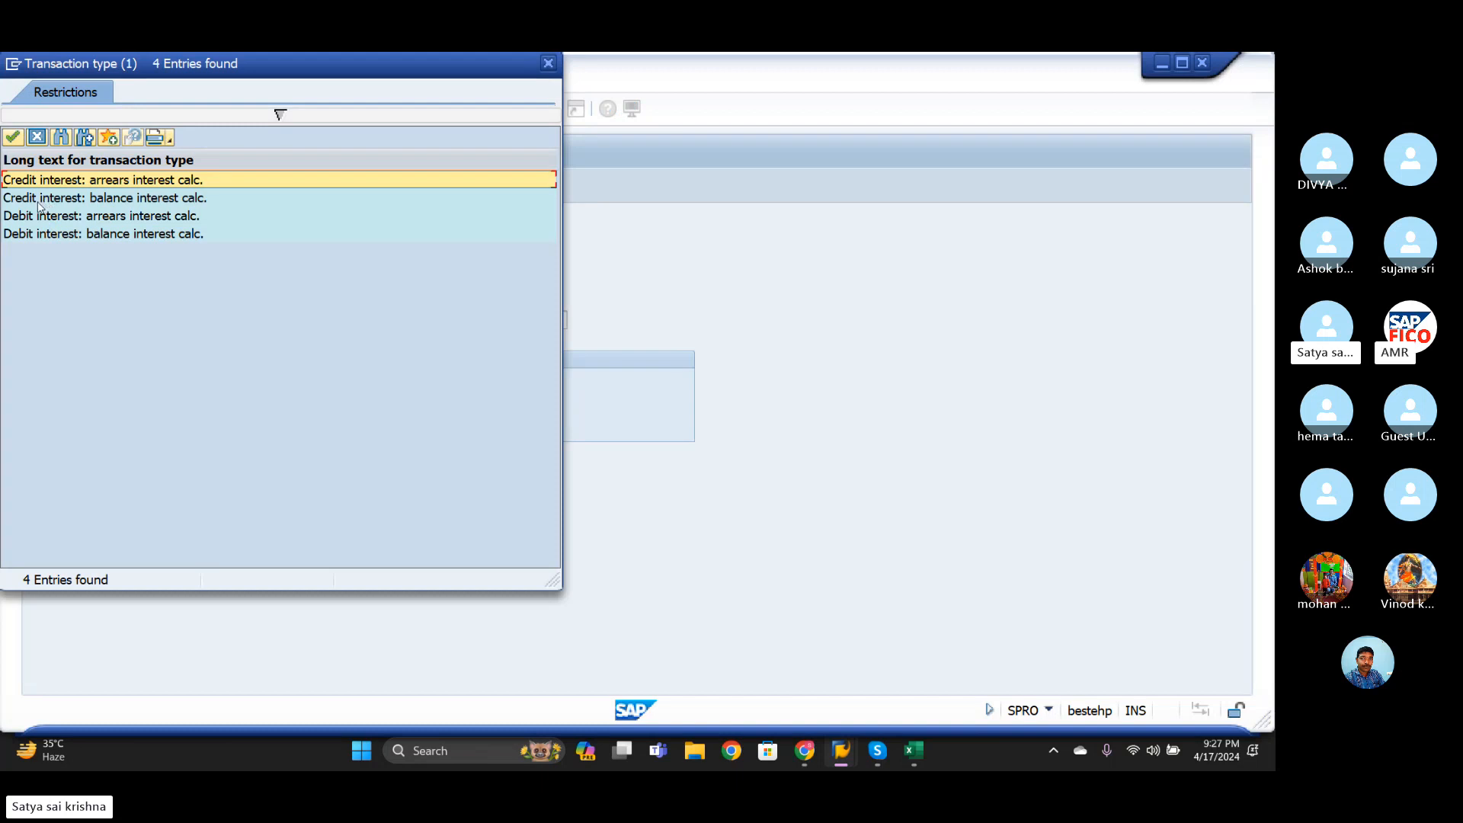
{"action": "left_click", "coordinate": [40, 199]}
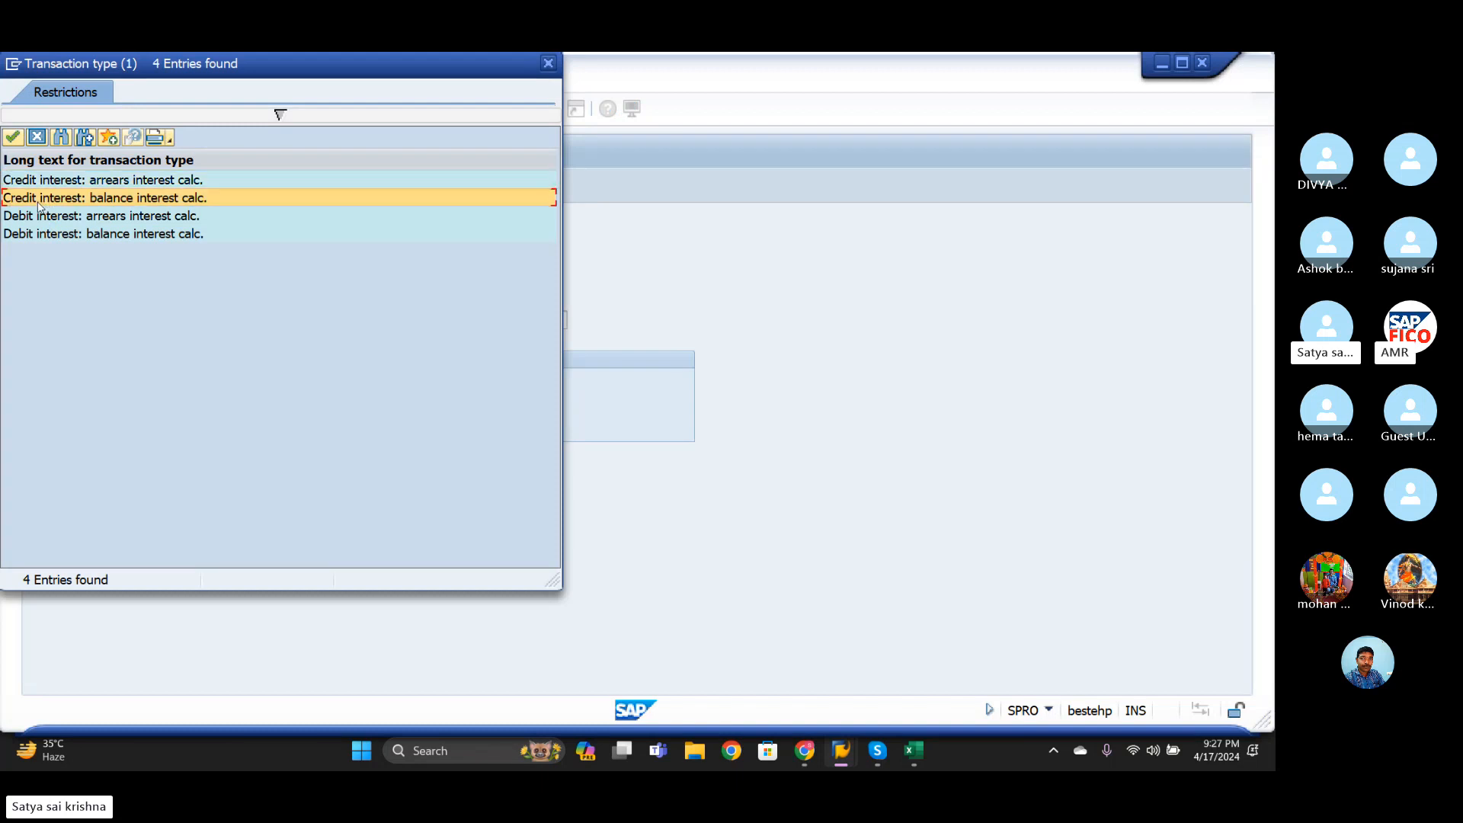
{"action": "left_click", "coordinate": [12, 138]}
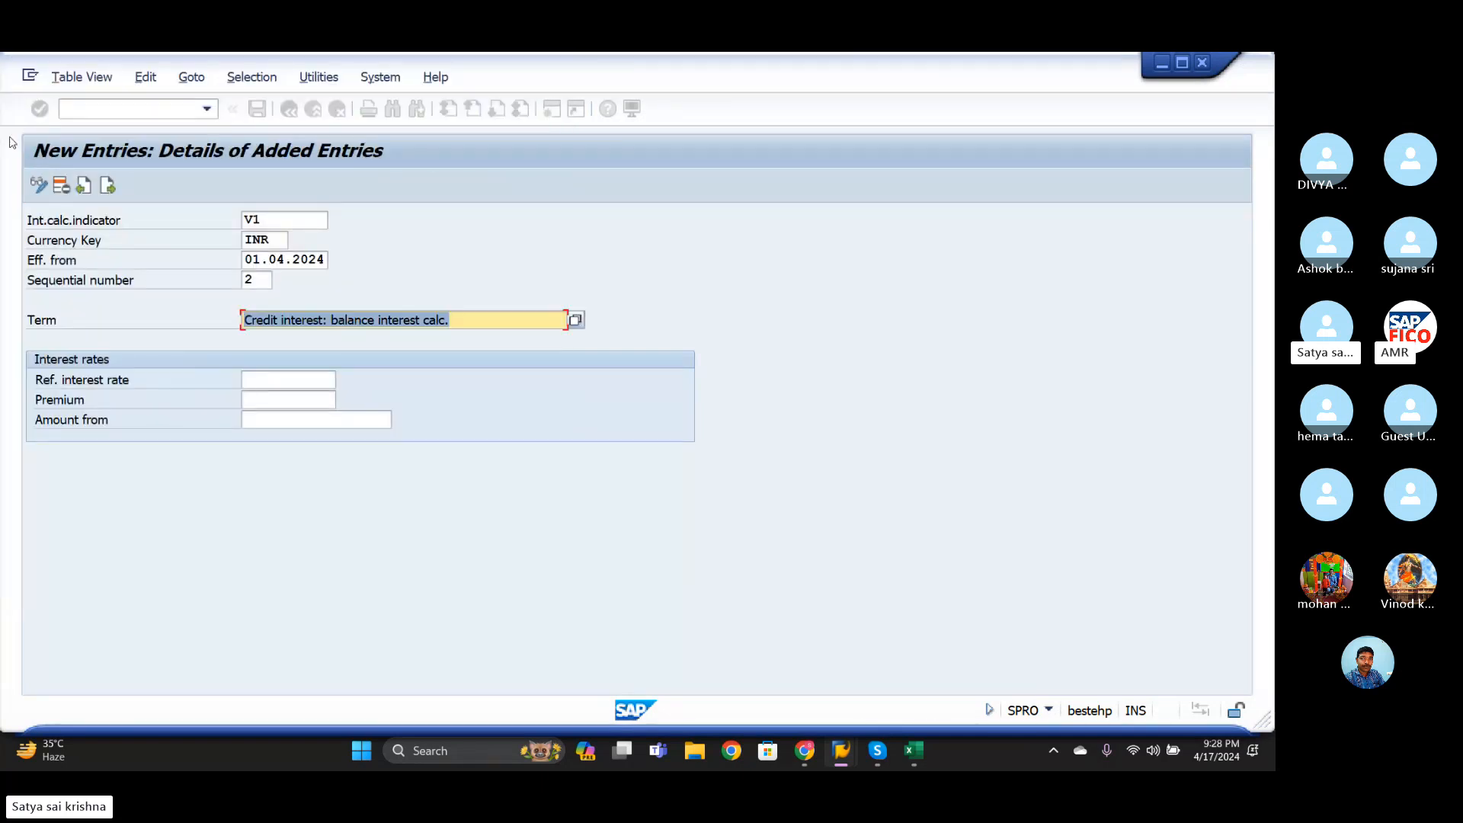
- Check the noted reference rates in the Int T-codes Excel workbook, return to SAP and set the second entry's reference interest rate to S2
{"action": "left_click", "coordinate": [266, 381]}
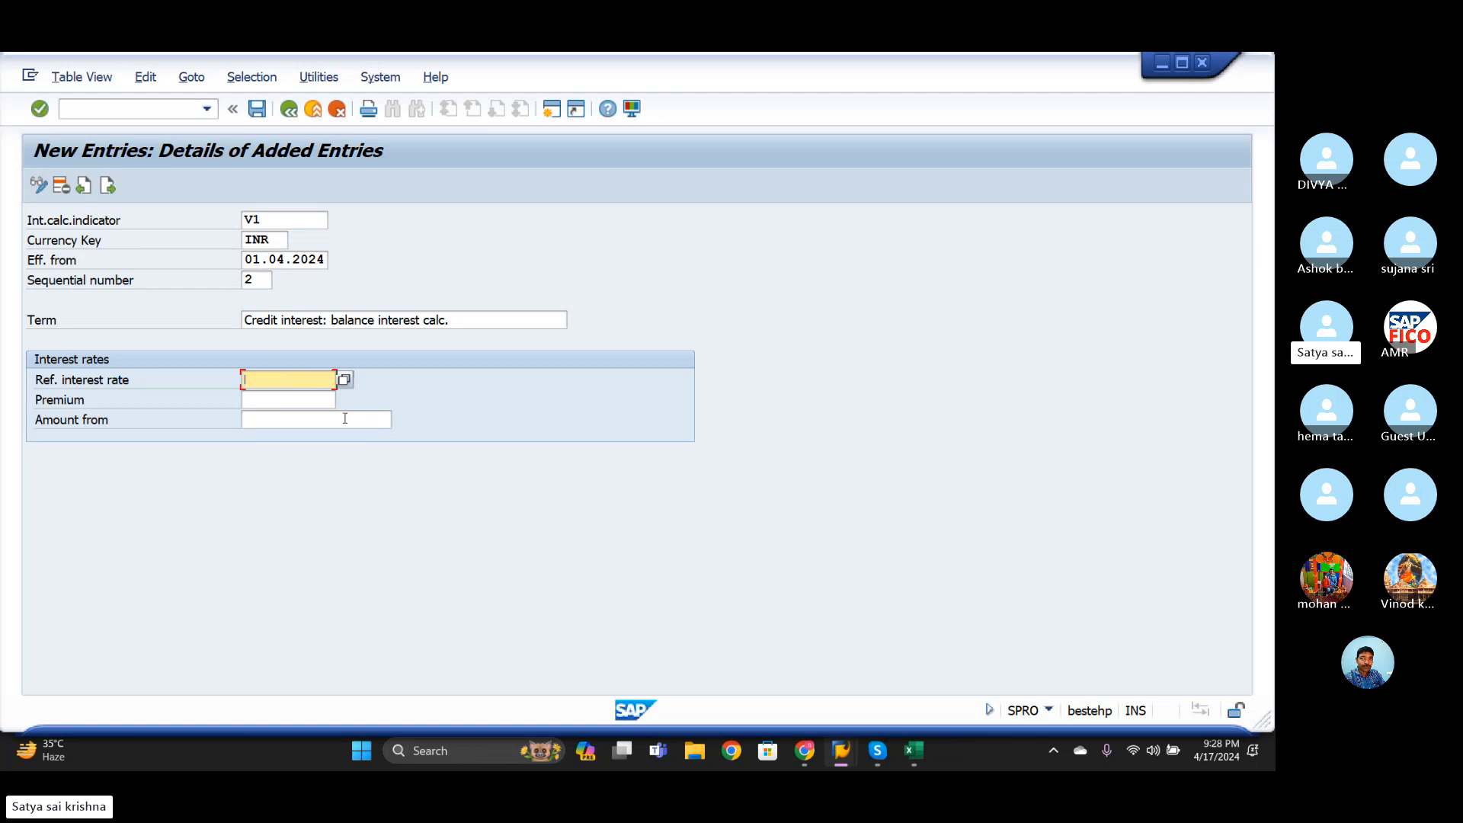
{"action": "left_click", "coordinate": [907, 749]}
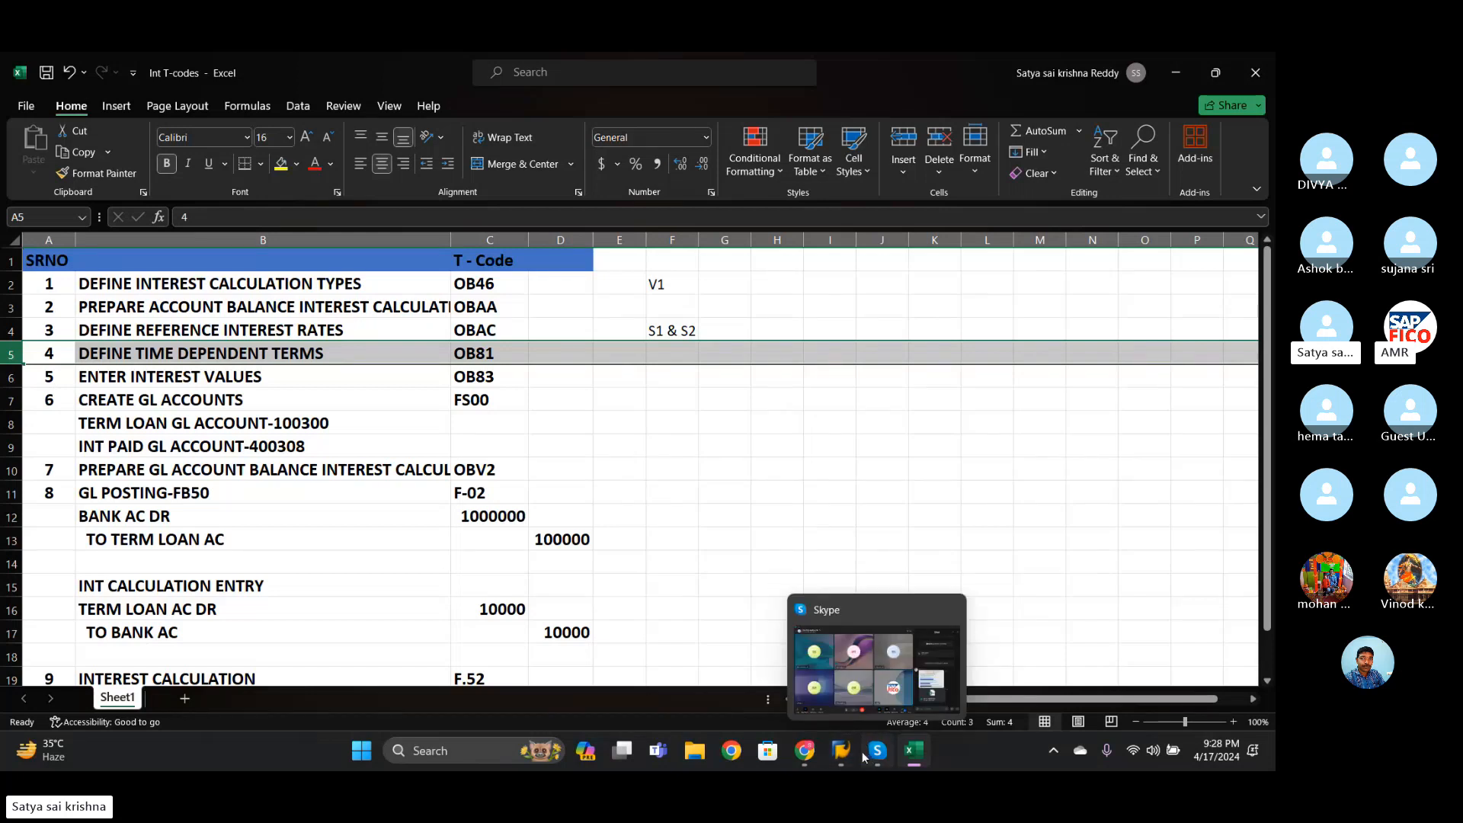
{"action": "mouse_move", "coordinate": [841, 751]}
{"action": "left_click", "coordinate": [851, 669]}
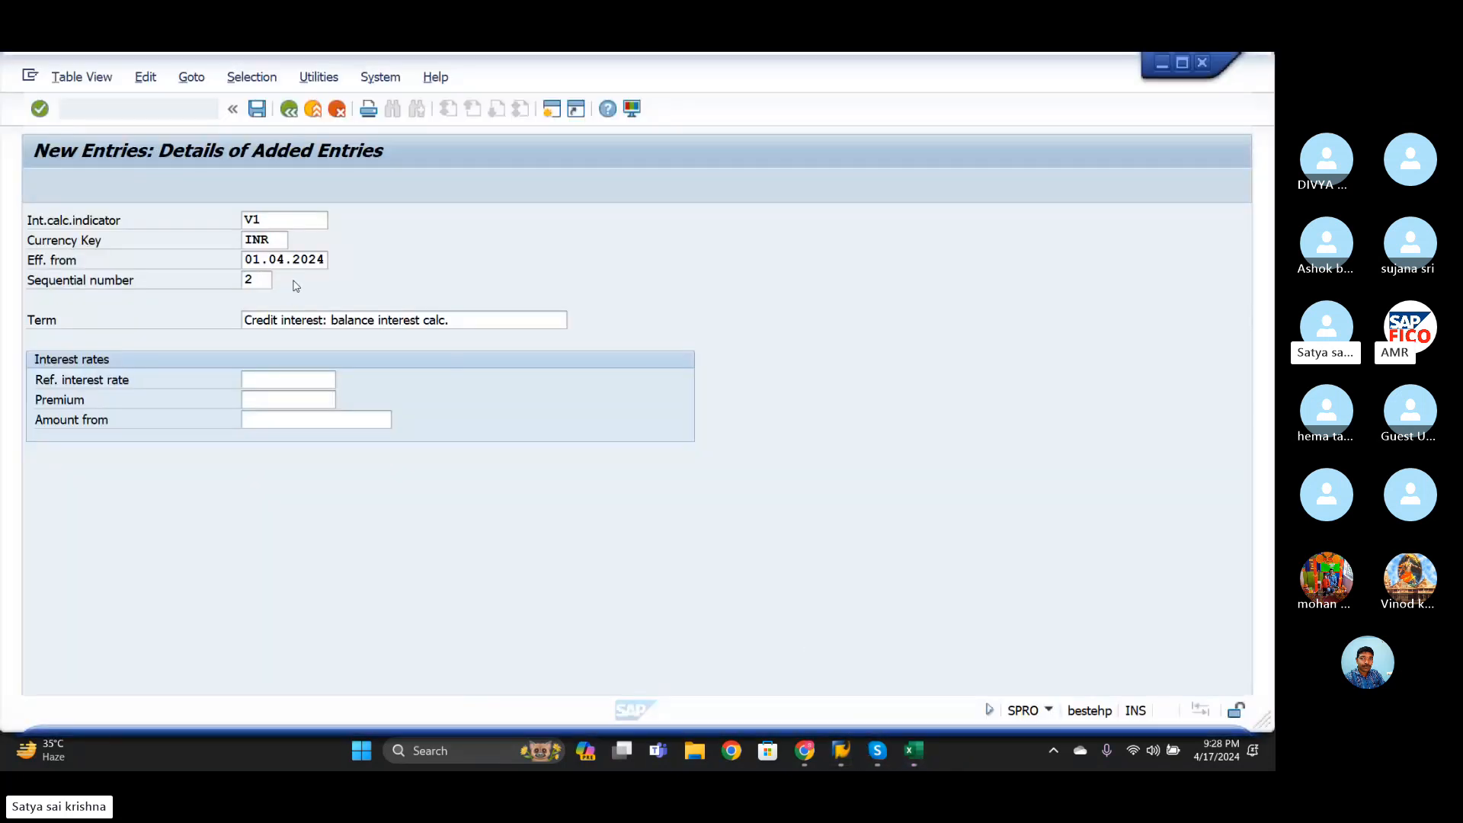
{"action": "left_click", "coordinate": [300, 379]}
{"action": "type", "text": "S2"}
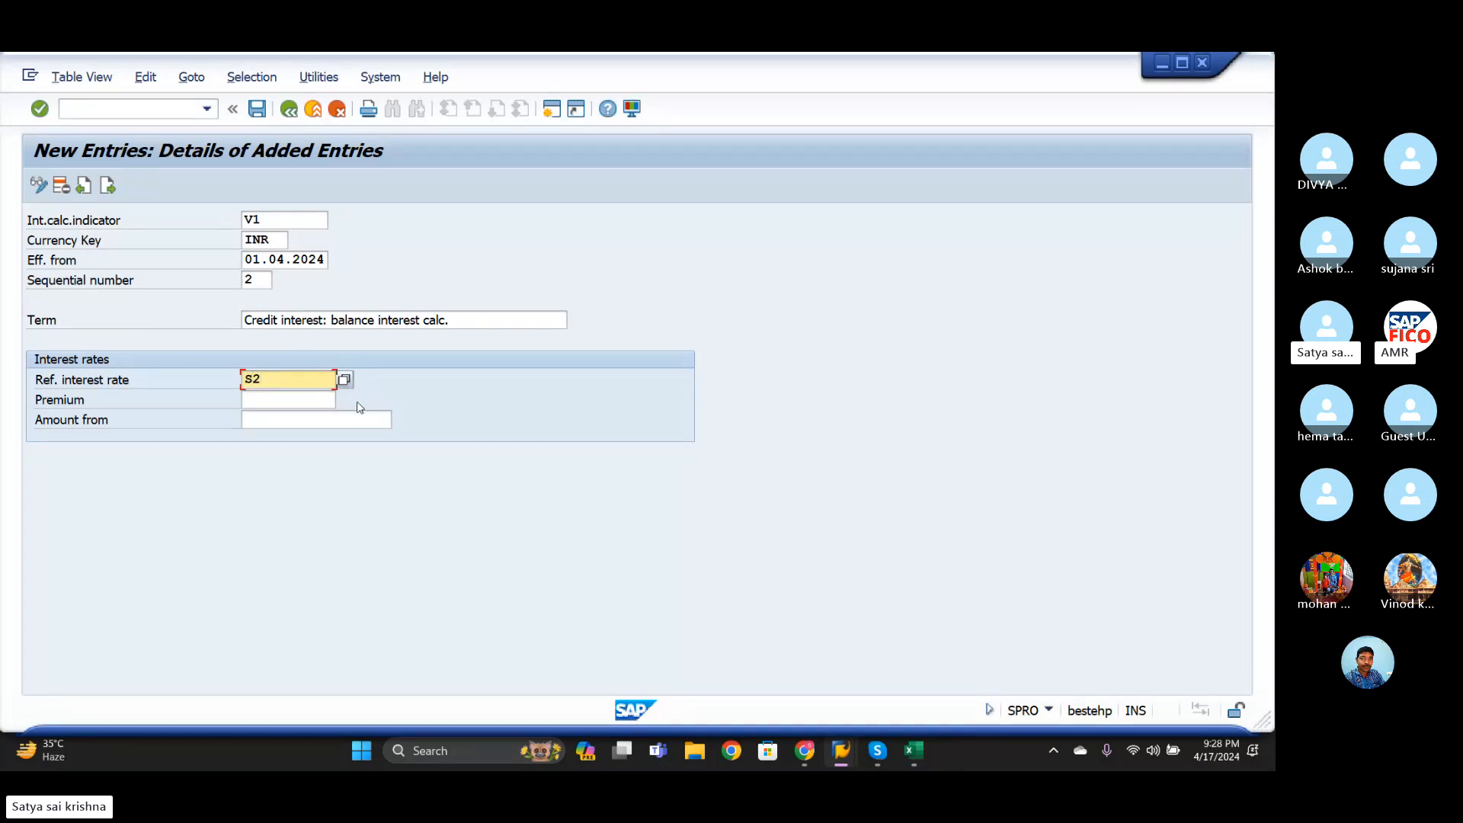
{"action": "left_click", "coordinate": [291, 398]}
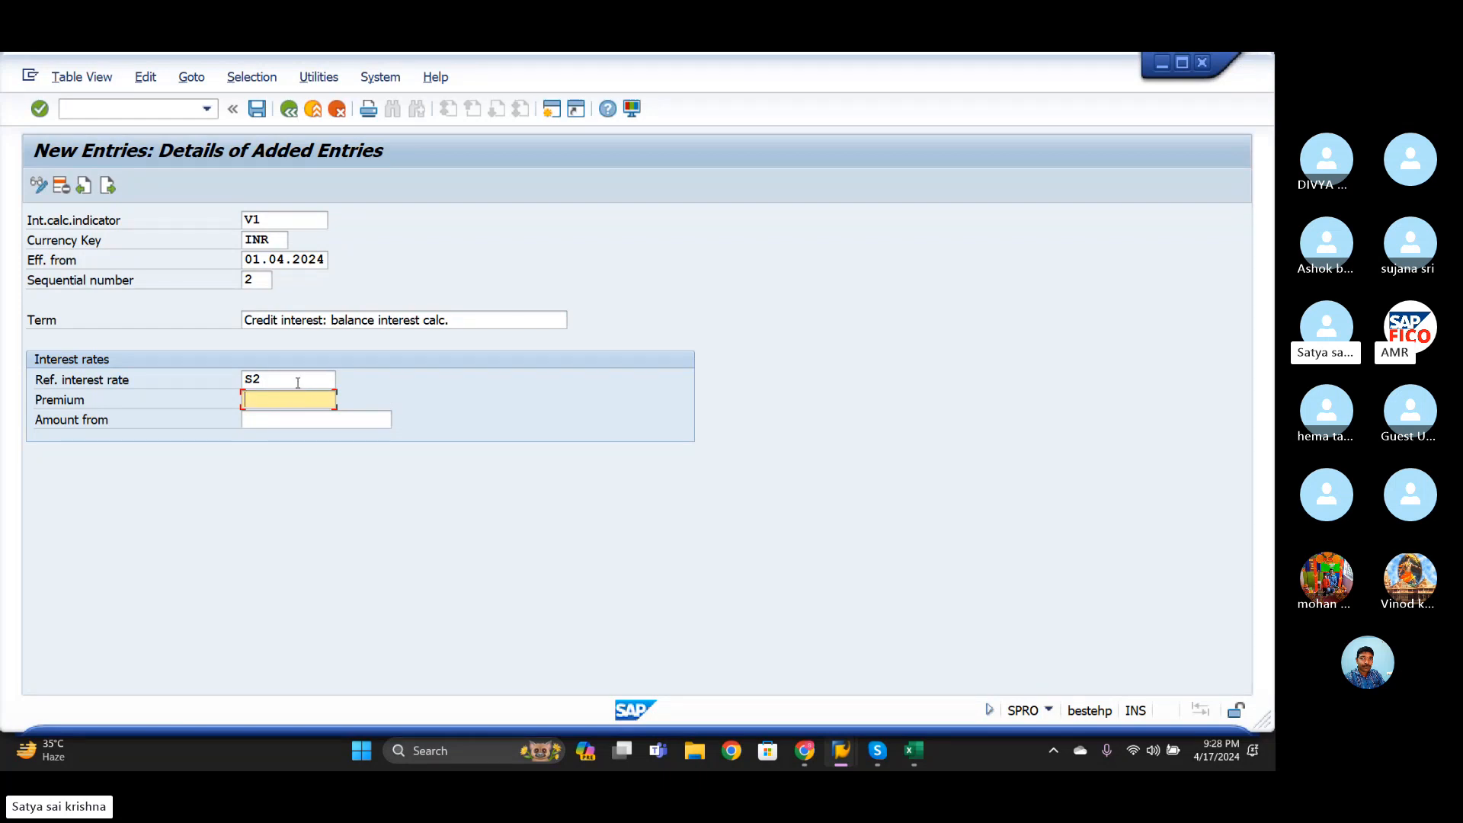
- Save the time-dependent terms under customizing request DPKK900444 and compare the terms of the S1 and S2 entries
{"action": "left_click", "coordinate": [253, 113]}
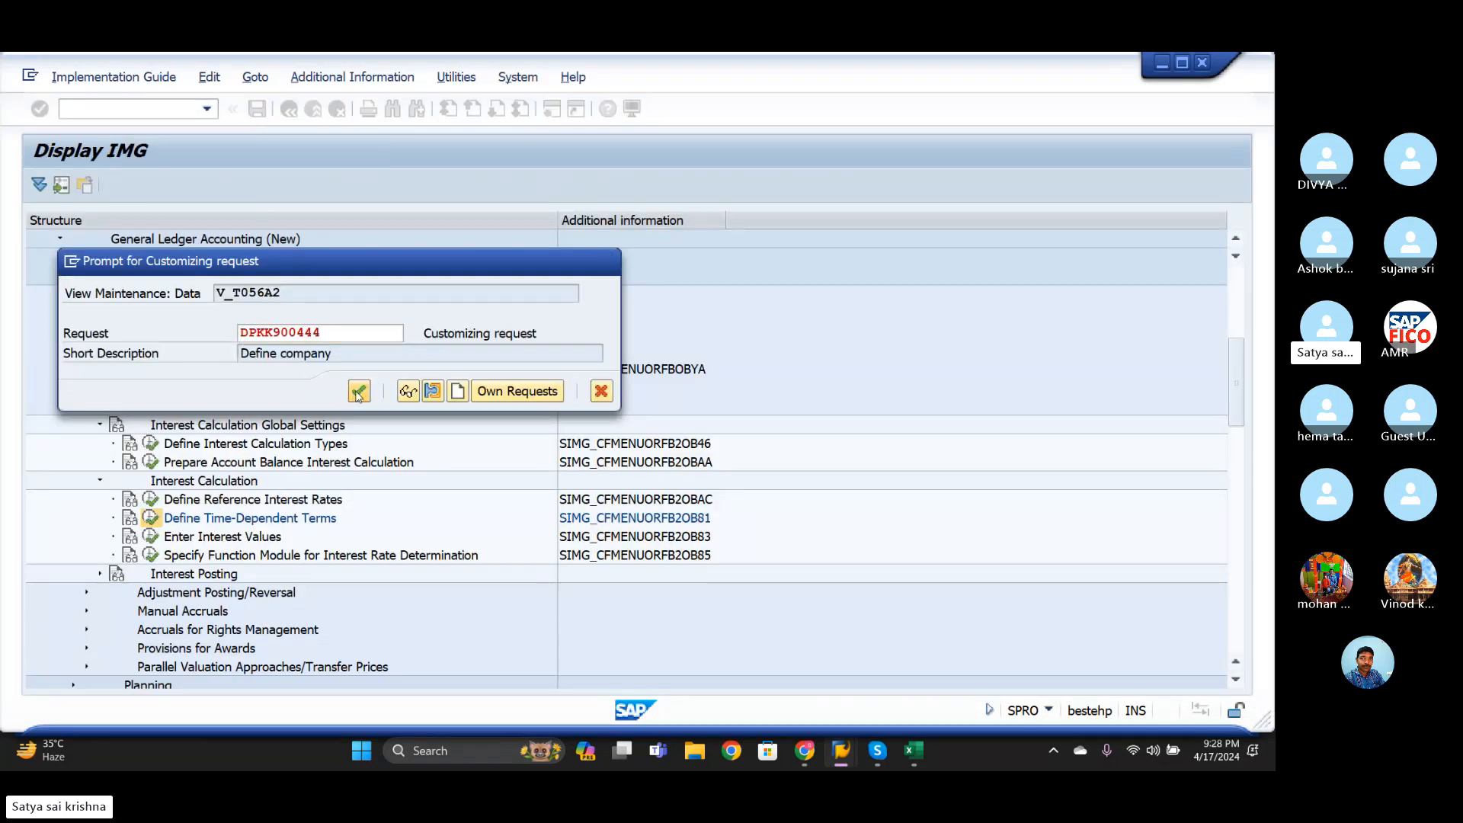
{"action": "left_click", "coordinate": [358, 392]}
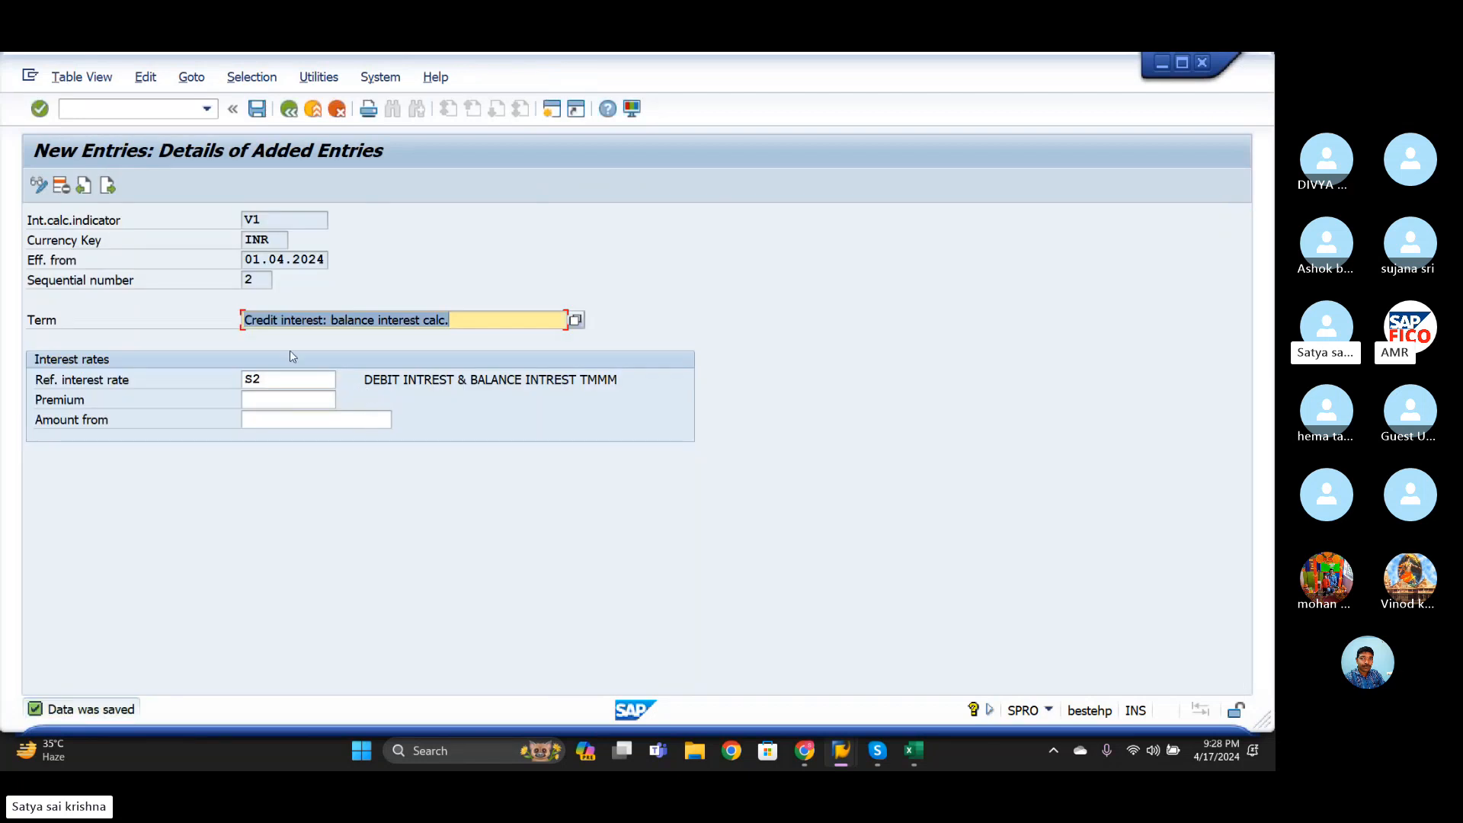
{"action": "left_click", "coordinate": [83, 188]}
{"action": "left_click", "coordinate": [84, 187]}
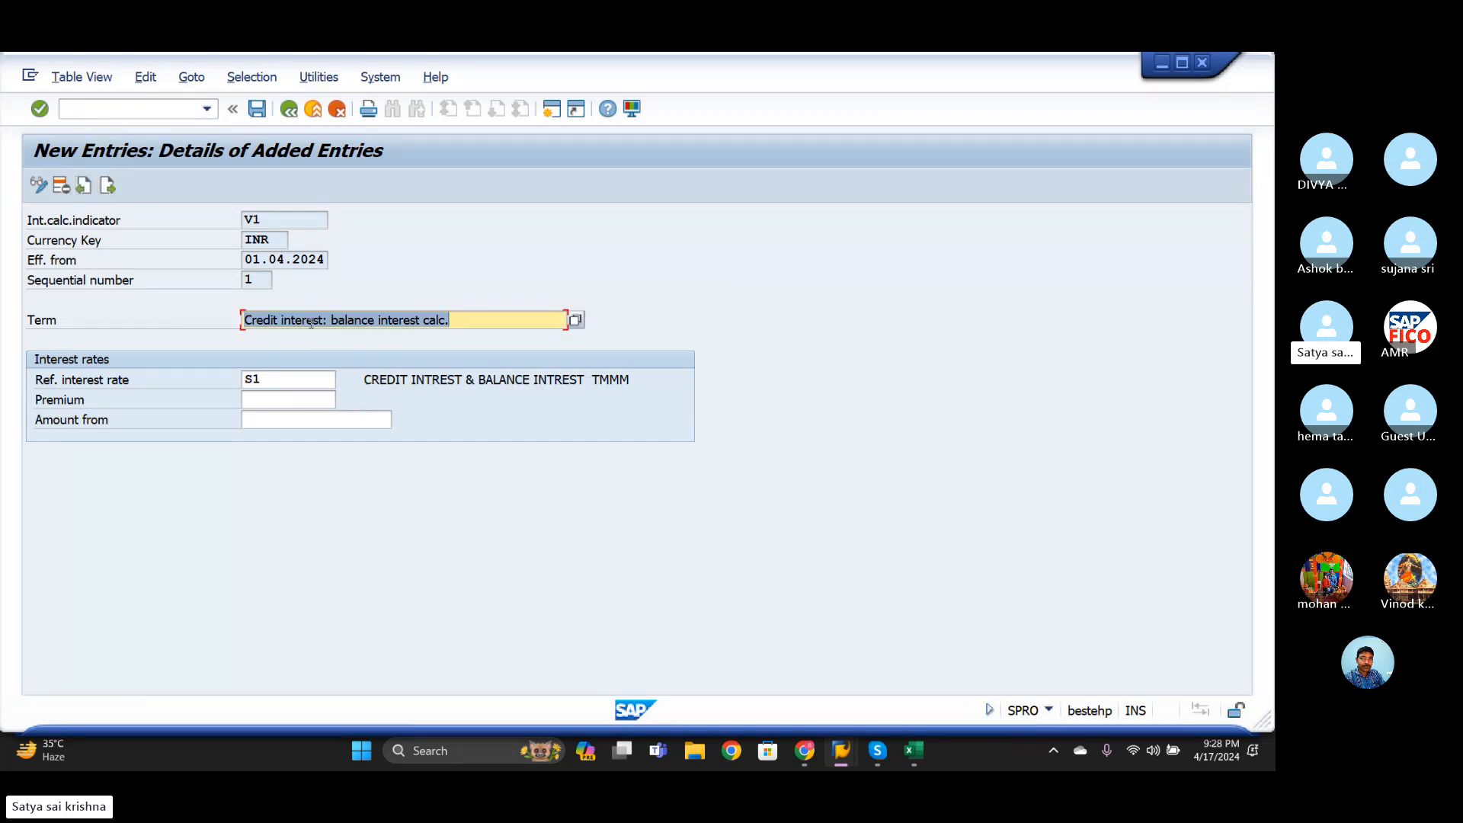
{"action": "left_click", "coordinate": [107, 185]}
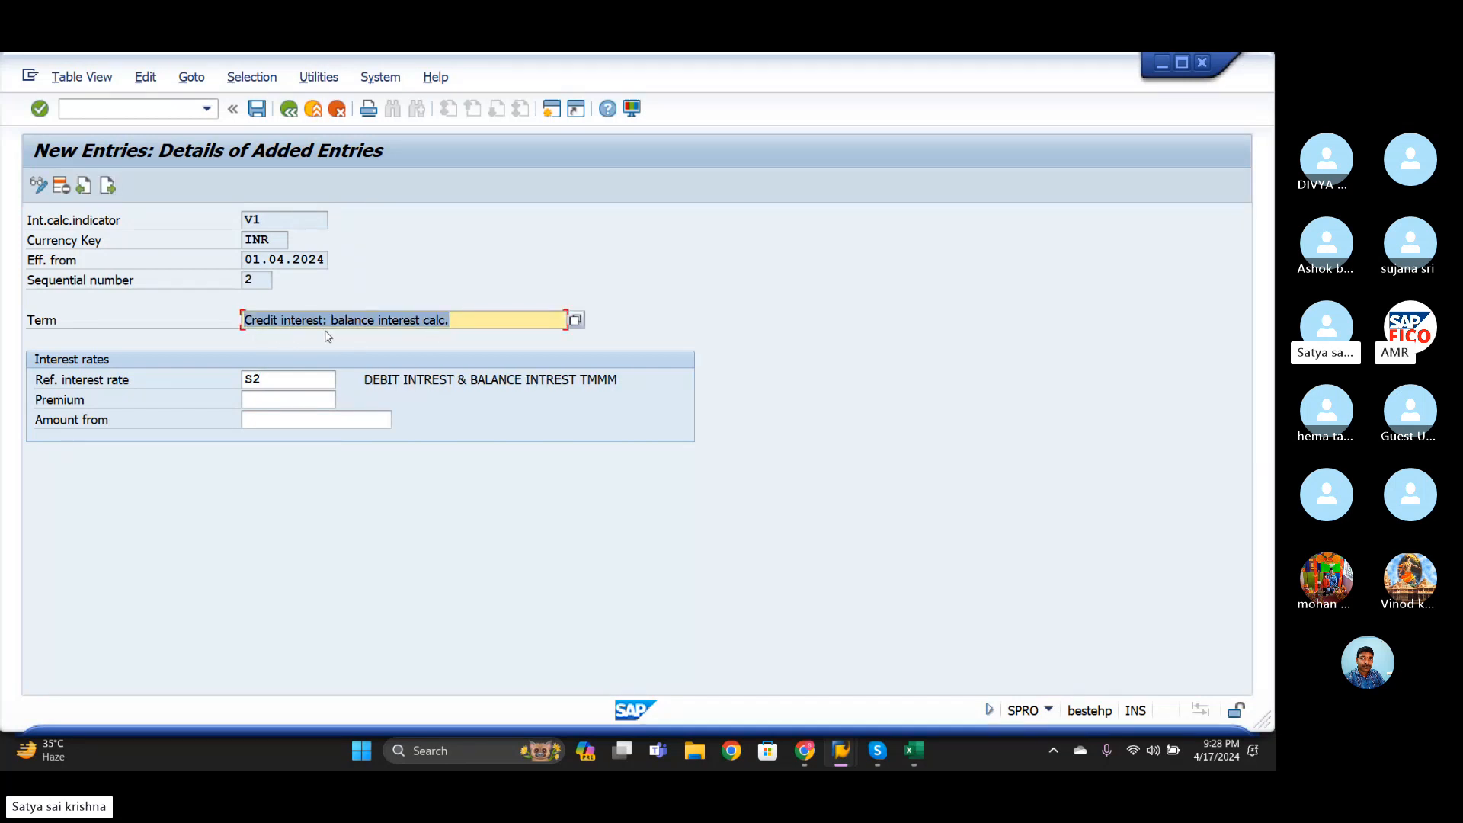
{"action": "left_click", "coordinate": [83, 189]}
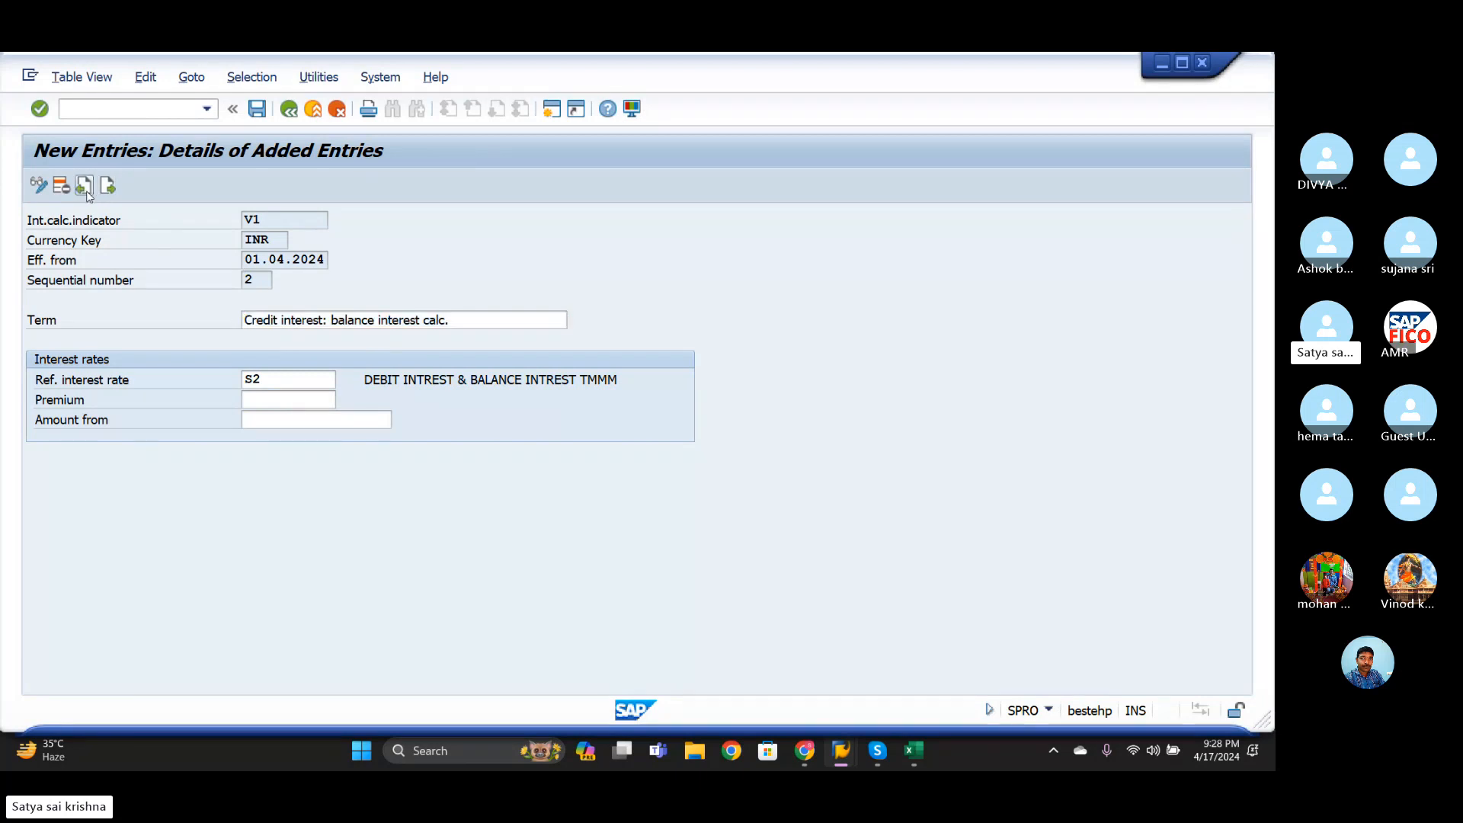
{"action": "left_click", "coordinate": [310, 321]}
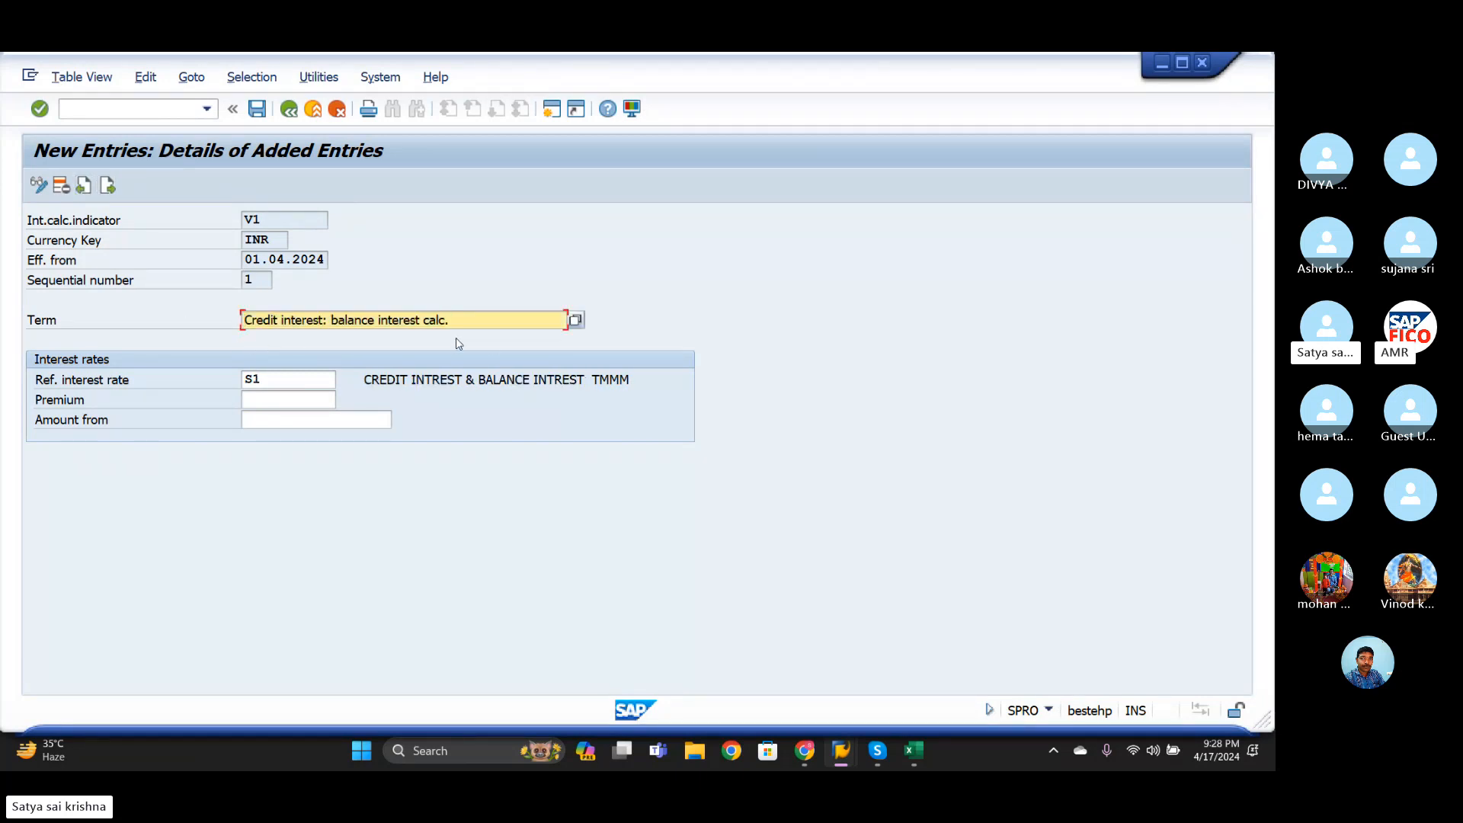
- Change the term of the sequential number 2 entry to "Debit interest: balance interest calc." and save the entry
{"action": "left_click", "coordinate": [109, 186]}
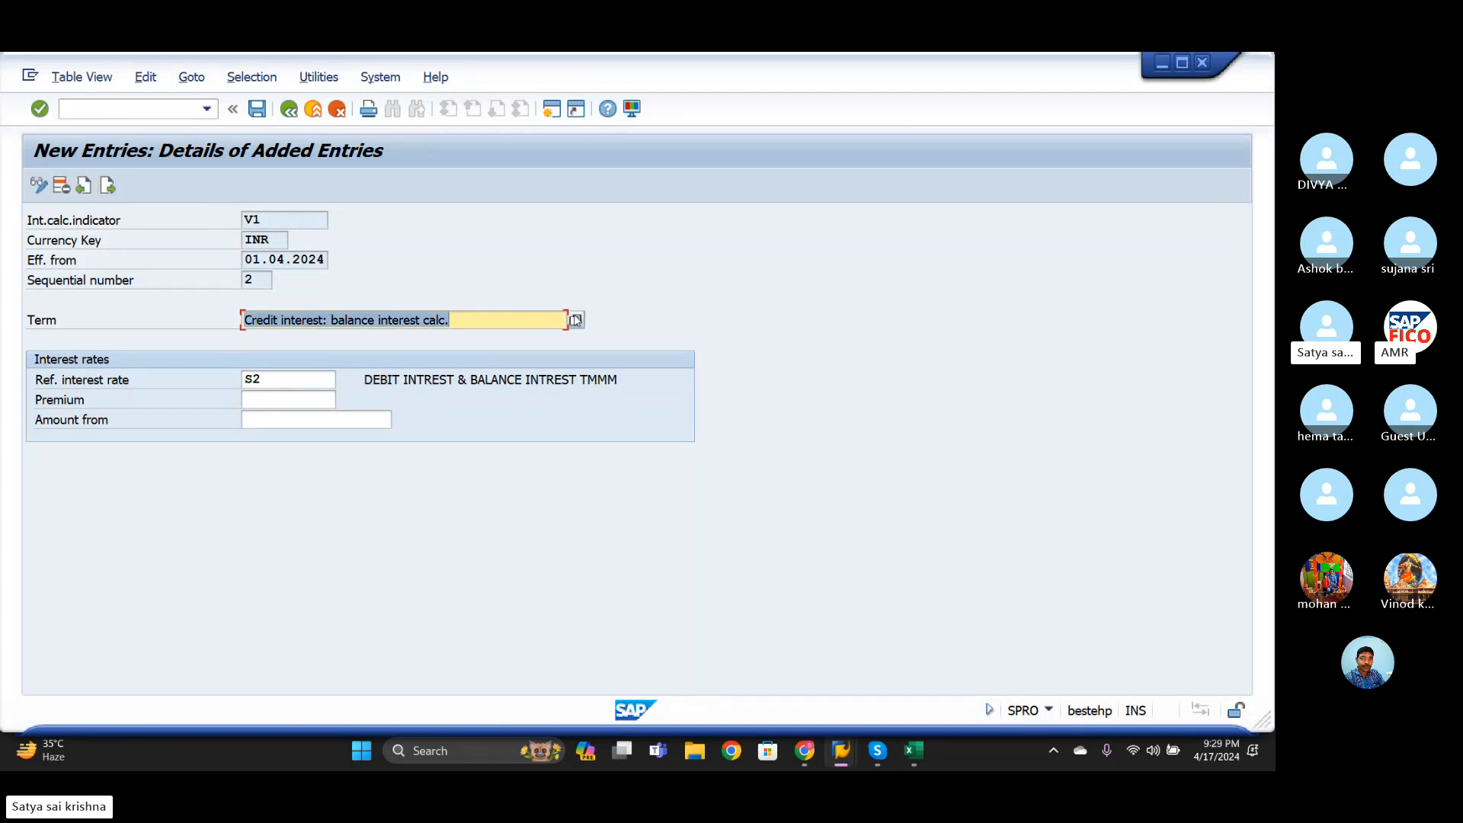
{"action": "left_click", "coordinate": [572, 322]}
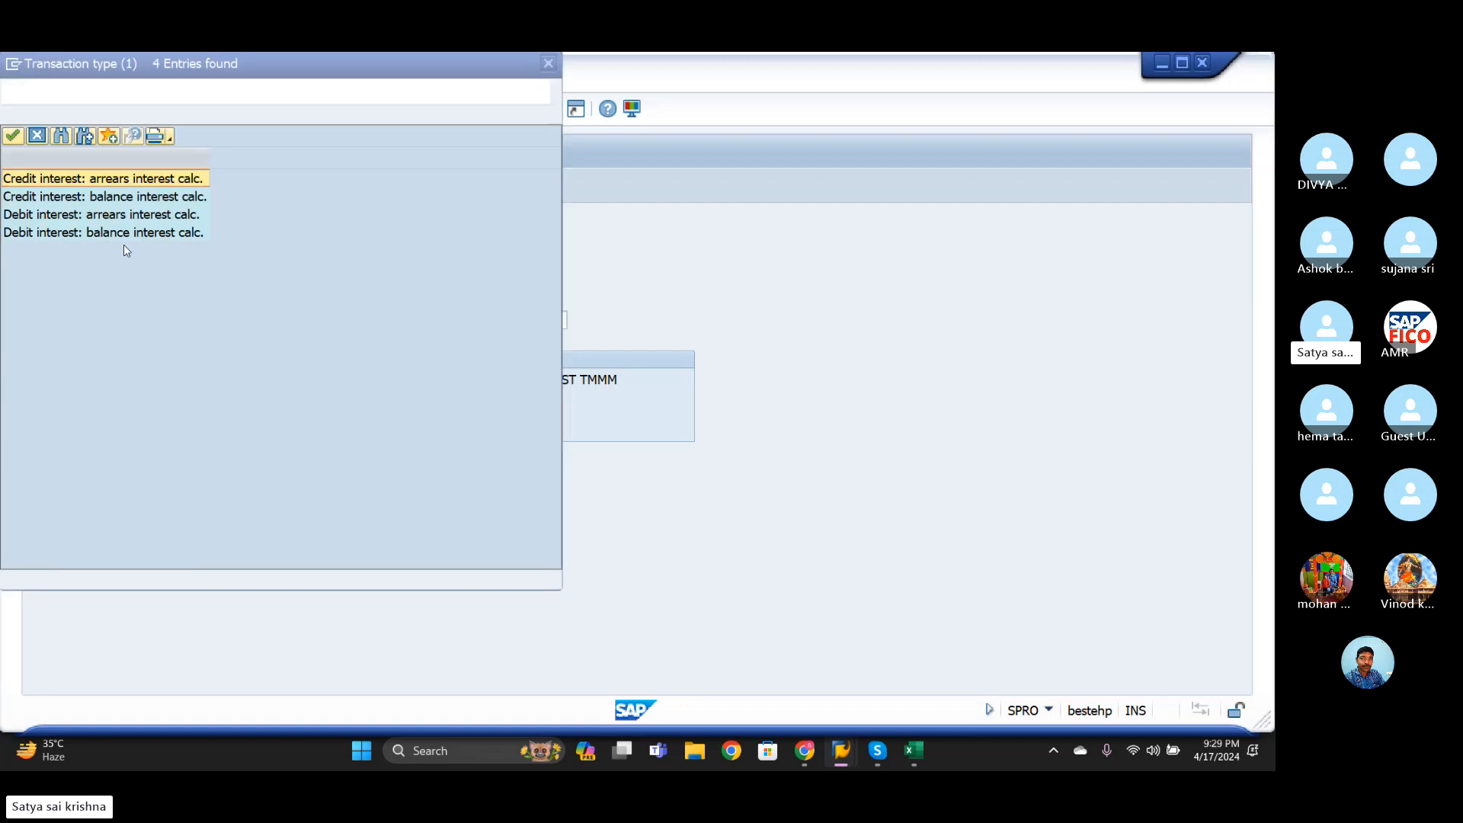
{"action": "left_click", "coordinate": [49, 235]}
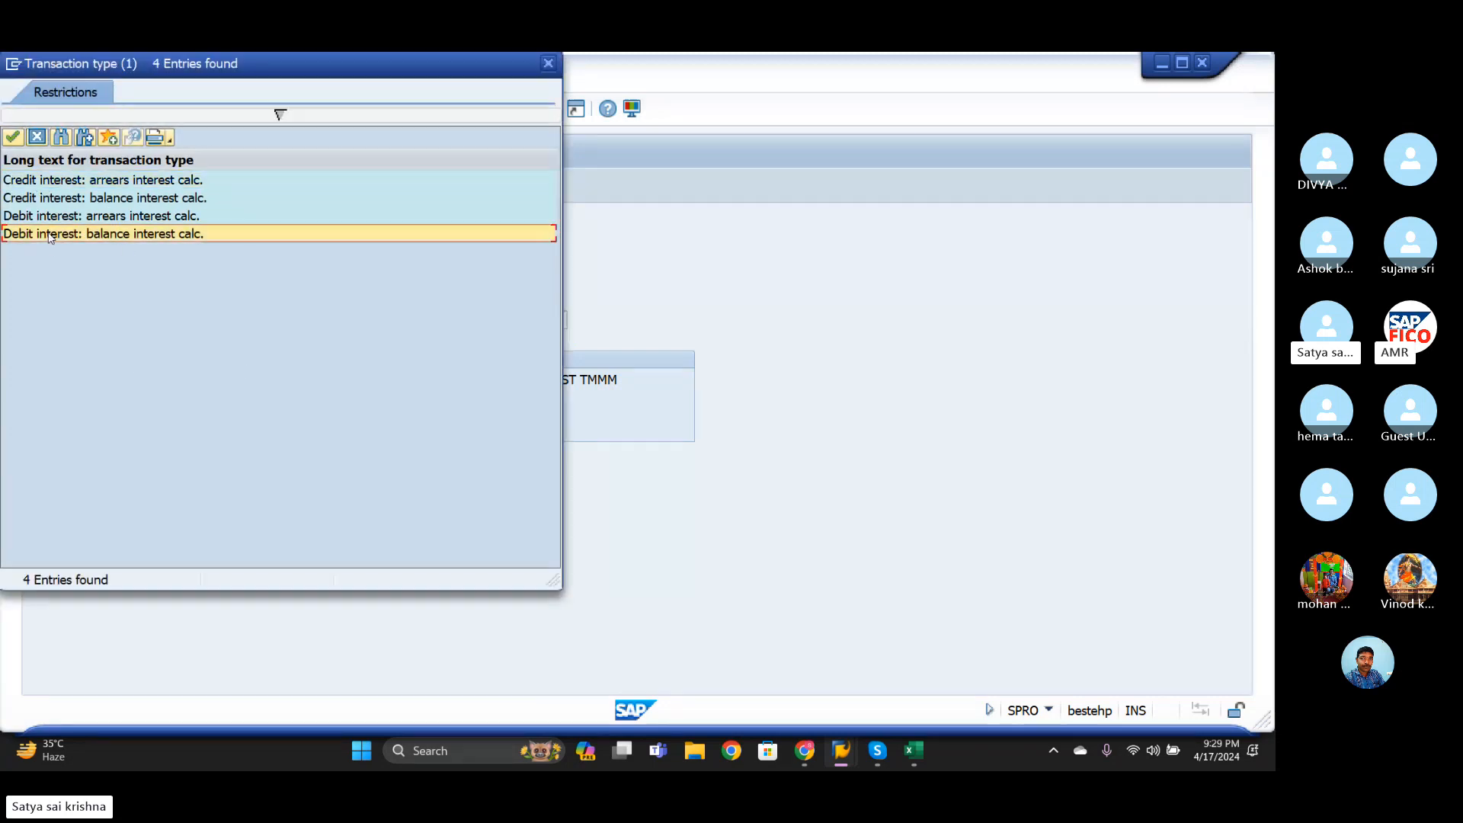
{"action": "left_click", "coordinate": [12, 139]}
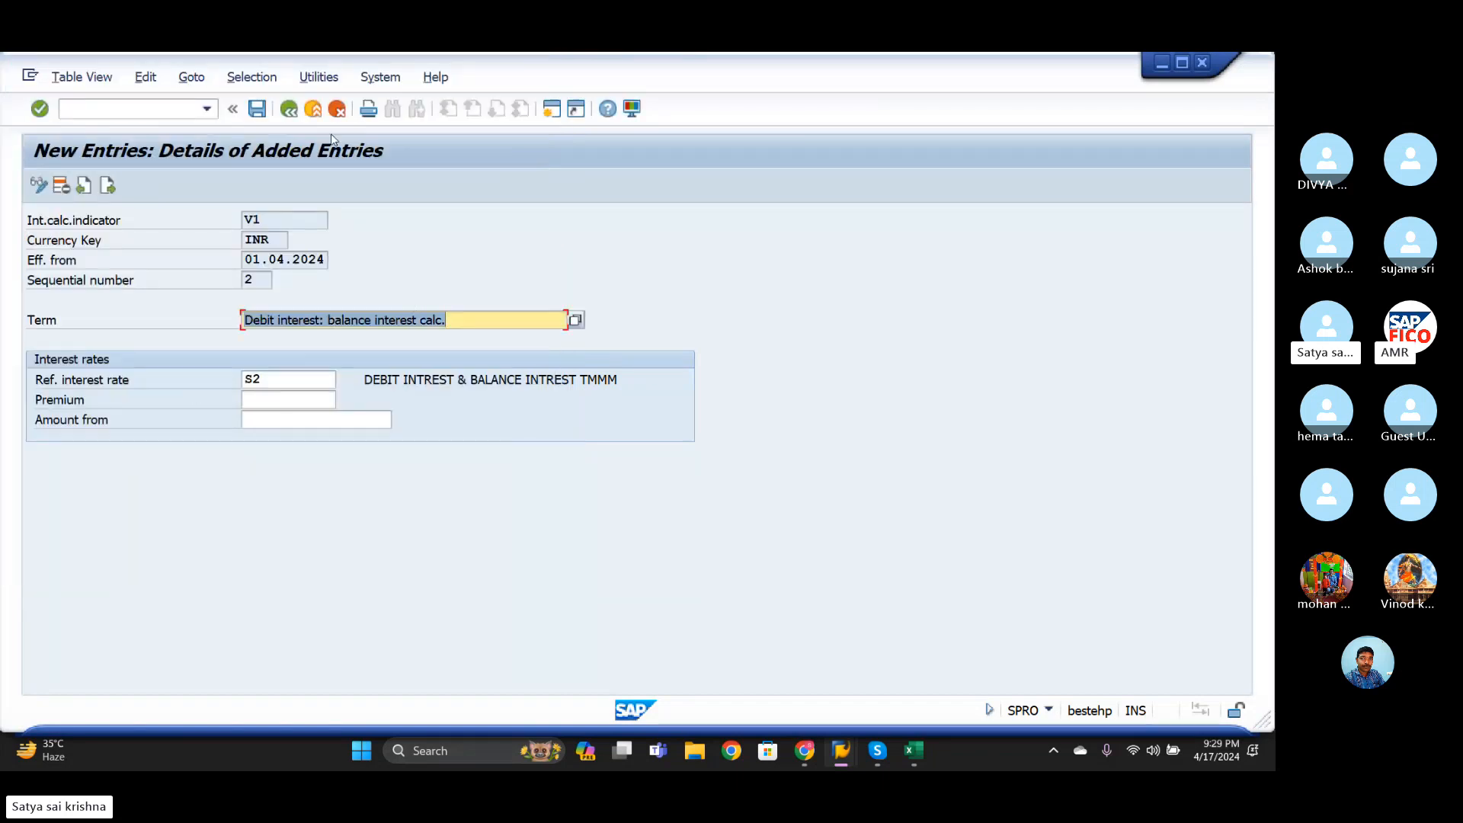
{"action": "left_click", "coordinate": [257, 110]}
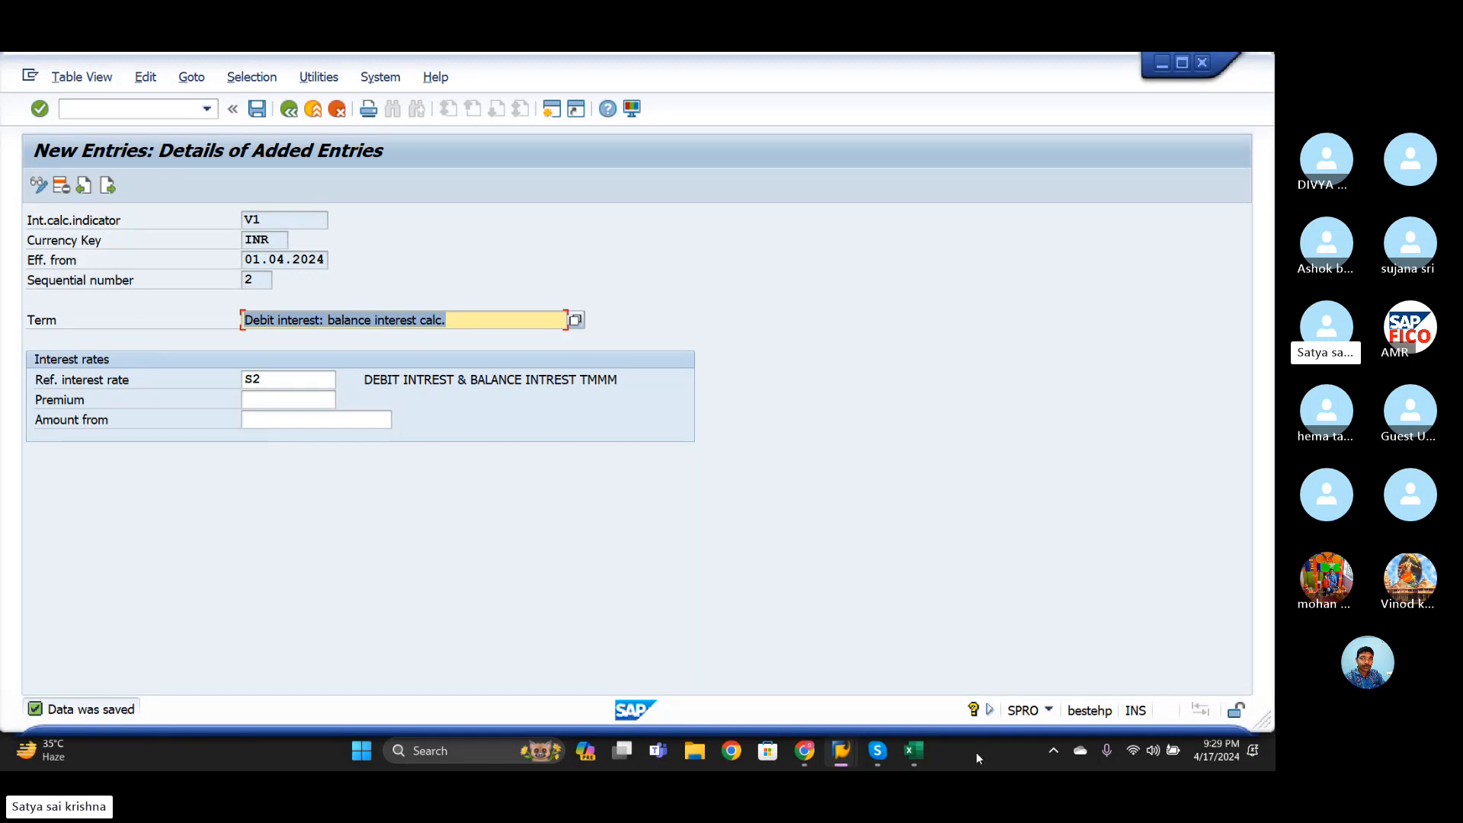
- Switch to the Int T-codes Excel workbook, highlight the Enter Interest Values row (OB83), and return to SAP
{"action": "left_click", "coordinate": [917, 756]}
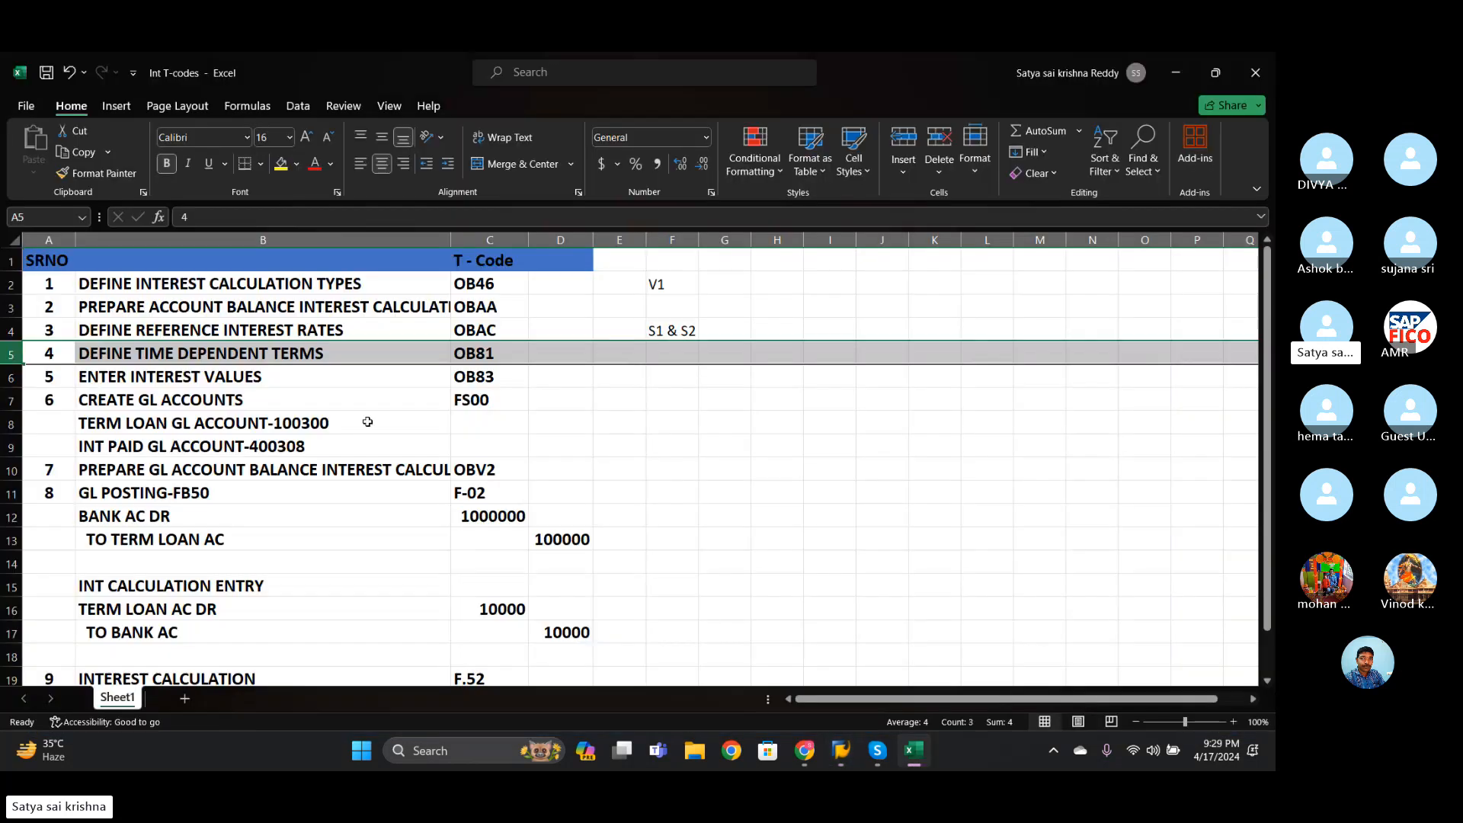
{"action": "left_click", "coordinate": [11, 376]}
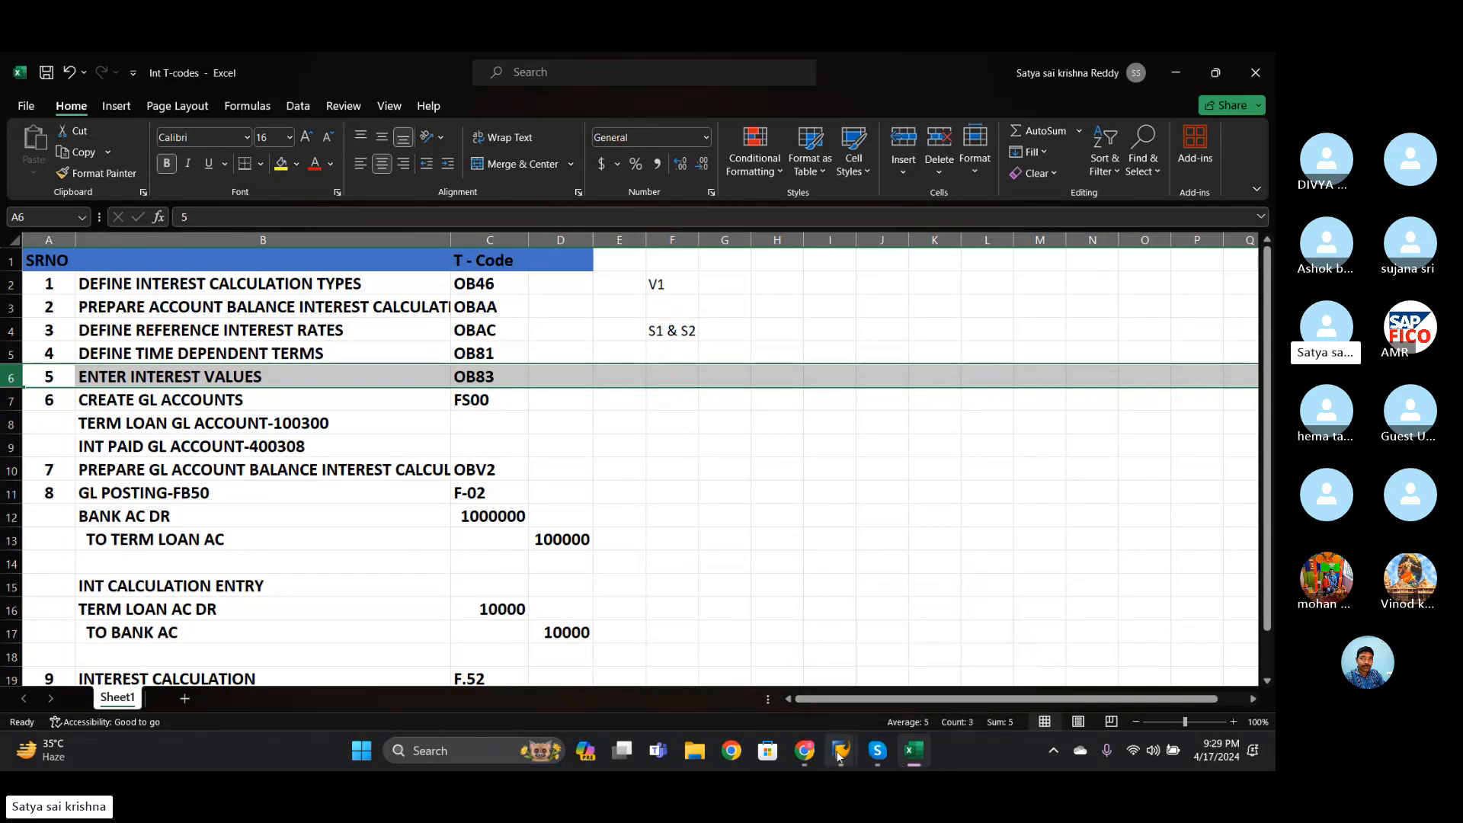
{"action": "mouse_move", "coordinate": [842, 751]}
{"action": "left_click", "coordinate": [919, 659]}
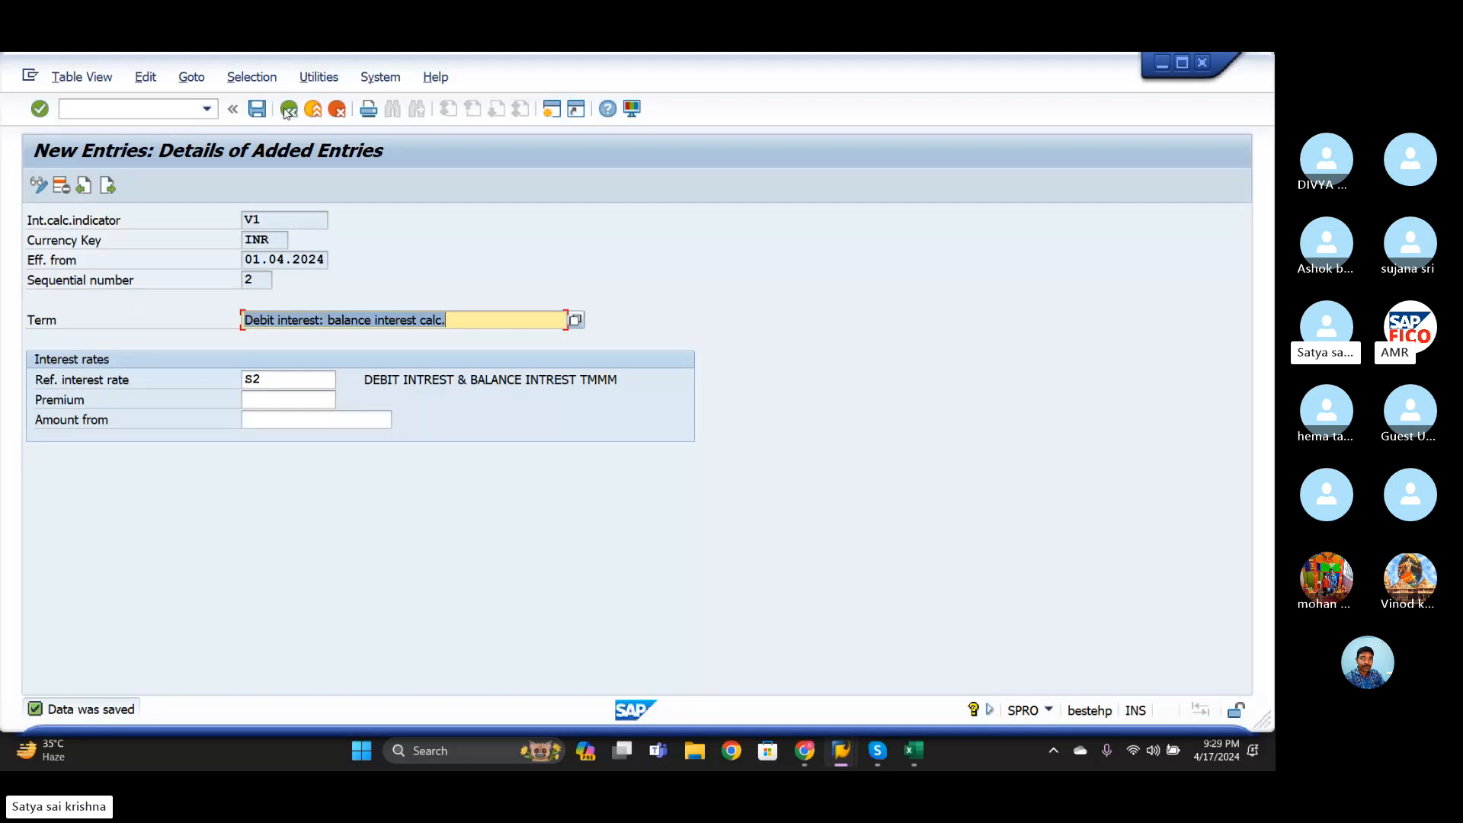
- Leave the time-dependent terms and open the Enter Interest Values activity under Interest Calculation in the implementation guide
{"action": "left_click", "coordinate": [288, 109]}
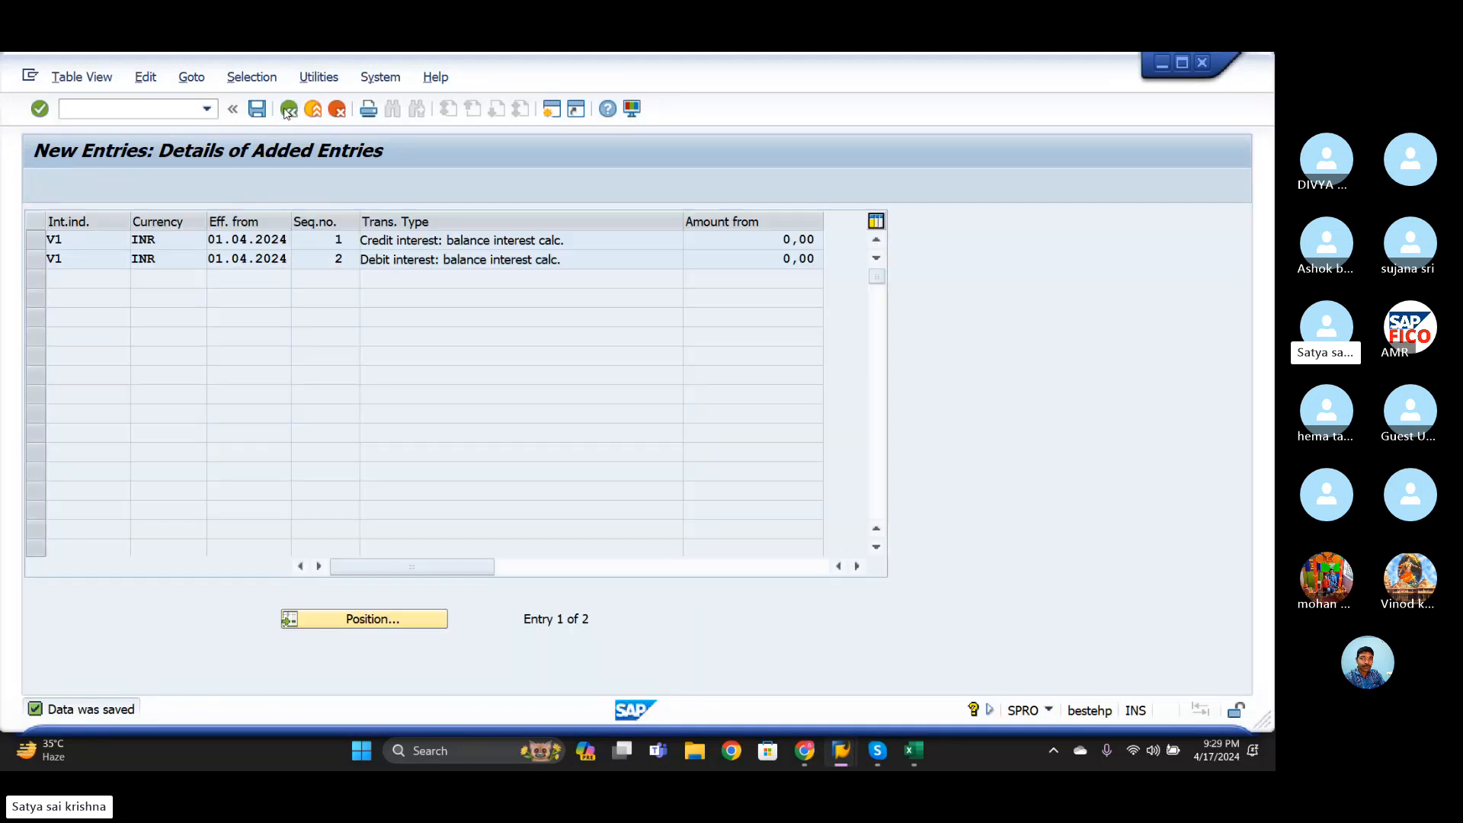
{"action": "left_click", "coordinate": [288, 109]}
{"action": "left_click", "coordinate": [288, 109]}
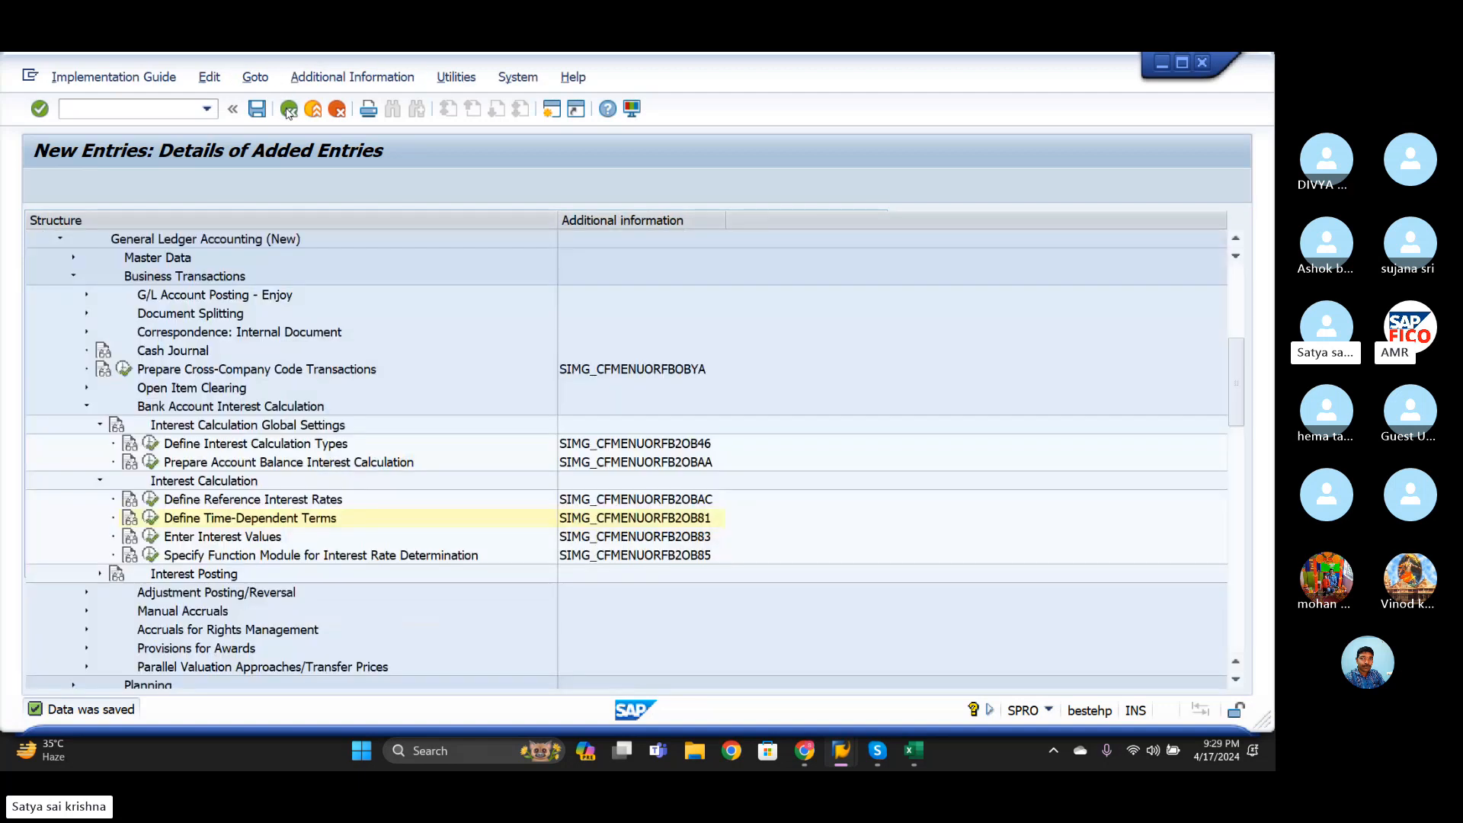
{"action": "left_click", "coordinate": [151, 538]}
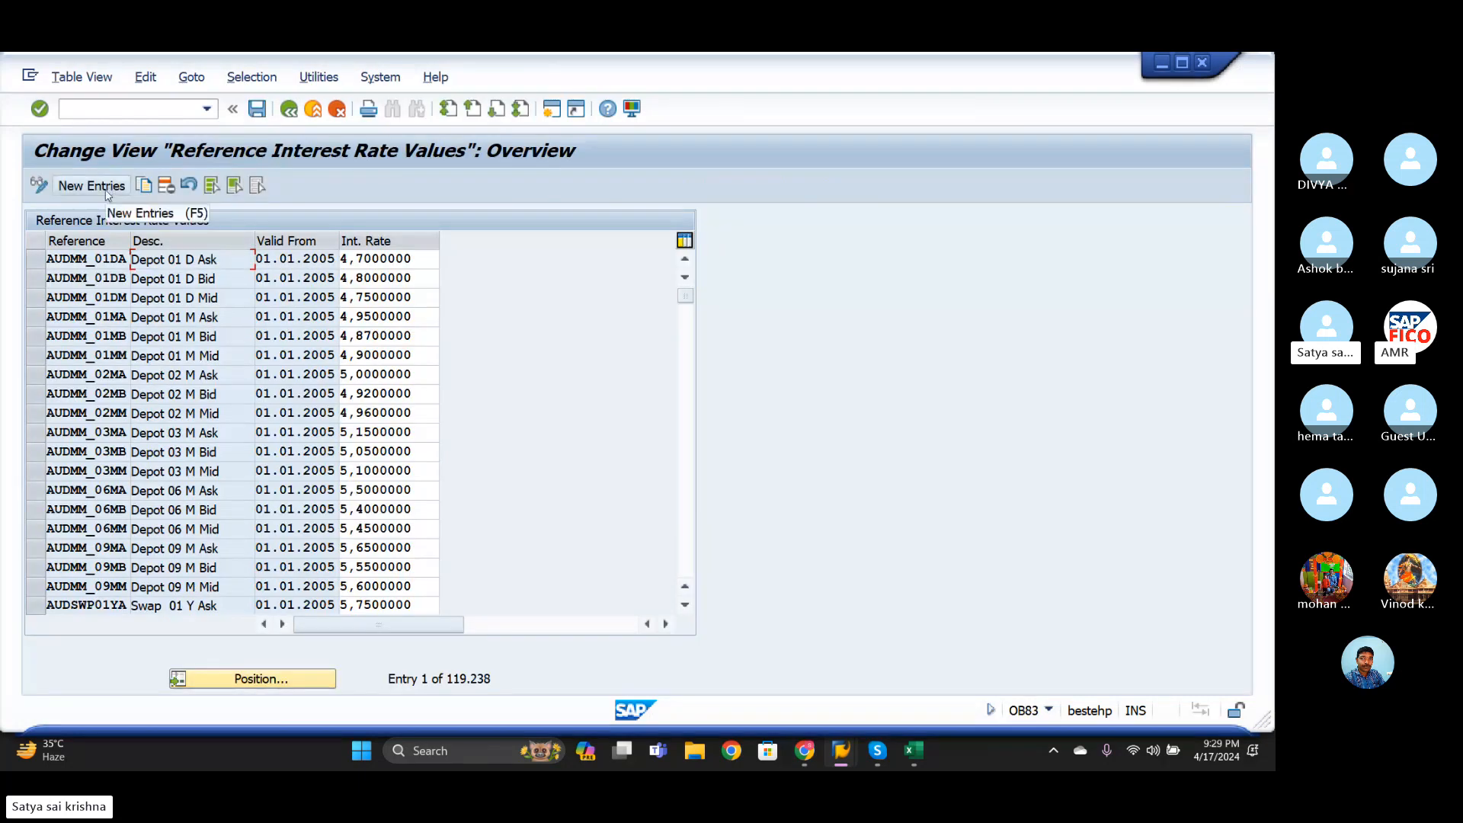
- Add a new reference interest rate value for S1, valid from 01.04.2024, with an interest rate of 10
{"action": "left_click", "coordinate": [97, 187]}
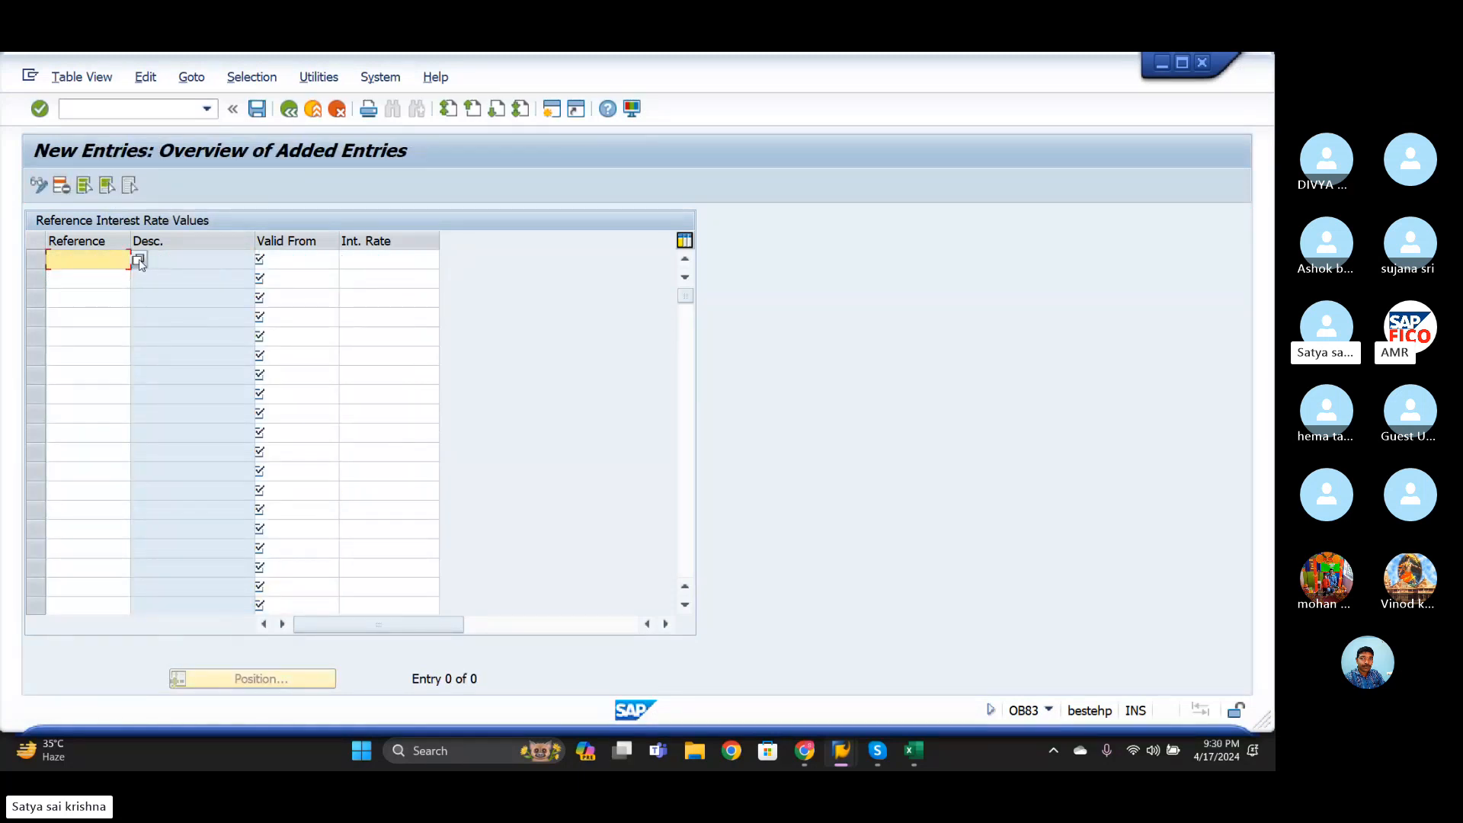
{"action": "left_click", "coordinate": [139, 260]}
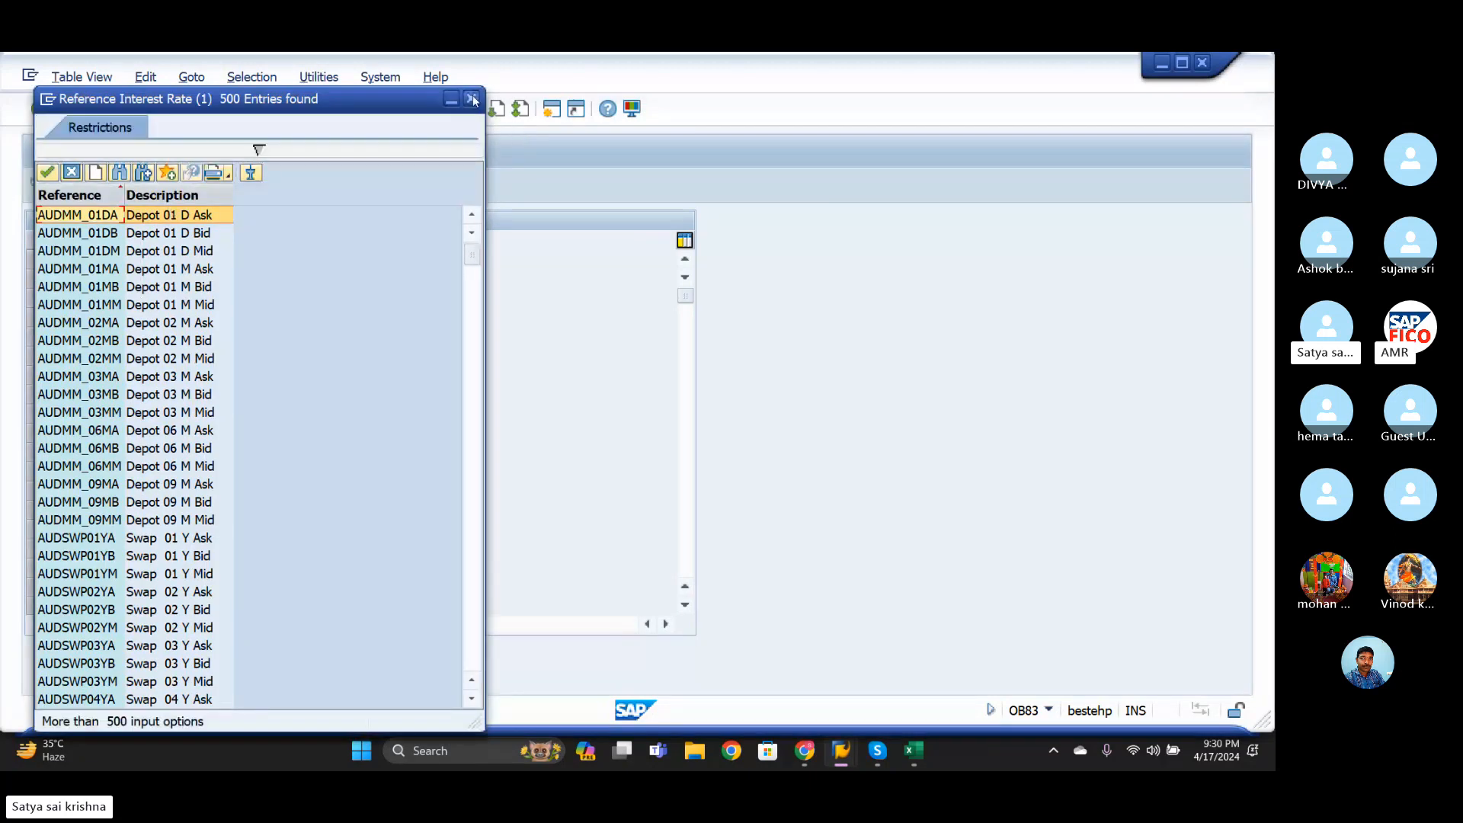
{"action": "left_click", "coordinate": [473, 100]}
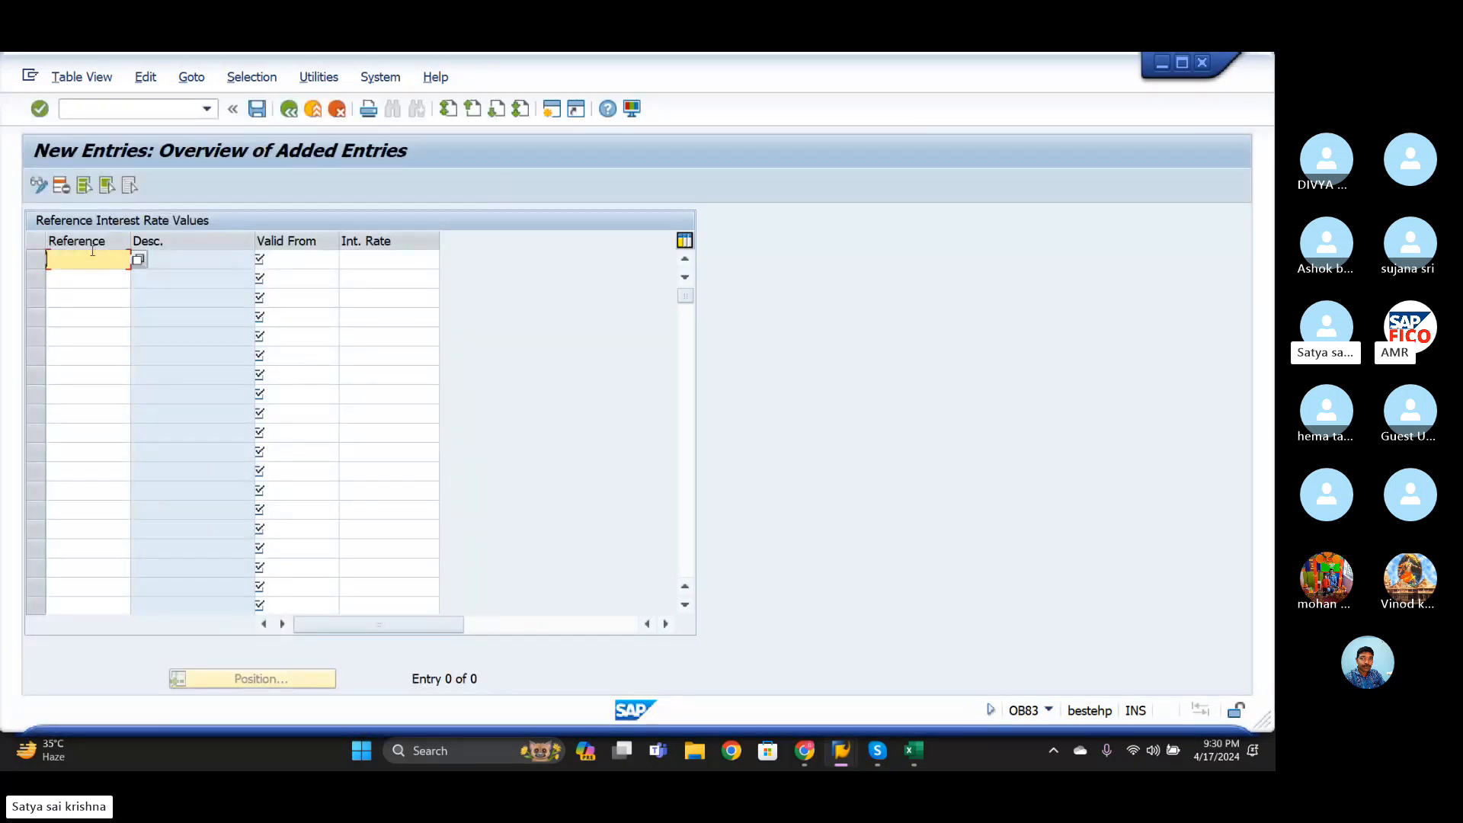
{"action": "type", "text": "S1"}
{"action": "left_click", "coordinate": [304, 267]}
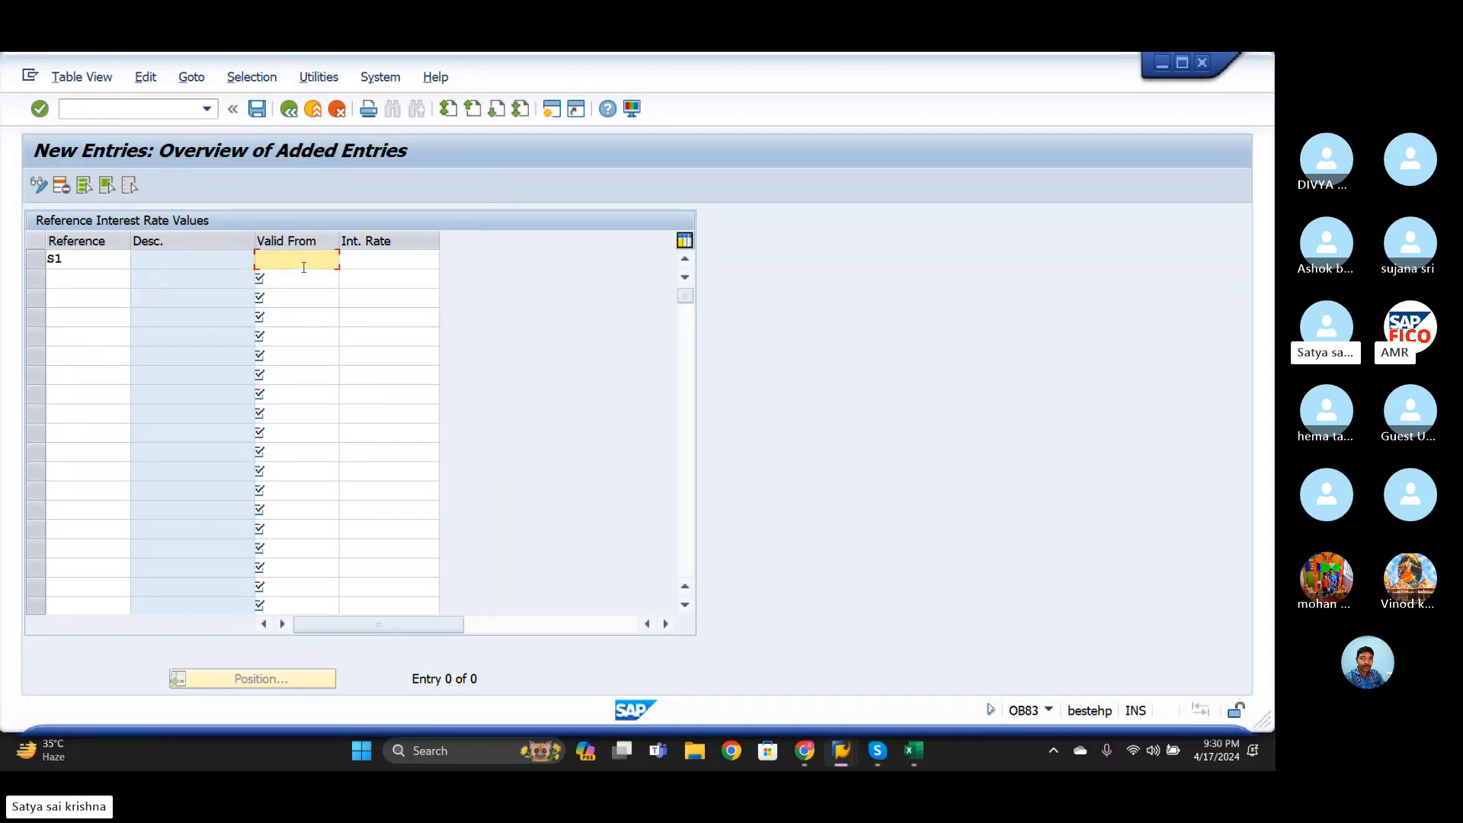
{"action": "type", "text": "01.04.2024"}
{"action": "left_click", "coordinate": [367, 258]}
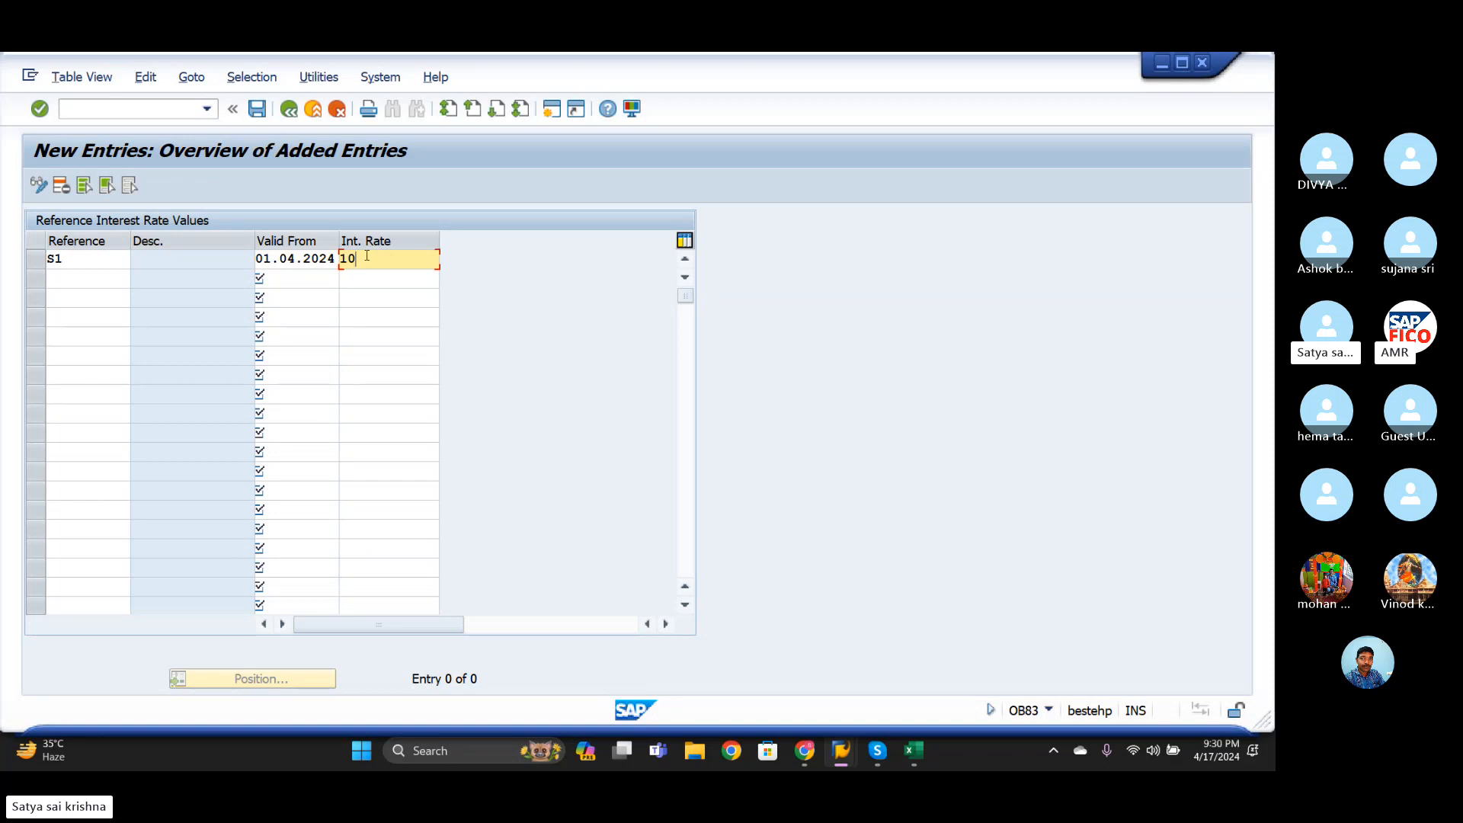
- Add a second reference interest rate value for S2, valid from 01.04.2024, with an interest rate of 10
{"action": "left_click", "coordinate": [49, 281]}
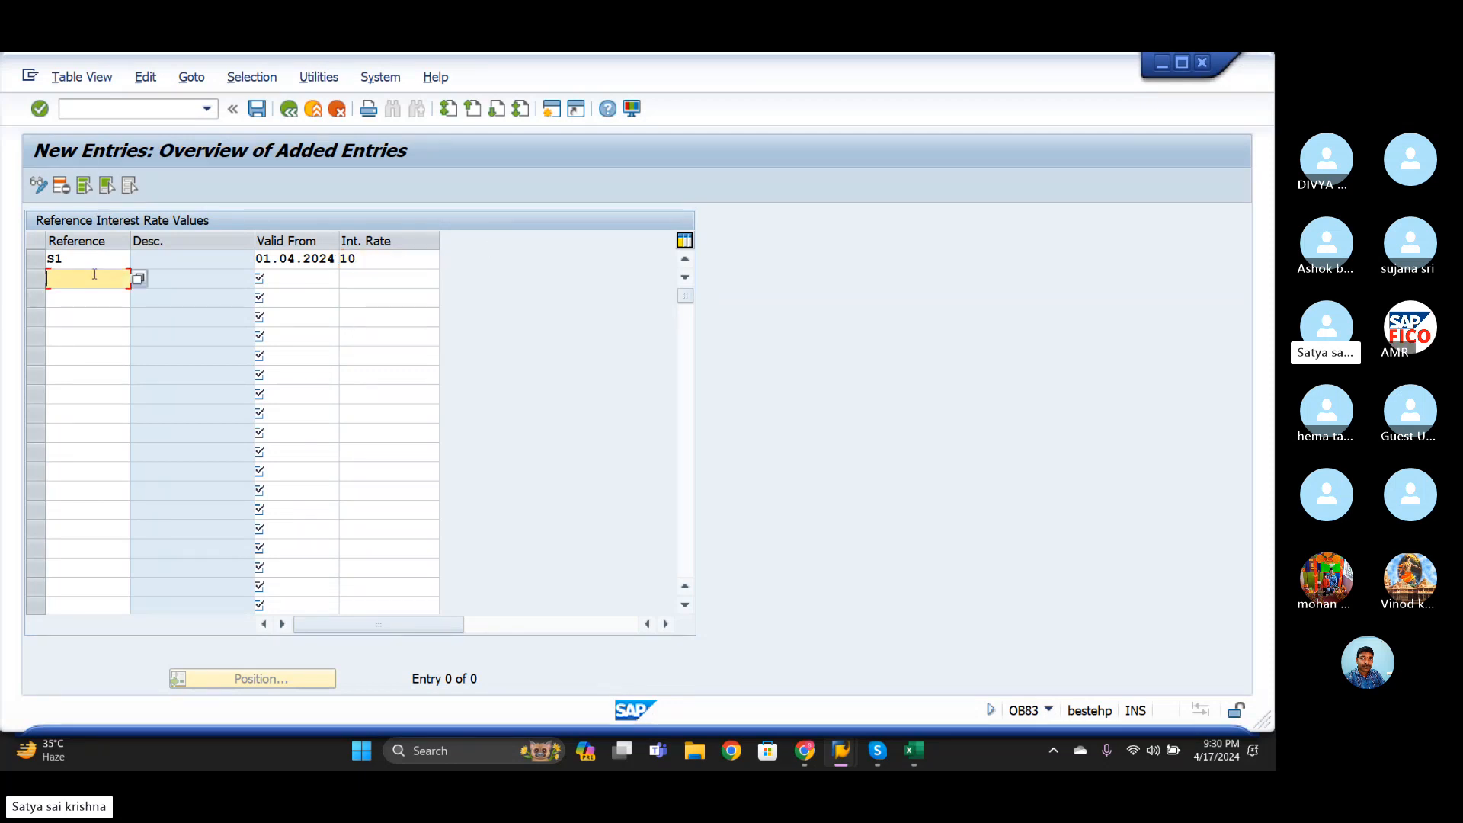
{"action": "type", "text": "S2"}
{"action": "left_click", "coordinate": [326, 279]}
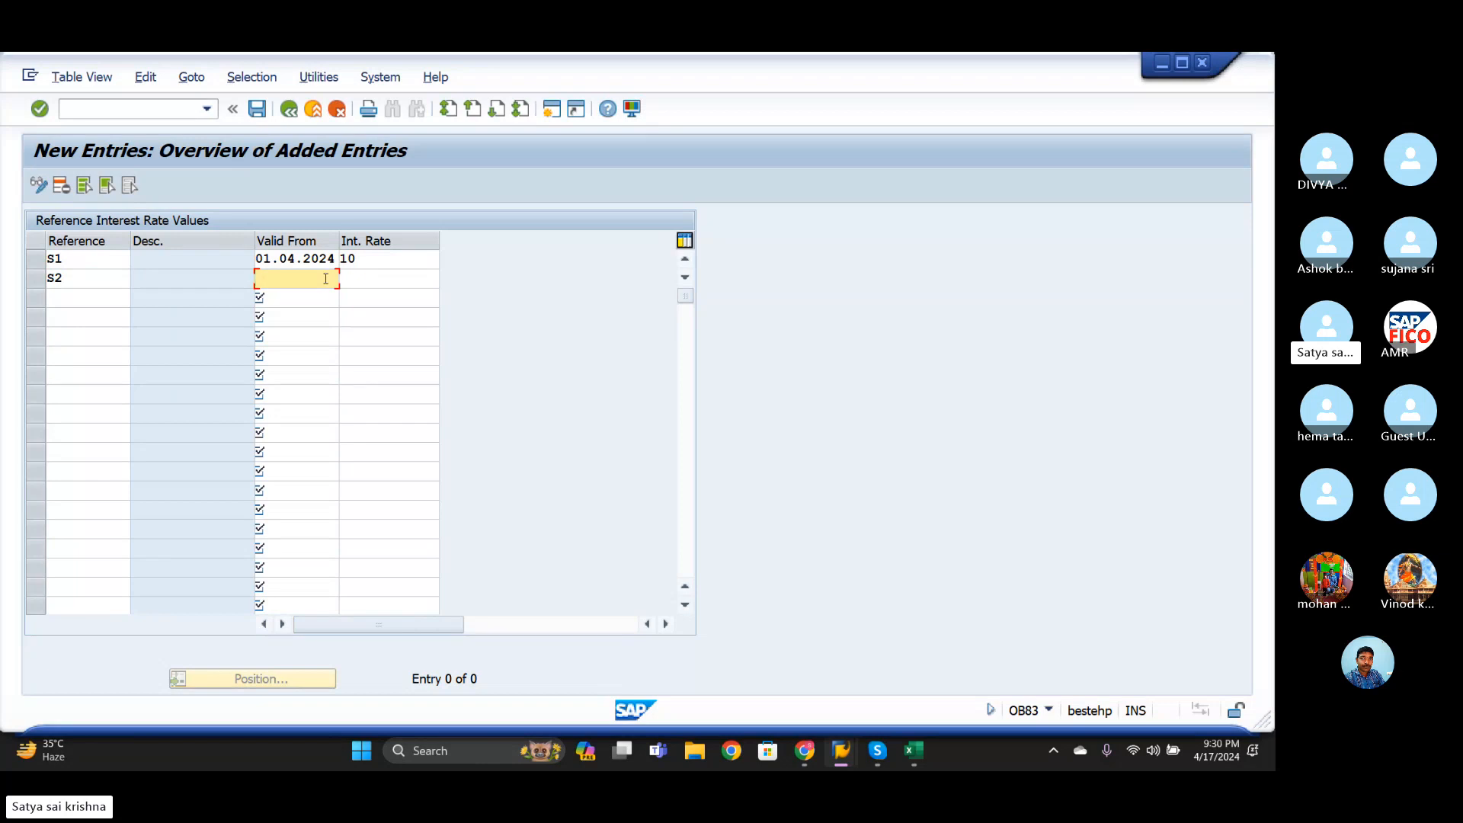
{"action": "type", "text": "01.04.2024"}
{"action": "left_click", "coordinate": [377, 279]}
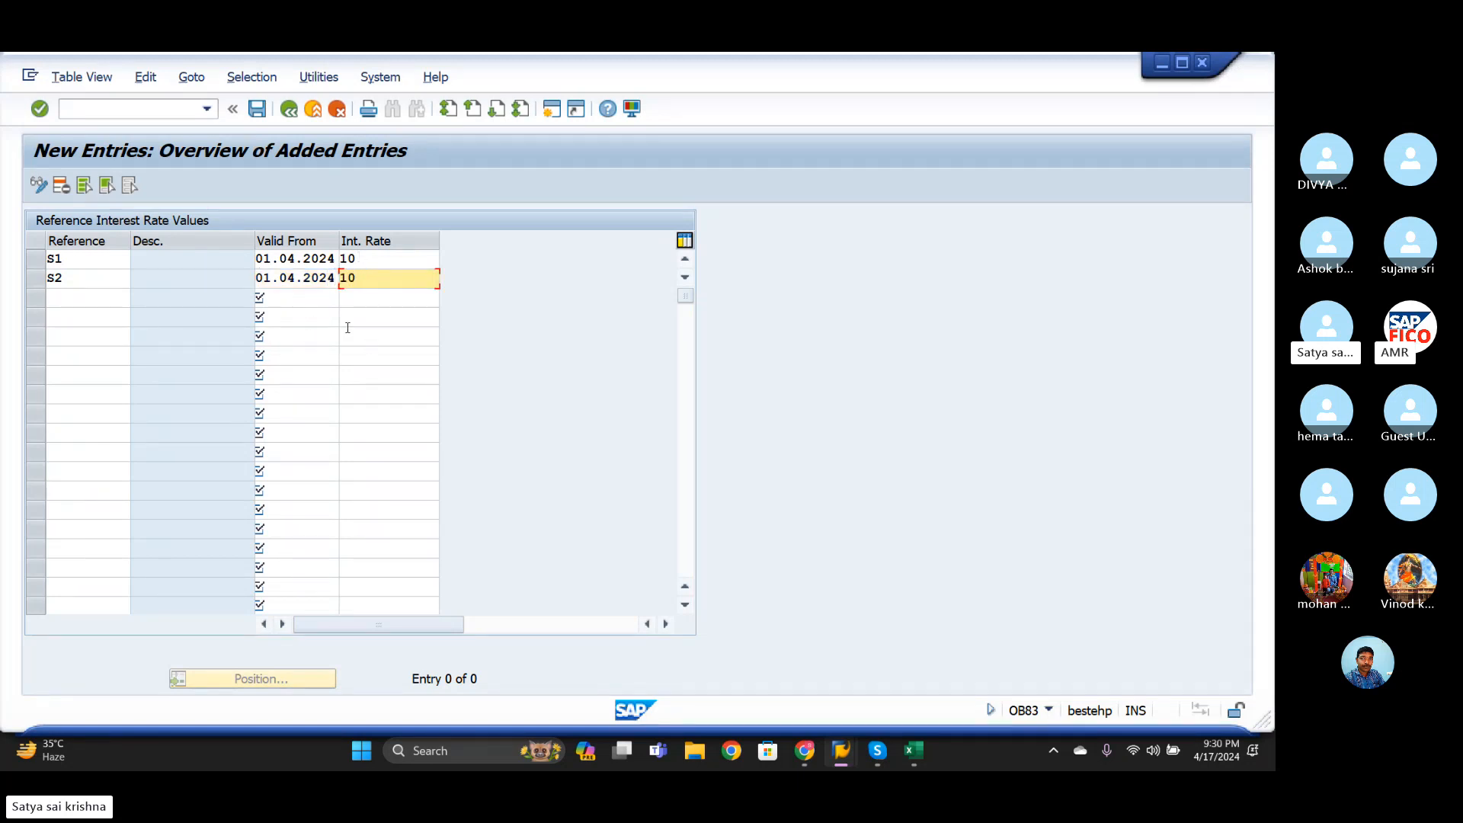
{"action": "left_click", "coordinate": [328, 302]}
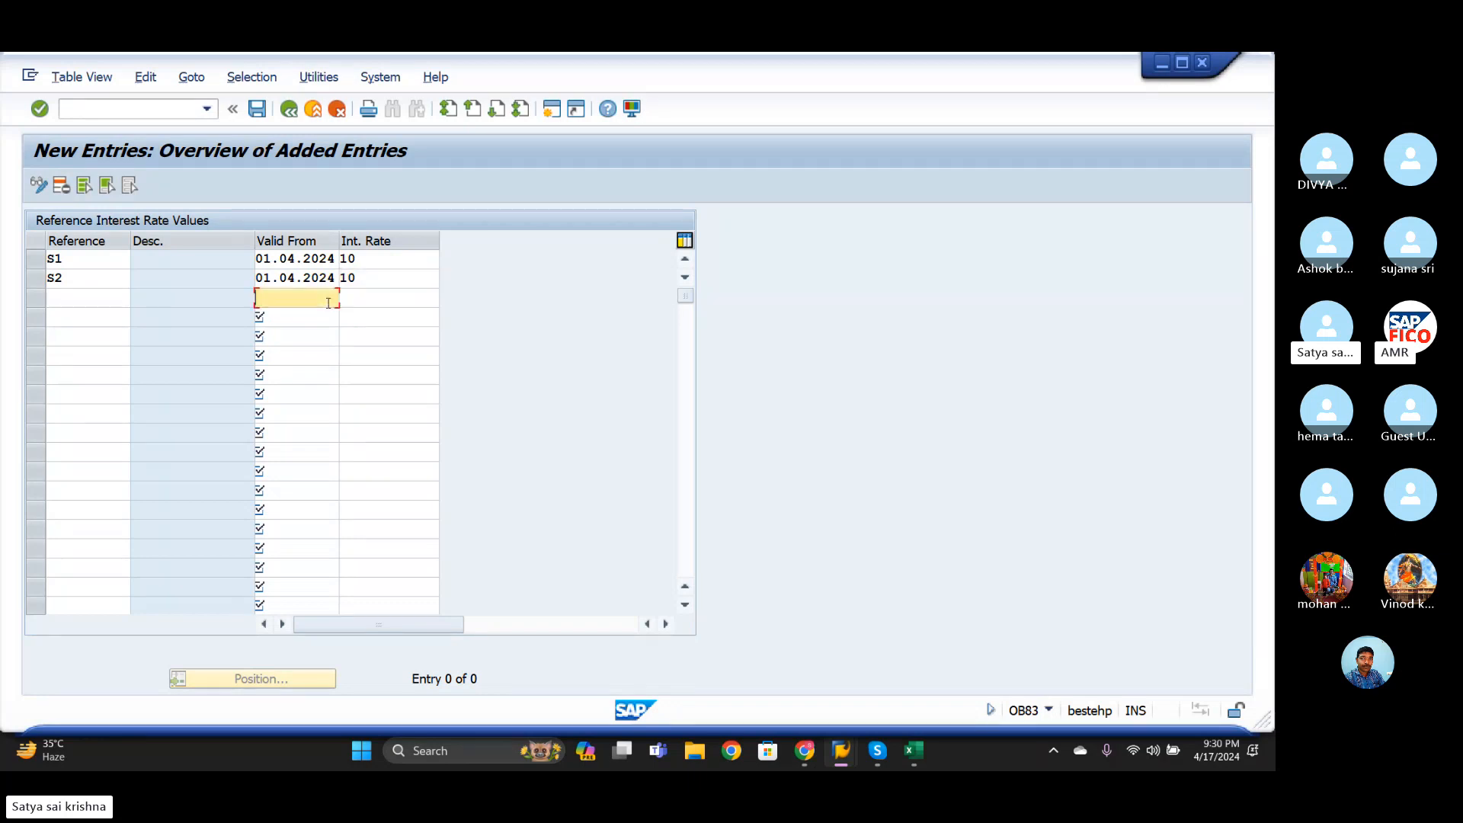
{"action": "left_click", "coordinate": [364, 281]}
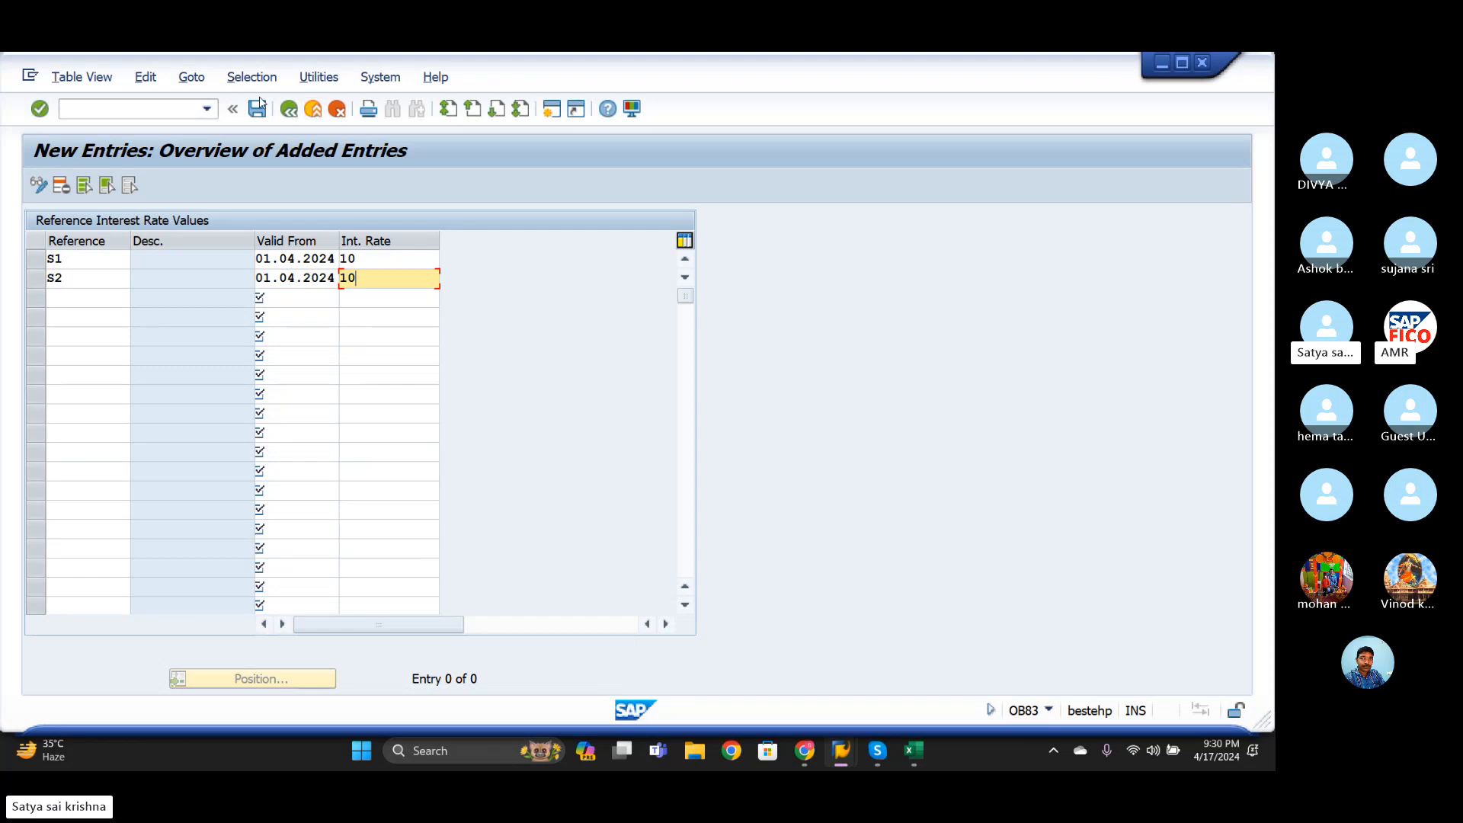
- Validate the S1 and S2 rate values and save them under customizing request DPKK900444
{"action": "key", "text": "Return"}
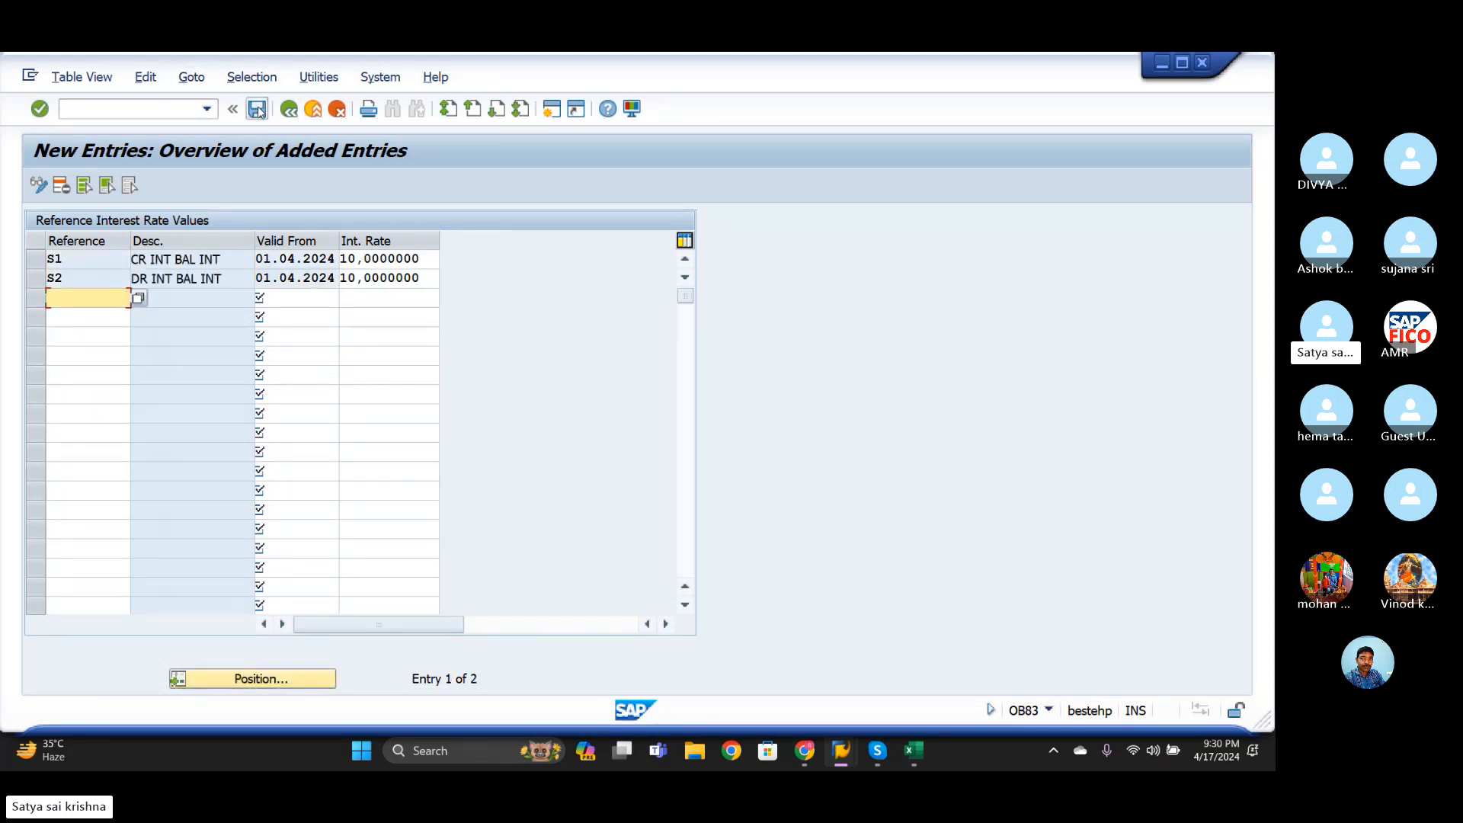
{"action": "left_click", "coordinate": [258, 110]}
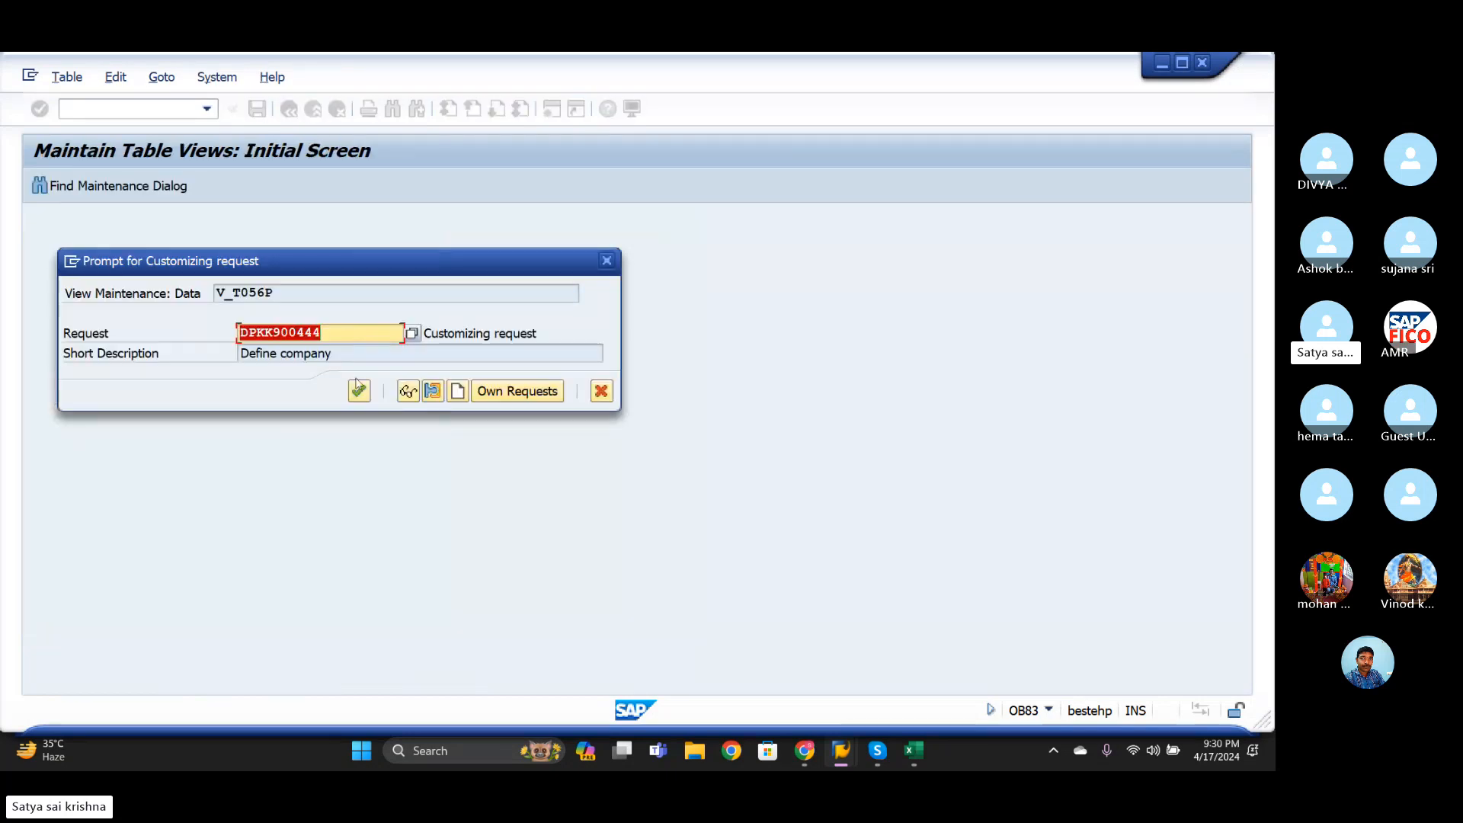
{"action": "left_click", "coordinate": [357, 387]}
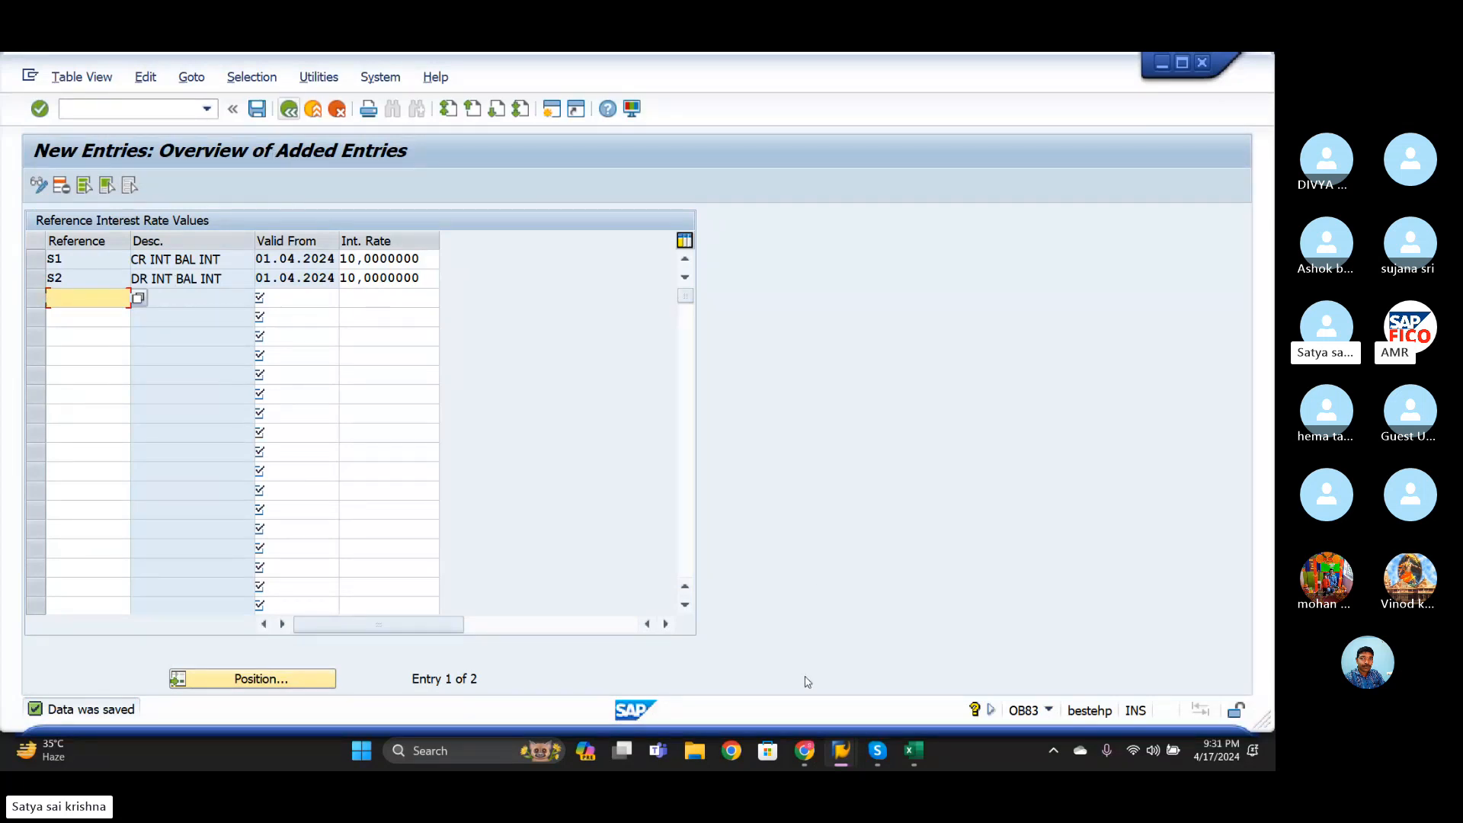
- Switch to the Int T-codes Excel workbook, highlight the Create GL Accounts row (FS00), and return to SAP
{"action": "left_click", "coordinate": [914, 750]}
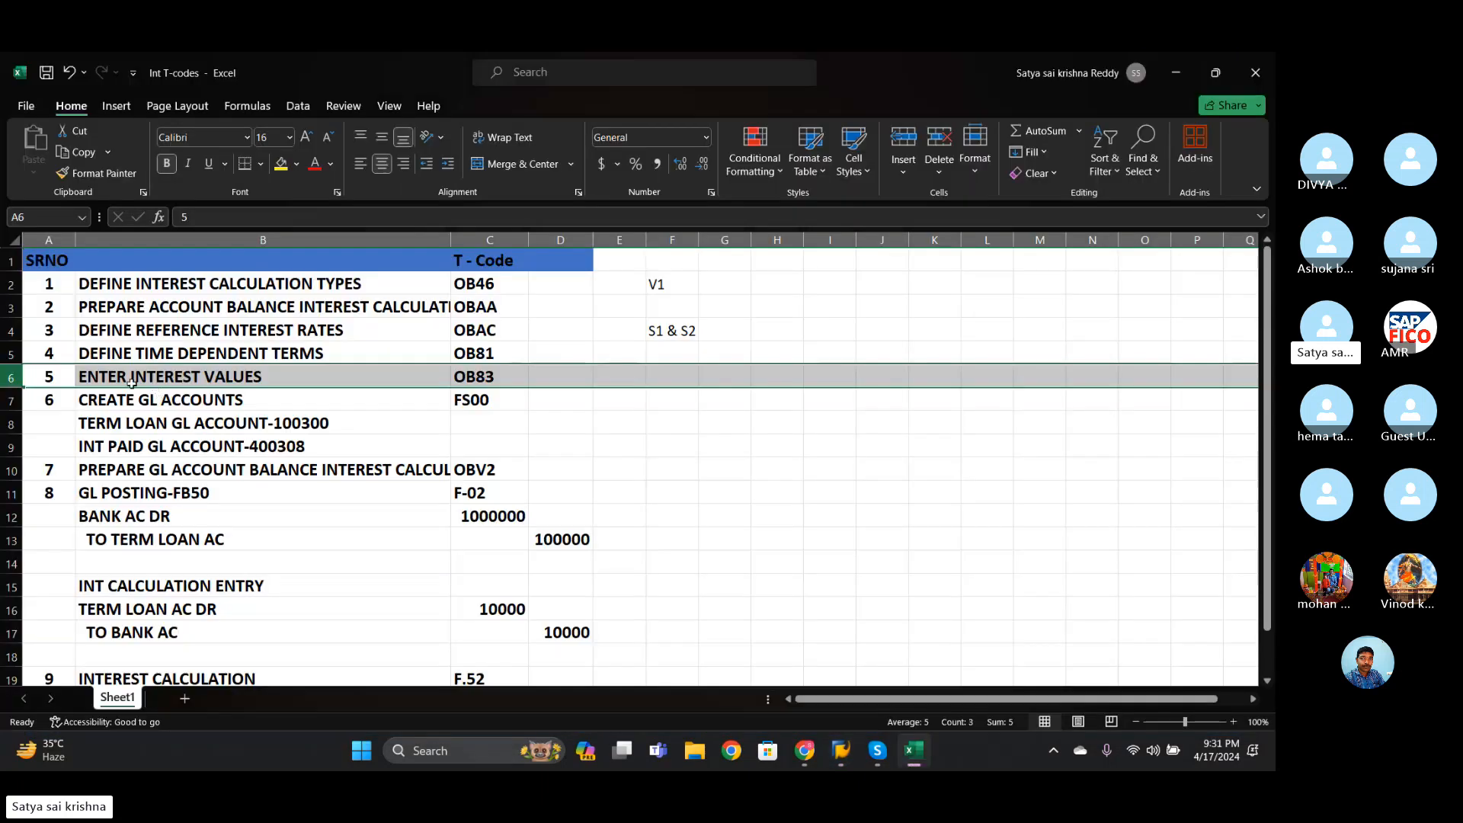
{"action": "left_click", "coordinate": [9, 400]}
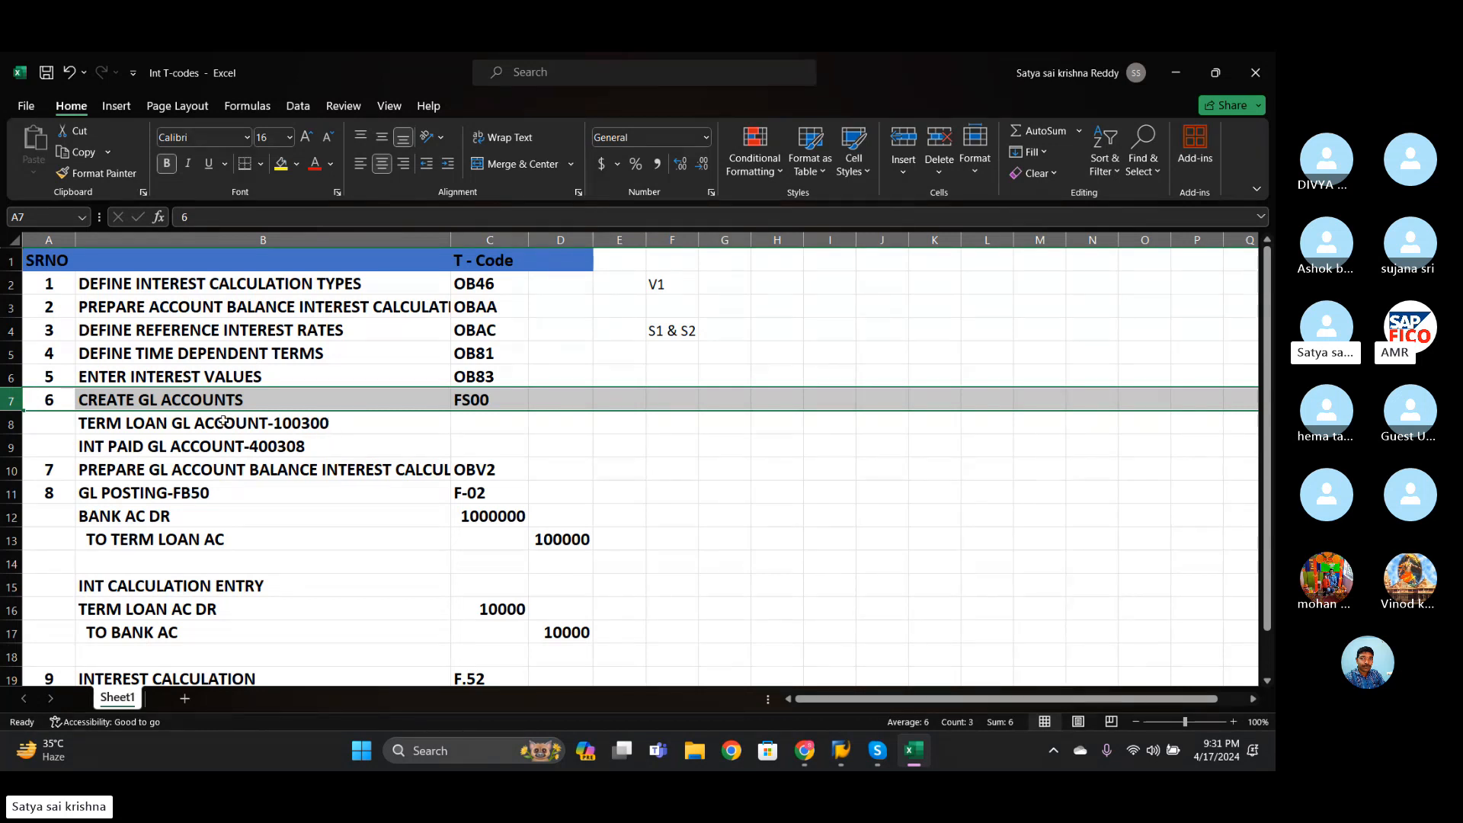
{"action": "mouse_move", "coordinate": [840, 756]}
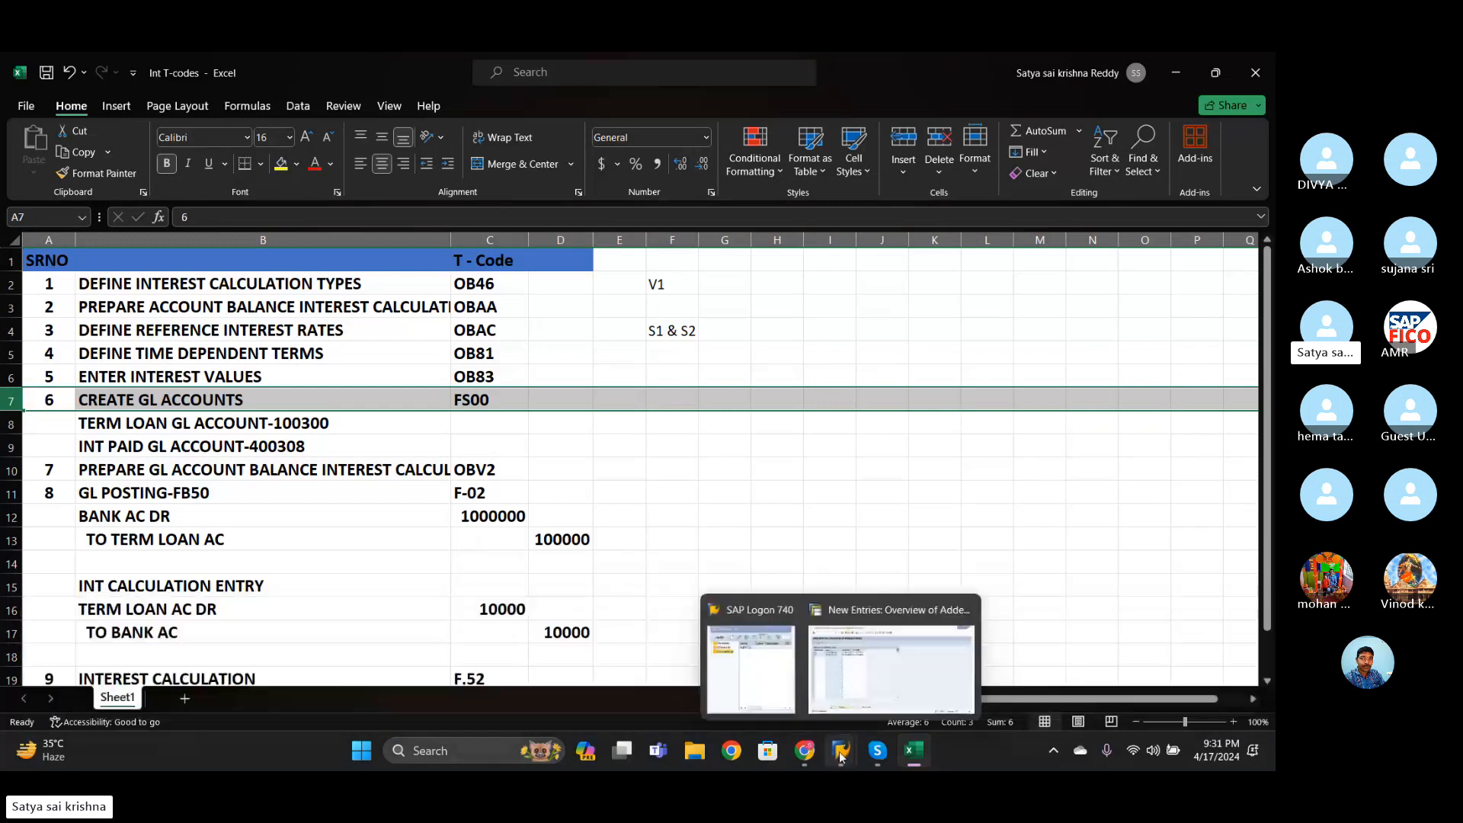
{"action": "left_click", "coordinate": [819, 638]}
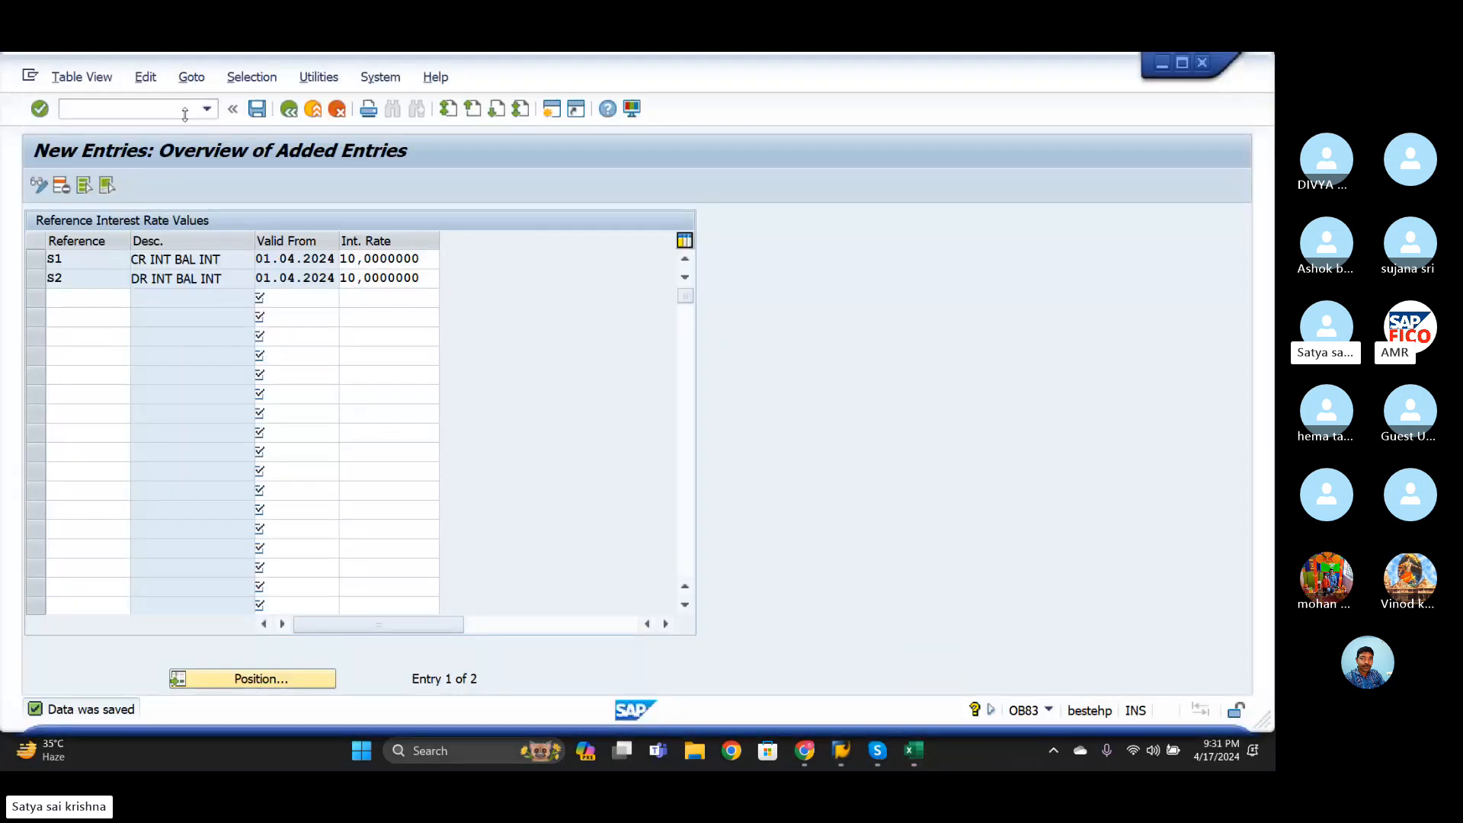
- Open transaction FS00 and list the existing G/L accounts in the Current Liabilities & Prov Gro group of company code TMMM
{"action": "left_click", "coordinate": [167, 114]}
{"action": "type", "text": "/NFS00"}
{"action": "key", "text": "Return"}
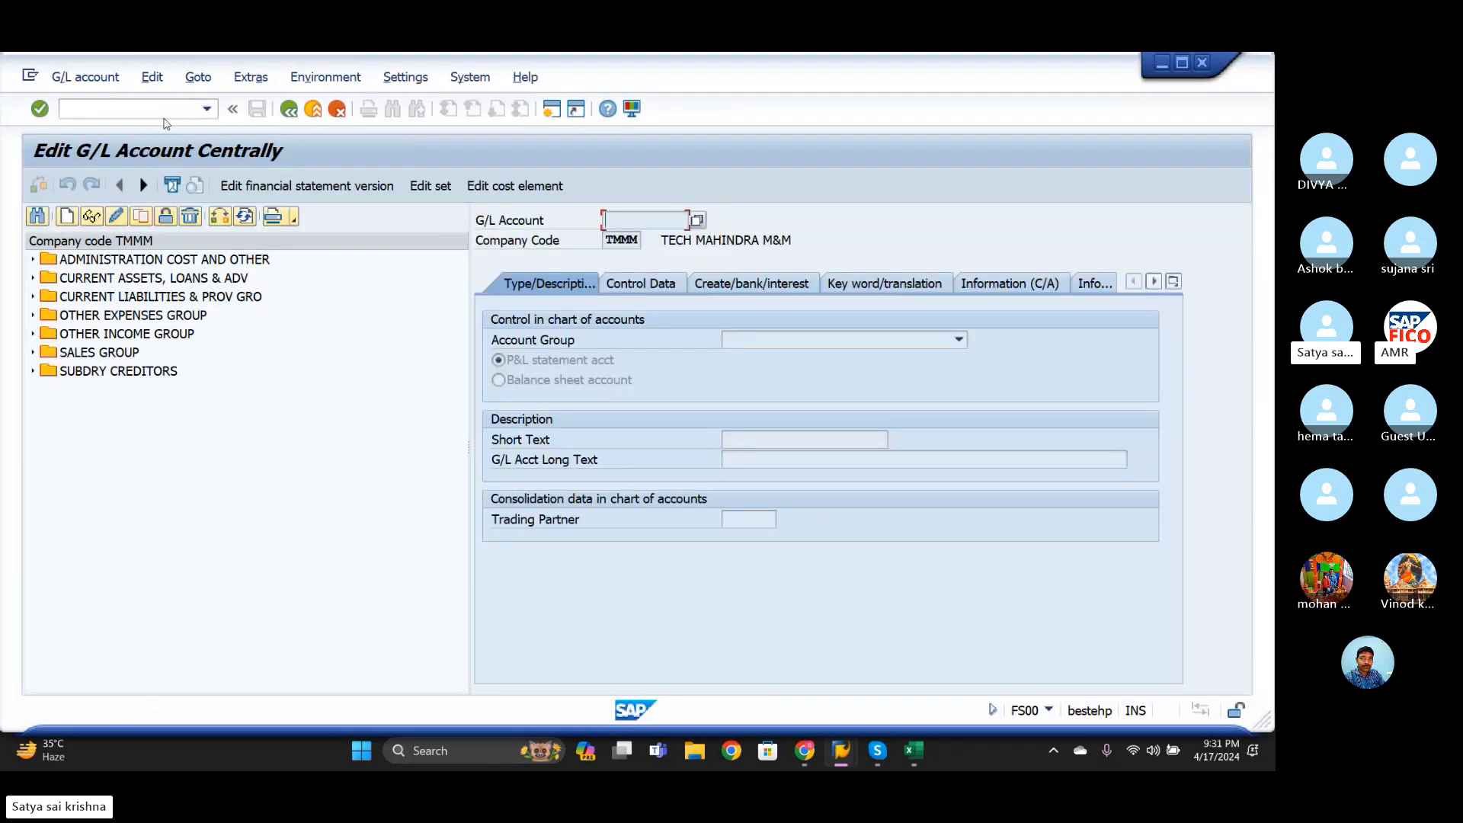
{"action": "left_click", "coordinate": [33, 298]}
{"action": "left_click", "coordinate": [33, 297]}
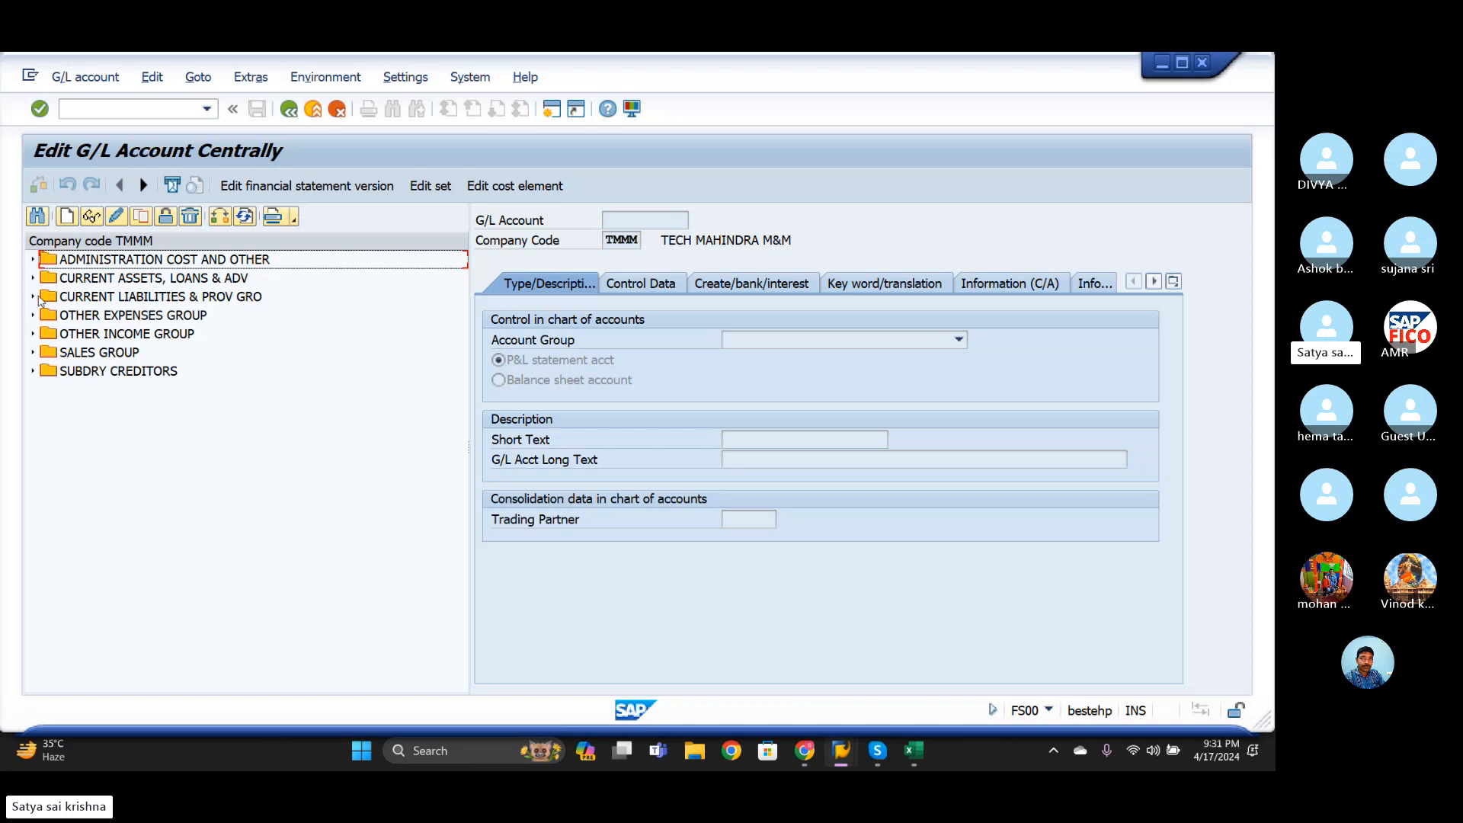
{"action": "left_click", "coordinate": [32, 297]}
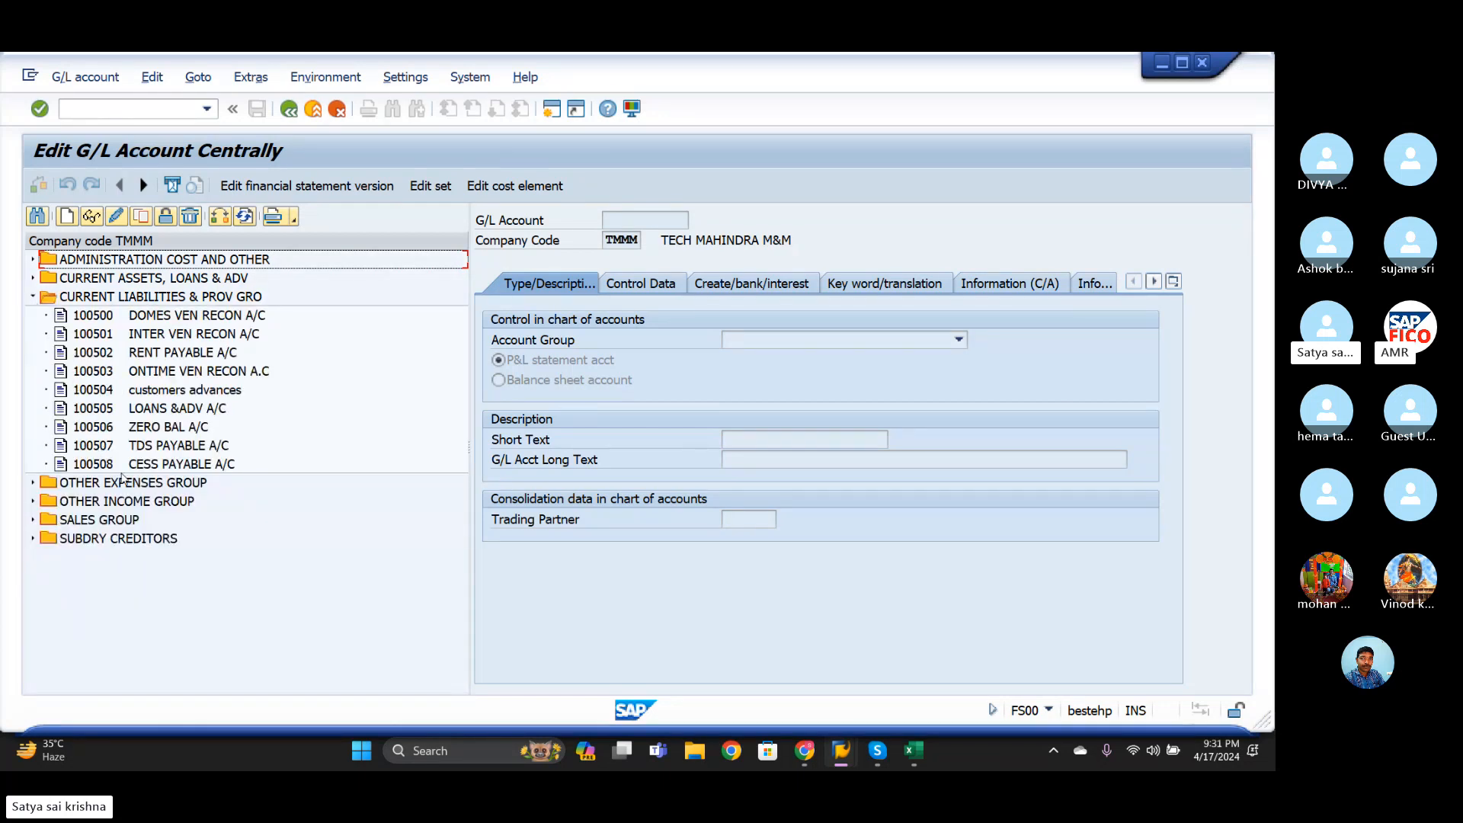
- Open transaction OBD4 to view the G/L account groups
{"action": "left_click", "coordinate": [122, 107]}
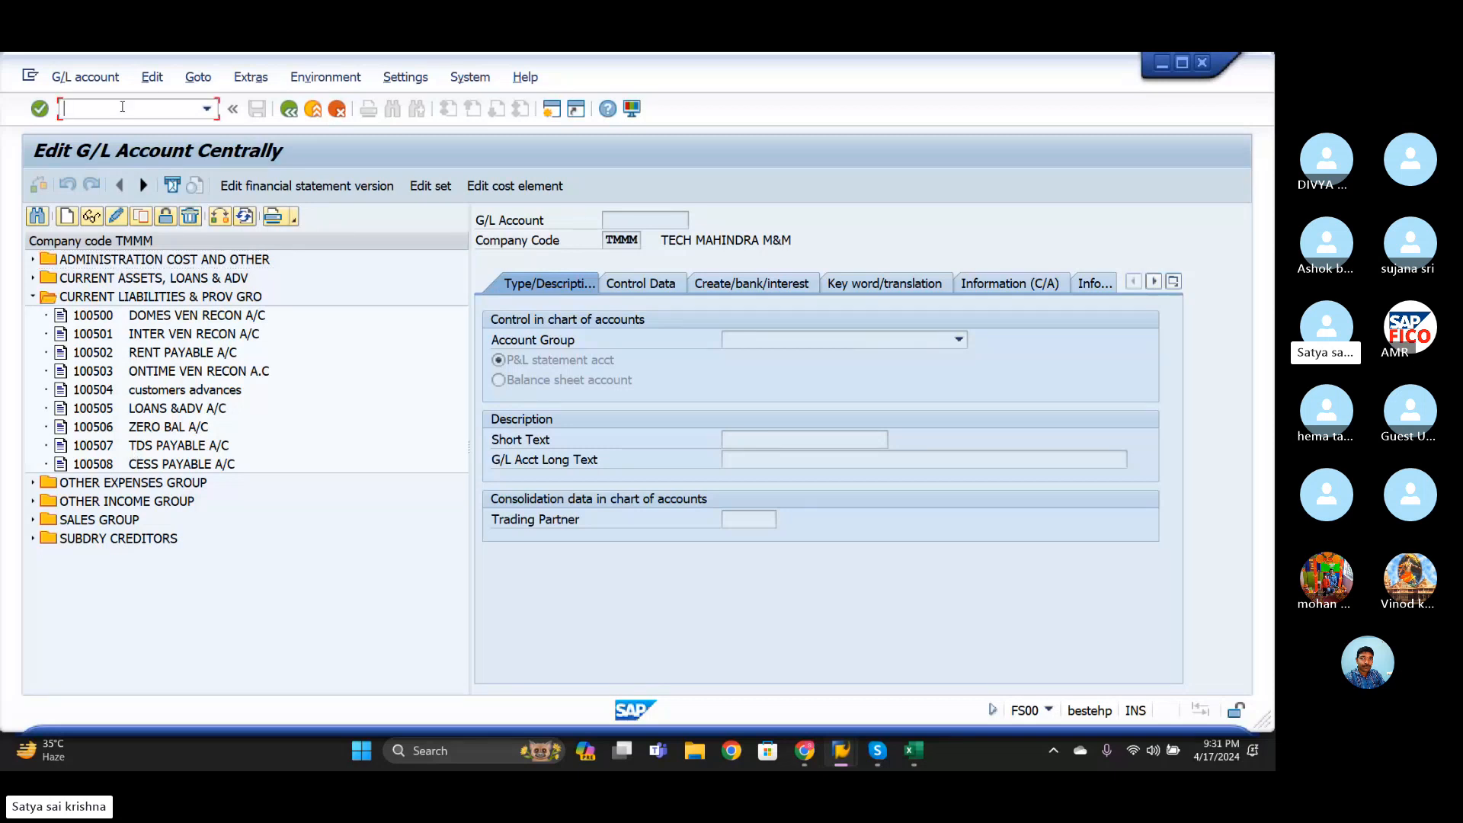
{"action": "type", "text": "/N"}
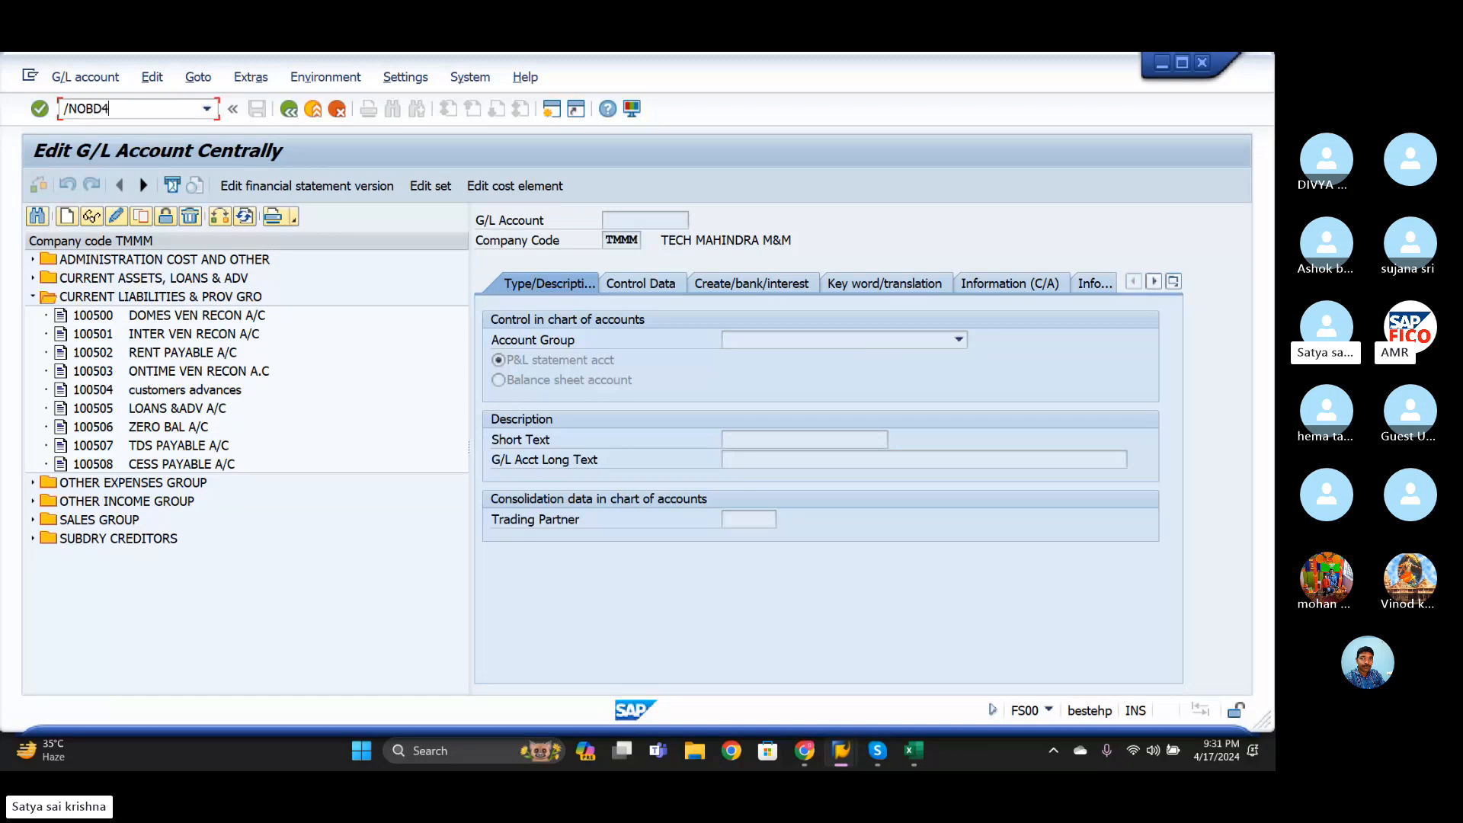
{"action": "type", "text": "OBD4"}
{"action": "key", "text": "Return"}
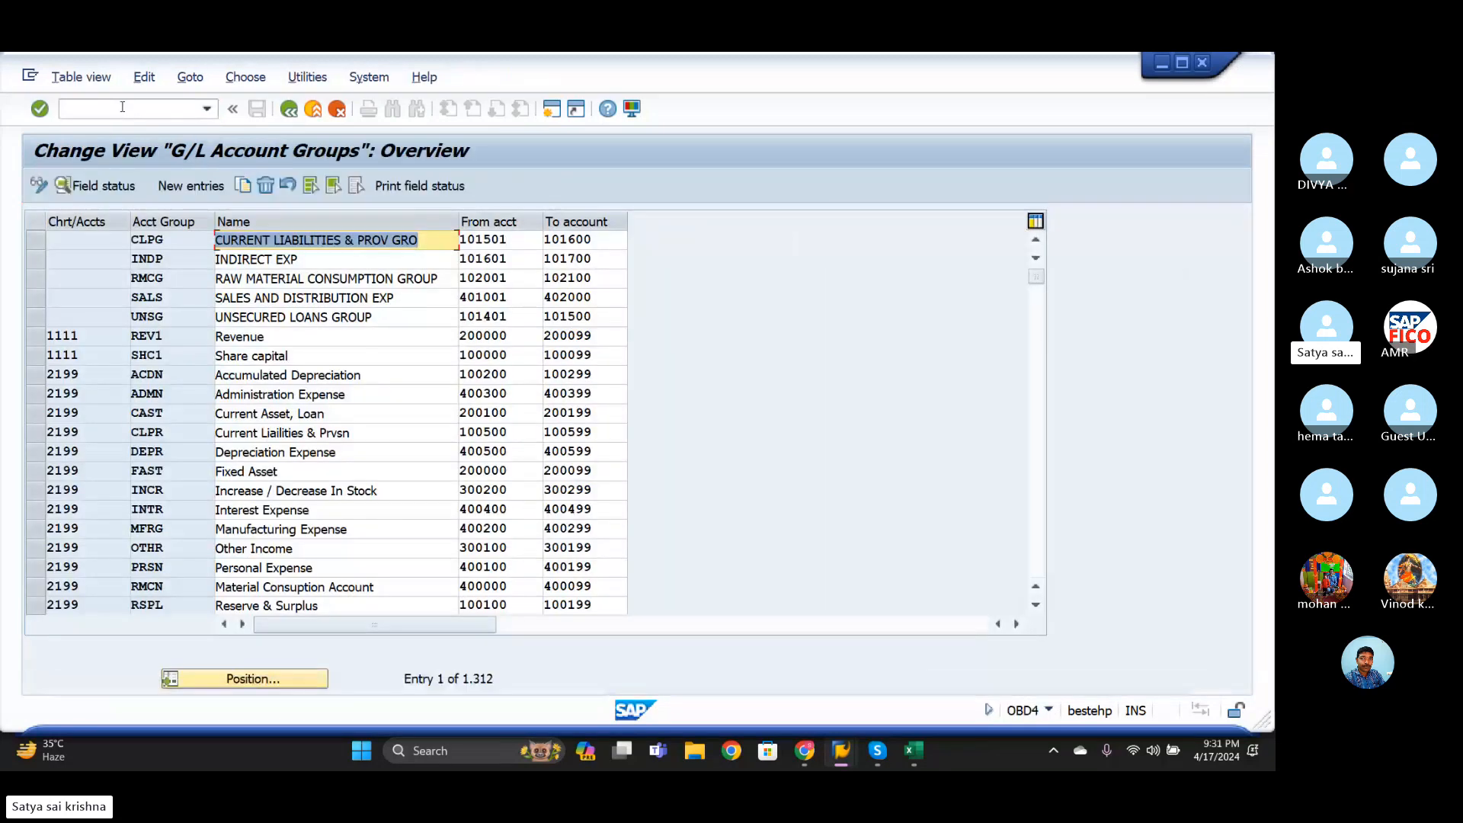
- Position the account groups list at chart of accounts TMOC and check the number range of the Secured Loans Group
{"action": "left_click", "coordinate": [261, 679]}
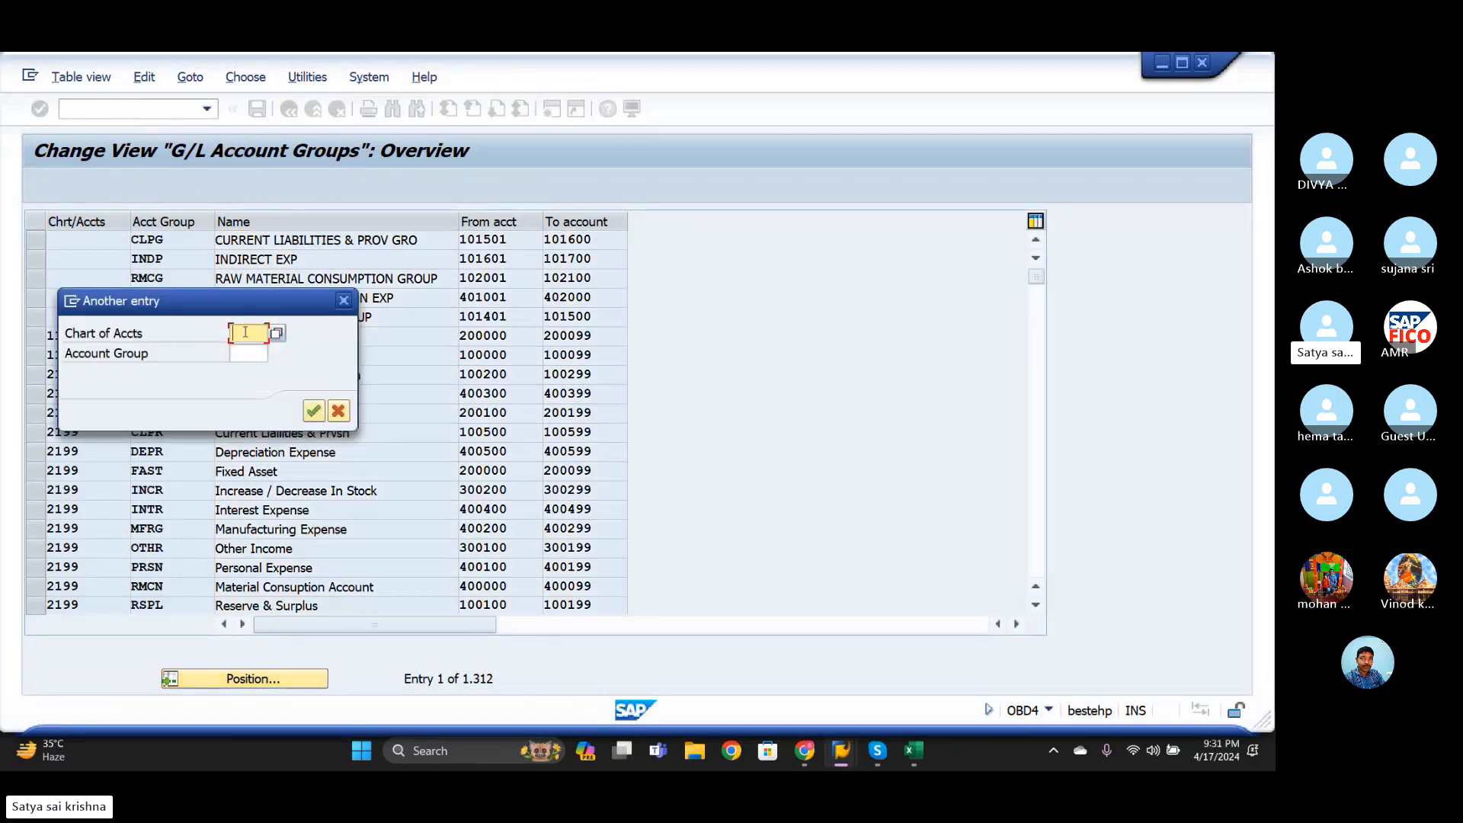
{"action": "left_click", "coordinate": [245, 332]}
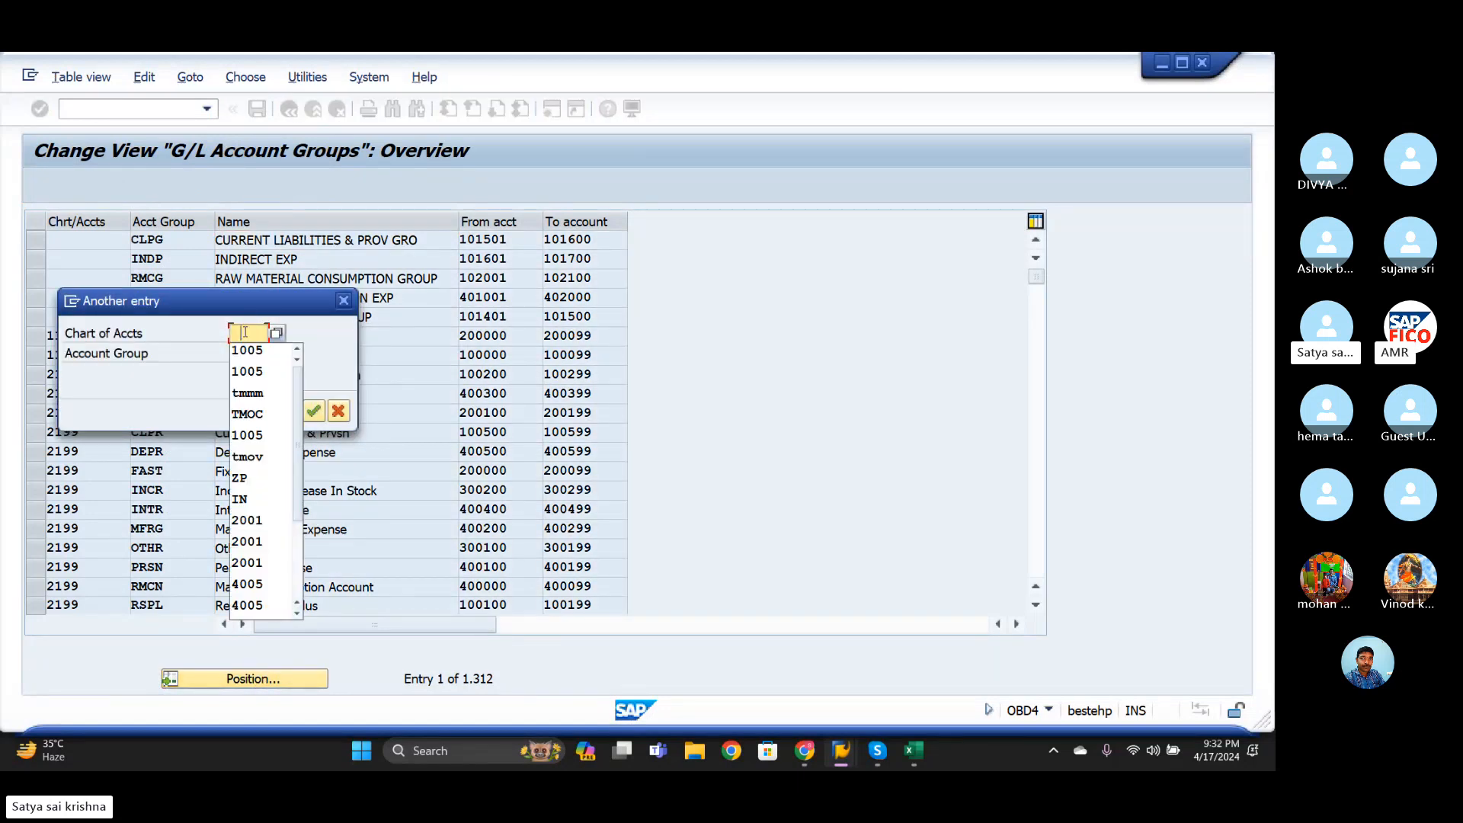
{"action": "left_click", "coordinate": [247, 414]}
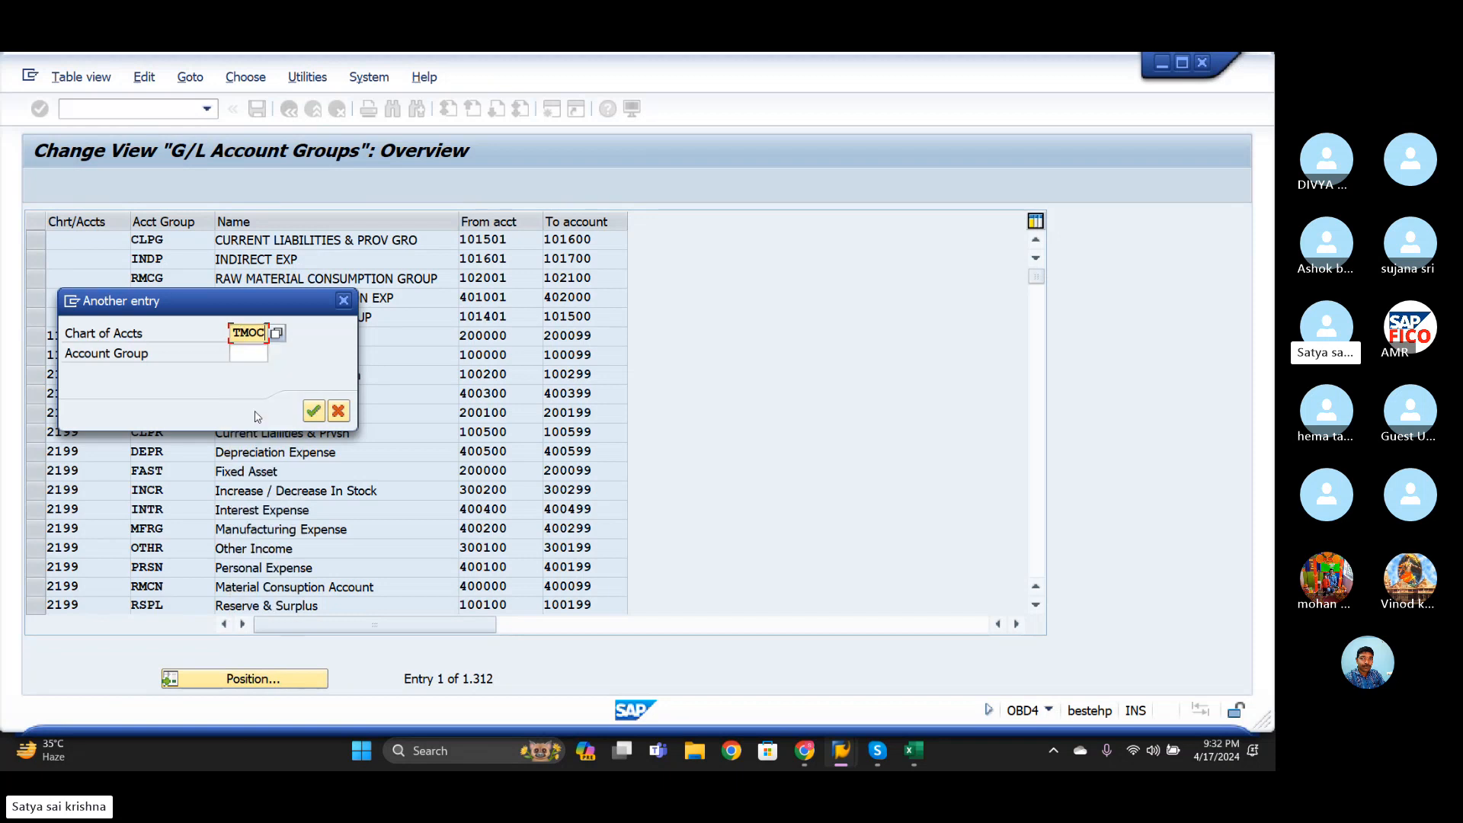
{"action": "left_click", "coordinate": [312, 412]}
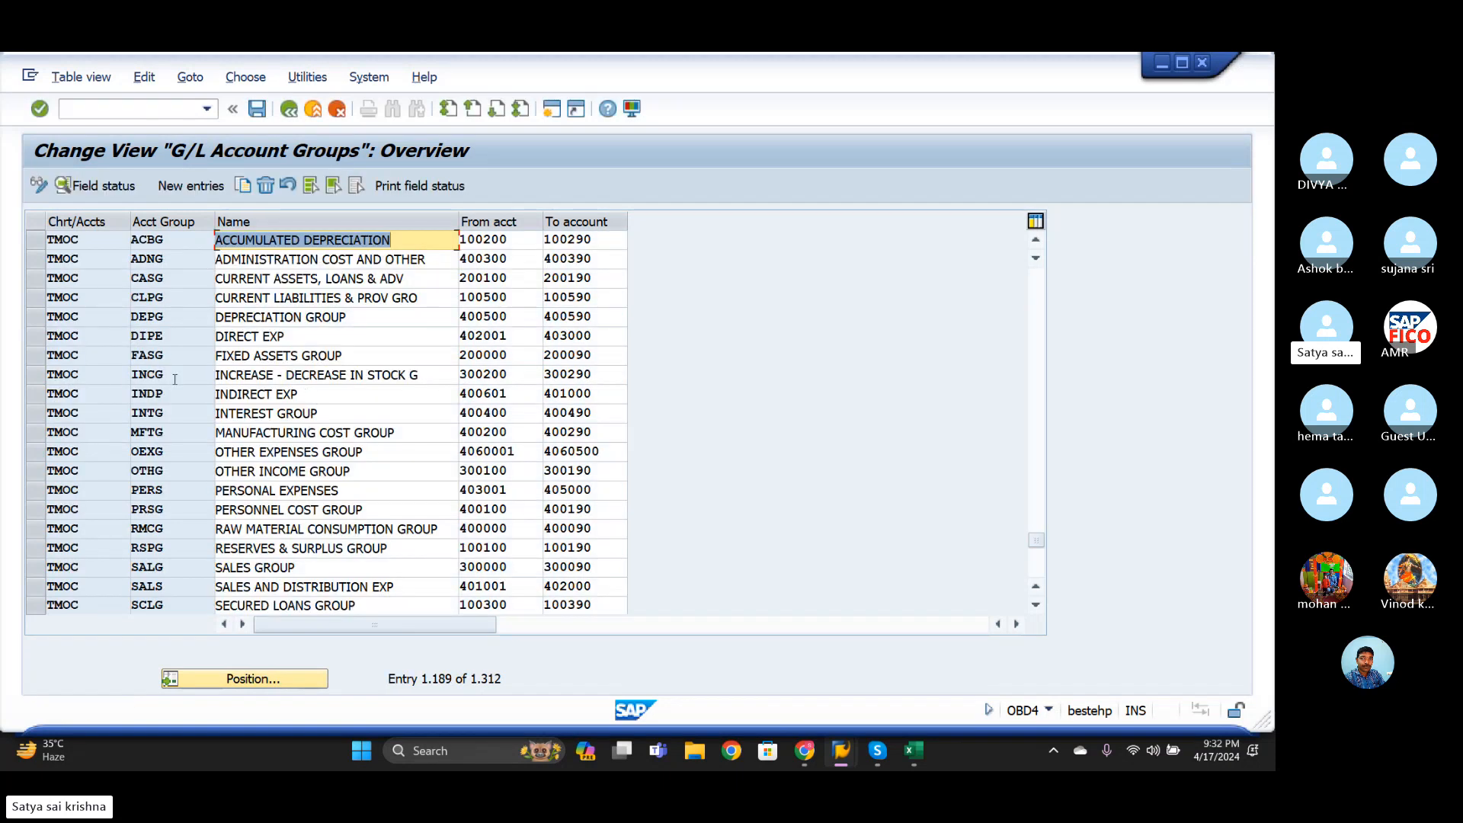
{"action": "scroll", "coordinate": [111, 343], "scroll_direction": "down", "scroll_amount": 1}
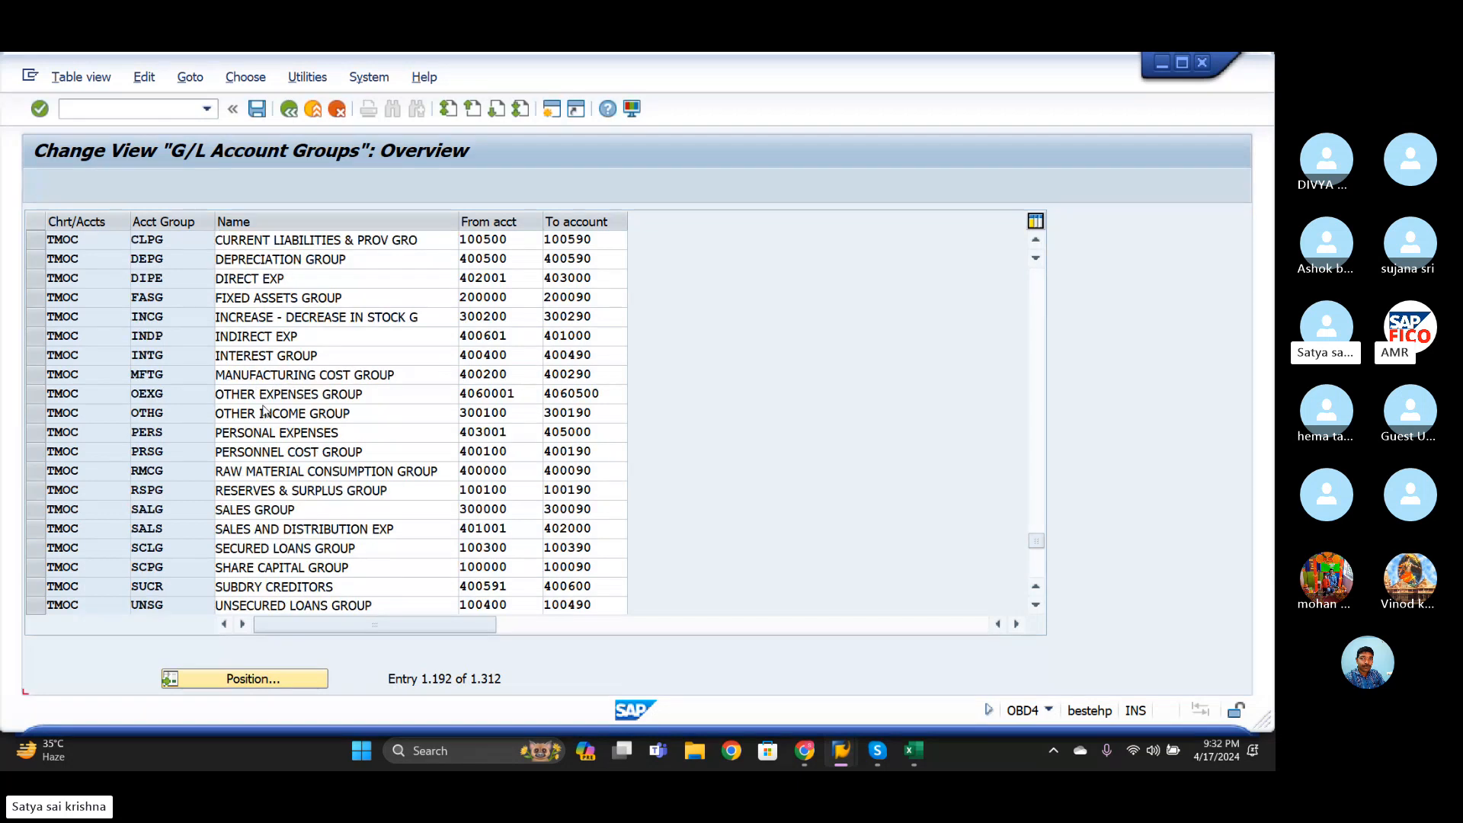
{"action": "scroll", "coordinate": [265, 411], "scroll_direction": "down", "scroll_amount": 3}
{"action": "scroll", "coordinate": [264, 408], "scroll_direction": "up", "scroll_amount": 4}
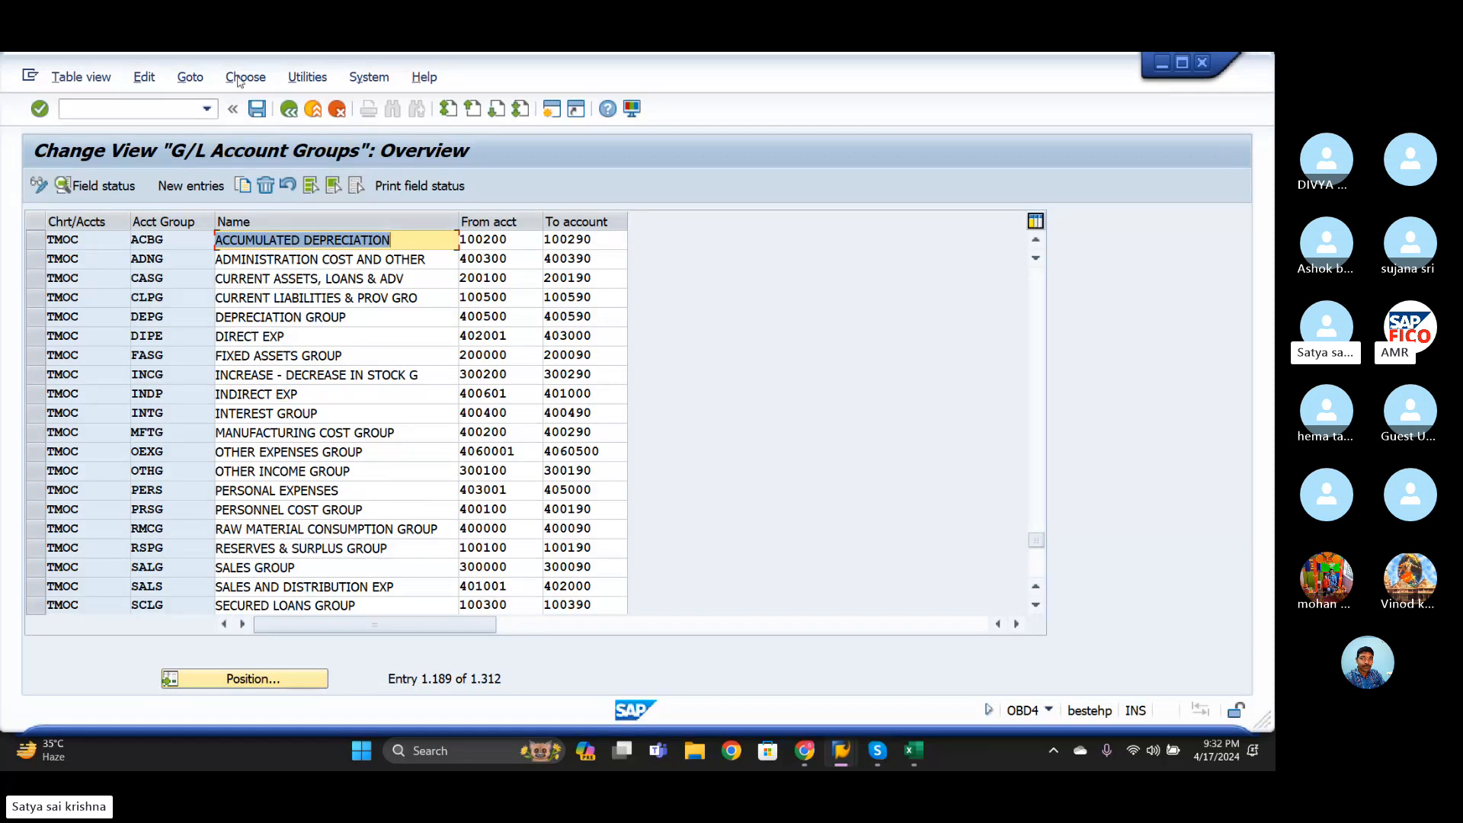
{"action": "left_click", "coordinate": [160, 110]}
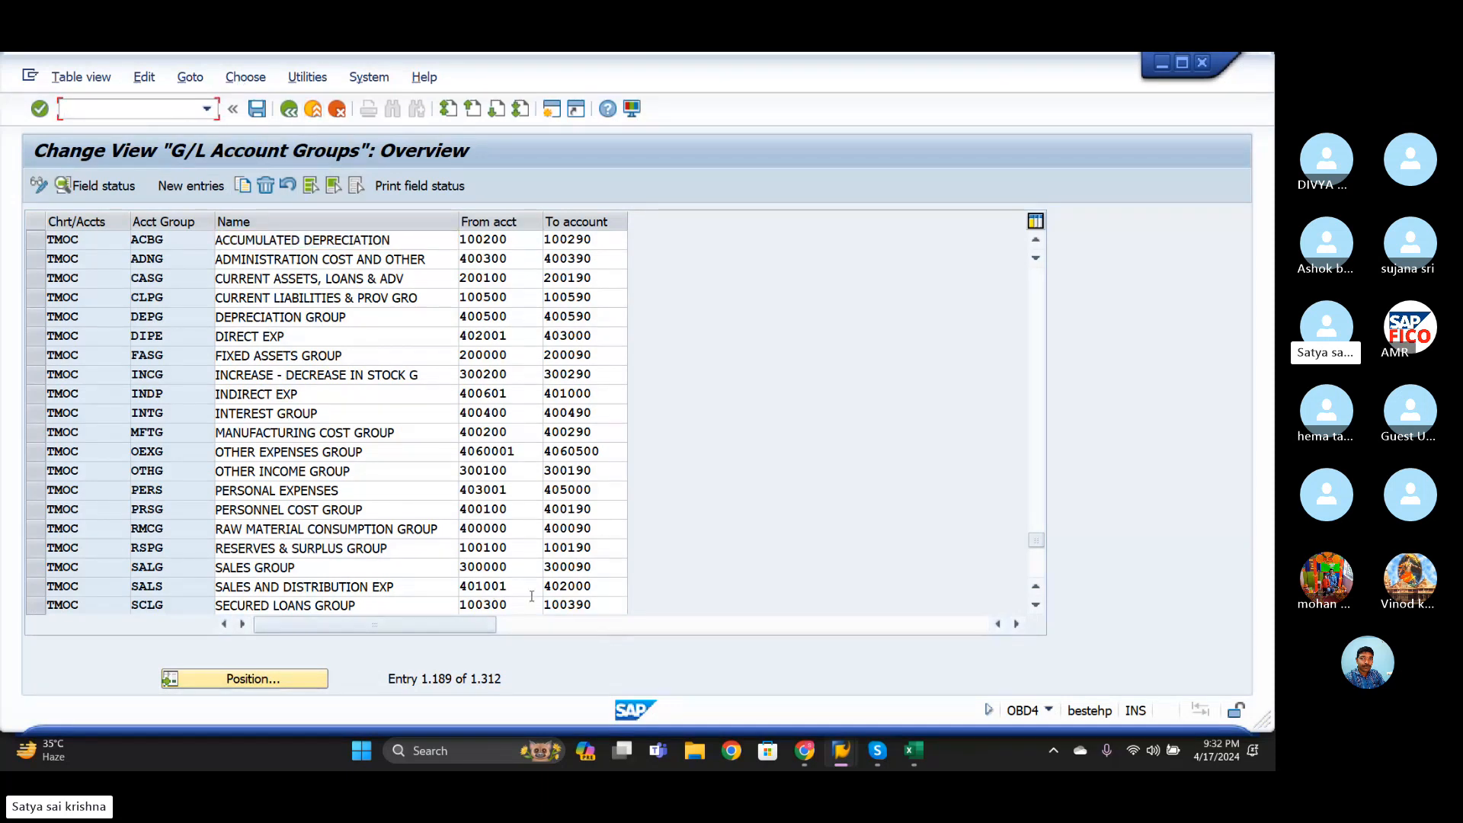
{"action": "left_click", "coordinate": [508, 603]}
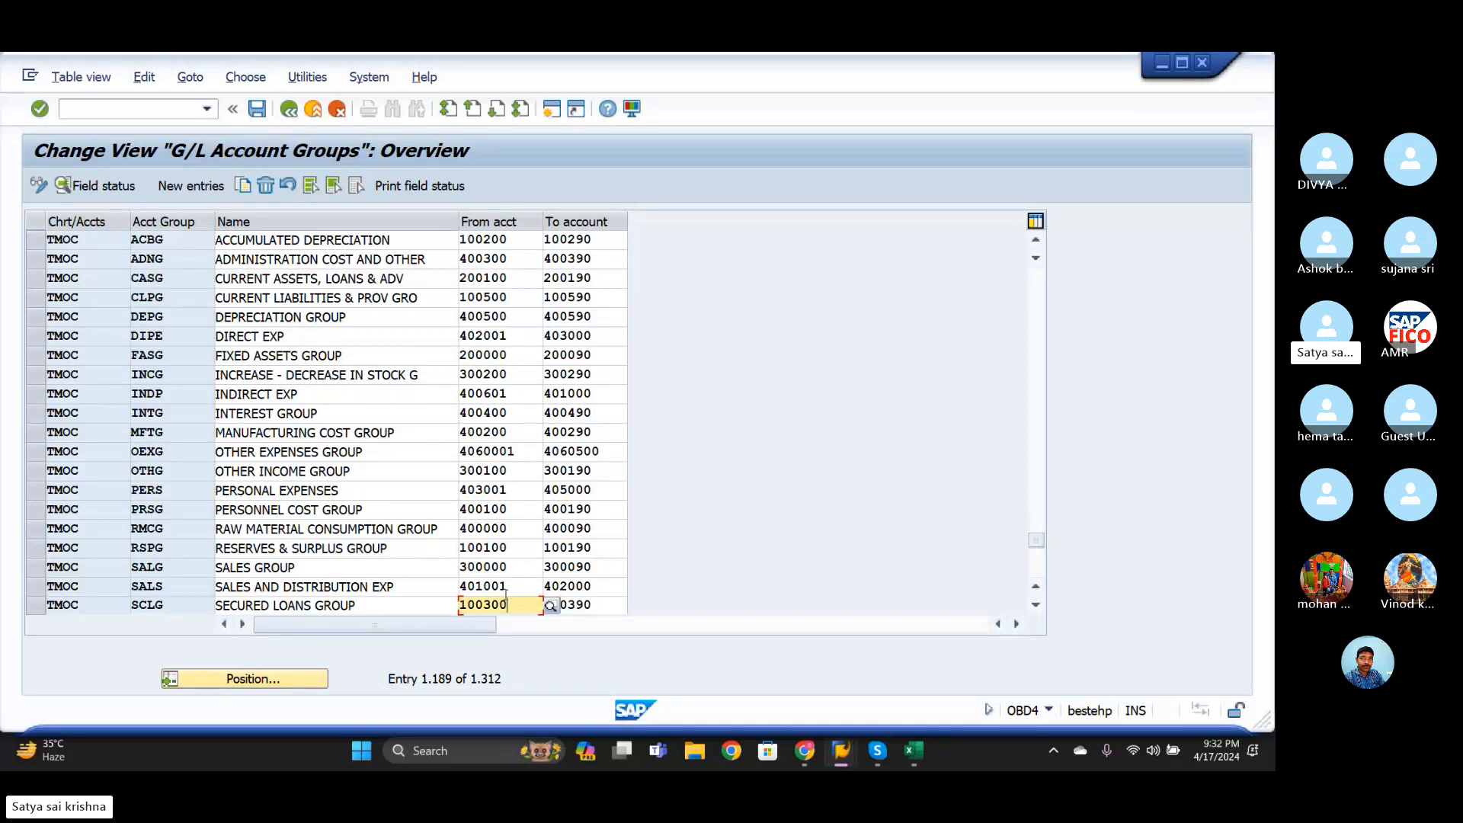
- Return to transaction FS00 for central G/L account editing
{"action": "left_click", "coordinate": [125, 111]}
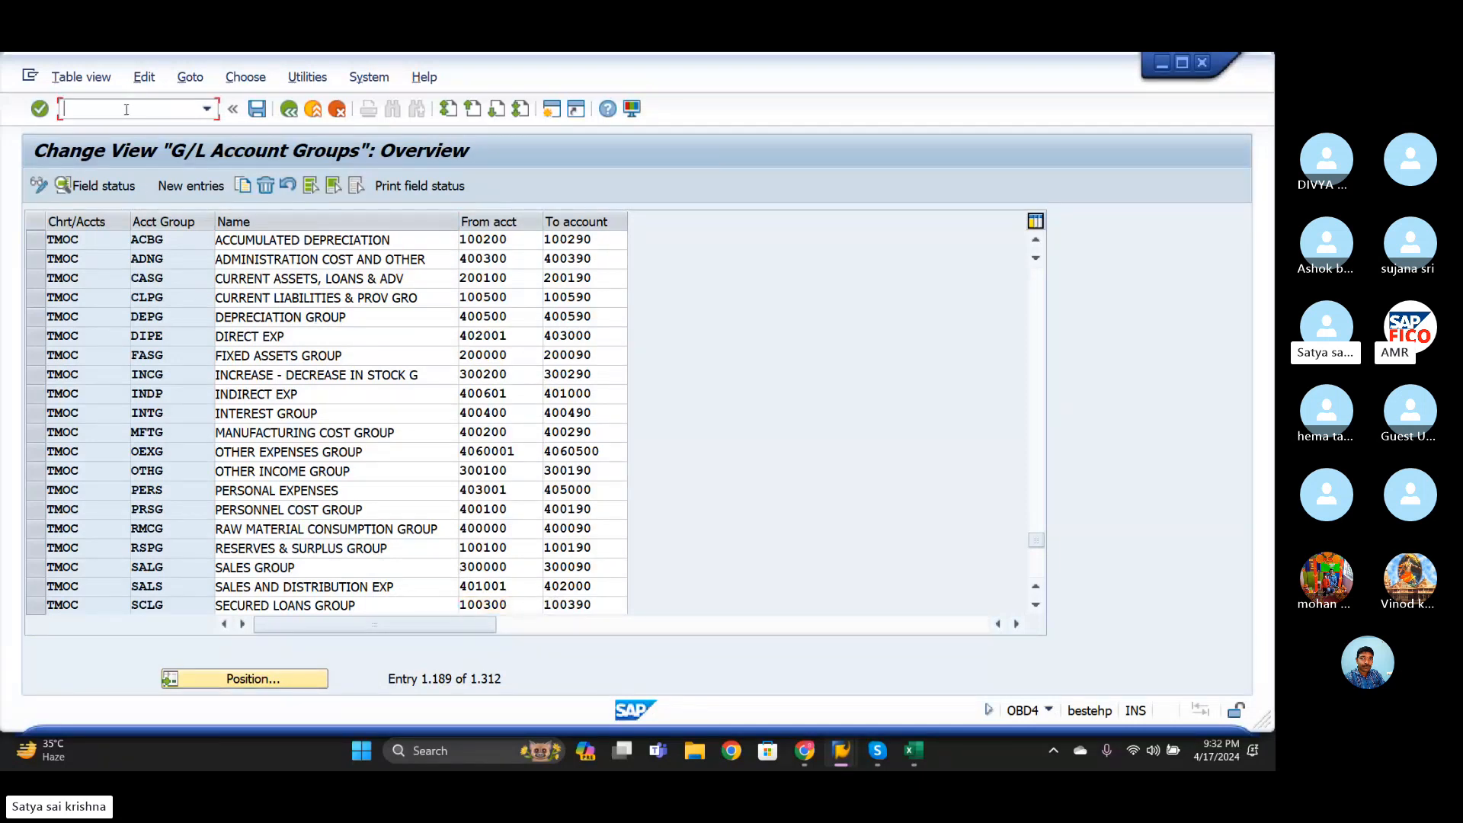
{"action": "left_click", "coordinate": [207, 111]}
{"action": "left_click", "coordinate": [206, 112]}
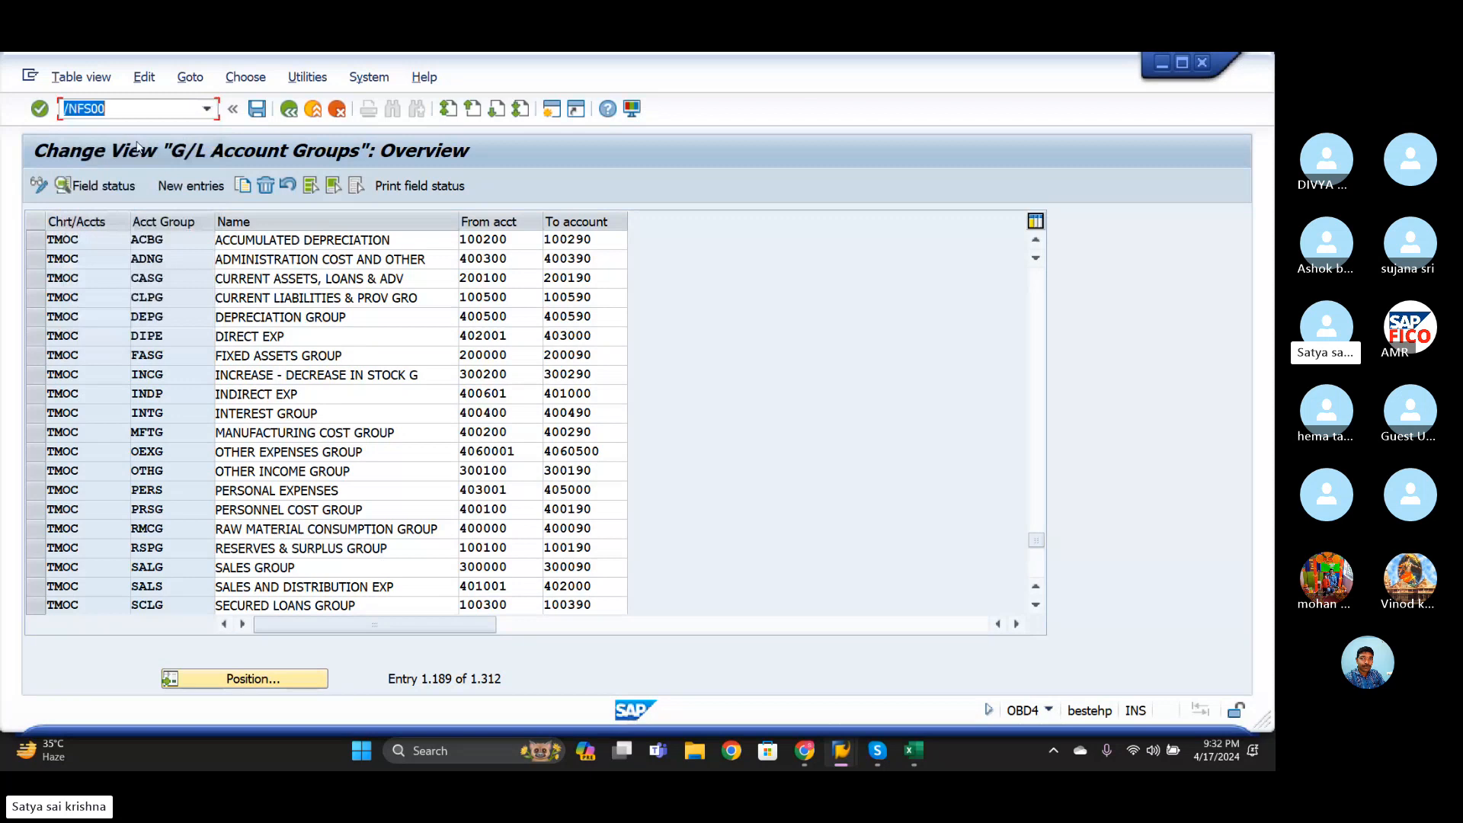
{"action": "left_click", "coordinate": [207, 110]}
{"action": "key", "text": "Return"}
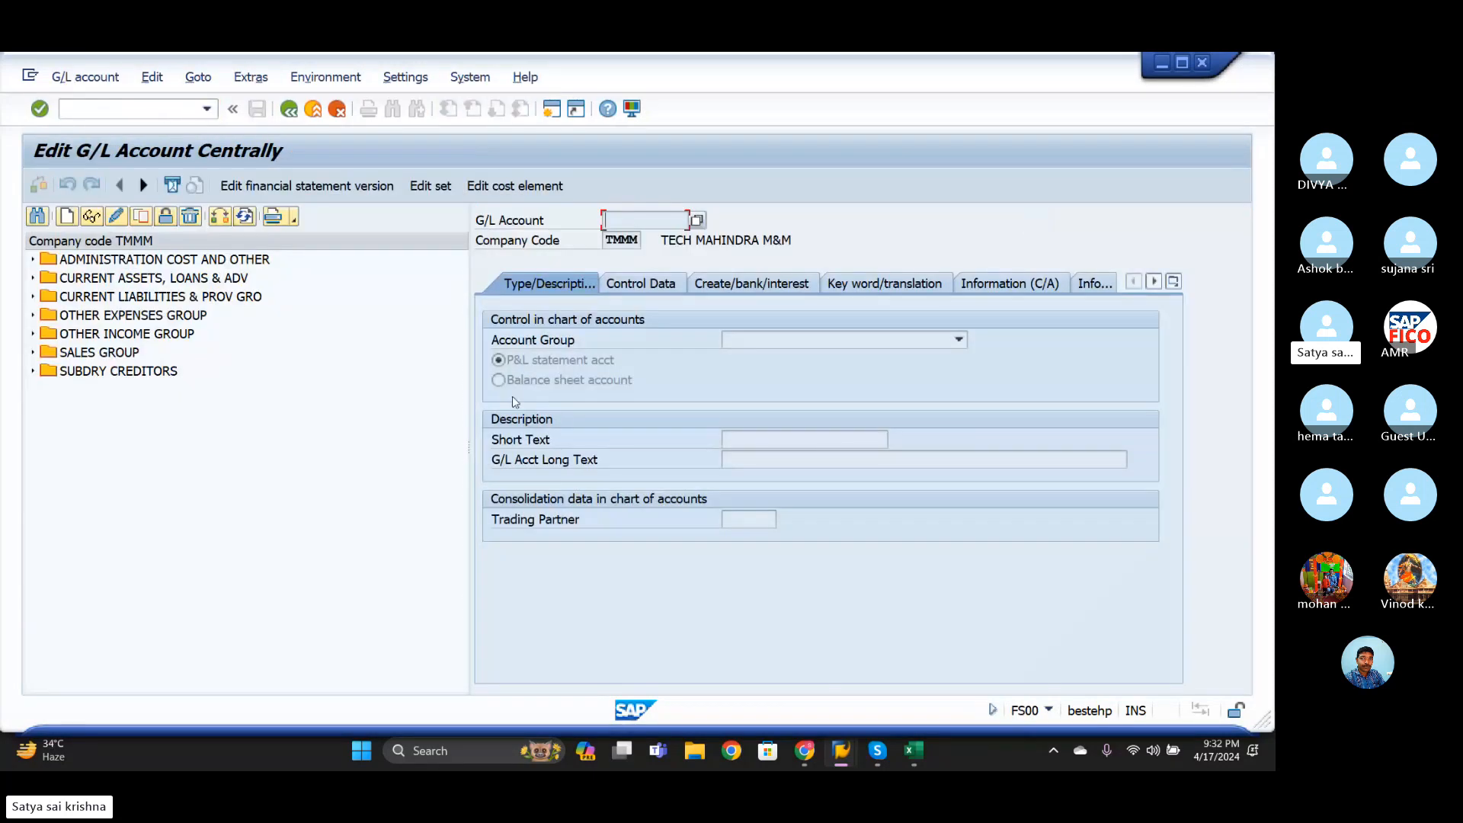
- Start creating G/L account 100300 in company code TMMM
{"action": "left_click", "coordinate": [67, 218]}
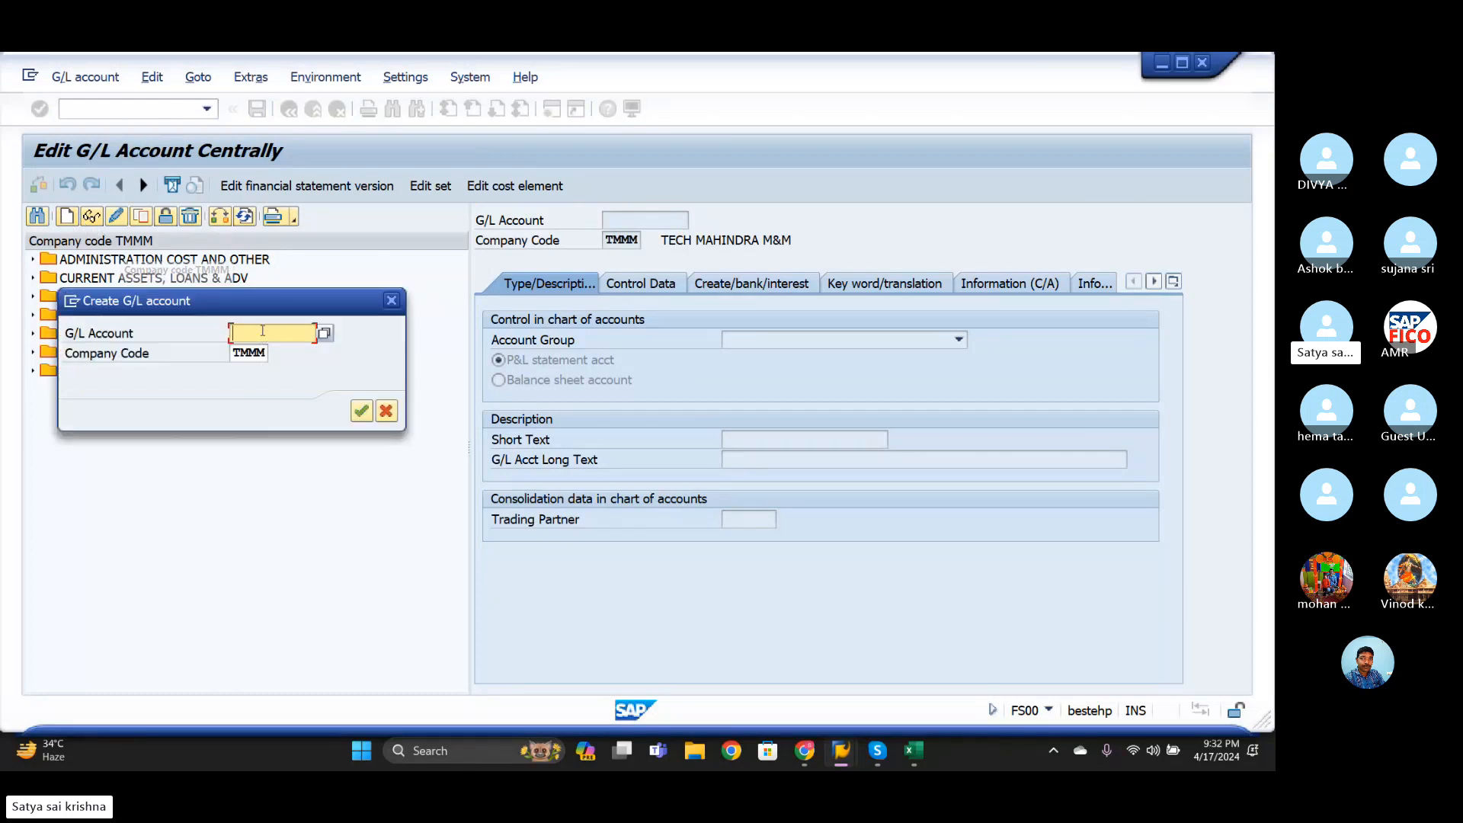
{"action": "left_click_drag", "start_coordinate": [264, 302], "coordinate": [265, 398]}
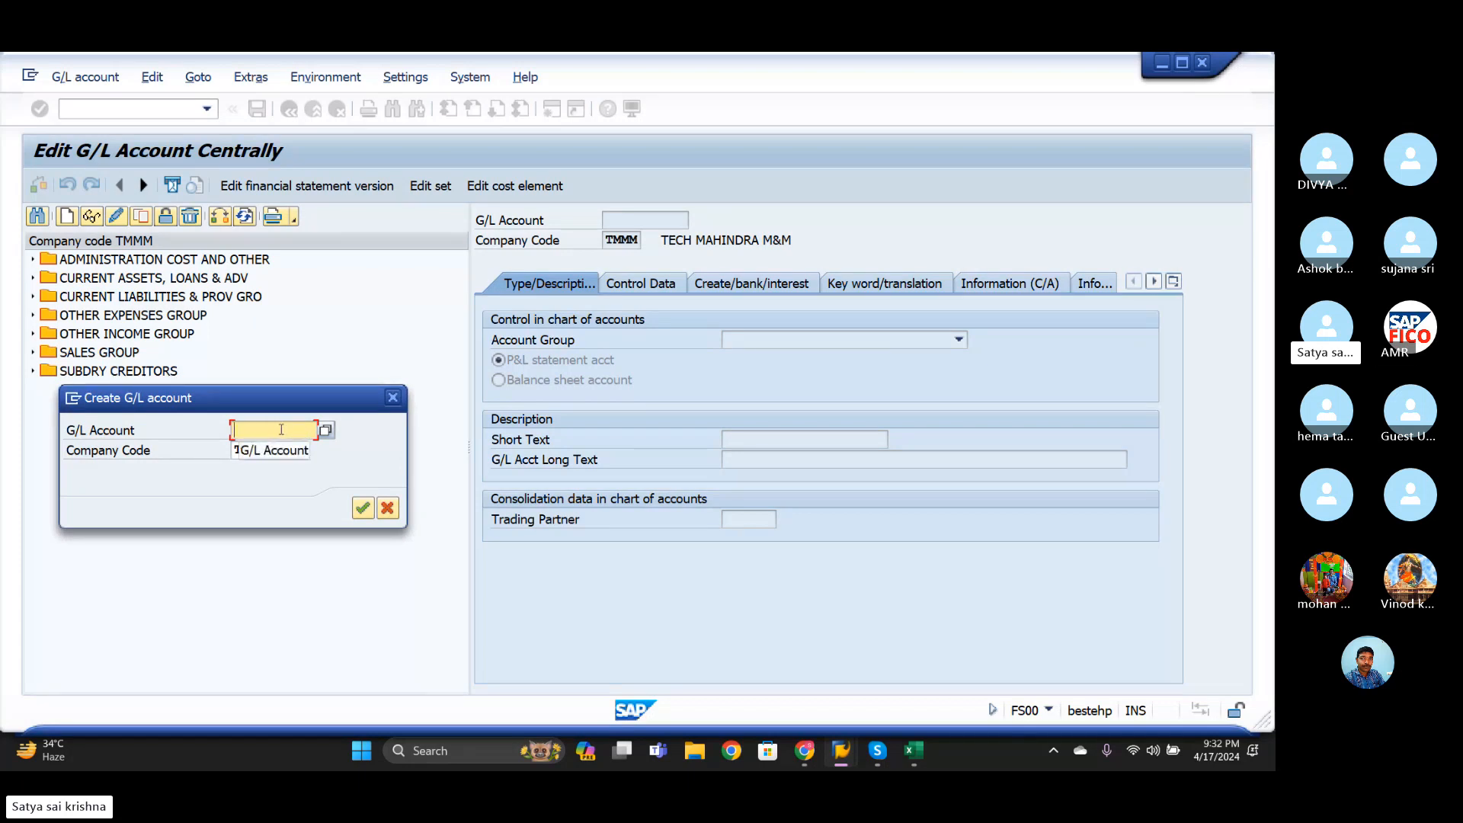
{"action": "type", "text": "100300"}
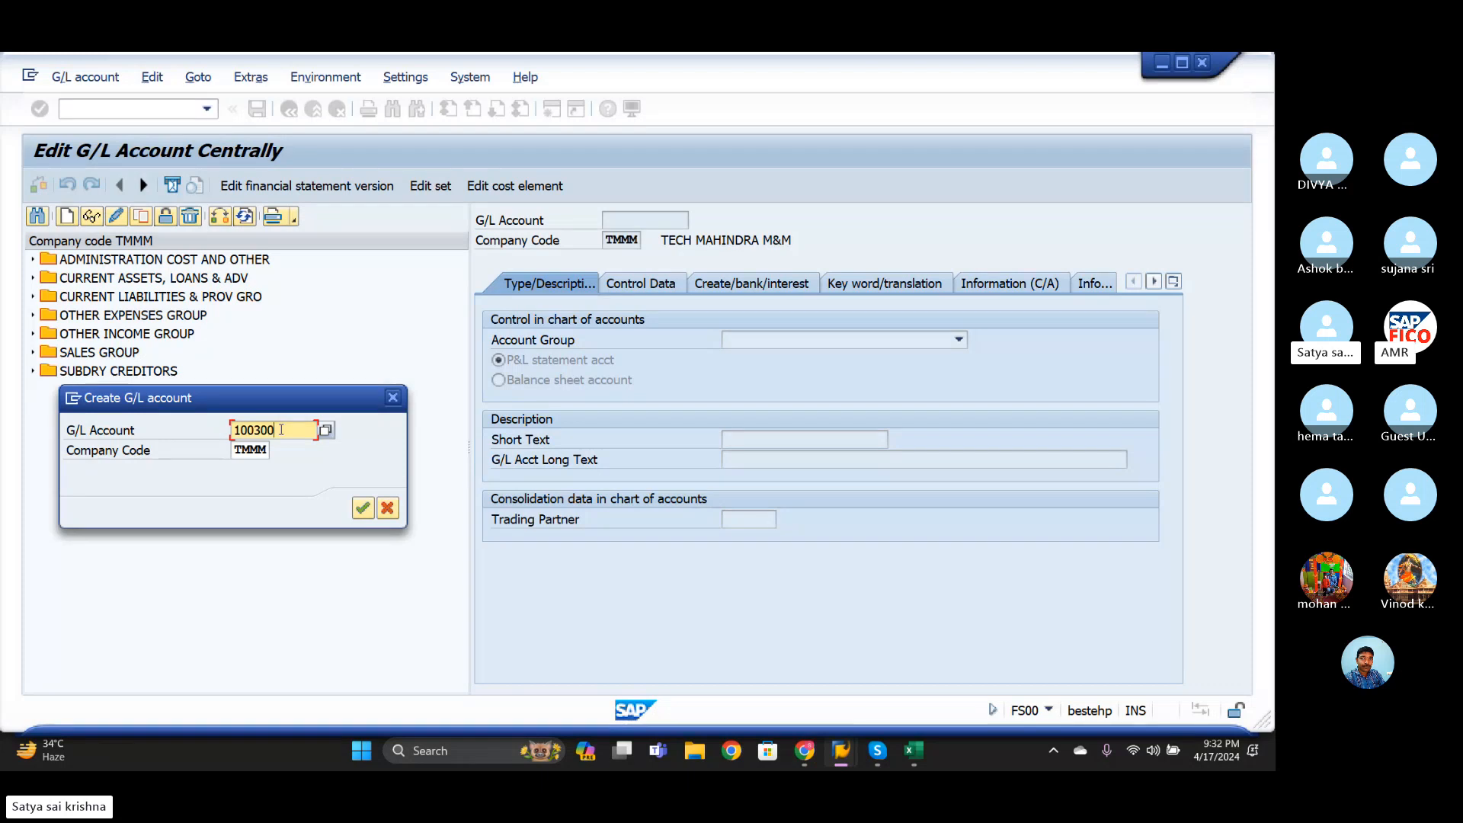
{"action": "key", "text": "Return"}
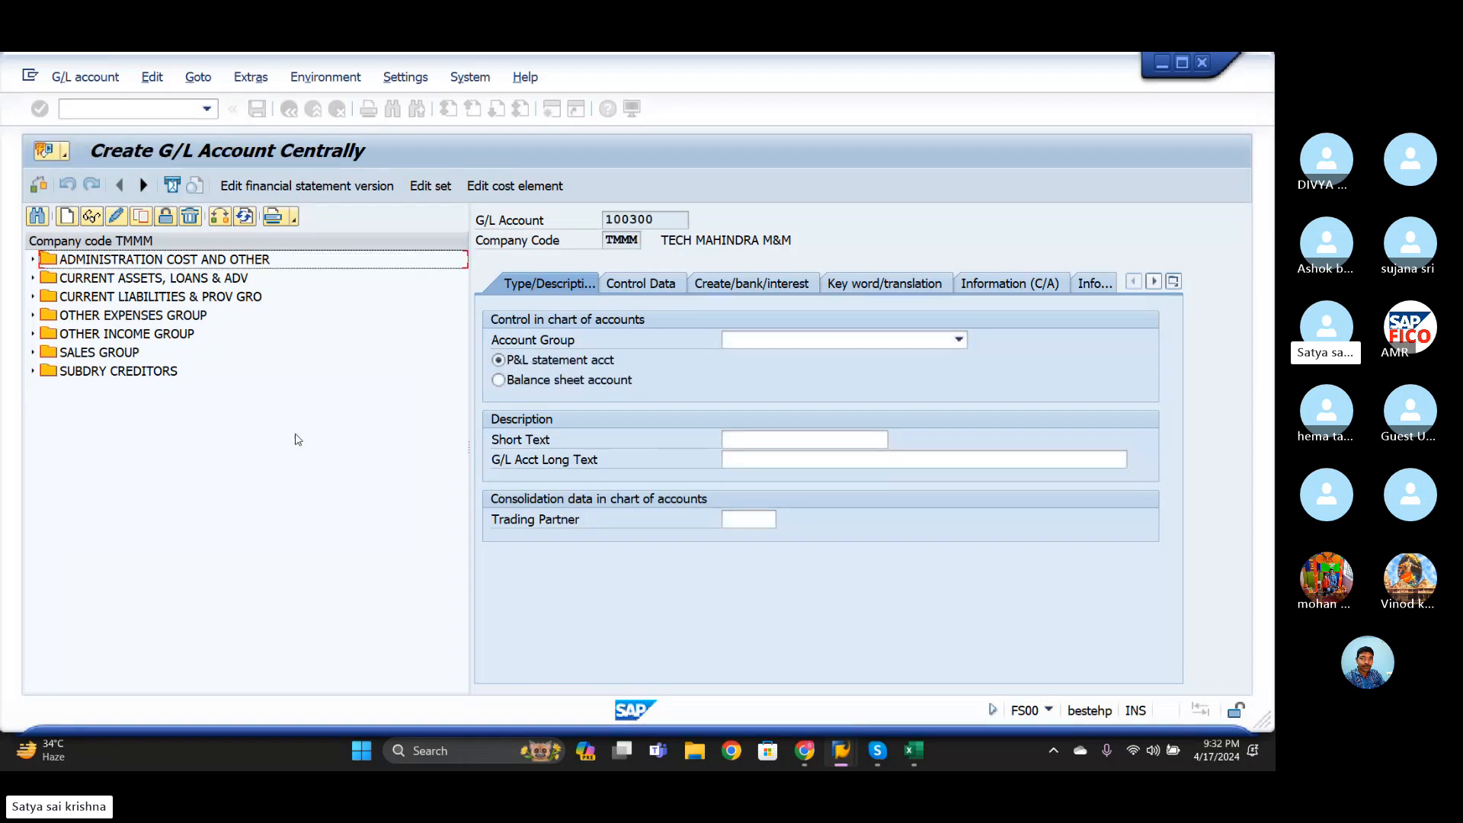
- Assign the new account to the SECURED LOANS GROUP account group and classify it as a balance sheet account
{"action": "left_click", "coordinate": [958, 340]}
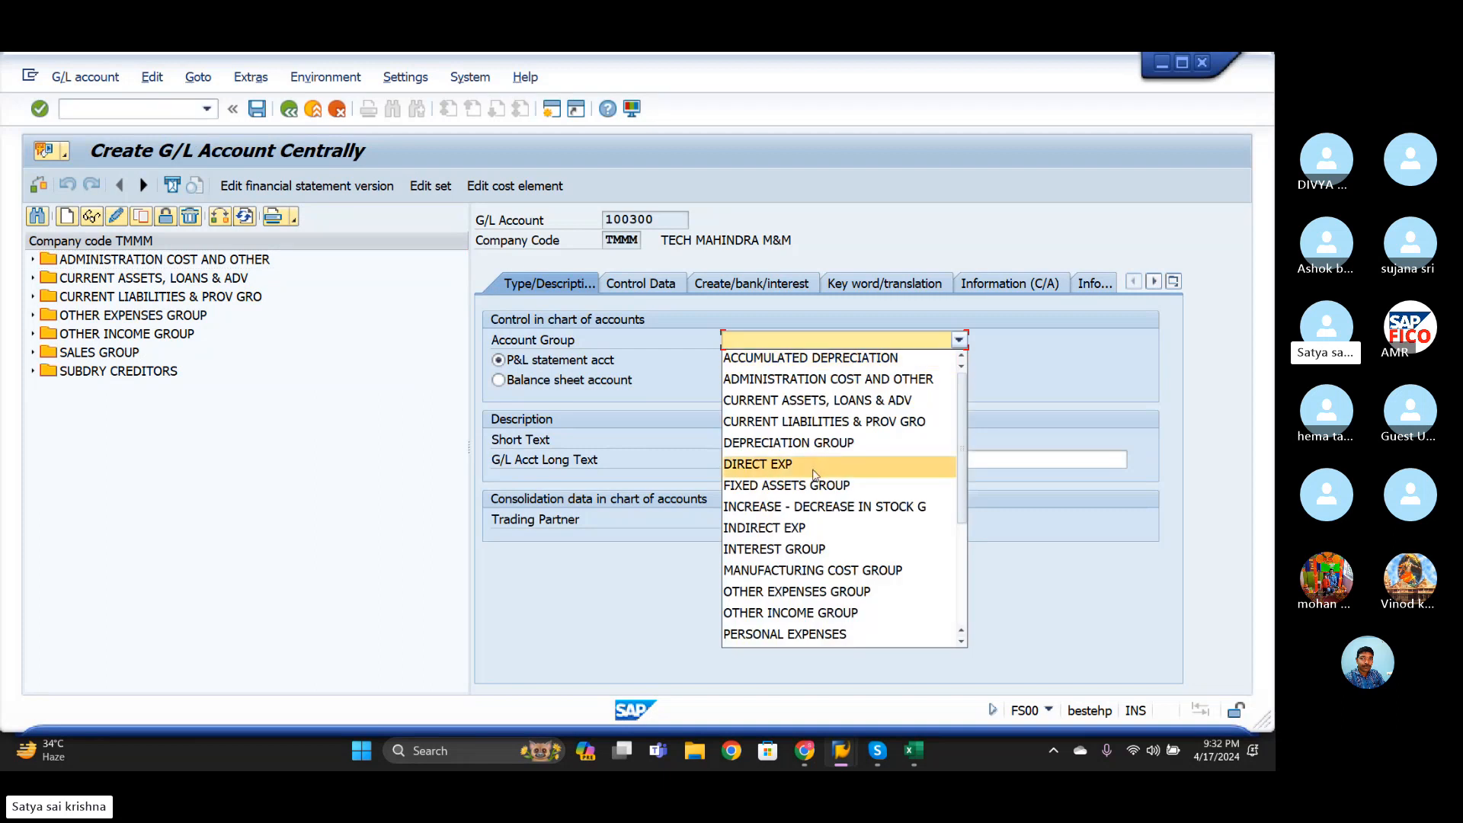
{"action": "scroll", "coordinate": [808, 467], "scroll_direction": "down", "scroll_amount": 3}
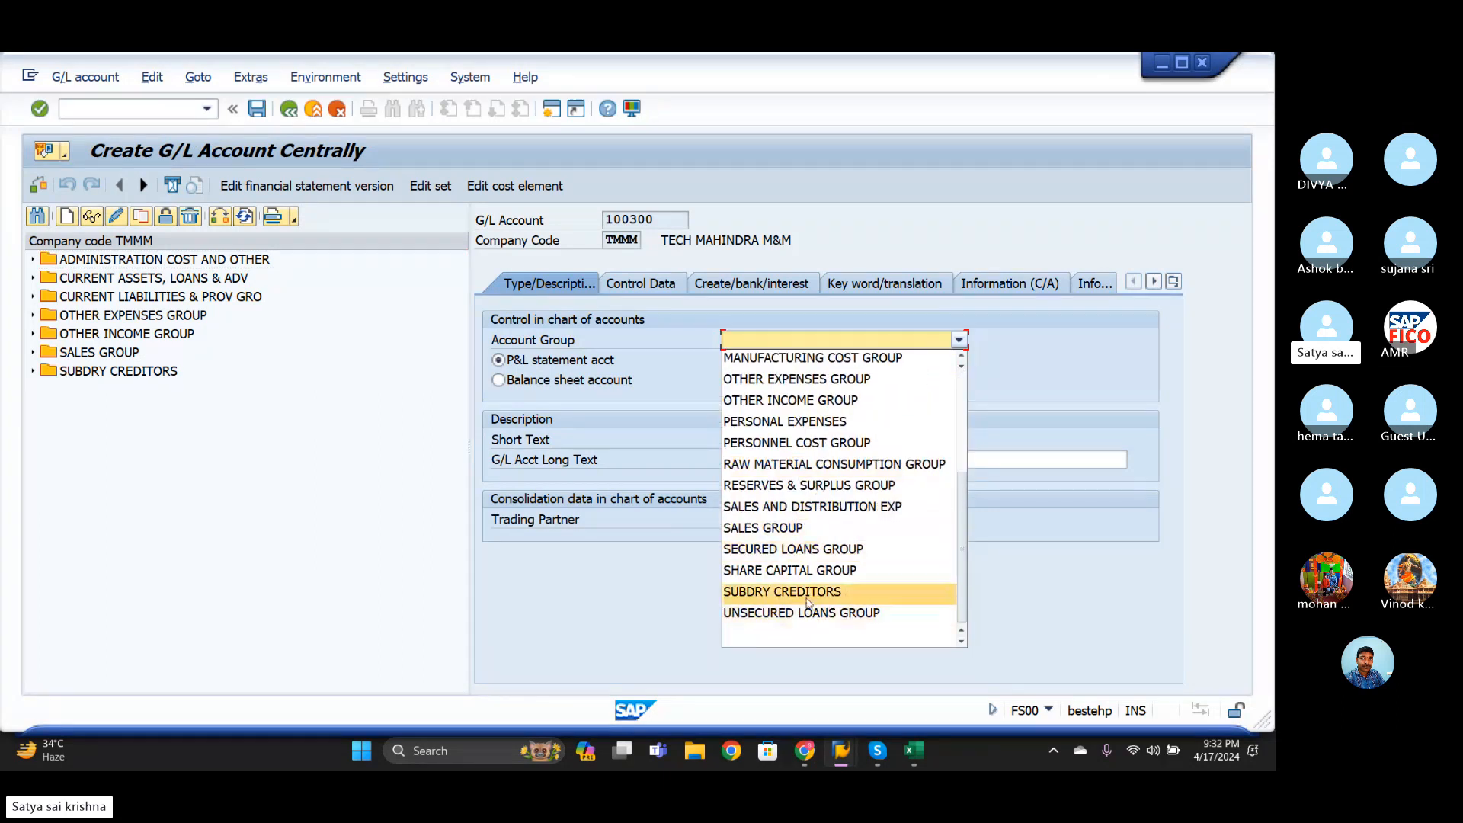
{"action": "left_click", "coordinate": [796, 550]}
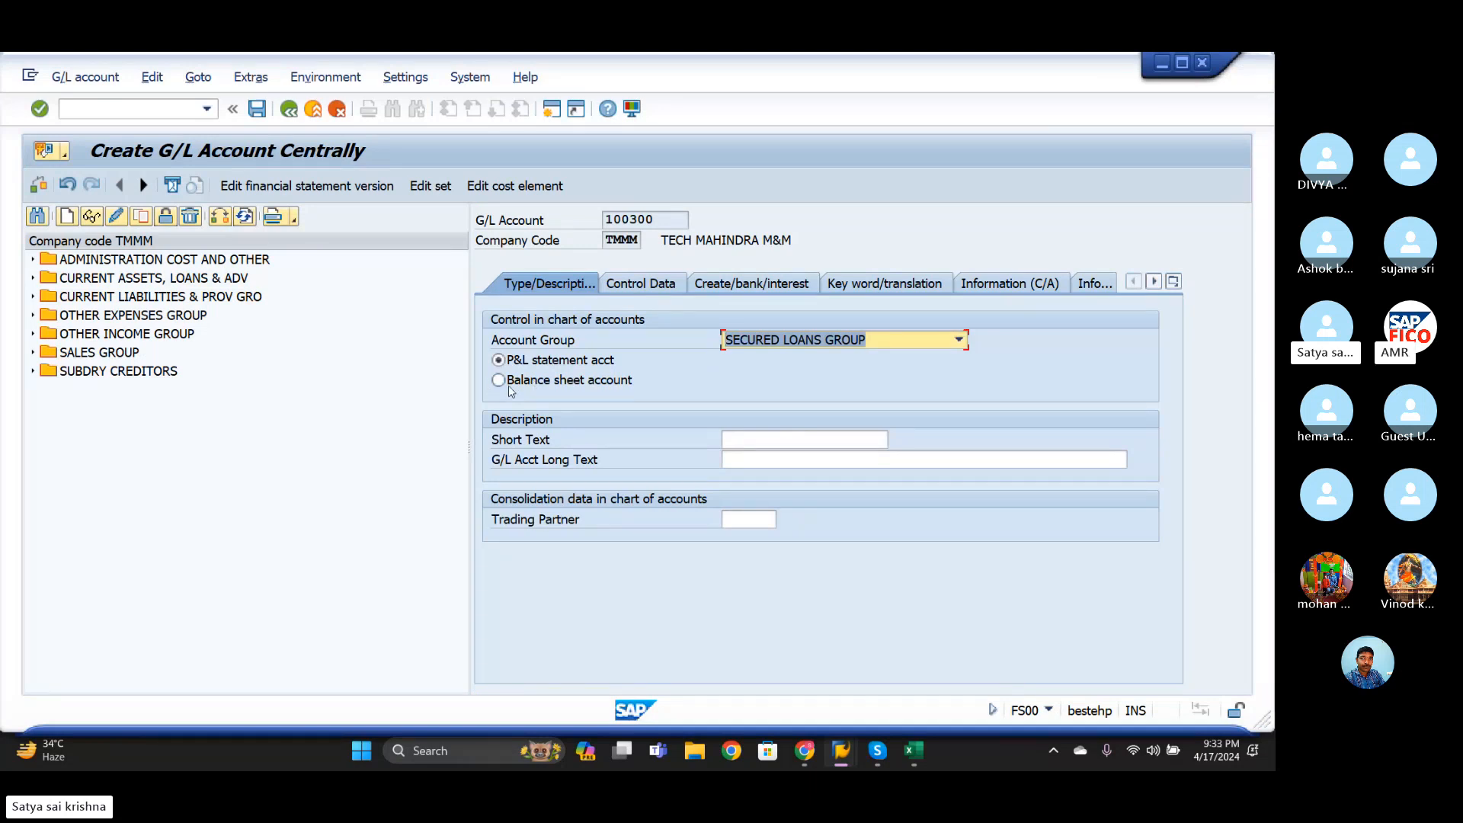
{"action": "left_click", "coordinate": [499, 380]}
- Enter TERM LOAN A/C as both the short text and the long text of the G/L account
{"action": "left_click", "coordinate": [806, 440]}
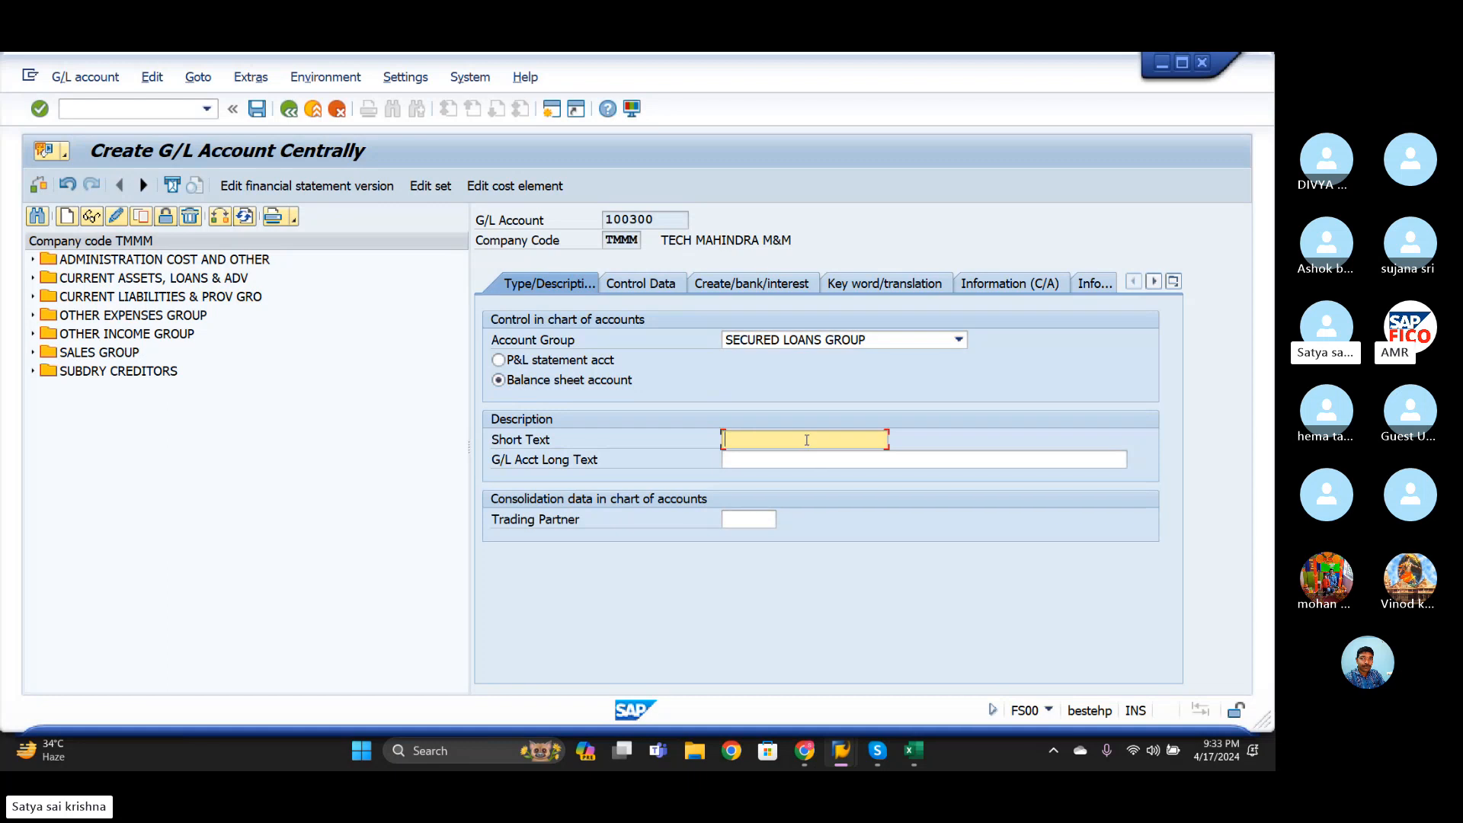
{"action": "type", "text": "TERM "}
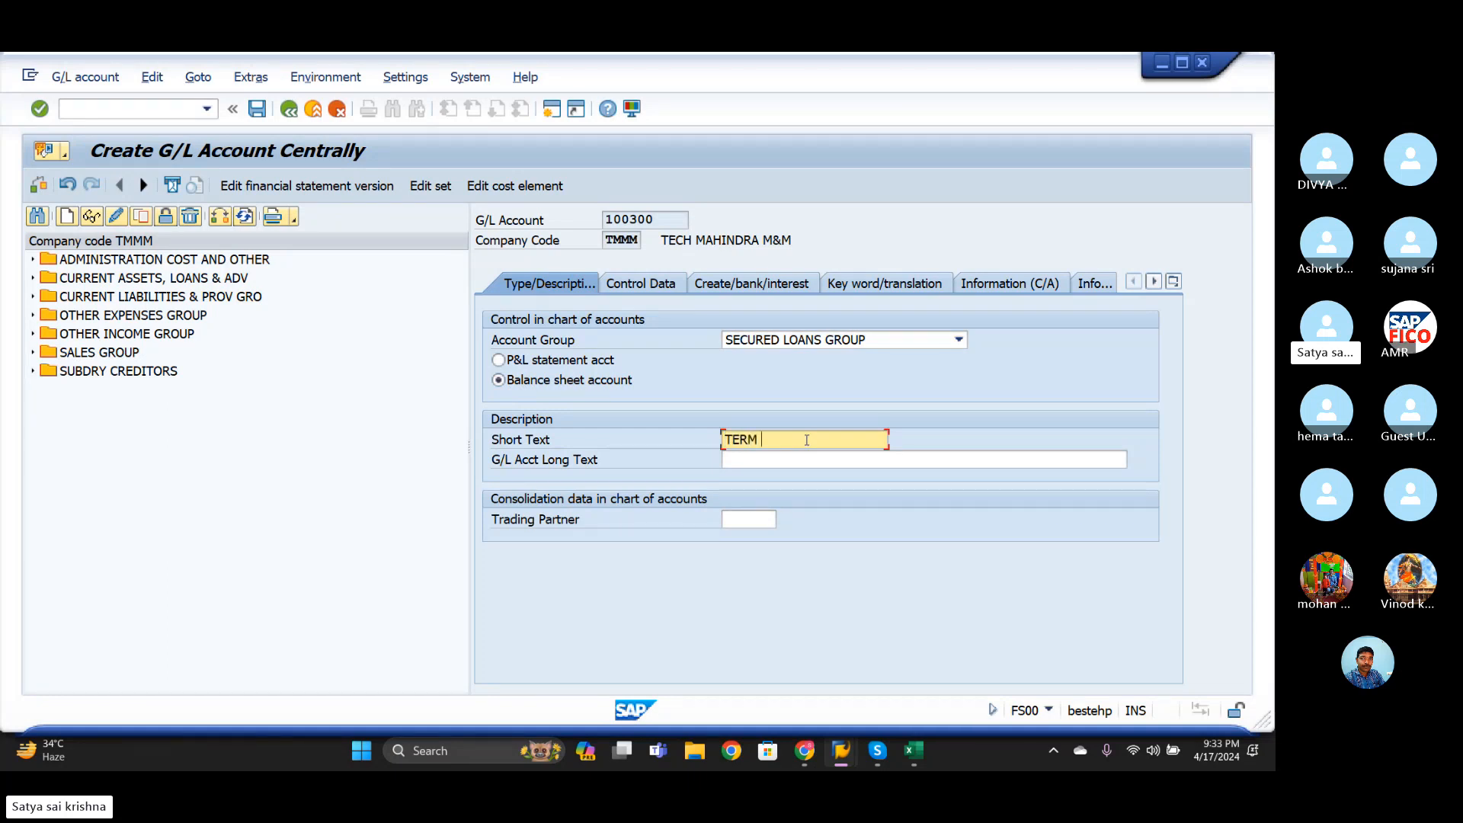
{"action": "type", "text": "LOAN A/C"}
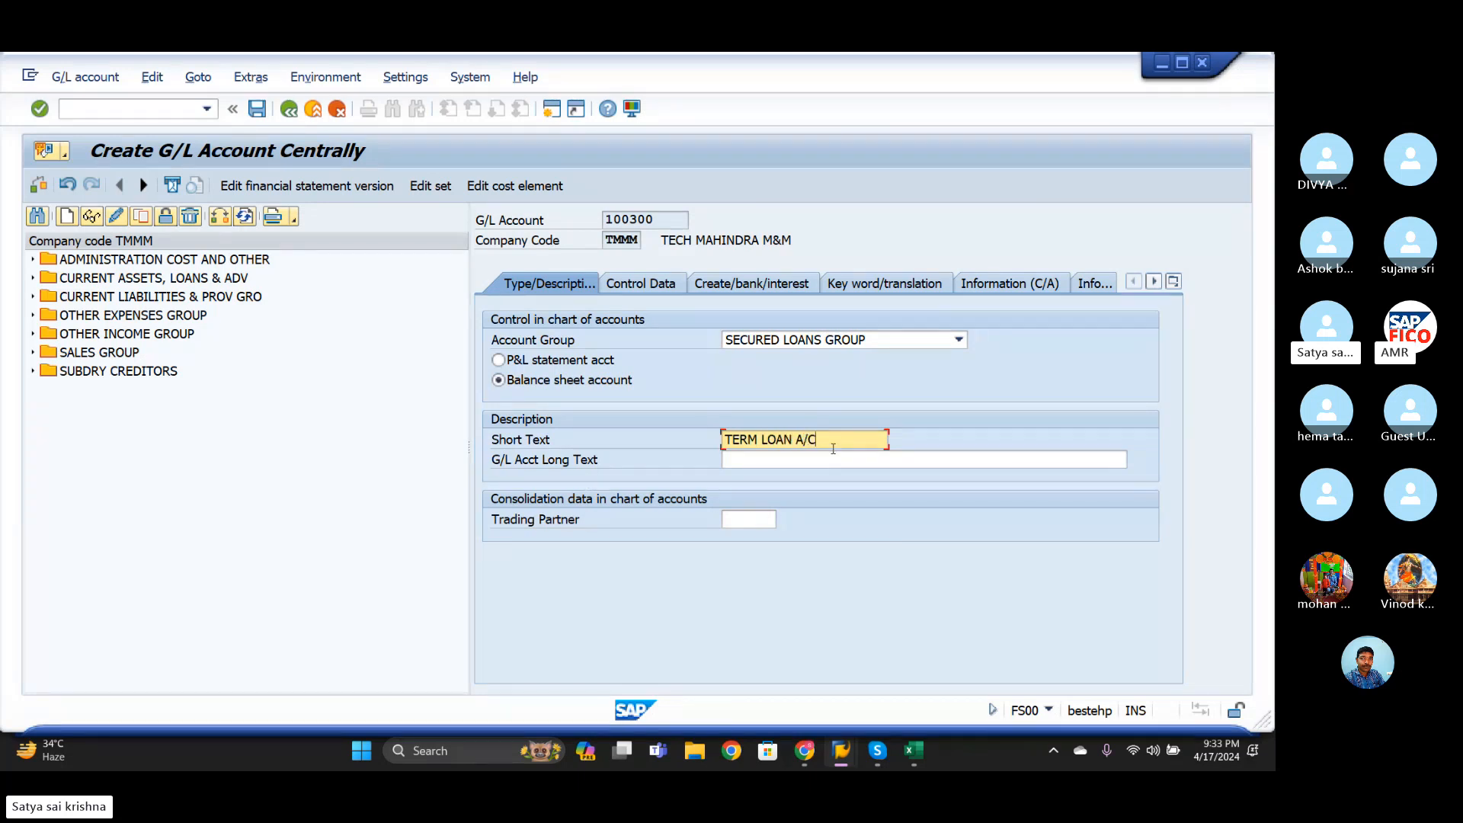
{"action": "left_click_drag", "start_coordinate": [832, 449], "coordinate": [711, 442]}
{"action": "key", "text": "ctrl+c"}
{"action": "left_click", "coordinate": [754, 458]}
{"action": "key", "text": "ctrl+v"}
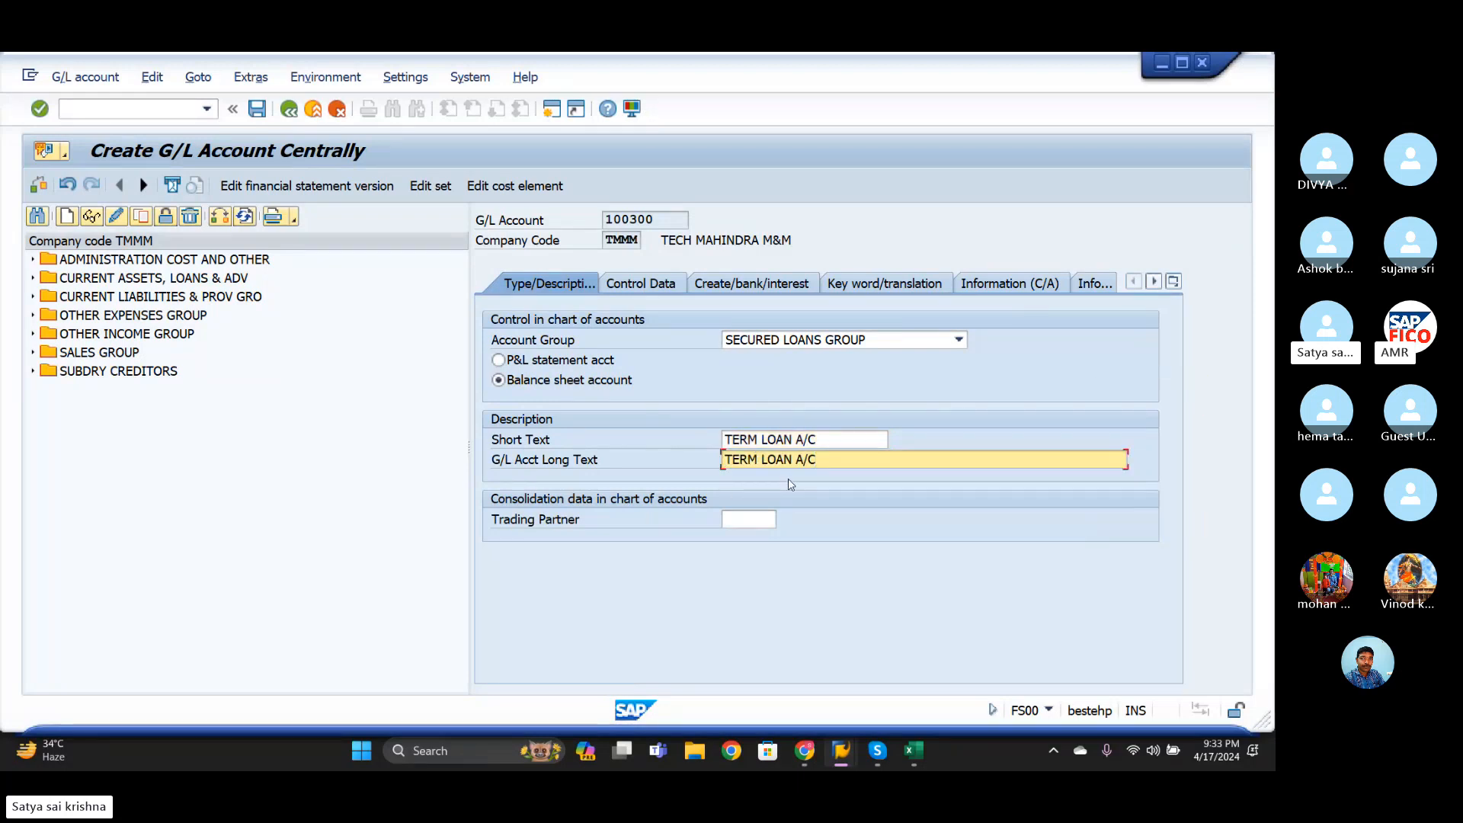
- In the control data, enable Only balances in local crcy and Line item display, and set the sort key to 001
{"action": "left_click", "coordinate": [646, 289]}
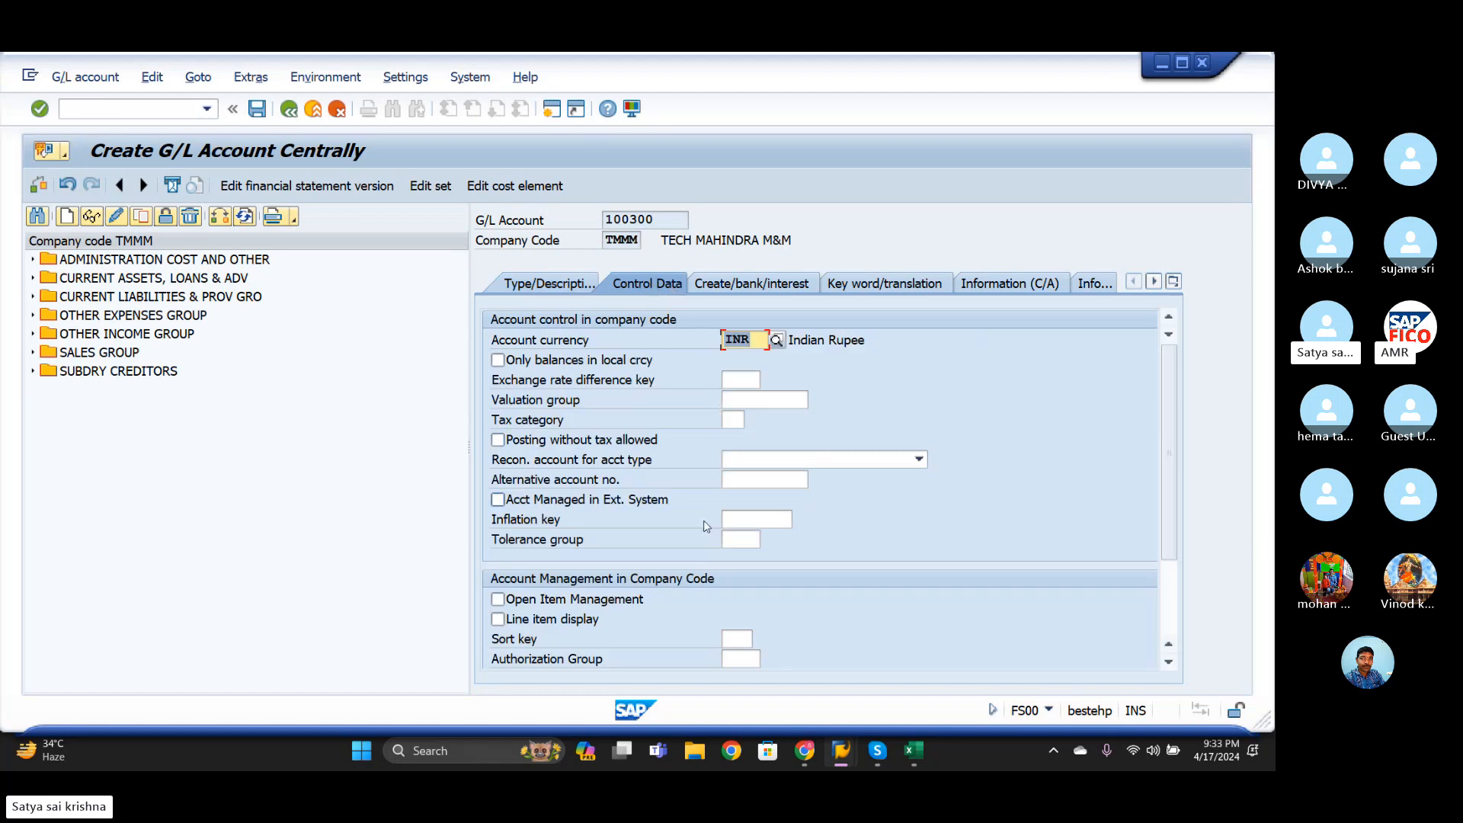
{"action": "left_click", "coordinate": [498, 360]}
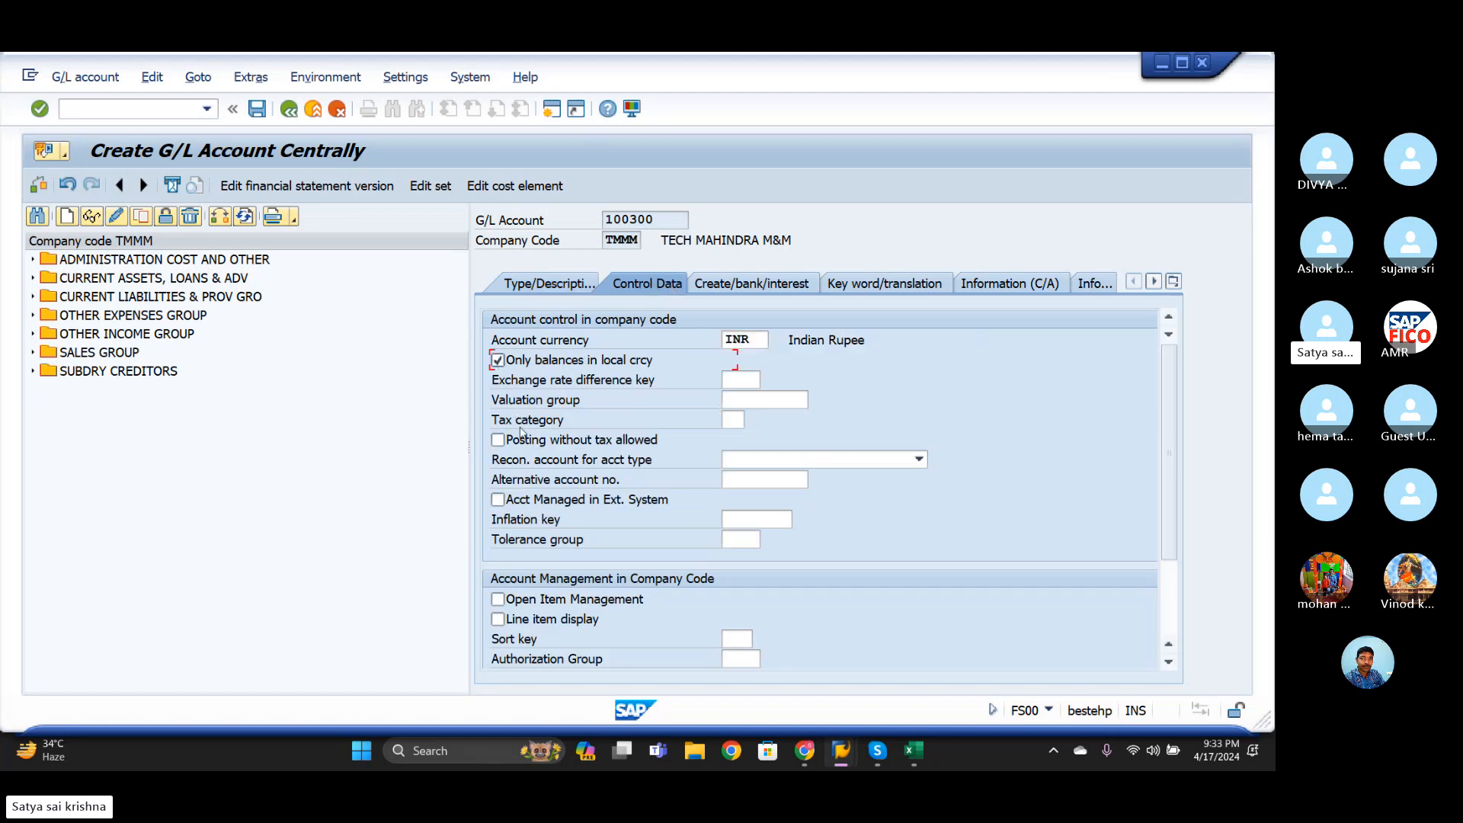
{"action": "scroll", "coordinate": [520, 431], "scroll_direction": "down", "scroll_amount": 3}
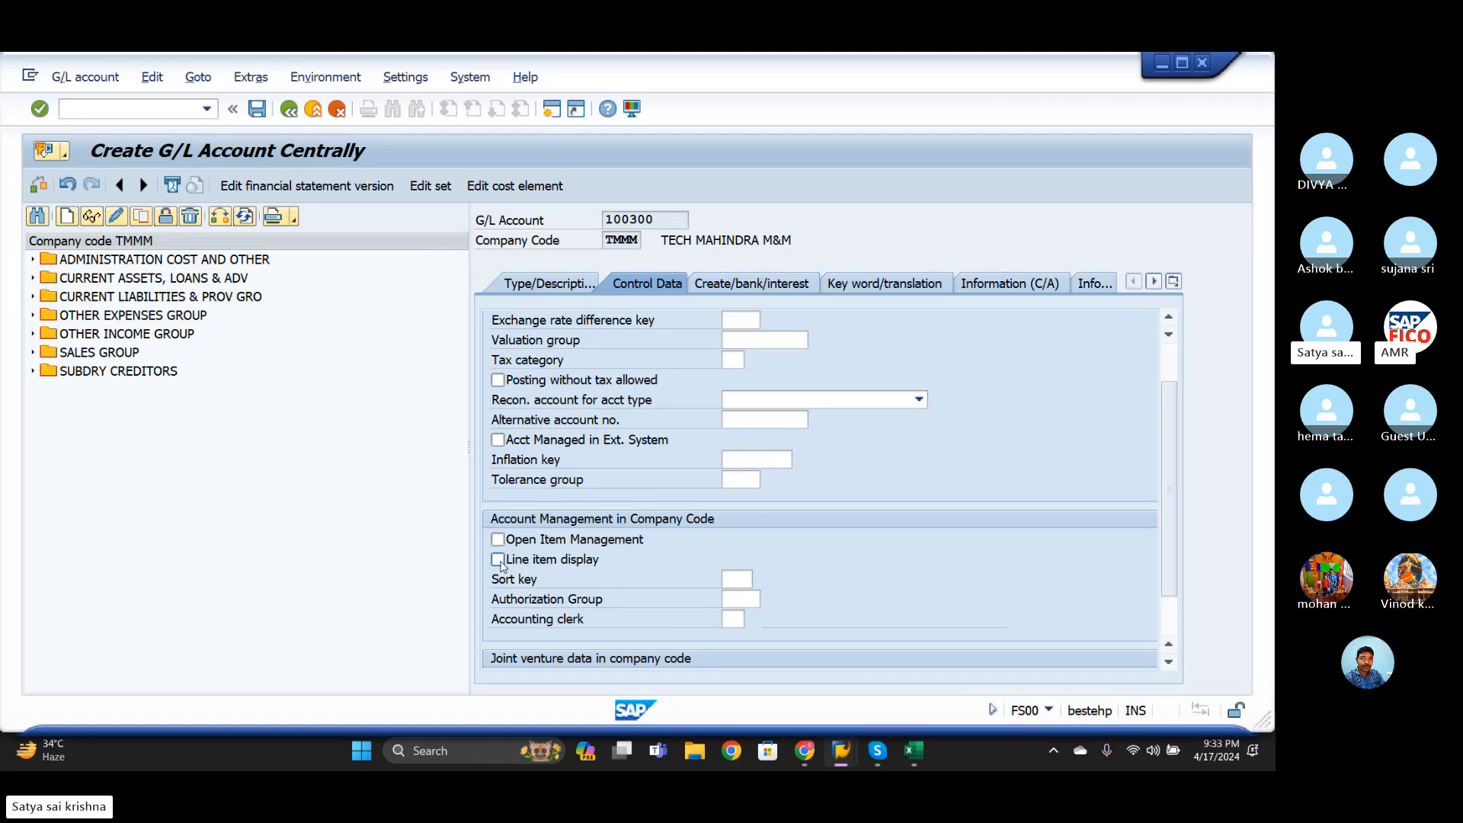
{"action": "scroll", "coordinate": [511, 526], "scroll_direction": "up", "scroll_amount": 3}
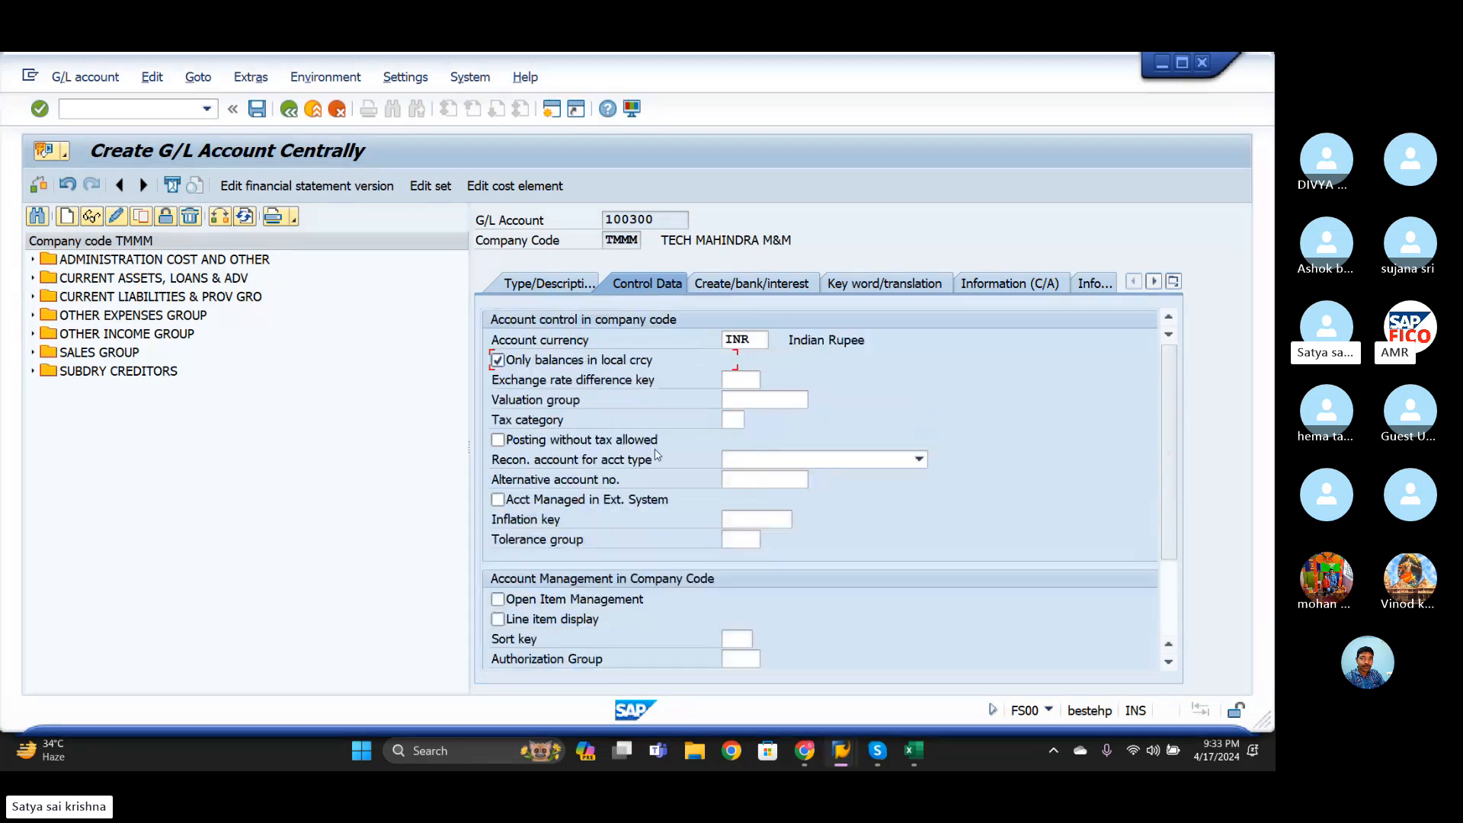
{"action": "scroll", "coordinate": [533, 465], "scroll_direction": "down", "scroll_amount": 6}
{"action": "left_click", "coordinate": [498, 499]}
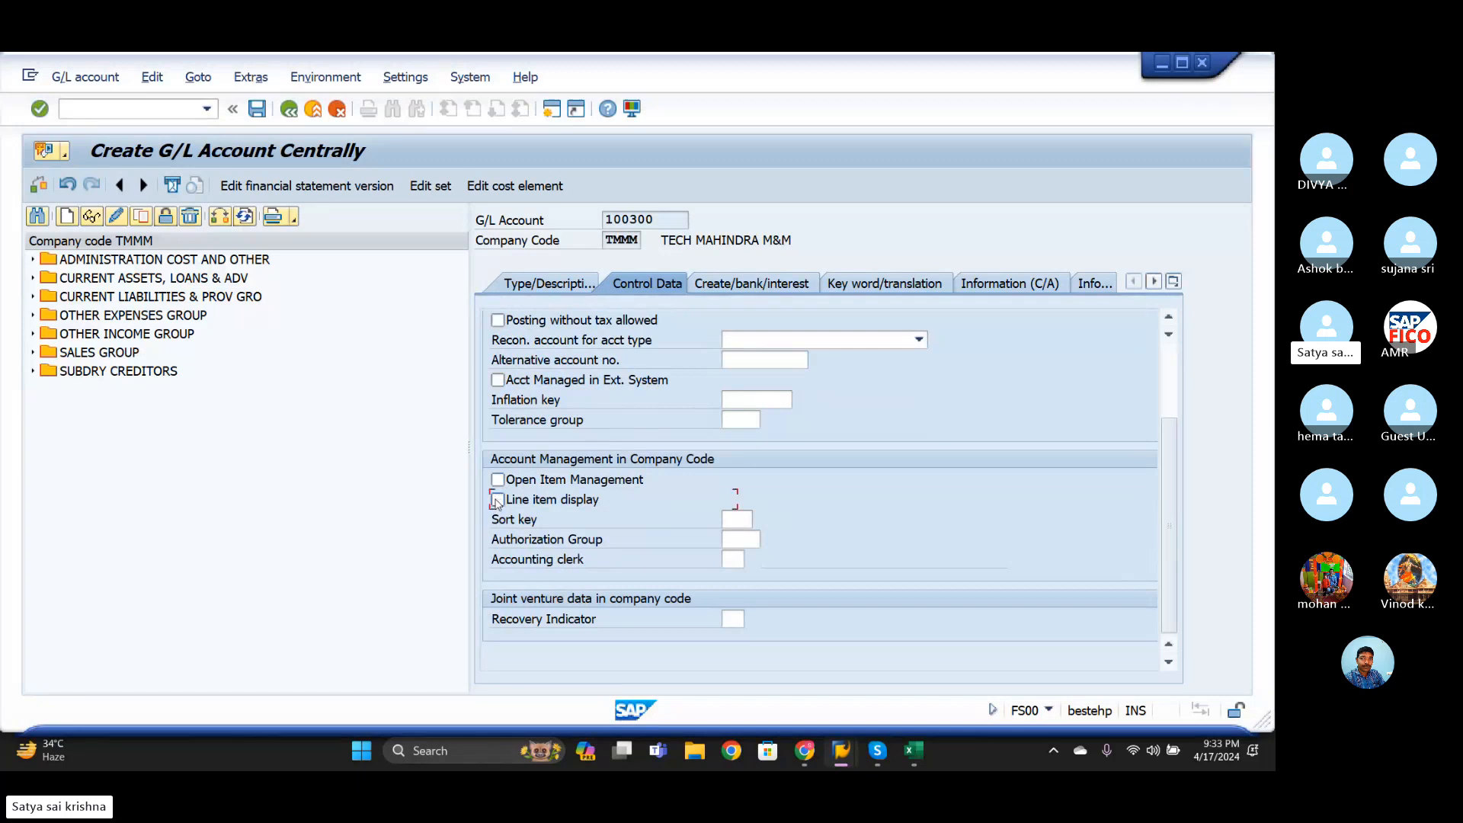
{"action": "left_click", "coordinate": [730, 518]}
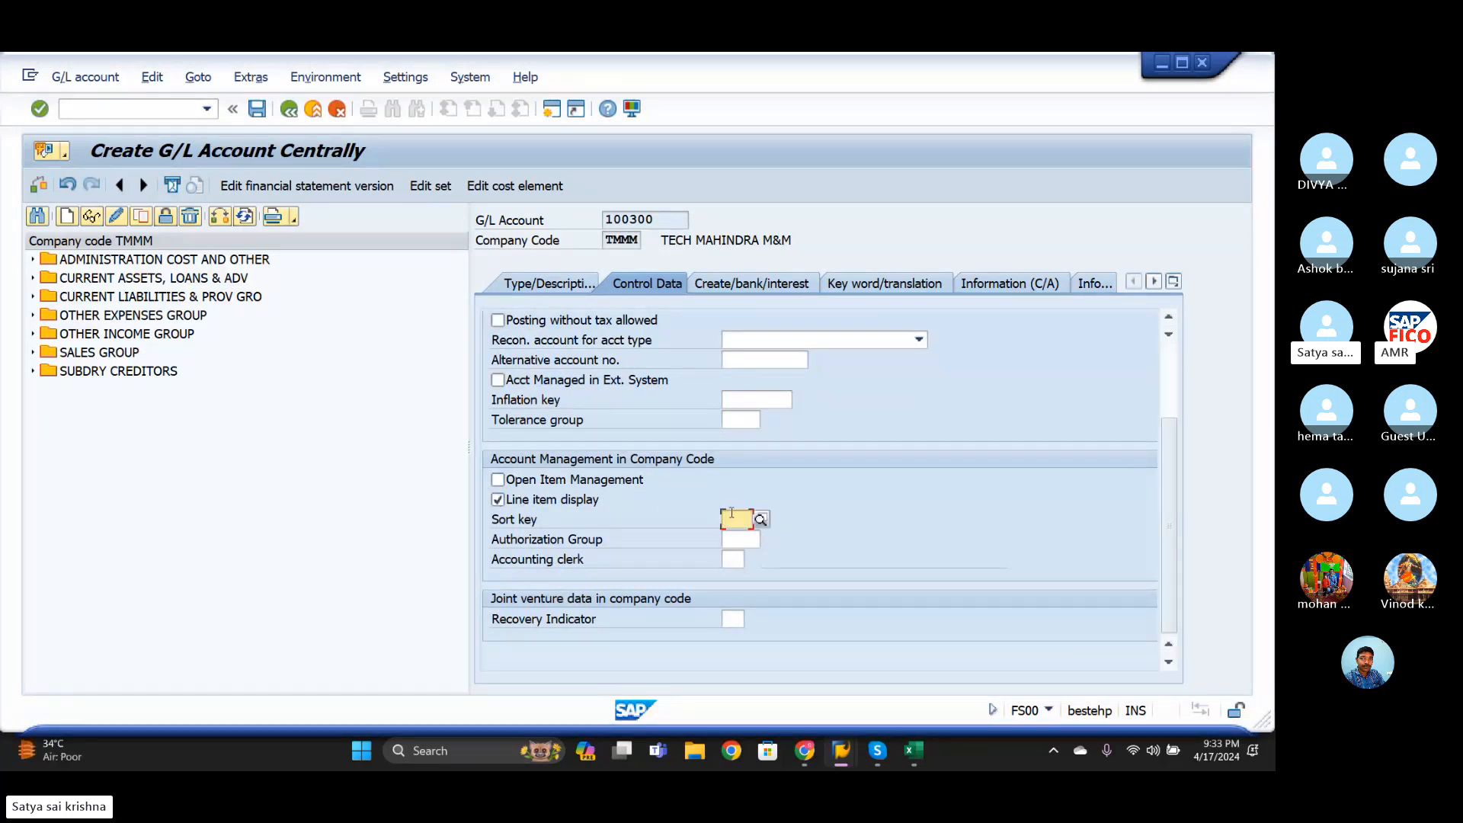
{"action": "type", "text": "001"}
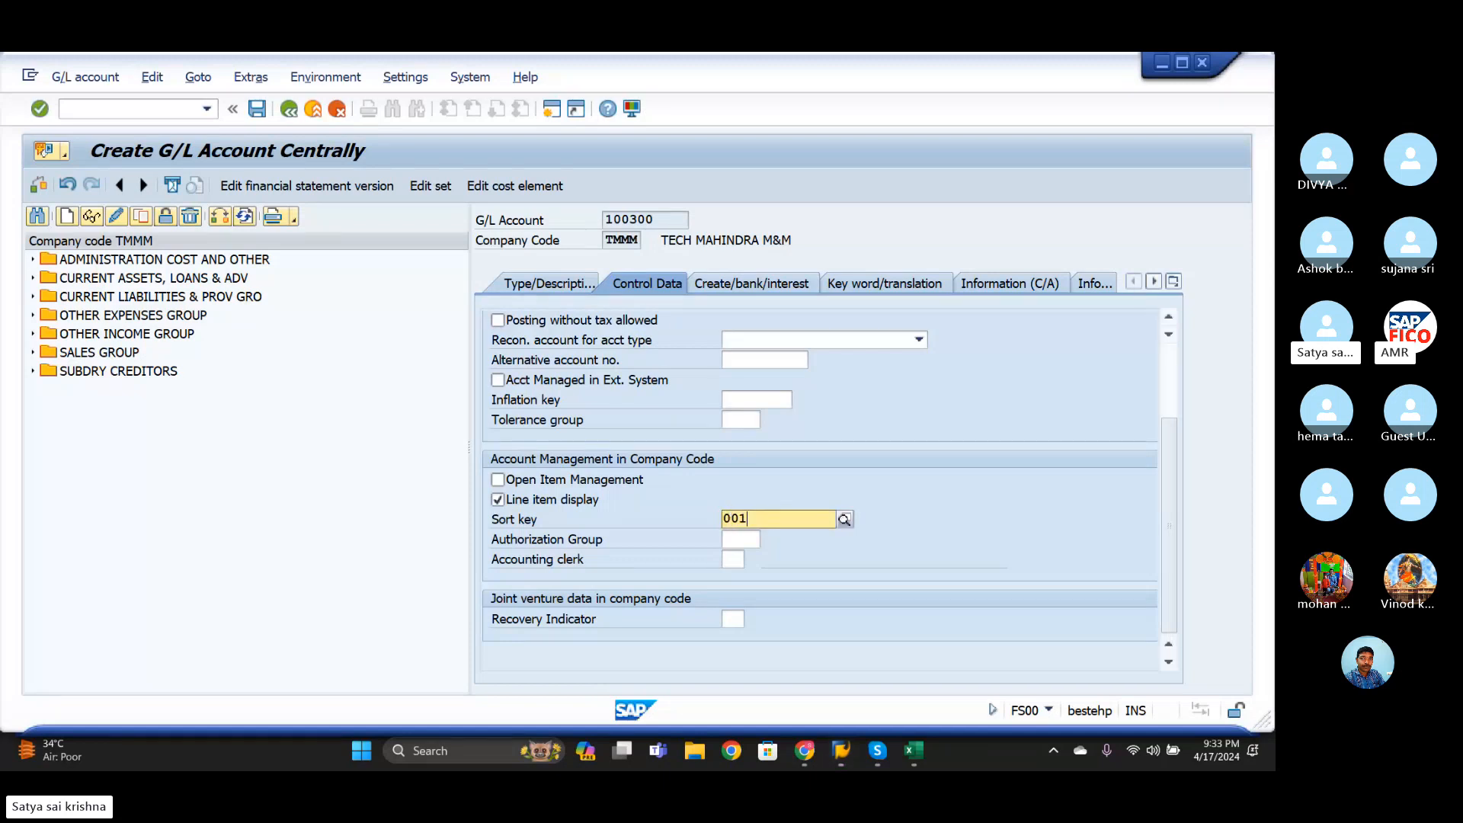
{"action": "left_click", "coordinate": [827, 558]}
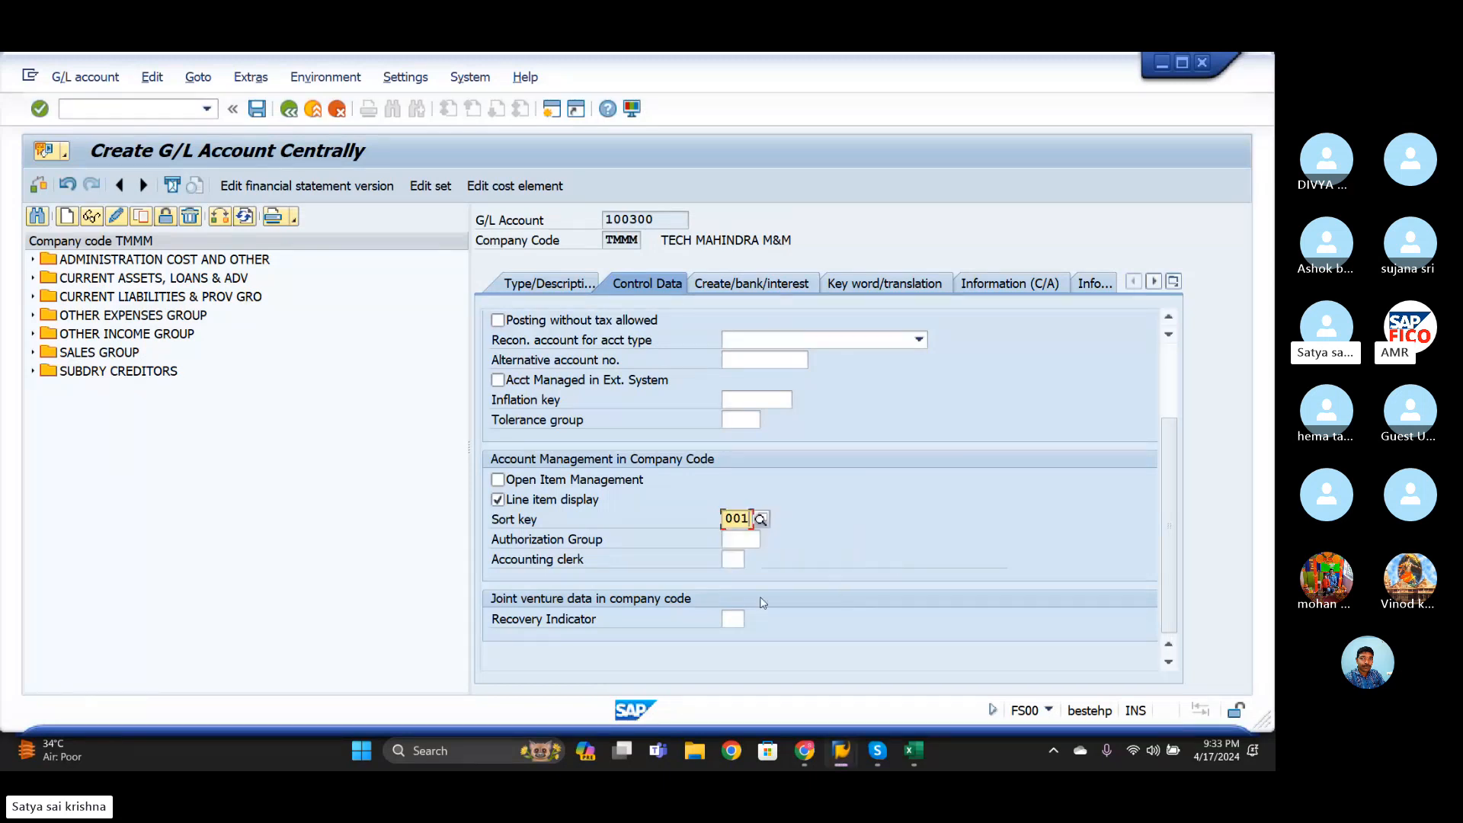
- Set the field status group for document creation to G001, General (with text, allocation)
{"action": "left_click", "coordinate": [730, 280]}
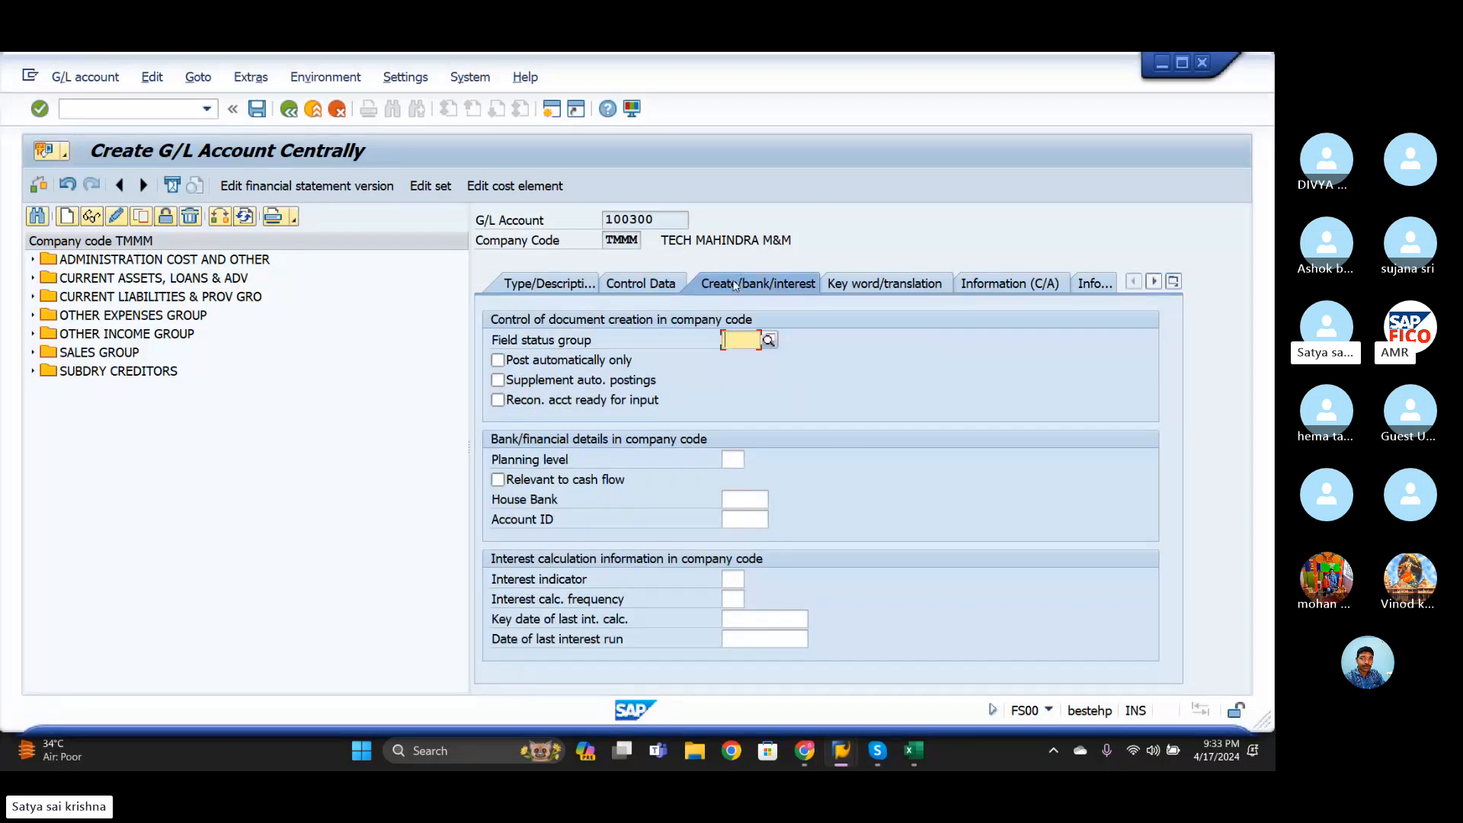
{"action": "left_click", "coordinate": [732, 341]}
{"action": "type", "text": "G00"}
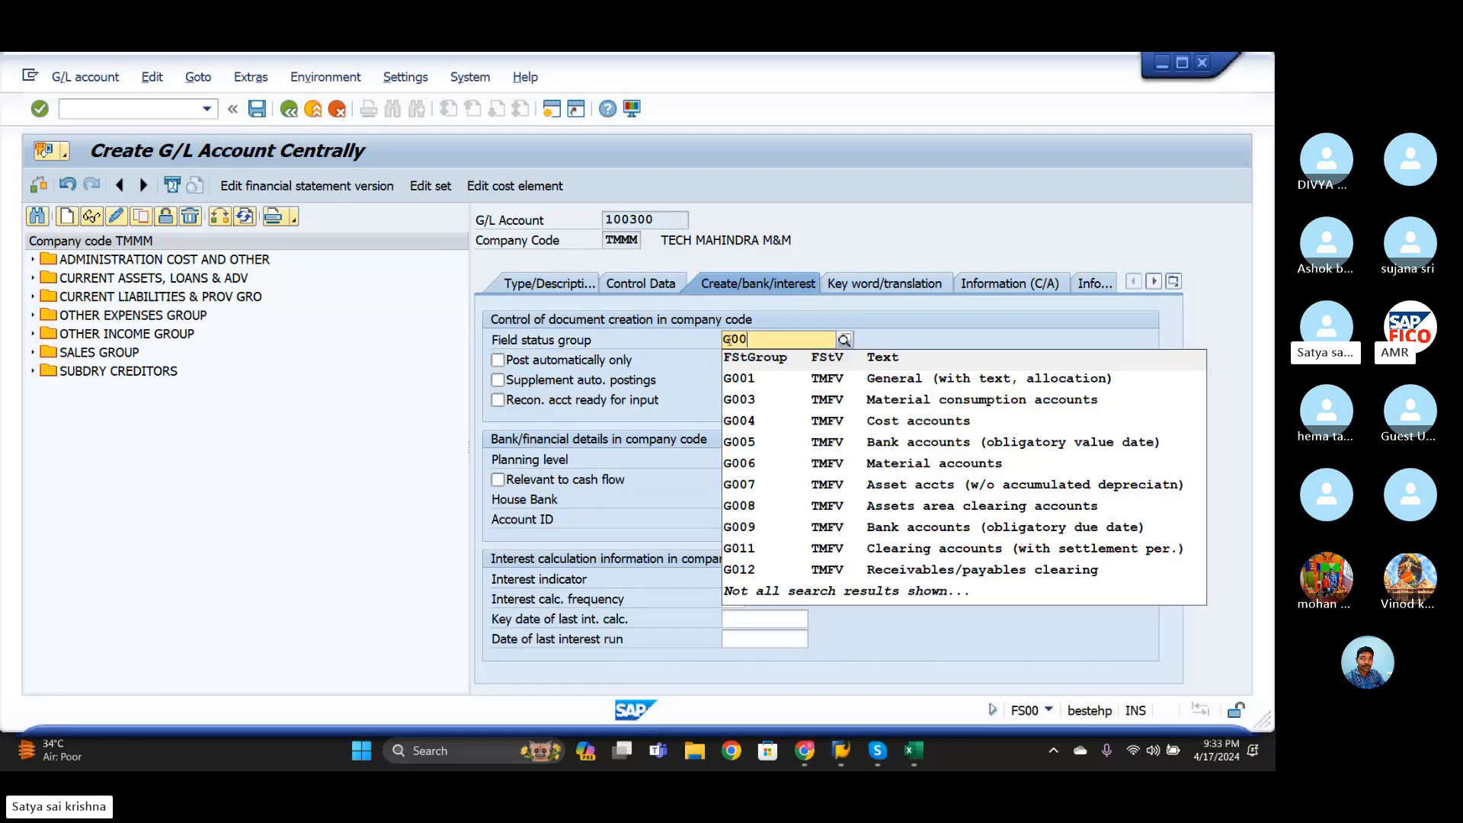
{"action": "type", "text": "1"}
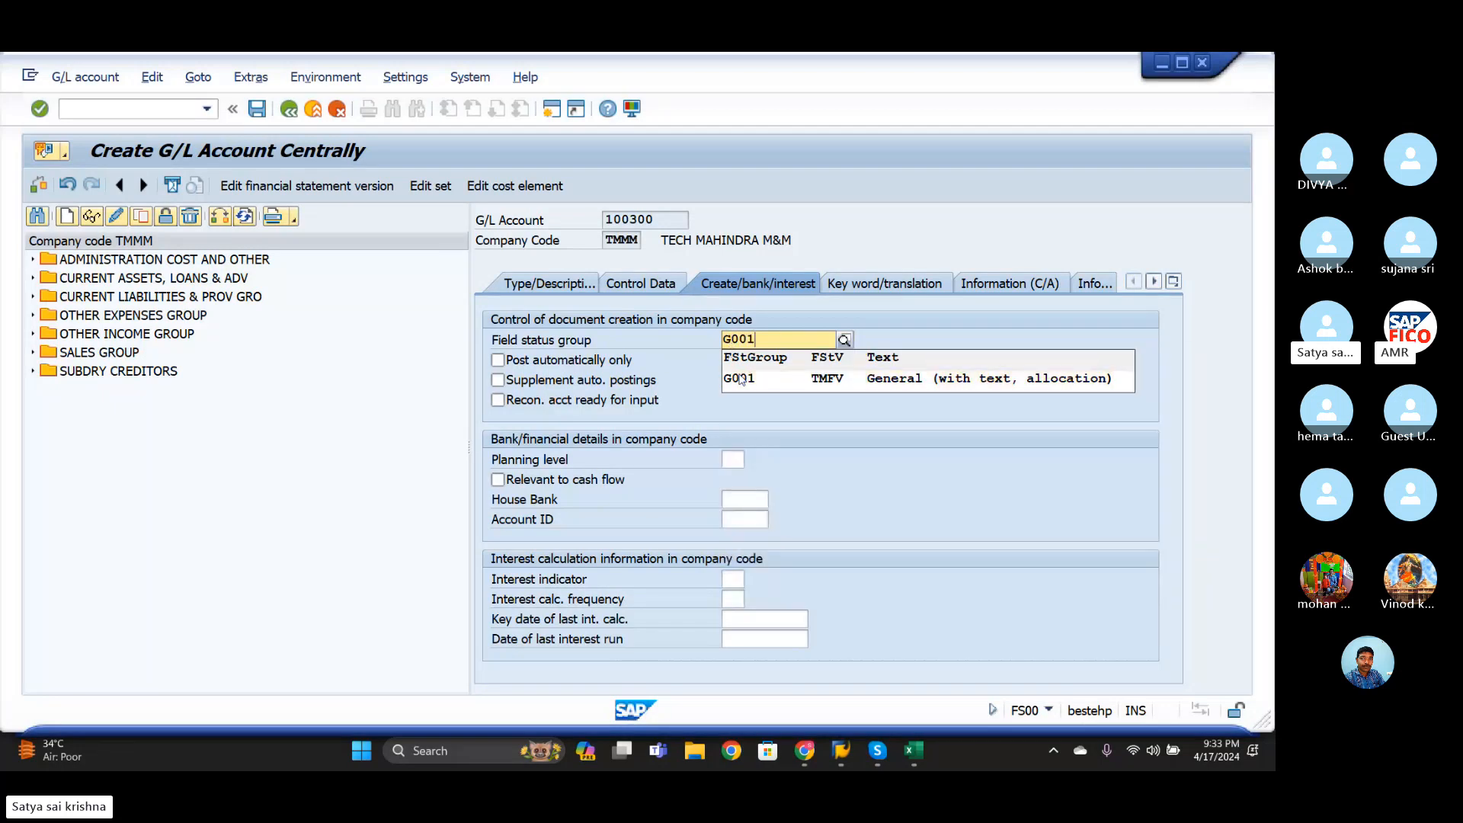
{"action": "left_click", "coordinate": [741, 379]}
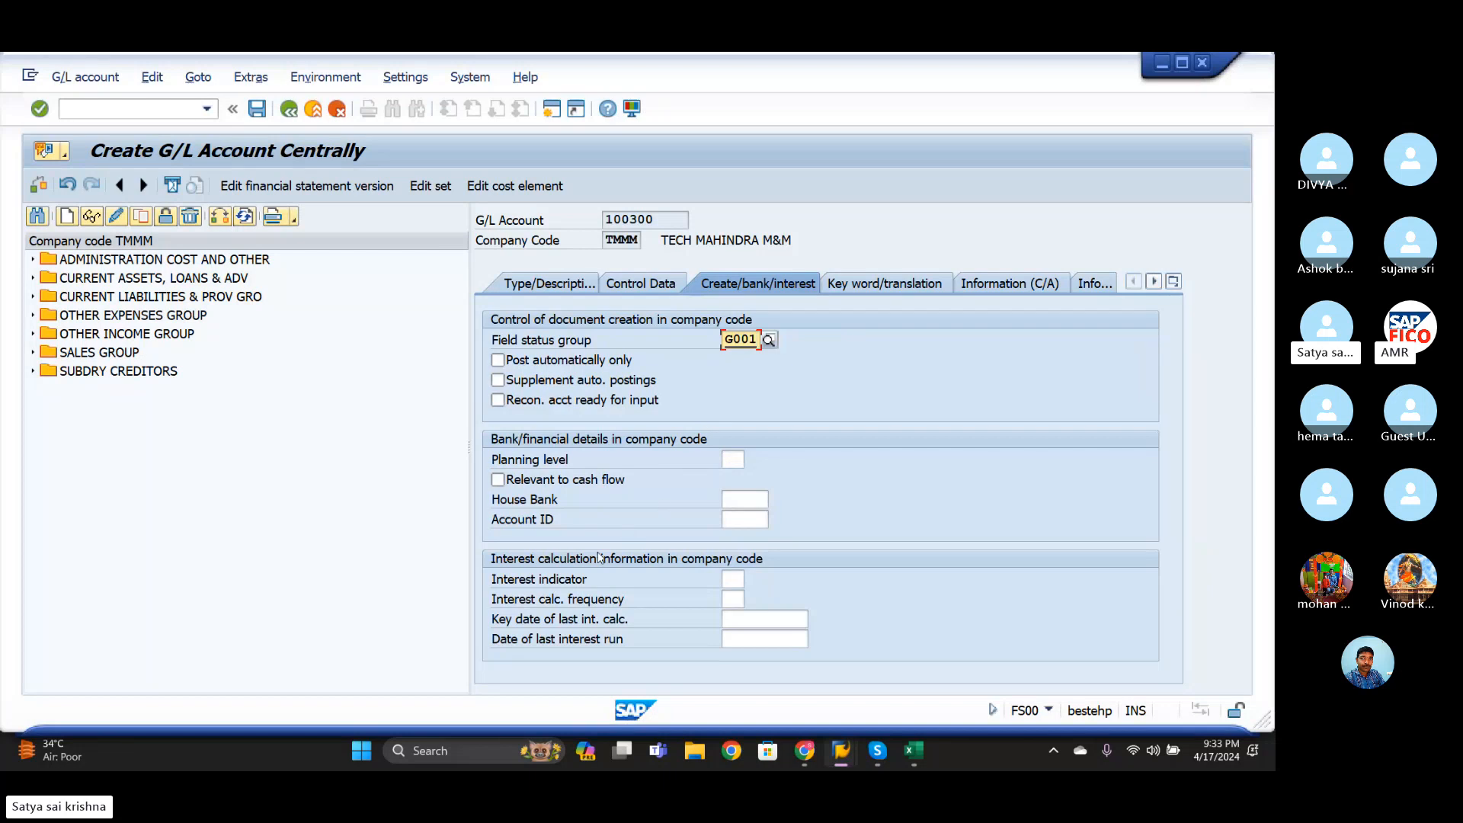
- Browse the available interest calculation indicators and check the one noted for interest calculation types in the Int T-codes Excel workbook
{"action": "left_click", "coordinate": [731, 579]}
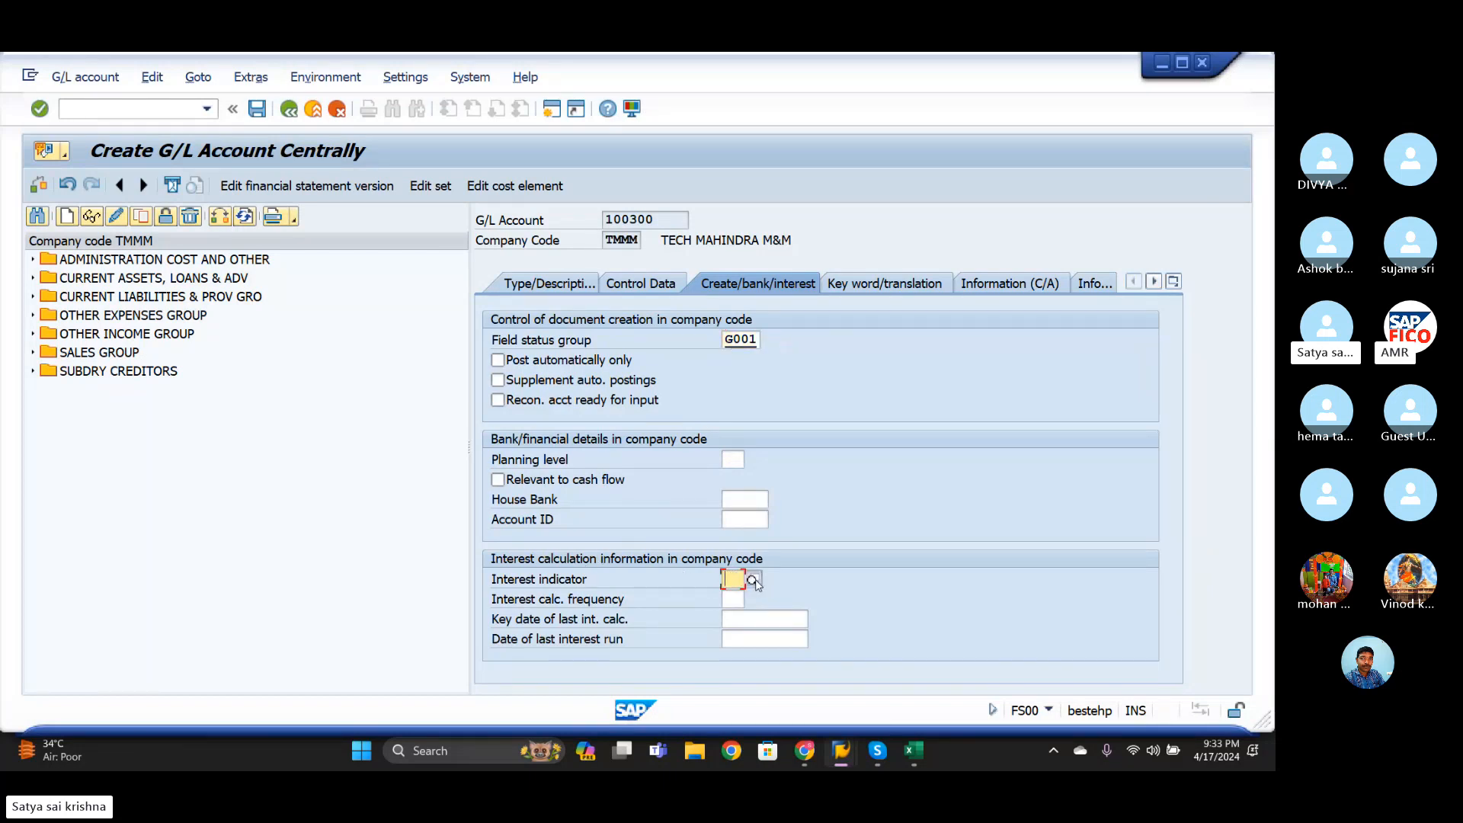
{"action": "left_click", "coordinate": [752, 580]}
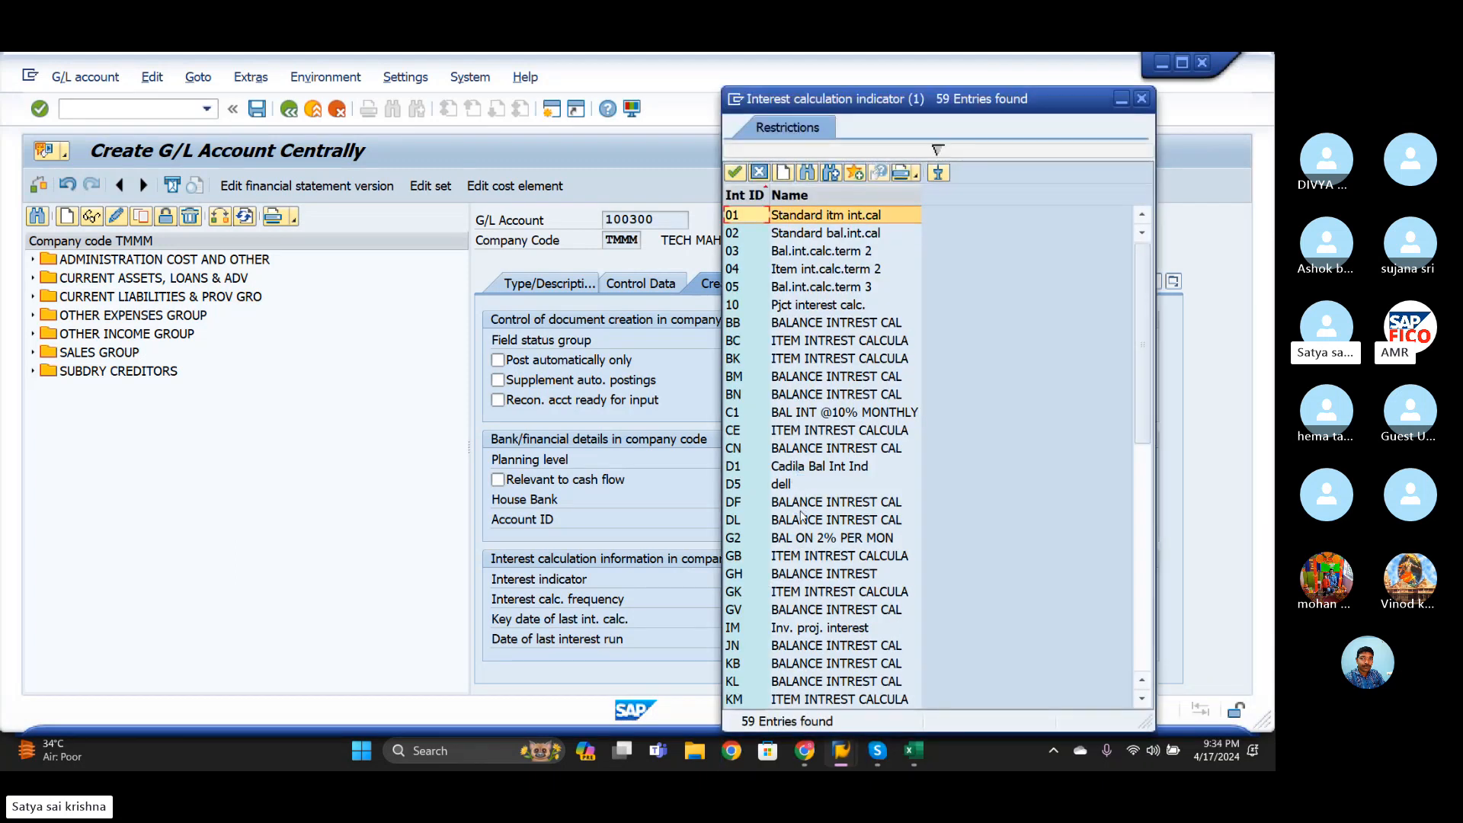
{"action": "scroll", "coordinate": [801, 516], "scroll_direction": "down", "scroll_amount": 3}
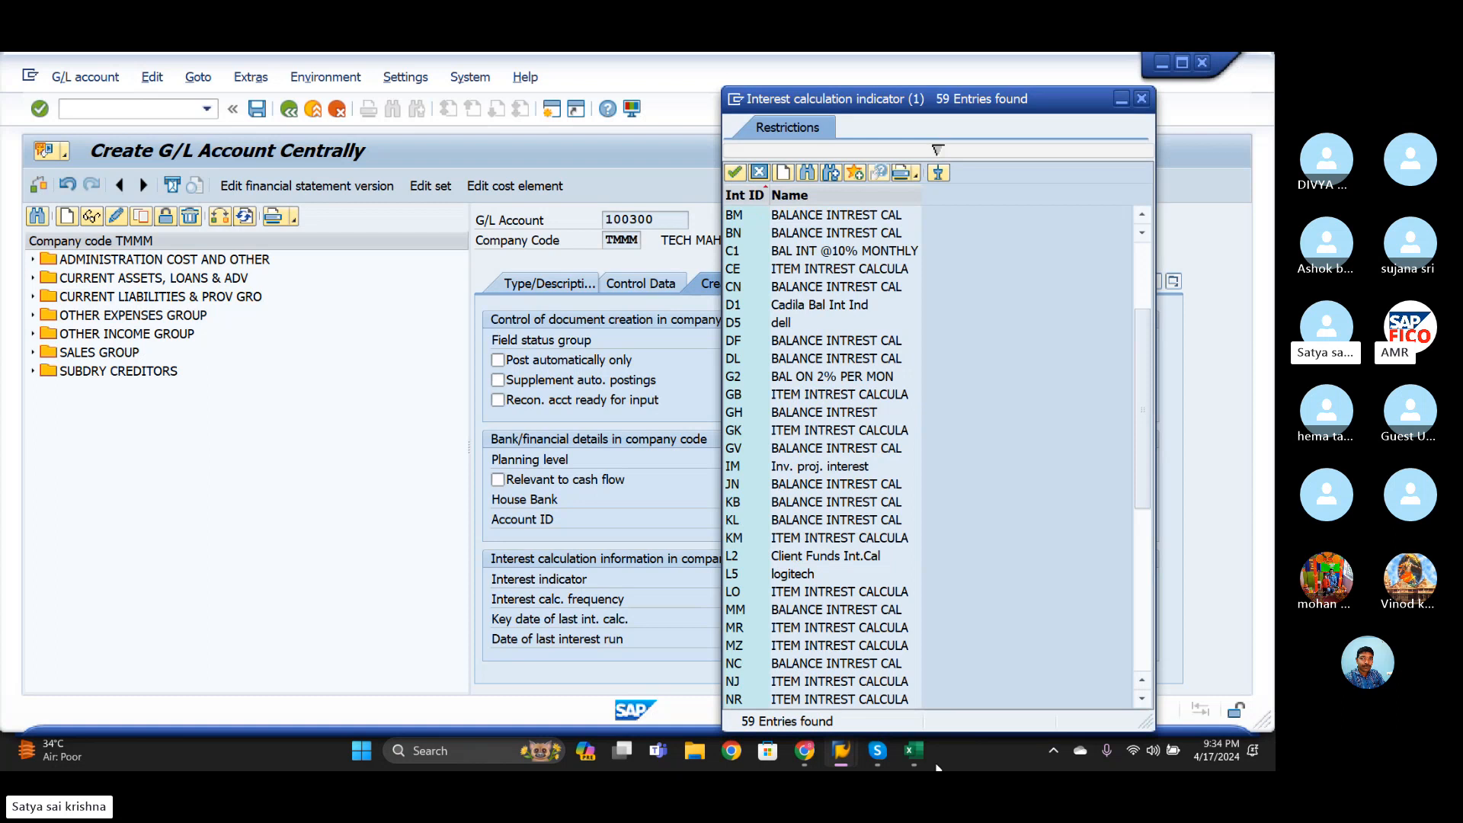
{"action": "left_click", "coordinate": [913, 750]}
{"action": "left_click", "coordinate": [659, 285]}
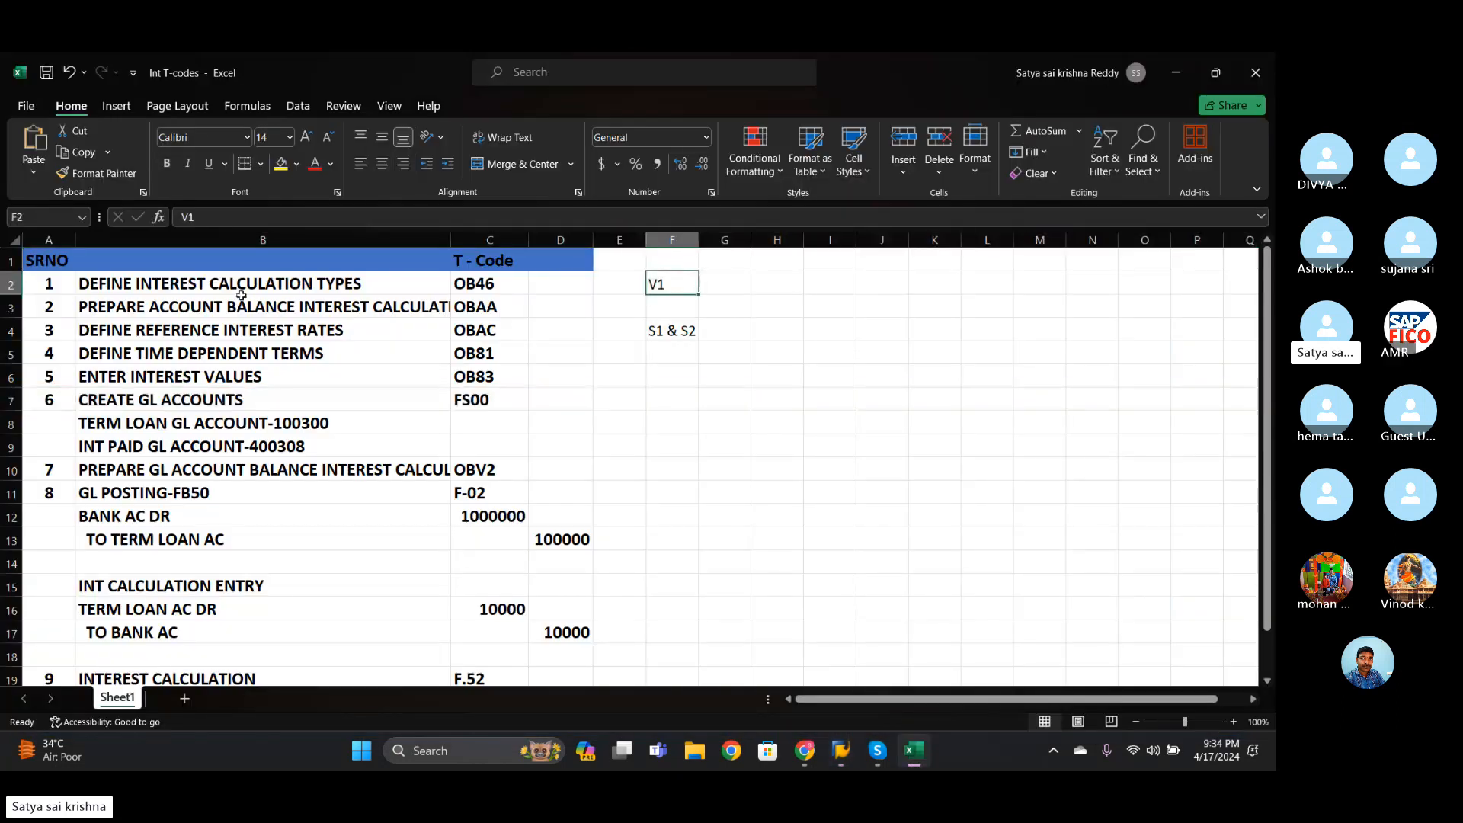
{"action": "left_click", "coordinate": [12, 284]}
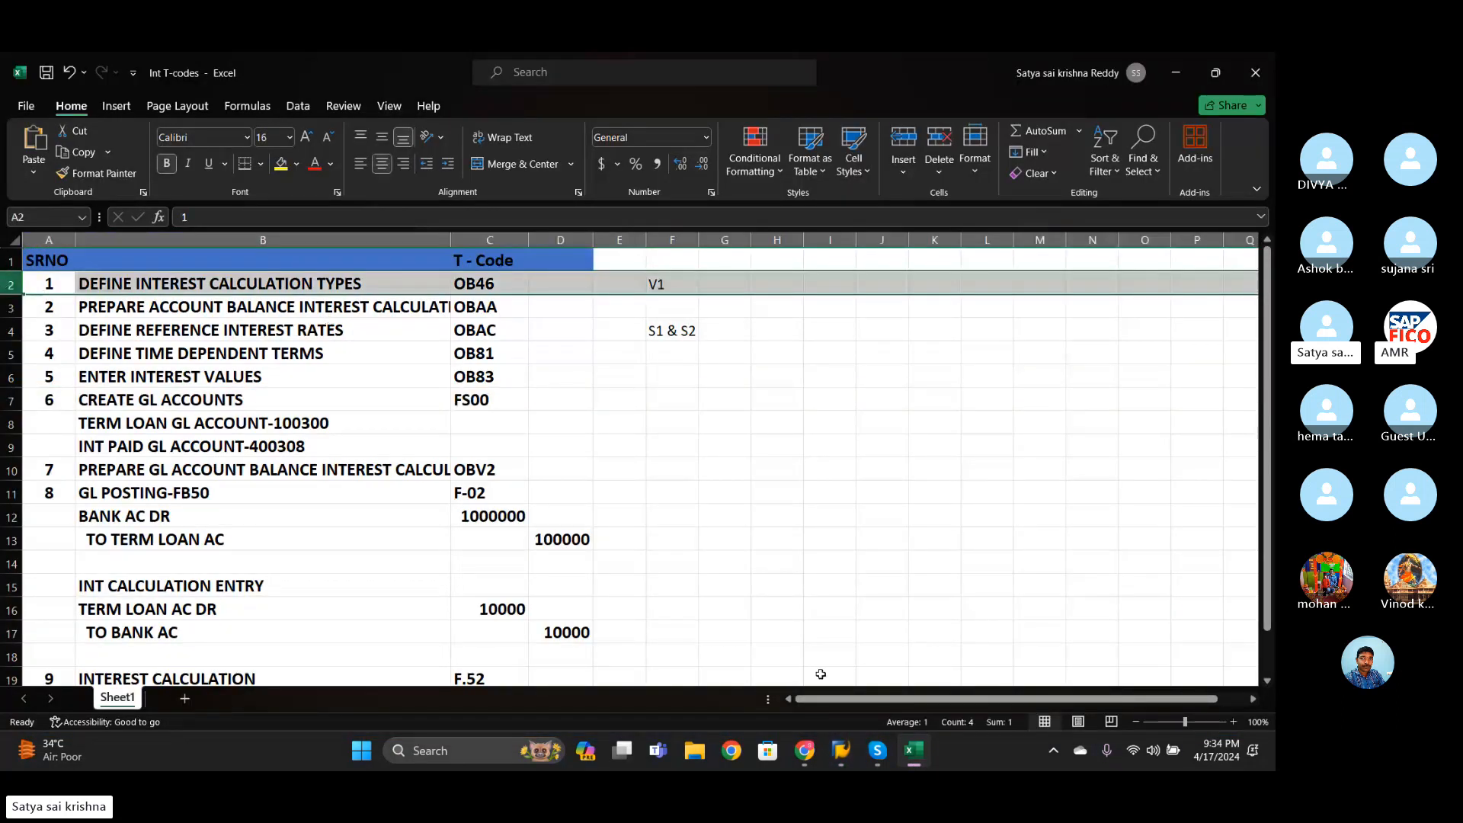
{"action": "mouse_move", "coordinate": [841, 750]}
{"action": "left_click", "coordinate": [861, 662]}
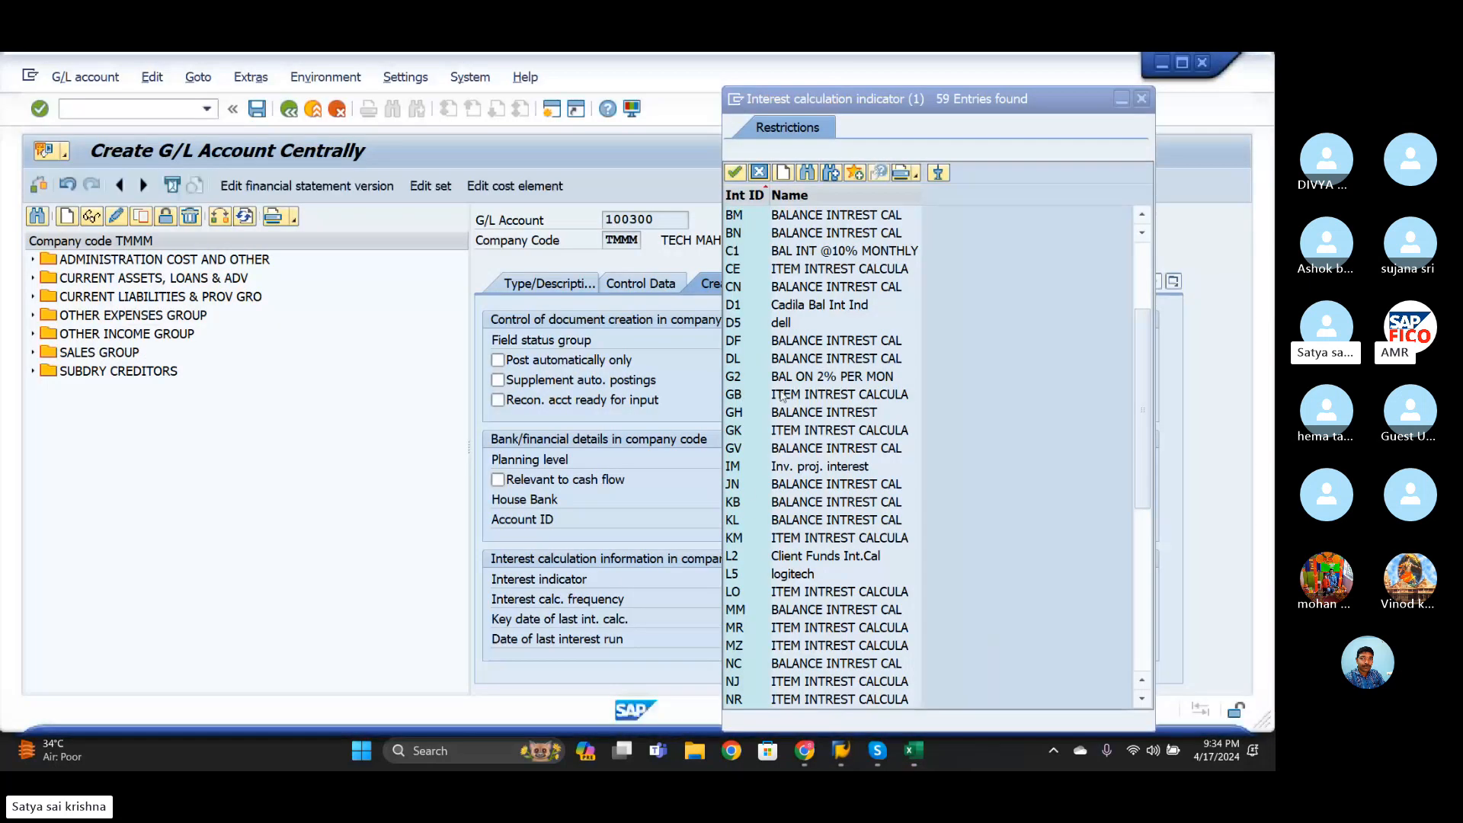
{"action": "scroll", "coordinate": [753, 507], "scroll_direction": "down", "scroll_amount": 5}
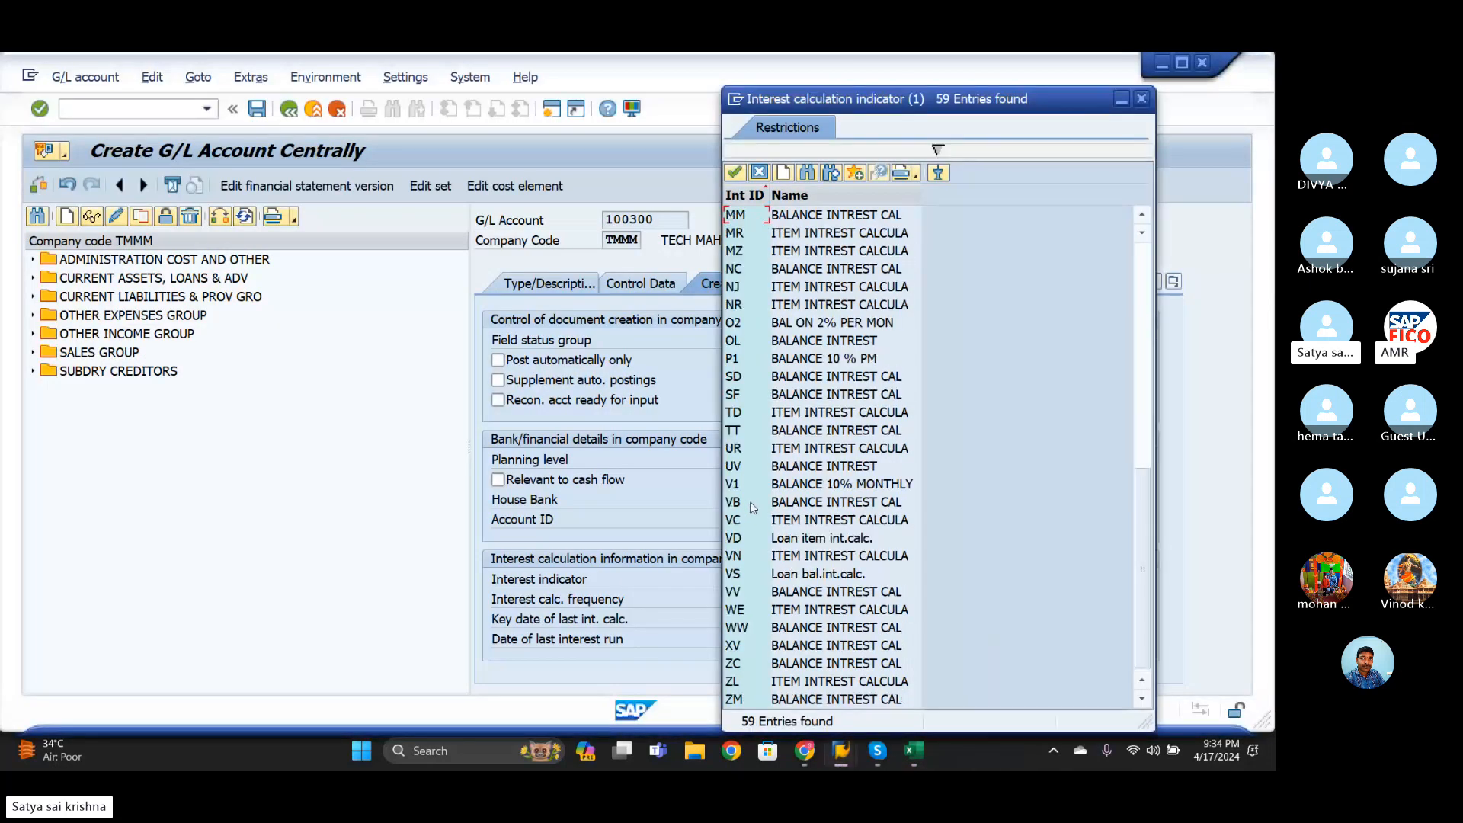
{"action": "scroll", "coordinate": [753, 507], "scroll_direction": "up", "scroll_amount": 10}
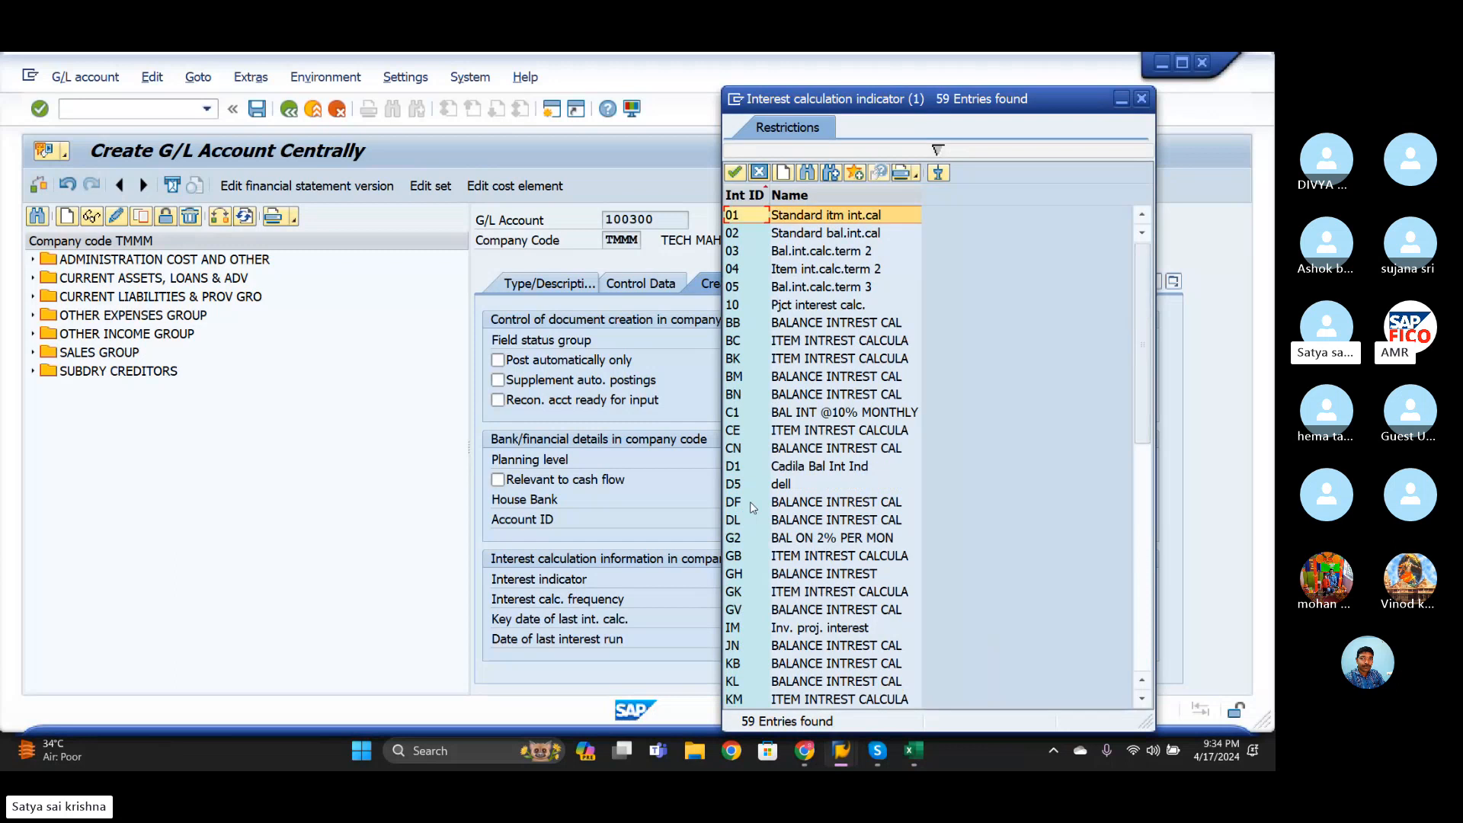
{"action": "left_click", "coordinate": [1142, 98]}
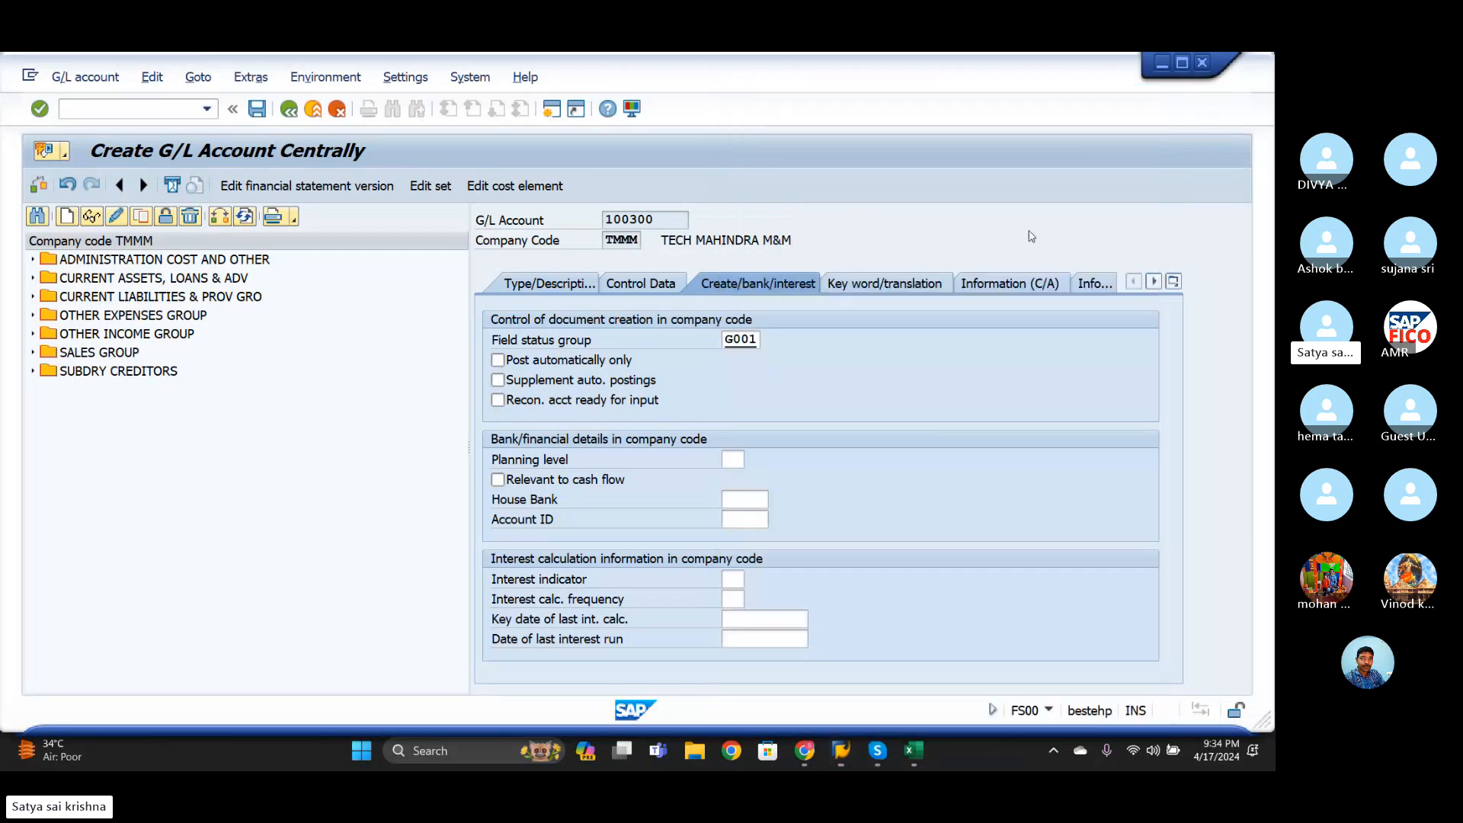
- Set the account's interest indicator to V1, BALANCE 10% MONTHLY
{"action": "left_click", "coordinate": [733, 578]}
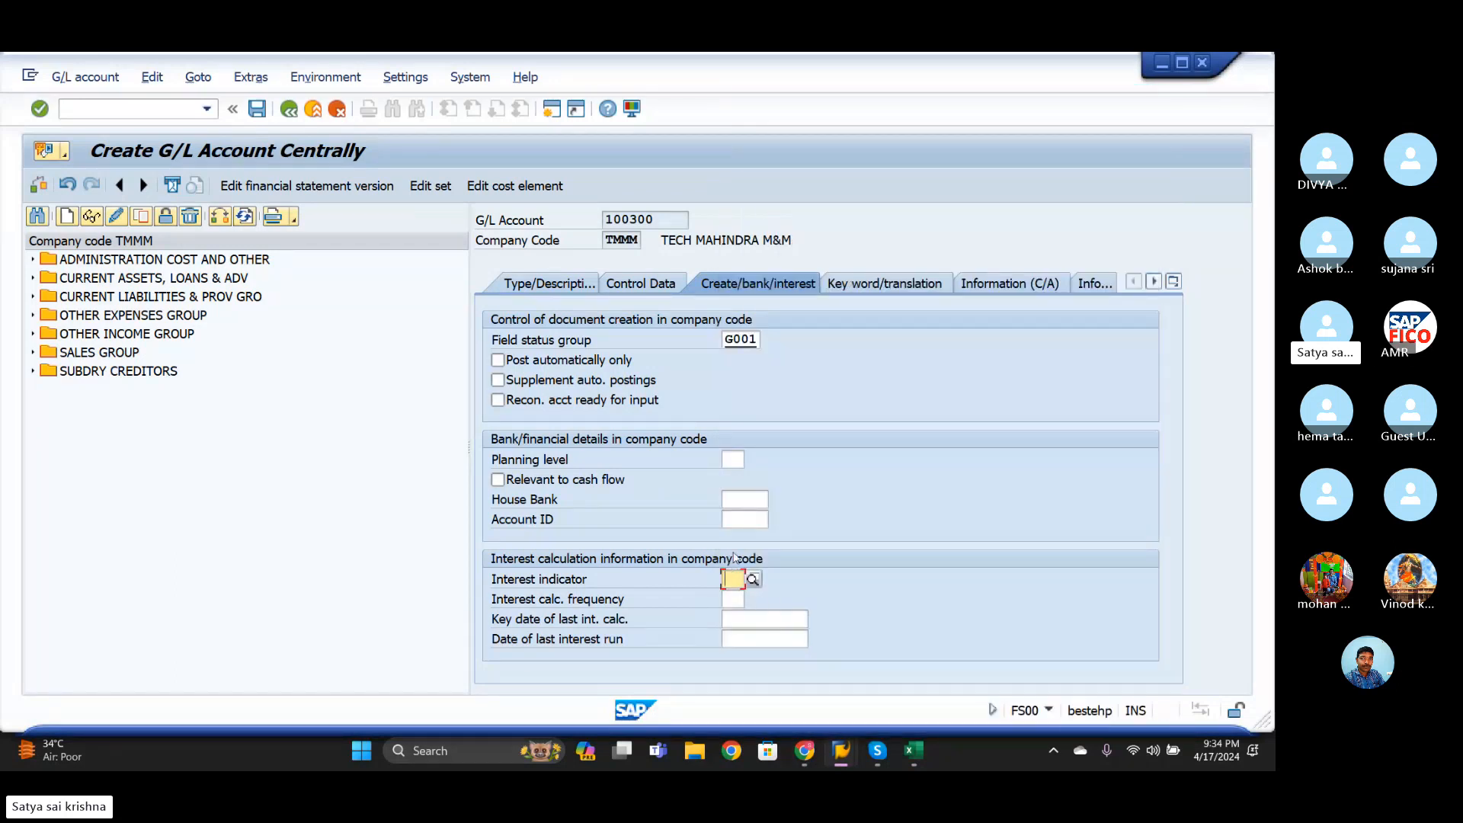
{"action": "type", "text": "V1"}
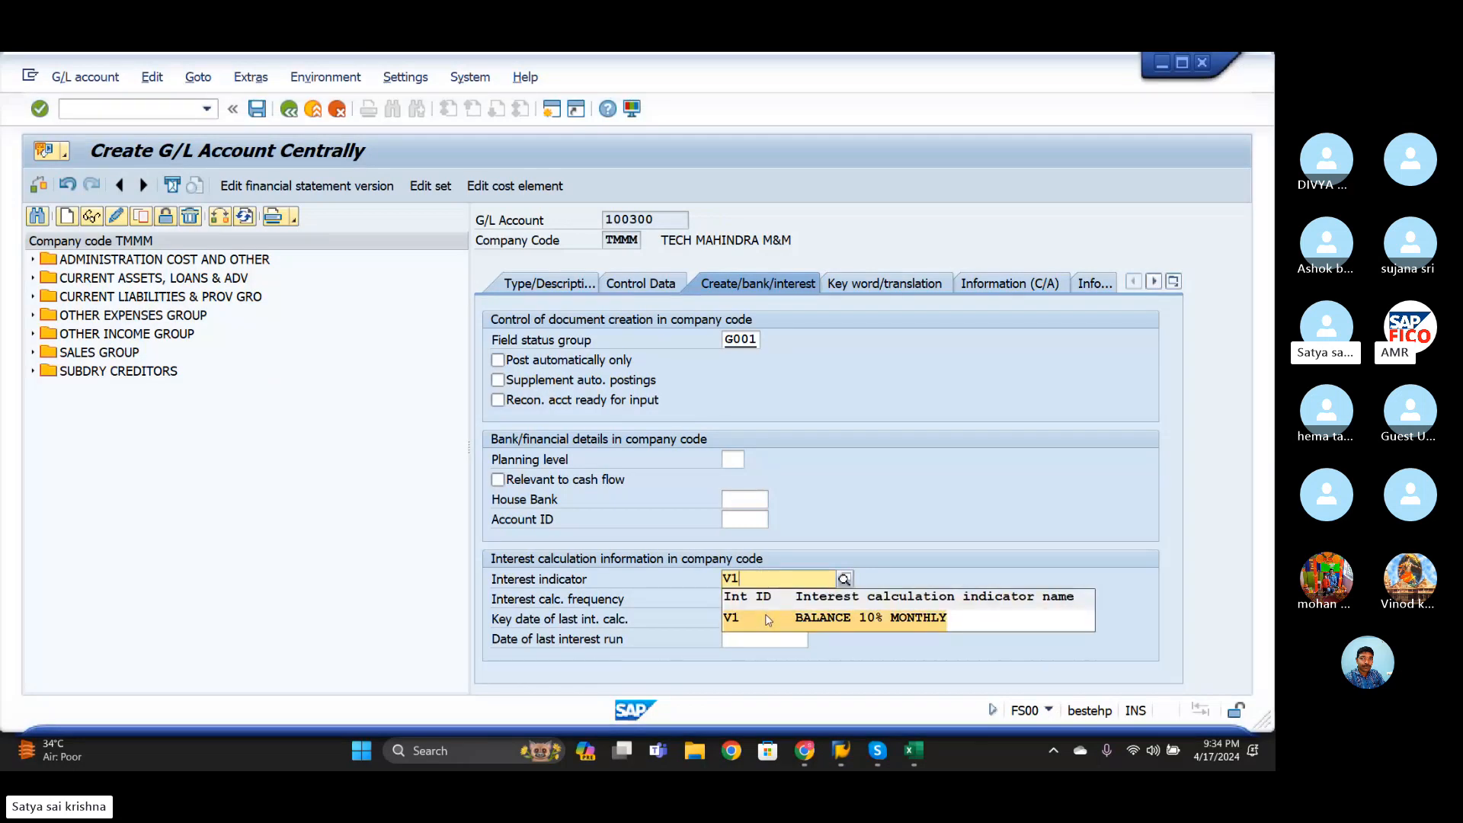
{"action": "left_click", "coordinate": [768, 620]}
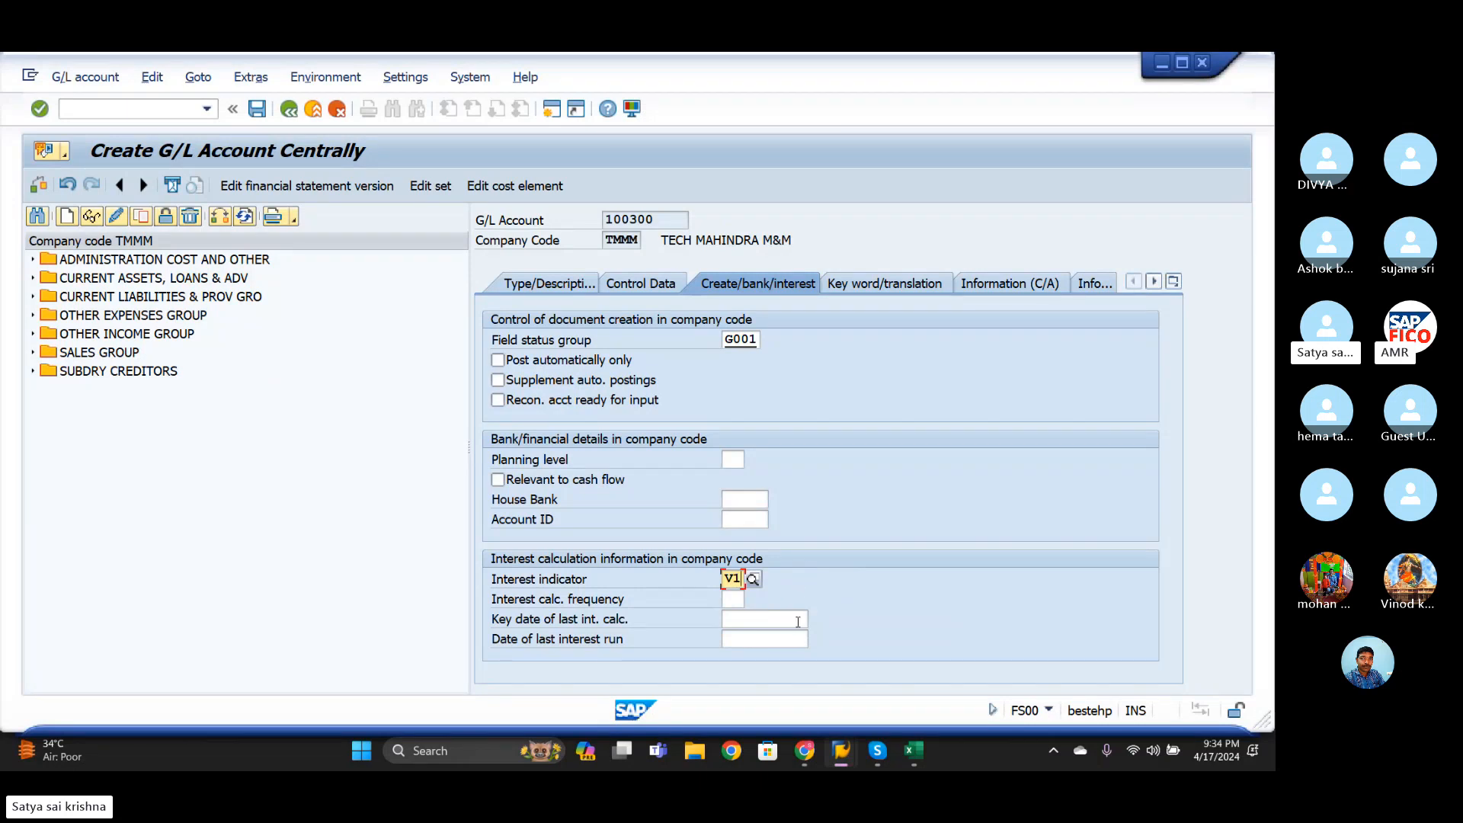
{"action": "key", "text": "Return"}
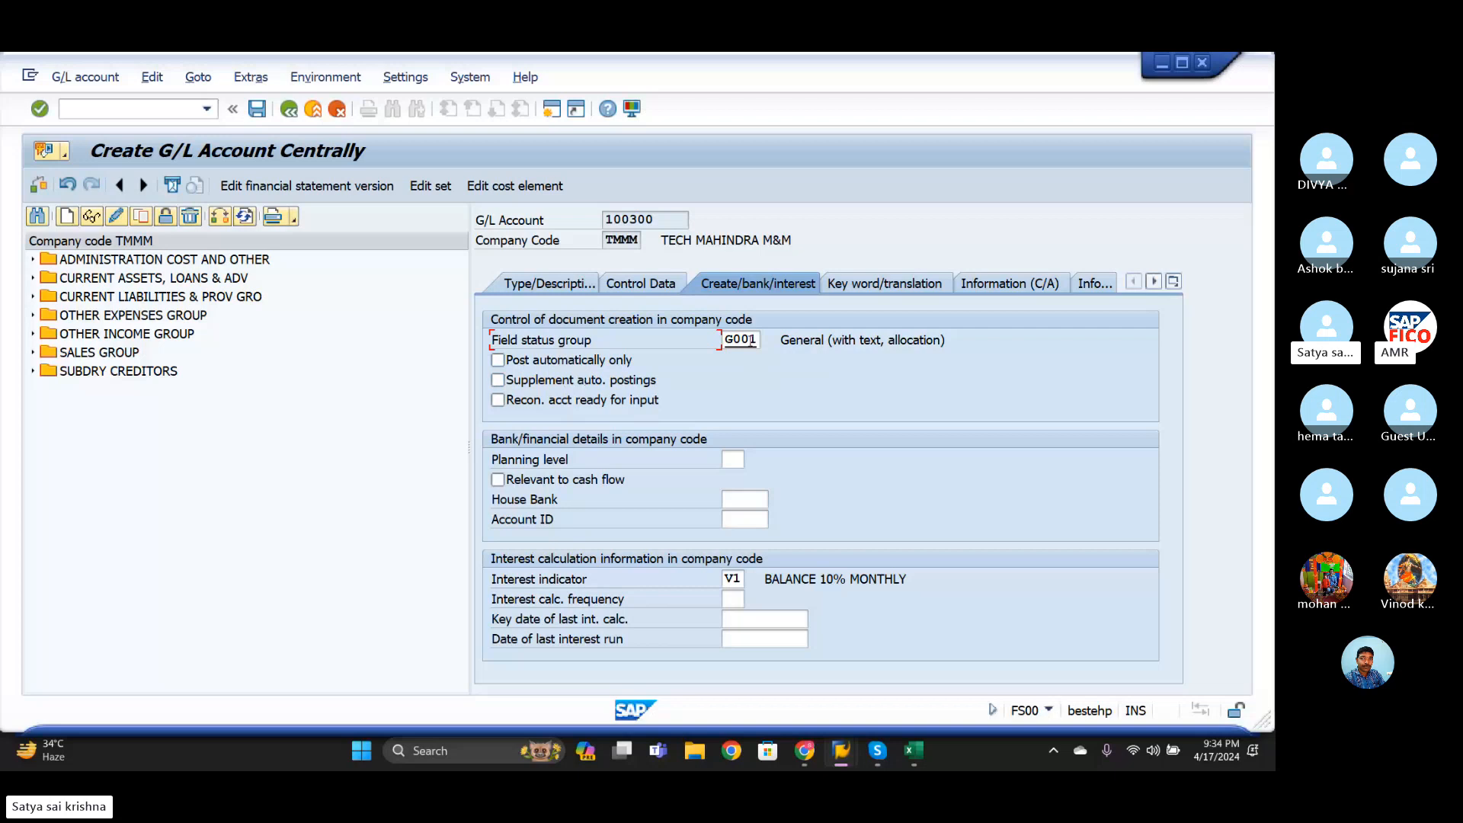
- Change the field status group to G005, Bank accounts (obligatory value date), and save the G/L account
{"action": "left_click", "coordinate": [769, 342]}
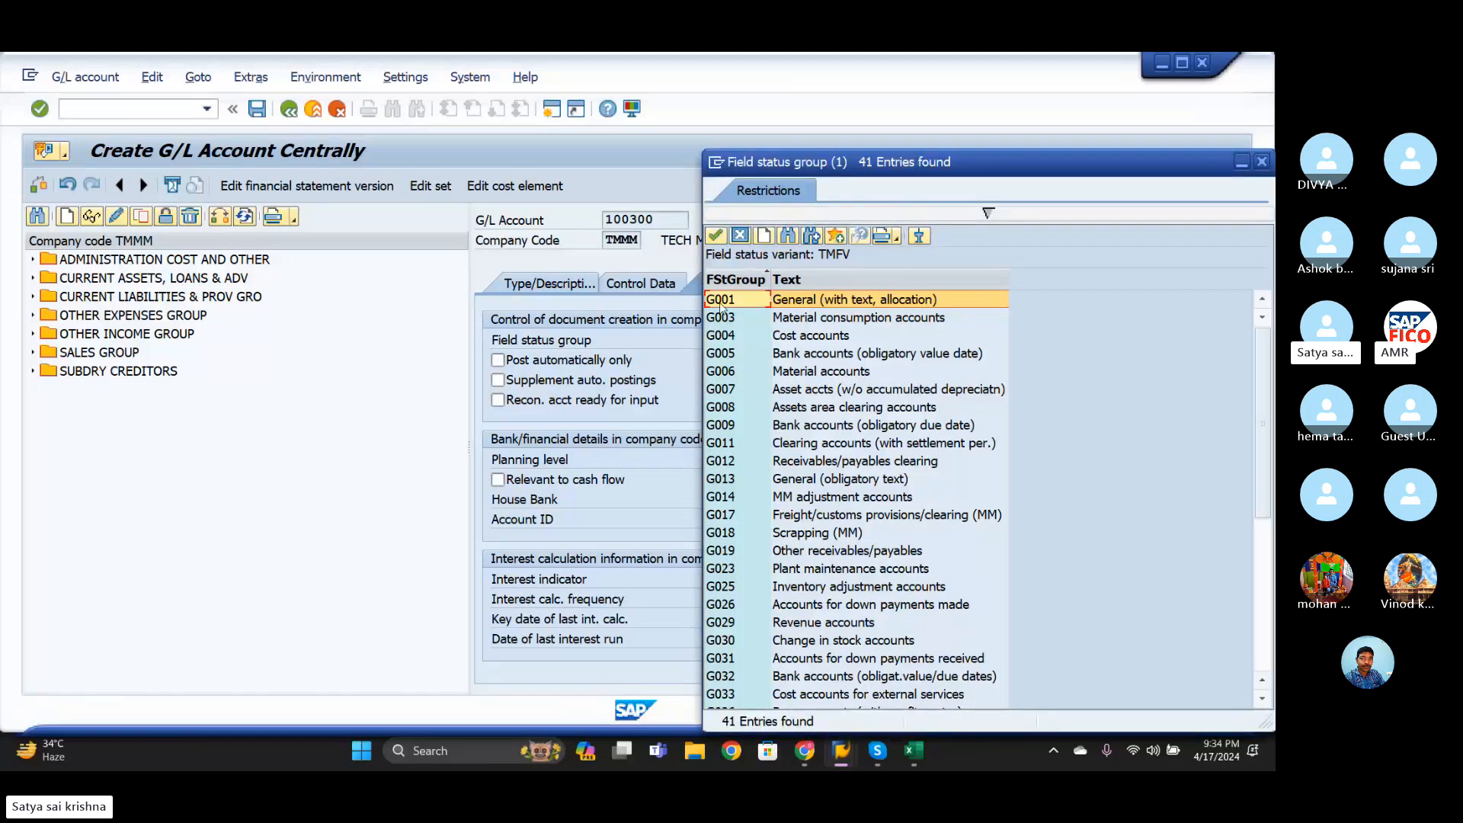
{"action": "left_click", "coordinate": [728, 352]}
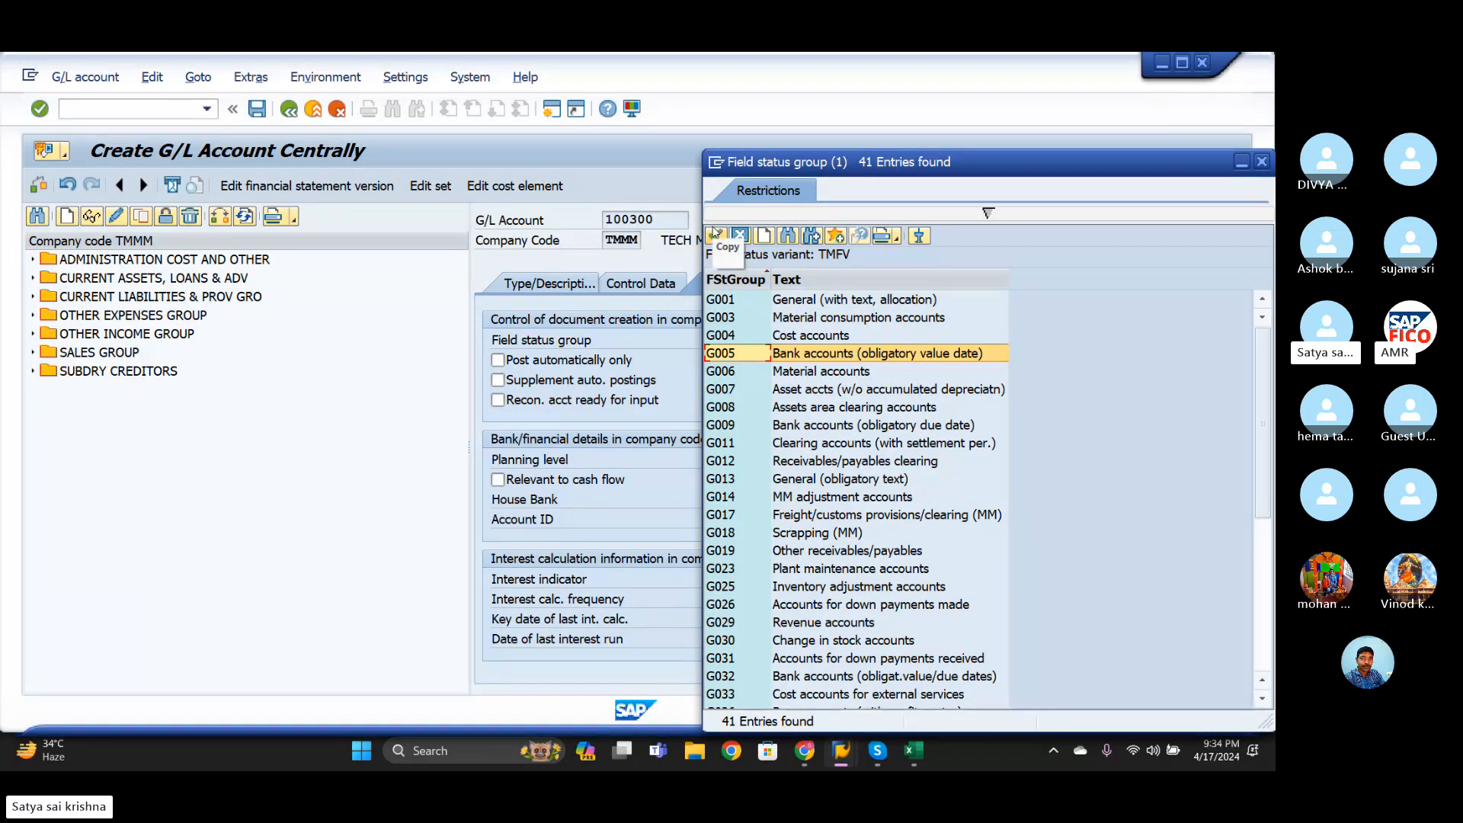
{"action": "left_click", "coordinate": [716, 233]}
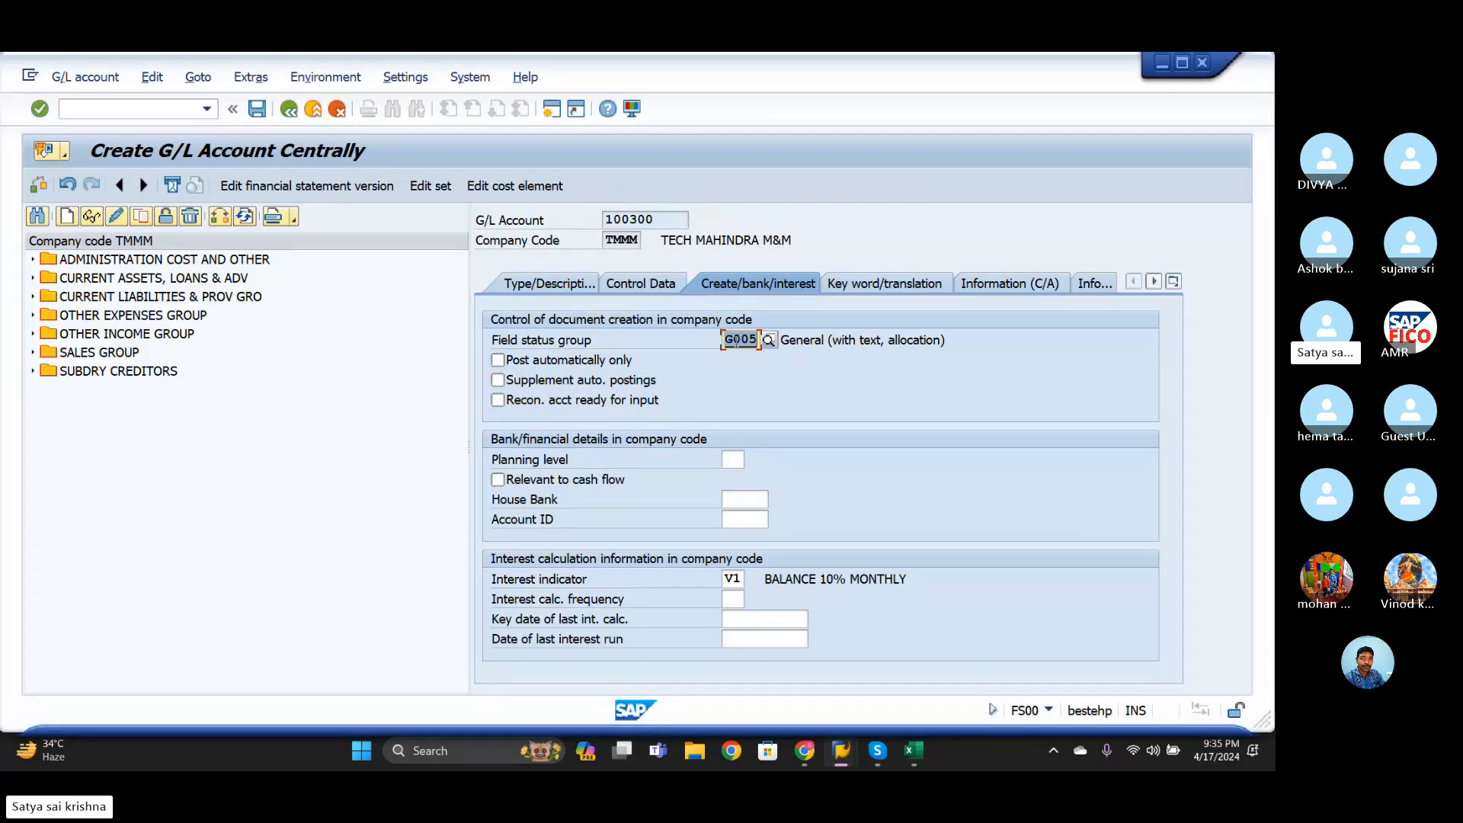
{"action": "key", "text": "Return"}
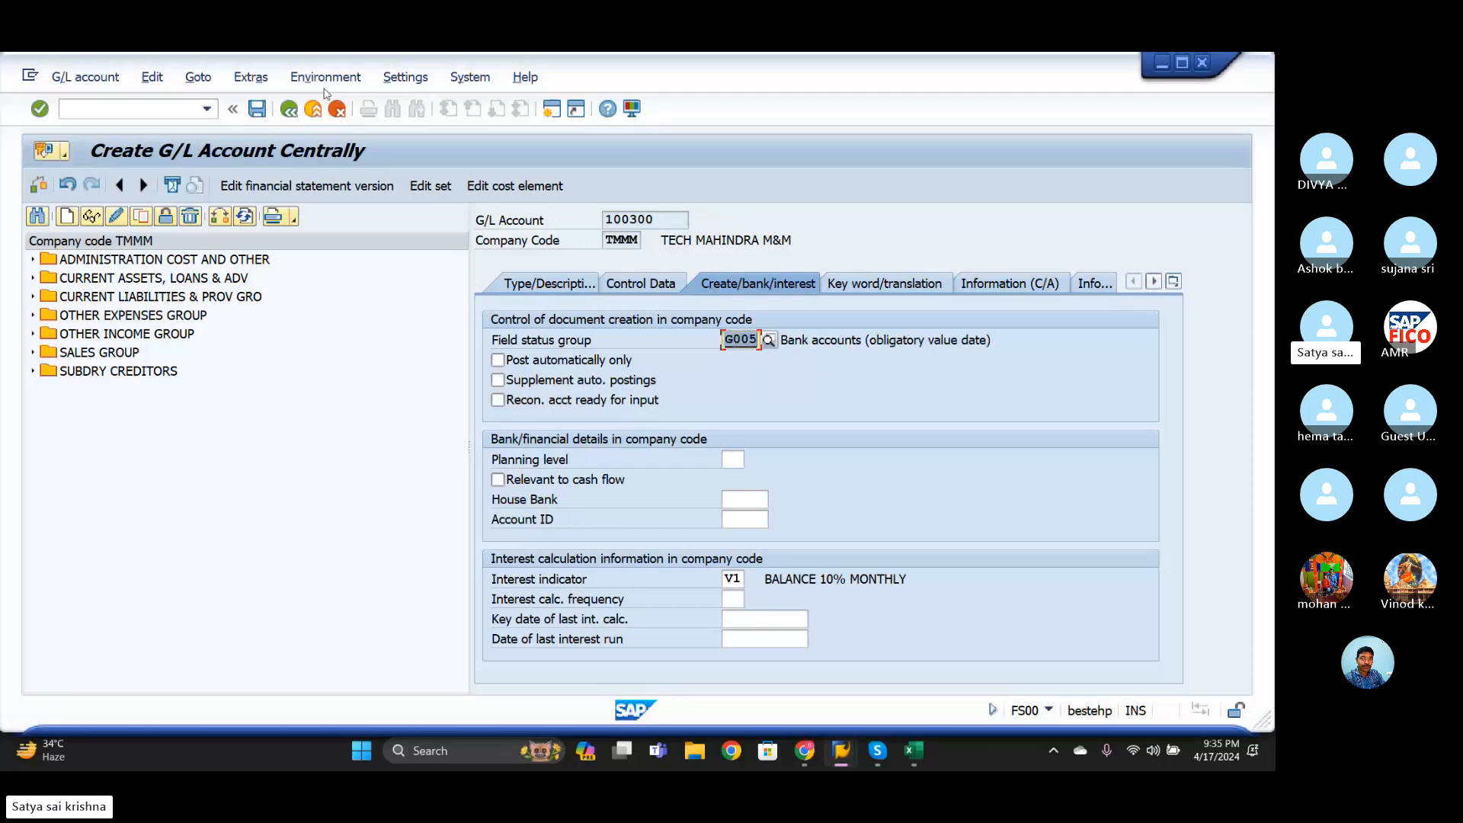
{"action": "left_click", "coordinate": [258, 111]}
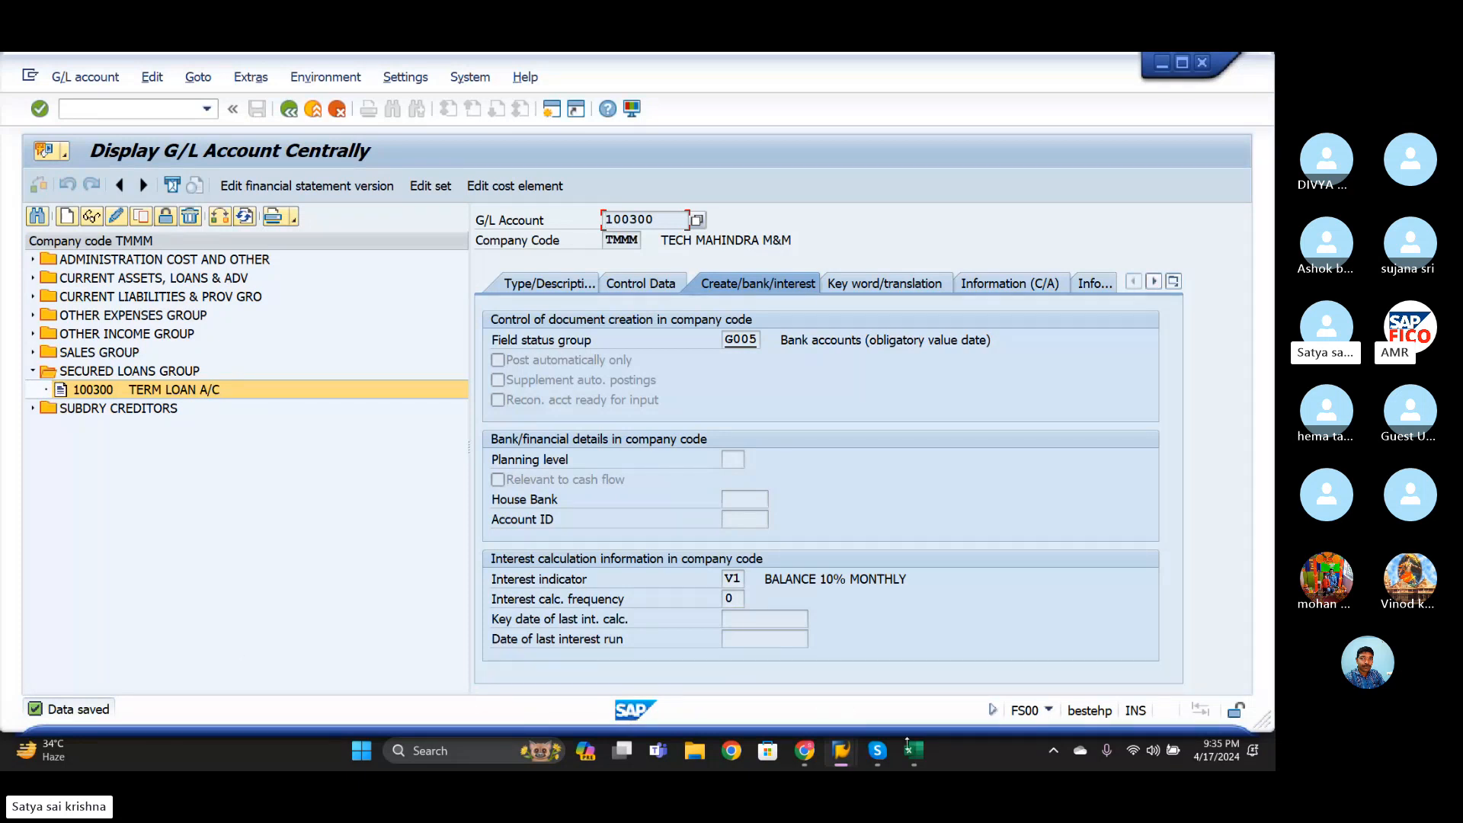
- Check the G/L accounts to create in the Int T-codes Excel workbook and return to SAP
{"action": "mouse_move", "coordinate": [914, 751]}
{"action": "left_click", "coordinate": [919, 704]}
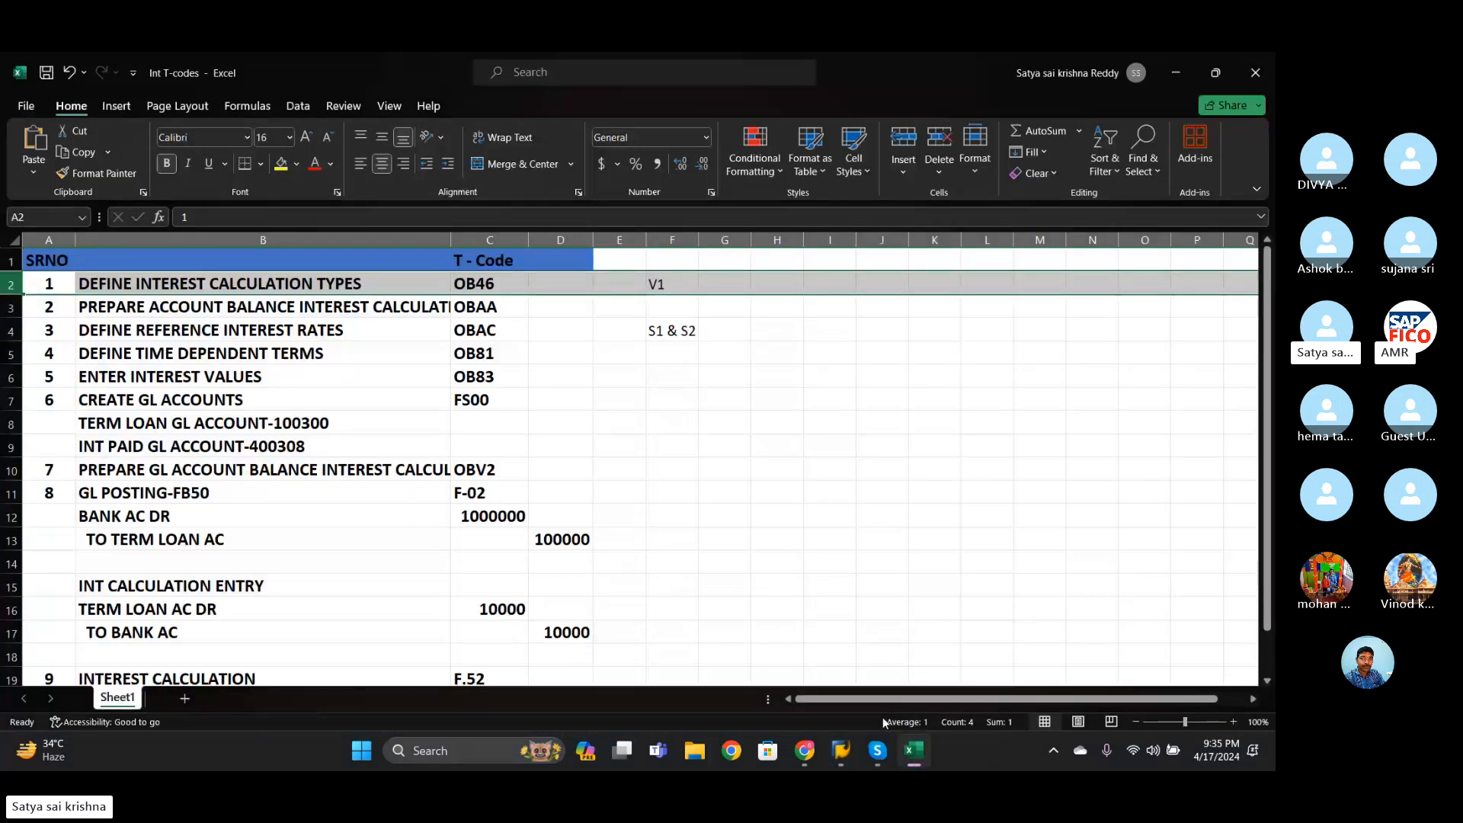
{"action": "mouse_move", "coordinate": [842, 751]}
{"action": "left_click", "coordinate": [887, 666]}
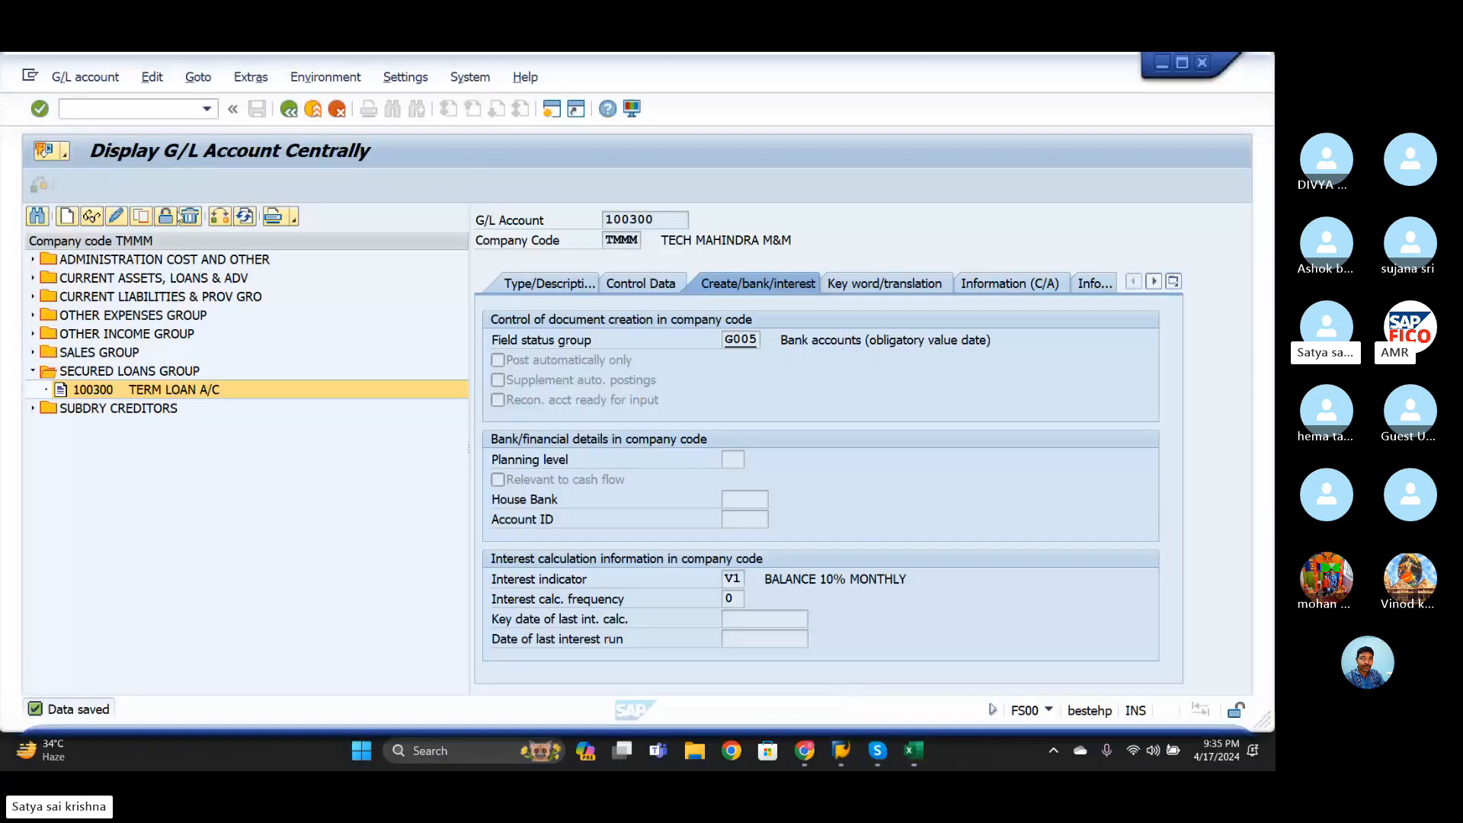
- Check the accounts under ADMINISTRATION COST AND OTHER and start creating G/L account 400306 in company code TMMM
{"action": "left_click", "coordinate": [137, 104]}
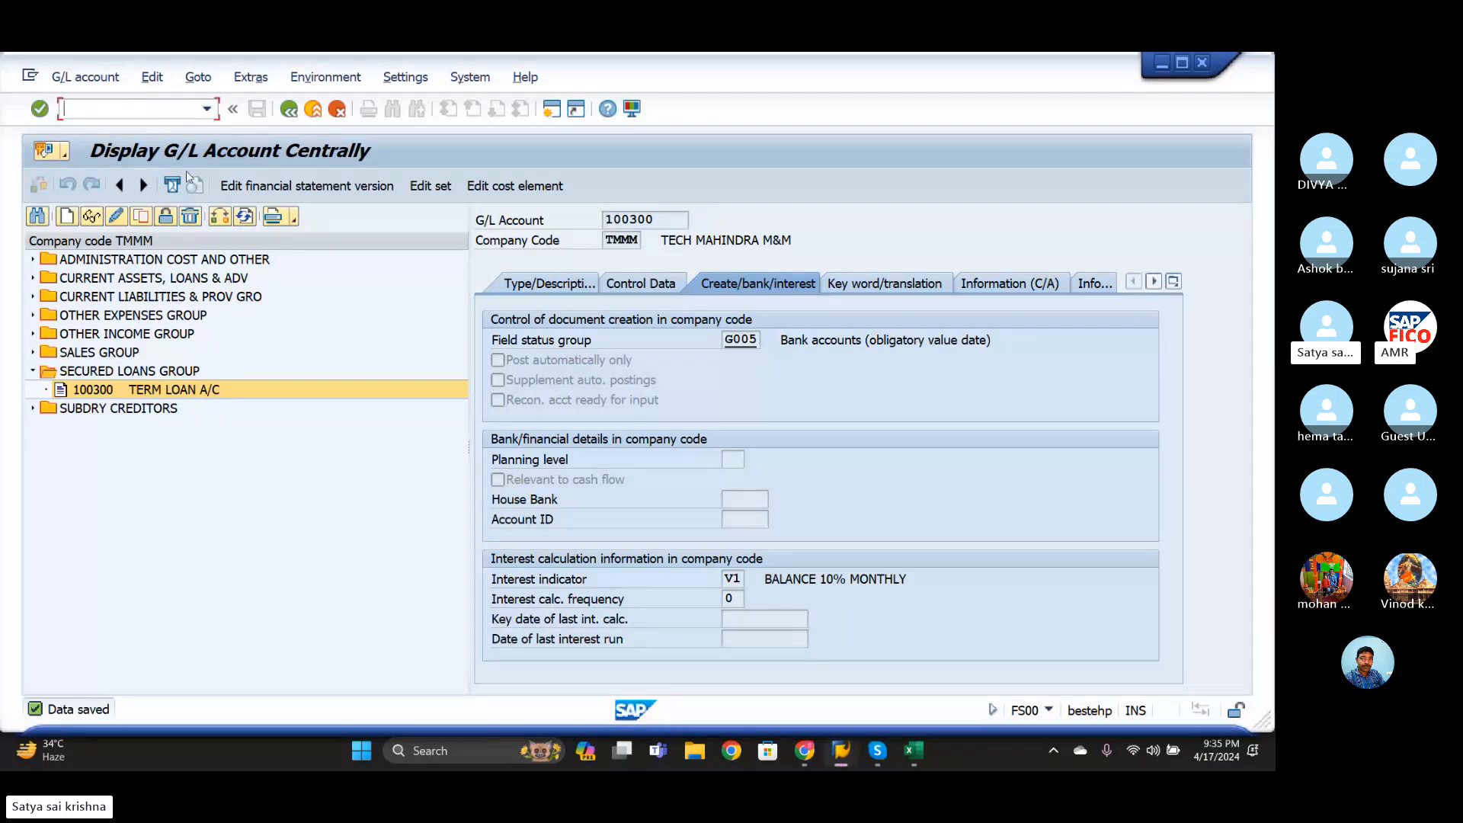
{"action": "left_click", "coordinate": [33, 259]}
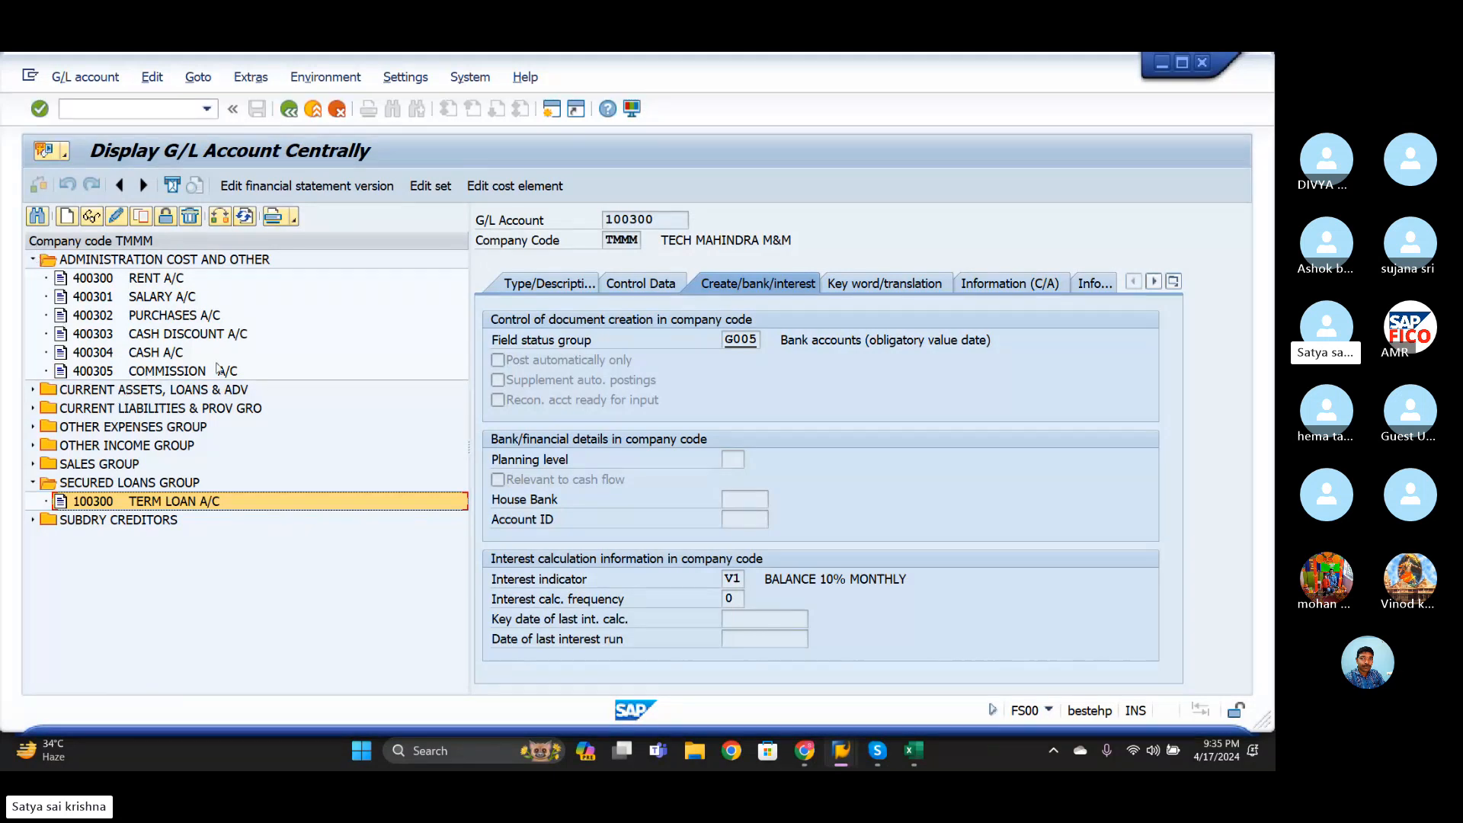
{"action": "left_click", "coordinate": [65, 217]}
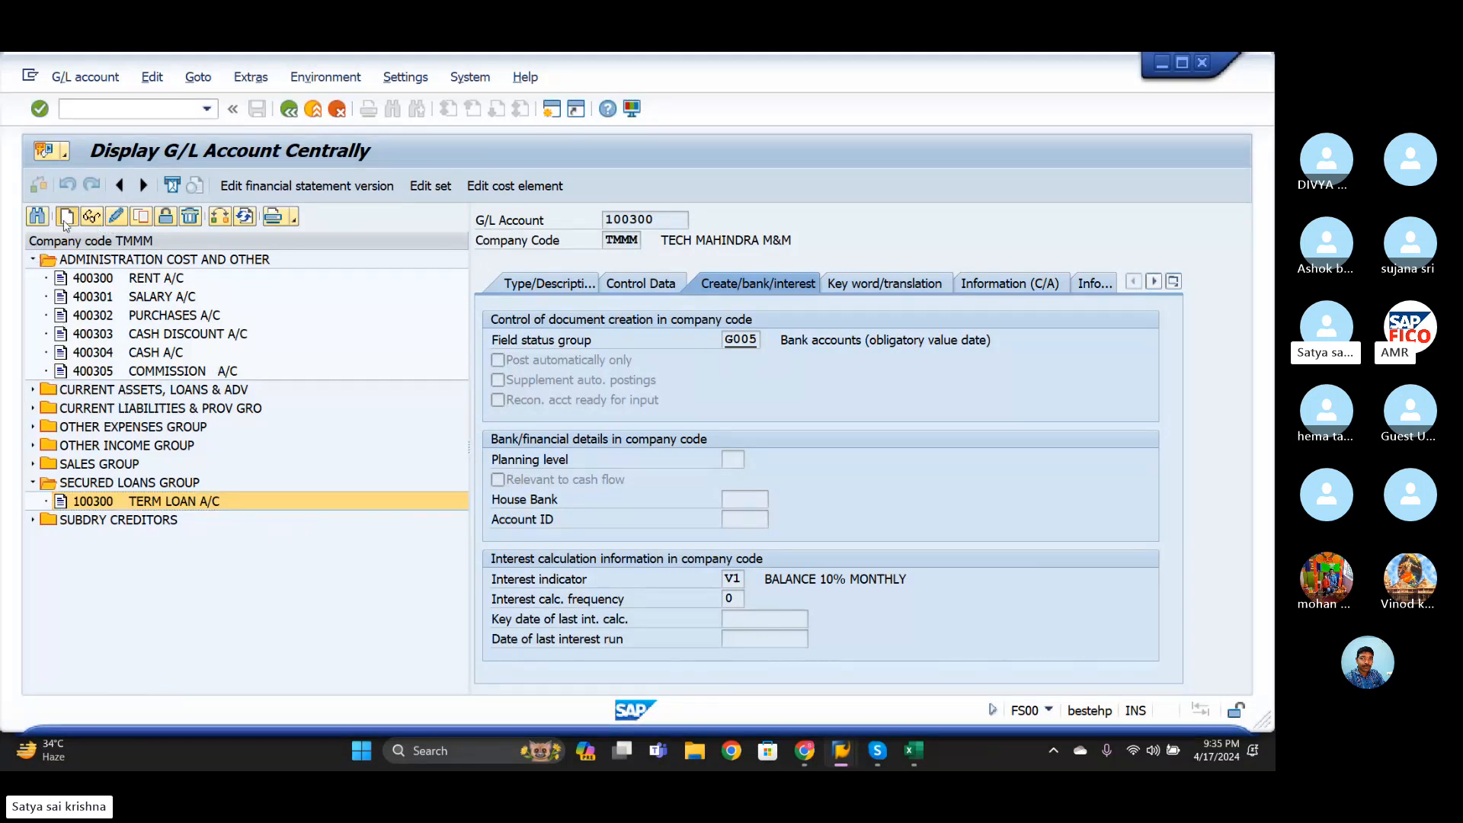
{"action": "left_click_drag", "start_coordinate": [266, 302], "coordinate": [294, 449]}
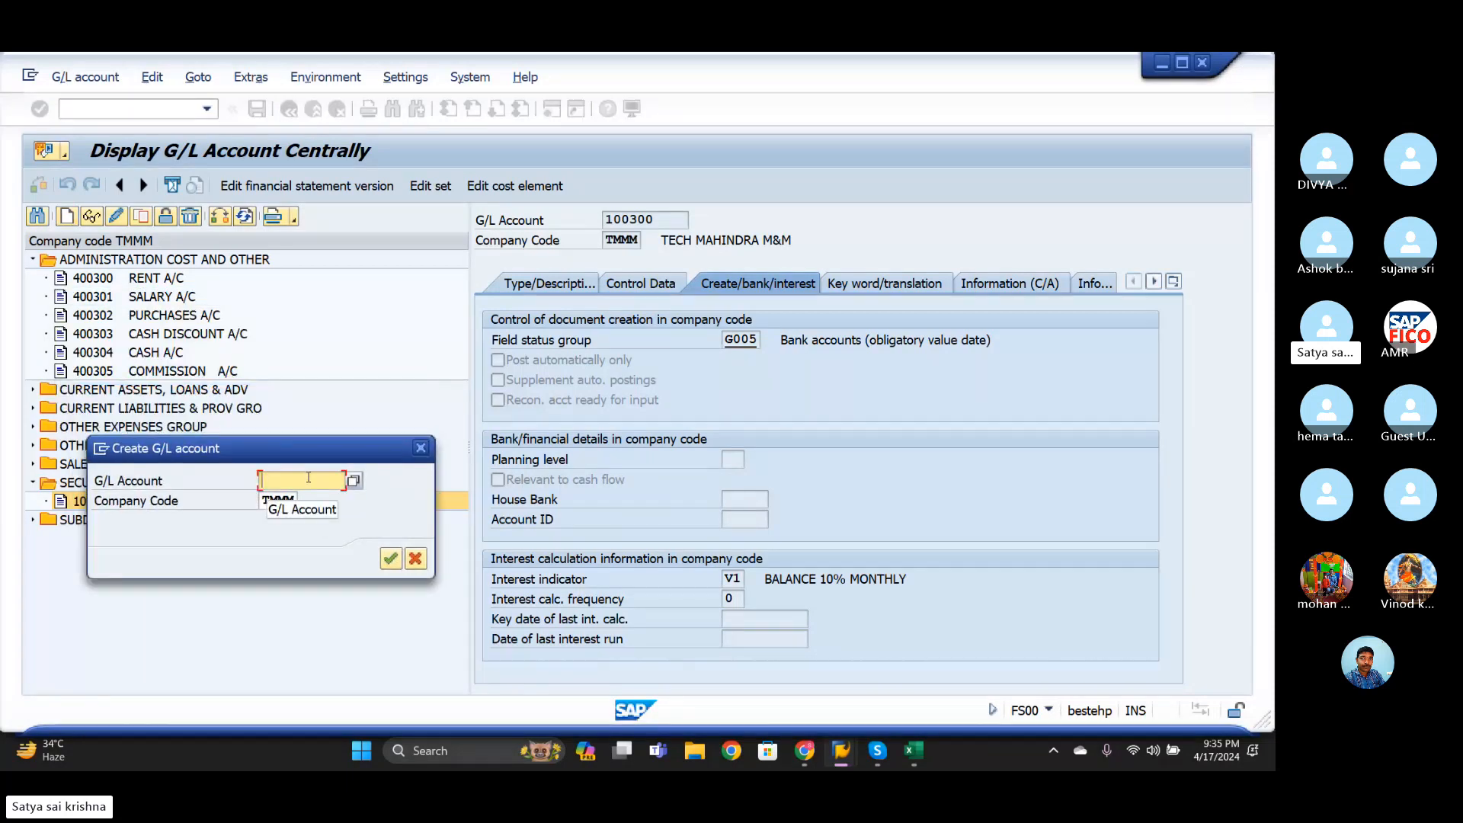
{"action": "type", "text": "40030"}
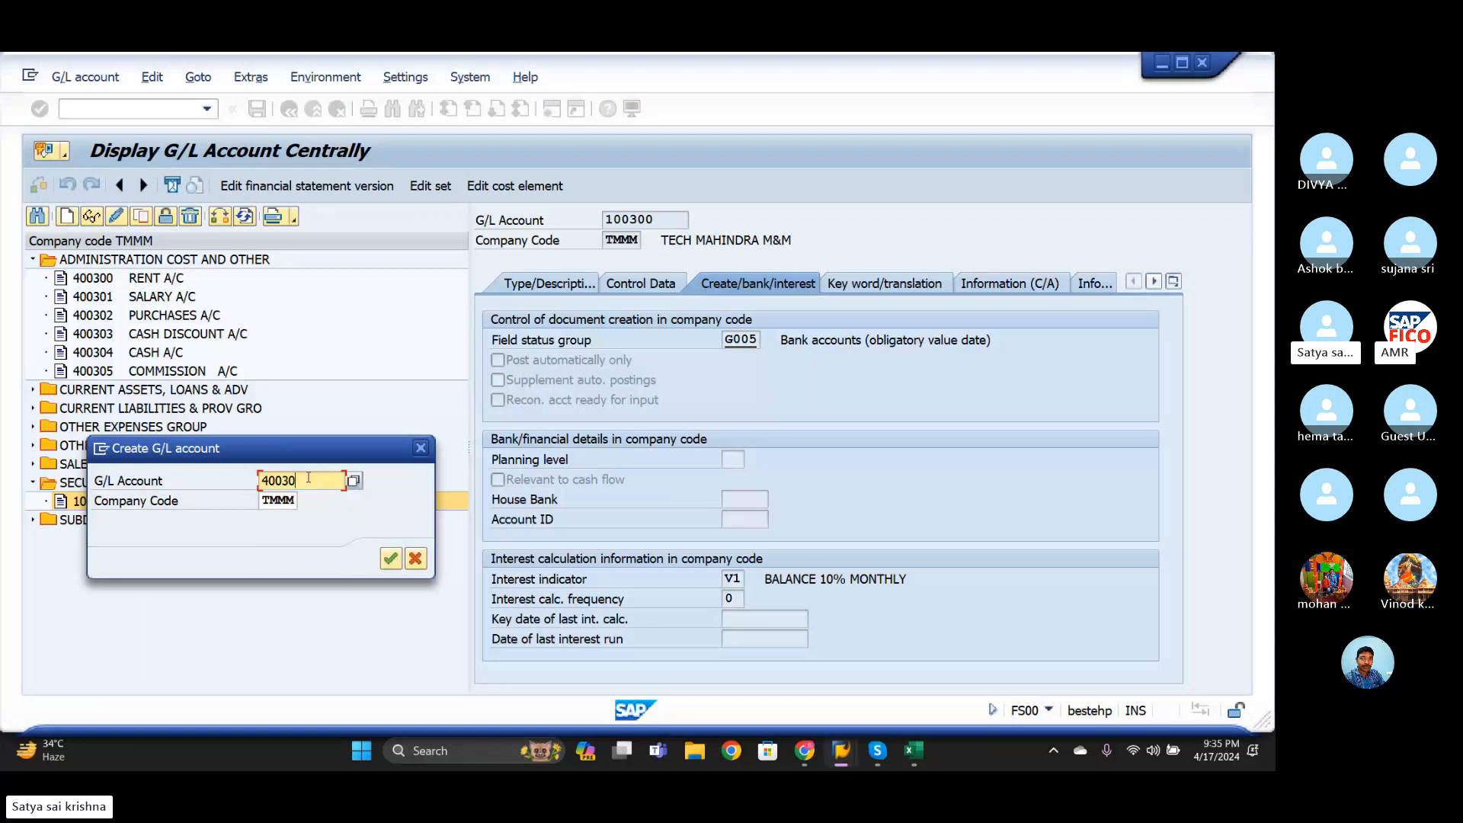
{"action": "type", "text": "6"}
{"action": "left_click", "coordinate": [391, 558]}
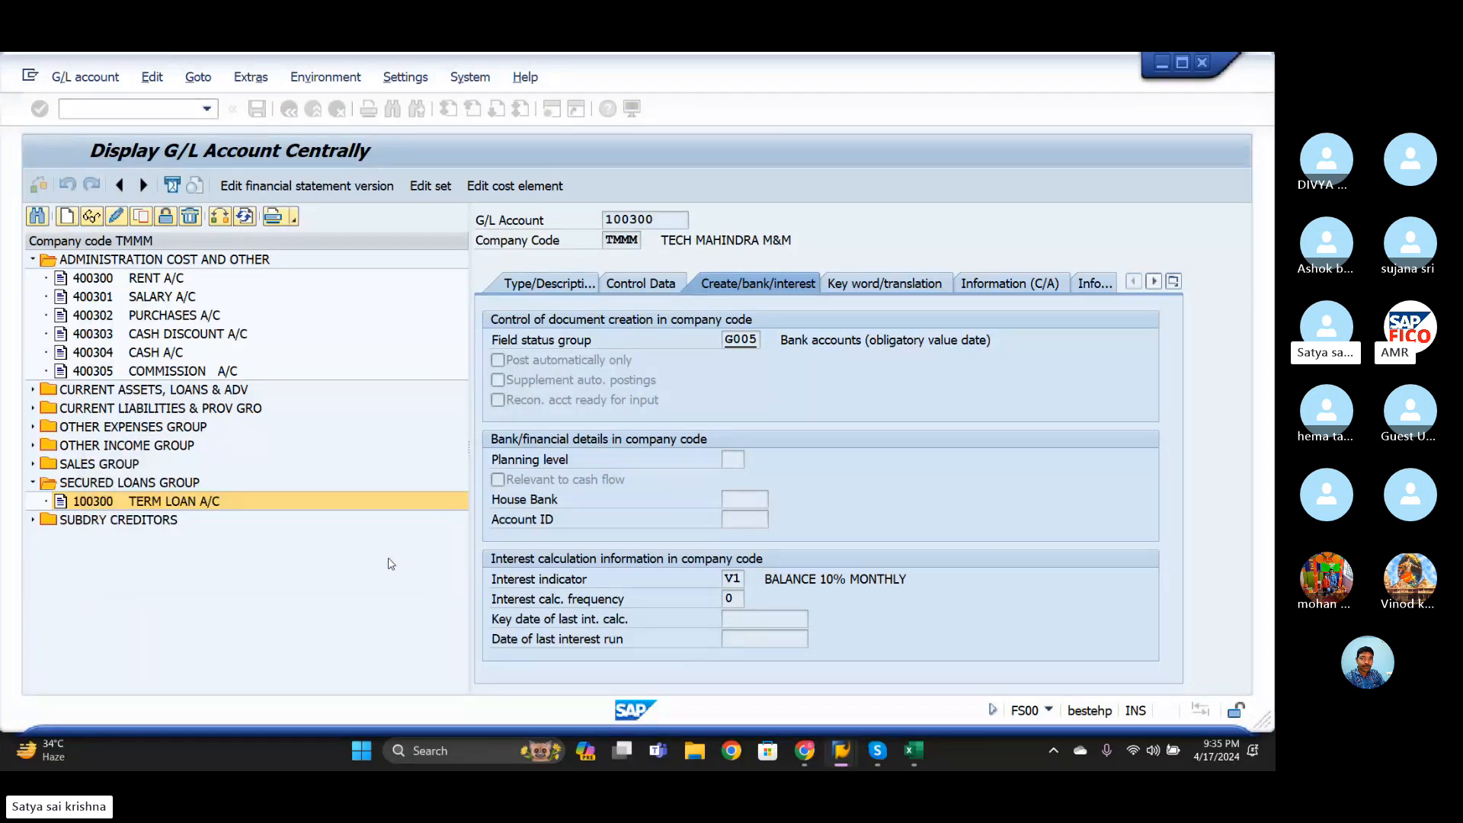
- Assign the new account to the ADMINISTRATION COST AND OTHER account group
{"action": "left_click", "coordinate": [535, 285]}
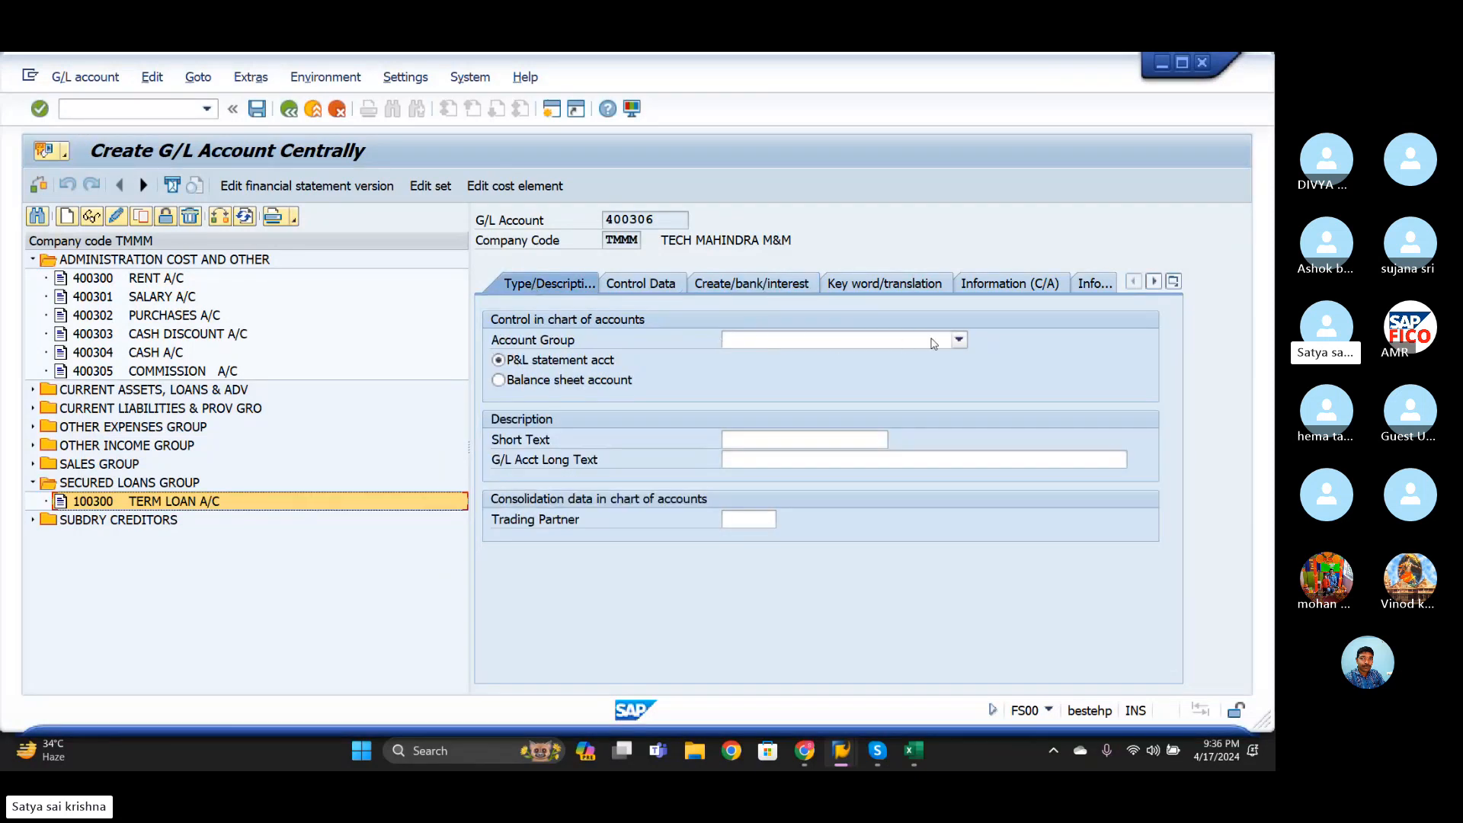
{"action": "left_click", "coordinate": [958, 341]}
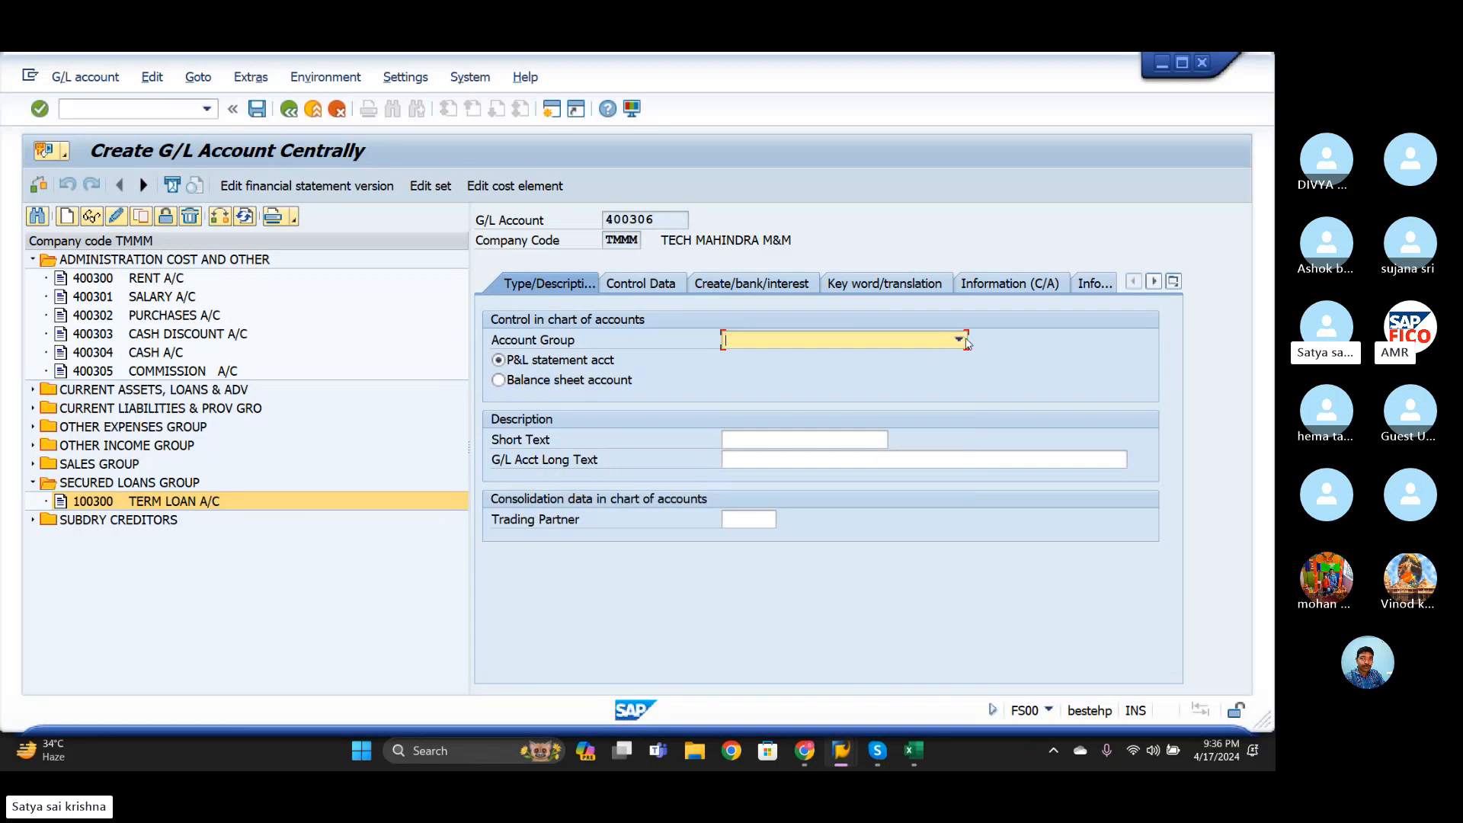
{"action": "left_click", "coordinate": [958, 340]}
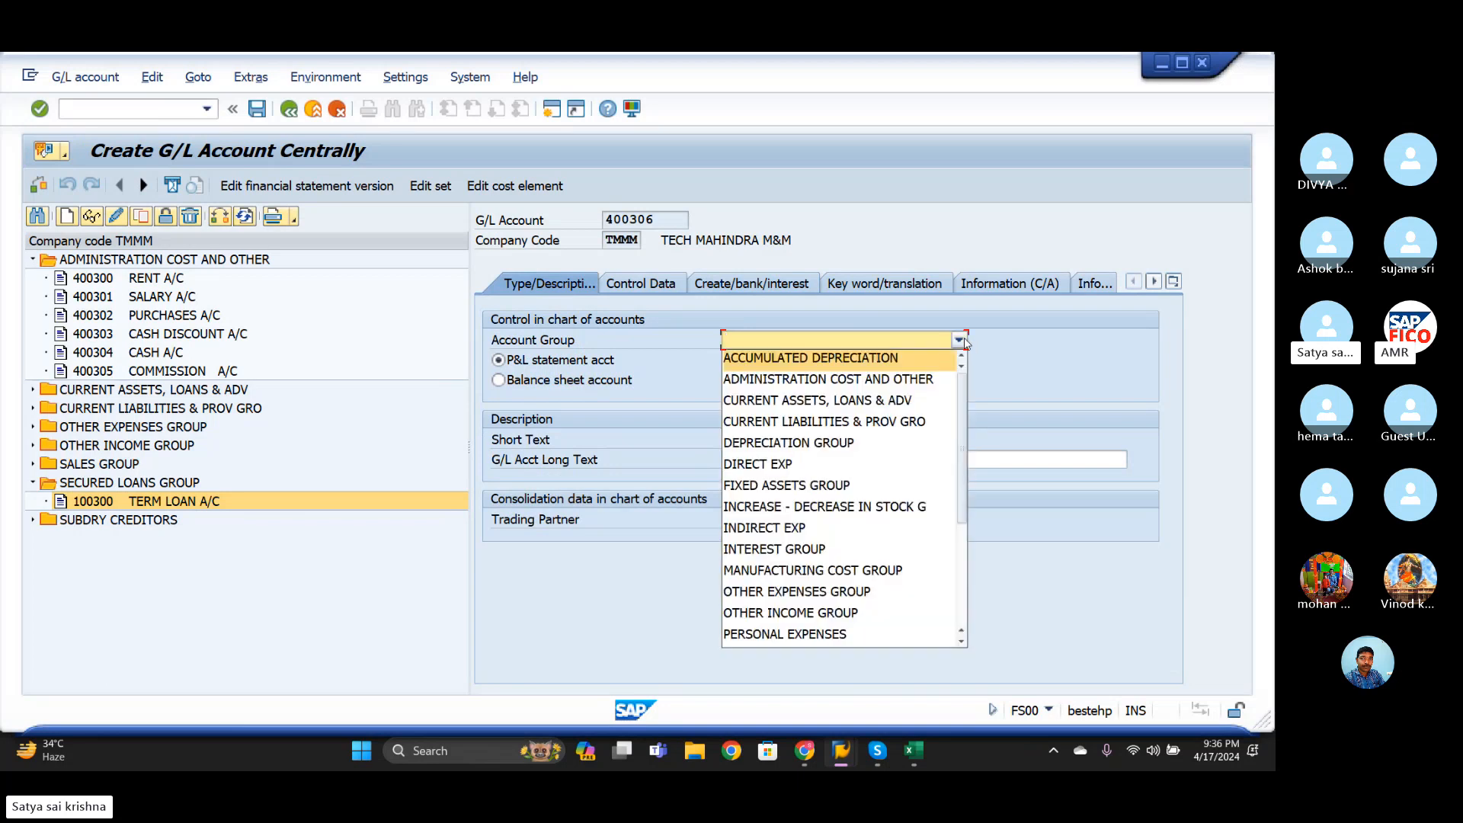
{"action": "left_click", "coordinate": [902, 380]}
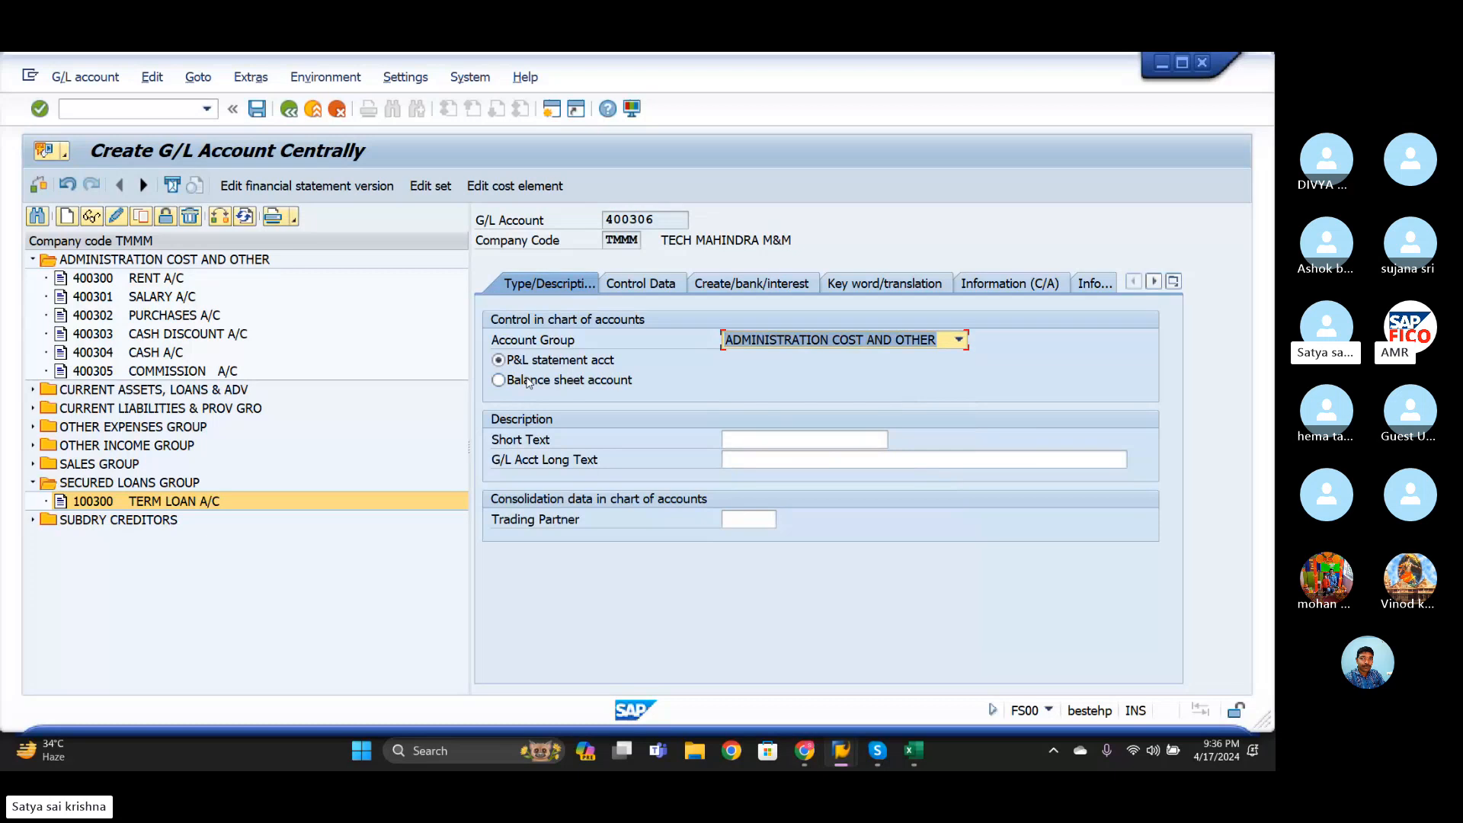
- Enter INTREST PAID as both the short text and the G/L account long text
{"action": "left_click", "coordinate": [786, 439]}
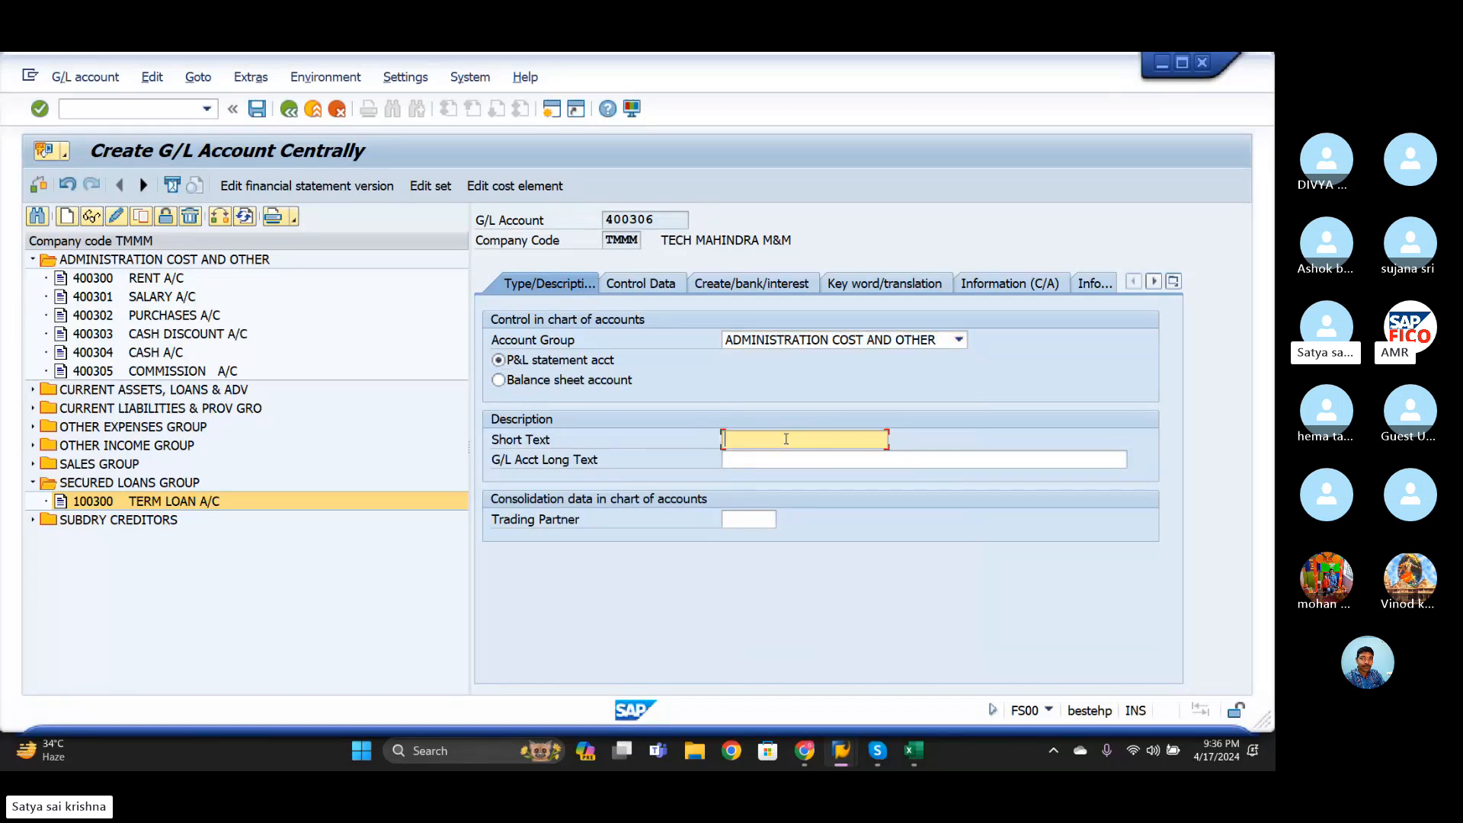
{"action": "type", "text": "INTREST PAID"}
{"action": "left_click_drag", "start_coordinate": [807, 440], "coordinate": [705, 440]}
{"action": "key", "text": "ctrl+c"}
{"action": "left_click", "coordinate": [758, 464]}
{"action": "key", "text": "ctrl+v"}
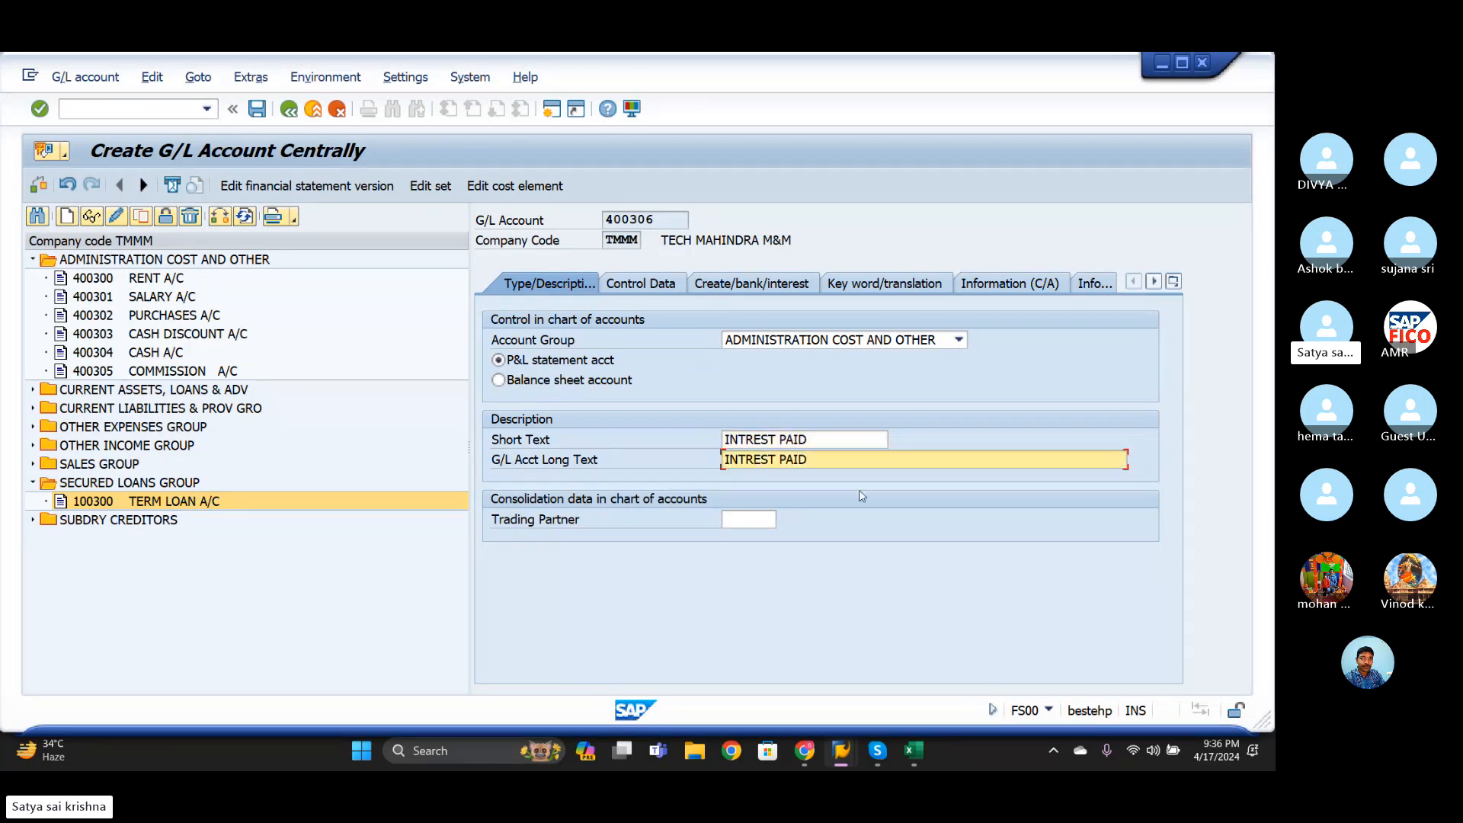
- Enable line item display for the account and set its sort key to 001
{"action": "left_click", "coordinate": [655, 290]}
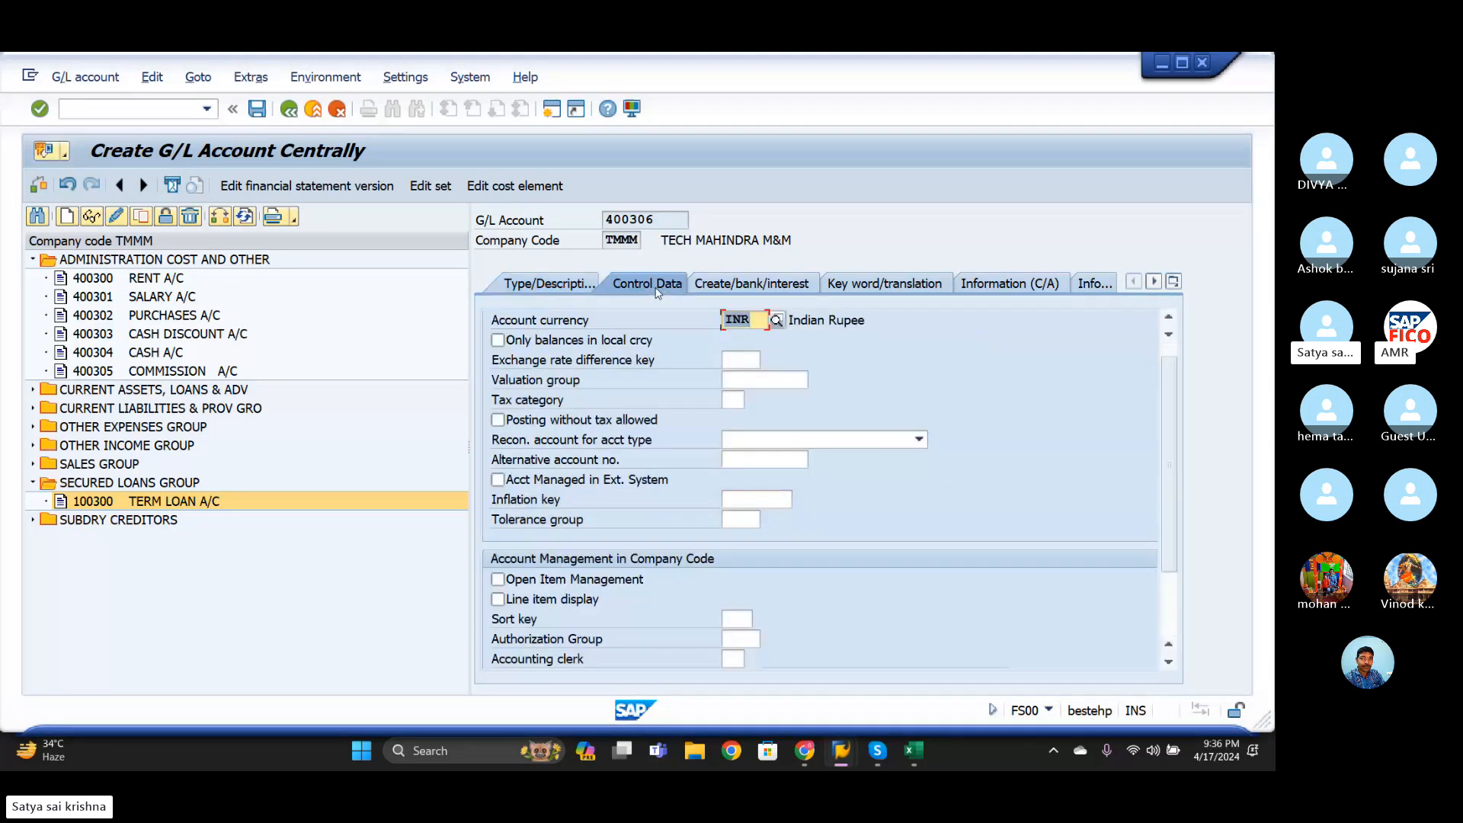
{"action": "left_click", "coordinate": [497, 599]}
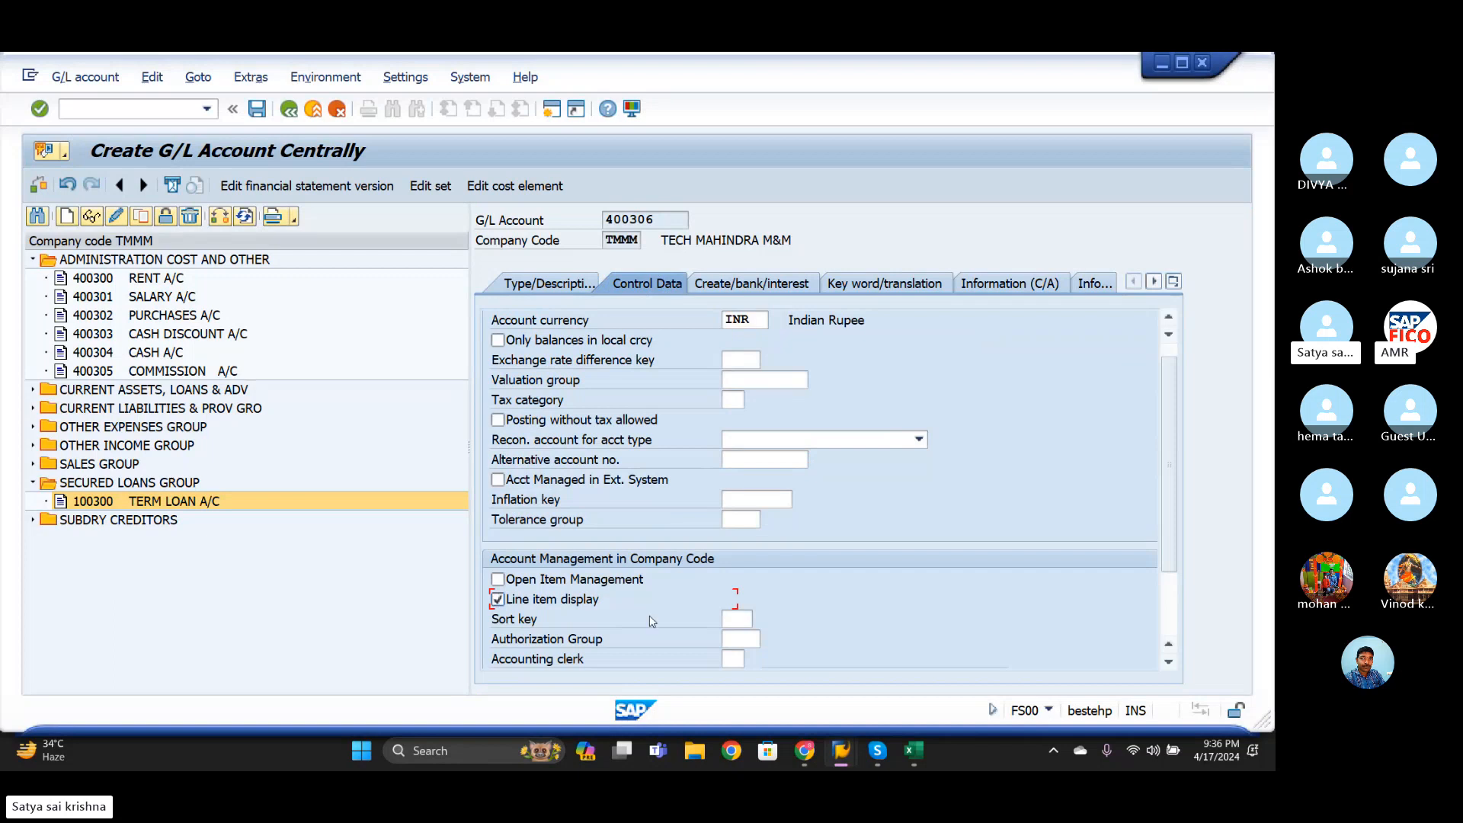
{"action": "left_click", "coordinate": [731, 618]}
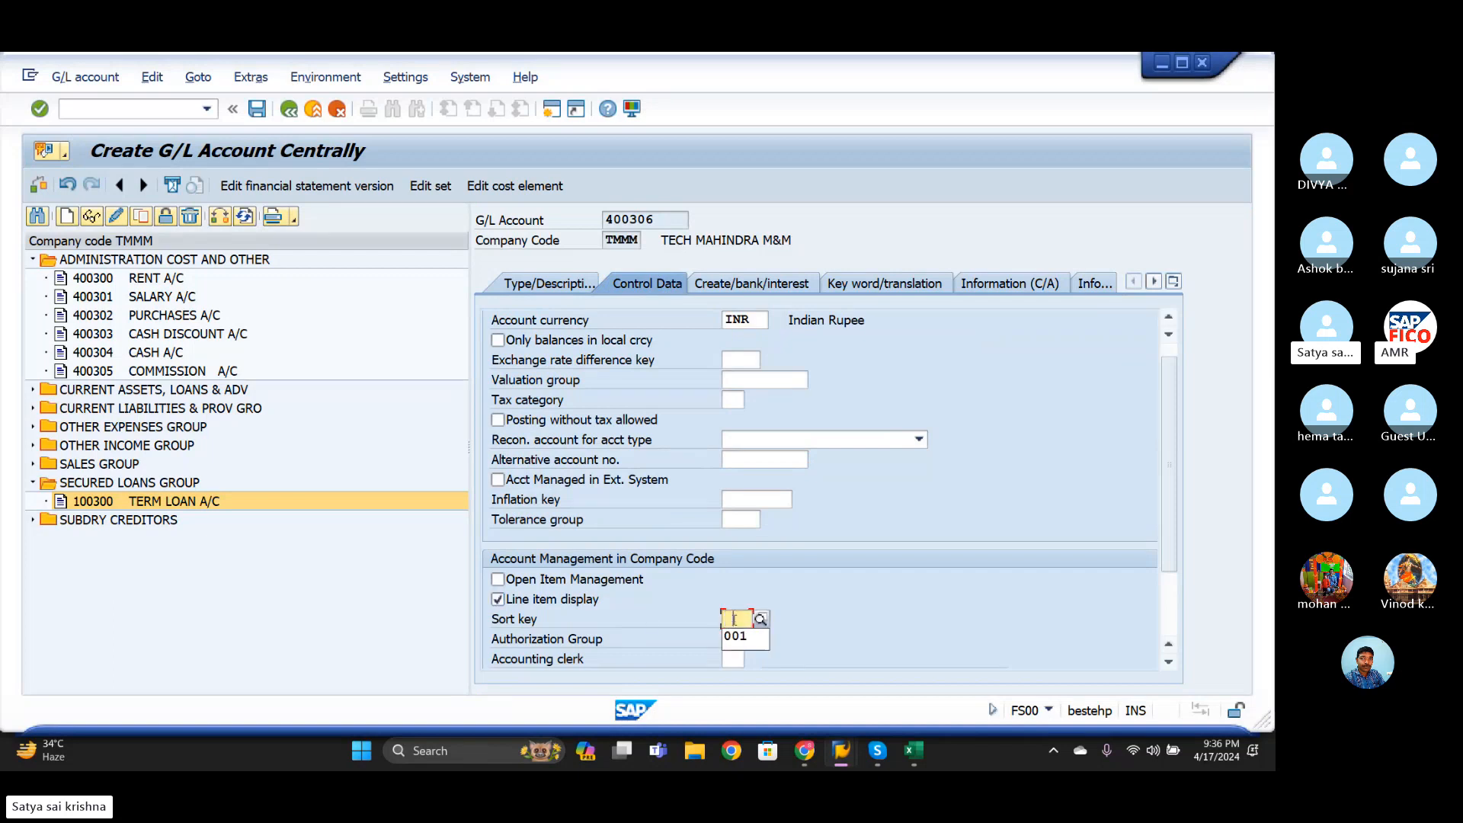
{"action": "left_click", "coordinate": [736, 642]}
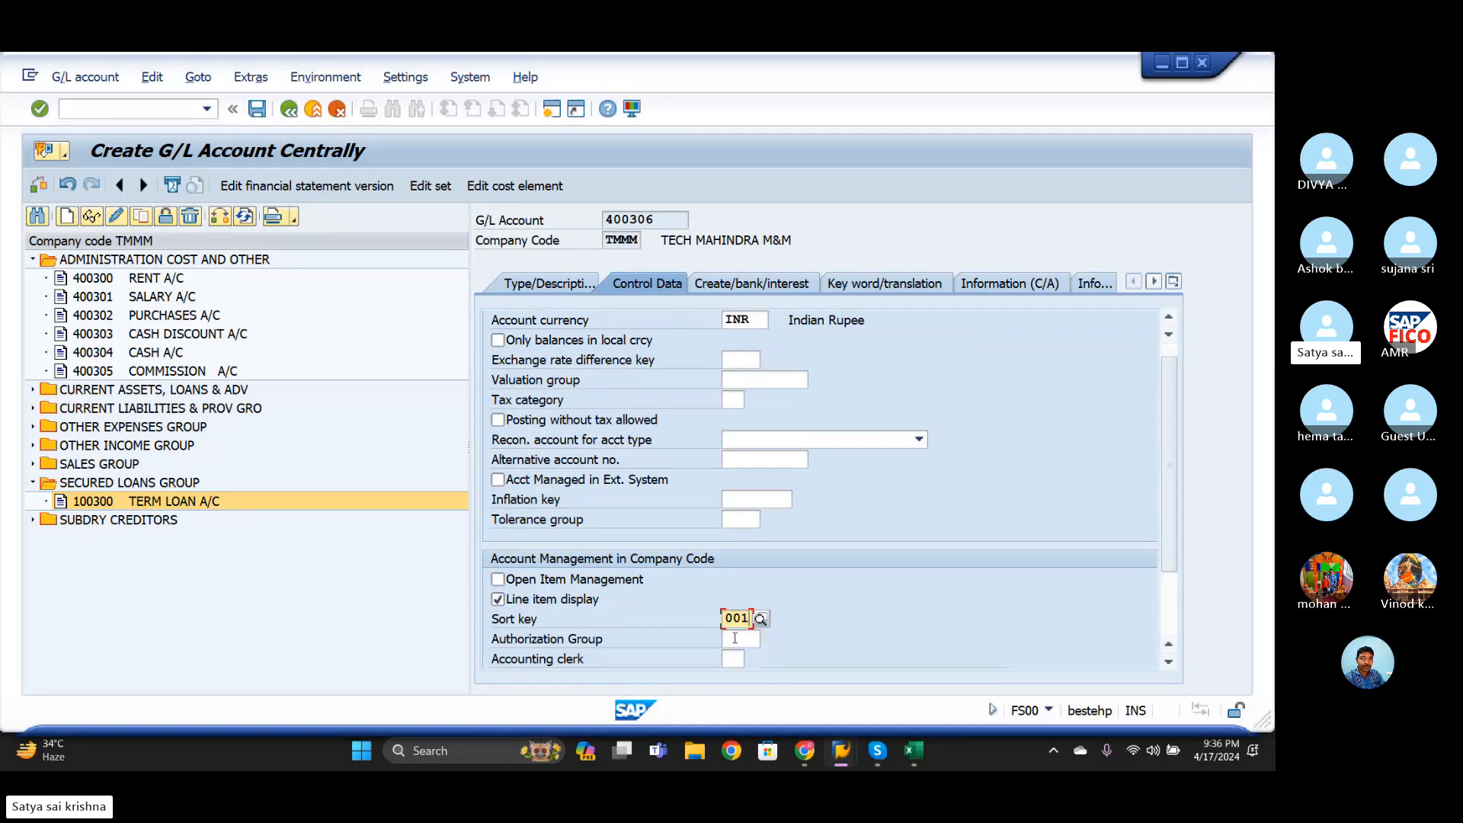
- Set the account's field status group to G001 and save the G/L account
{"action": "left_click", "coordinate": [747, 288]}
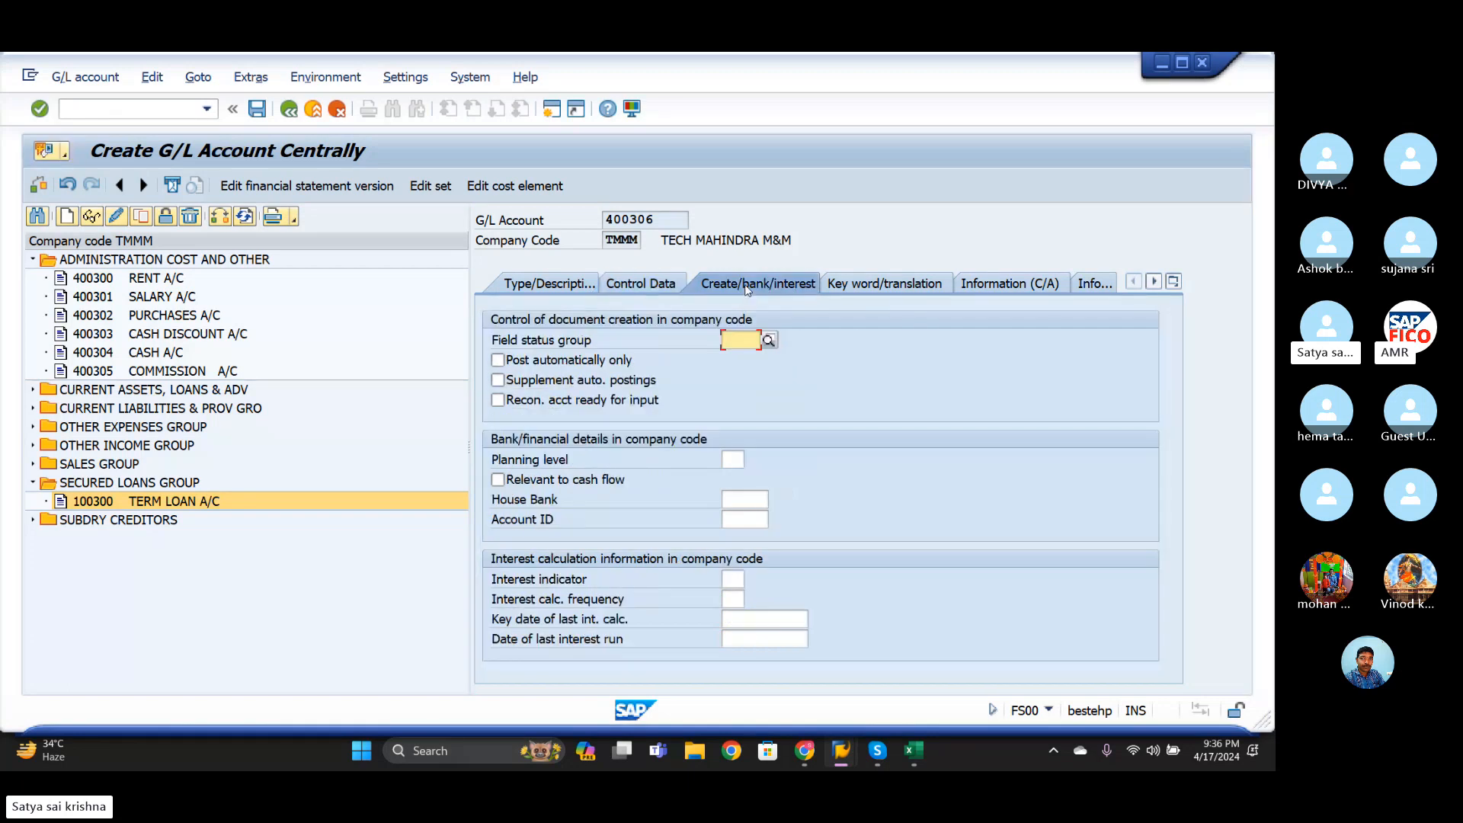
{"action": "left_click", "coordinate": [743, 340]}
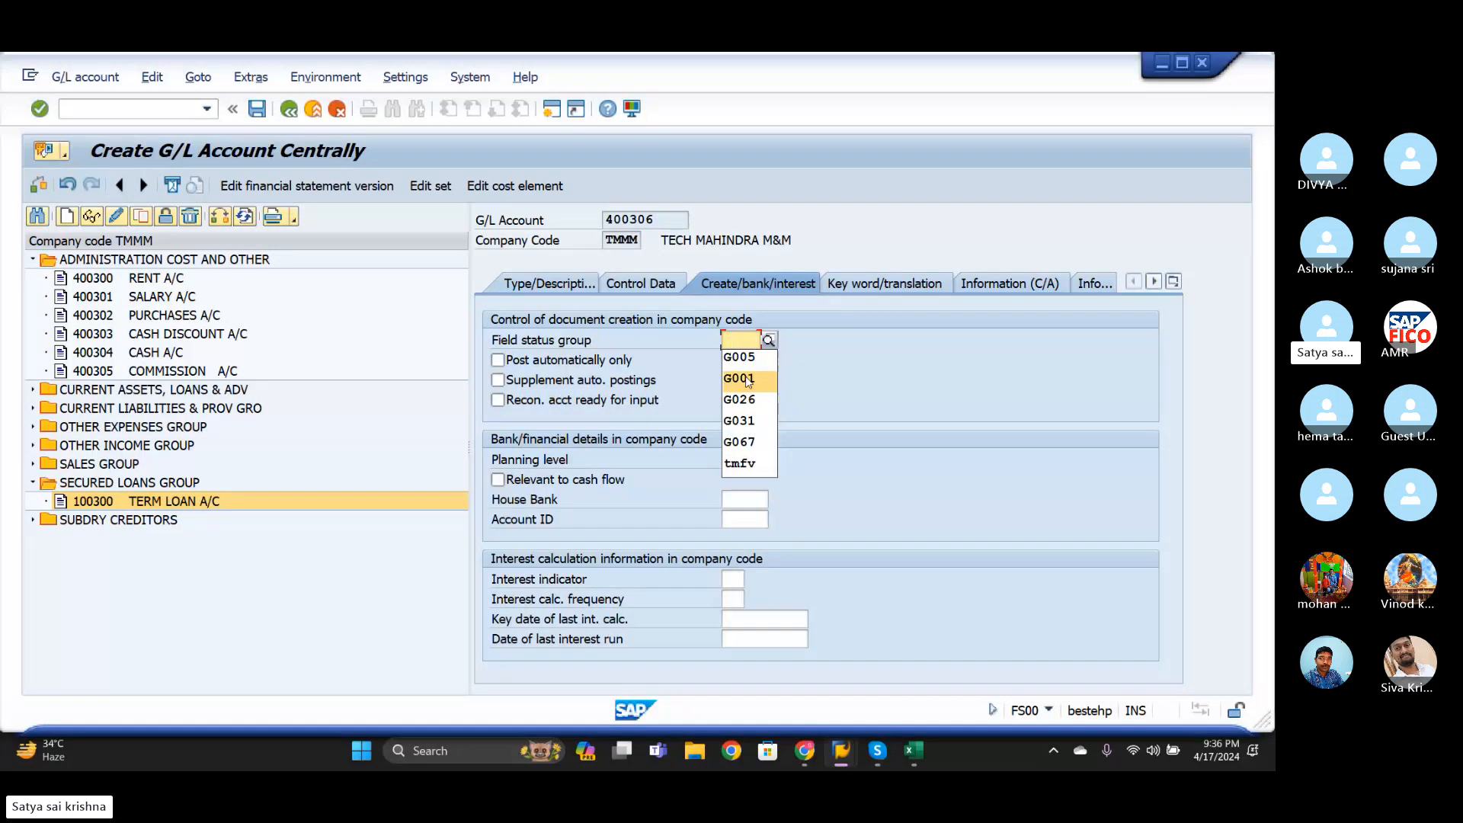
{"action": "left_click", "coordinate": [747, 380]}
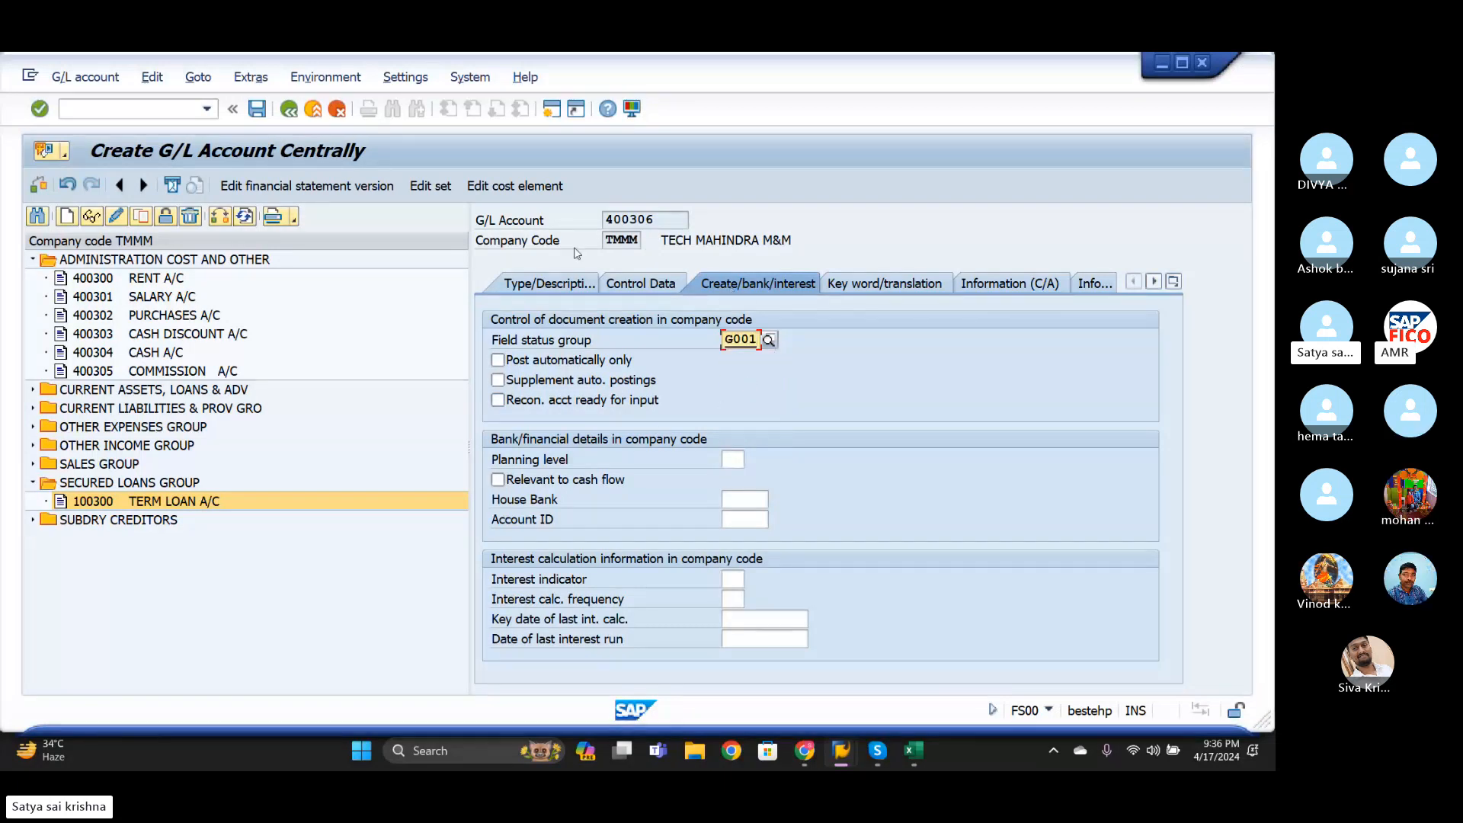
{"action": "left_click", "coordinate": [257, 109]}
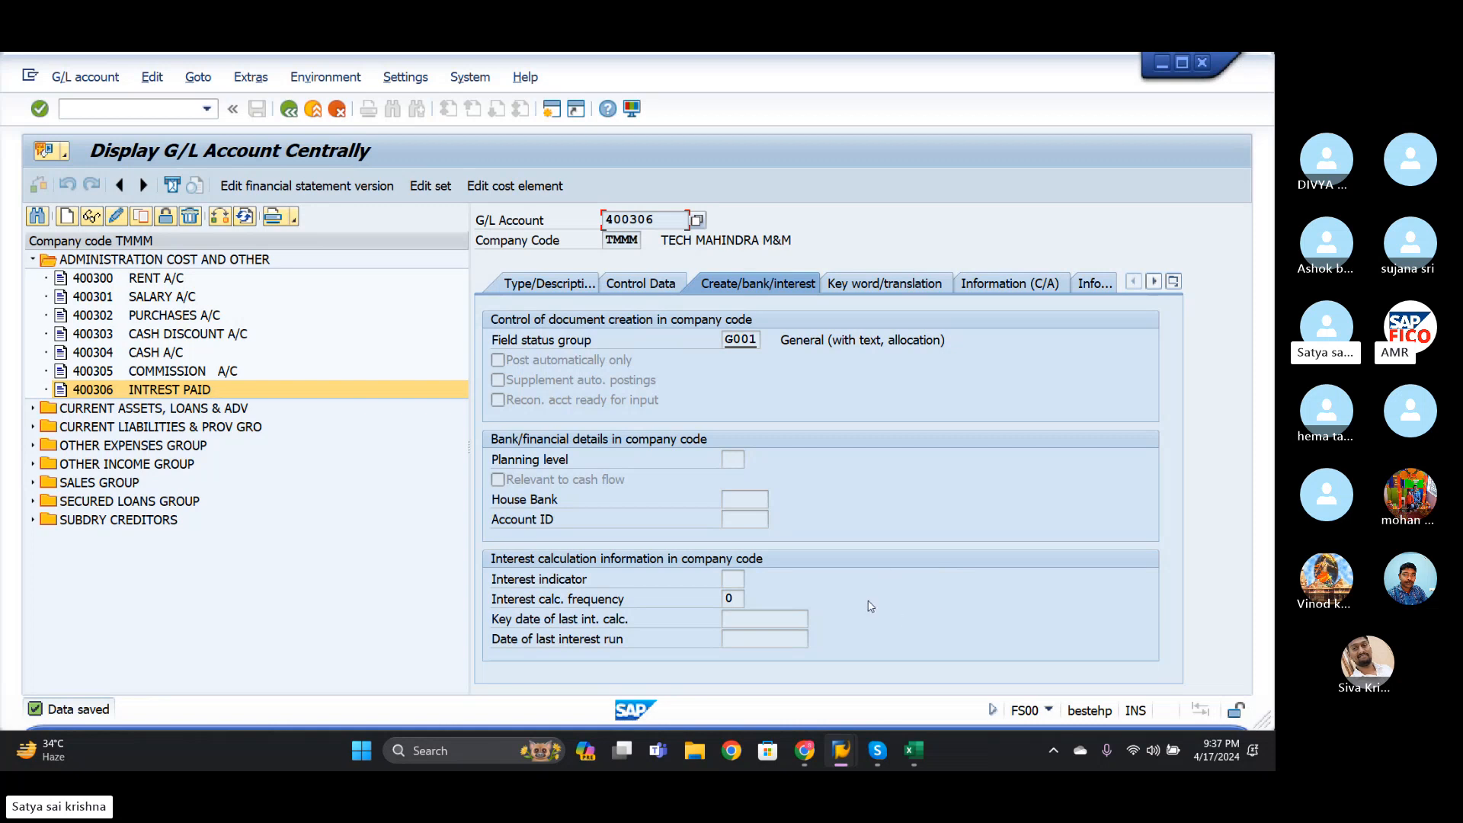
- Check the interest paid account entry in the Int T-codes Excel workbook and return to SAP
{"action": "mouse_move", "coordinate": [921, 755]}
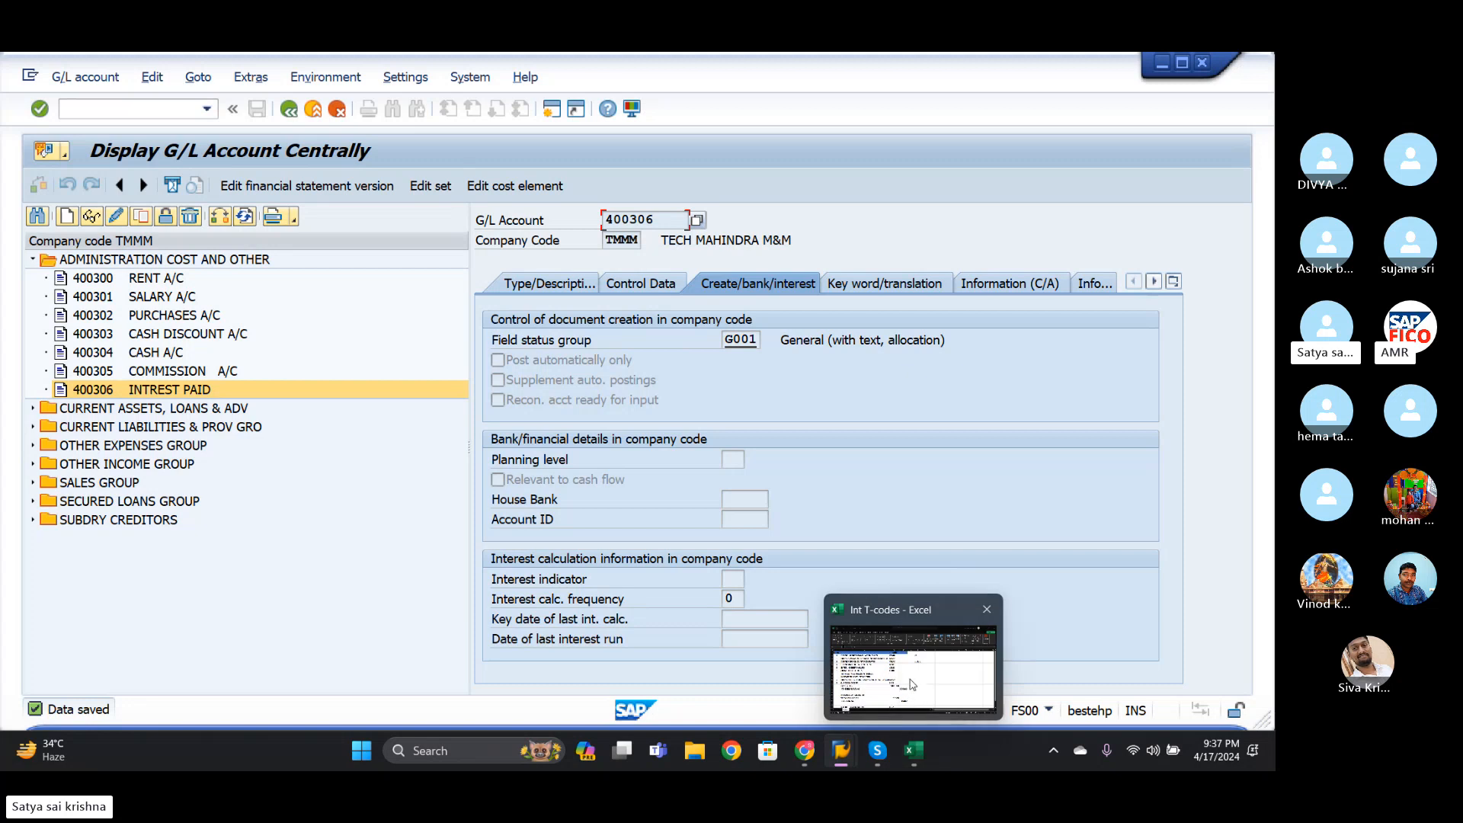
{"action": "left_click", "coordinate": [912, 682]}
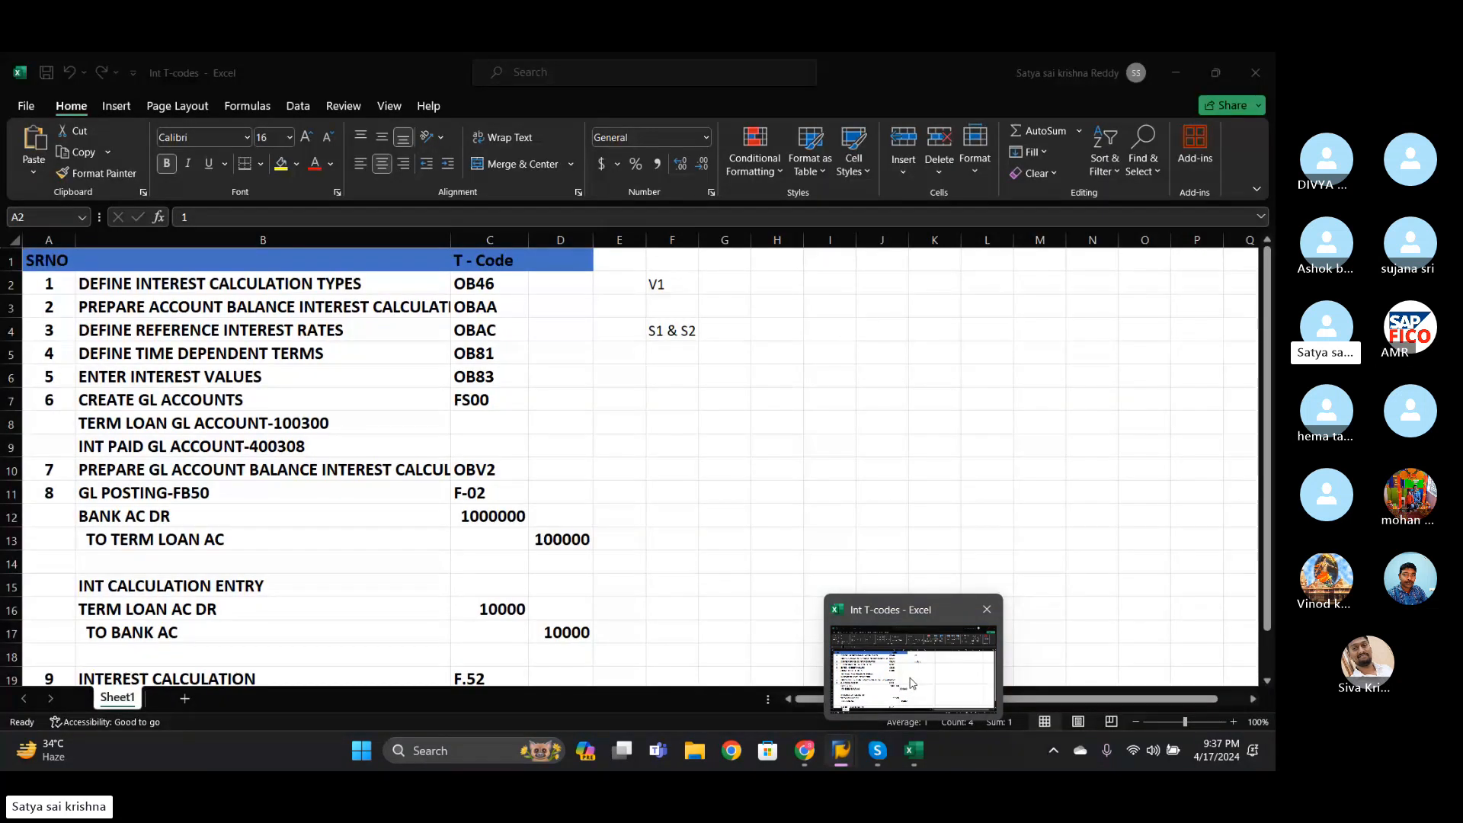
{"action": "left_click", "coordinate": [844, 751]}
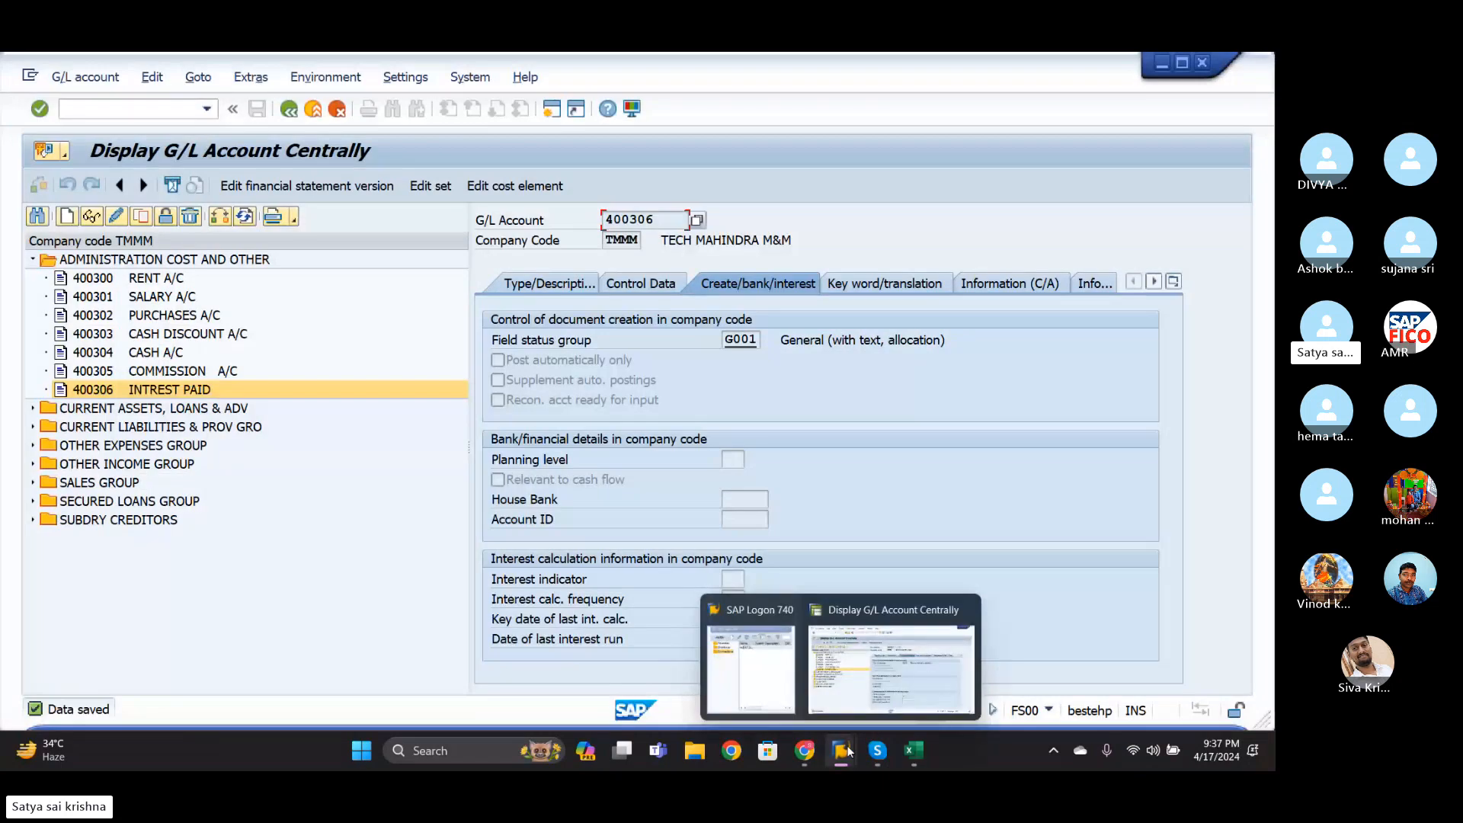
{"action": "left_click", "coordinate": [858, 681]}
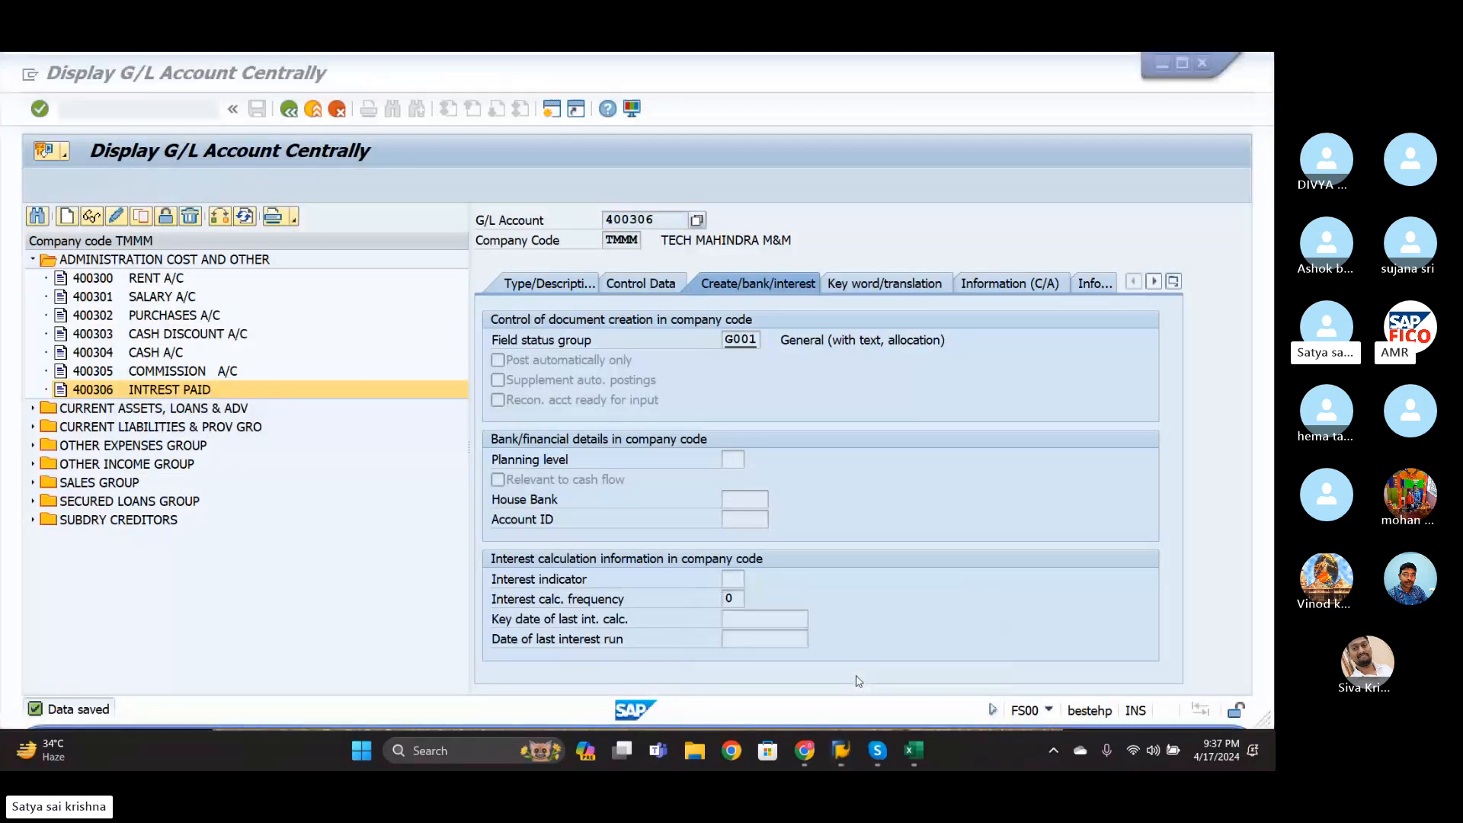
{"action": "left_click", "coordinate": [853, 499]}
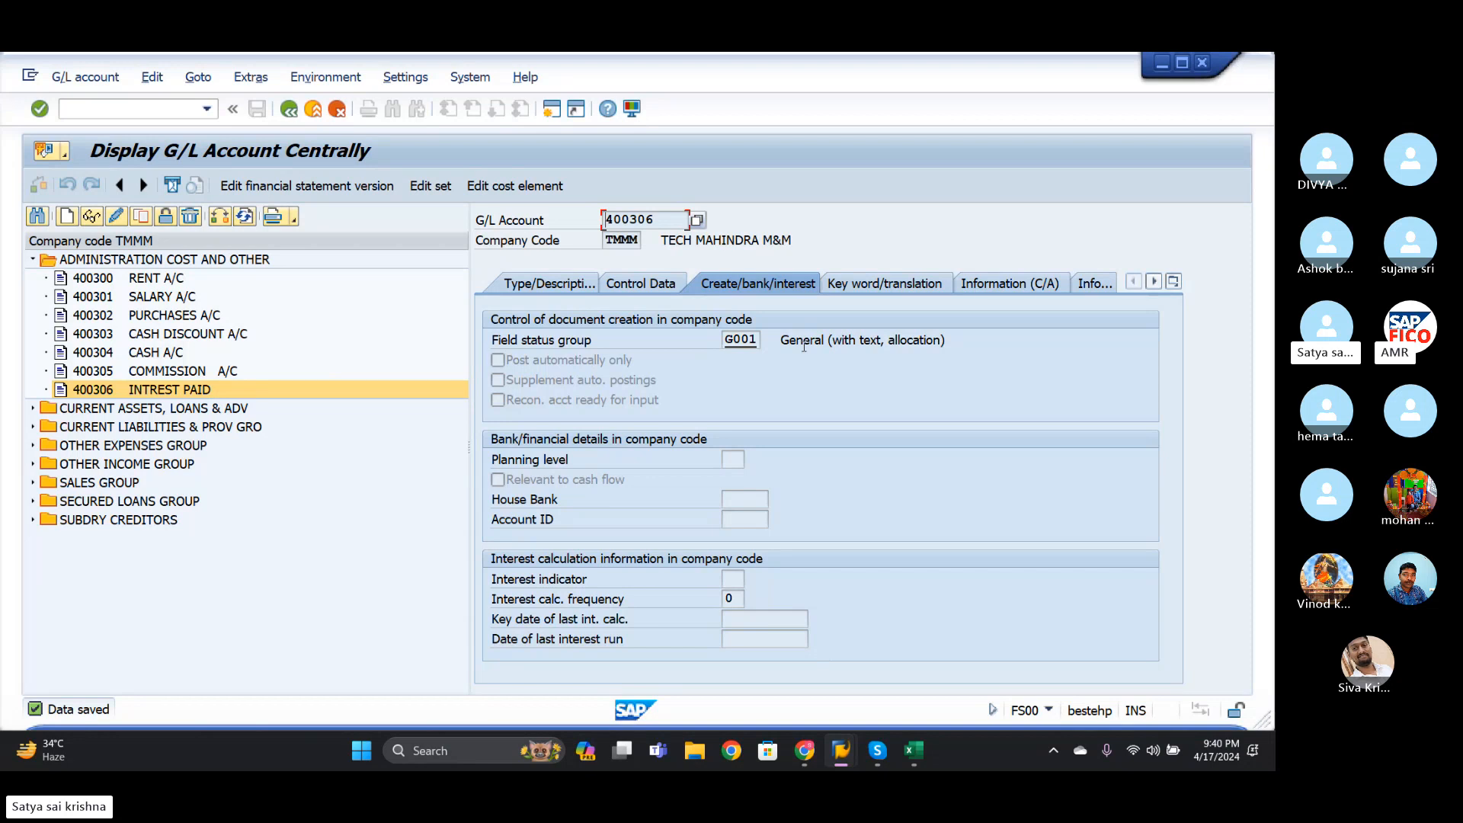
- Look up the transaction code for preparing G/L account balance interest calculation in the Int T-codes Excel workbook and switch back to SAP
{"action": "mouse_move", "coordinate": [914, 751]}
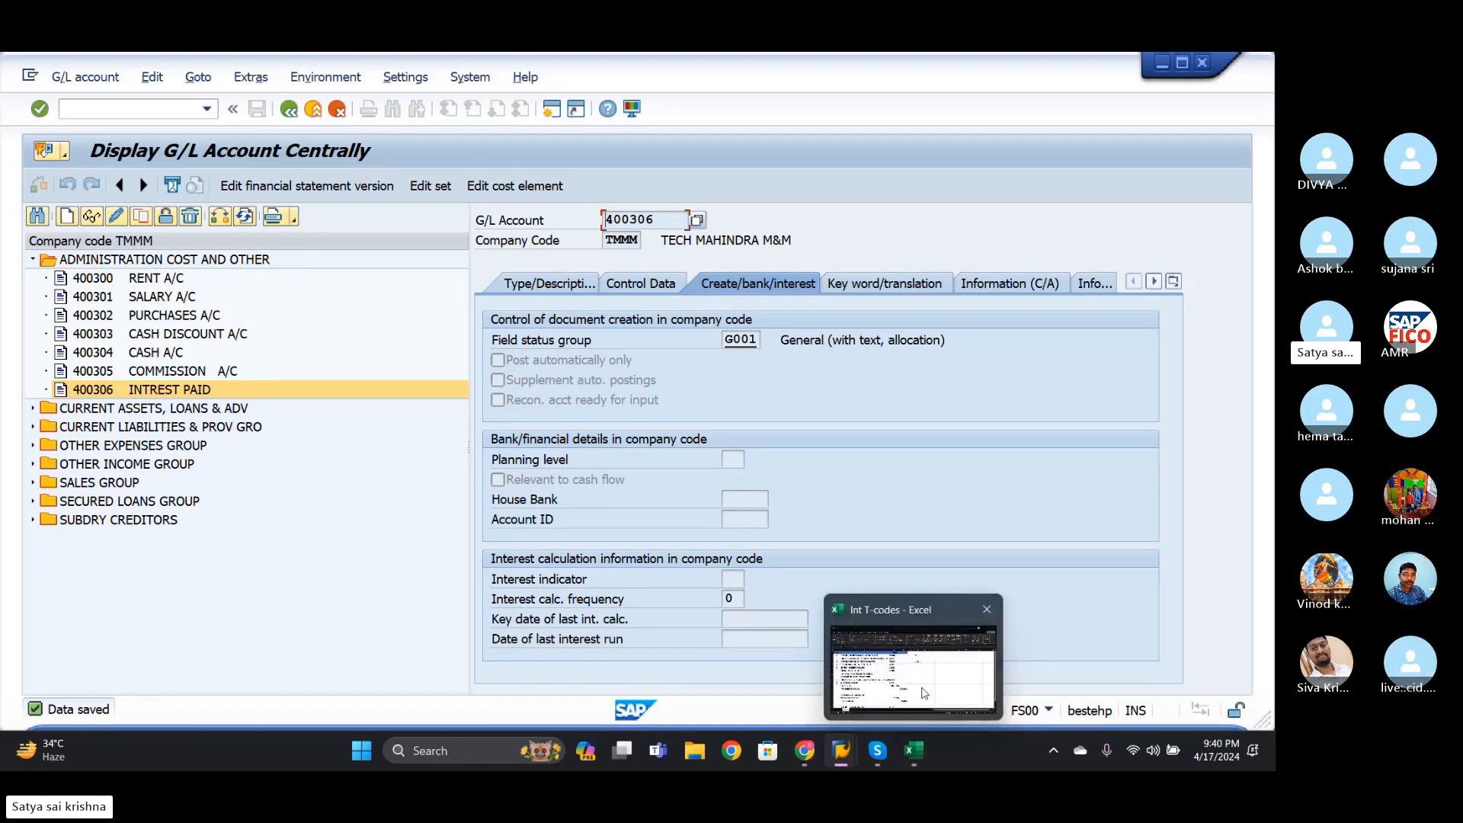
{"action": "left_click", "coordinate": [924, 693]}
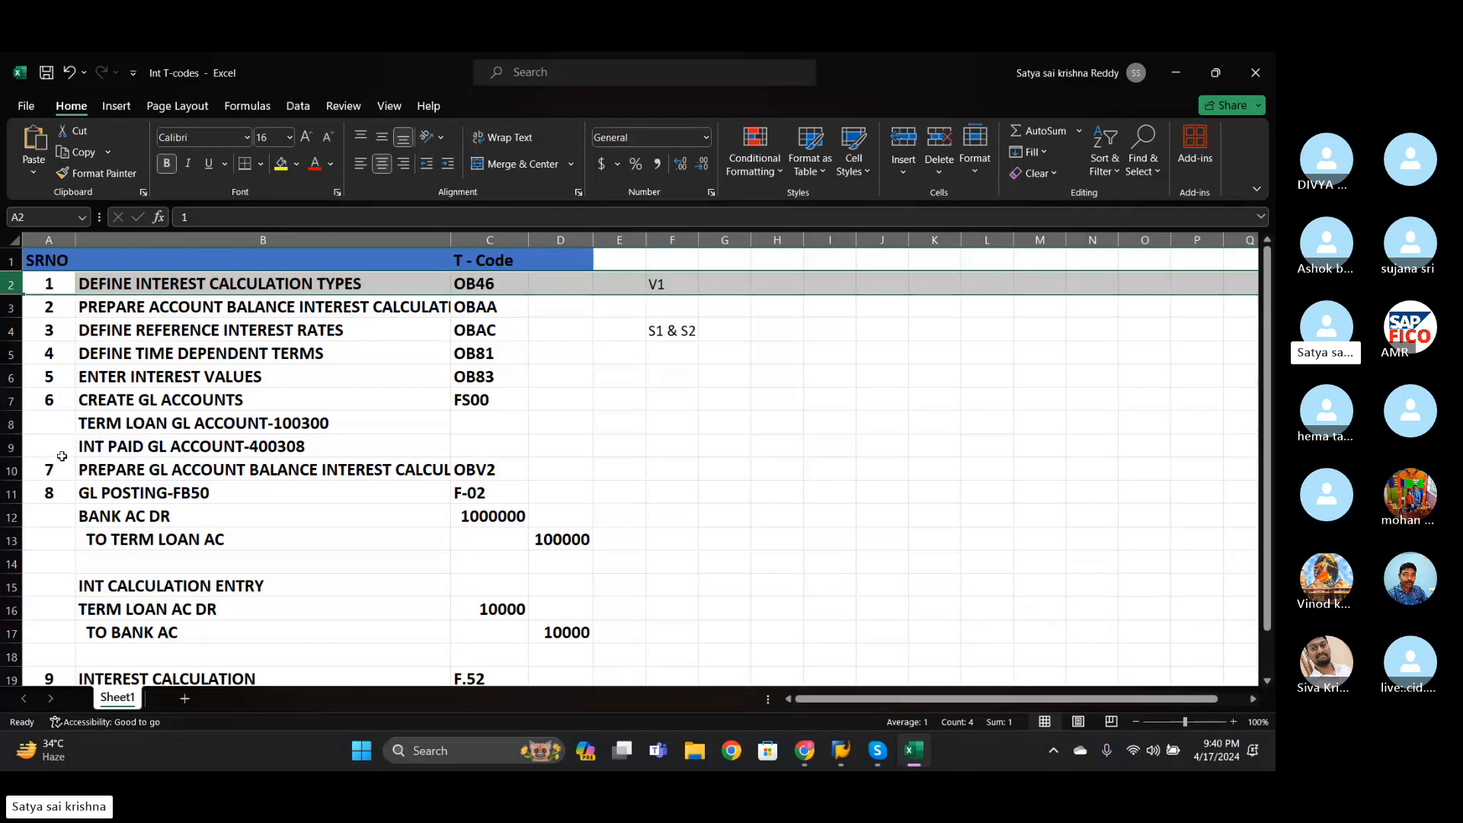
{"action": "left_click", "coordinate": [11, 469]}
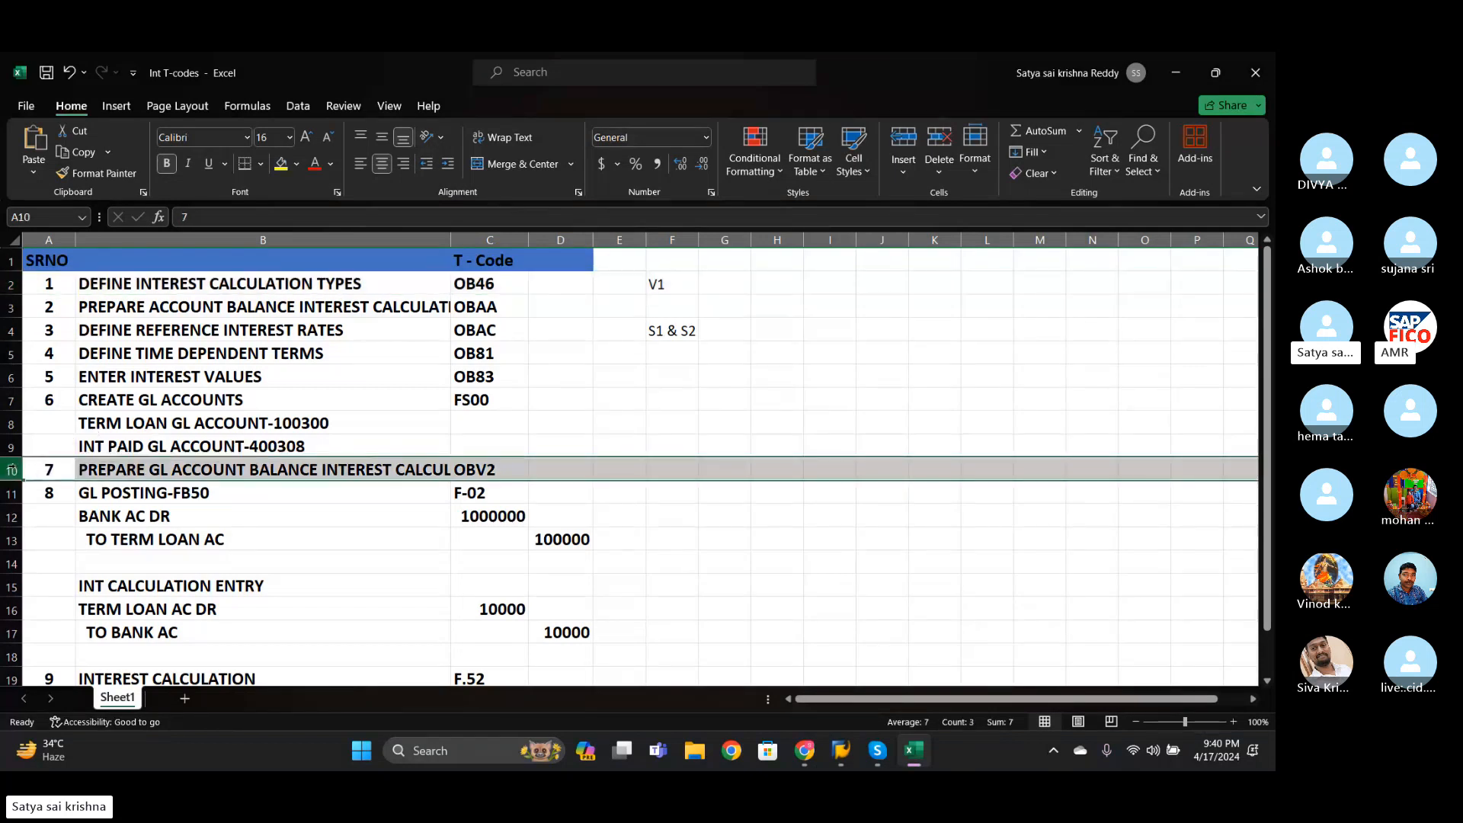
{"action": "left_click", "coordinate": [14, 402]}
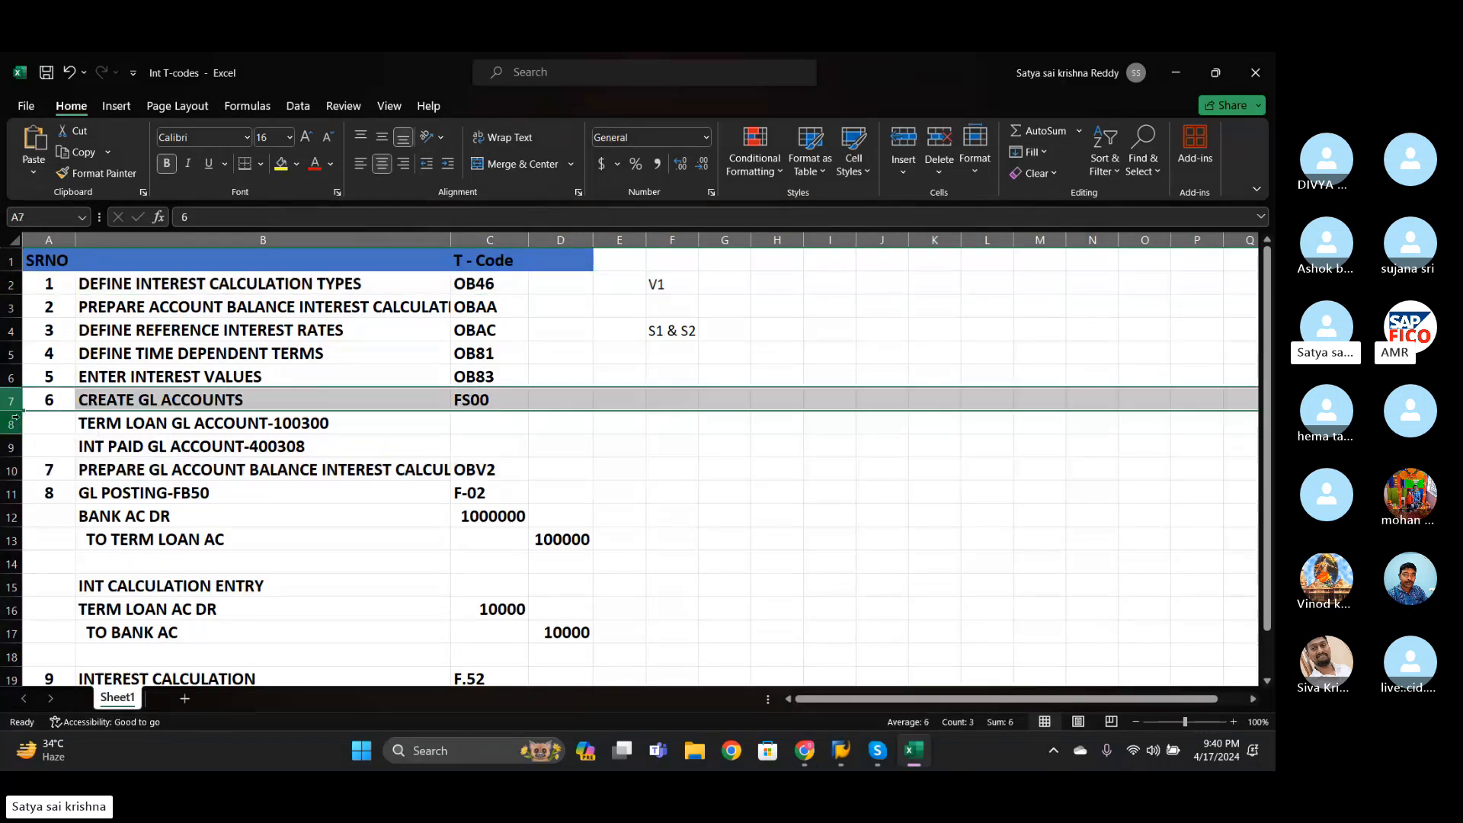
{"action": "left_click", "coordinate": [15, 425]}
{"action": "left_click", "coordinate": [26, 442]}
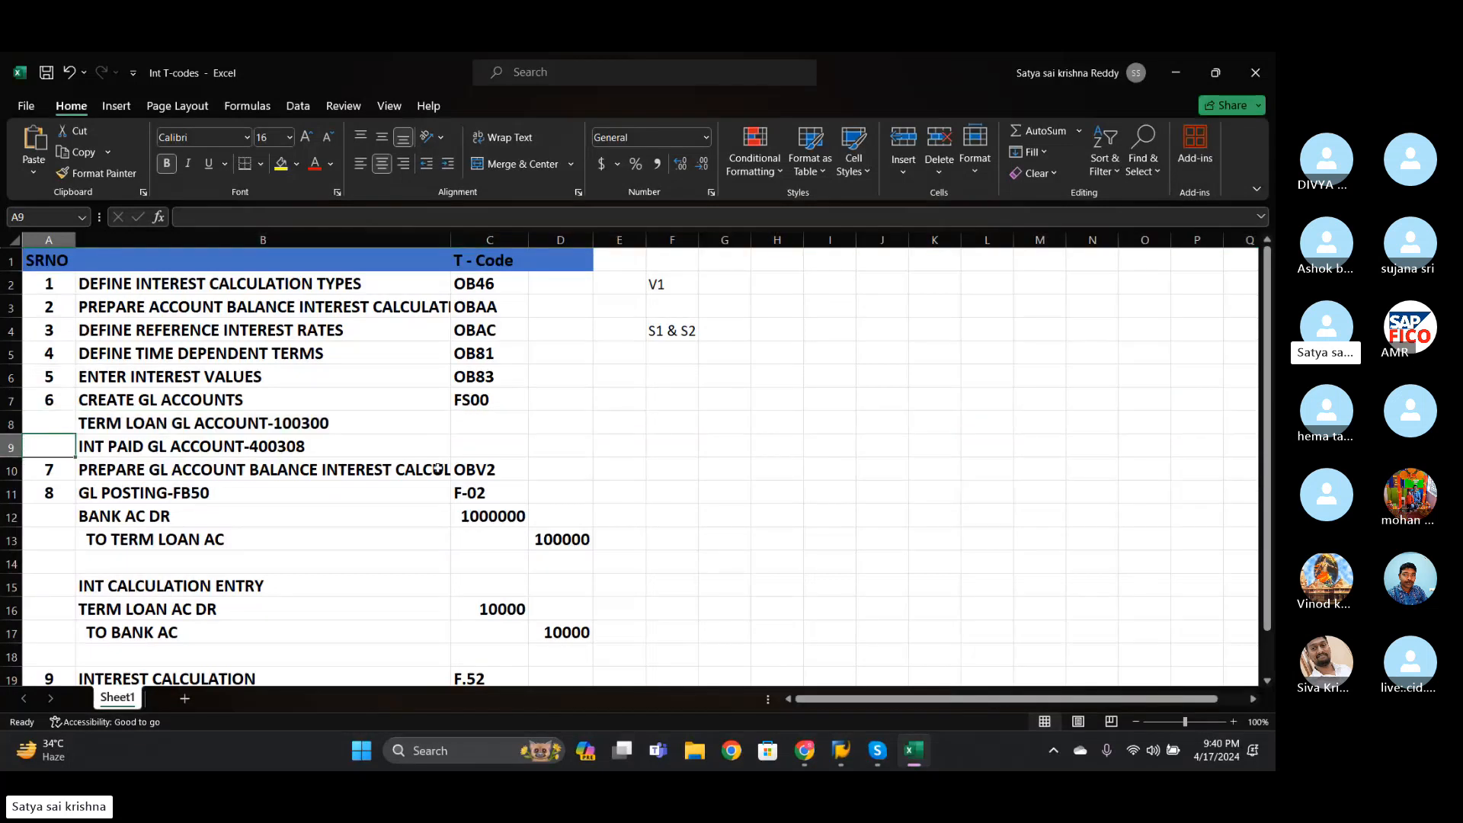
{"action": "left_click", "coordinate": [24, 473]}
{"action": "left_click", "coordinate": [17, 471]}
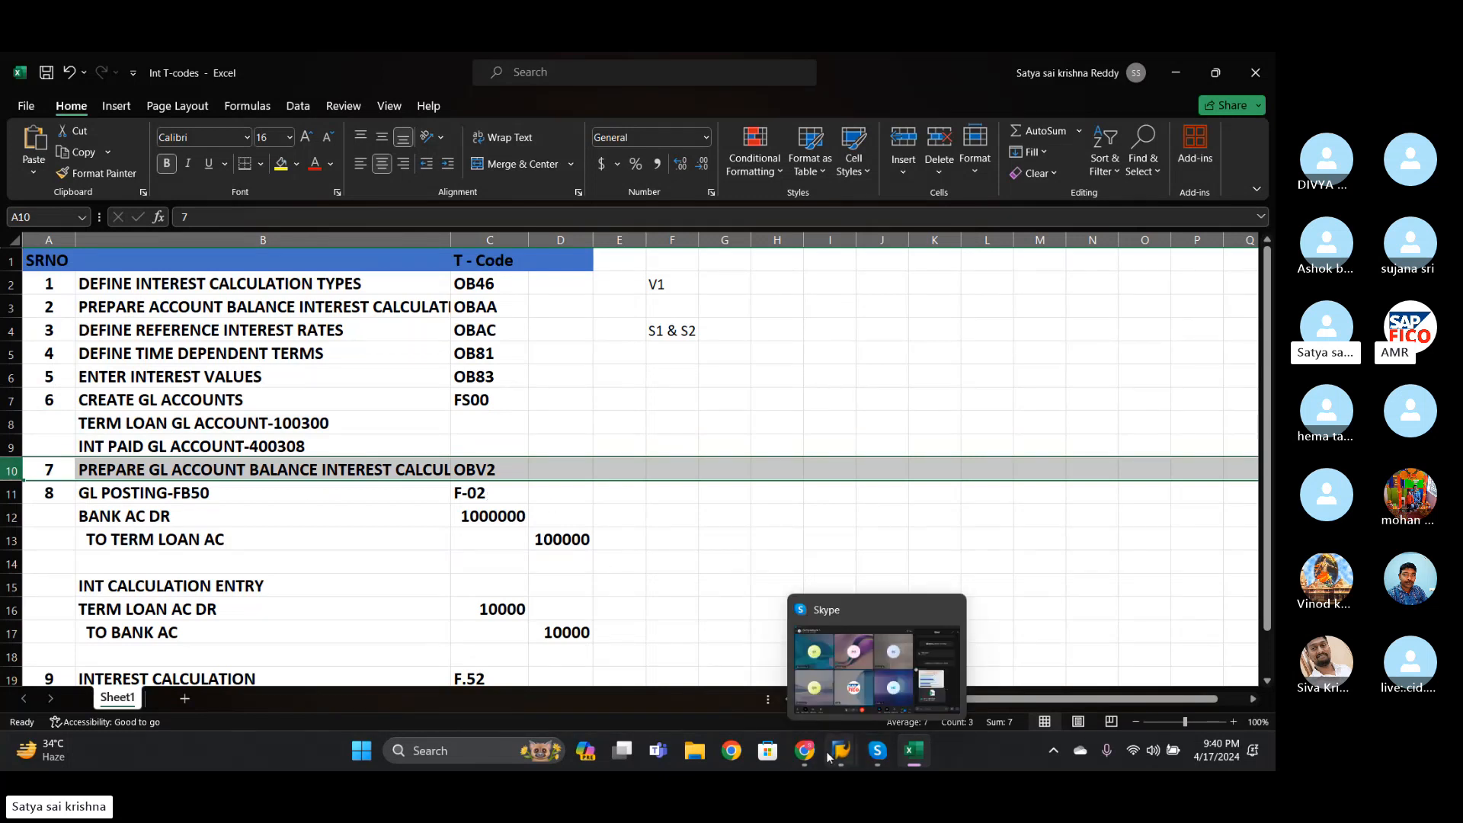
{"action": "mouse_move", "coordinate": [841, 751]}
{"action": "left_click", "coordinate": [864, 707]}
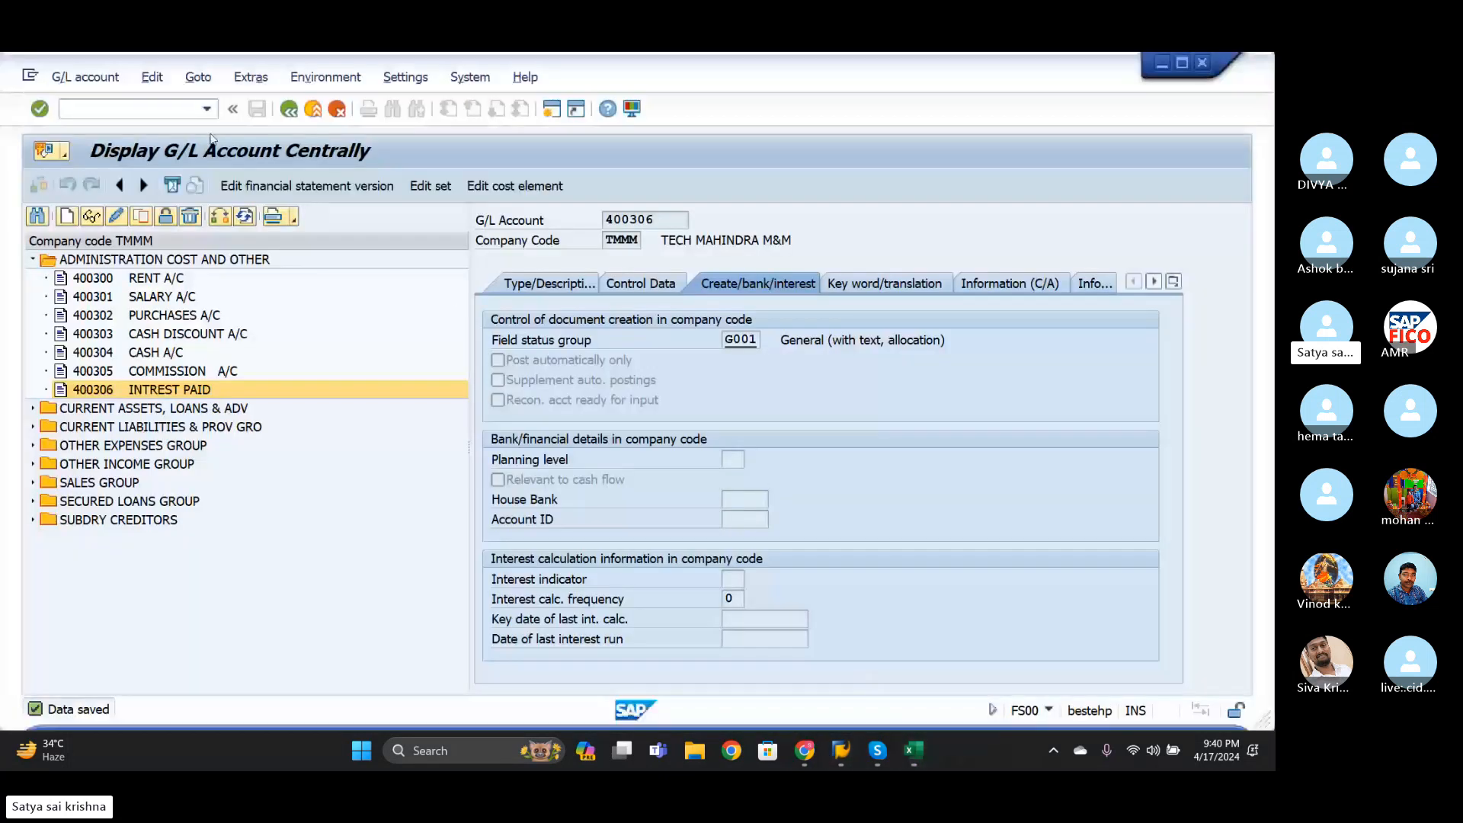
- Run transaction OBV2 and open the account assignments for chart of accounts TMOC
{"action": "type", "text": "/NOBV2"}
{"action": "key", "text": "Return"}
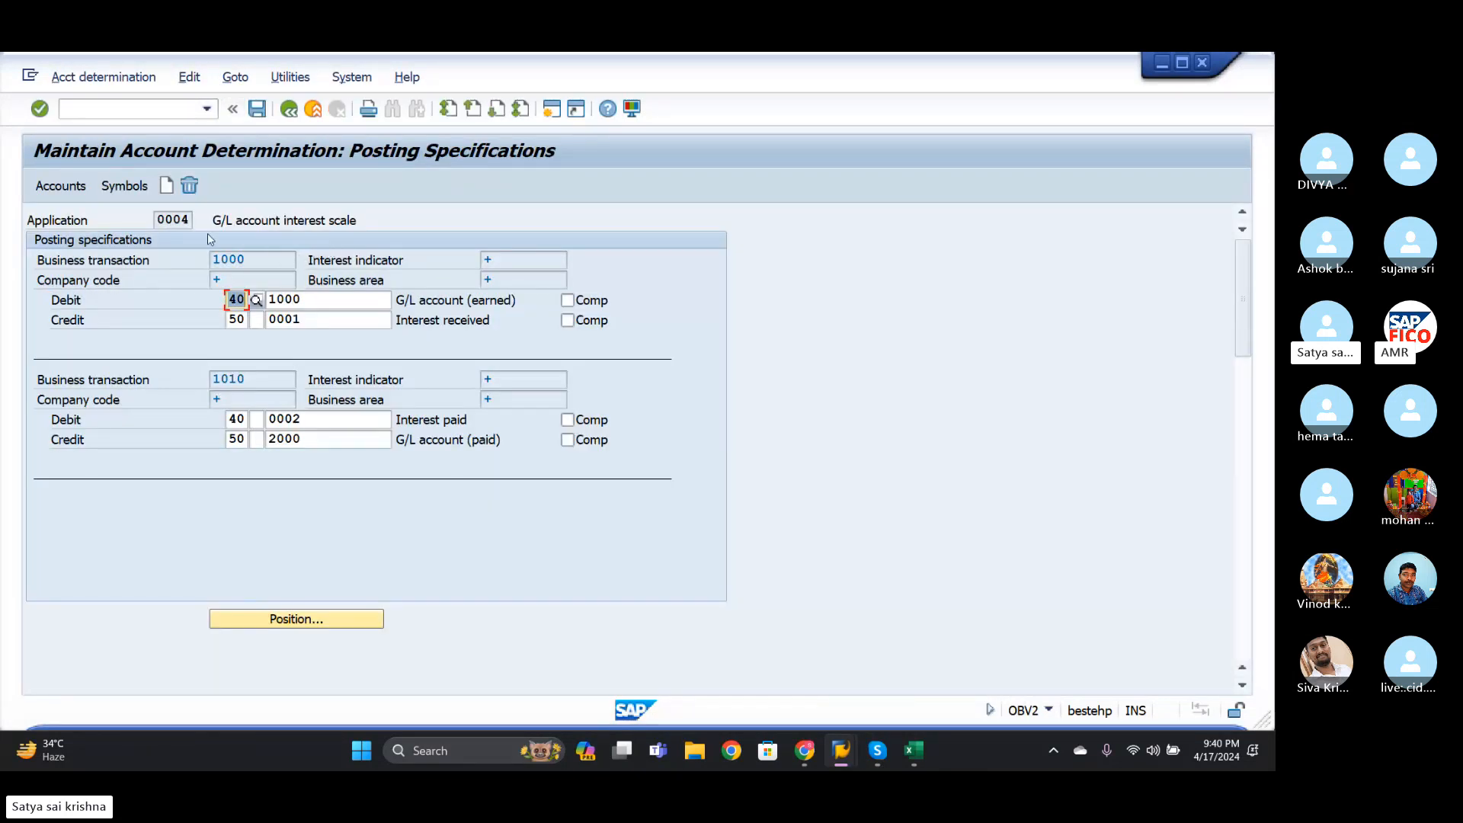
{"action": "left_click", "coordinate": [136, 190]}
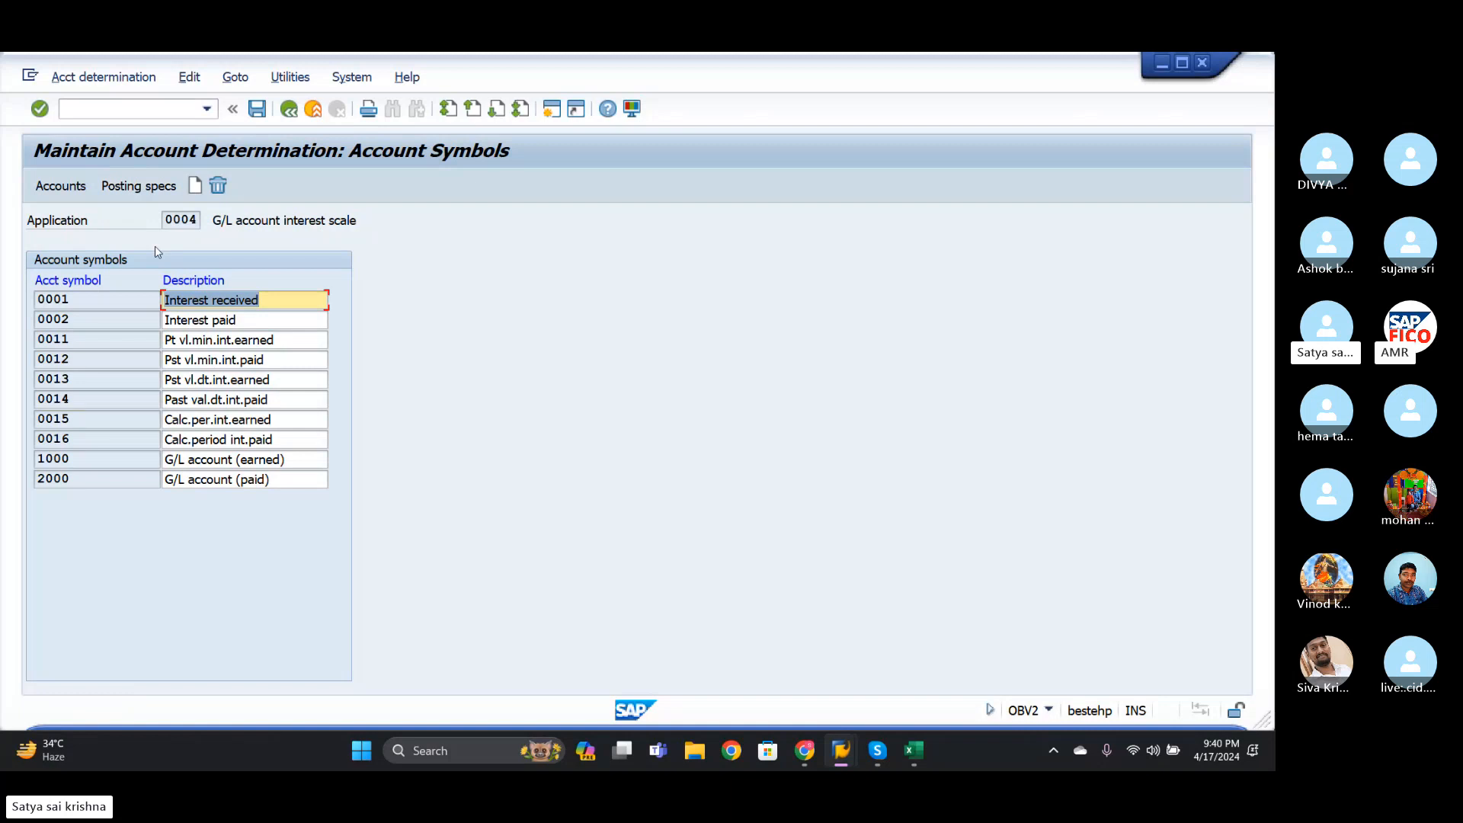
{"action": "left_click", "coordinate": [61, 186]}
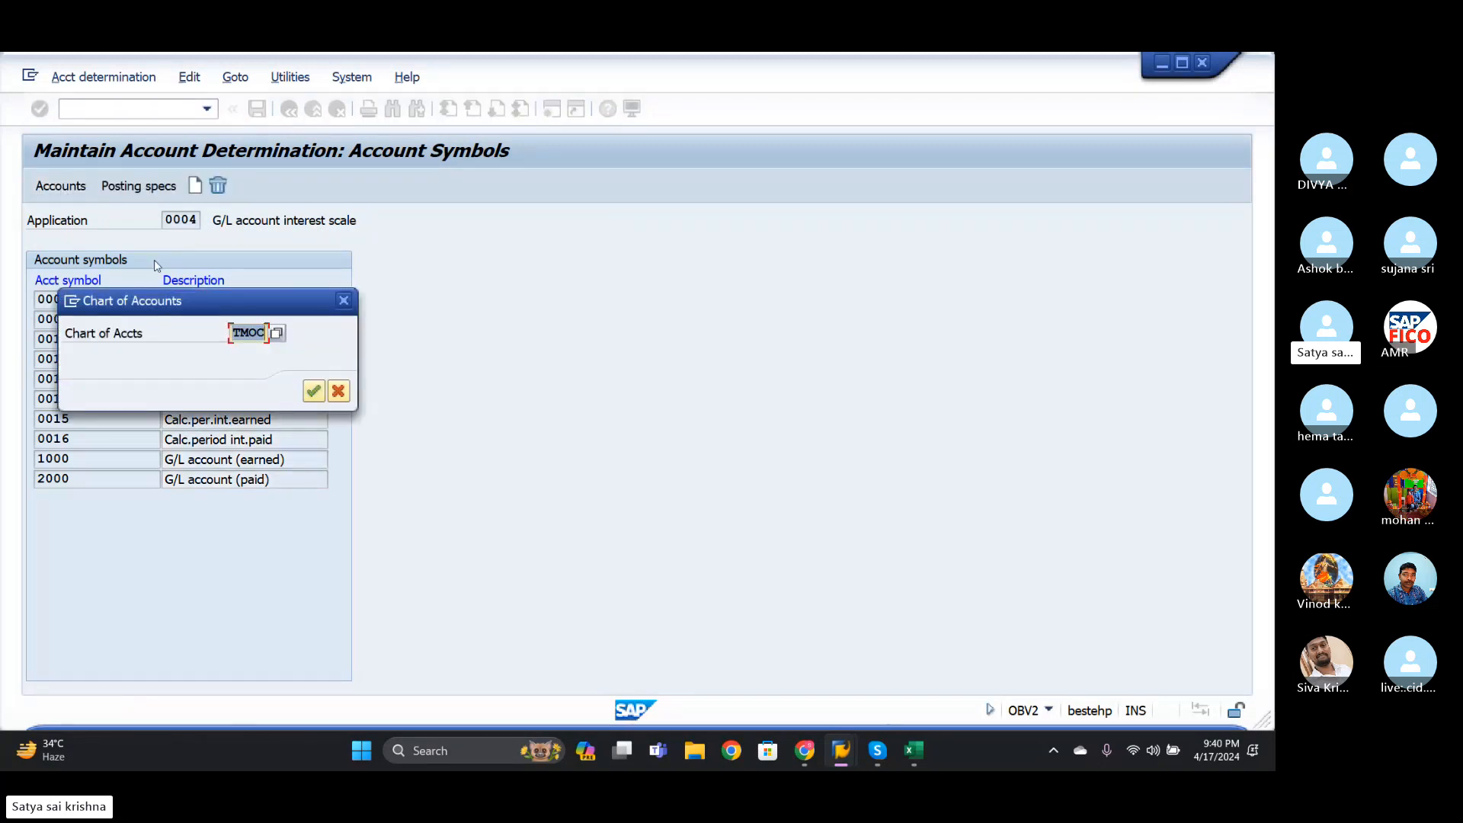
{"action": "left_click", "coordinate": [314, 391]}
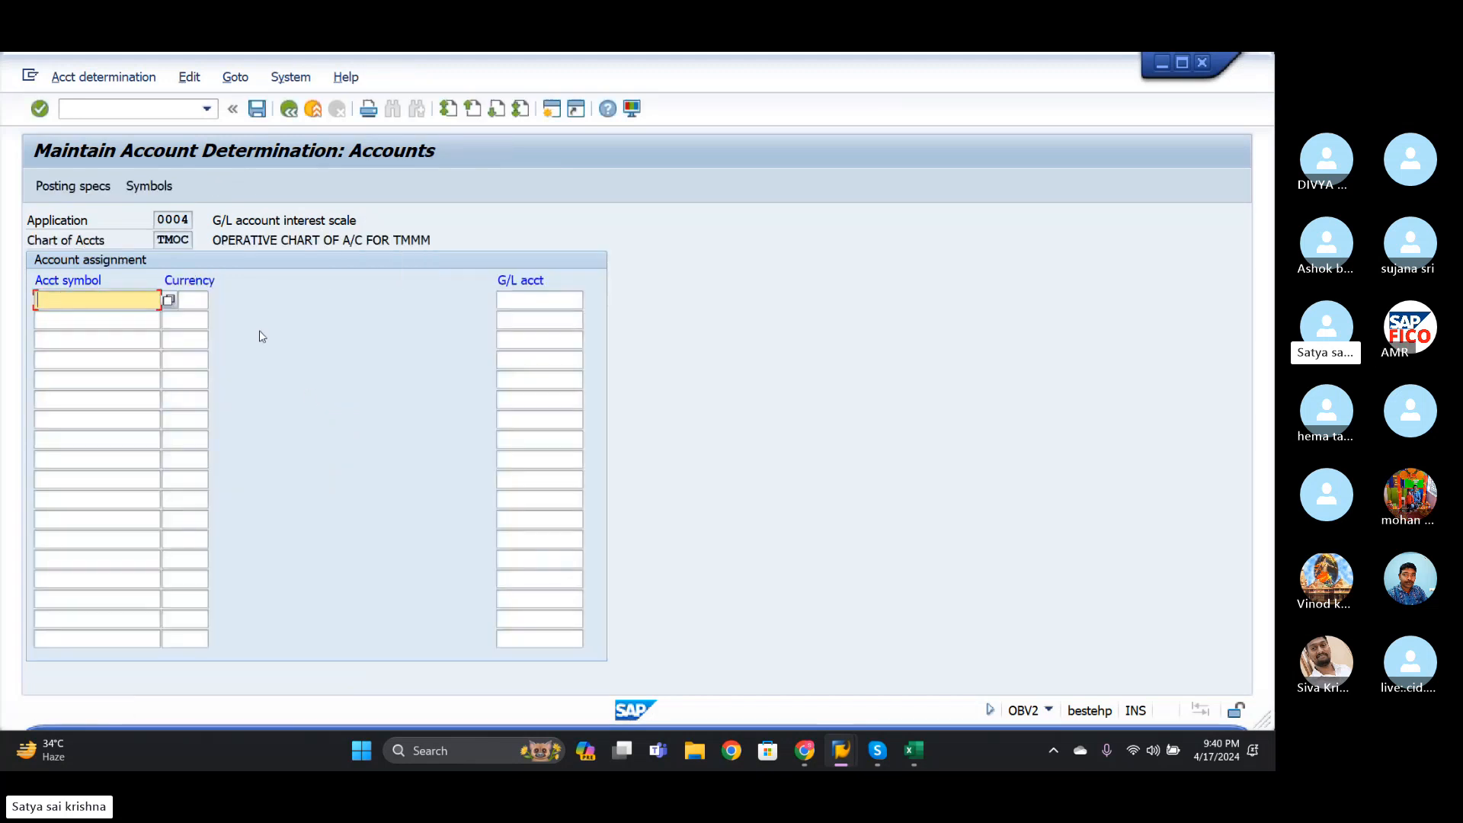
- Assign account symbol 0002 (Interest paid) with currency INR in the first account assignment row
{"action": "left_click", "coordinate": [169, 298]}
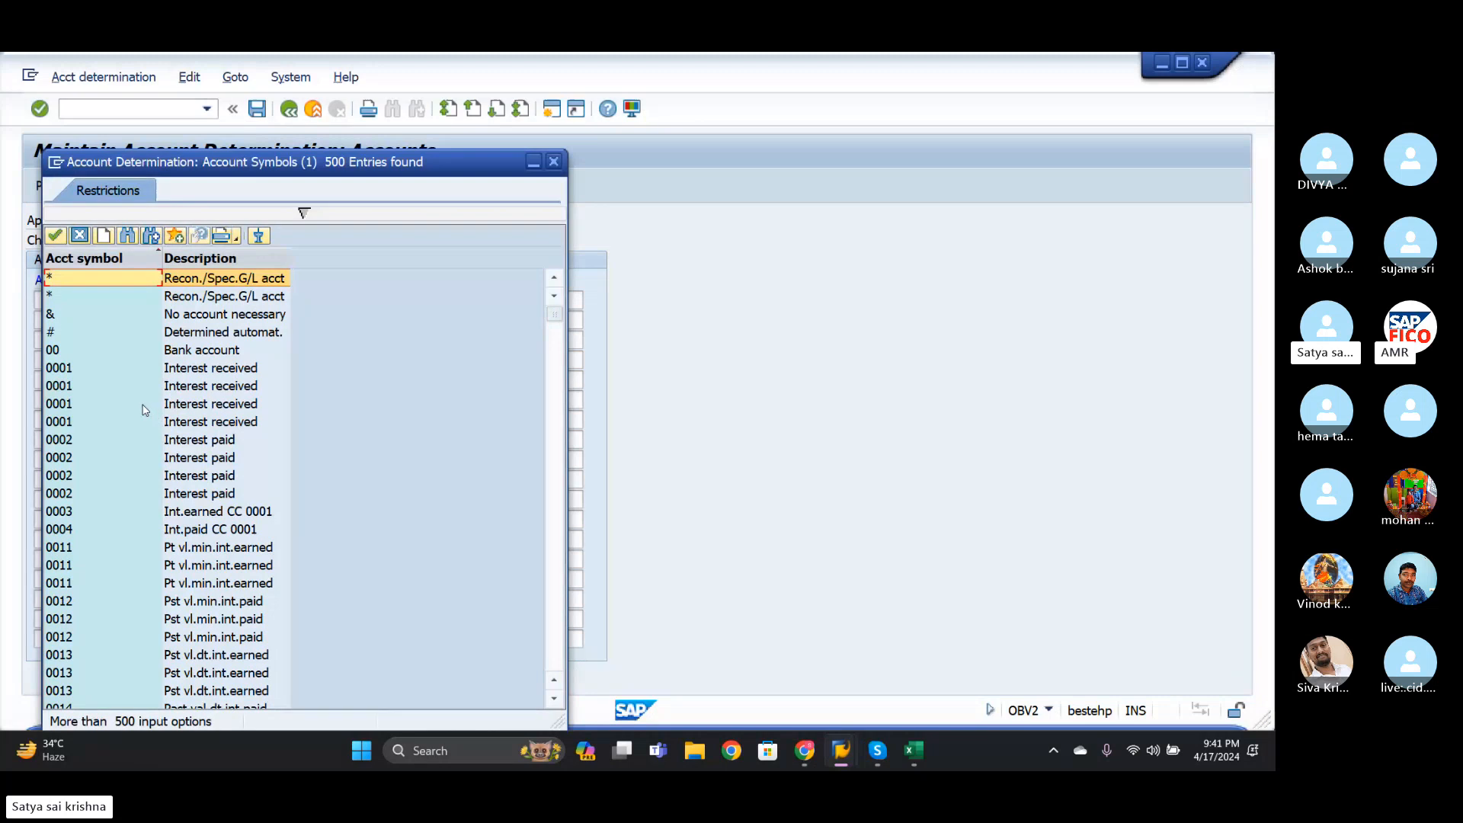
{"action": "scroll", "coordinate": [147, 411], "scroll_direction": "down", "scroll_amount": 2}
{"action": "scroll", "coordinate": [149, 411], "scroll_direction": "up", "scroll_amount": 2}
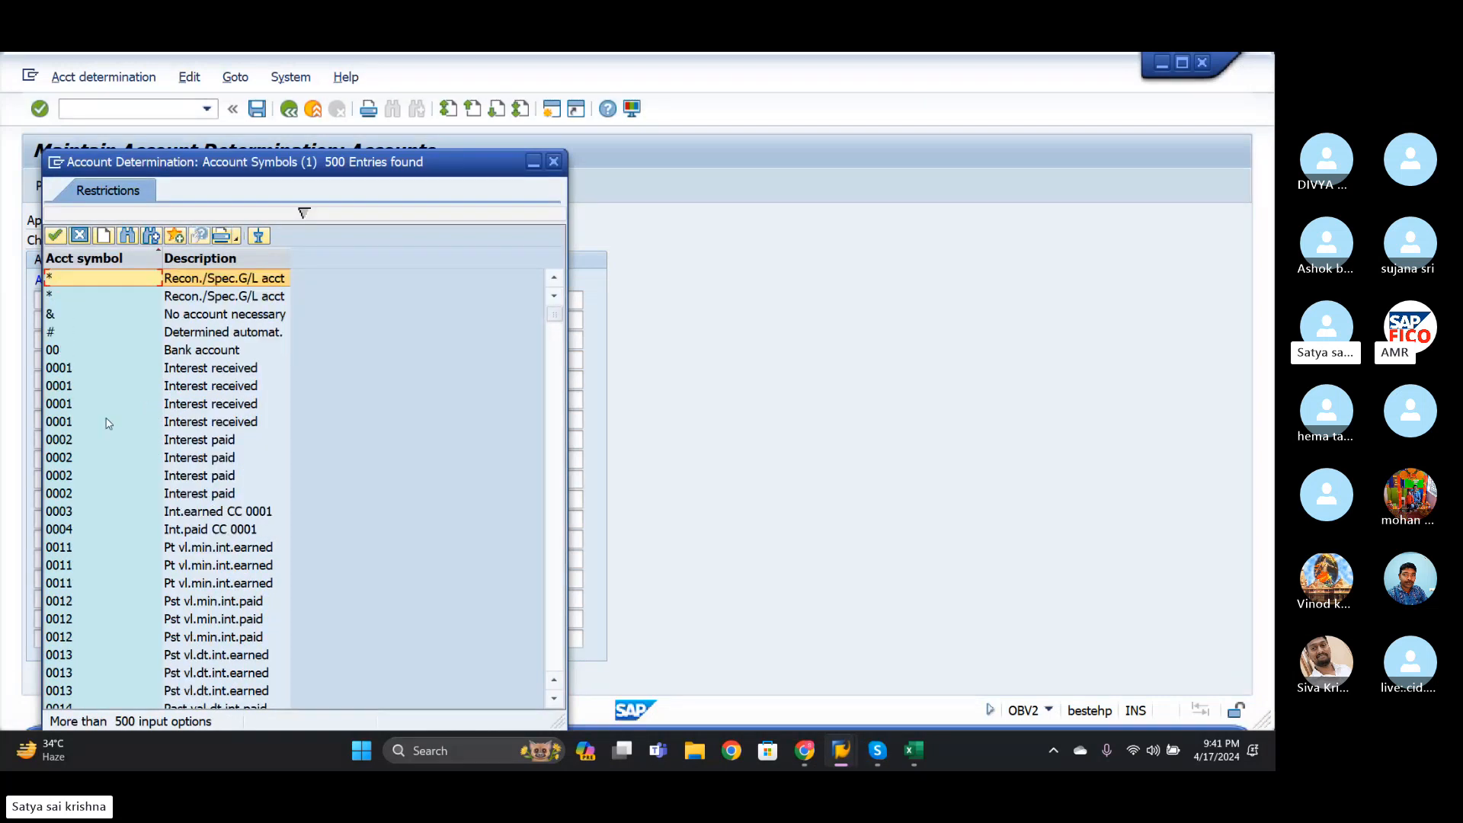
{"action": "left_click", "coordinate": [57, 460]}
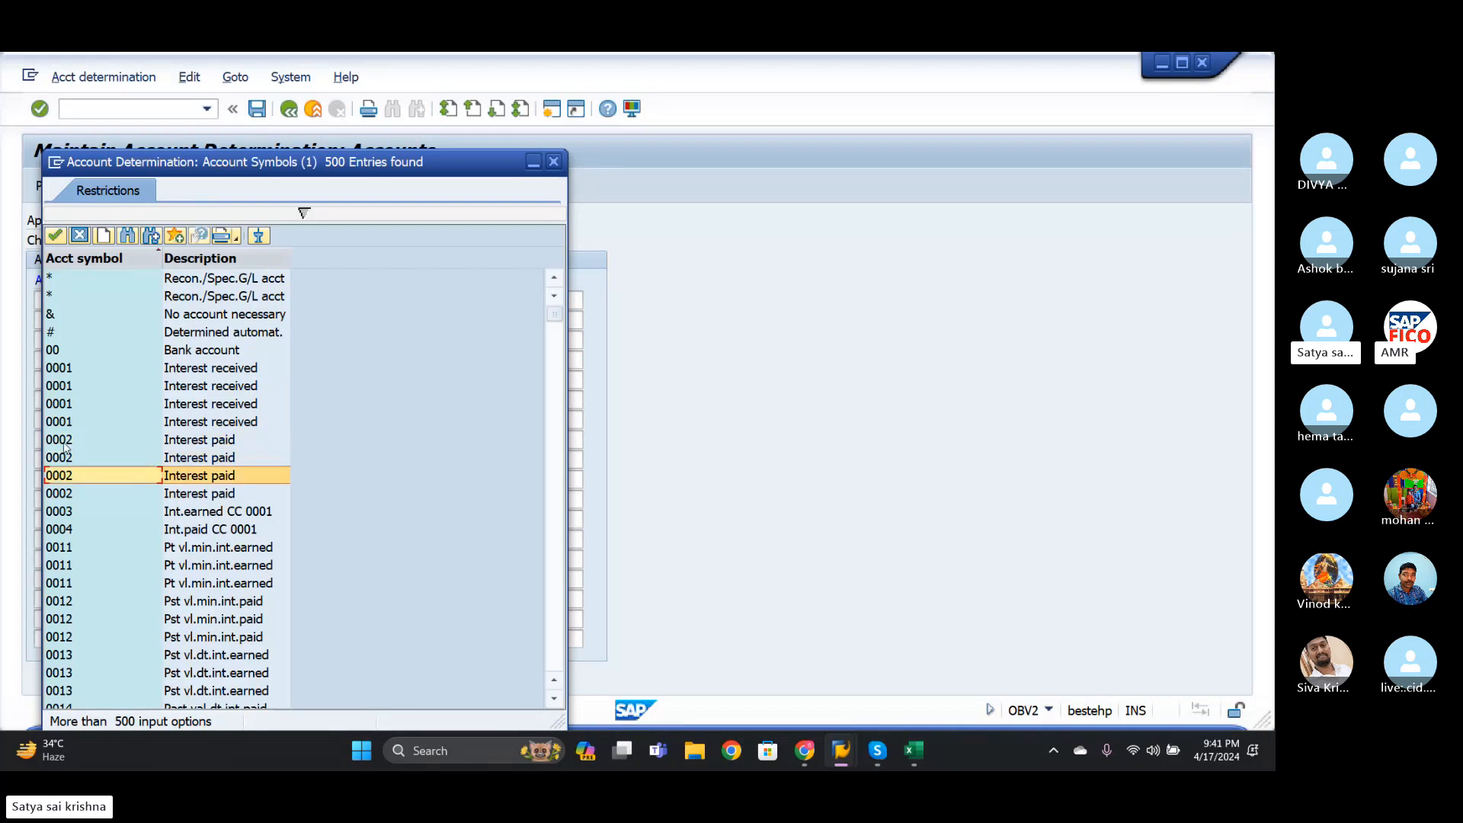
{"action": "left_click", "coordinate": [65, 442]}
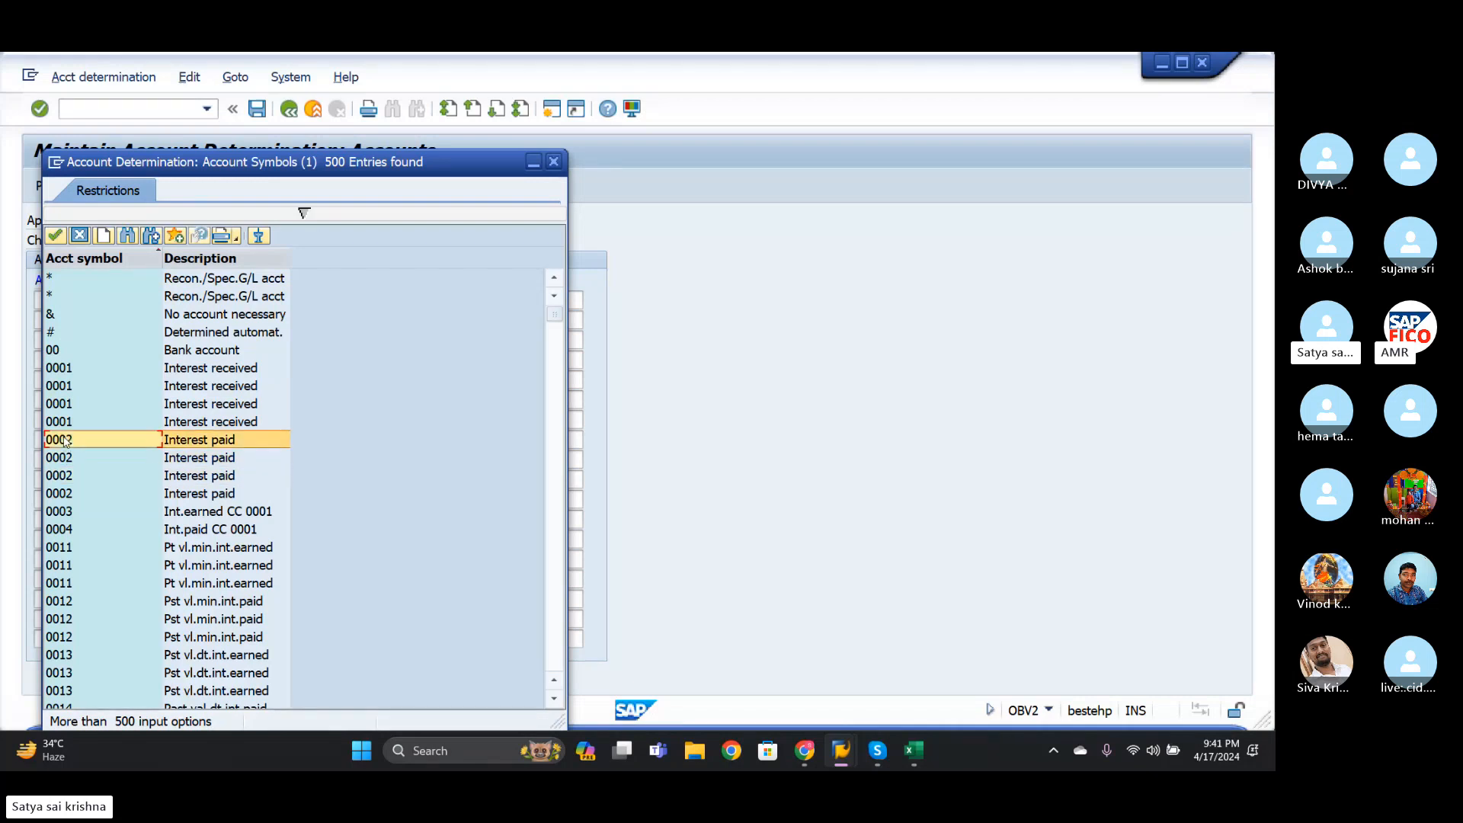
{"action": "left_click", "coordinate": [57, 236]}
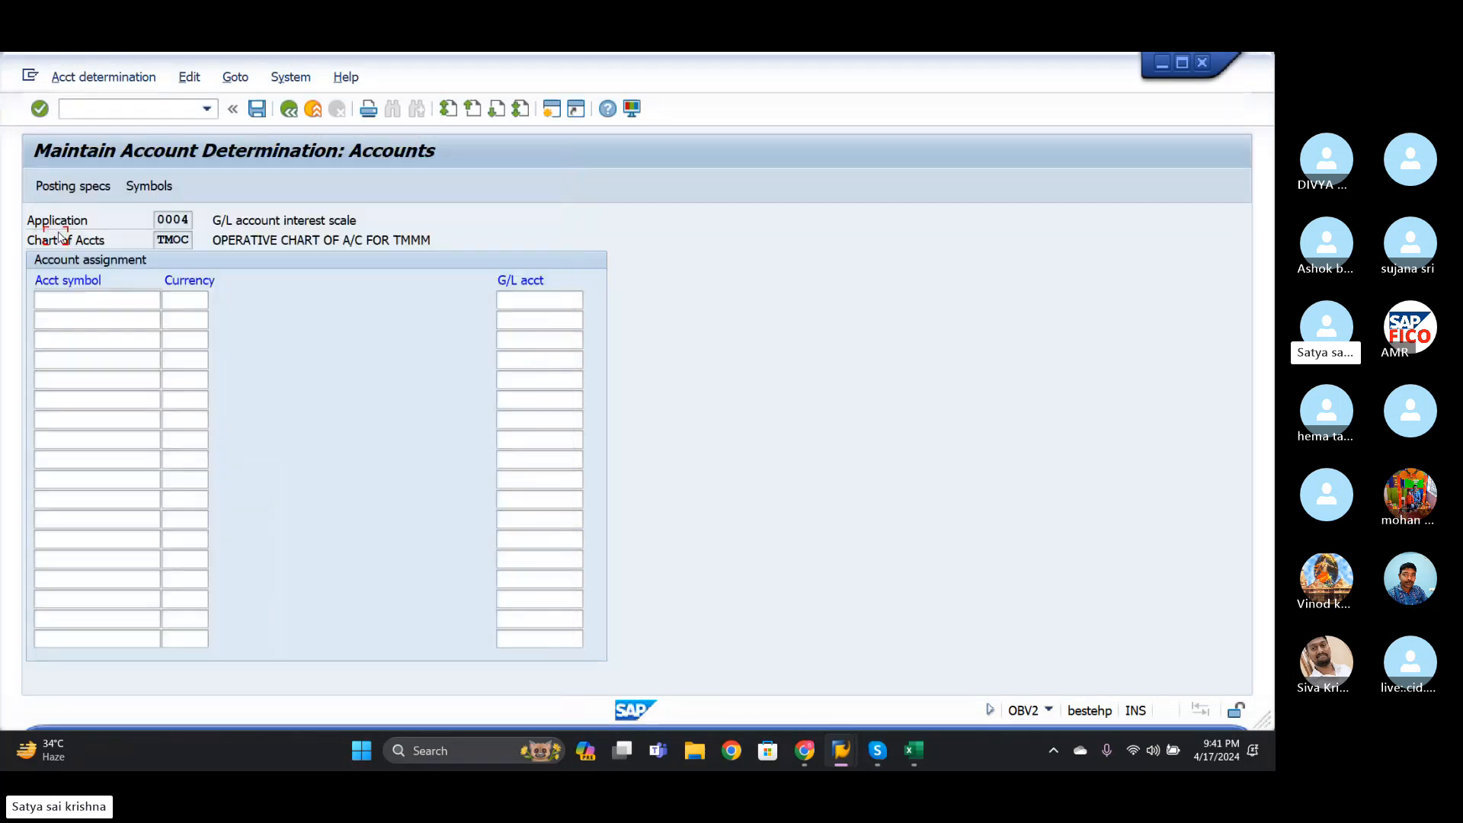
{"action": "left_click", "coordinate": [193, 303]}
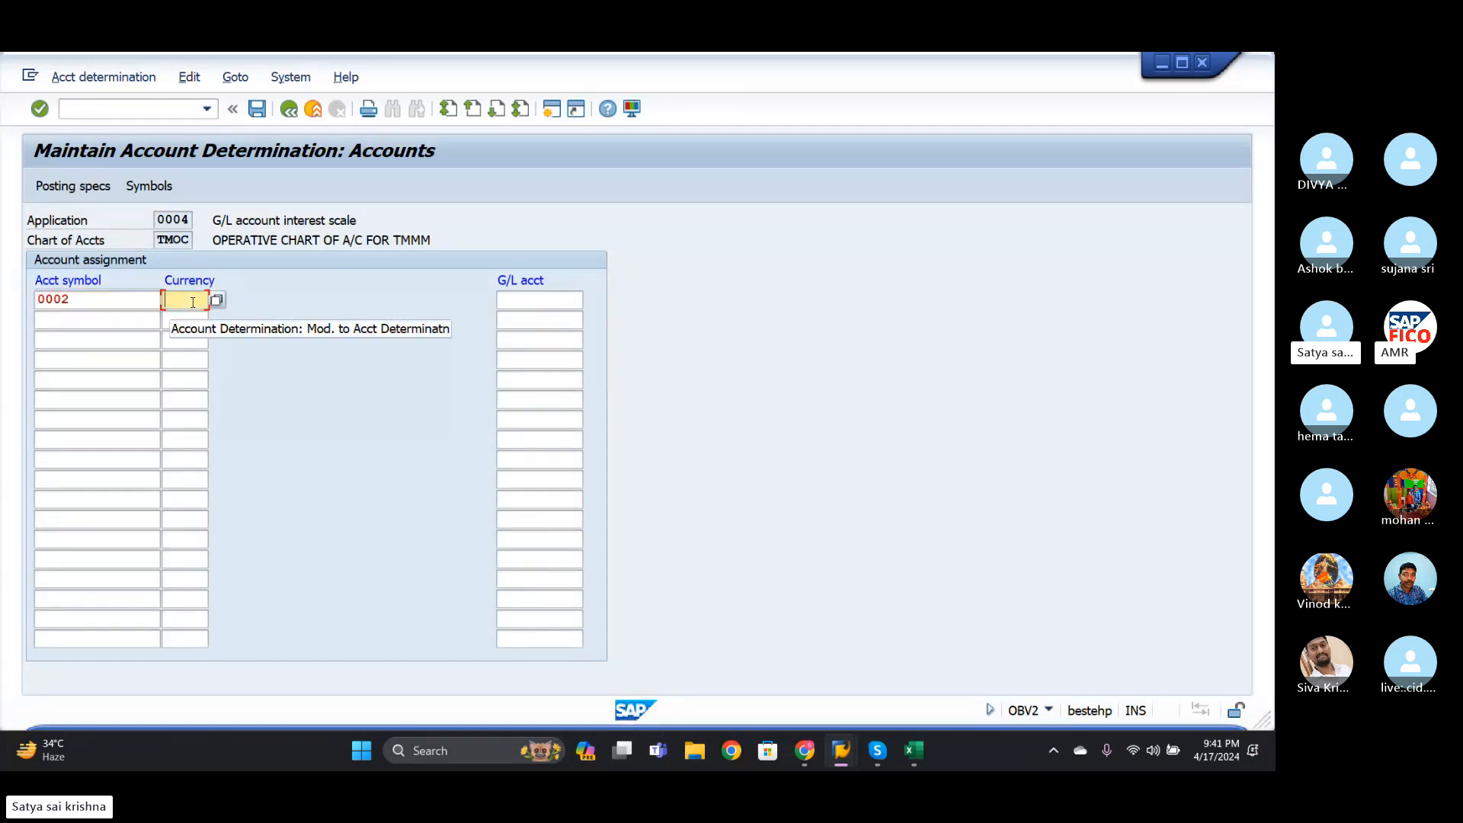
{"action": "type", "text": "INR"}
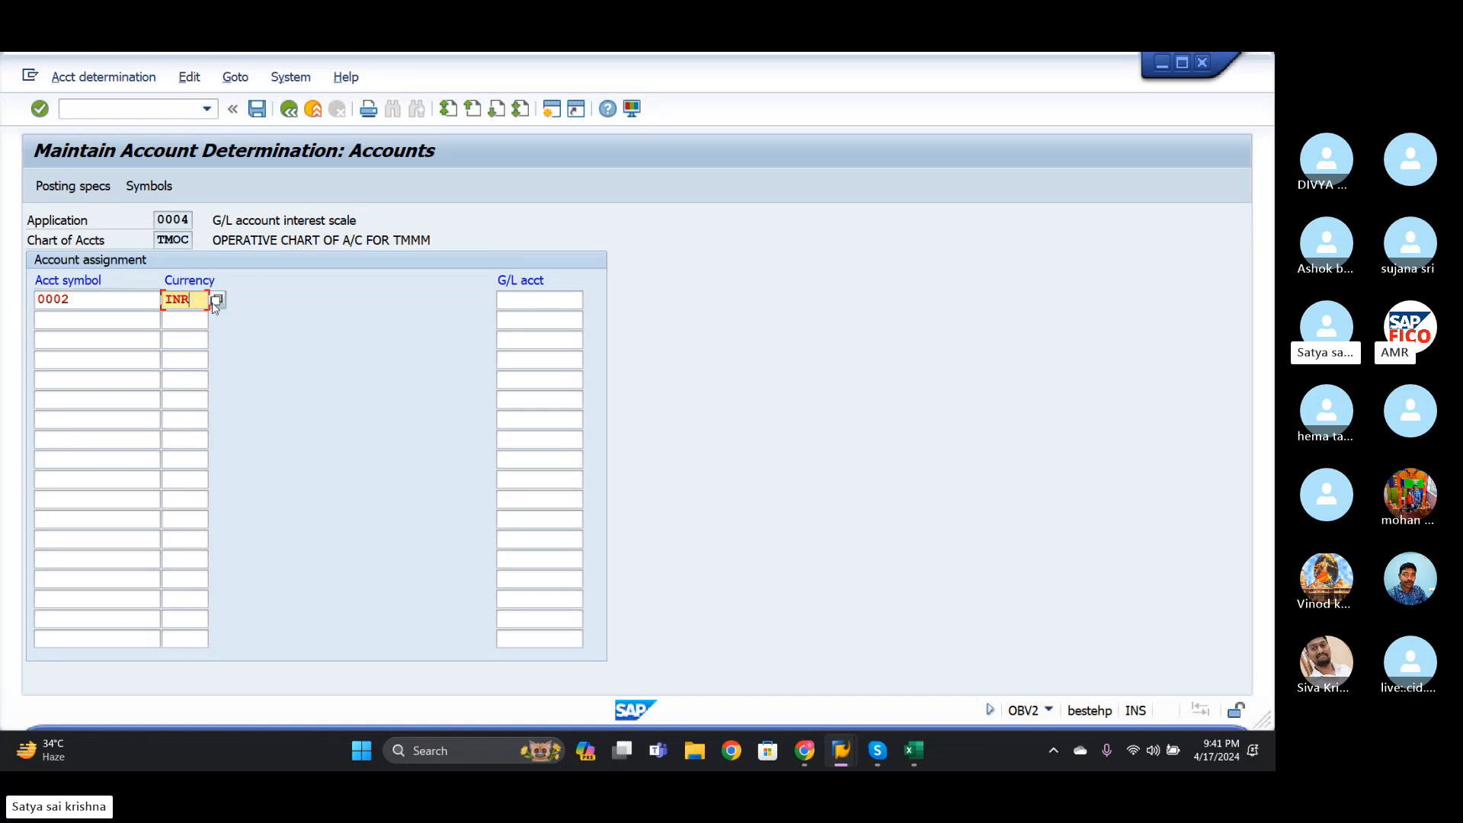
- Look up the interest paid account number under Administration Cost and Other in FS00, using a new session
{"action": "left_click", "coordinate": [531, 294]}
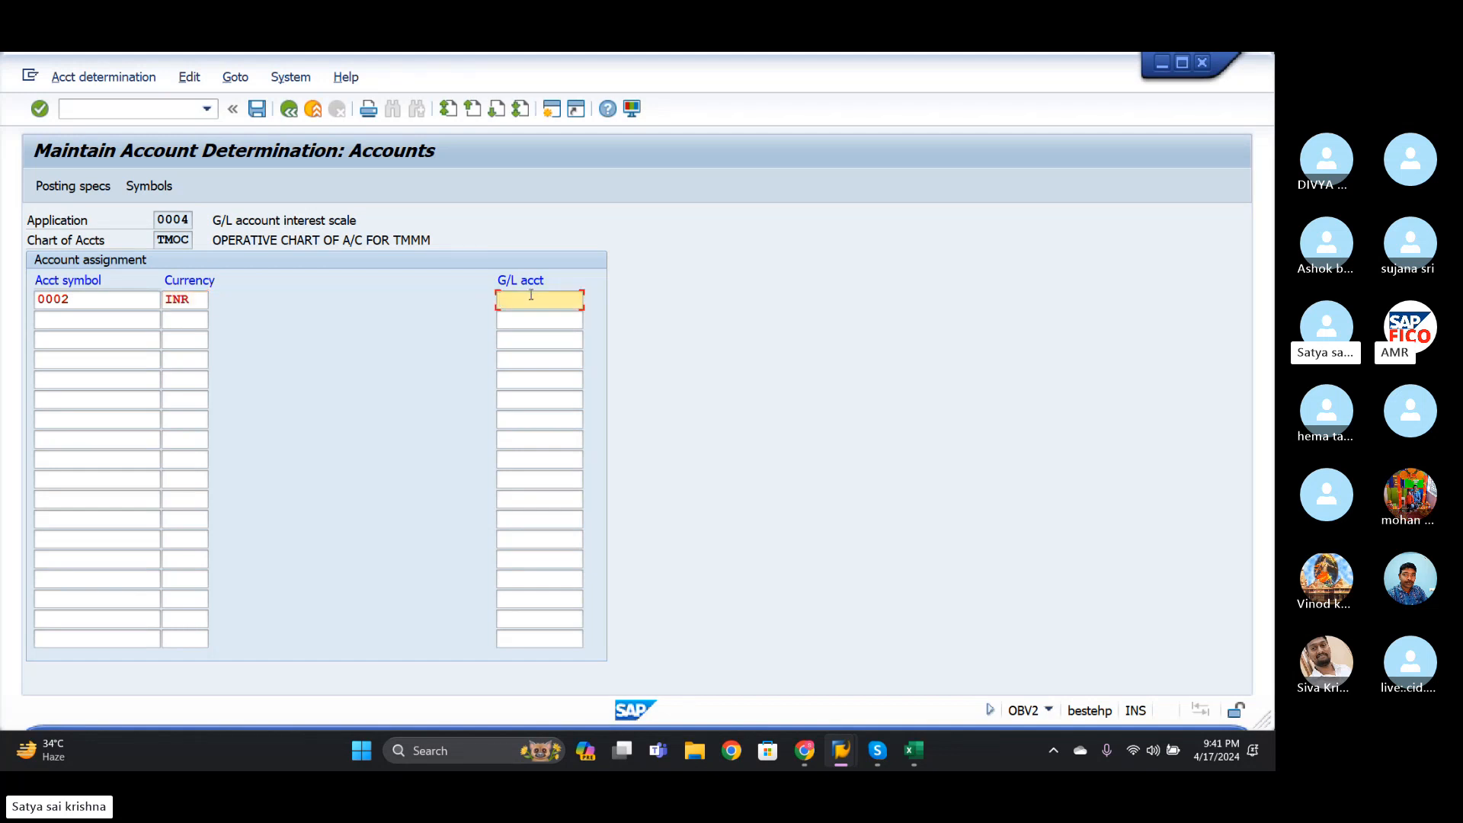
{"action": "left_click", "coordinate": [551, 108]}
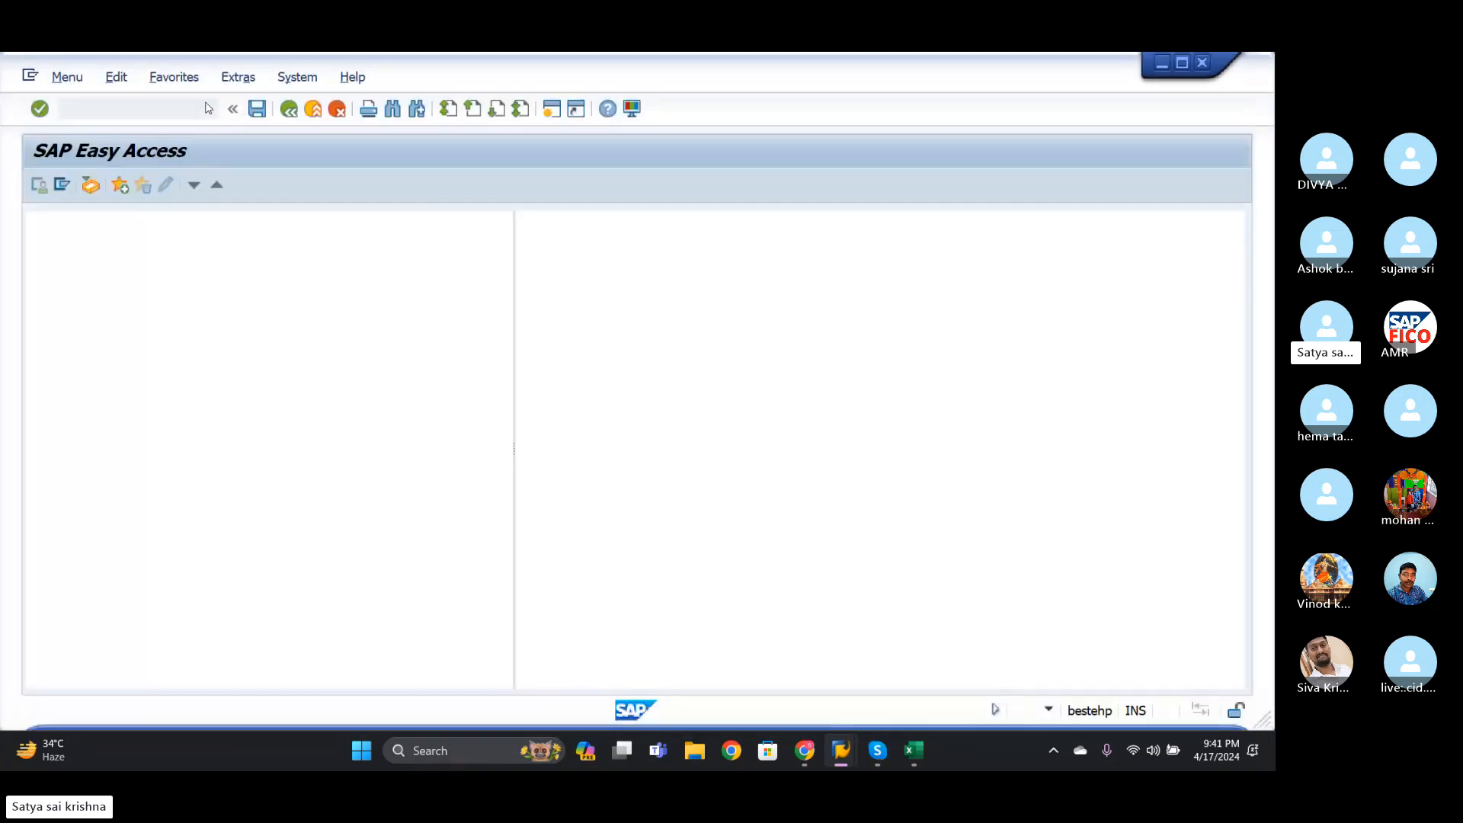
{"action": "left_click", "coordinate": [207, 109]}
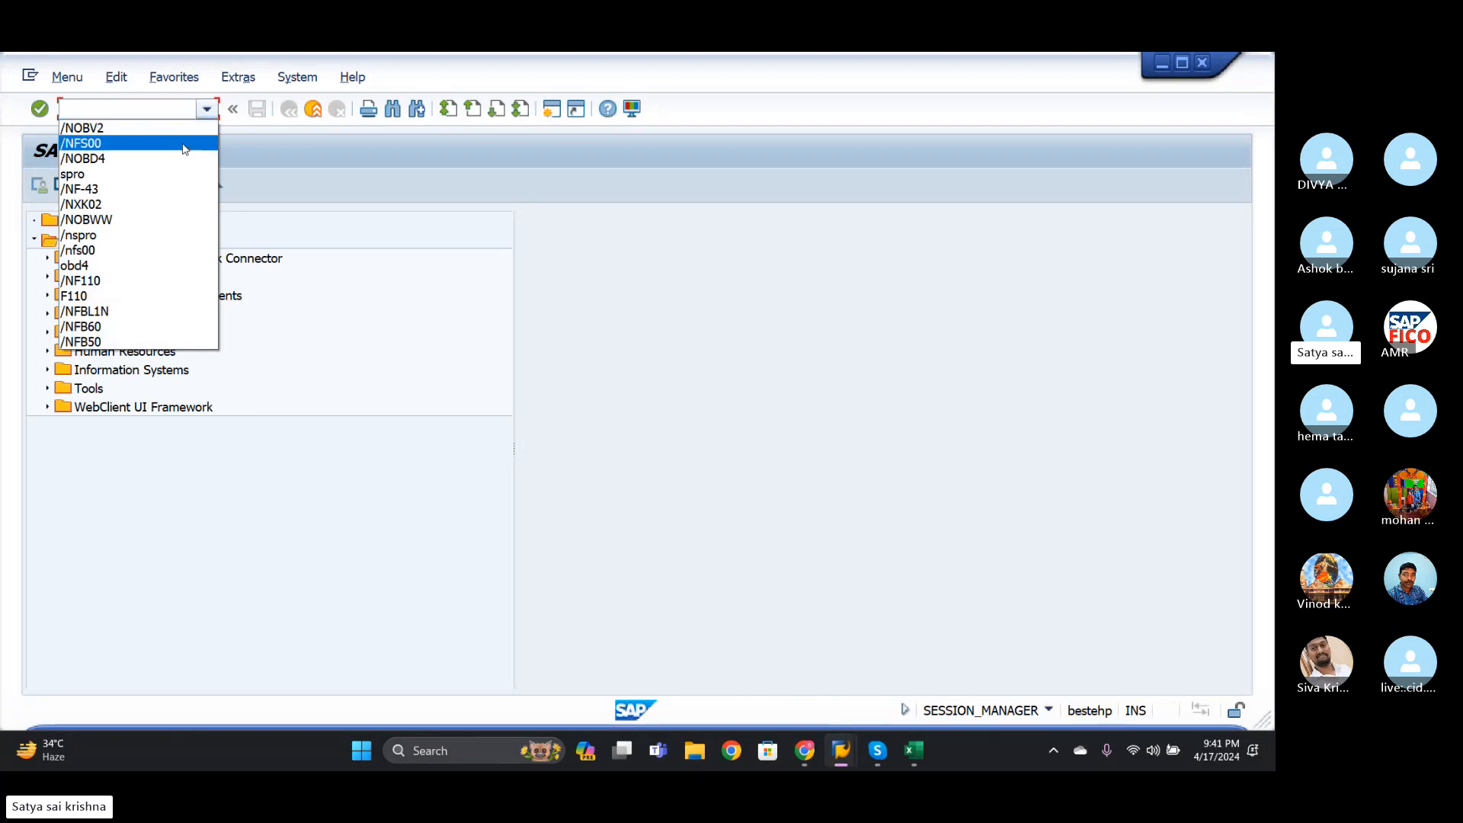
{"action": "left_click", "coordinate": [181, 145]}
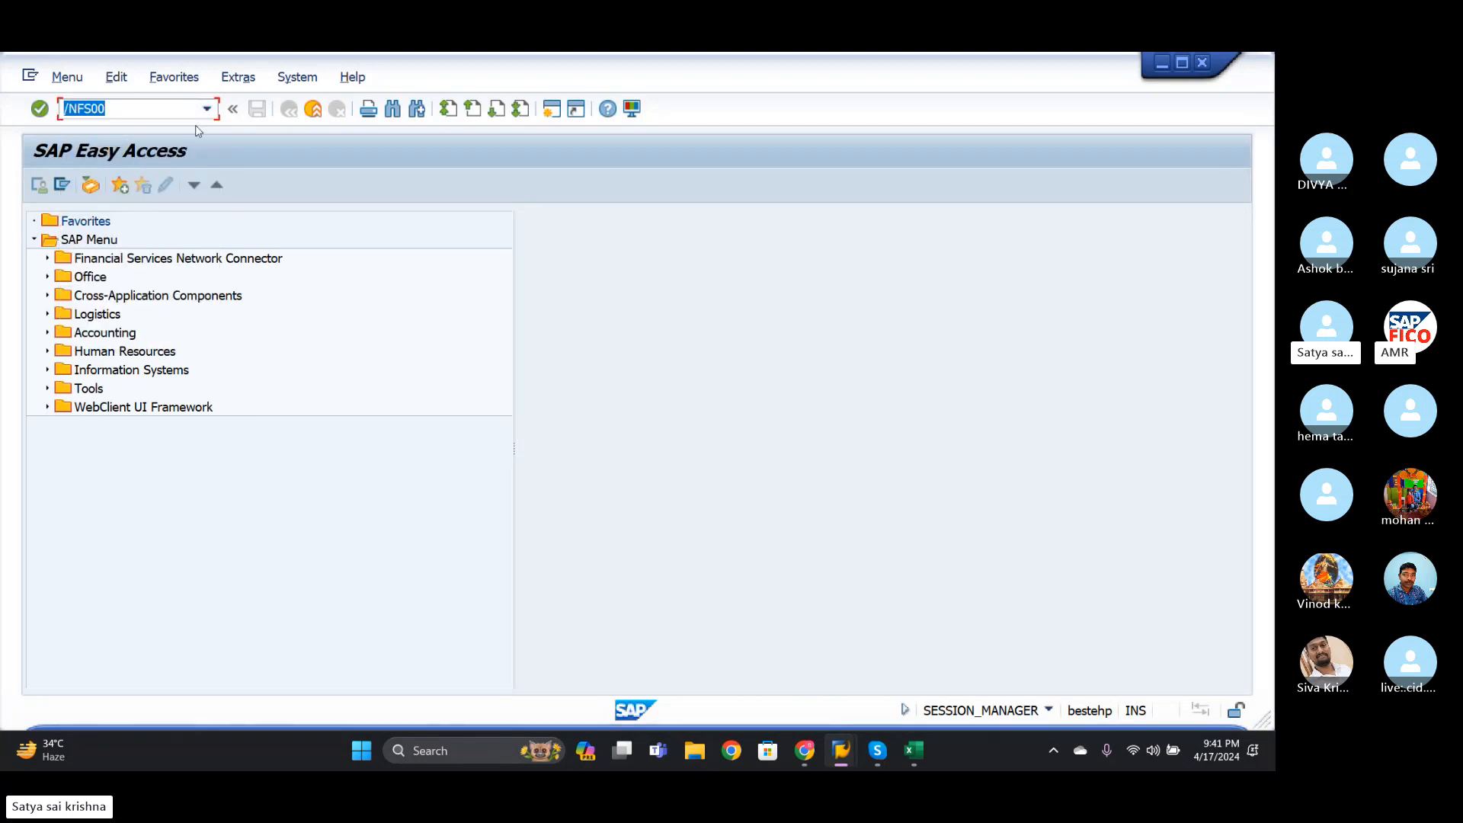
{"action": "key", "text": "Return"}
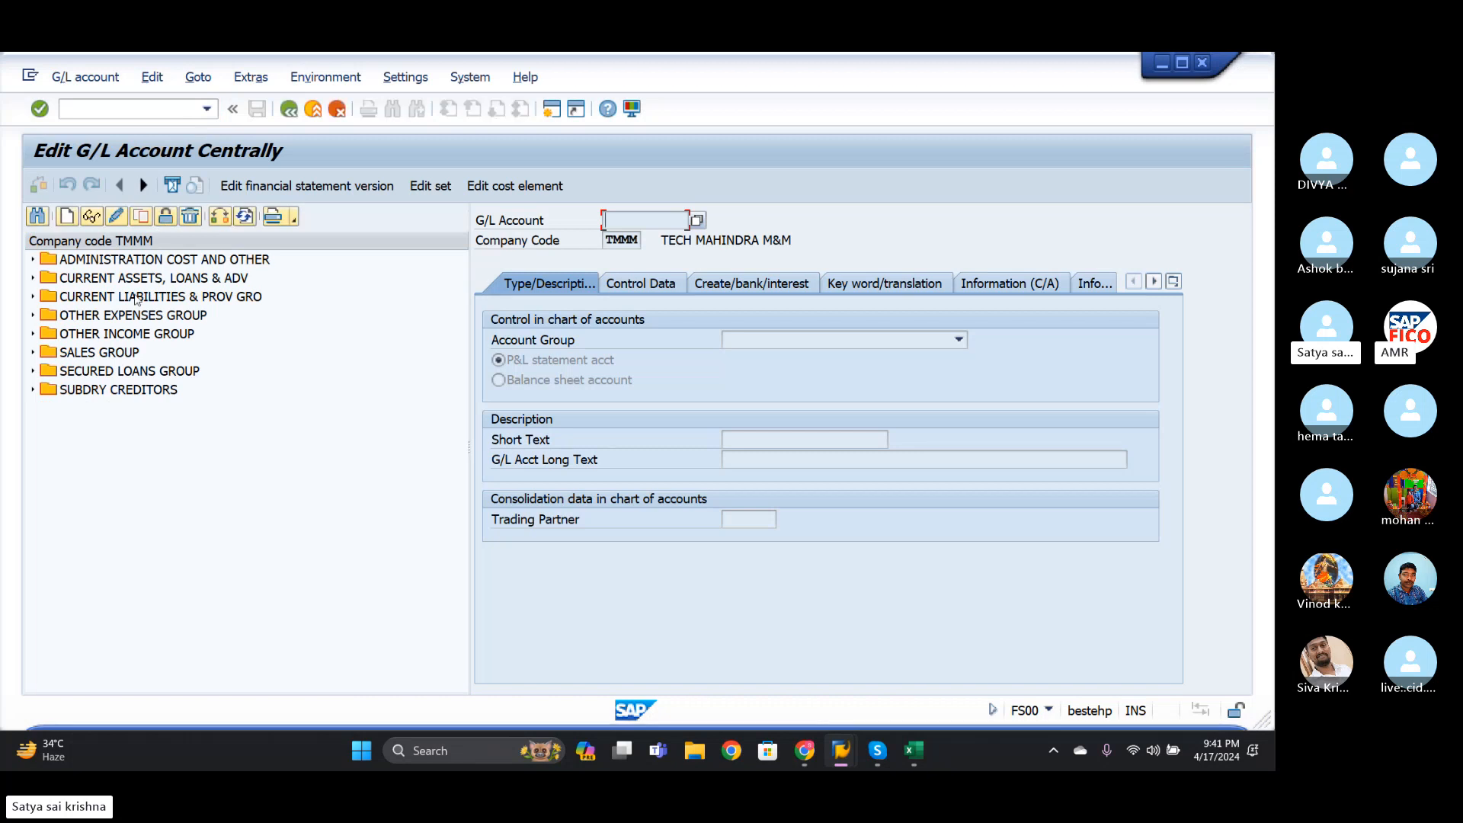
{"action": "left_click", "coordinate": [32, 260]}
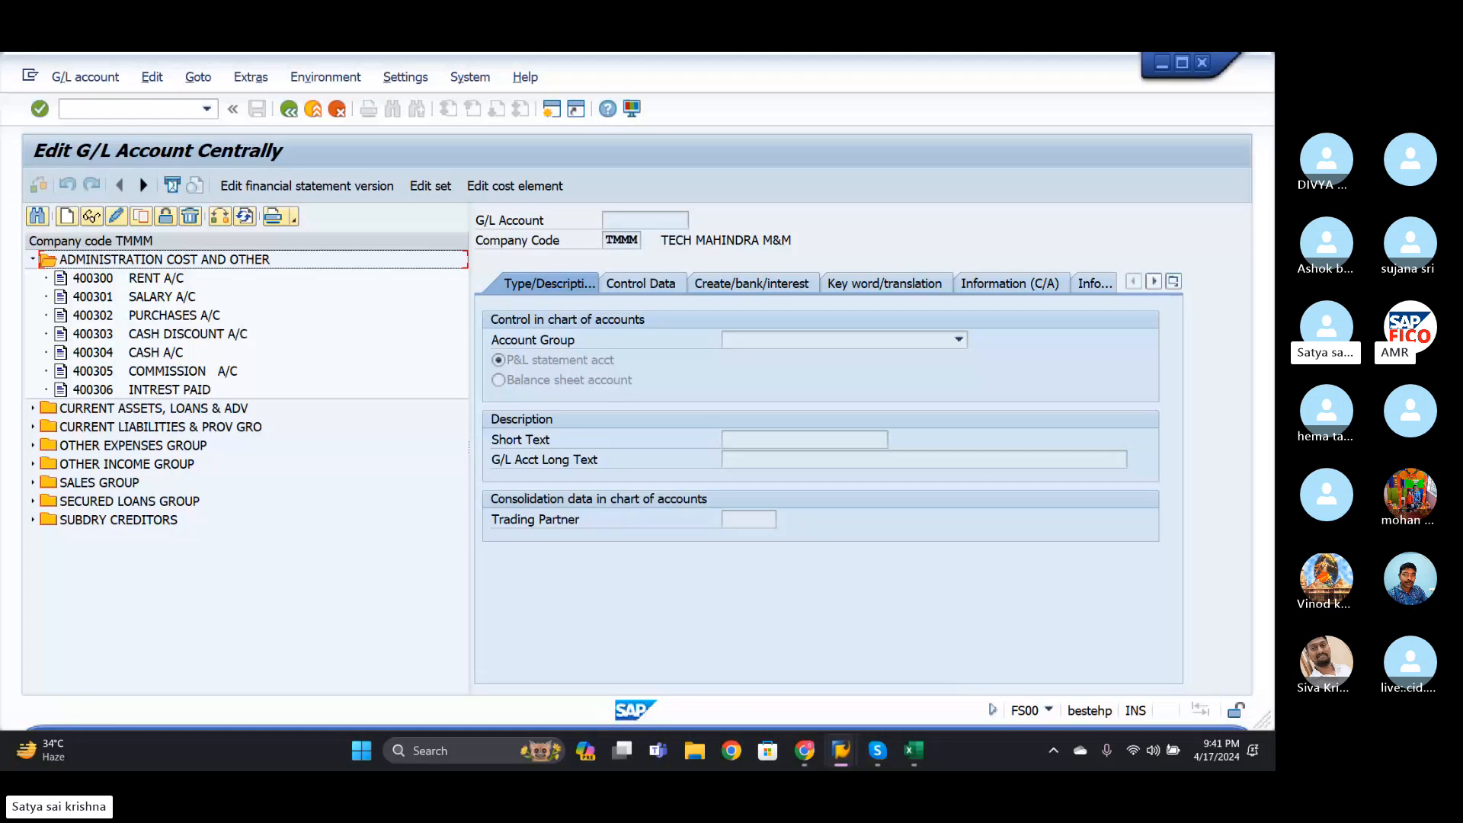
- Return to the account determination session and enter G/L account 400306 for account symbol 0002
{"action": "mouse_move", "coordinate": [841, 751]}
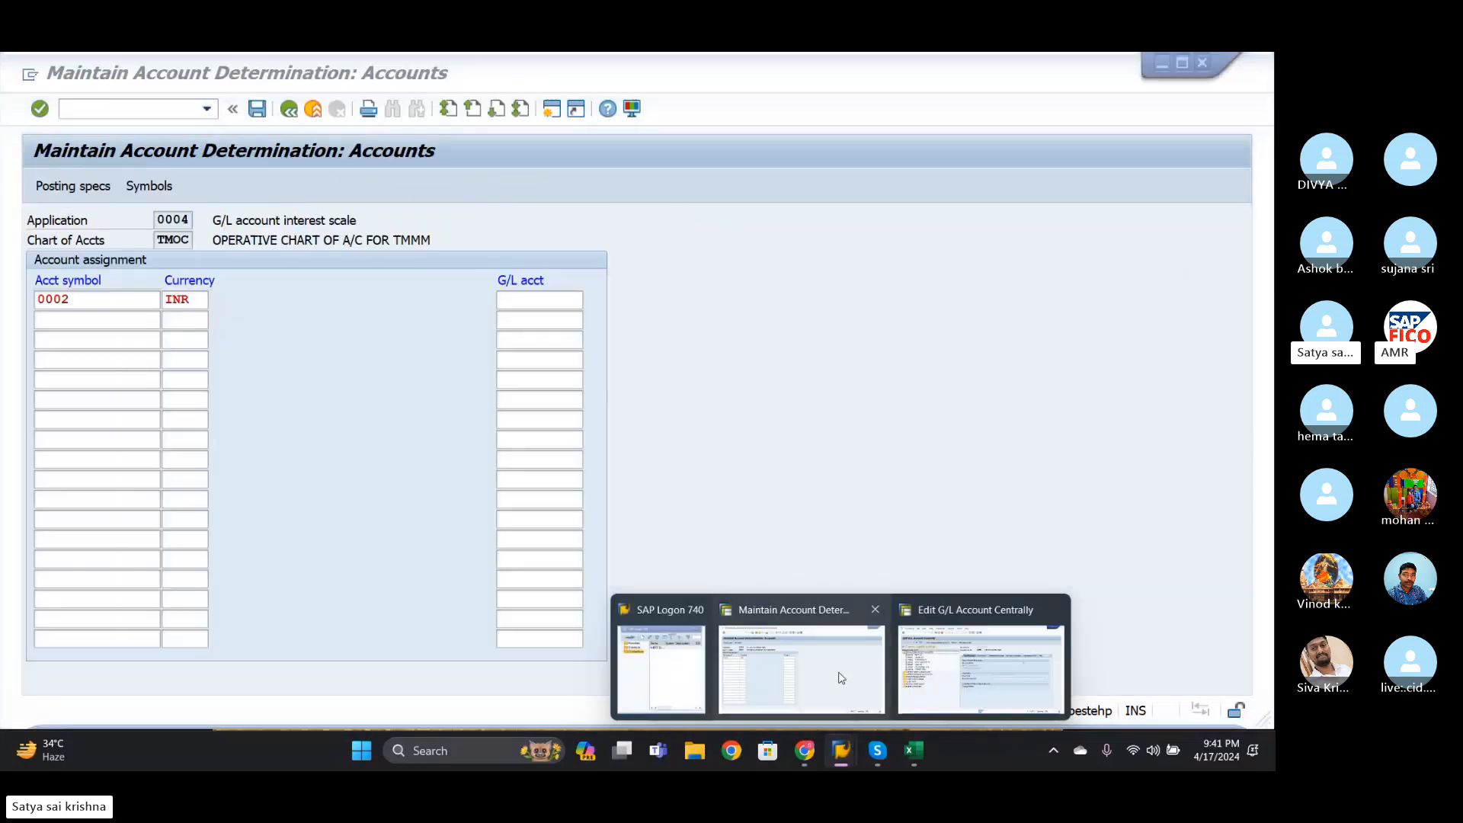
{"action": "left_click", "coordinate": [839, 677]}
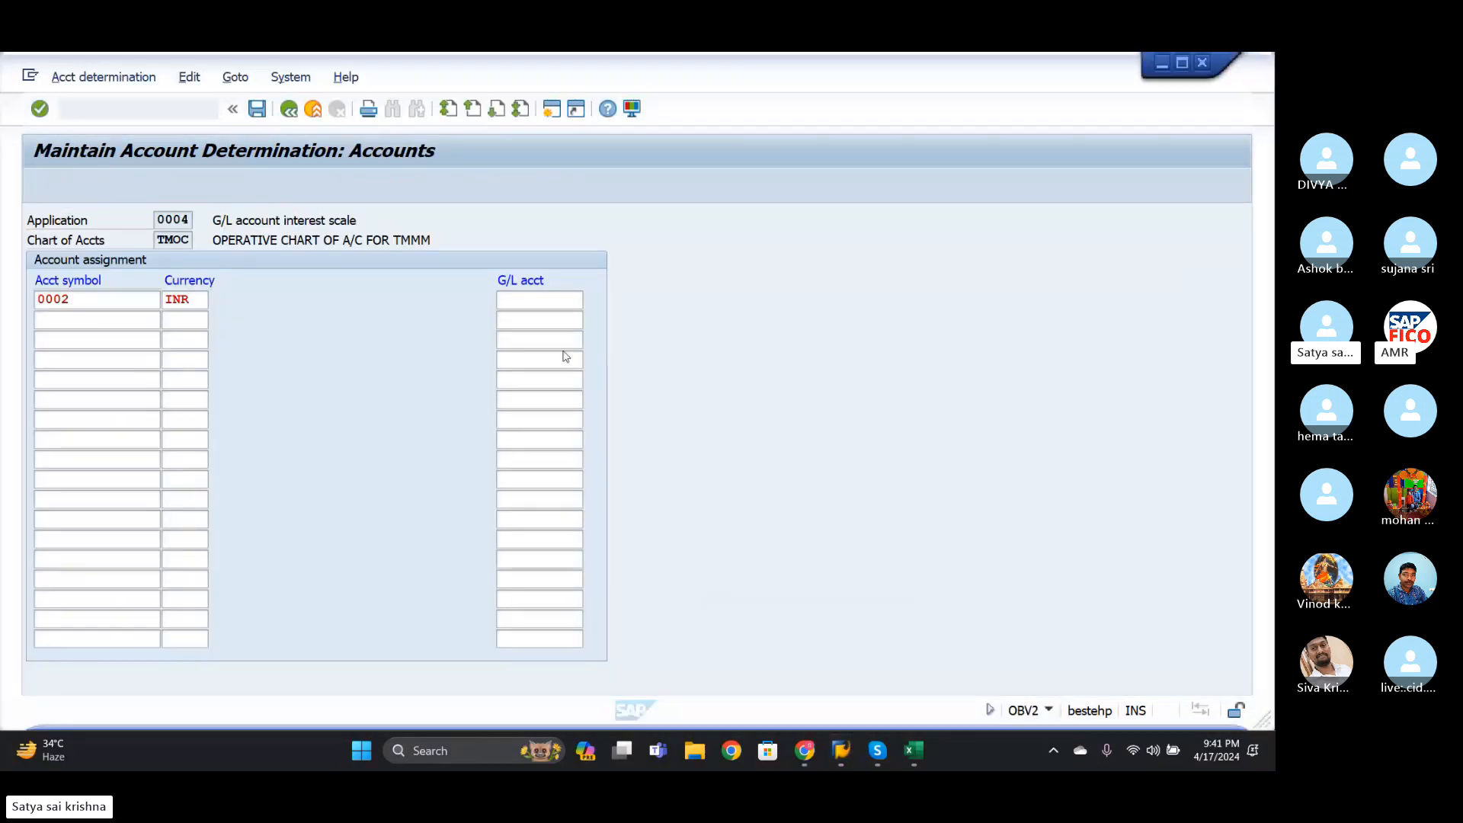
{"action": "left_click", "coordinate": [528, 298]}
{"action": "type", "text": "400306"}
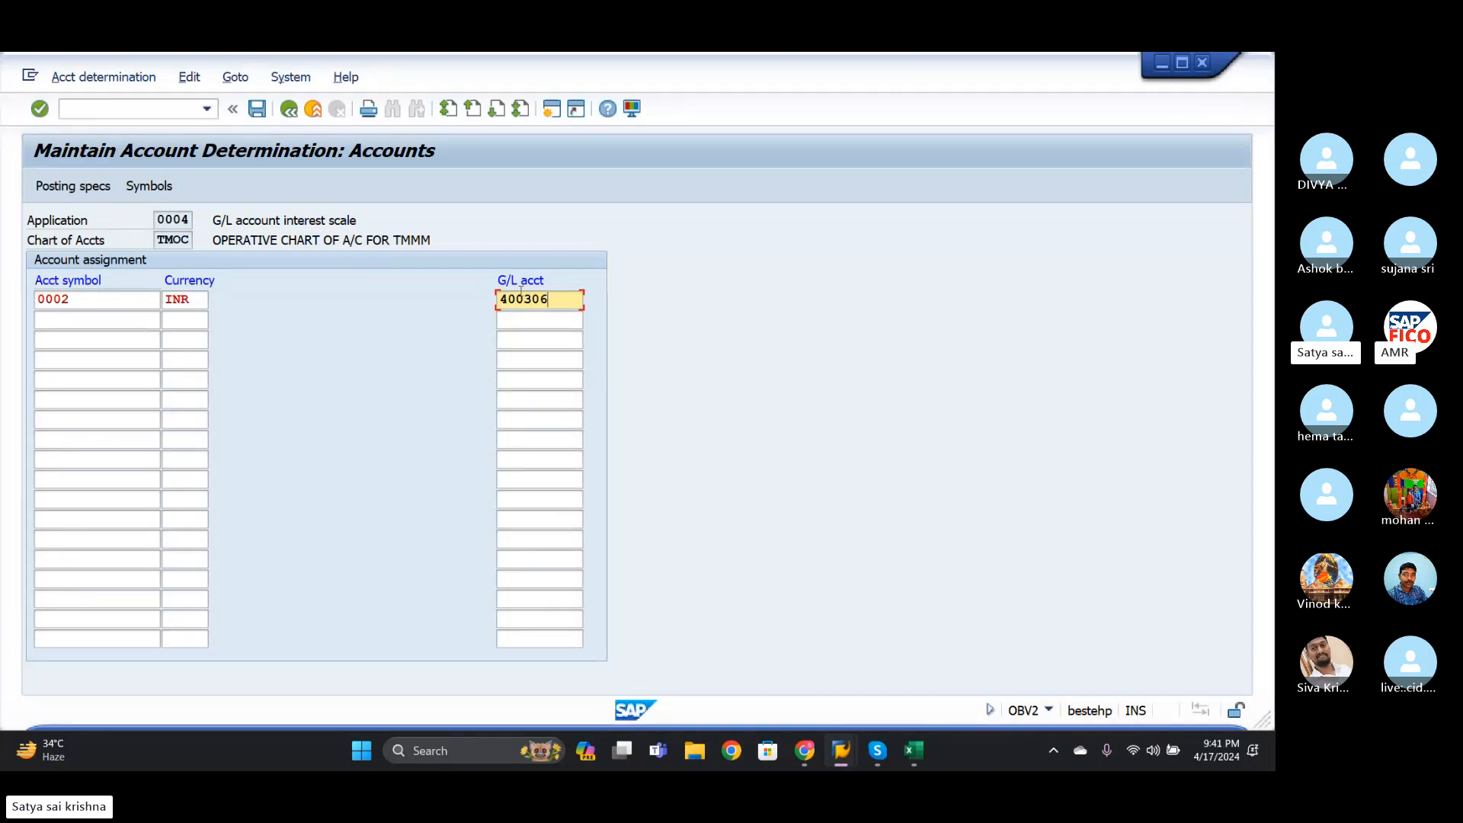
- Find account symbol 2000, G/L account (paid), in the symbol list and assign it to the second row
{"action": "left_click", "coordinate": [66, 325]}
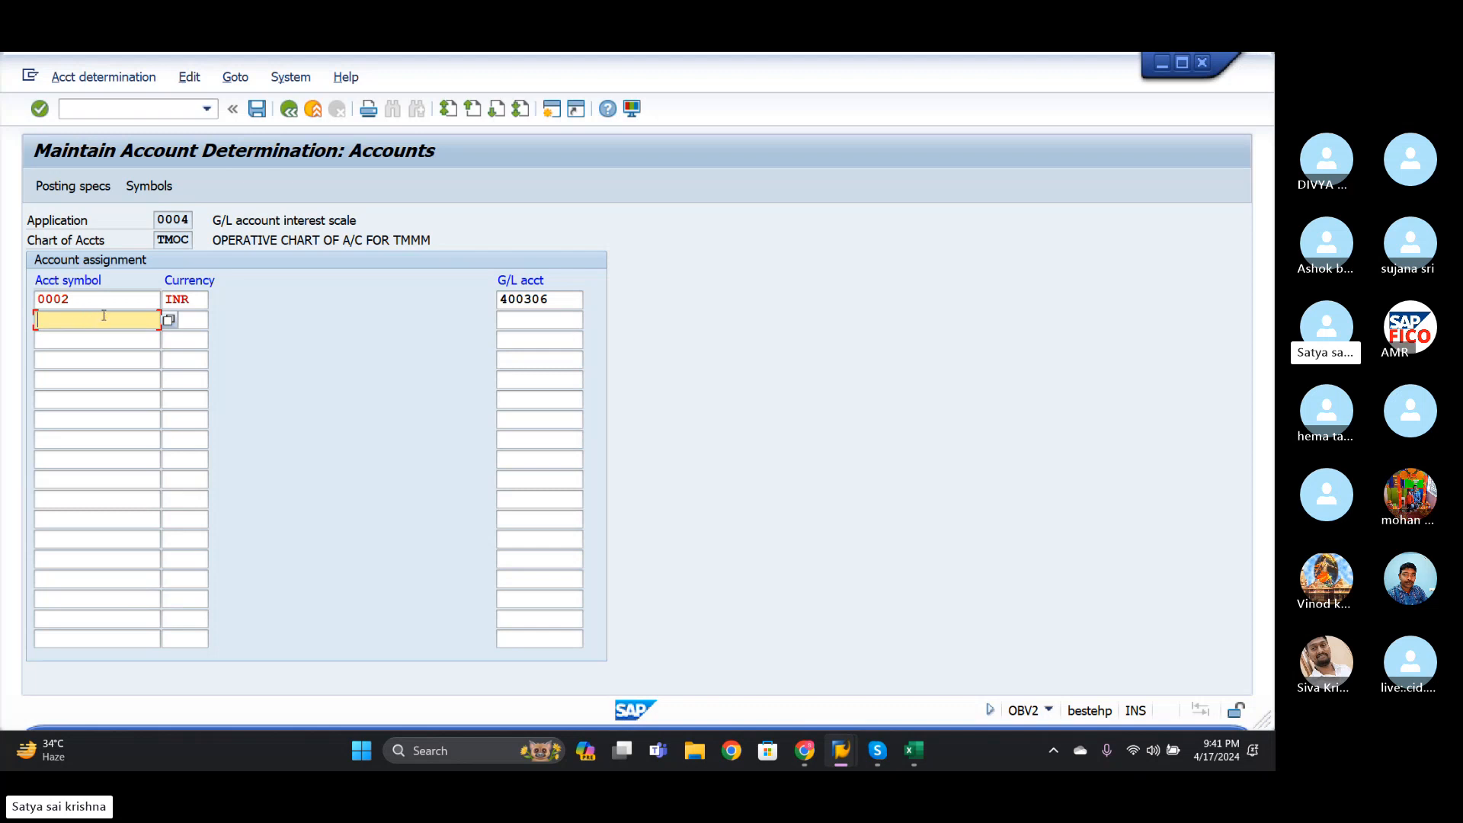
{"action": "left_click", "coordinate": [169, 320]}
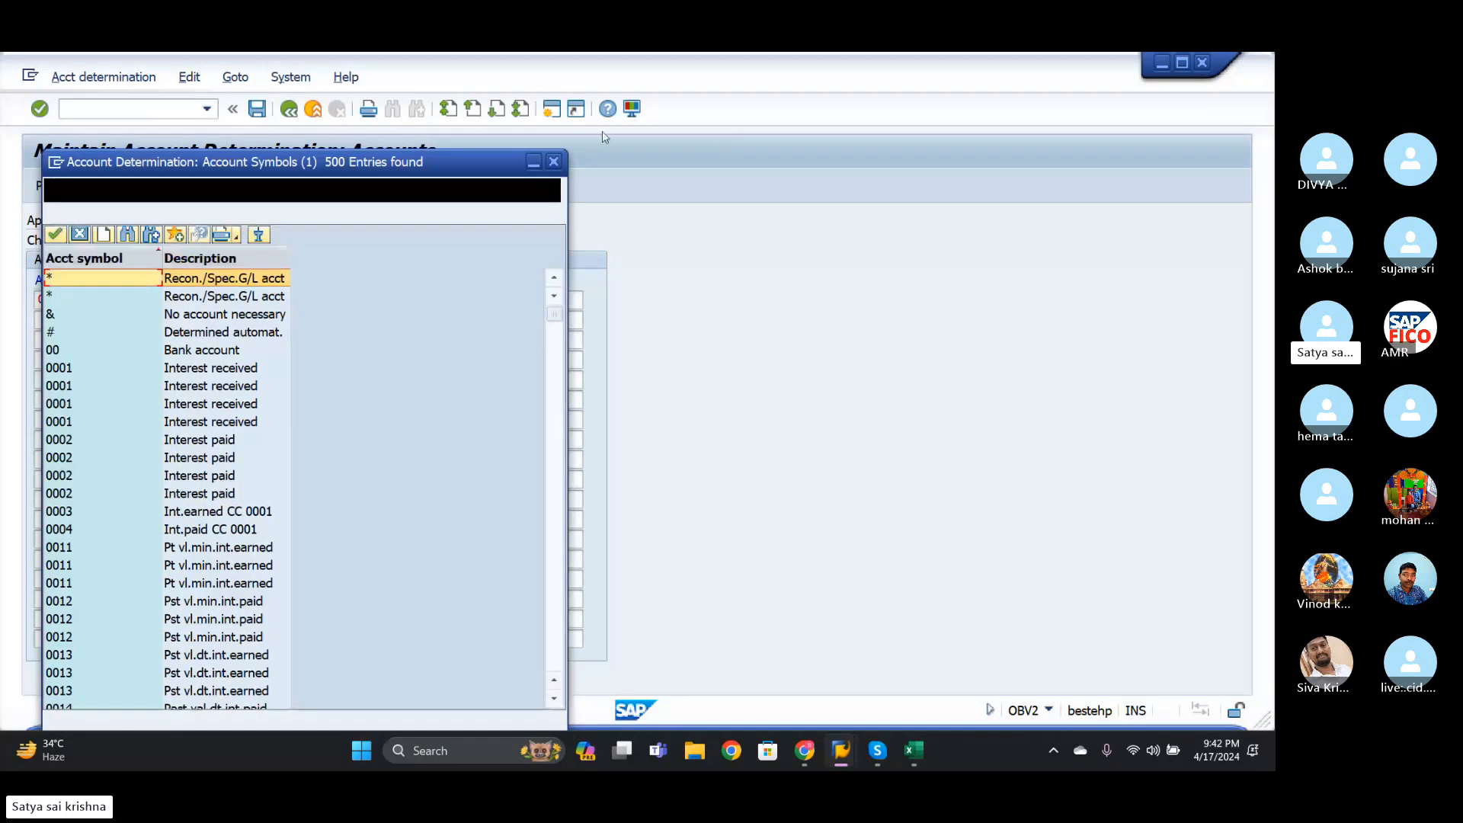
{"action": "scroll", "coordinate": [144, 499], "scroll_direction": "down", "scroll_amount": 5}
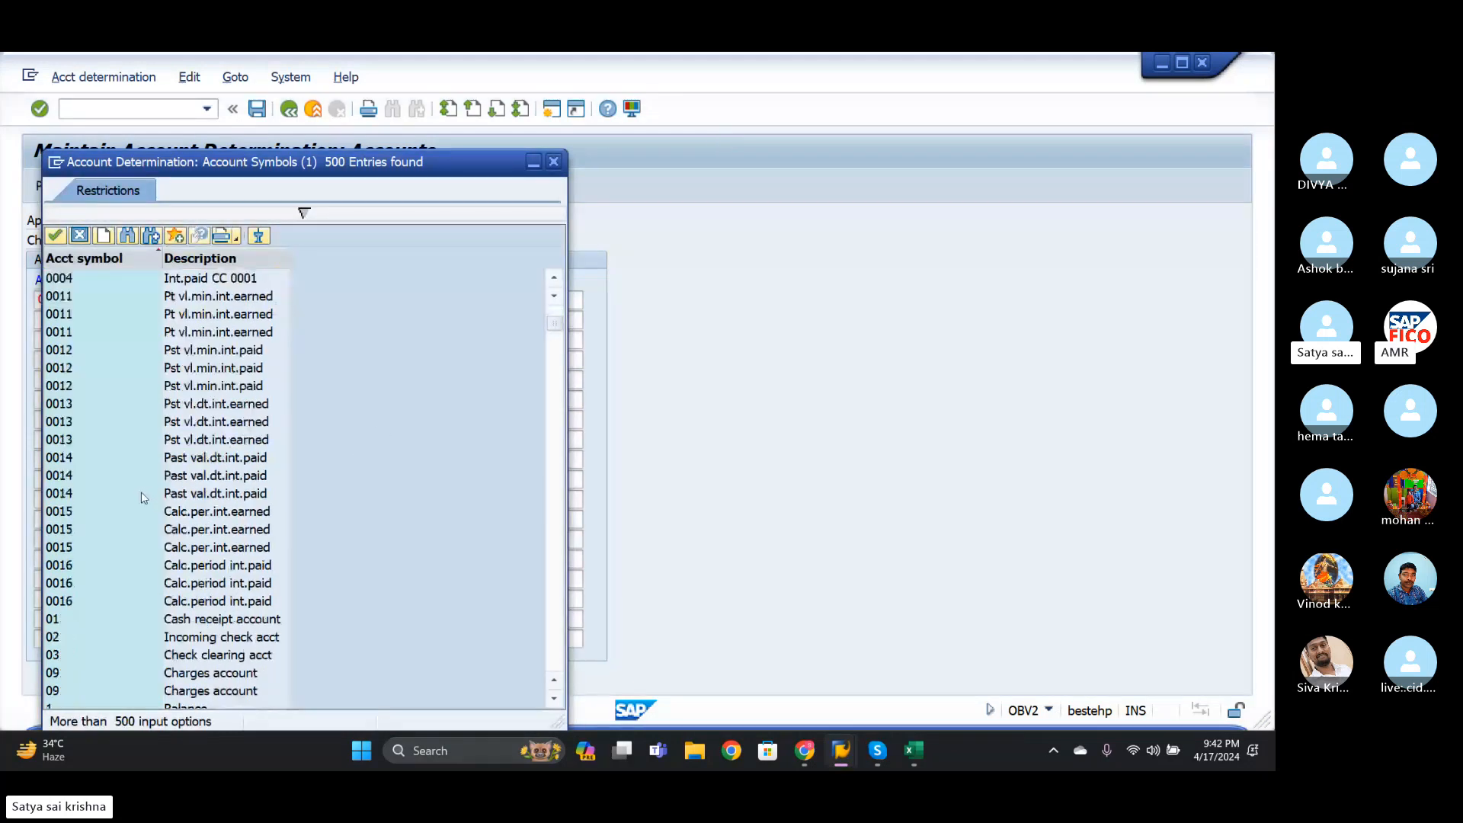
{"action": "scroll", "coordinate": [144, 498], "scroll_direction": "down", "scroll_amount": 20}
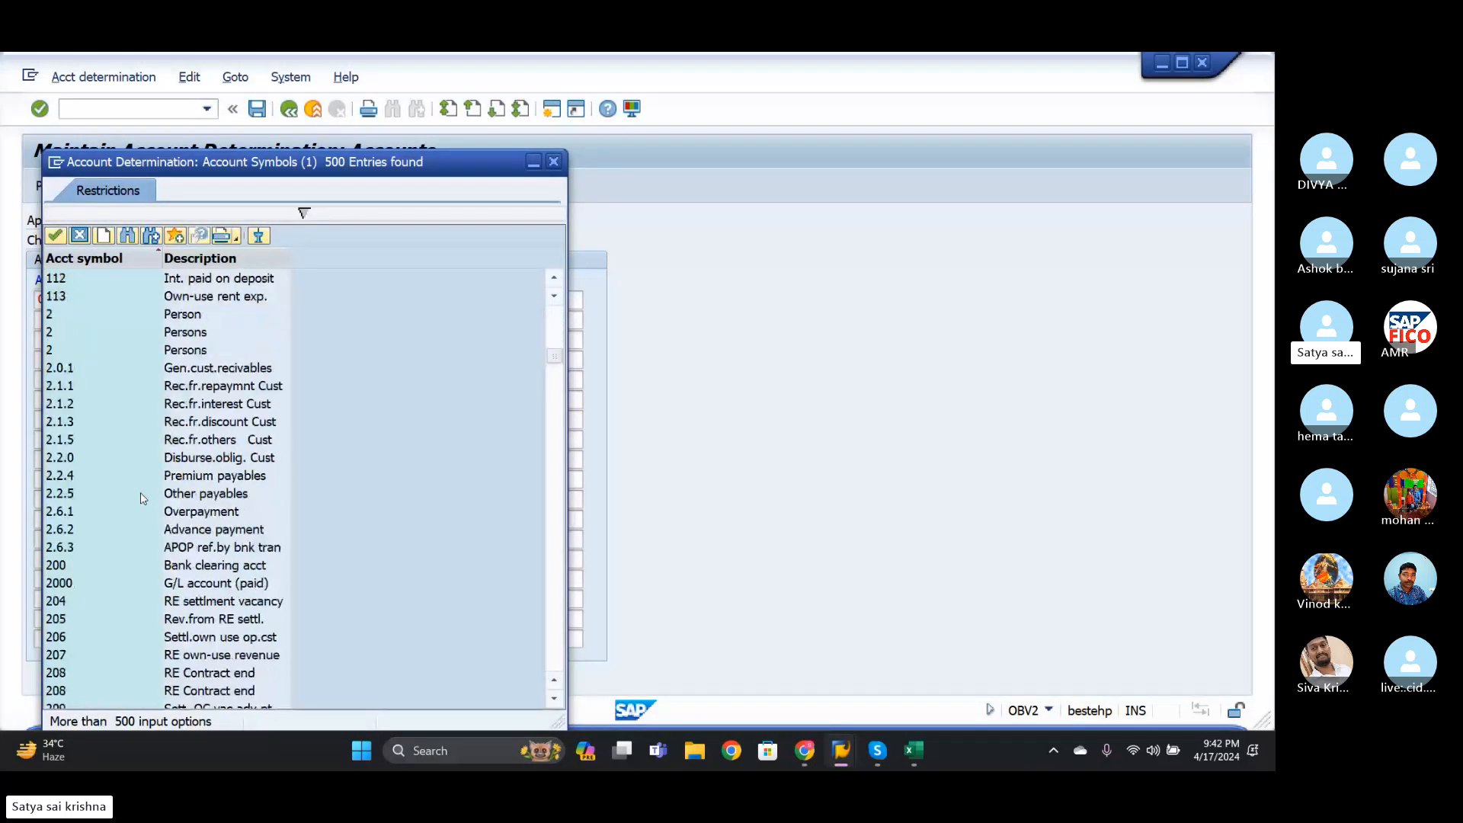
{"action": "scroll", "coordinate": [144, 499], "scroll_direction": "down", "scroll_amount": 20}
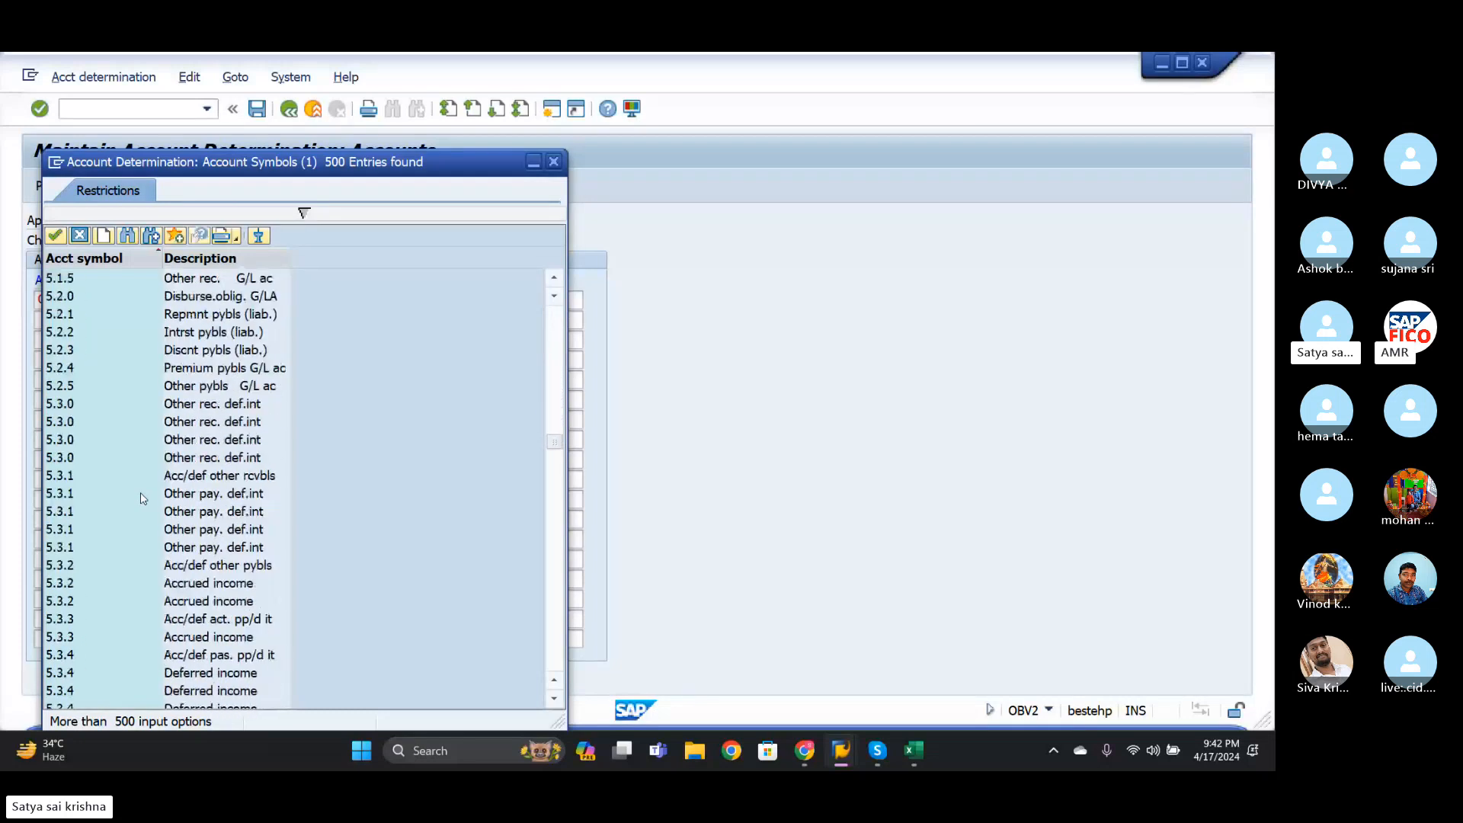
{"action": "scroll", "coordinate": [144, 498], "scroll_direction": "down", "scroll_amount": 20}
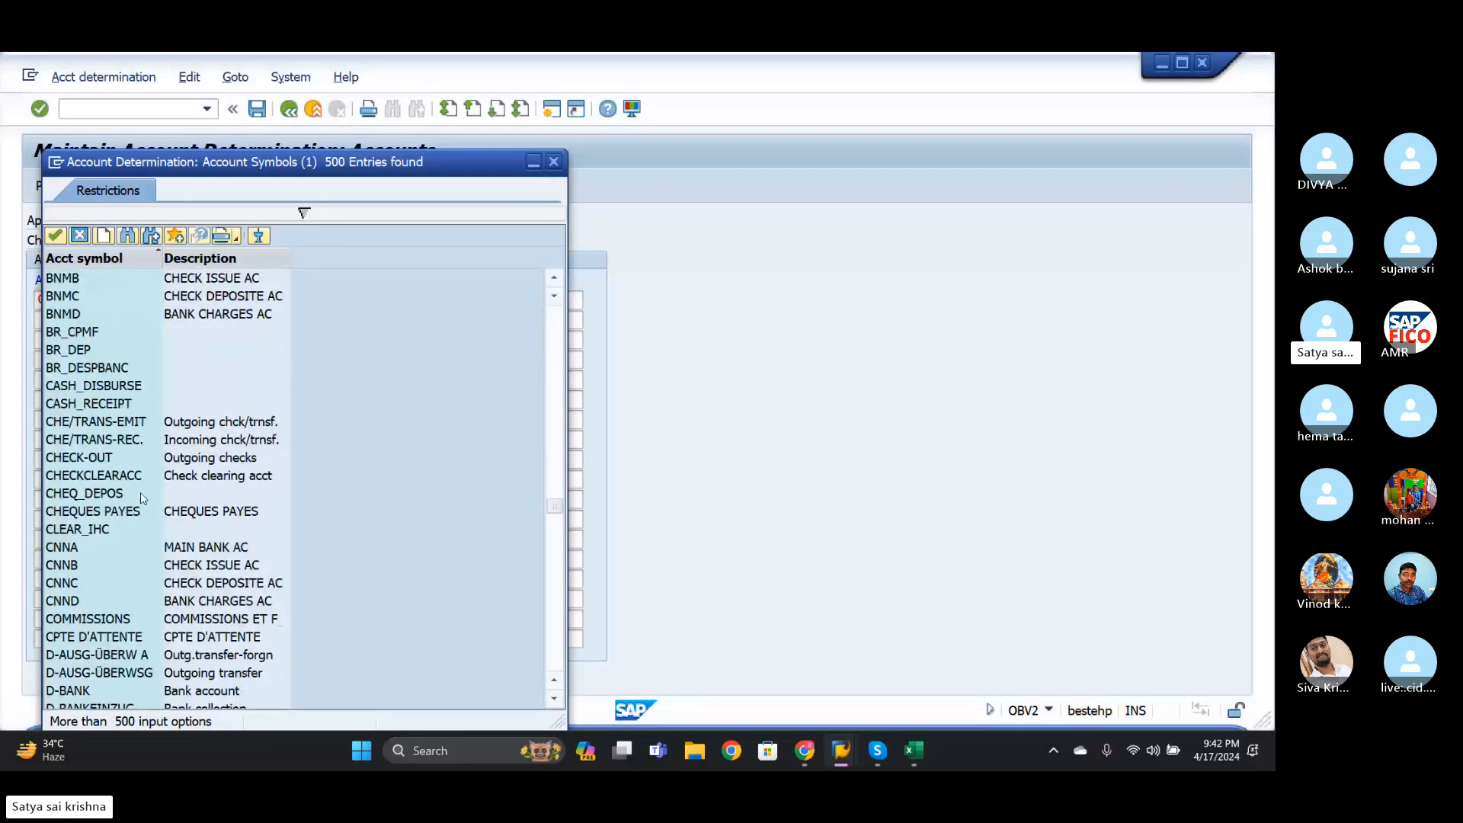
{"action": "scroll", "coordinate": [143, 498], "scroll_direction": "down", "scroll_amount": 15}
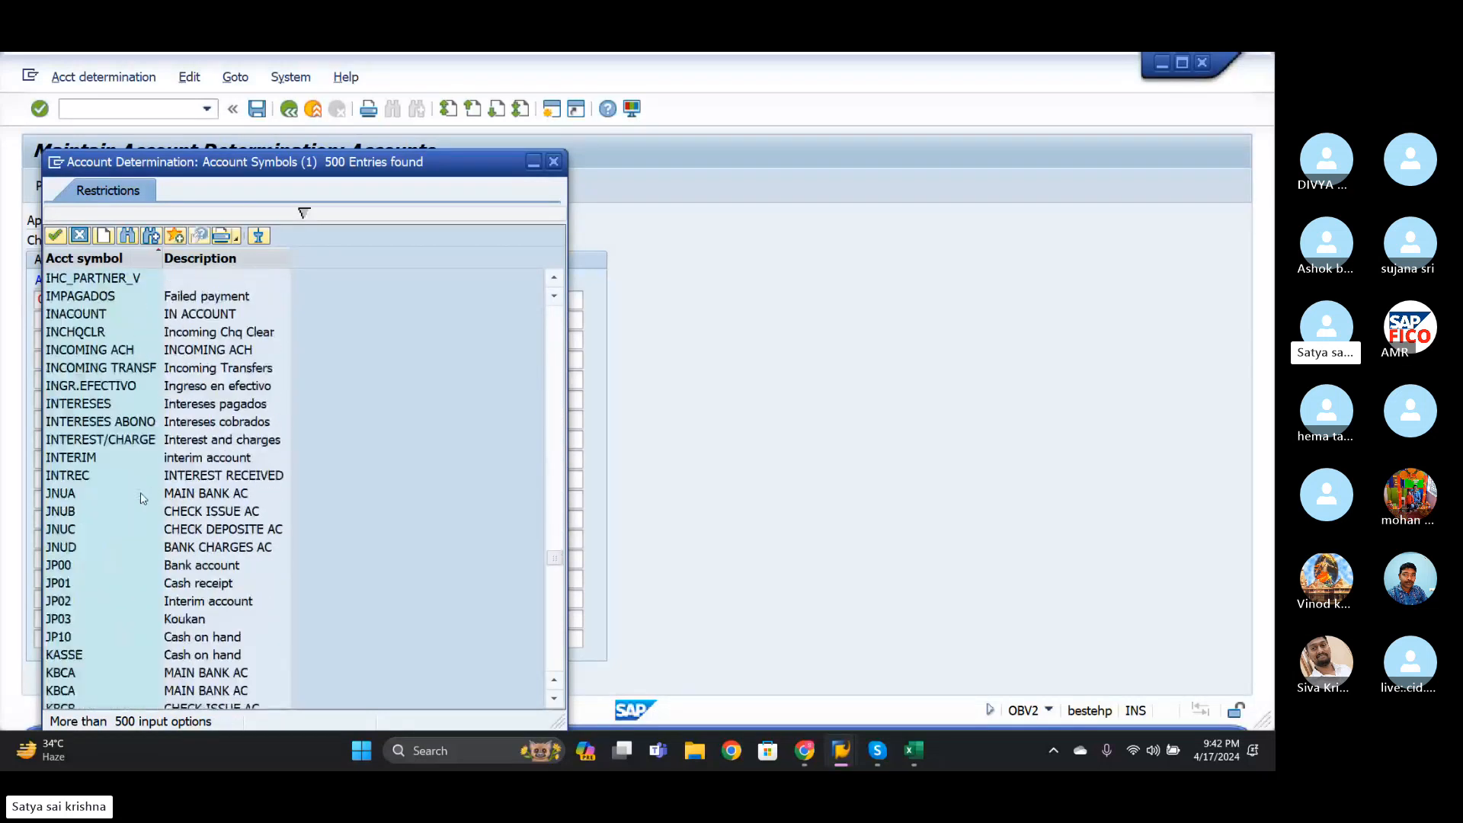
{"action": "left_click", "coordinate": [130, 238]}
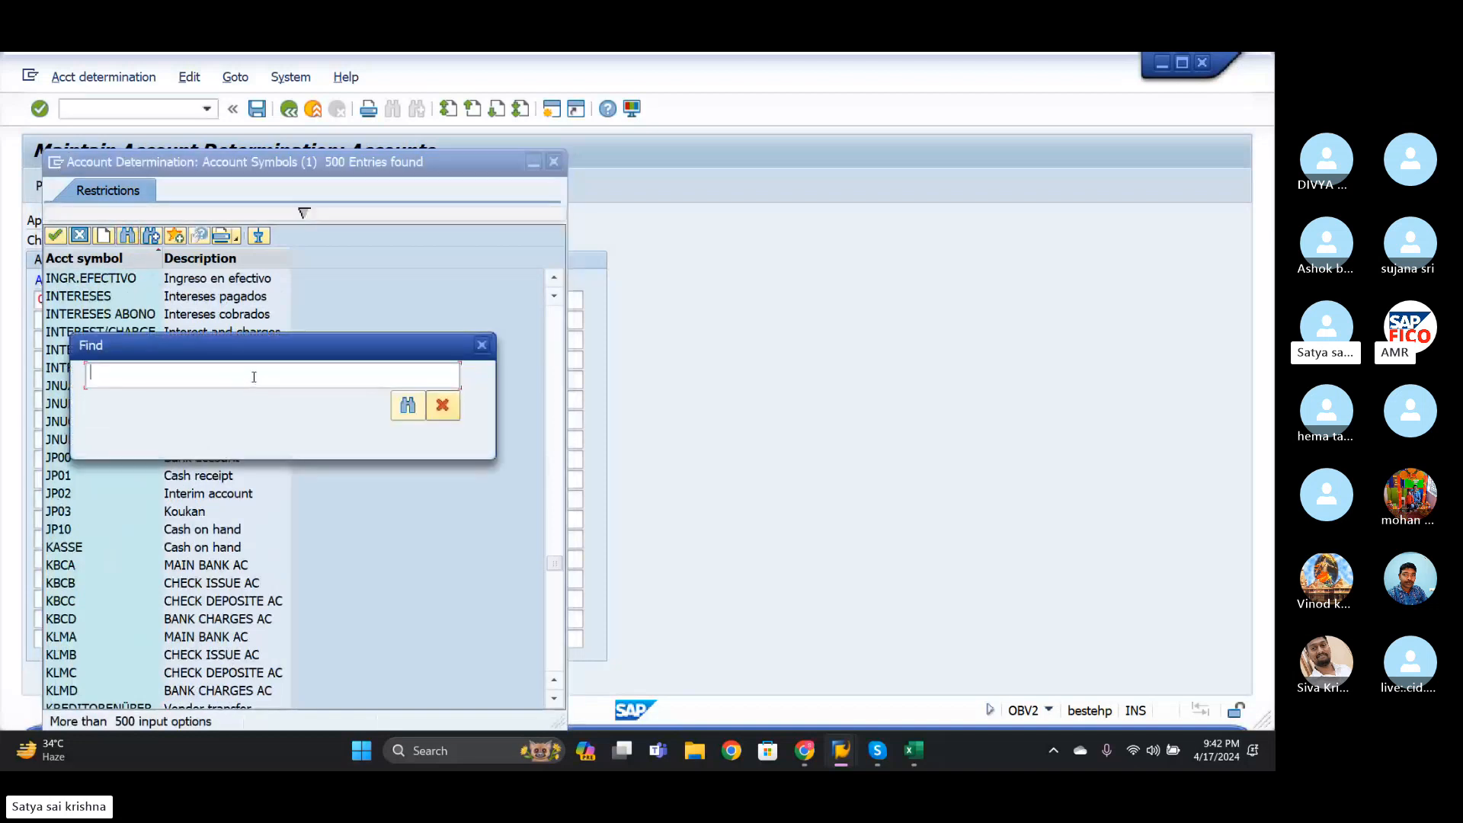
{"action": "type", "text": "1000"}
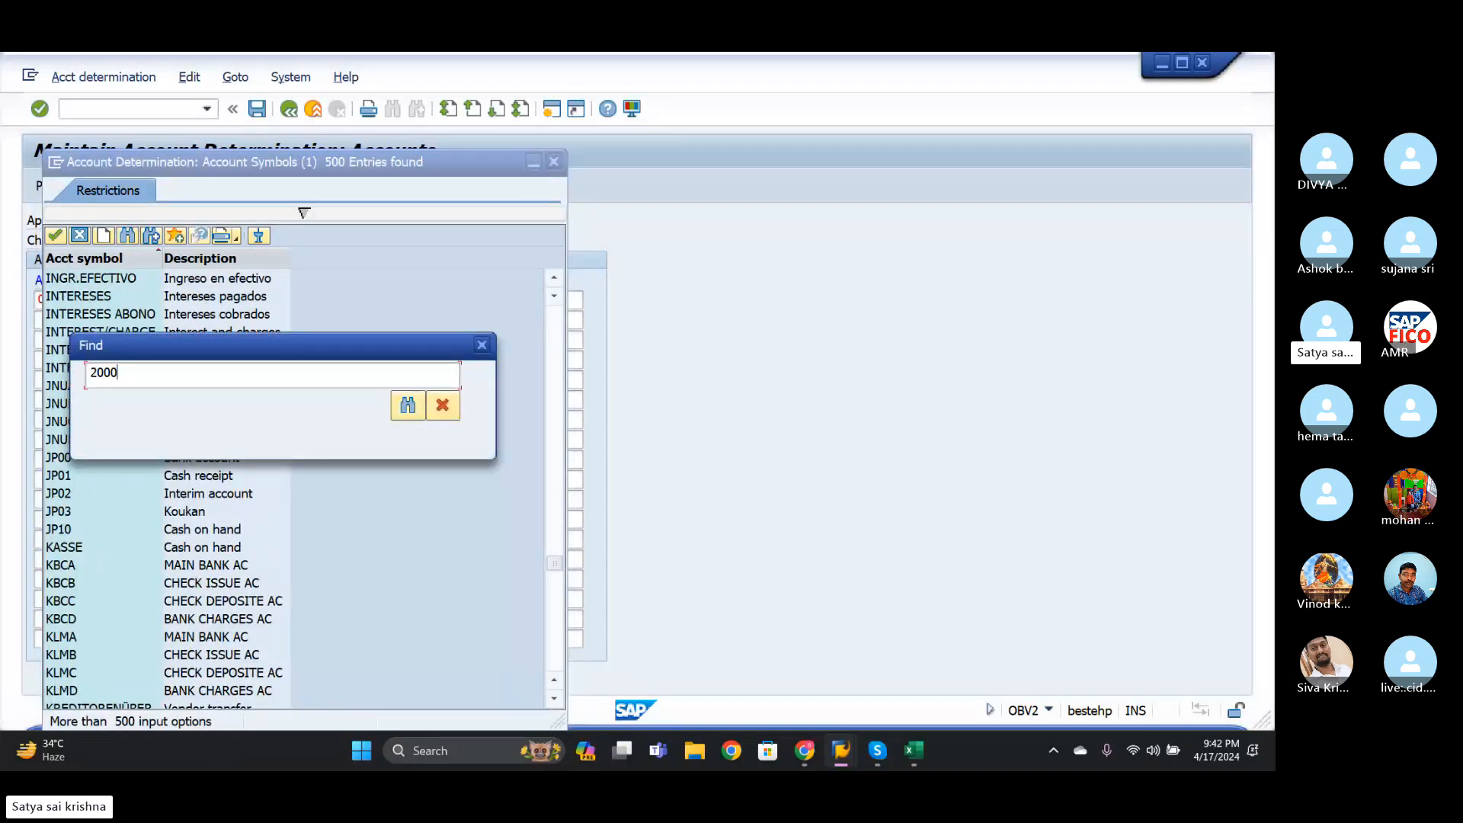
{"action": "key", "text": "Return"}
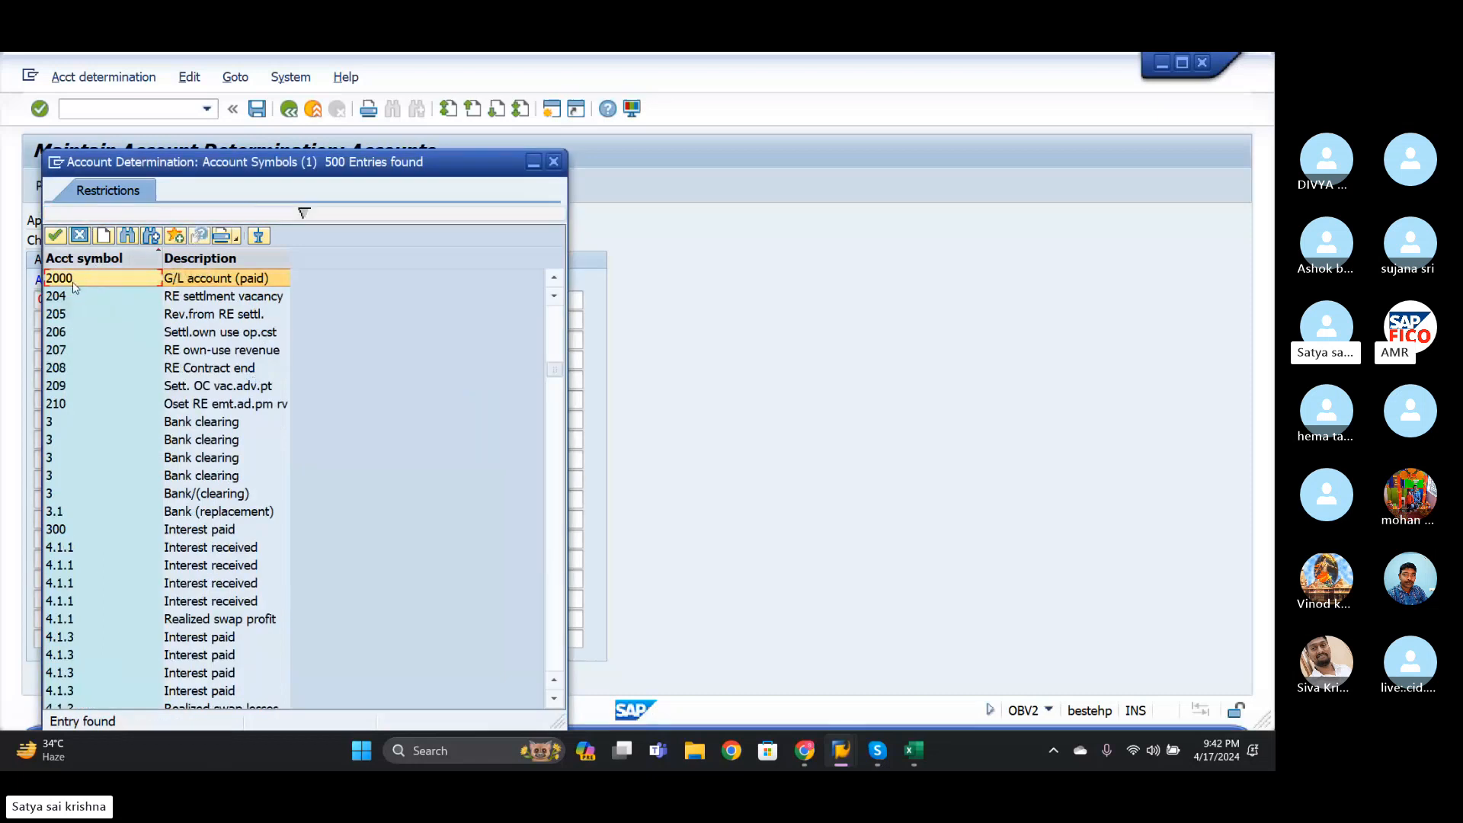
{"action": "left_click", "coordinate": [57, 235]}
- Set currency INR and masked G/L account ++++++++++ for account symbol 2000, and confirm the entries
{"action": "left_click", "coordinate": [183, 323]}
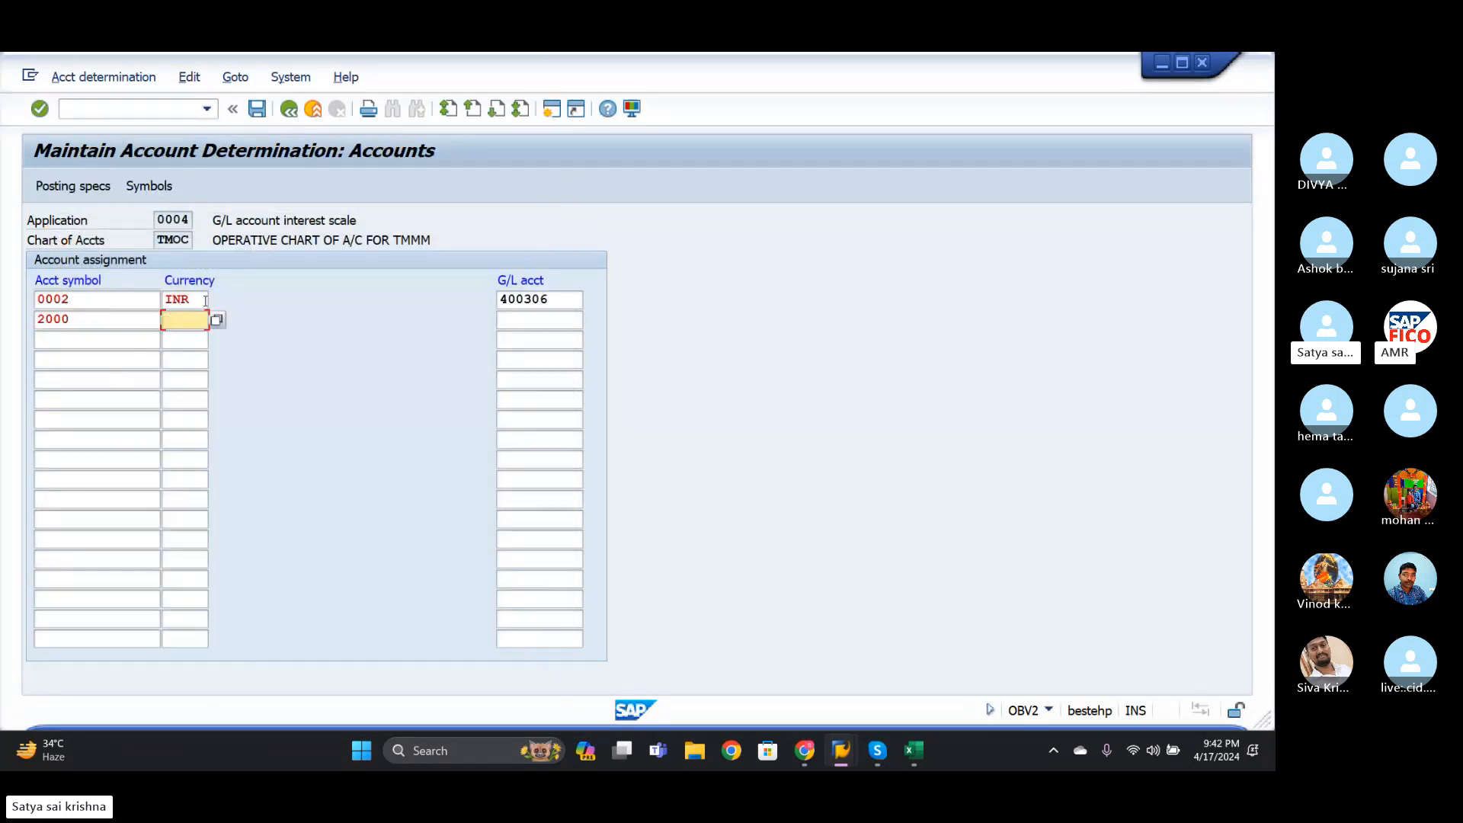
{"action": "type", "text": "INR"}
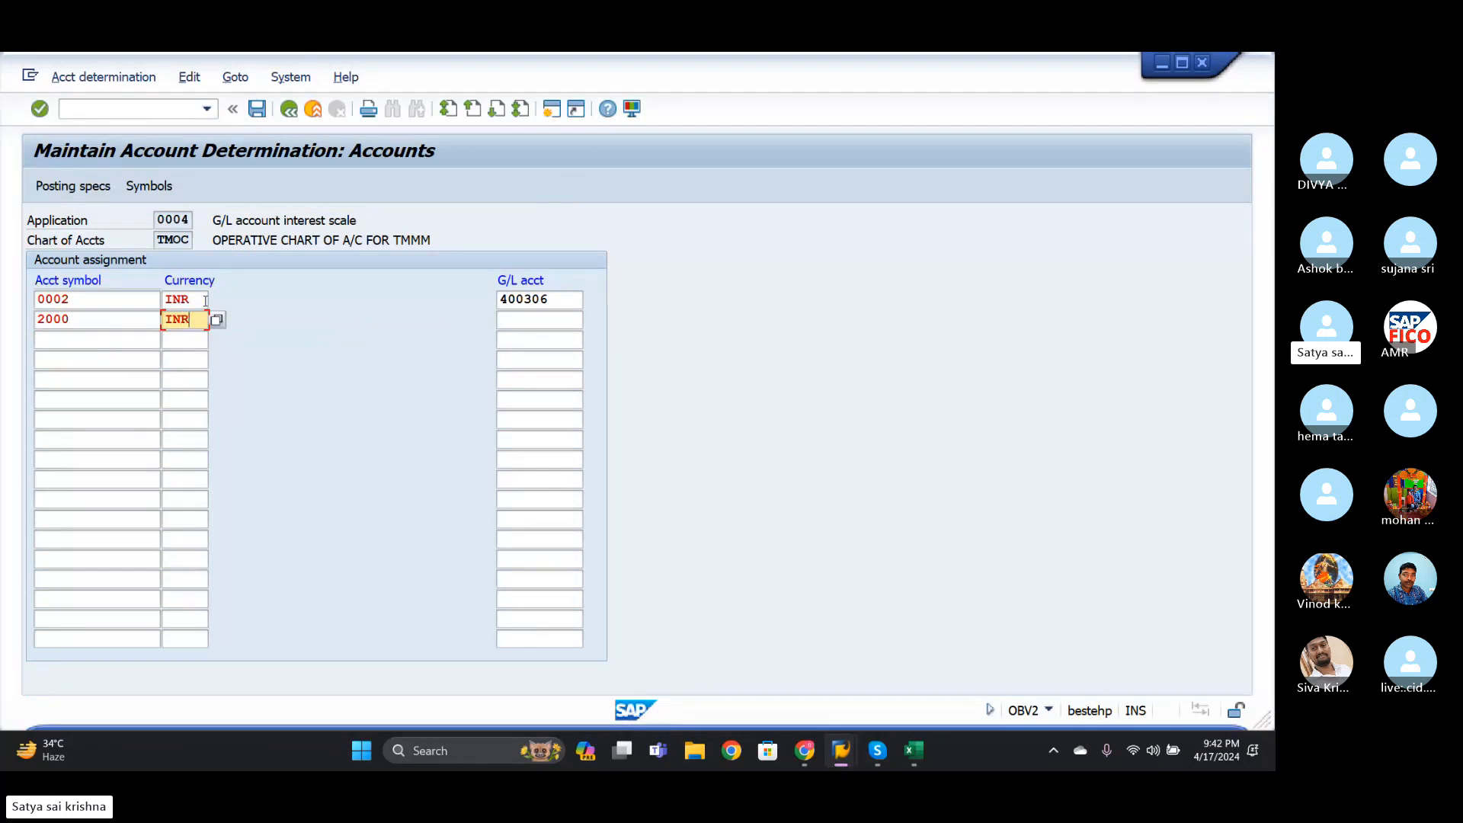
{"action": "left_click", "coordinate": [538, 325]}
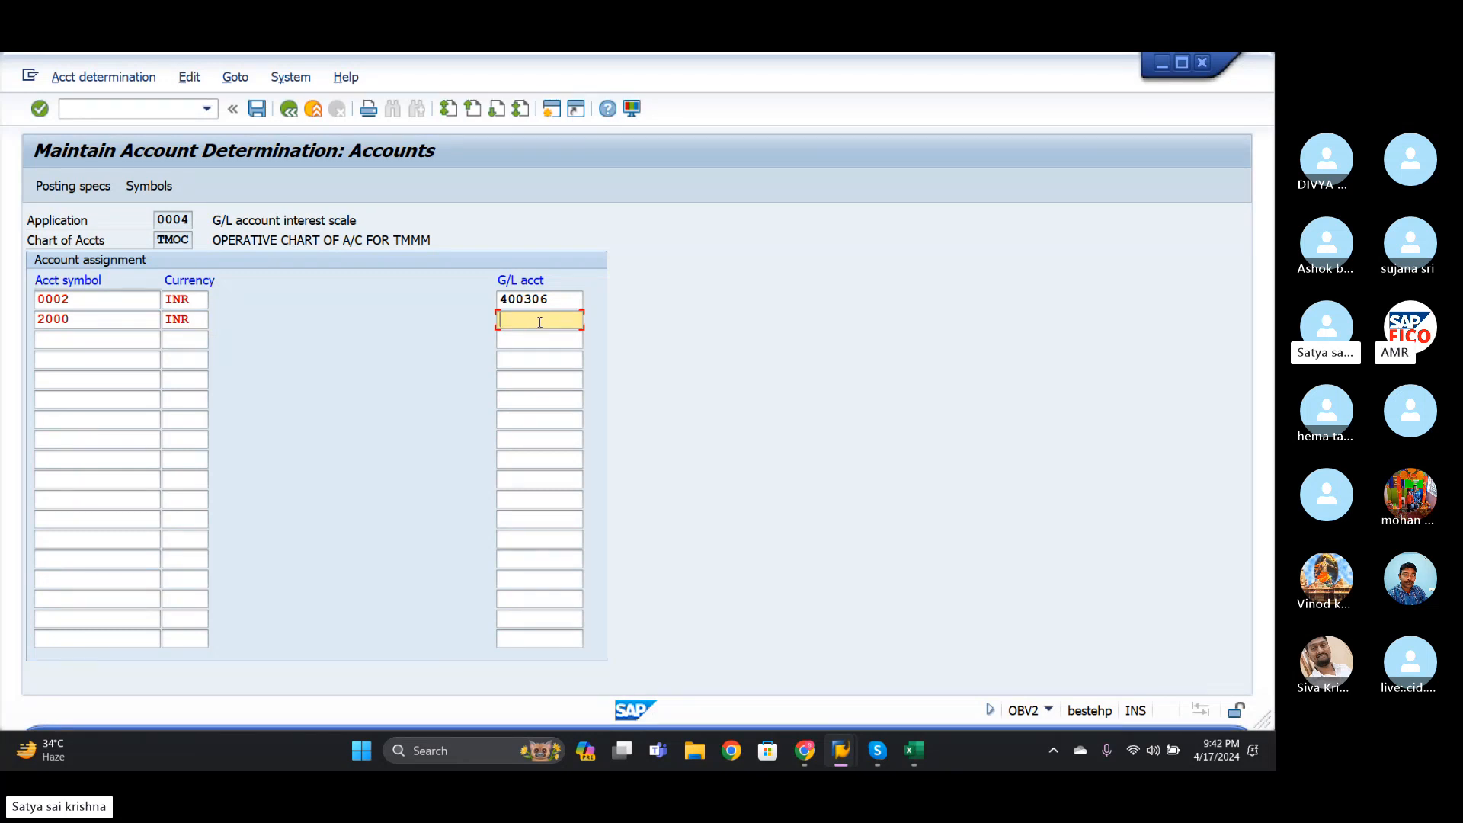
{"action": "key", "text": "BackSpace"}
{"action": "key", "text": "BackSpace"}
{"action": "type", "text": "++++++++++"}
{"action": "left_click", "coordinate": [189, 411]}
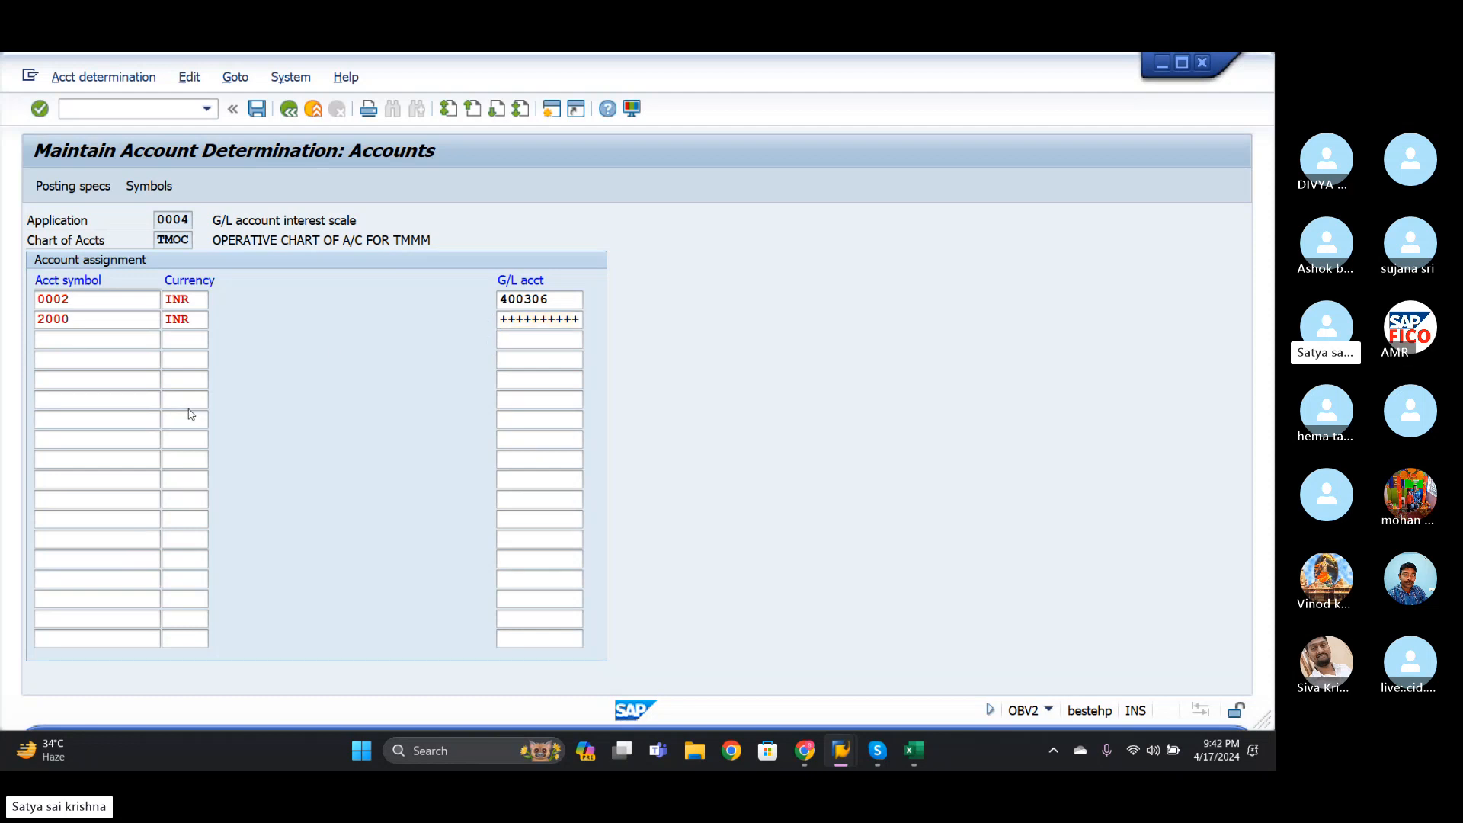
{"action": "key", "text": "Return"}
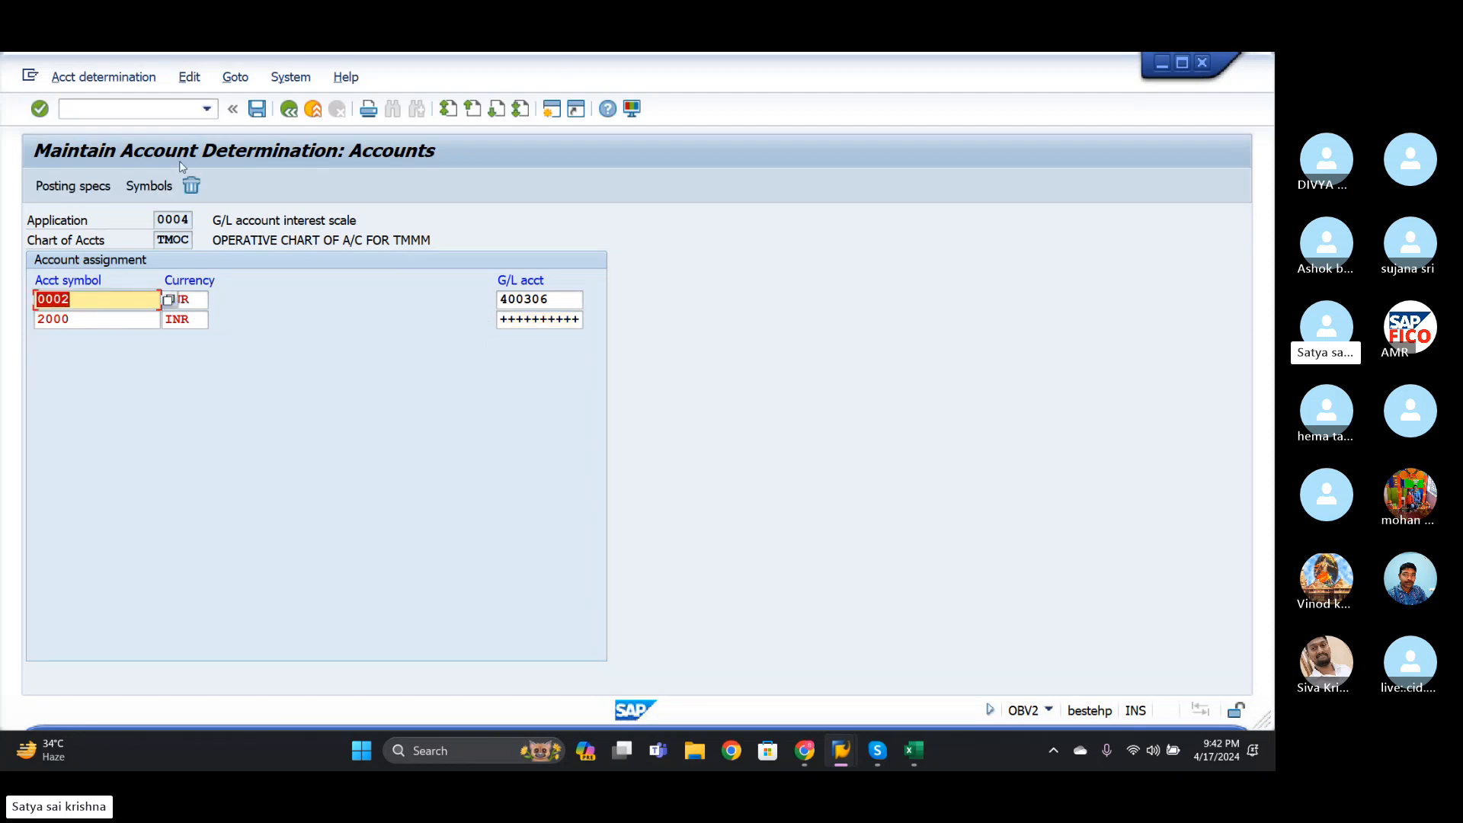
- Save the account determination under customizing request DPKK900444, and check the G/L posting entry in the Int T-codes workbook
{"action": "left_click", "coordinate": [257, 110]}
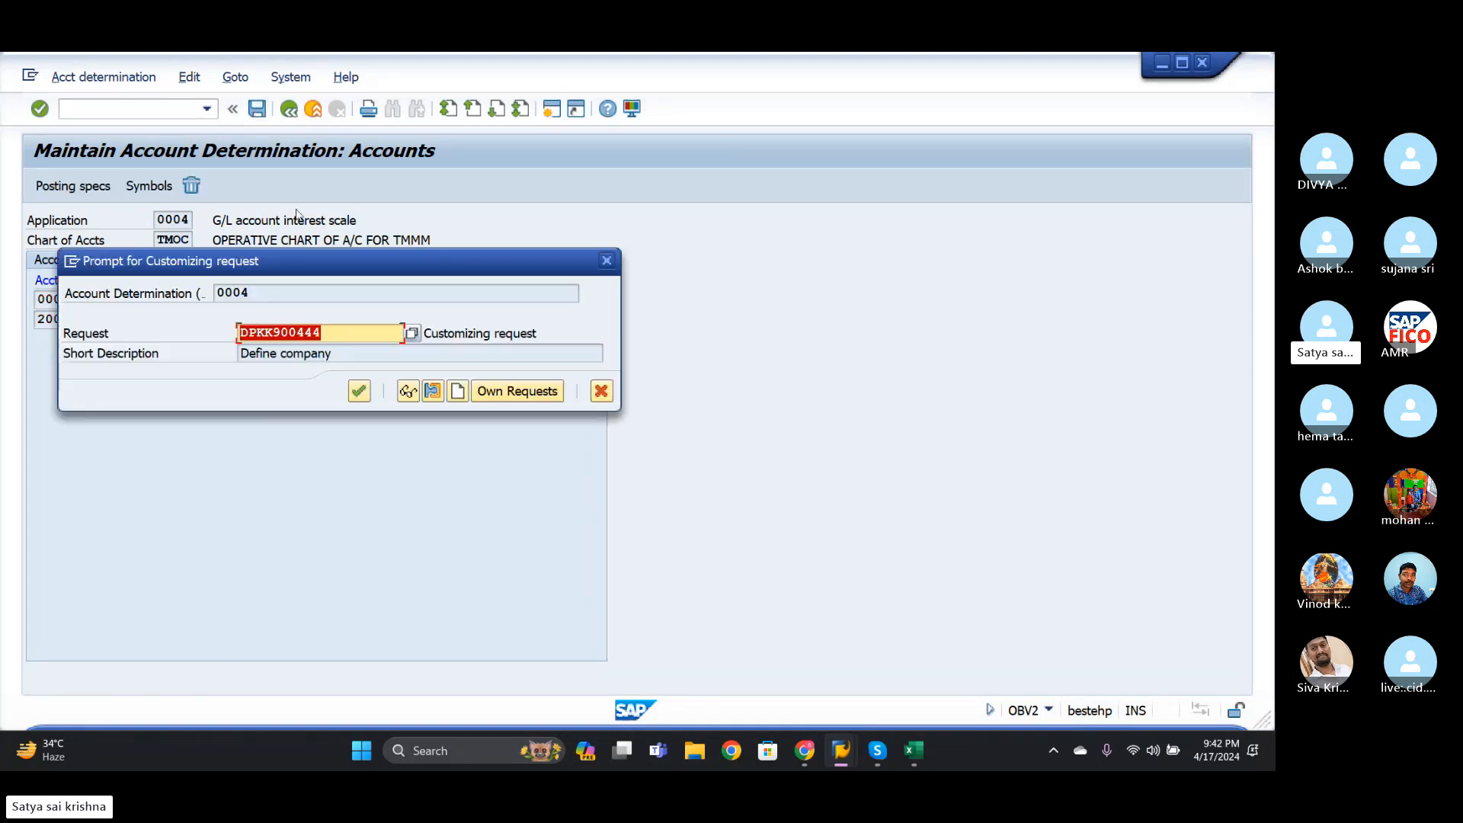
{"action": "left_click", "coordinate": [360, 392]}
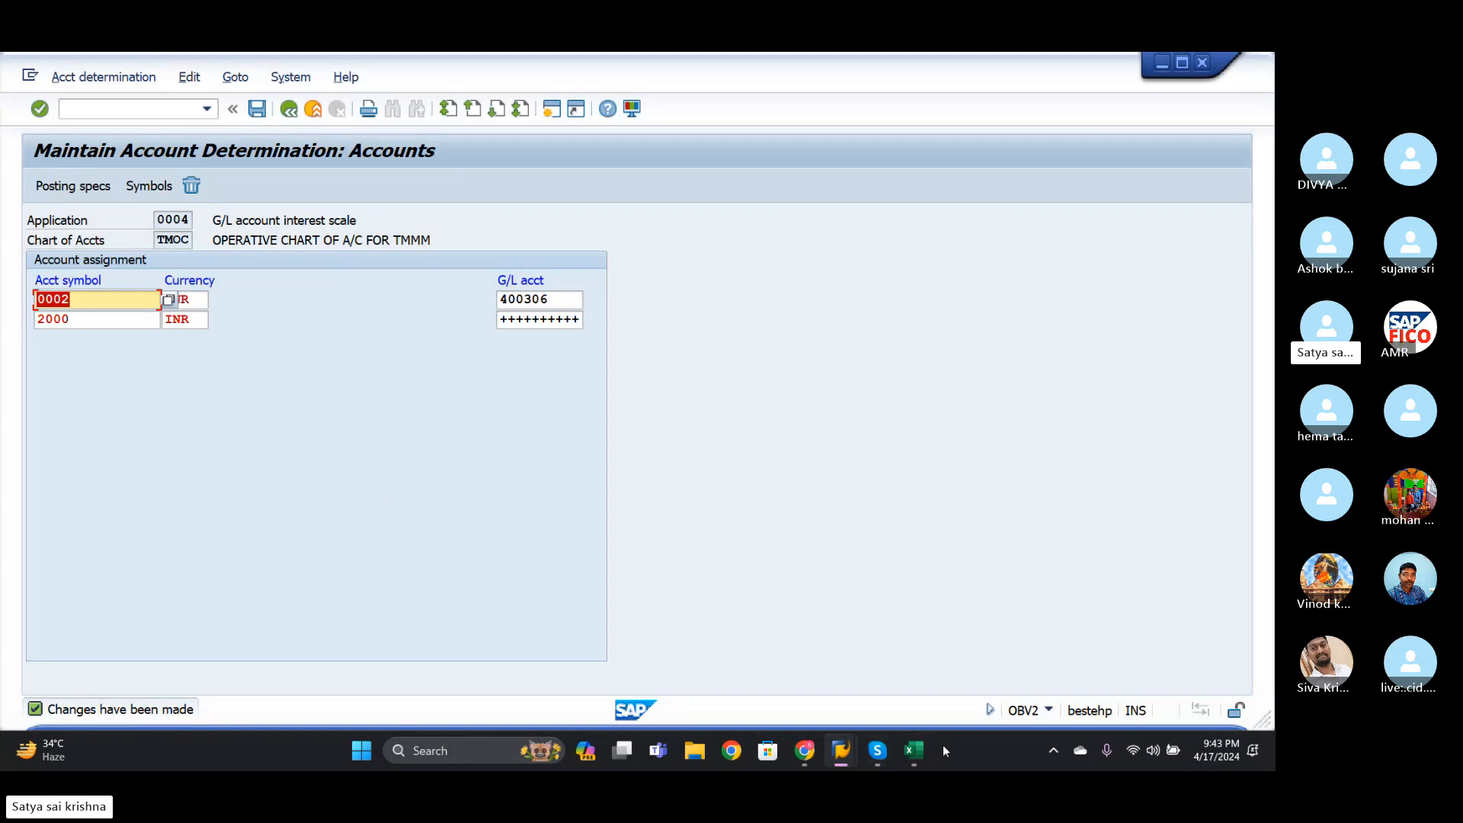
{"action": "left_click", "coordinate": [914, 753]}
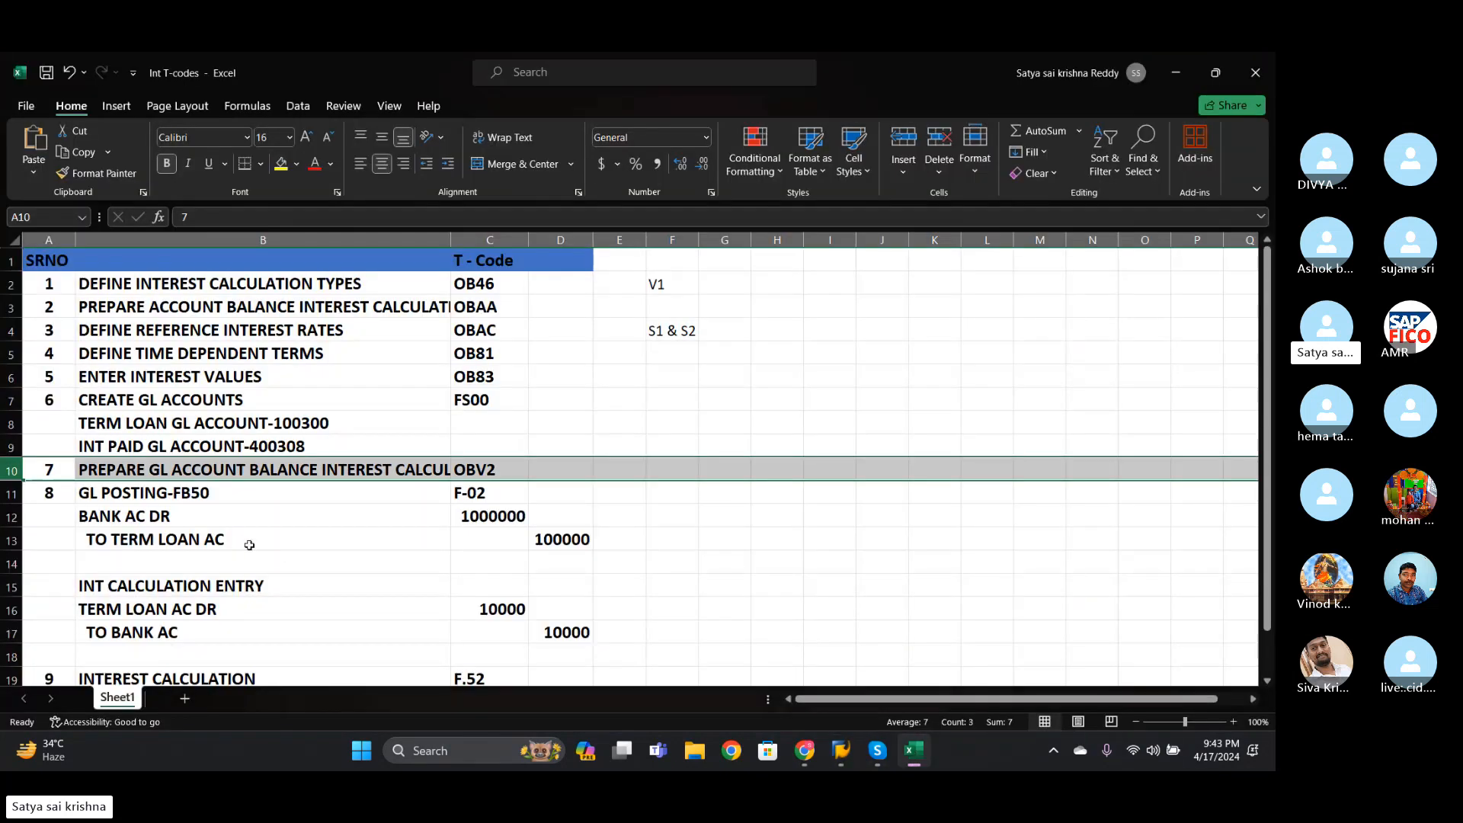
{"action": "scroll", "coordinate": [202, 537], "scroll_direction": "down", "scroll_amount": 1}
{"action": "left_click", "coordinate": [12, 424]}
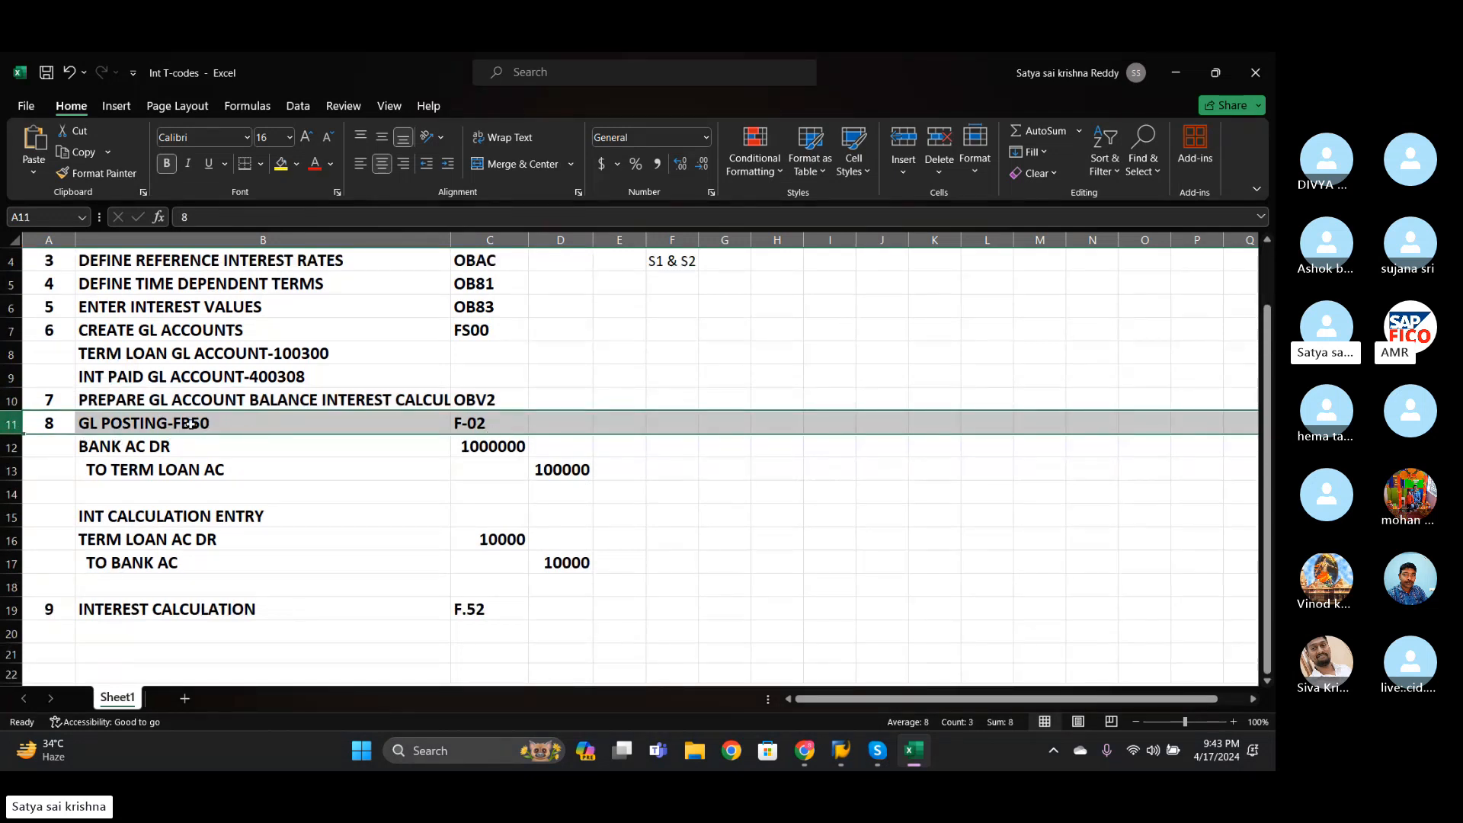
{"action": "left_click_drag", "start_coordinate": [139, 424], "coordinate": [588, 487]}
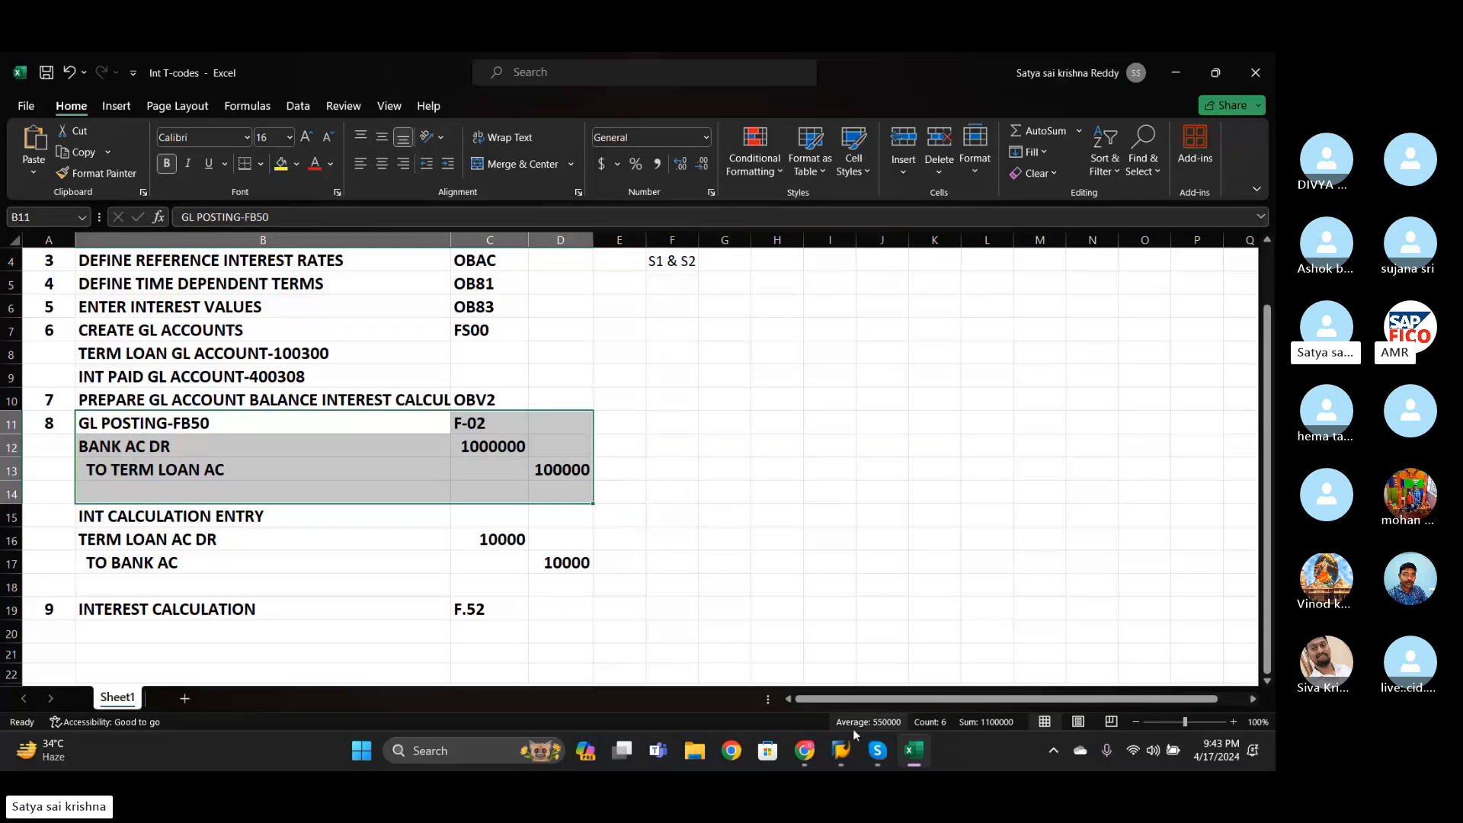
- Return to the SAP account determination session and start transaction F-02 for a G/L account posting
{"action": "mouse_move", "coordinate": [844, 752]}
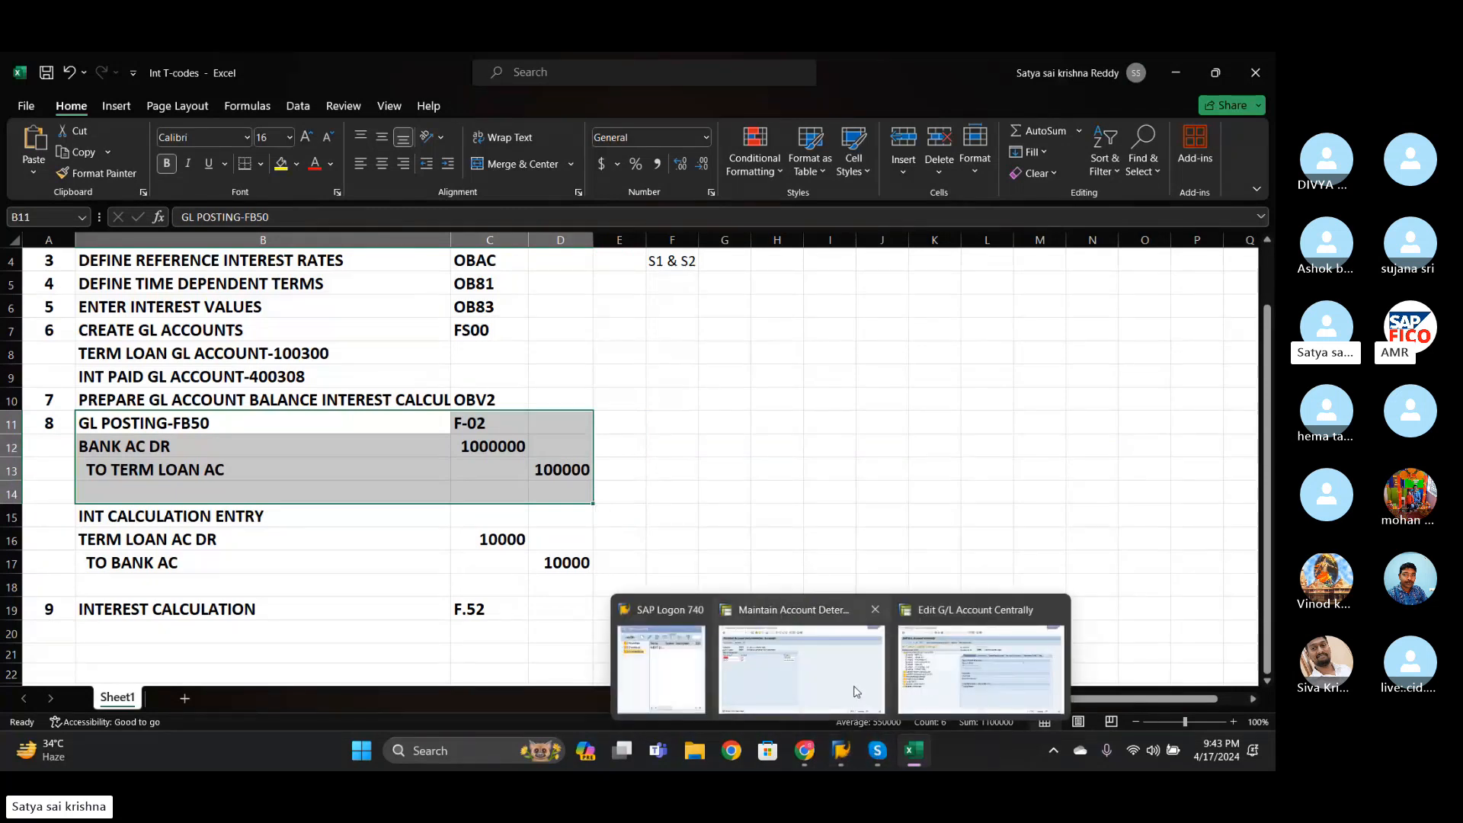
{"action": "left_click", "coordinate": [856, 692]}
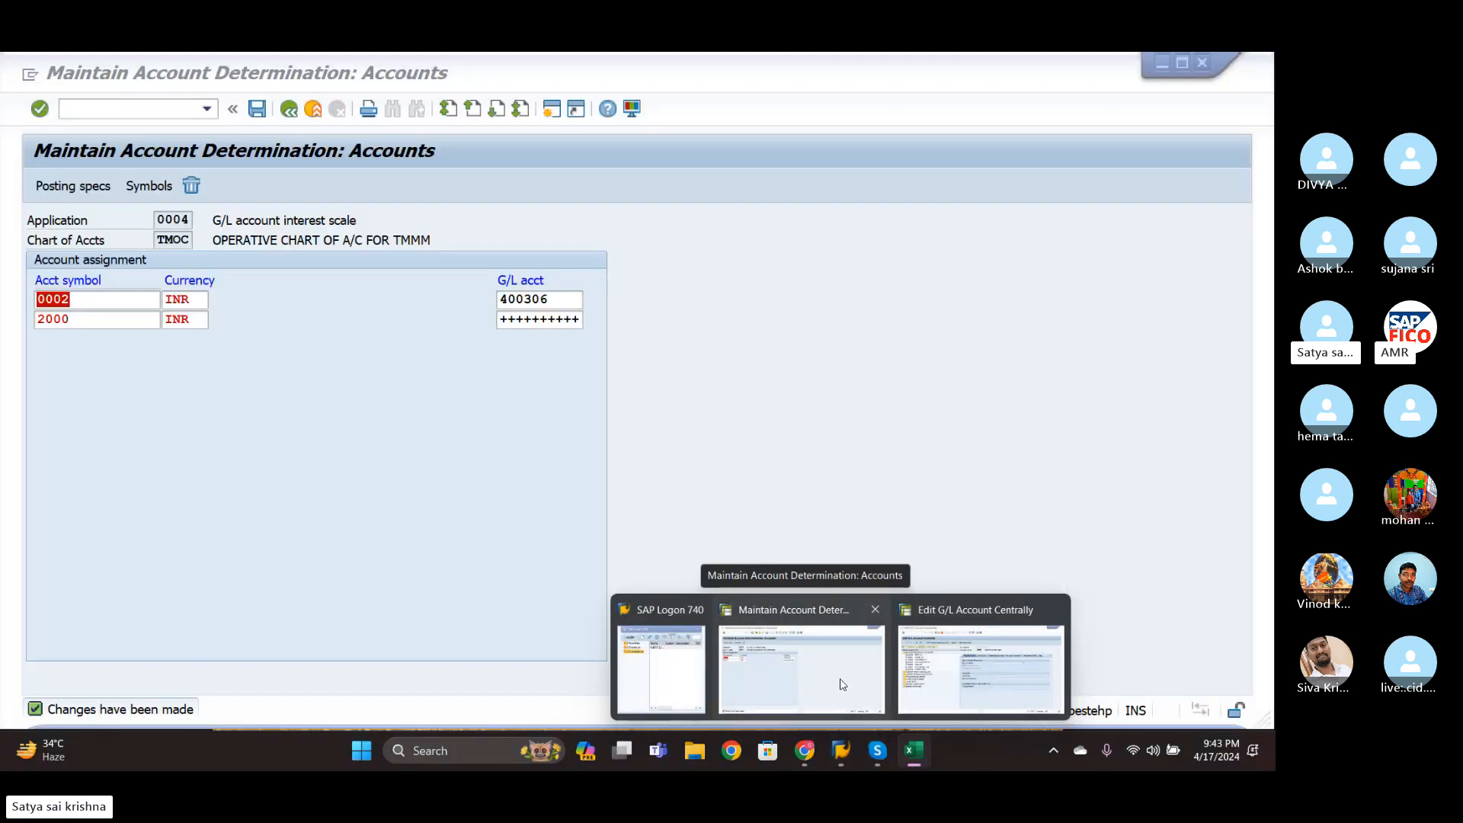
{"action": "left_click", "coordinate": [138, 109]}
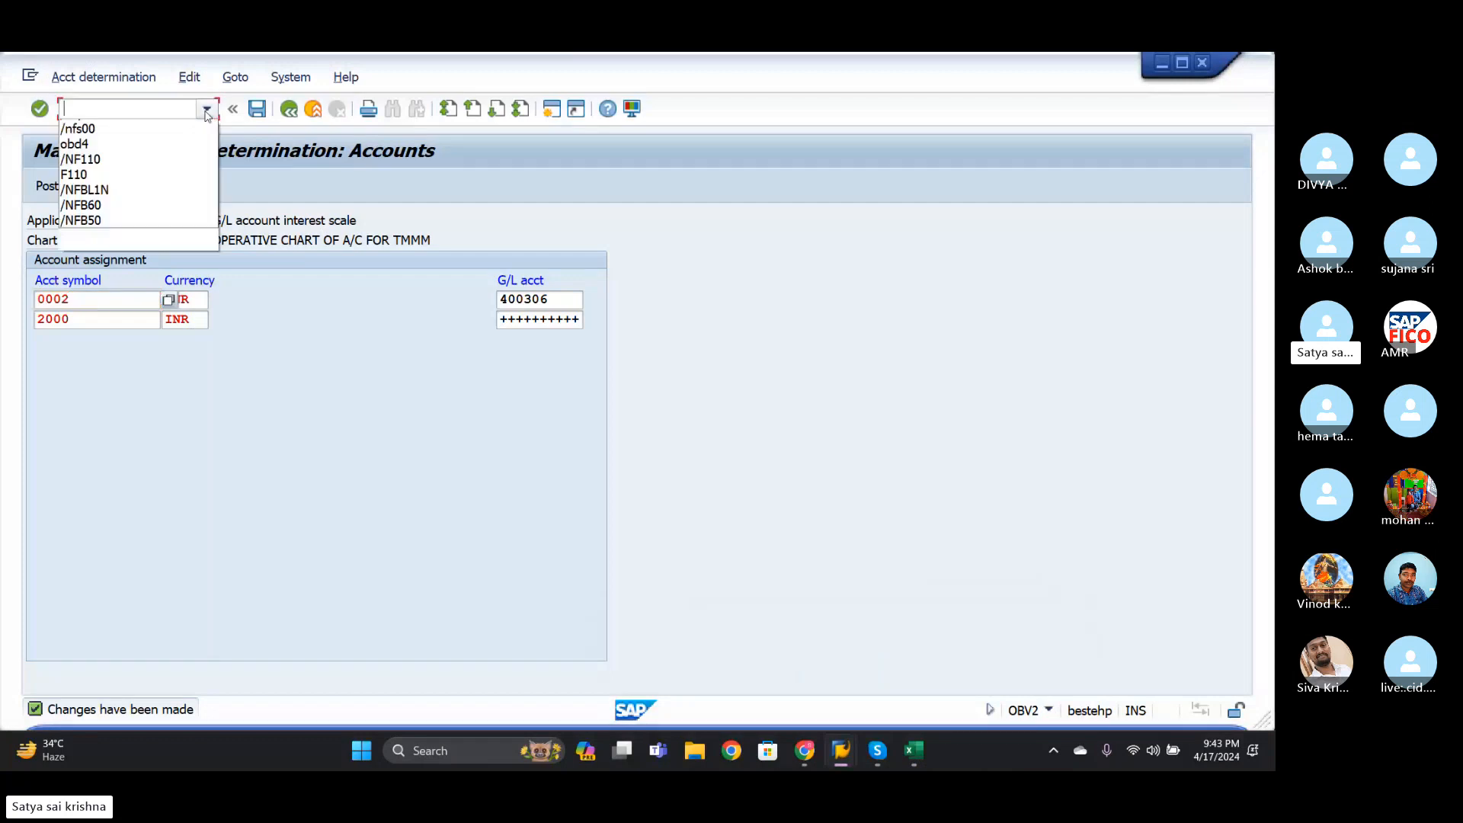
{"action": "left_click", "coordinate": [124, 103]}
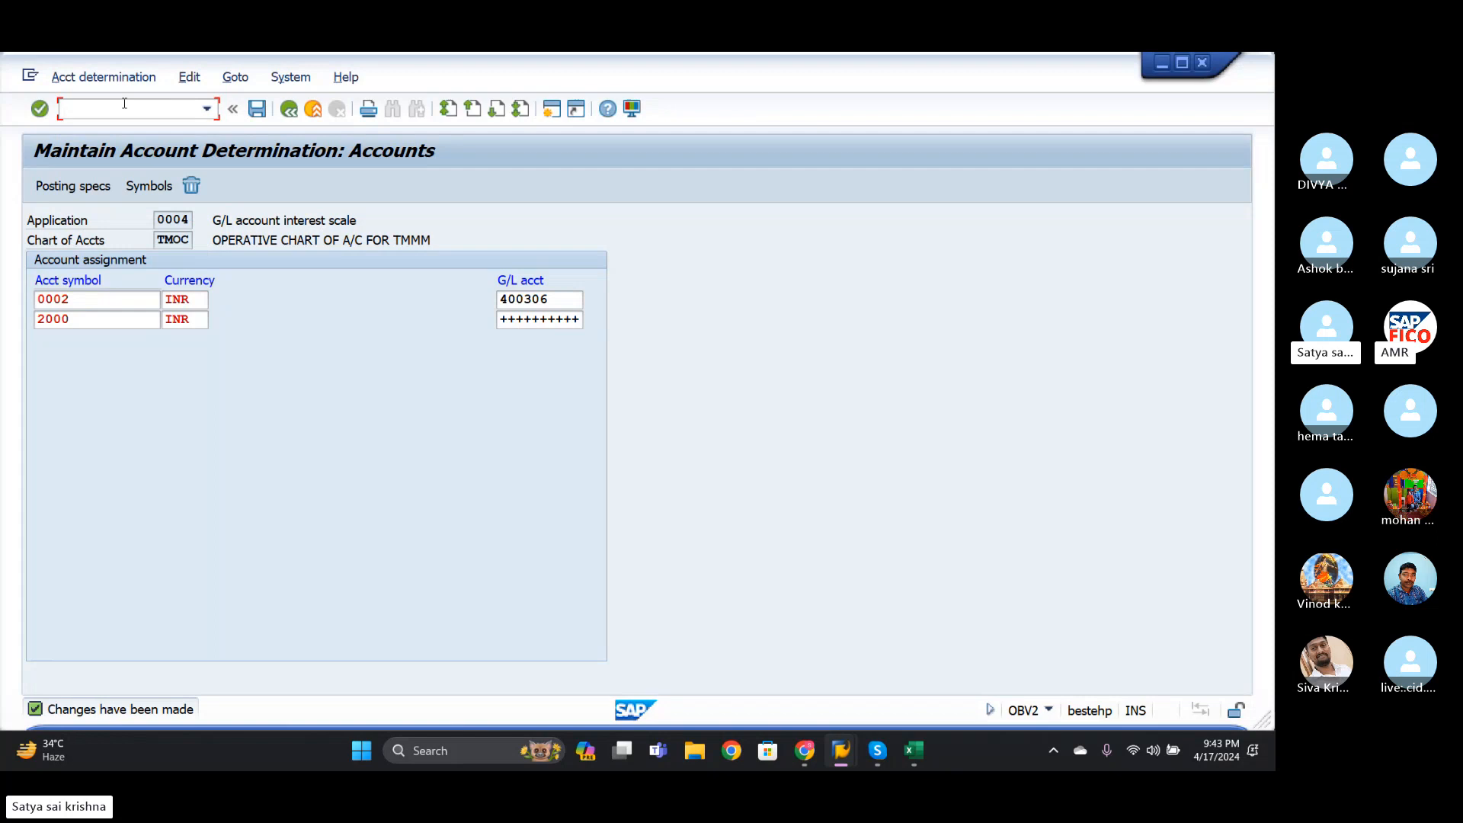
{"action": "type", "text": "/"}
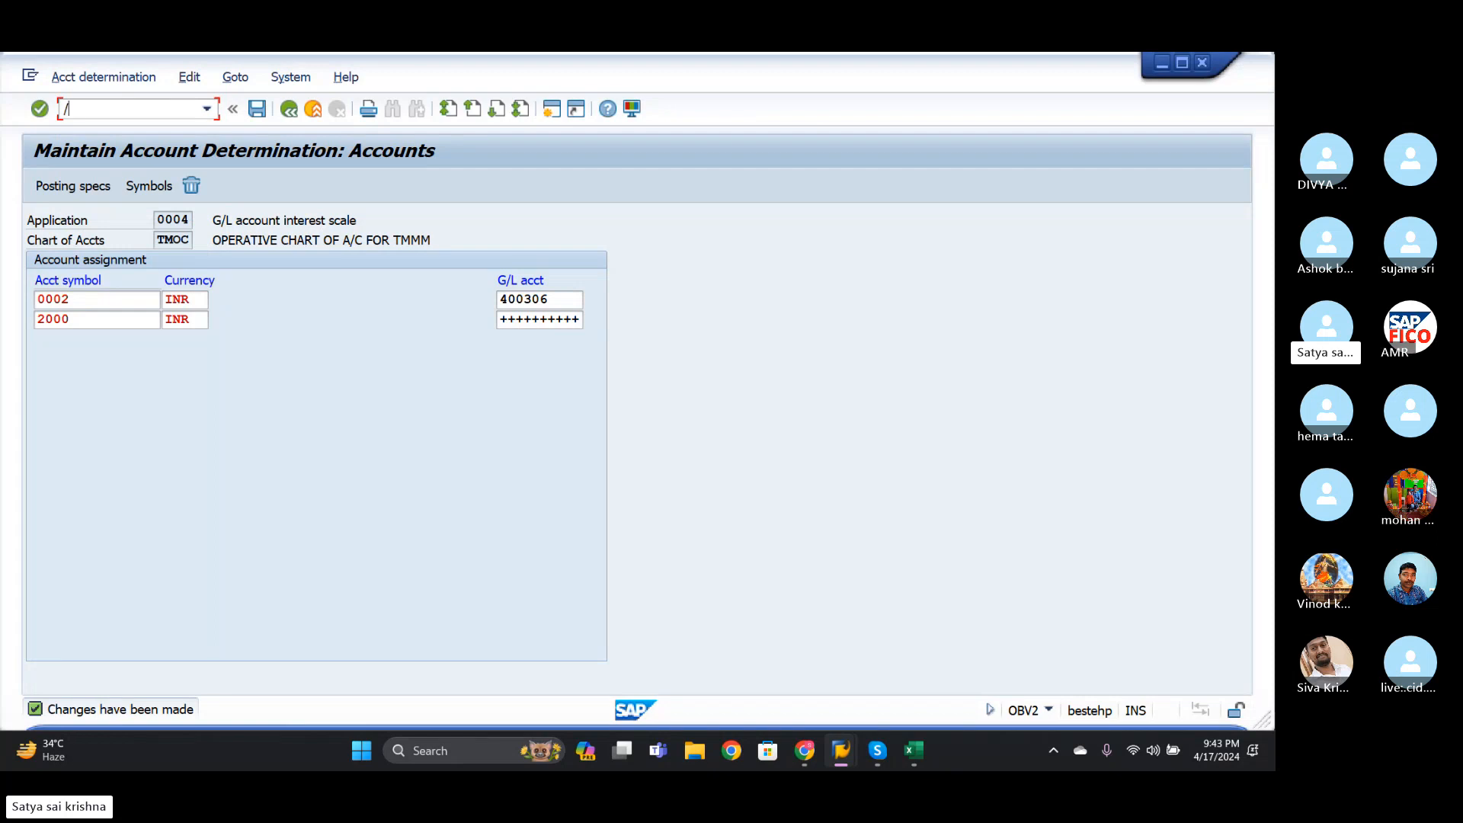
{"action": "type", "text": "NF-02"}
{"action": "key", "text": "Return"}
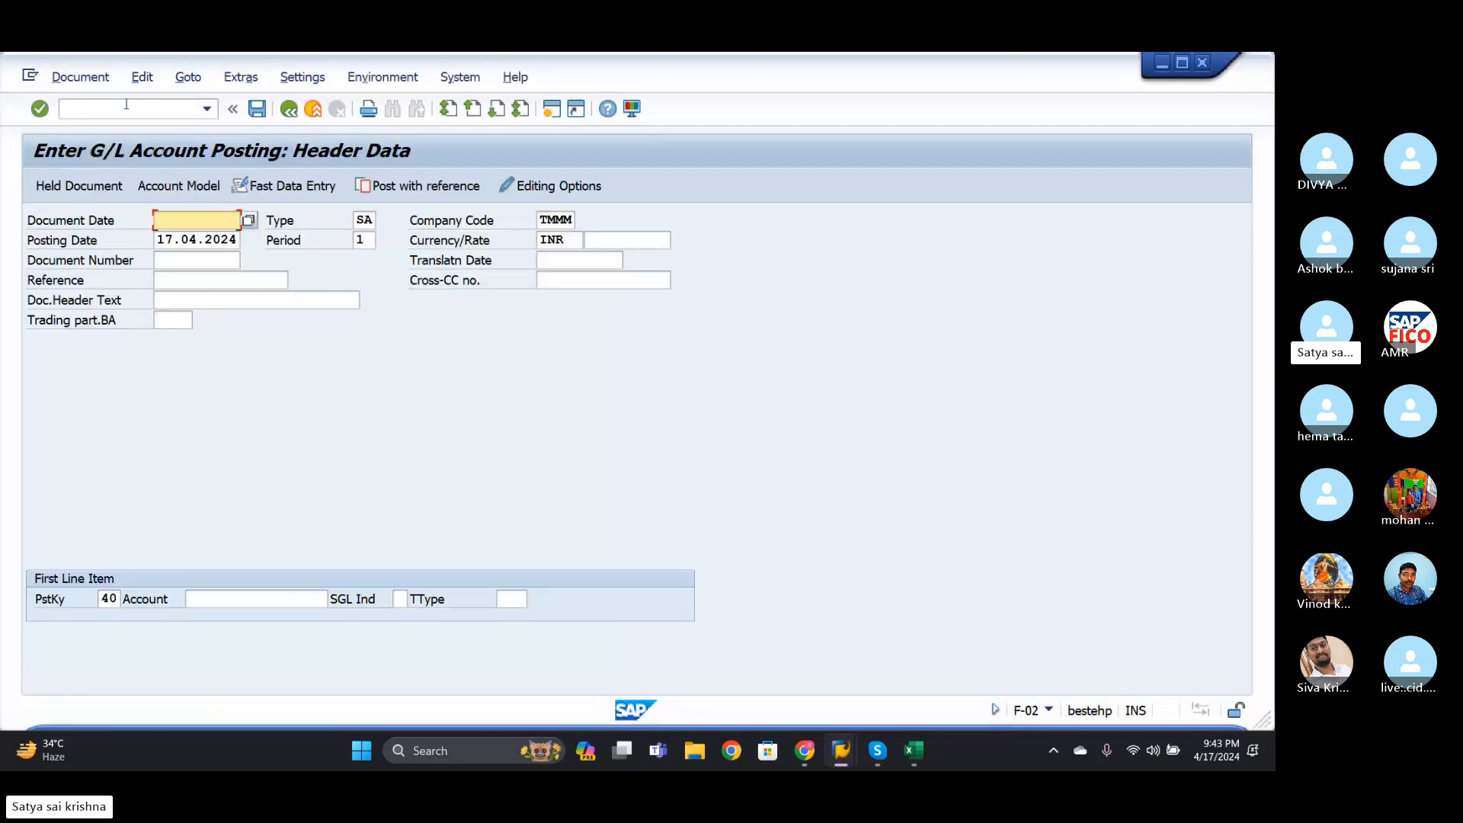
- Set the posting's document date to 17.04.2024 from the calendar
{"action": "left_click", "coordinate": [250, 221]}
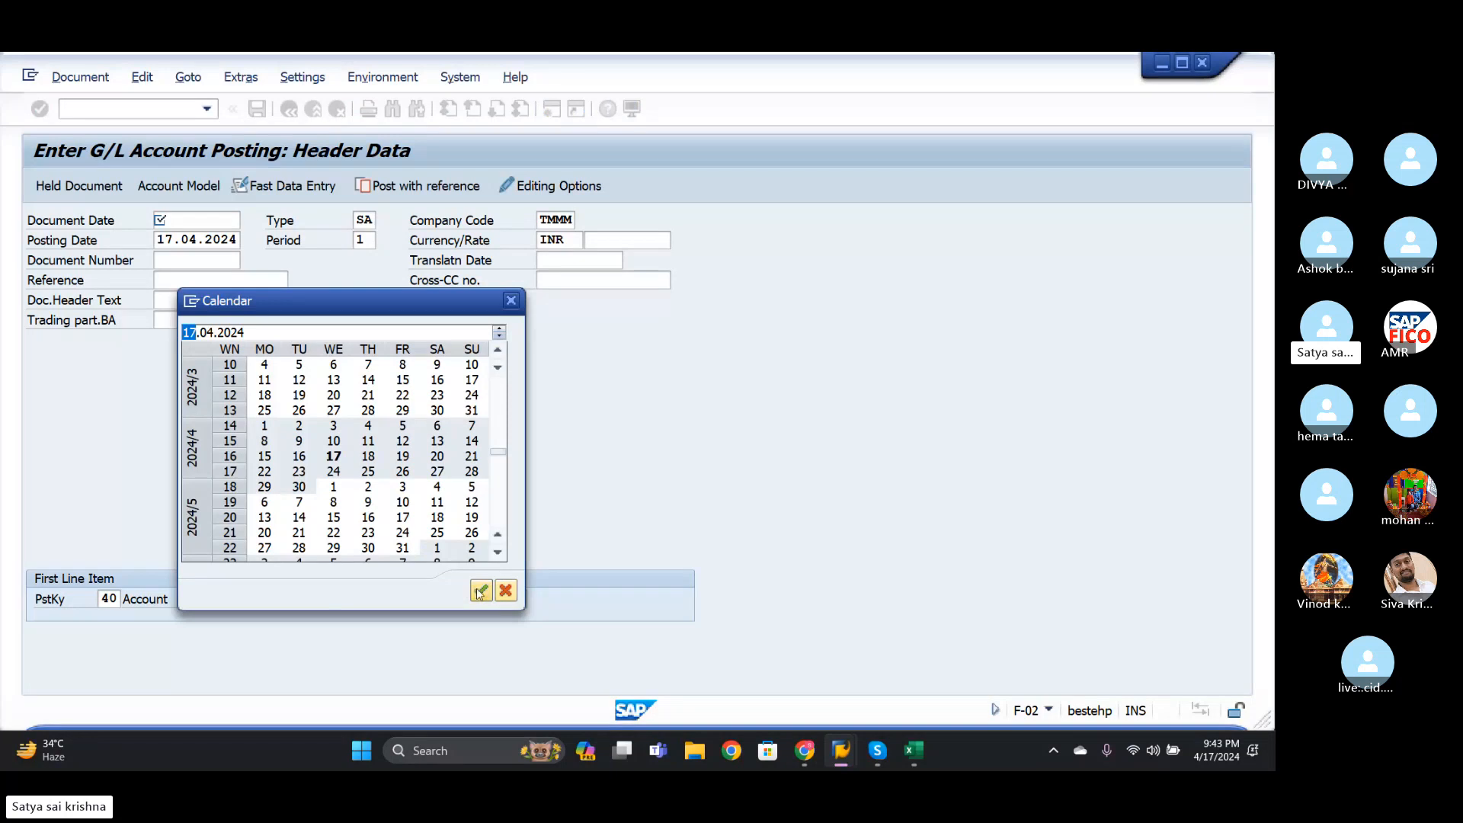
{"action": "left_click", "coordinate": [480, 591]}
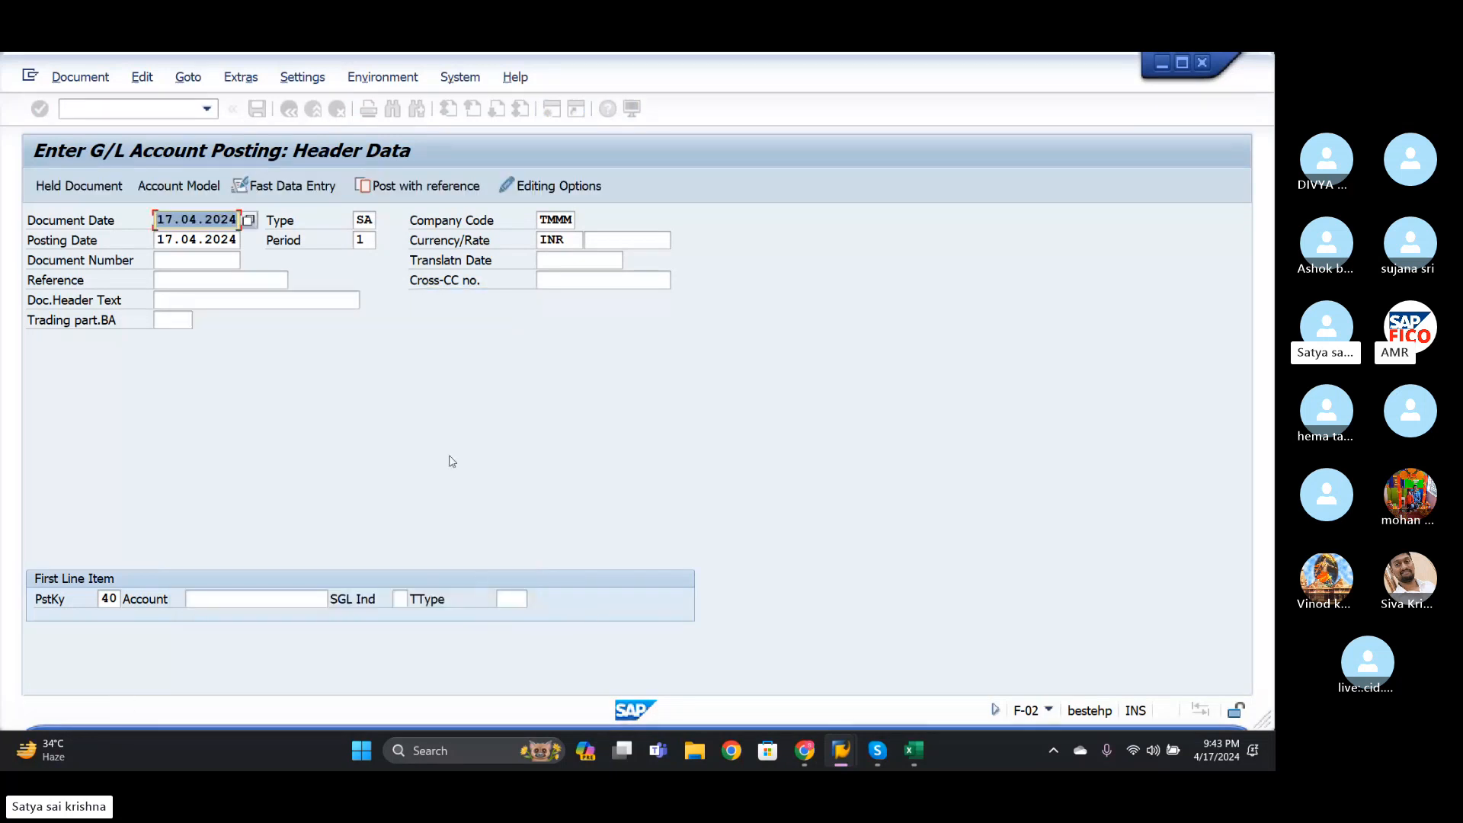
{"action": "left_click", "coordinate": [222, 260]}
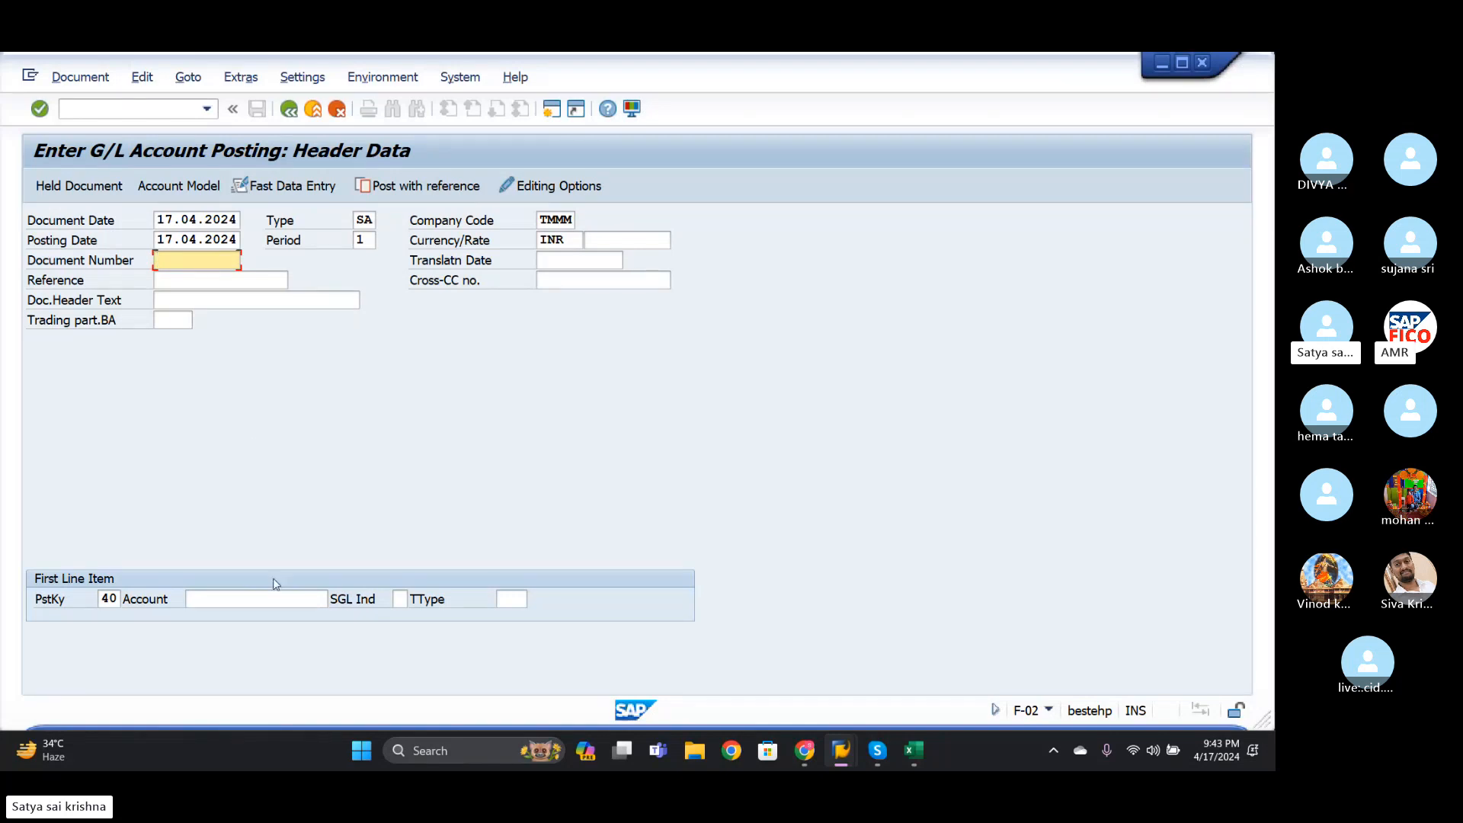
- Pick BANK A/C 200100 from the TMMM account list for the first line item with posting key 40, and try to continue
{"action": "left_click", "coordinate": [263, 599]}
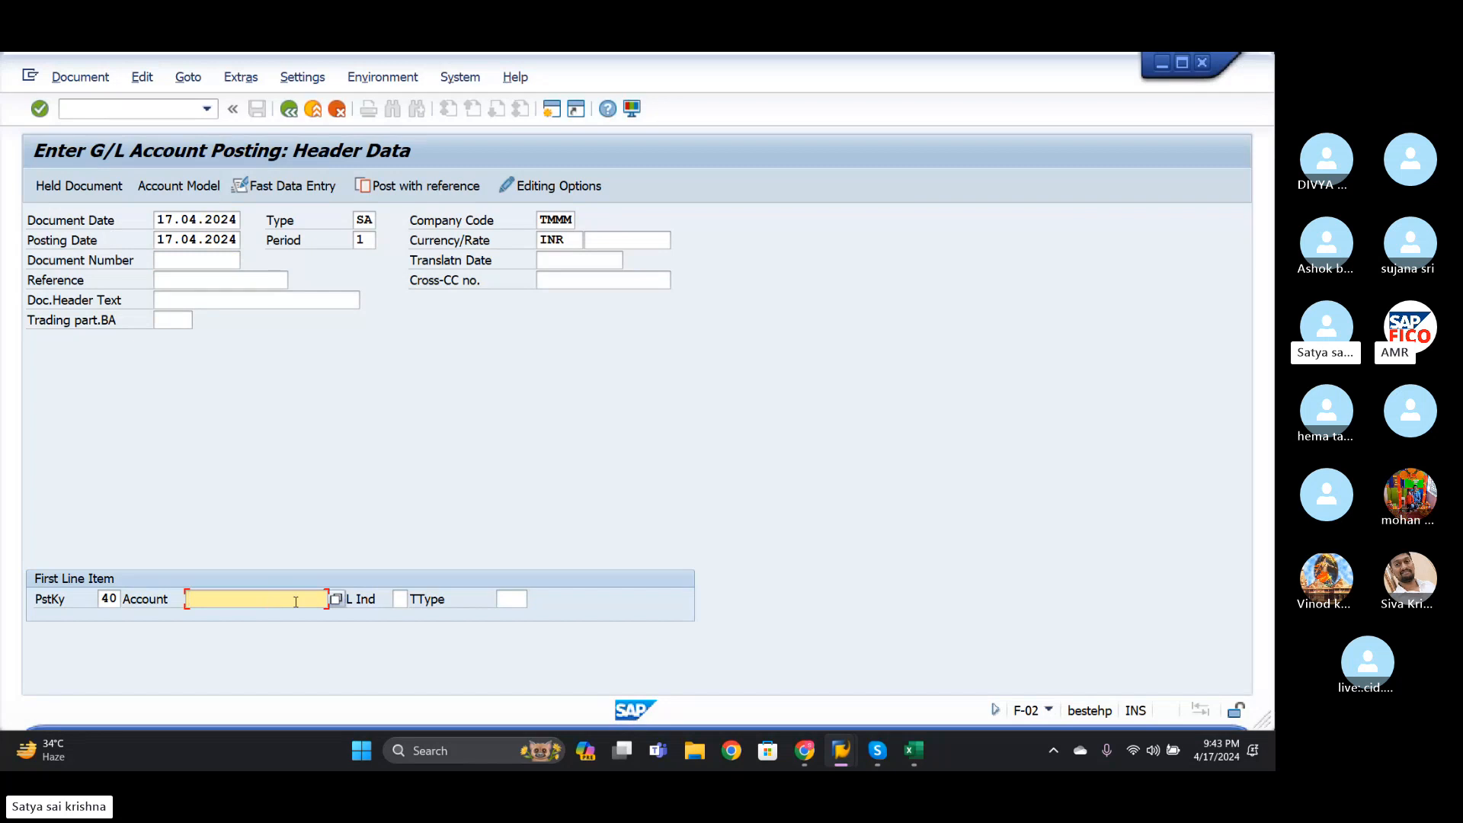
{"action": "key", "text": "F4"}
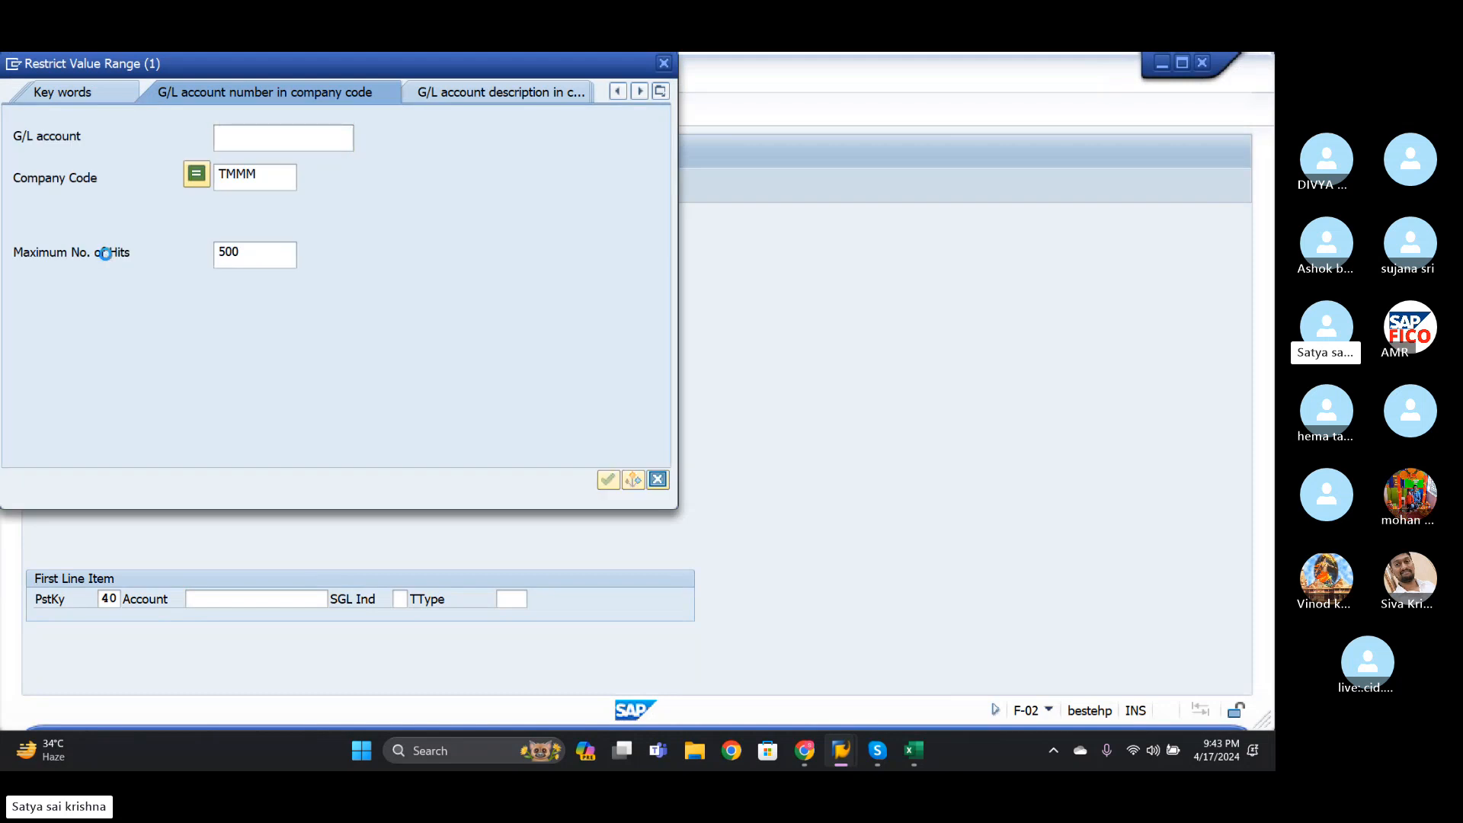
{"action": "key", "text": "Return"}
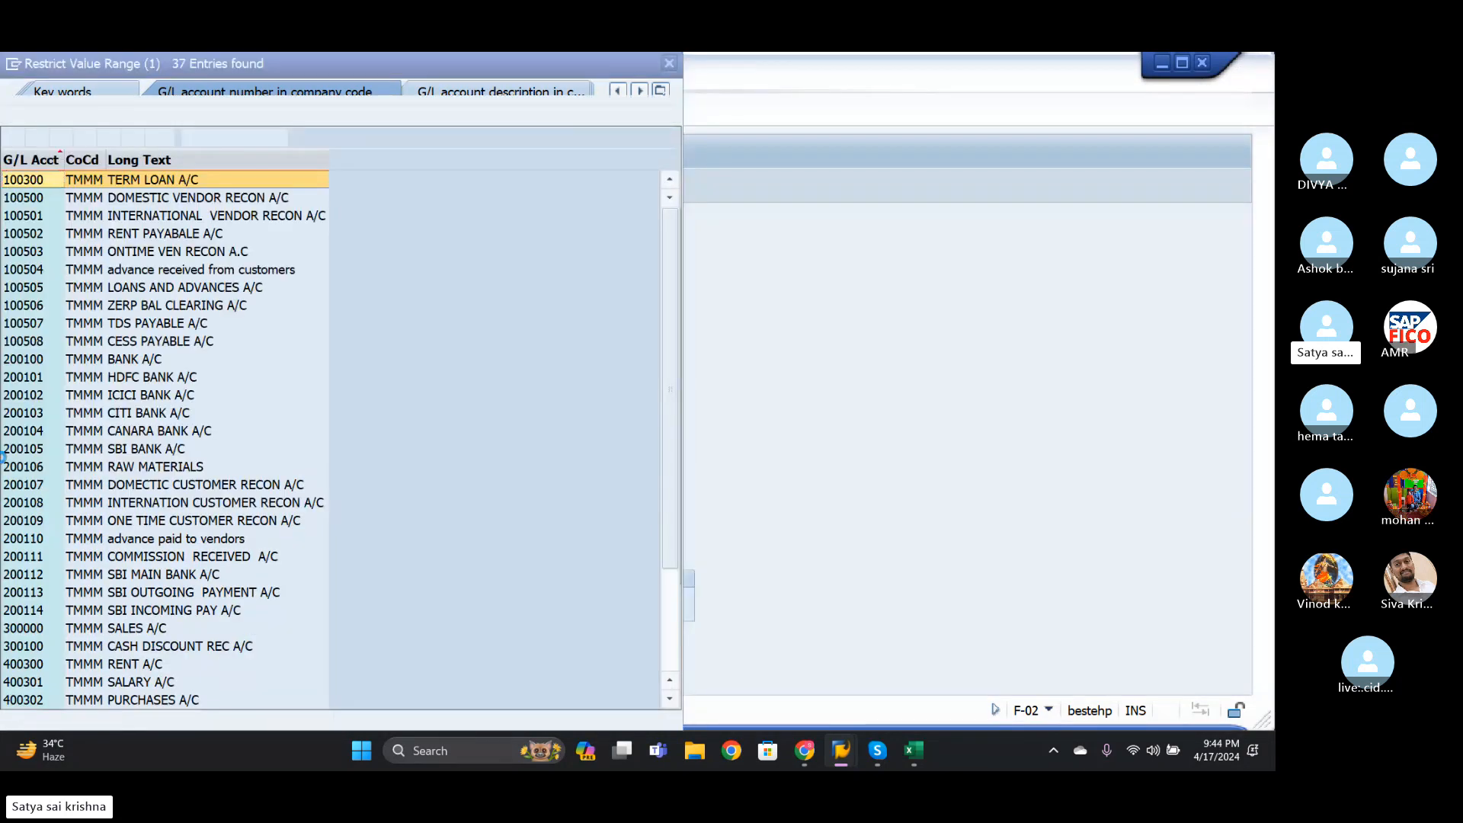
{"action": "left_click", "coordinate": [18, 363]}
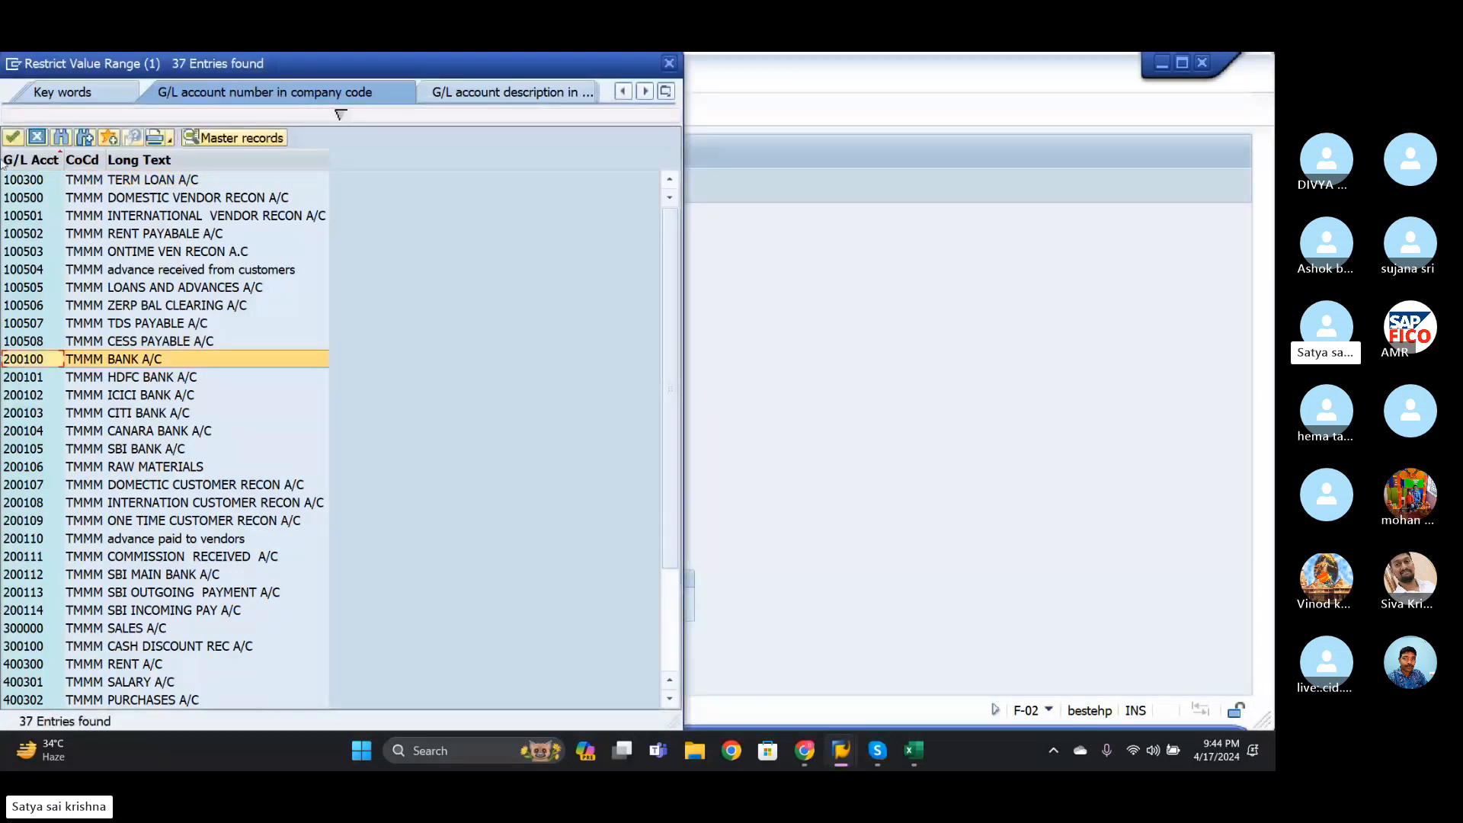
{"action": "left_click", "coordinate": [14, 138]}
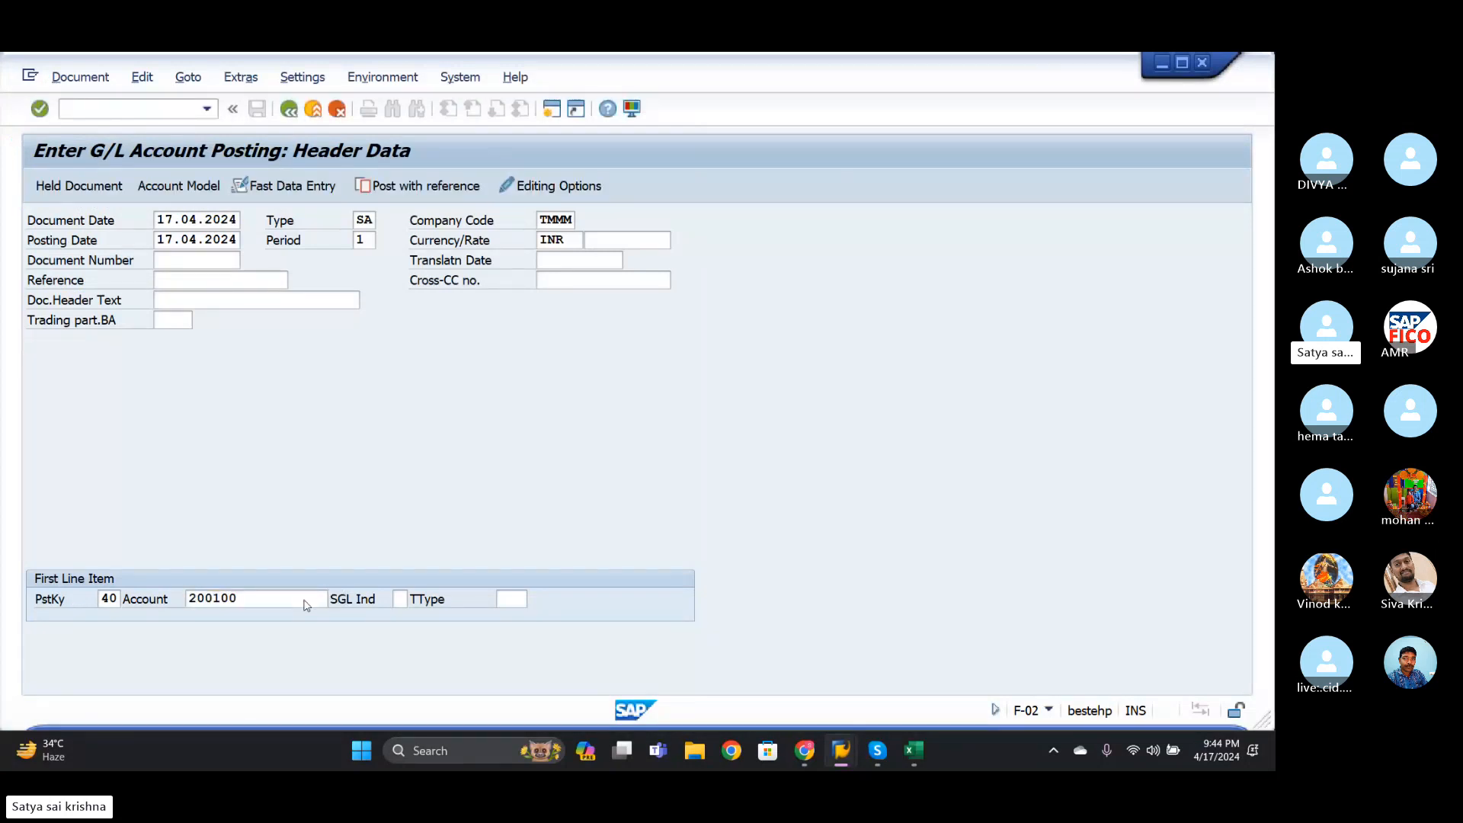
{"action": "key", "text": "Return"}
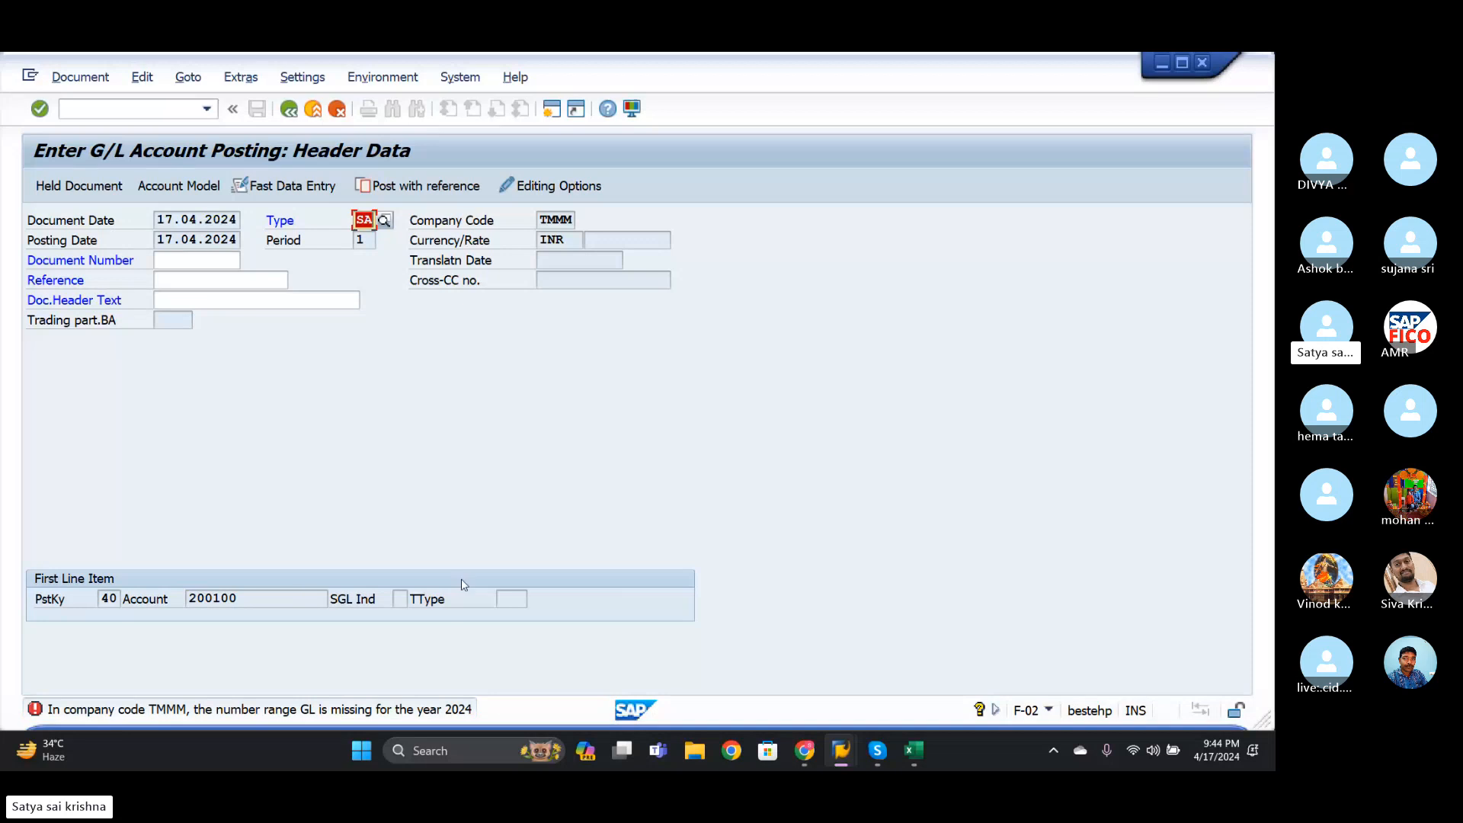
{"action": "left_click", "coordinate": [366, 220]}
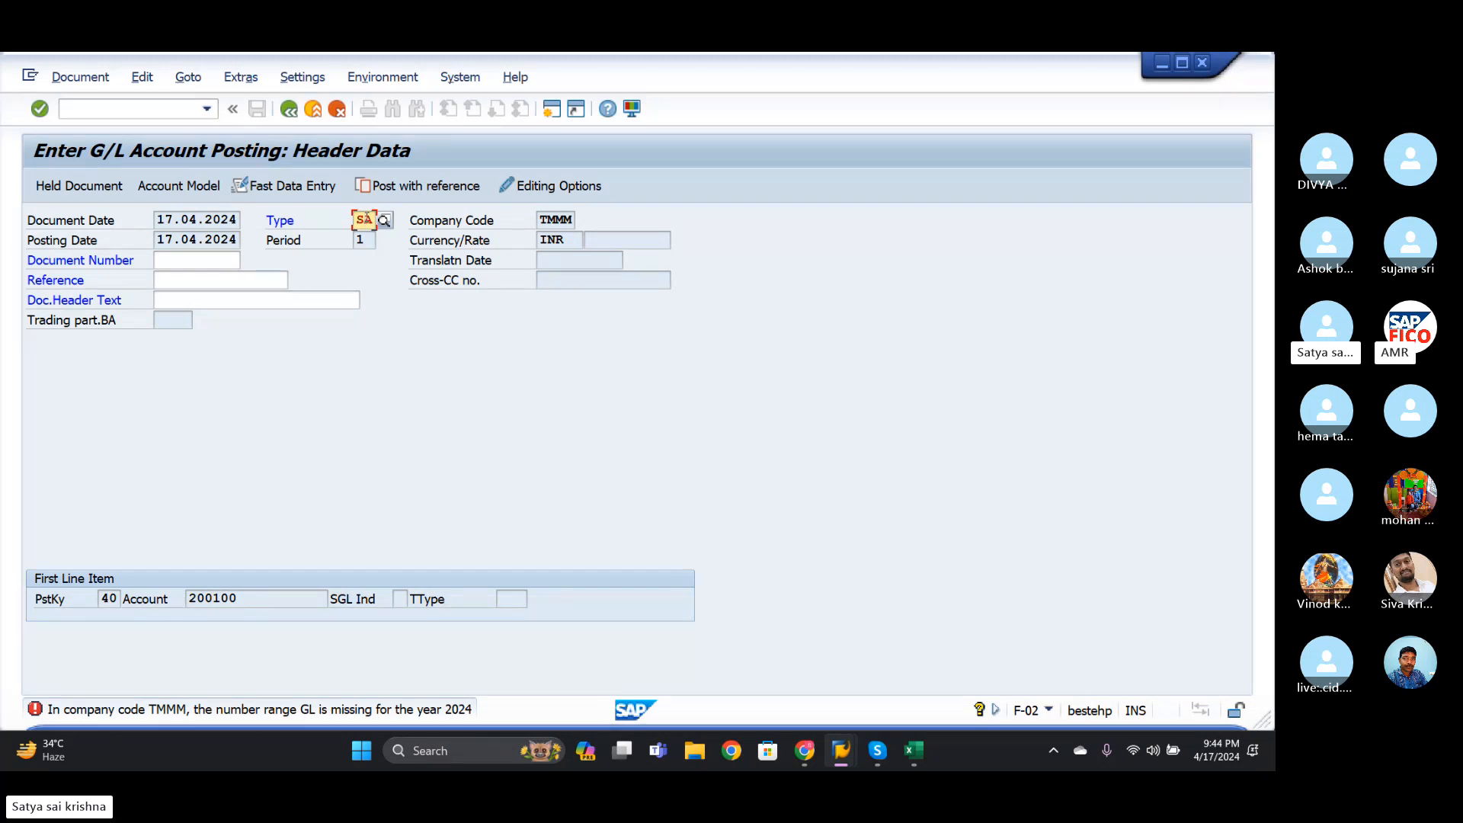
{"action": "left_click", "coordinate": [38, 709]}
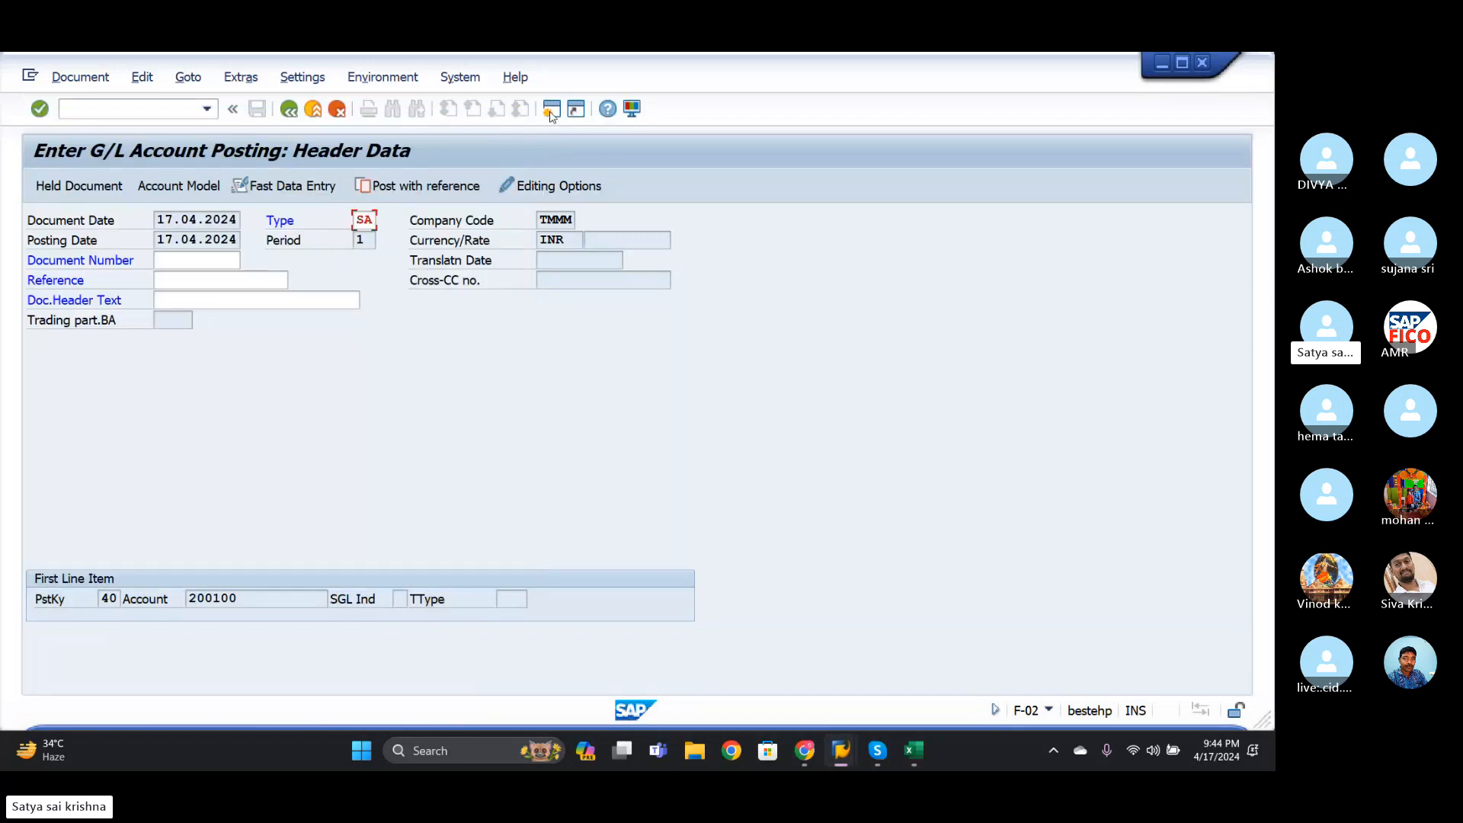
- Start OBA7 in a new session, find document type SA and open its details
{"action": "left_click", "coordinate": [552, 108]}
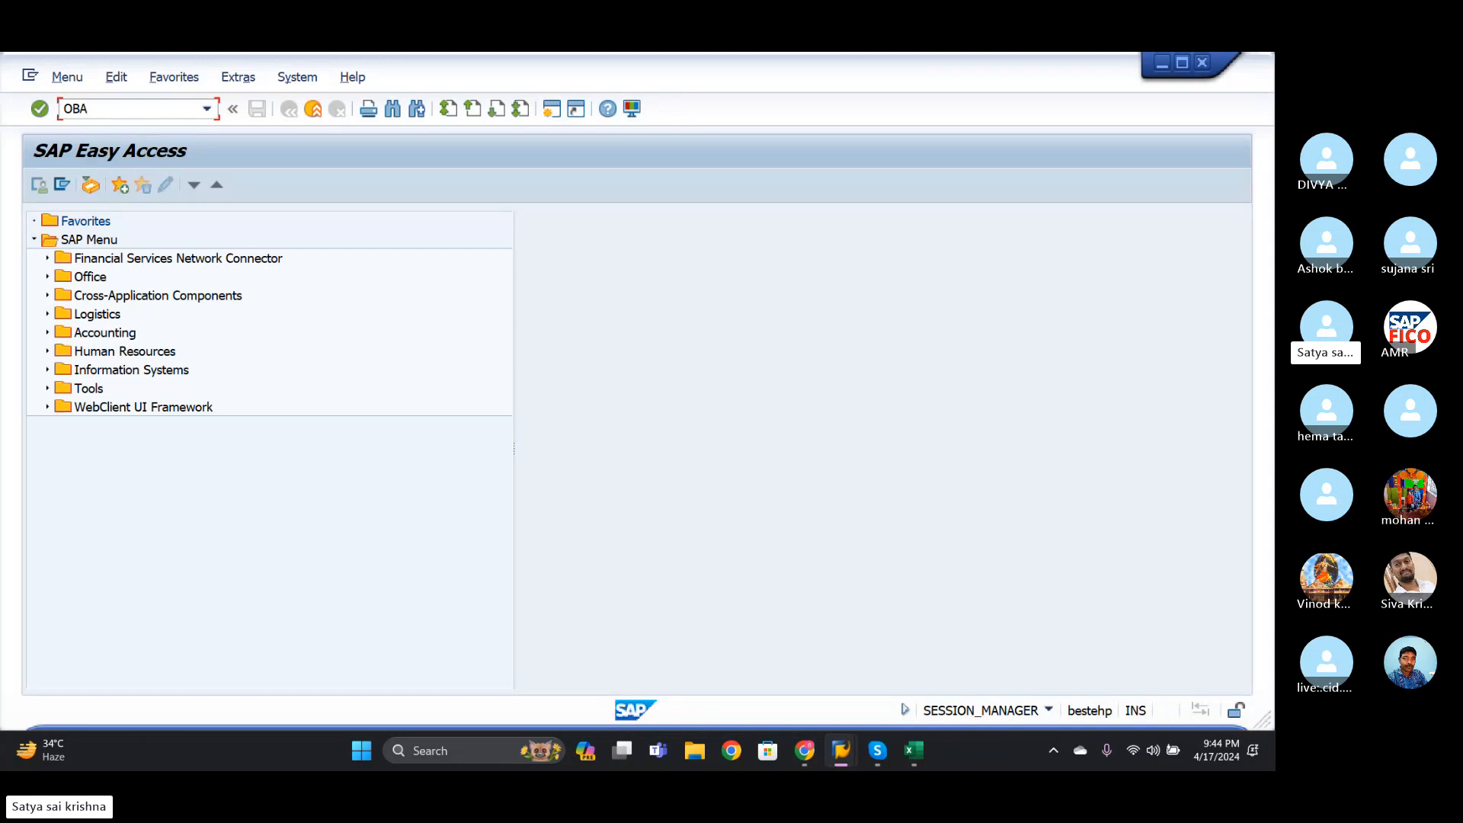
{"action": "key", "text": "Return"}
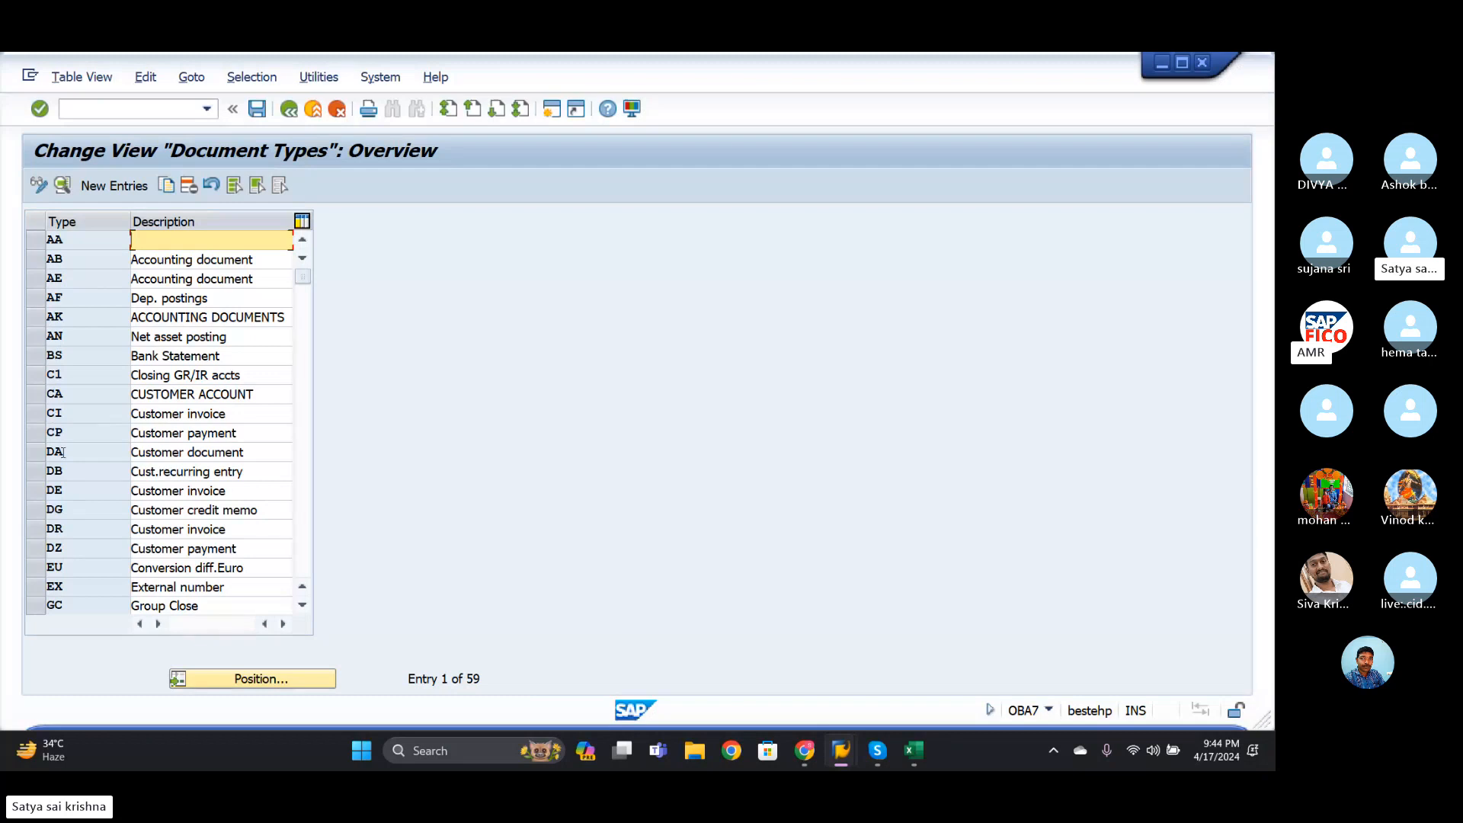
{"action": "left_click", "coordinate": [221, 678]}
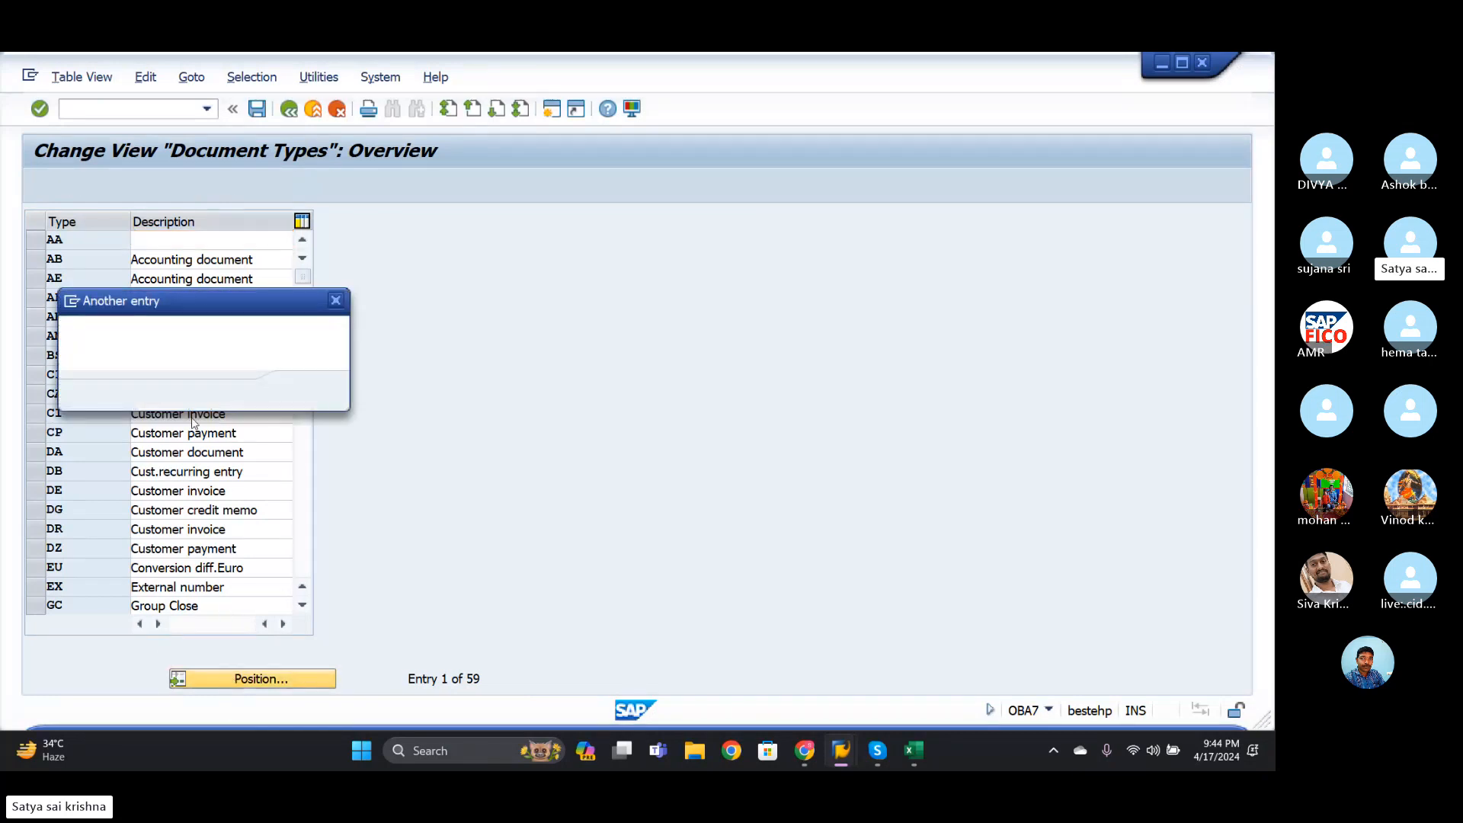
{"action": "type", "text": "SA"}
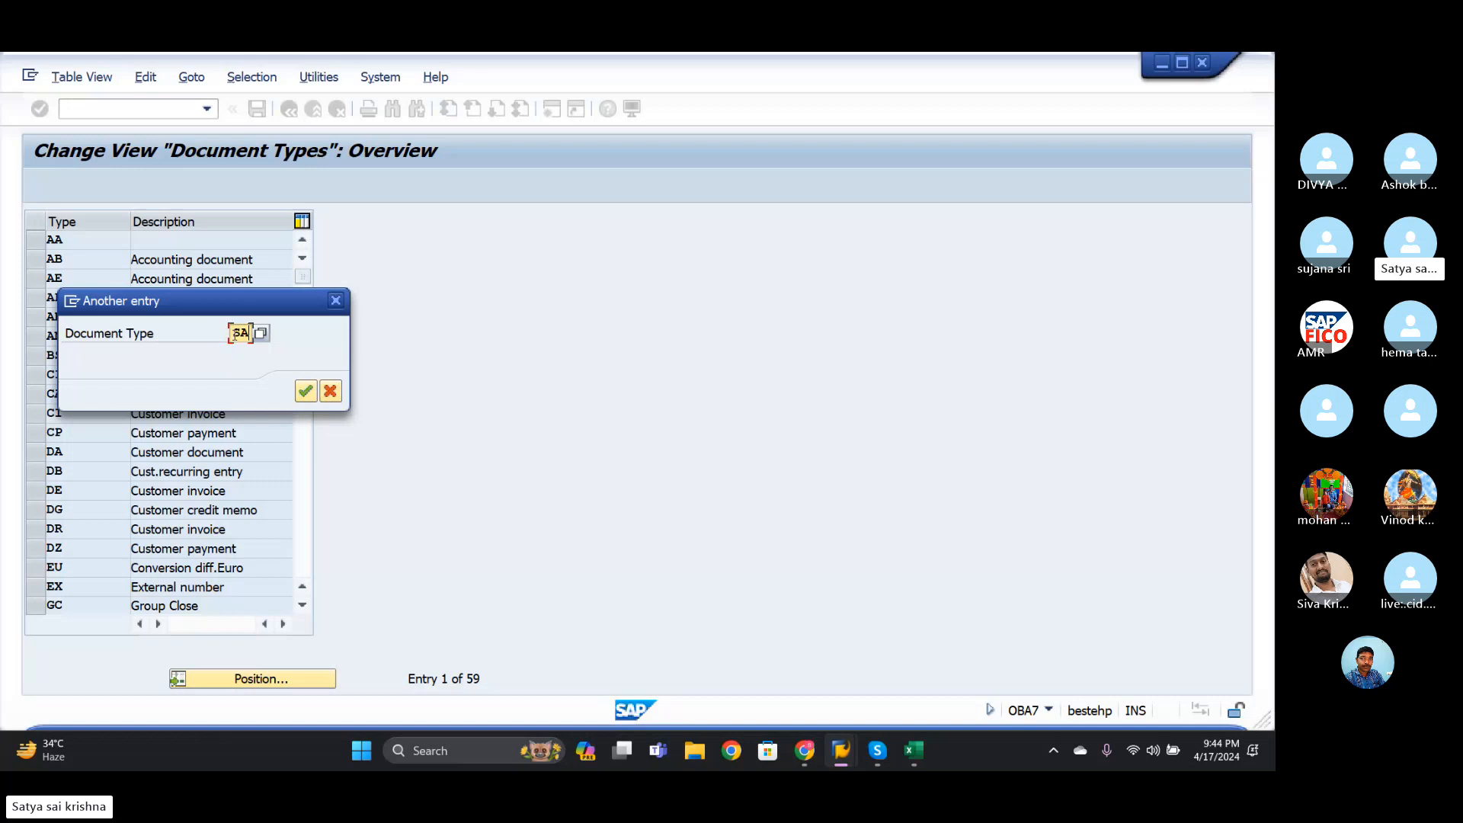
{"action": "key", "text": "Return"}
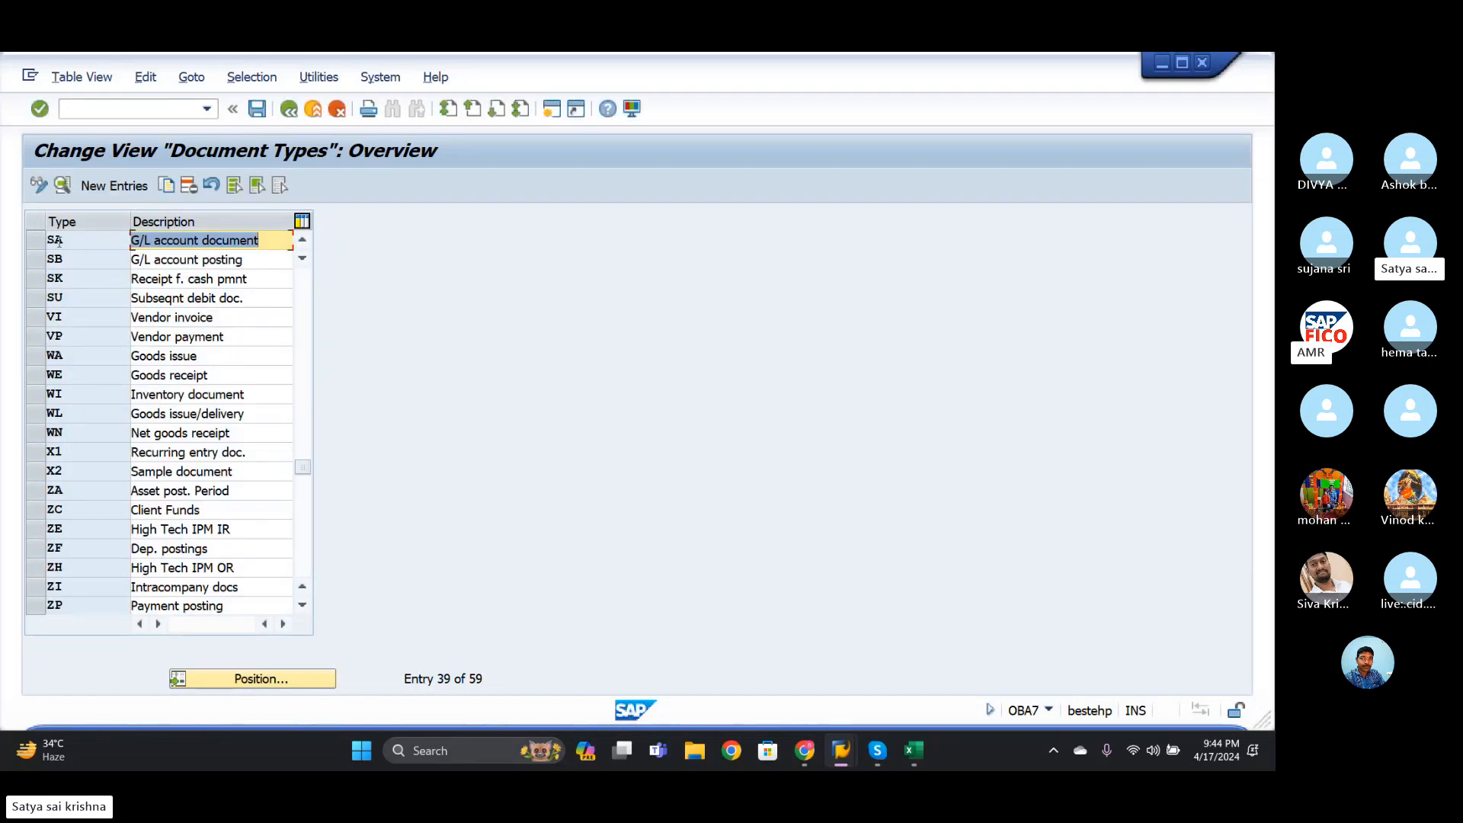
{"action": "double_click", "coordinate": [57, 240]}
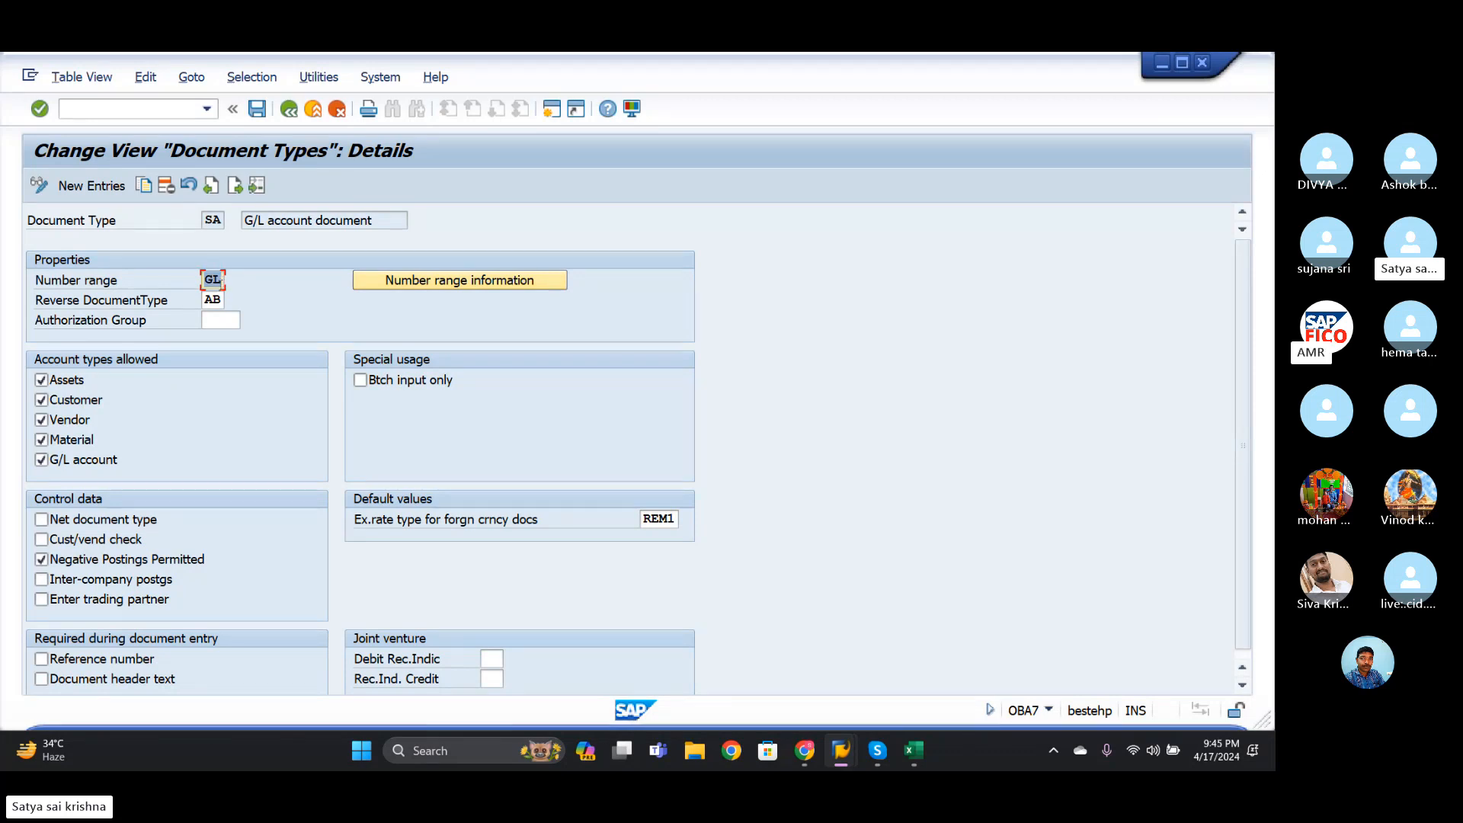
- Set document type SA's number range to 01, clear its foreign currency exchange rate type, and save under request DPKK900444
{"action": "left_click", "coordinate": [220, 280]}
{"action": "type", "text": "01"}
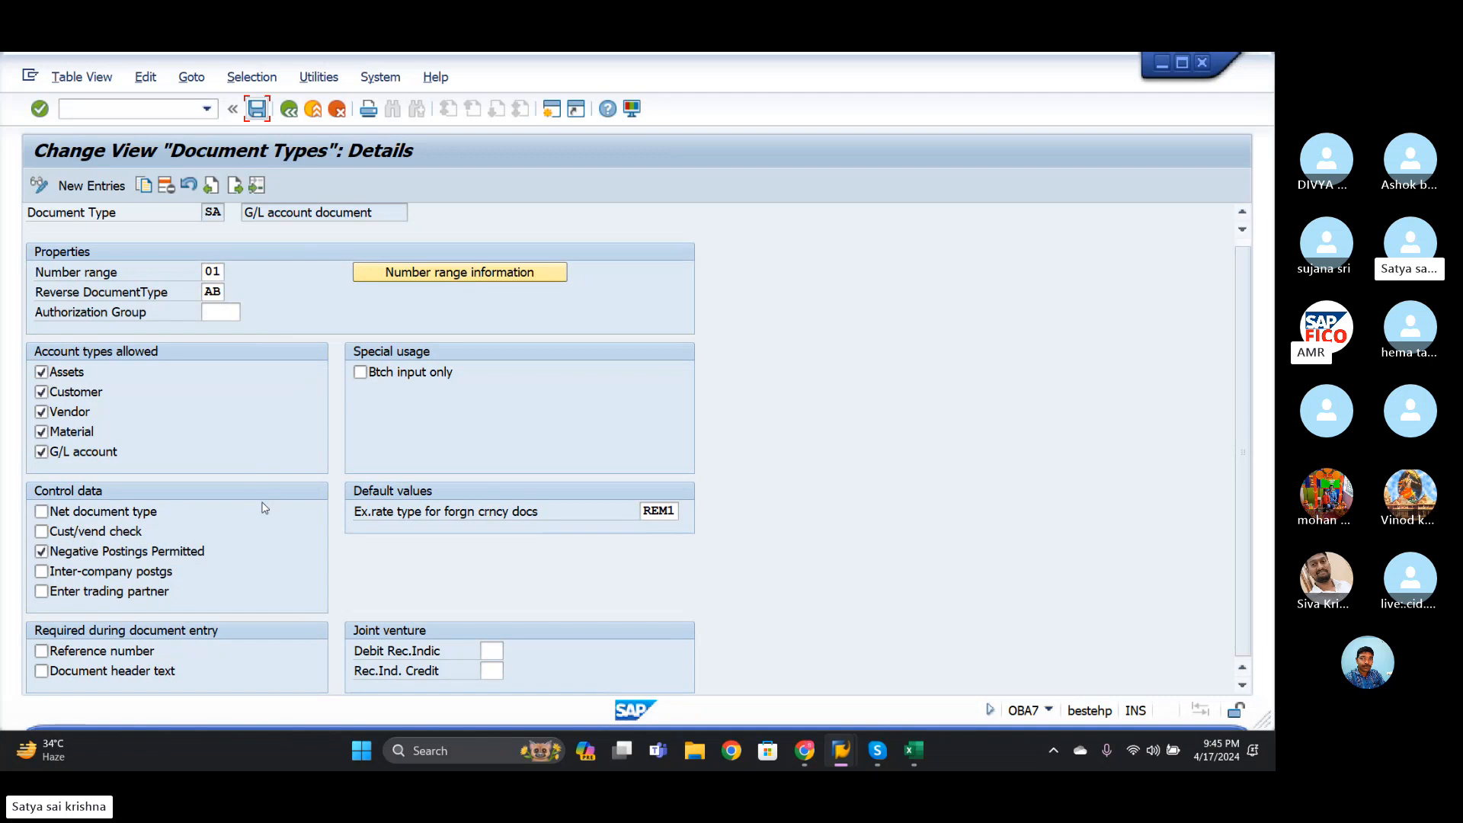
{"action": "left_click", "coordinate": [677, 510]}
{"action": "key", "text": "BackSpace"}
{"action": "key", "text": "BackSpace"}
{"action": "key", "text": "BackSpace"}
{"action": "key", "text": "BackSpace"}
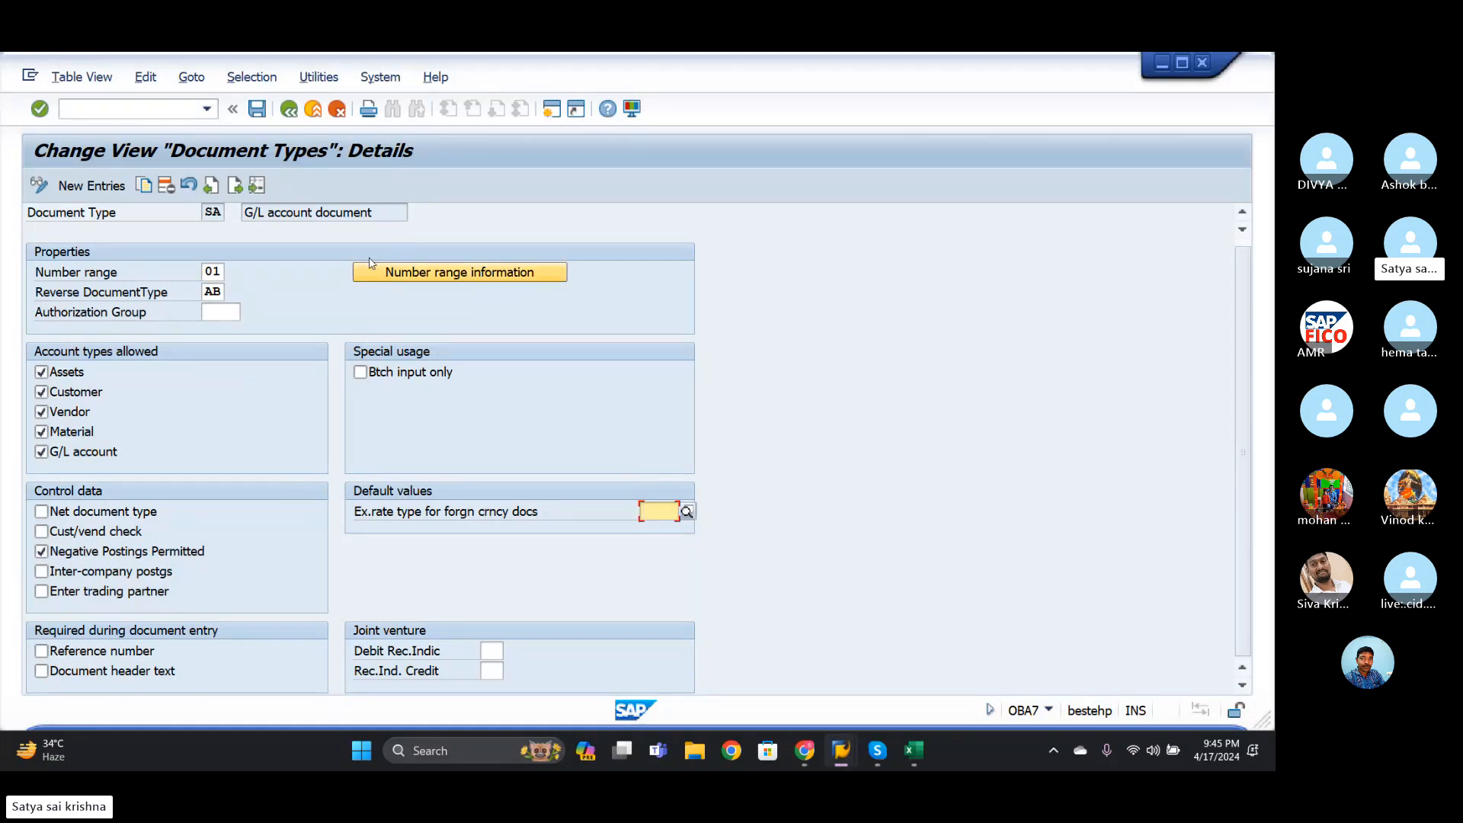
{"action": "left_click", "coordinate": [256, 109]}
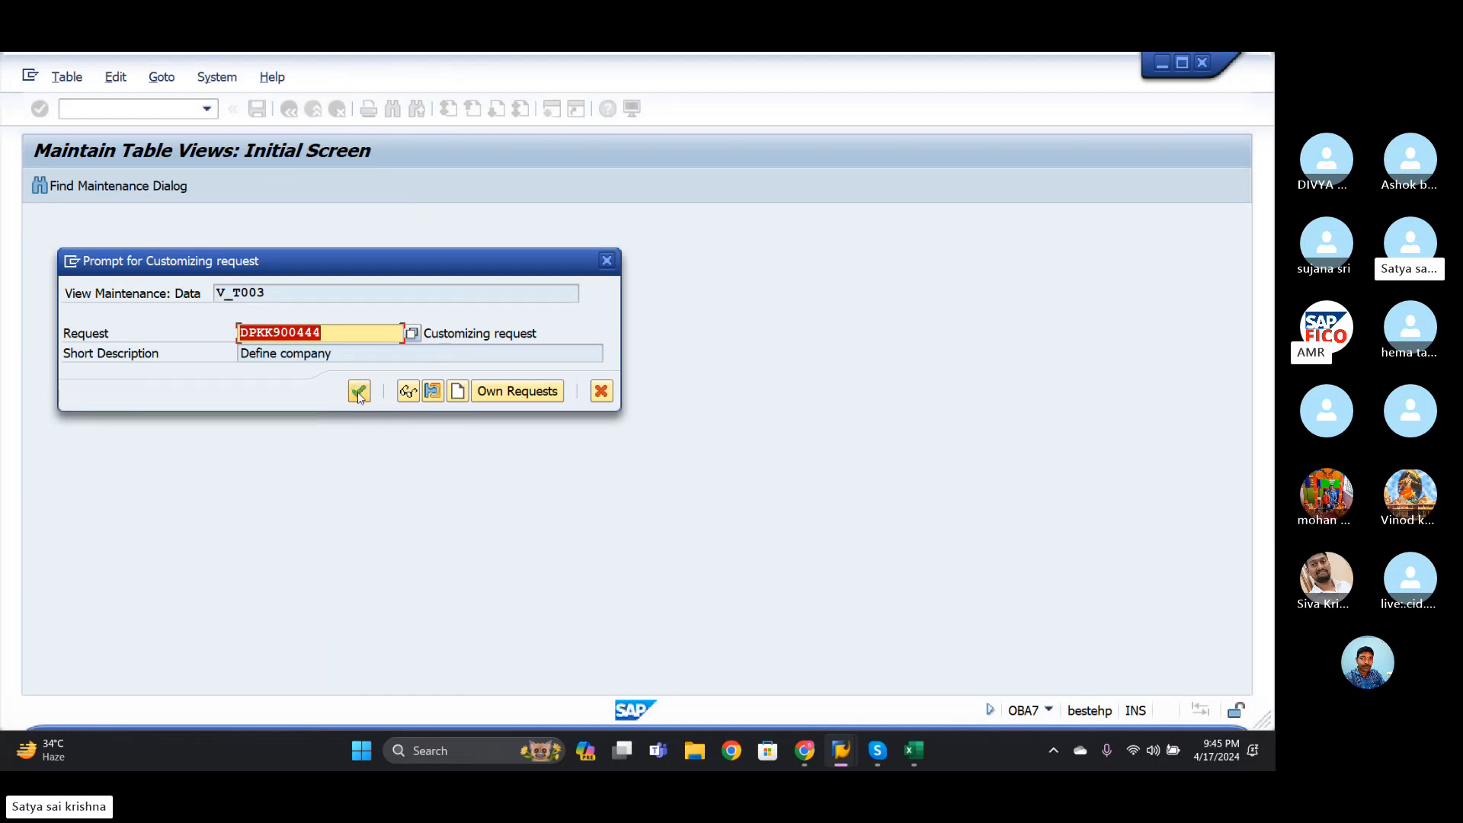
{"action": "left_click", "coordinate": [359, 392]}
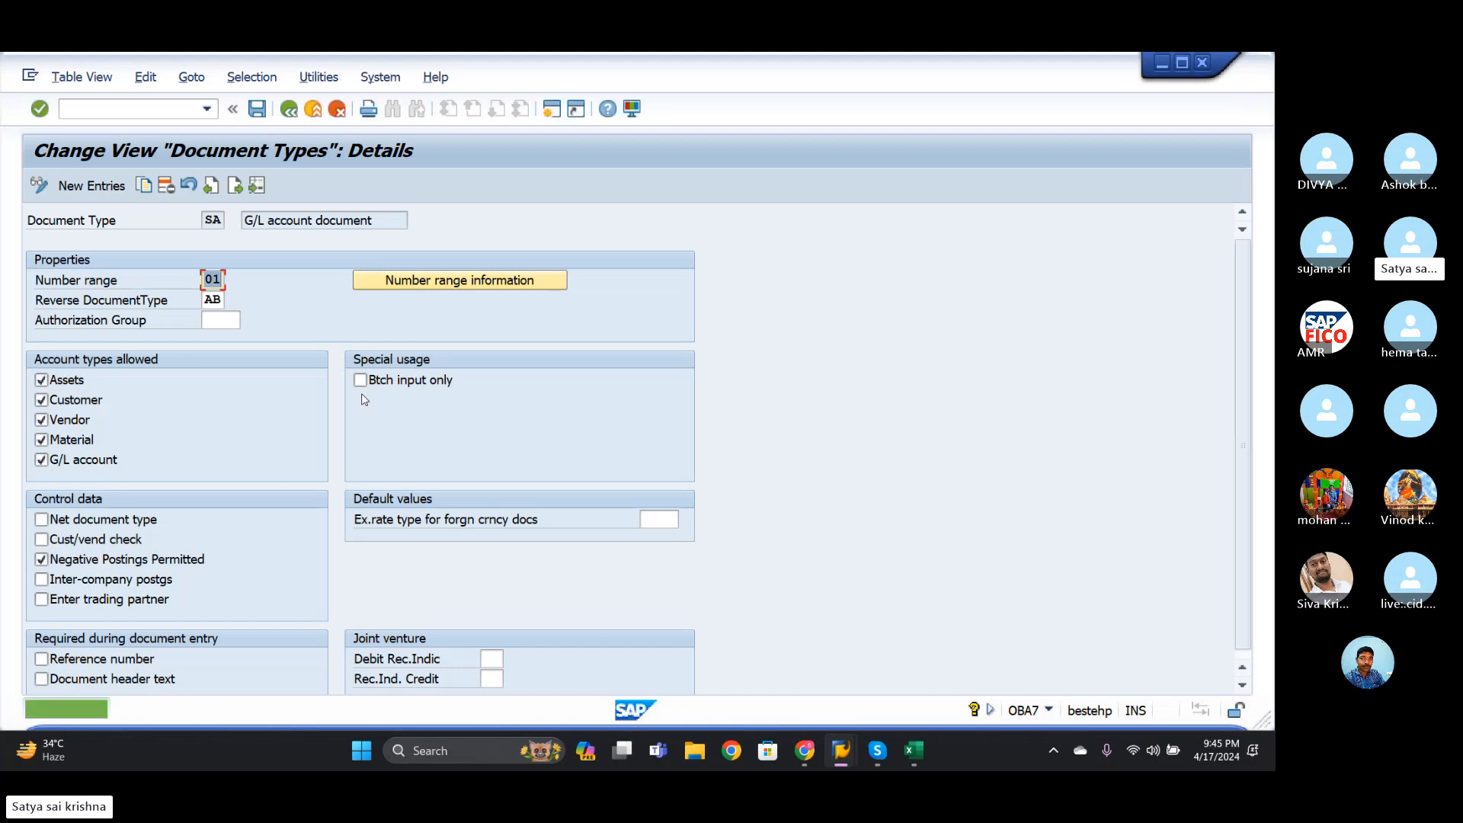
- Open the number range maintenance from document type SA and examine the accounting document intervals of company code TMMM
{"action": "left_click", "coordinate": [220, 303]}
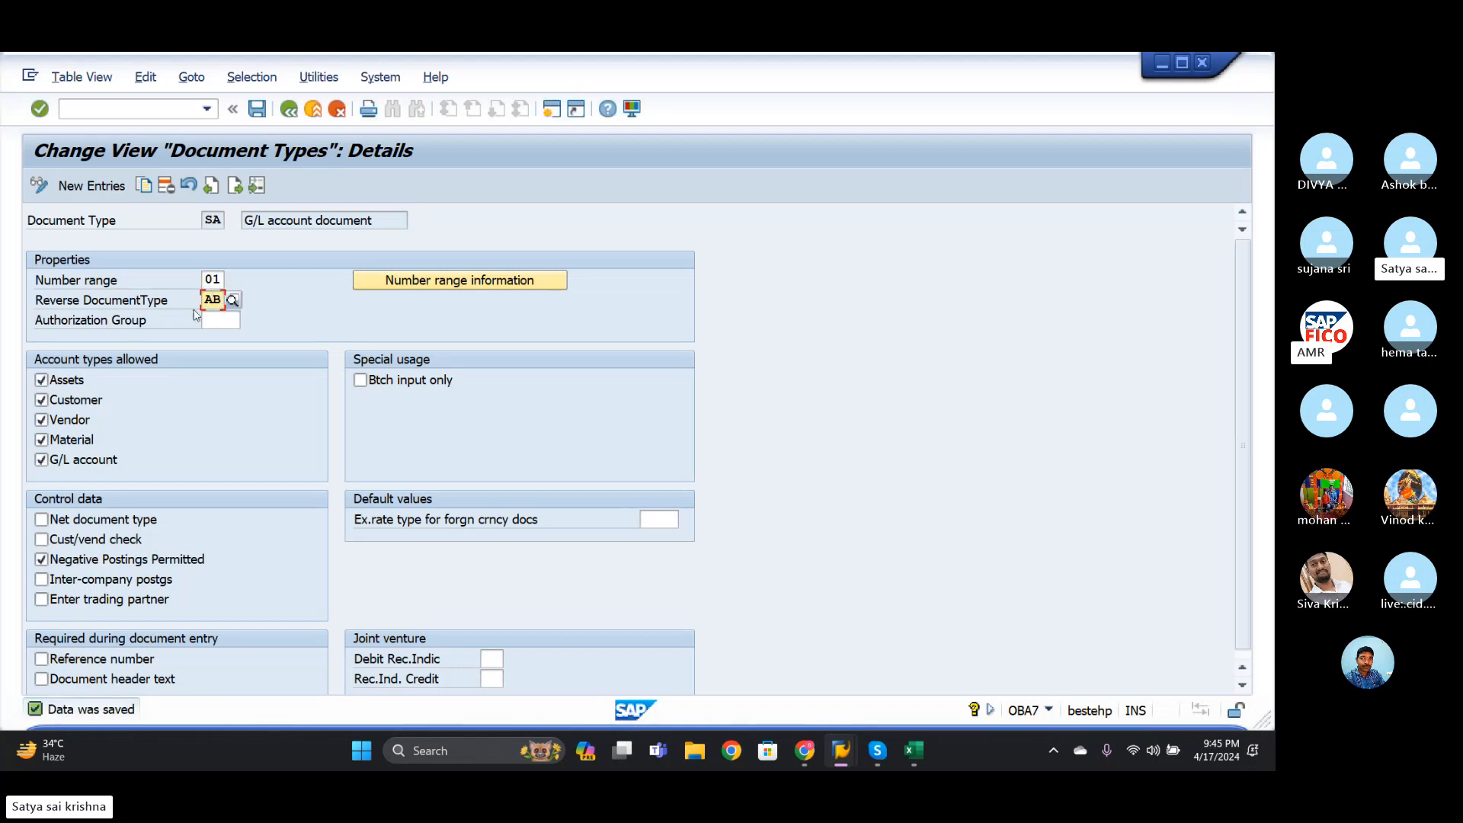
{"action": "left_click", "coordinate": [455, 297]}
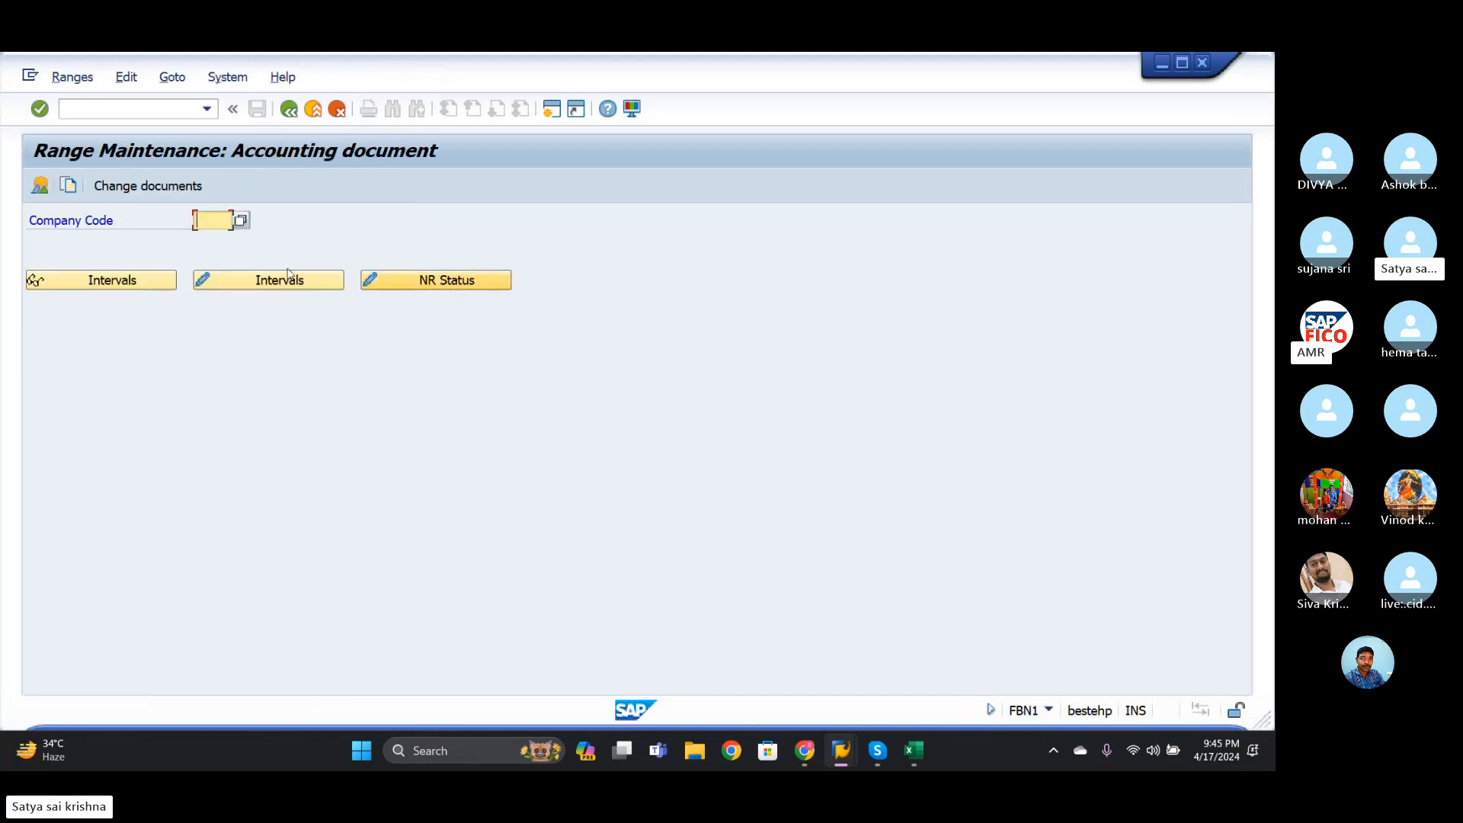
{"action": "type", "text": "T"}
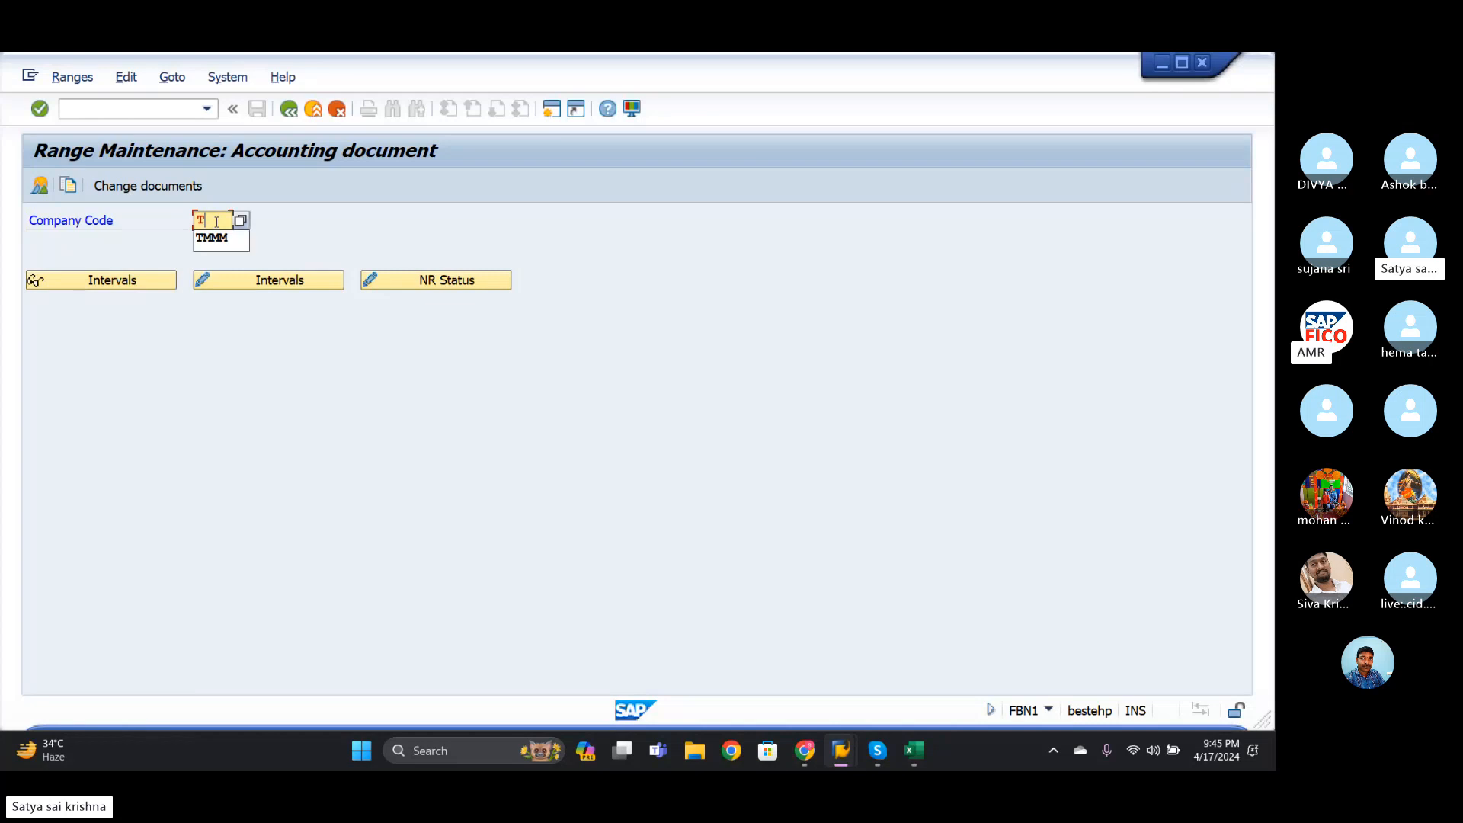
{"action": "left_click", "coordinate": [211, 237]}
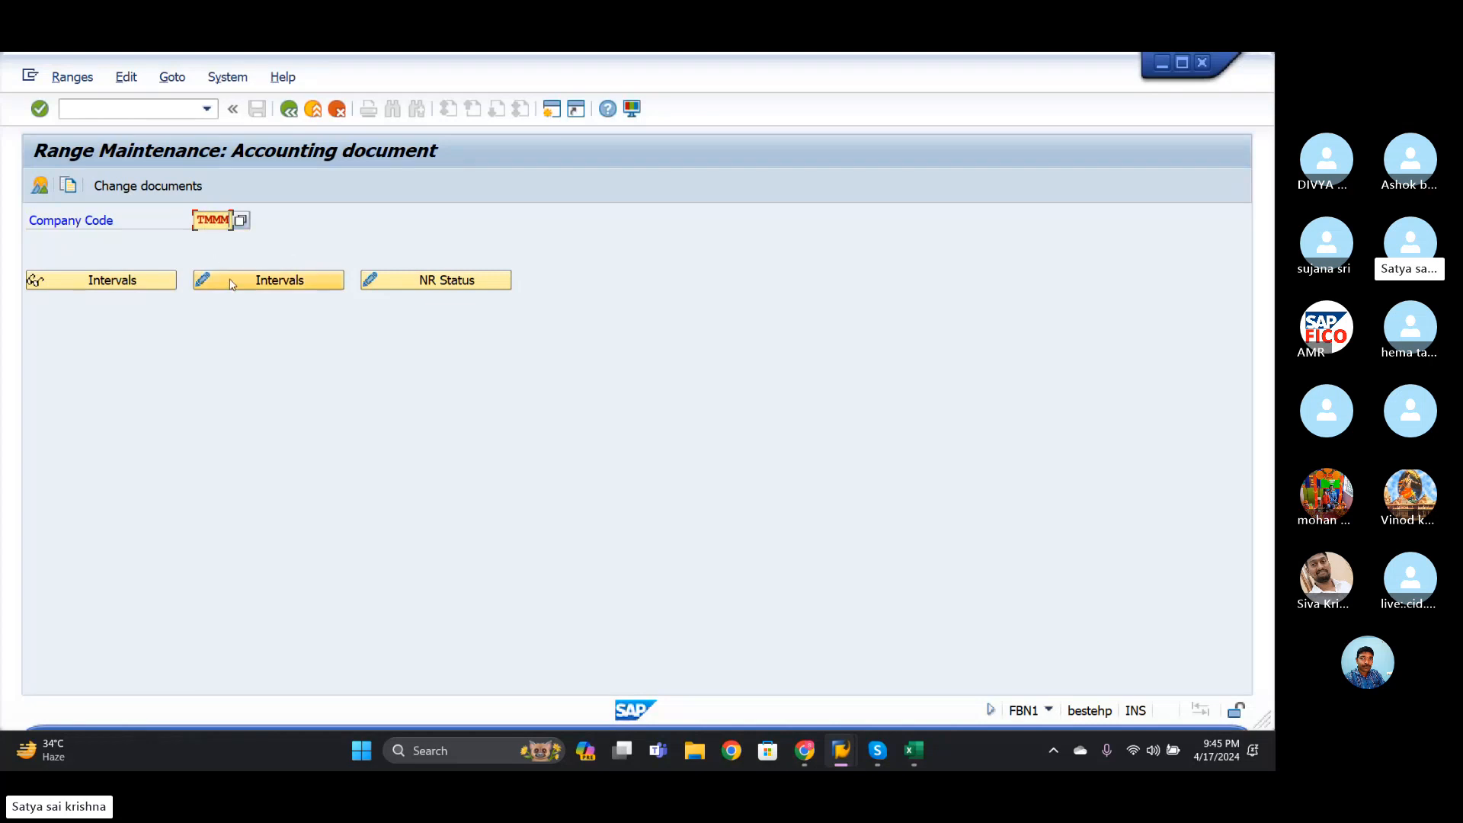
{"action": "left_click", "coordinate": [233, 288]}
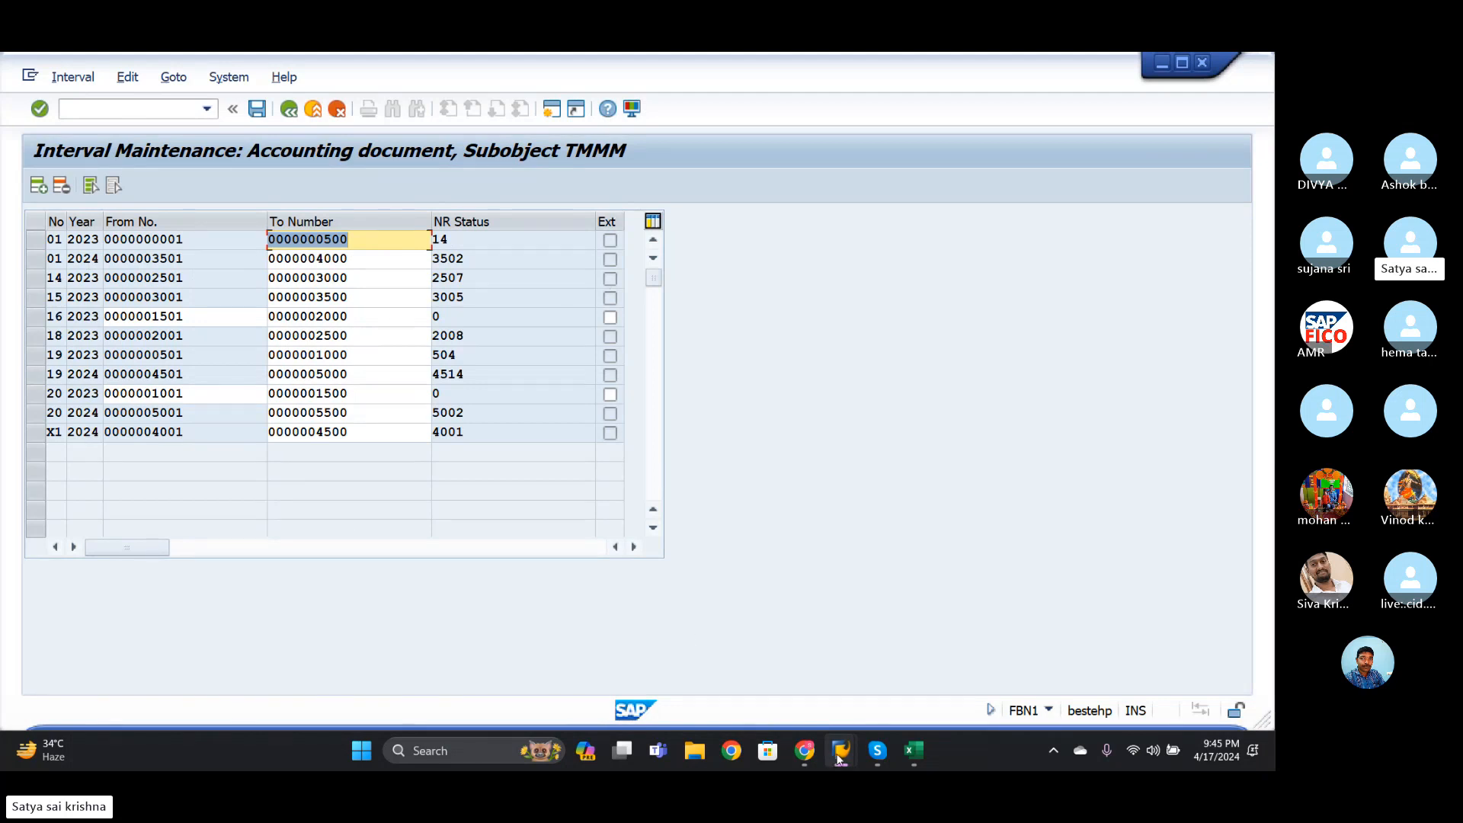
- Return to the F-02 posting session and try to continue with the entered header data under document type SA
{"action": "mouse_move", "coordinate": [839, 760]}
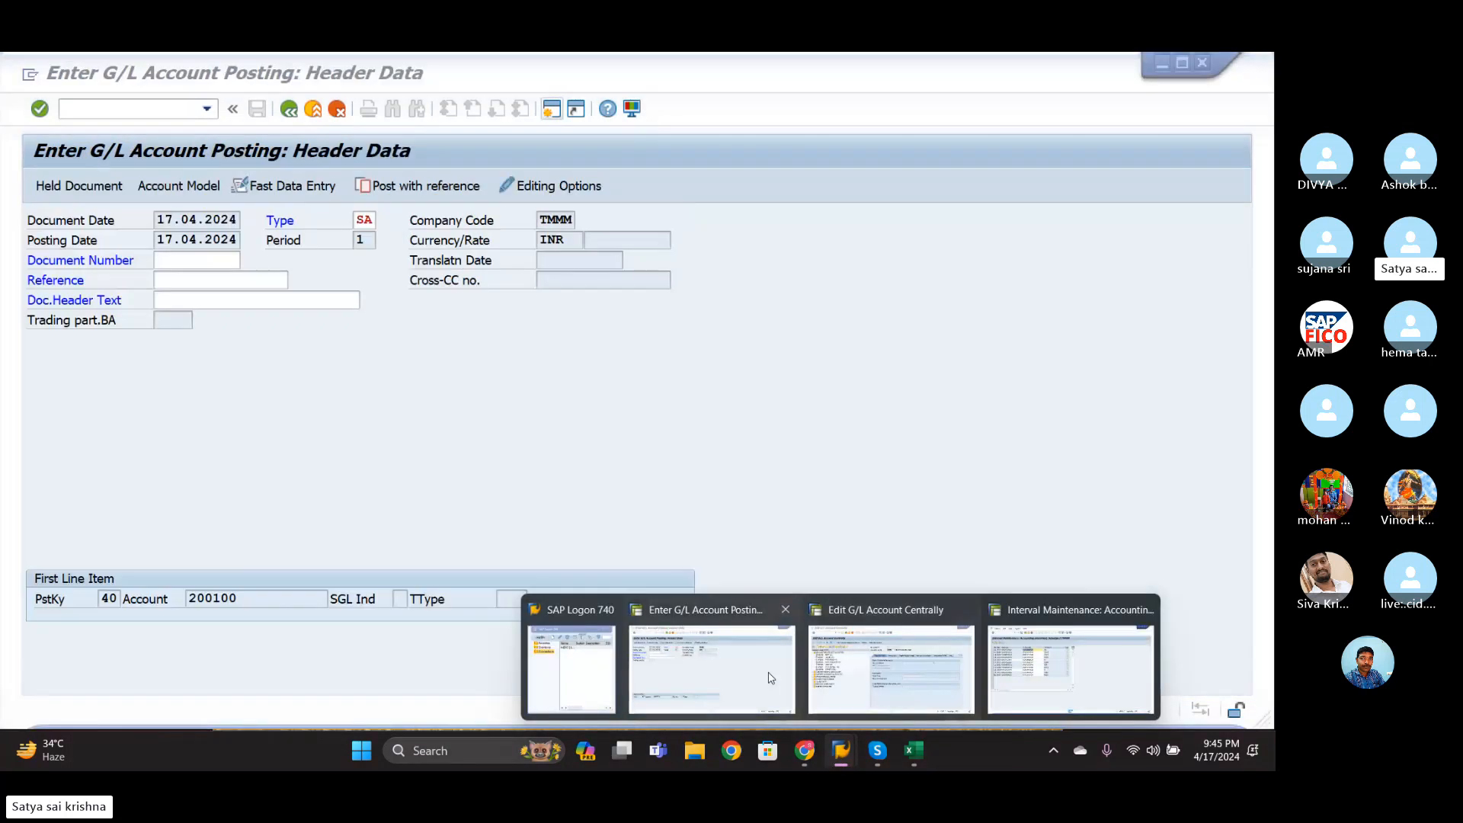
{"action": "left_click", "coordinate": [770, 677]}
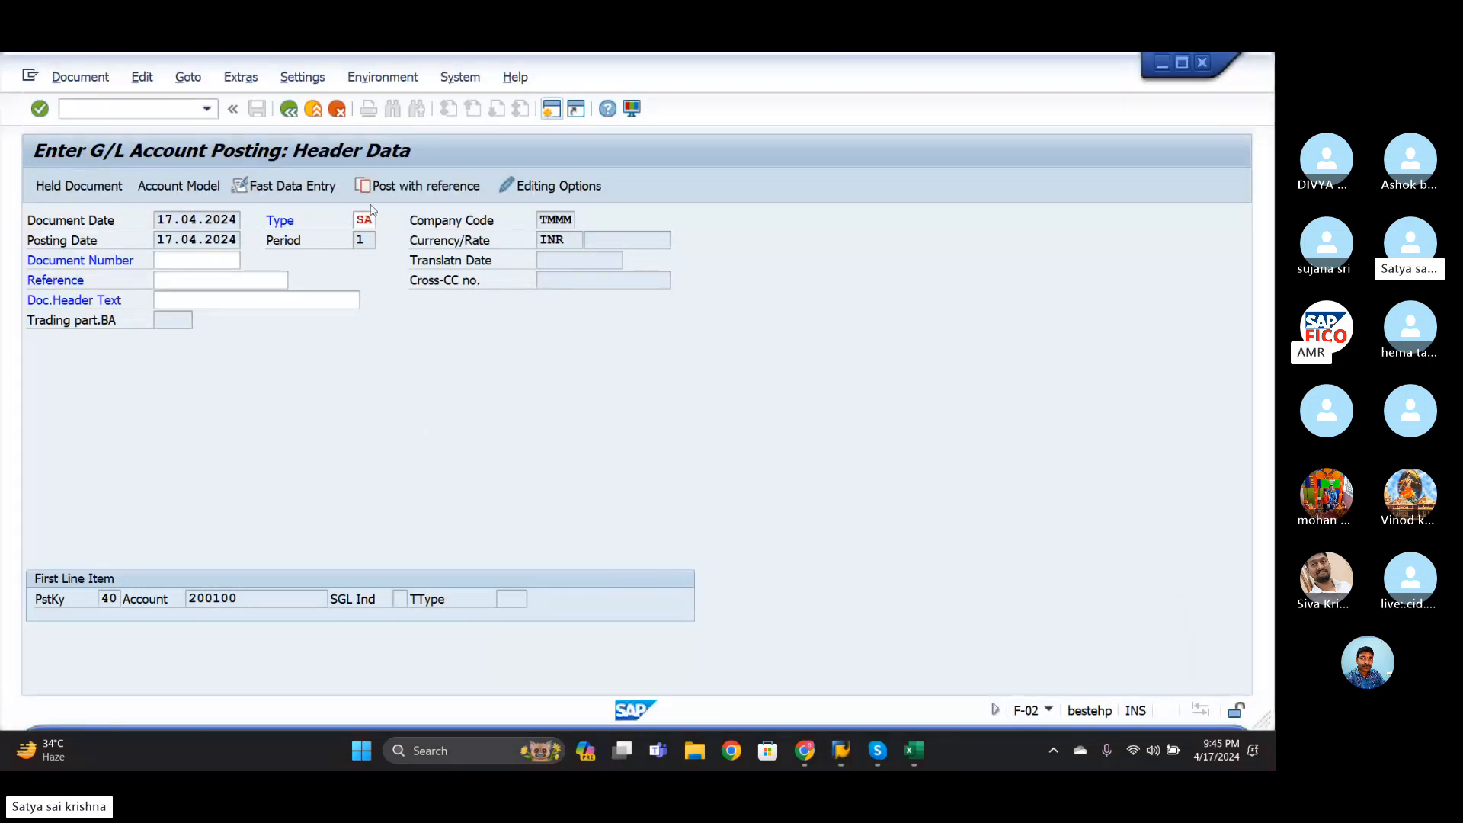
{"action": "key", "text": "Return"}
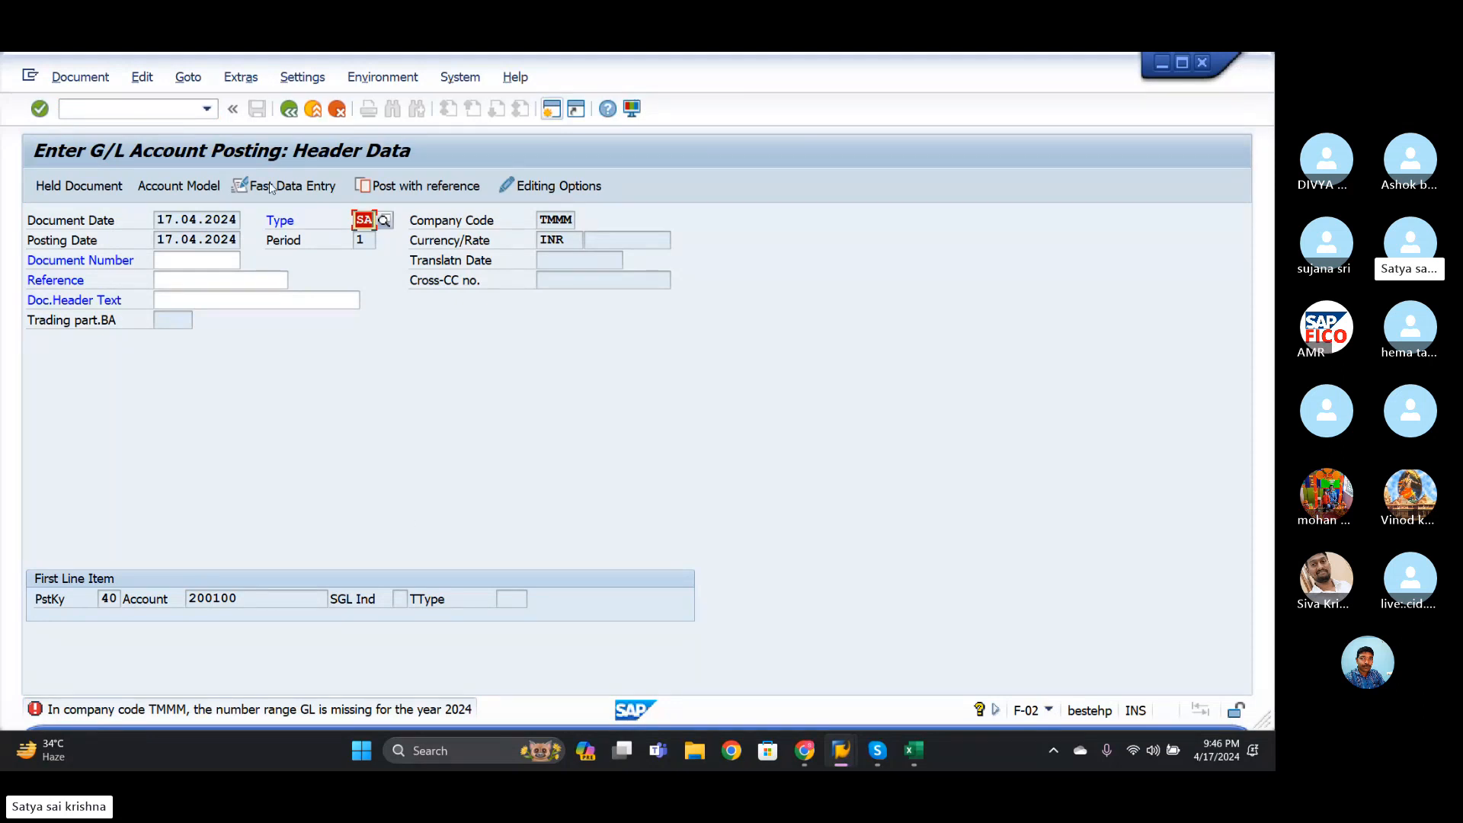
- Restart F-02 with a fresh header and set the document date to 17.04.2024
{"action": "left_click", "coordinate": [169, 110]}
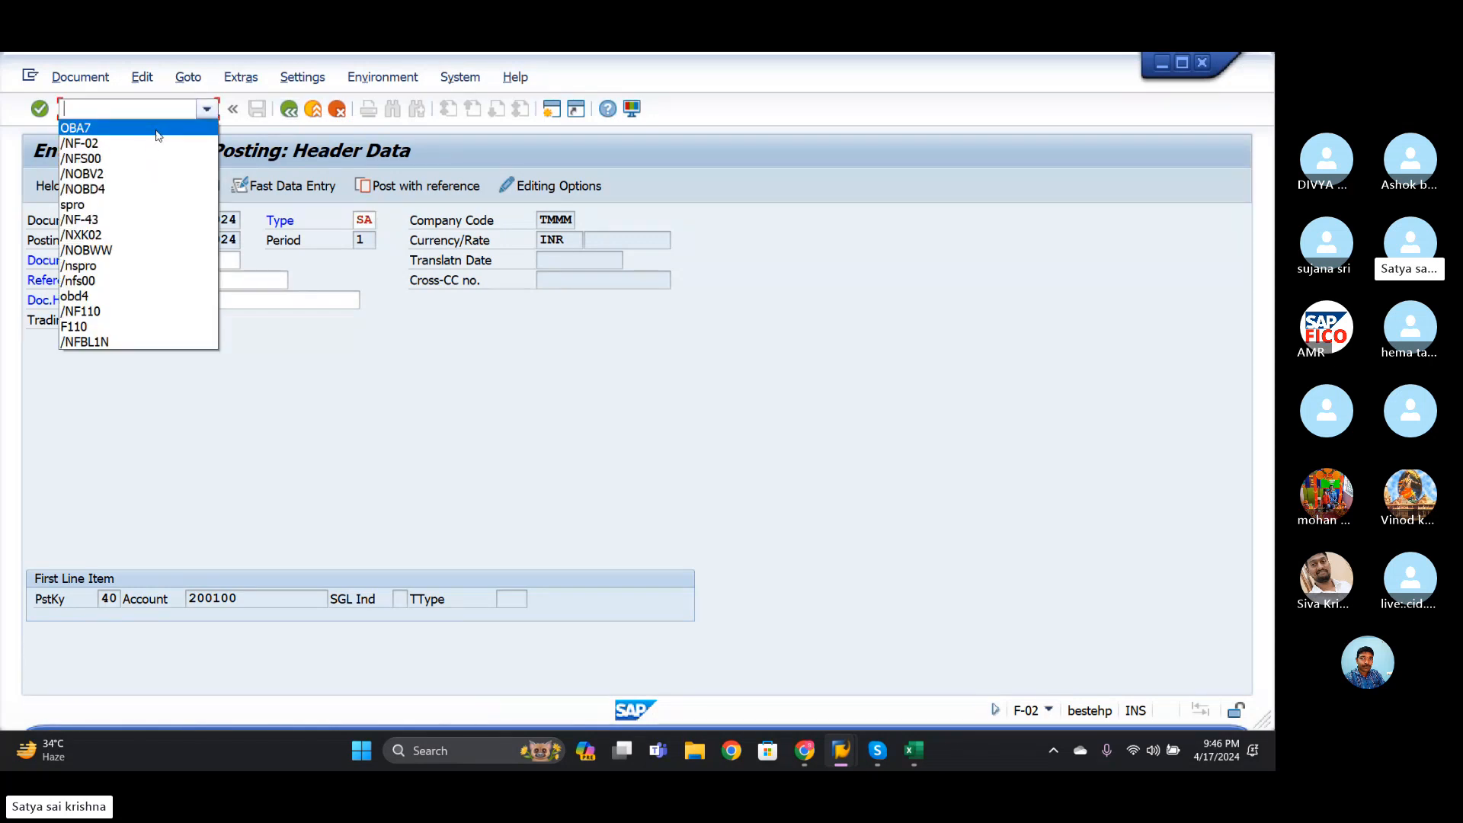
{"action": "left_click", "coordinate": [156, 144]}
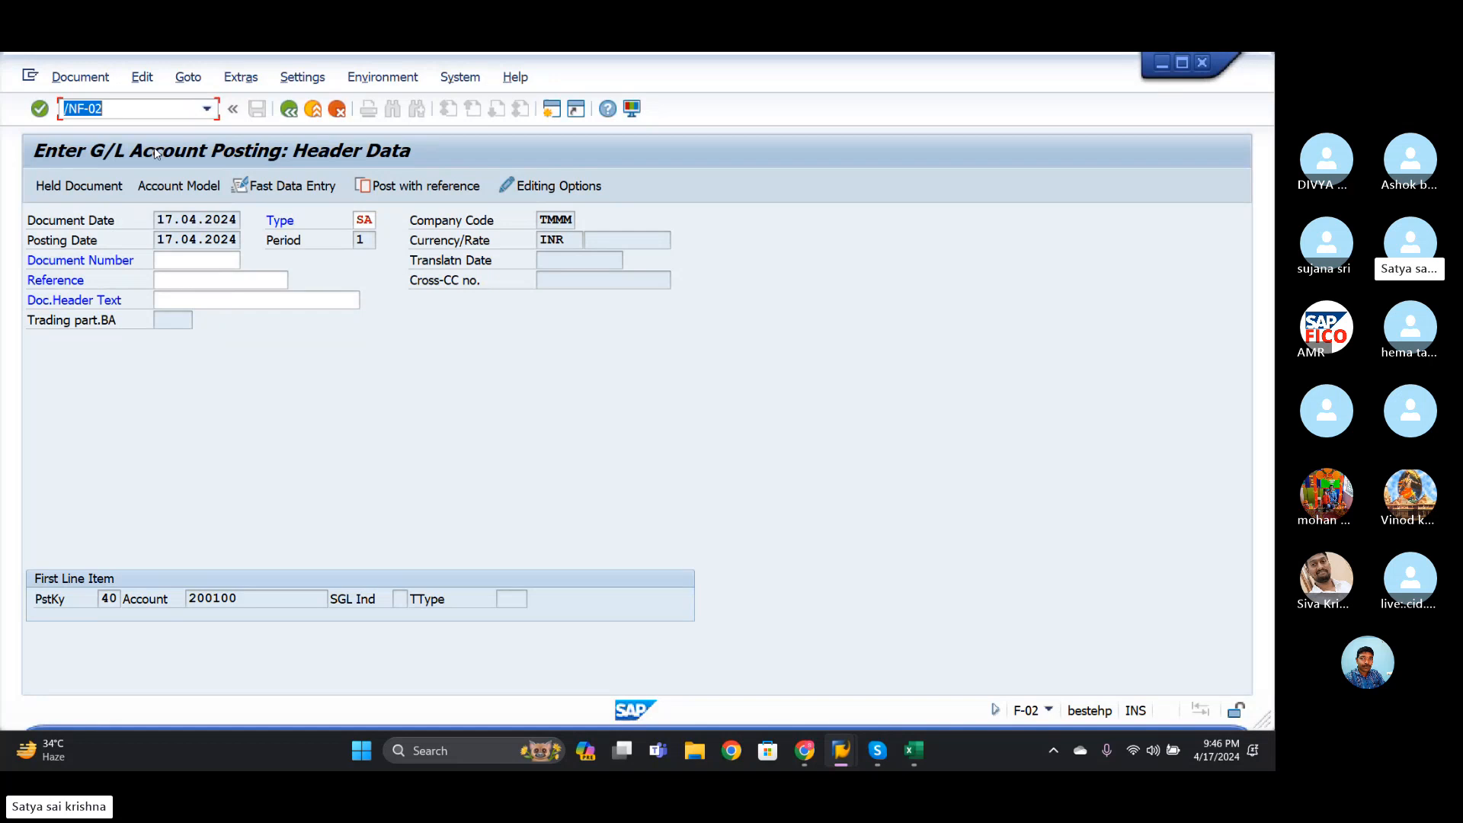
{"action": "key", "text": "Return"}
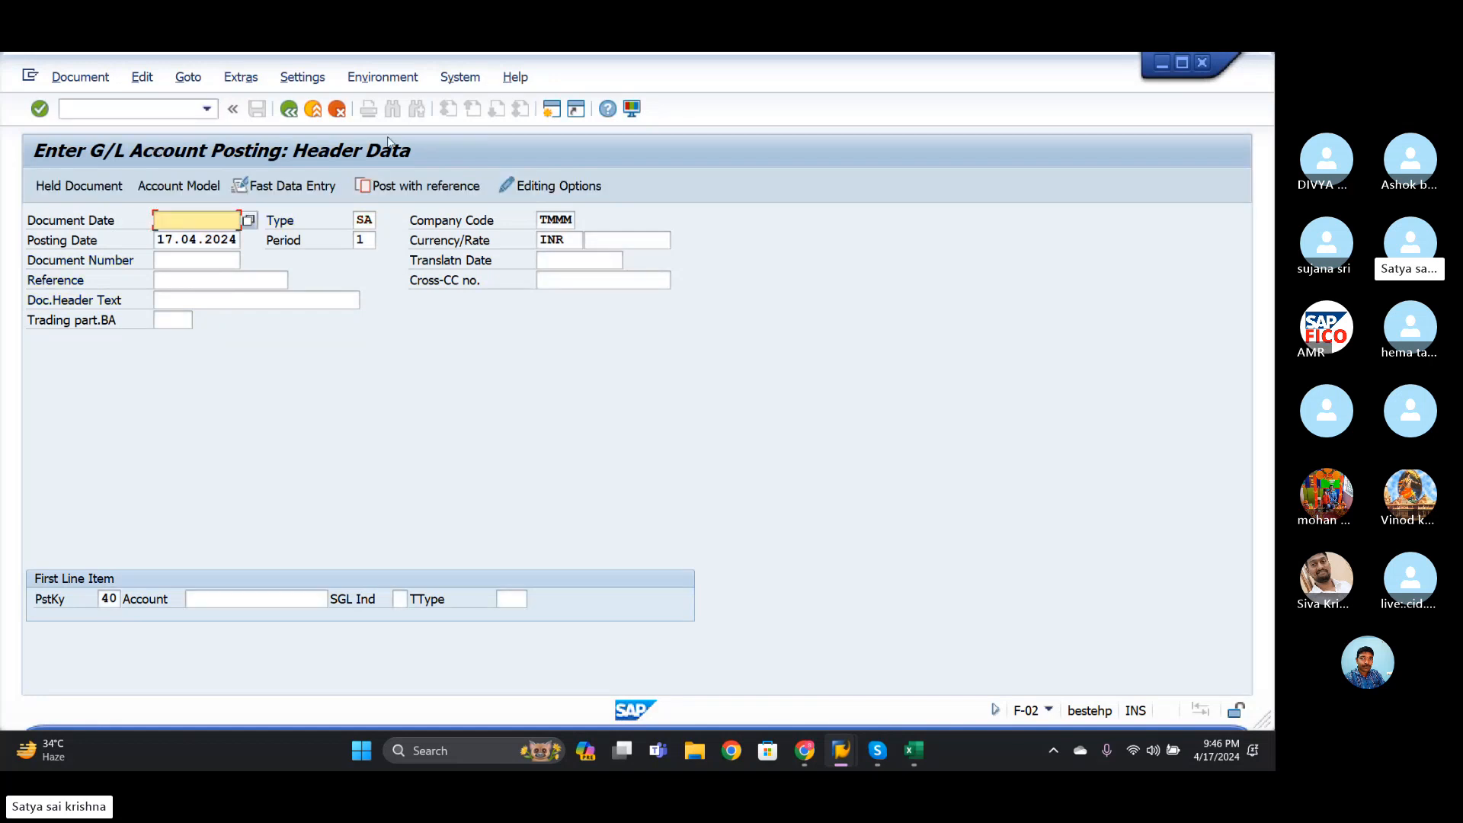
{"action": "left_click", "coordinate": [187, 221]}
{"action": "left_click", "coordinate": [191, 238]}
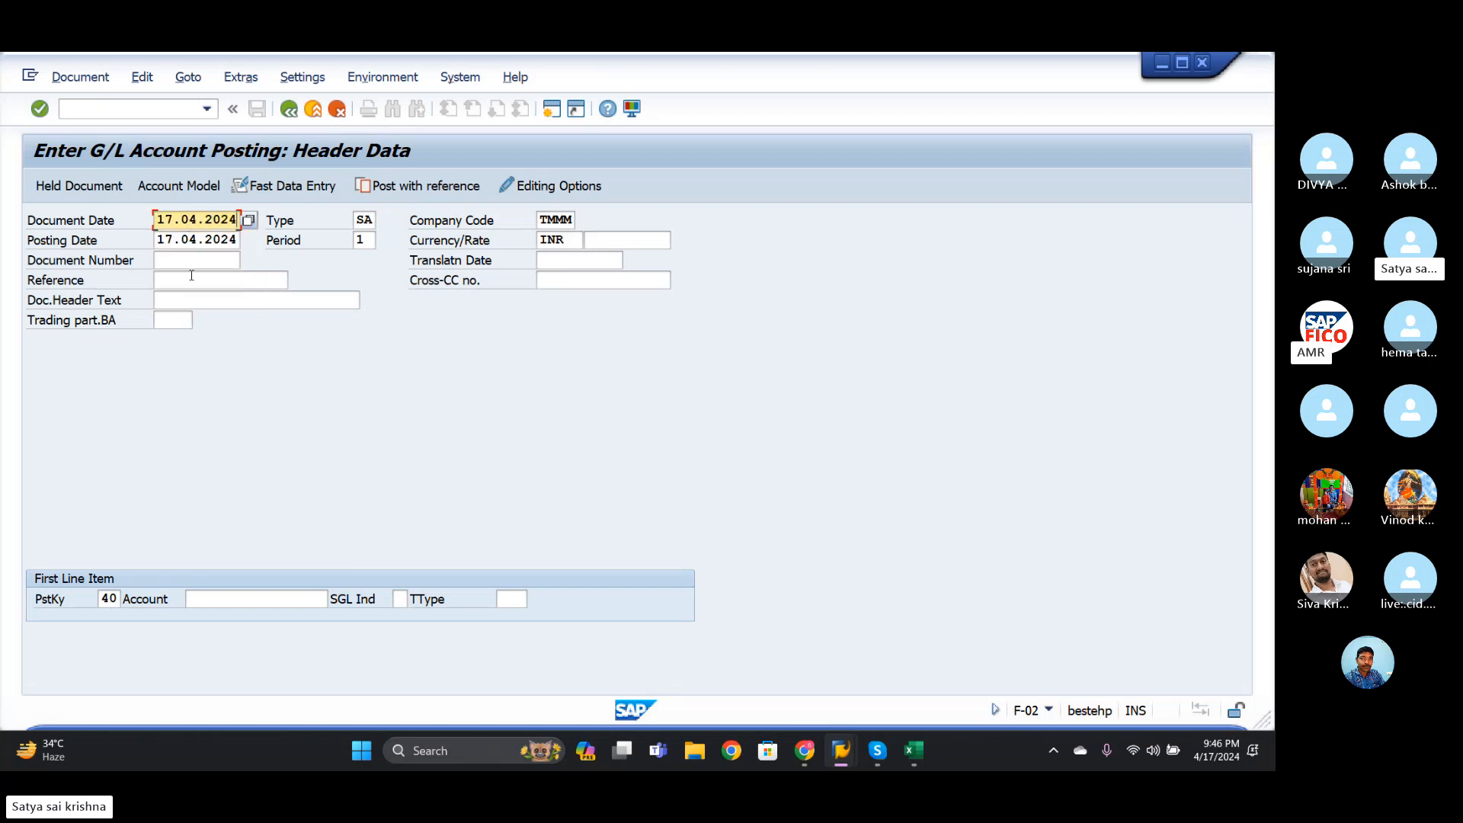
- Pick BANK A/C 200100 from the TMMM account list for the first line item and continue to its item entry
{"action": "left_click", "coordinate": [192, 598]}
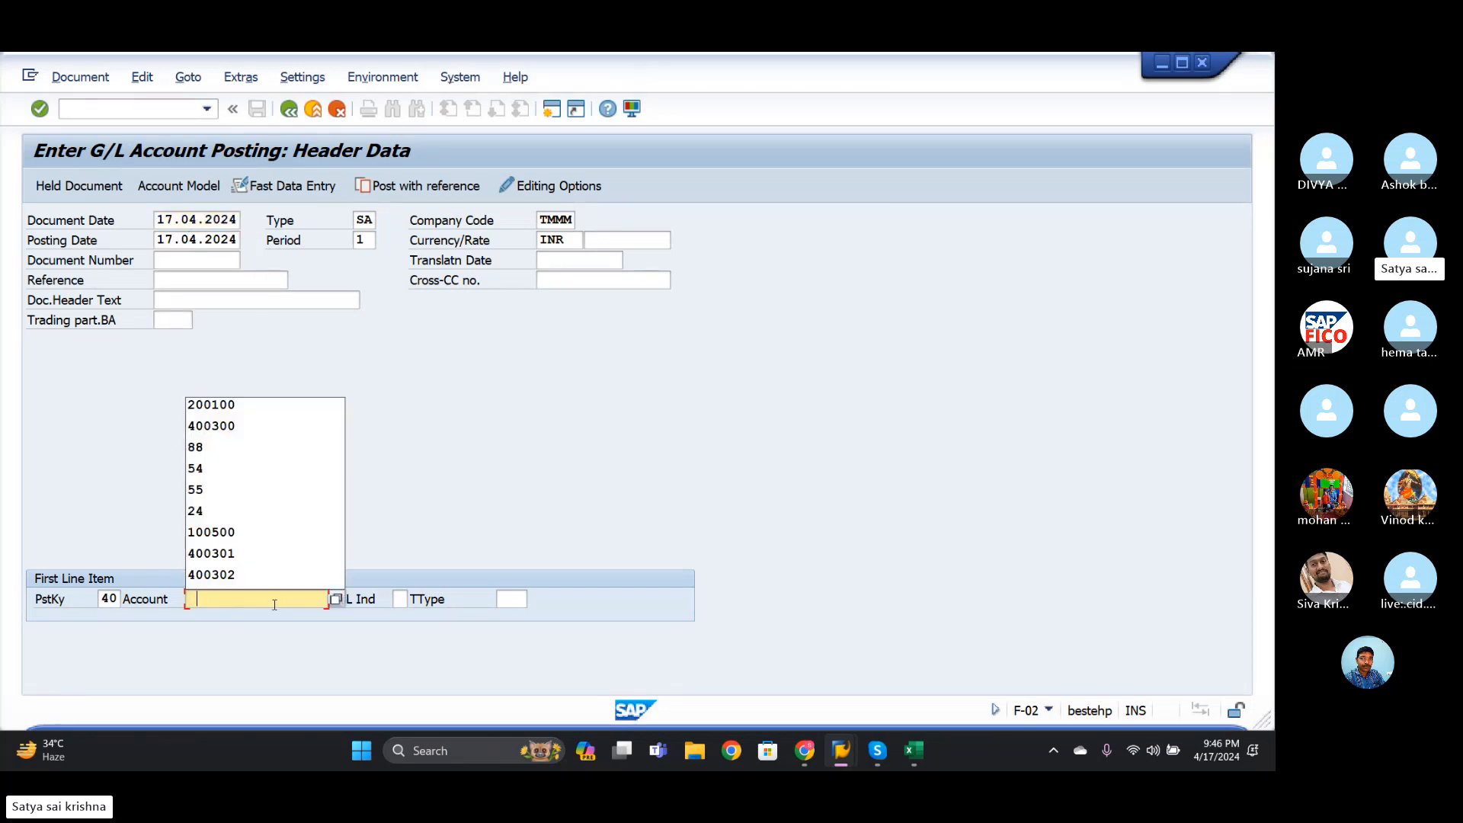
{"action": "left_click", "coordinate": [336, 601]}
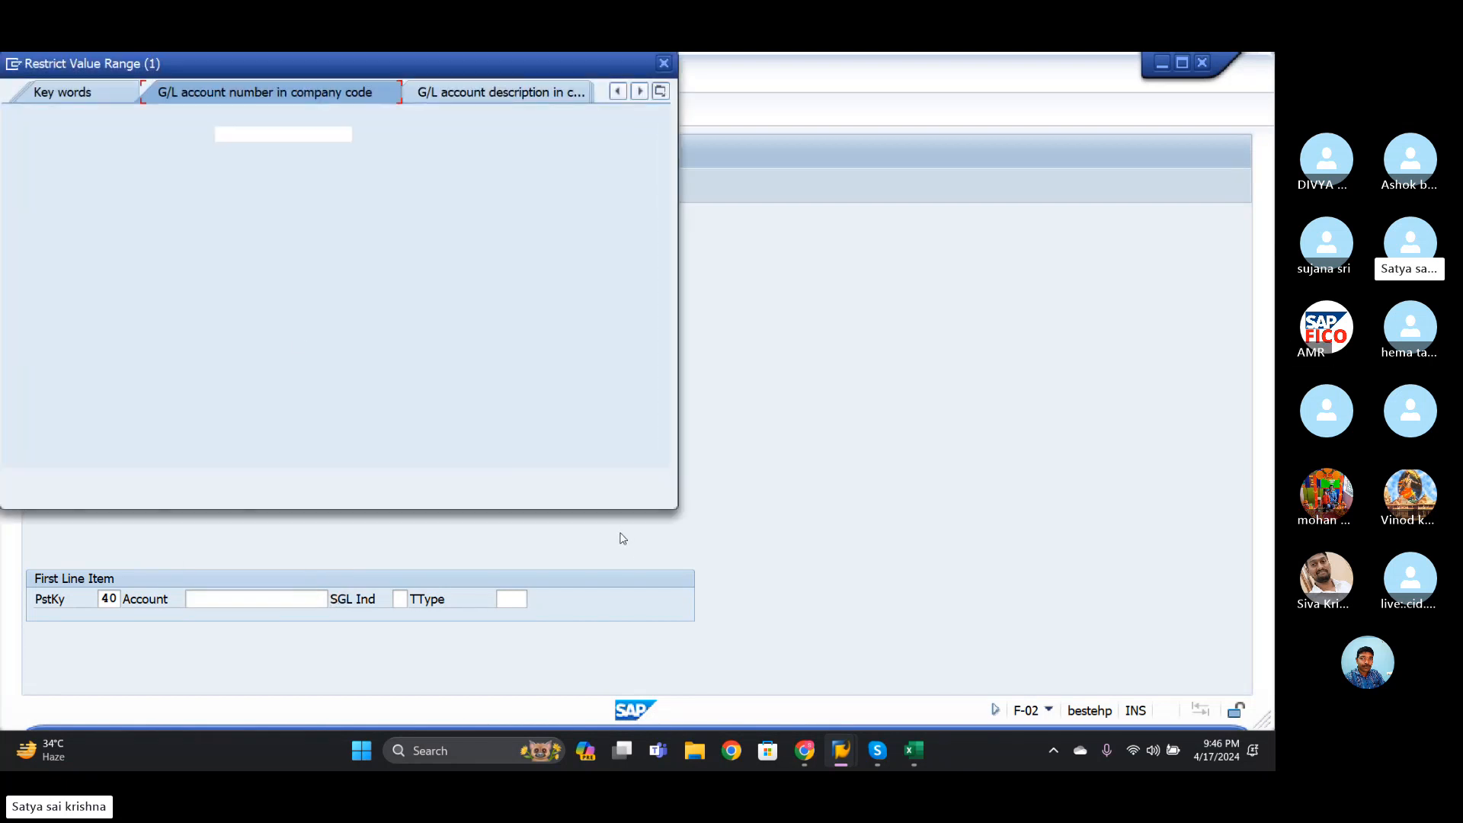
{"action": "key", "text": "Return"}
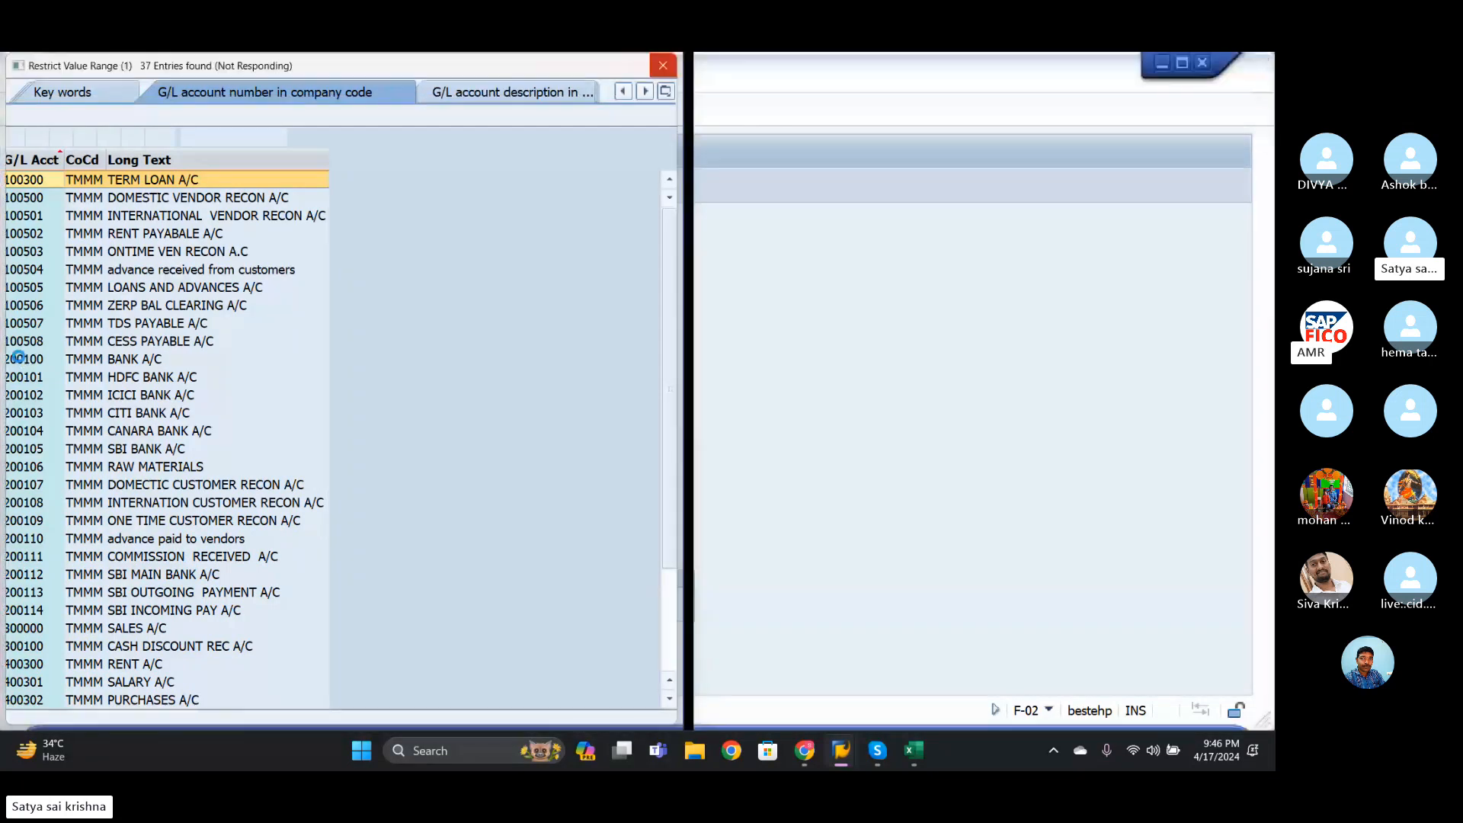
{"action": "key", "text": "Escape"}
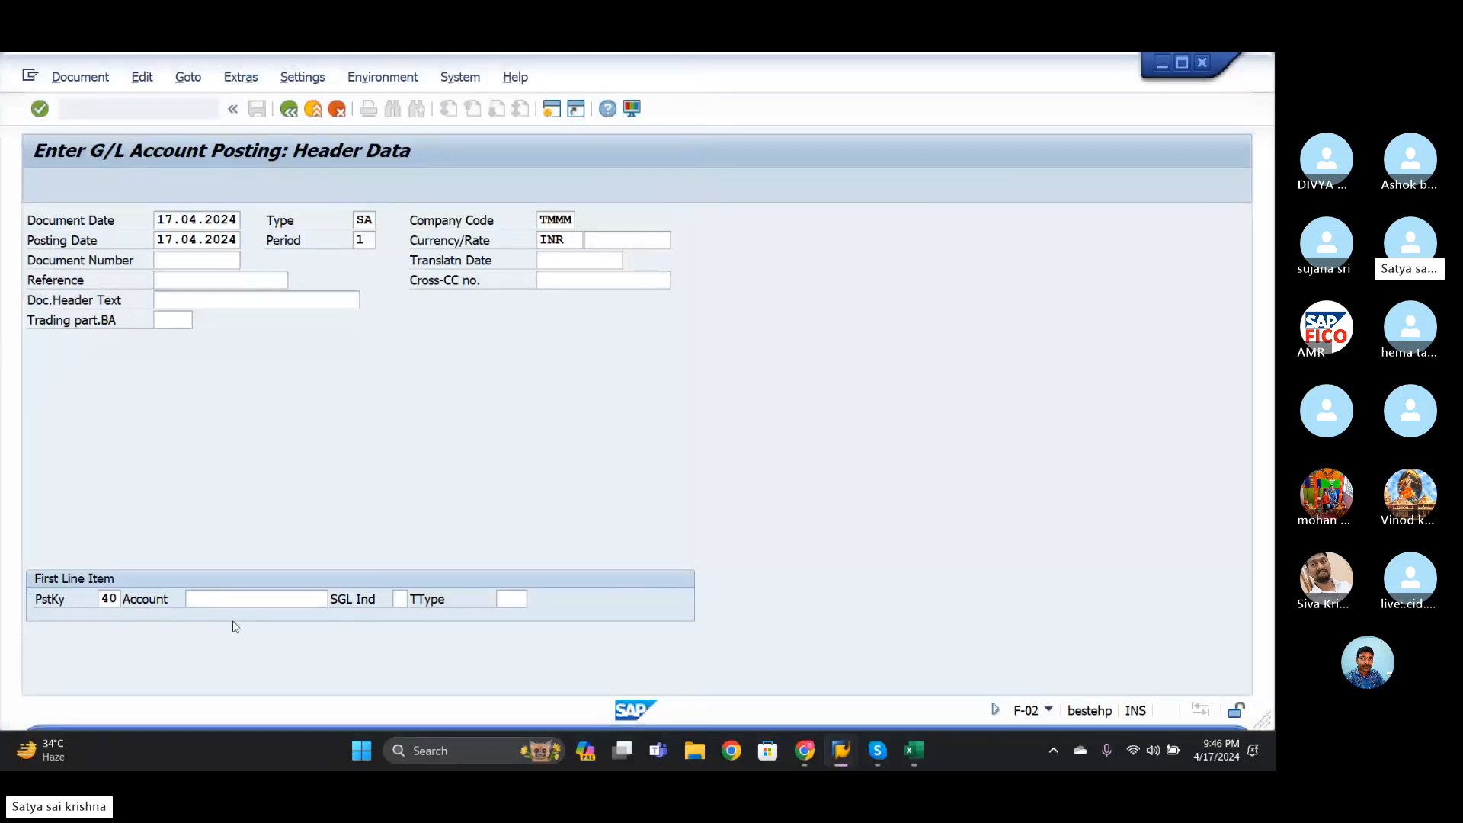
{"action": "key", "text": "Return"}
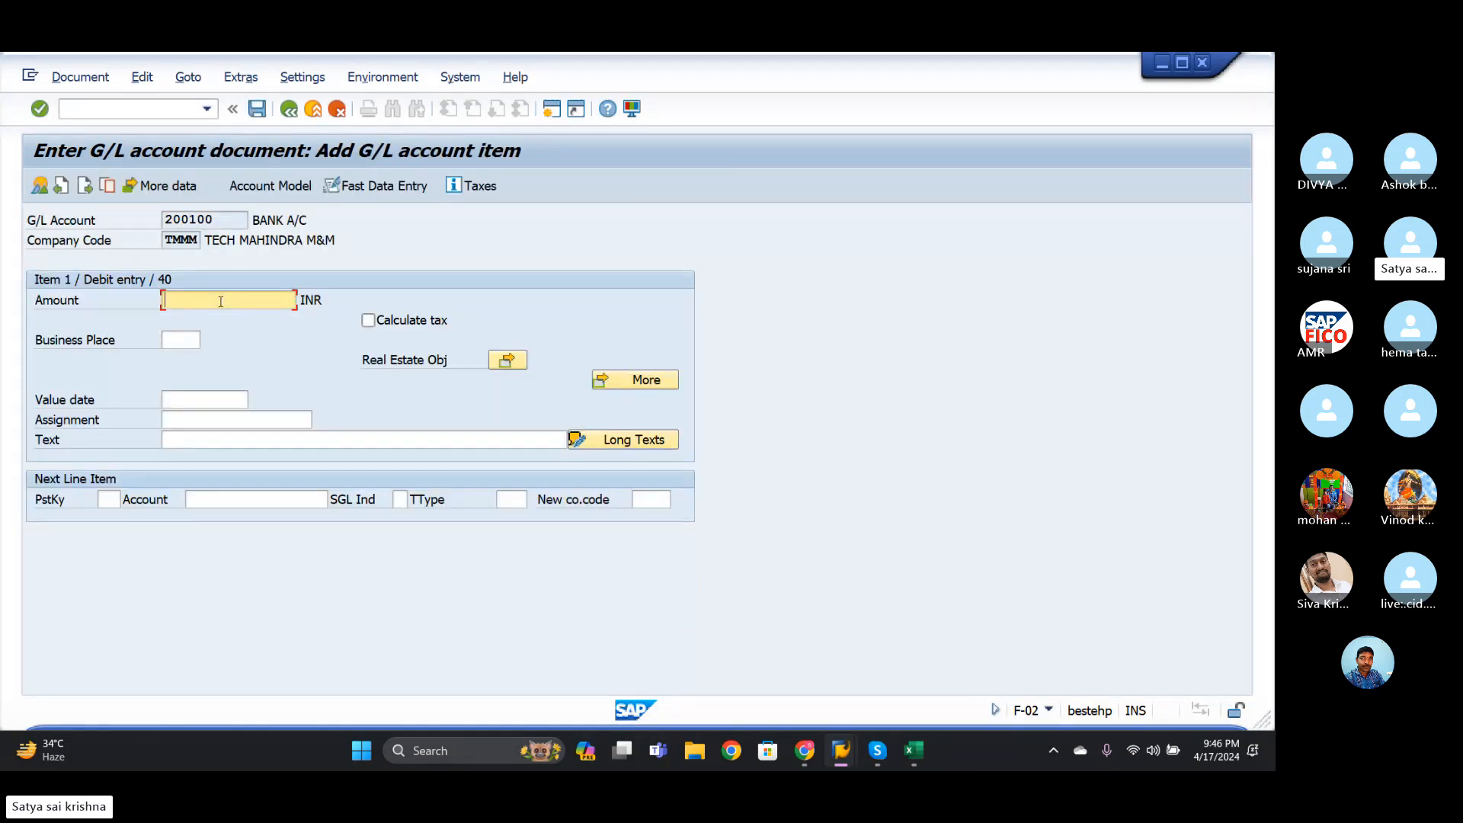
- Set the bank debit item's amount to 100000 INR and the next line item's posting key to 50
{"action": "type", "text": "10000"}
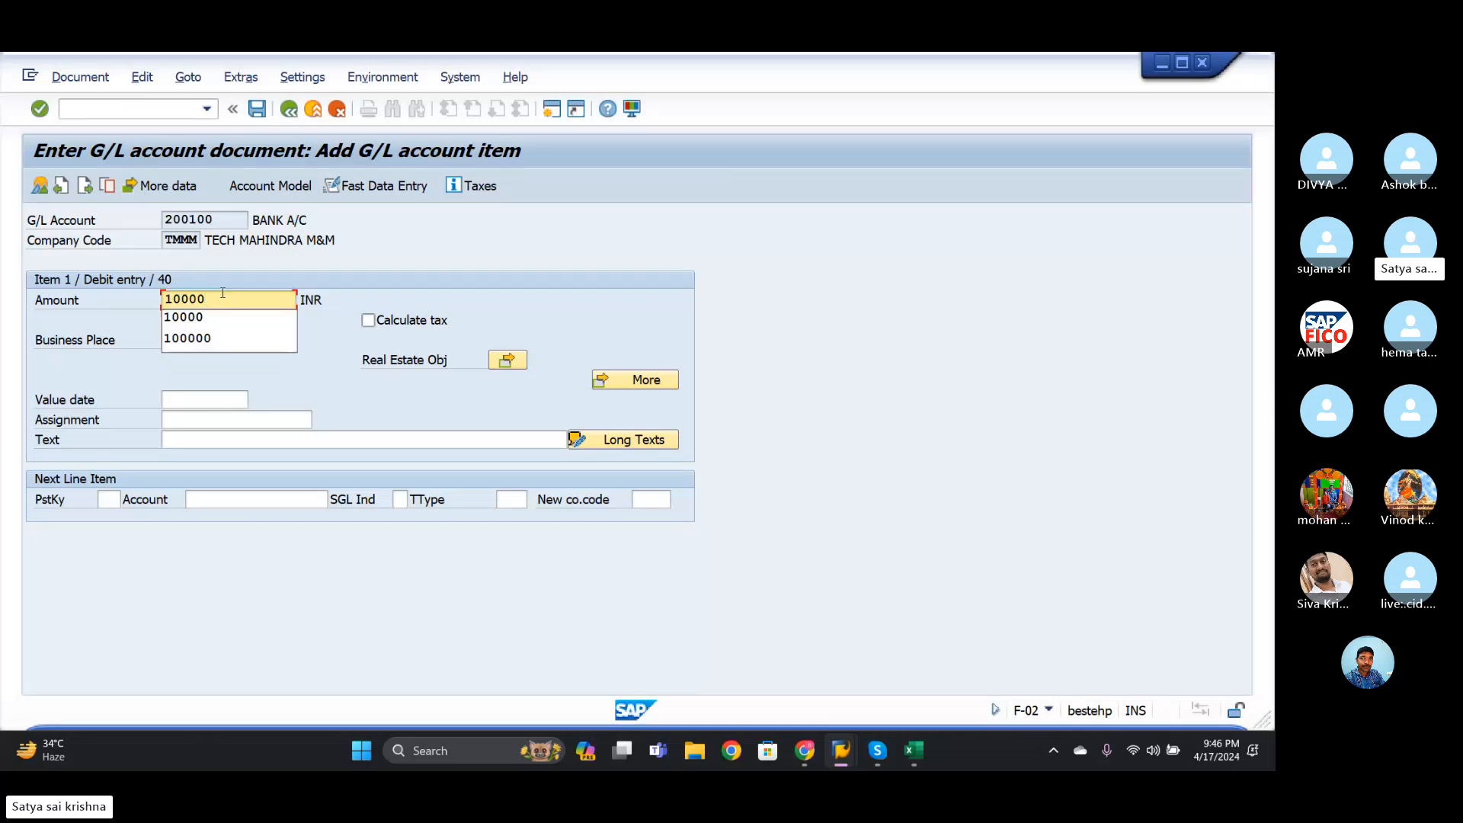
{"action": "type", "text": "0"}
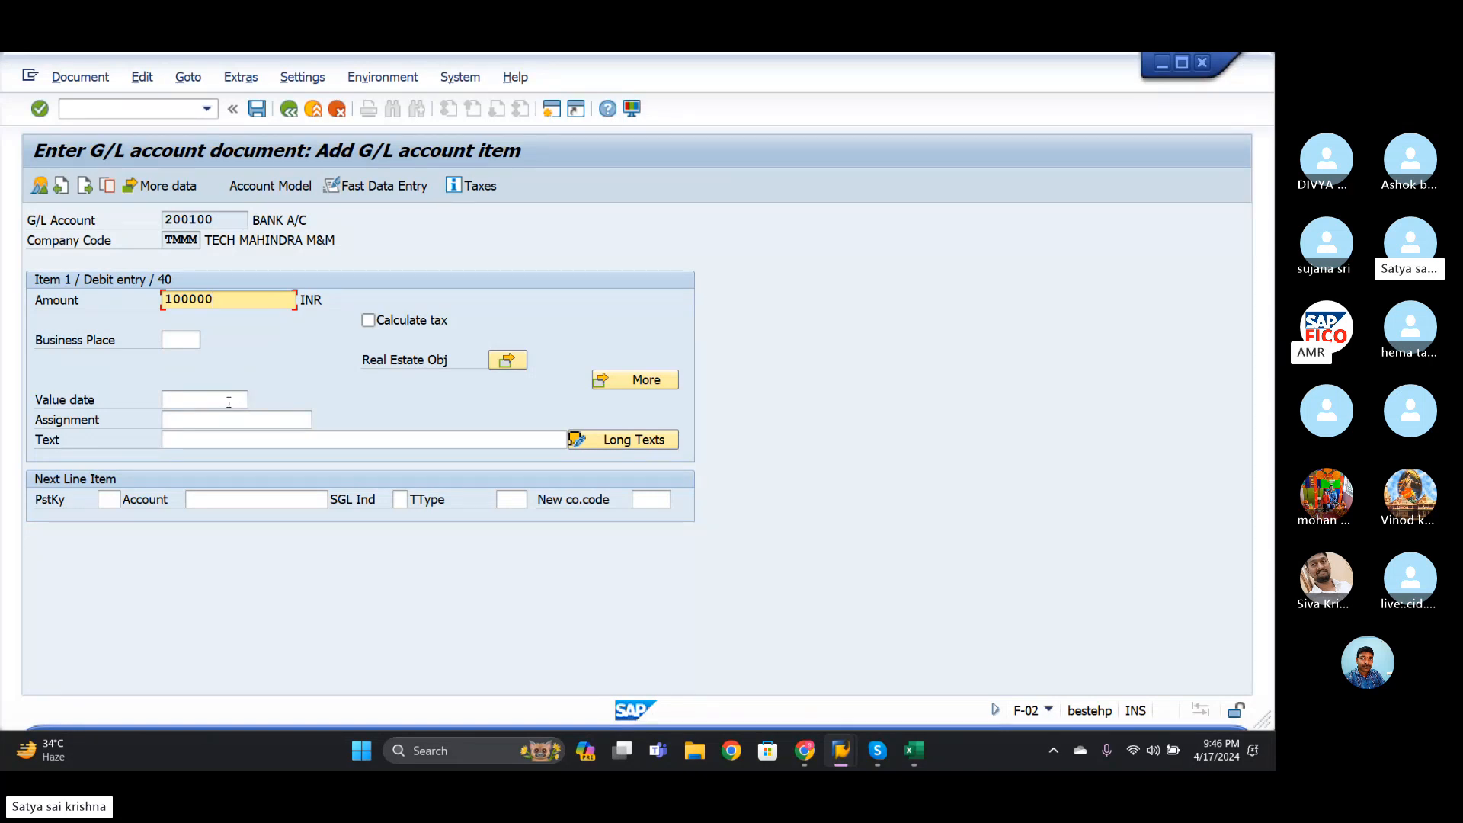
{"action": "left_click", "coordinate": [109, 499]}
{"action": "type", "text": "50"}
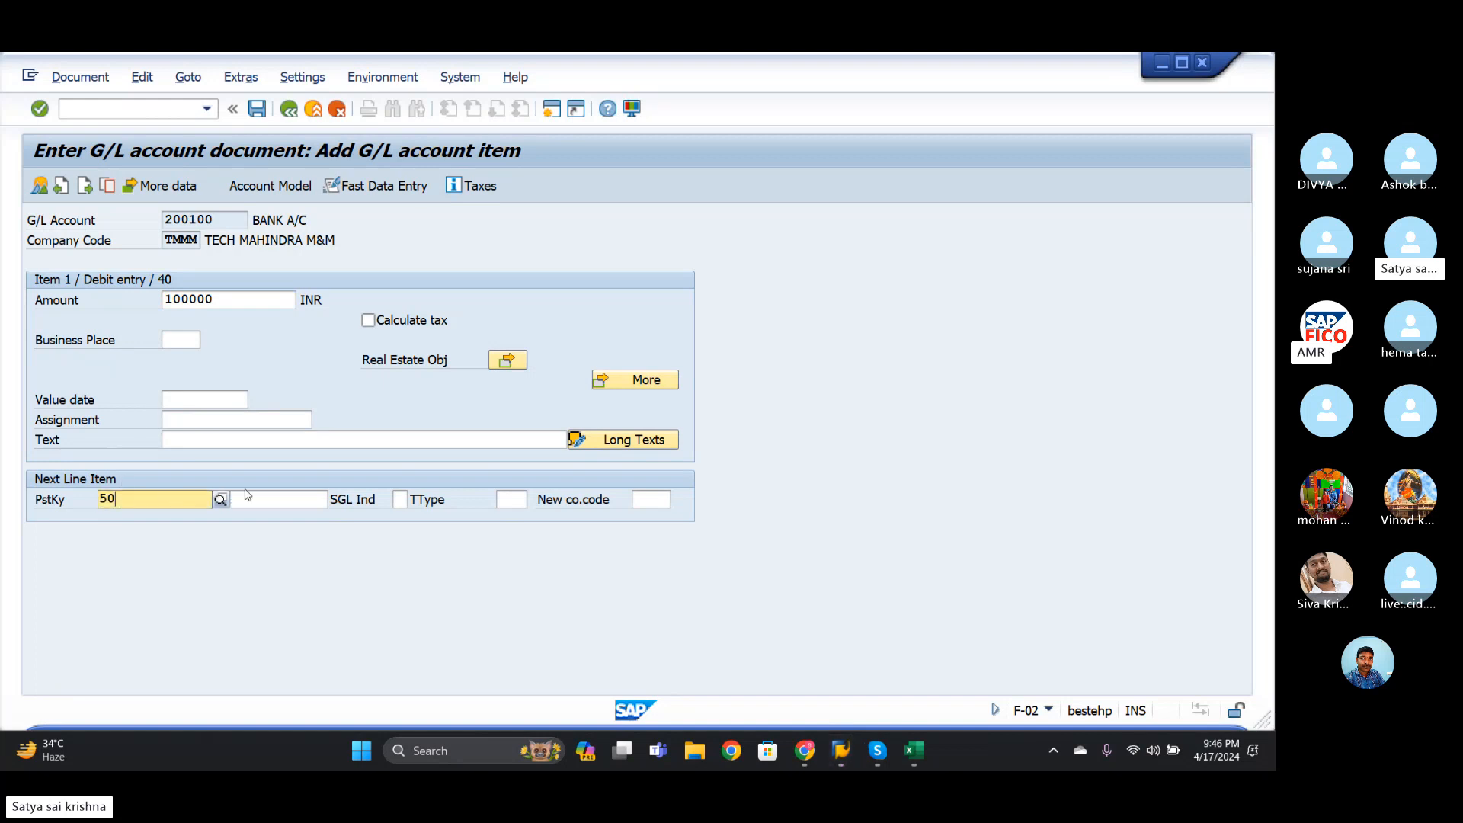
{"action": "left_click", "coordinate": [194, 538]}
{"action": "left_click", "coordinate": [288, 500]}
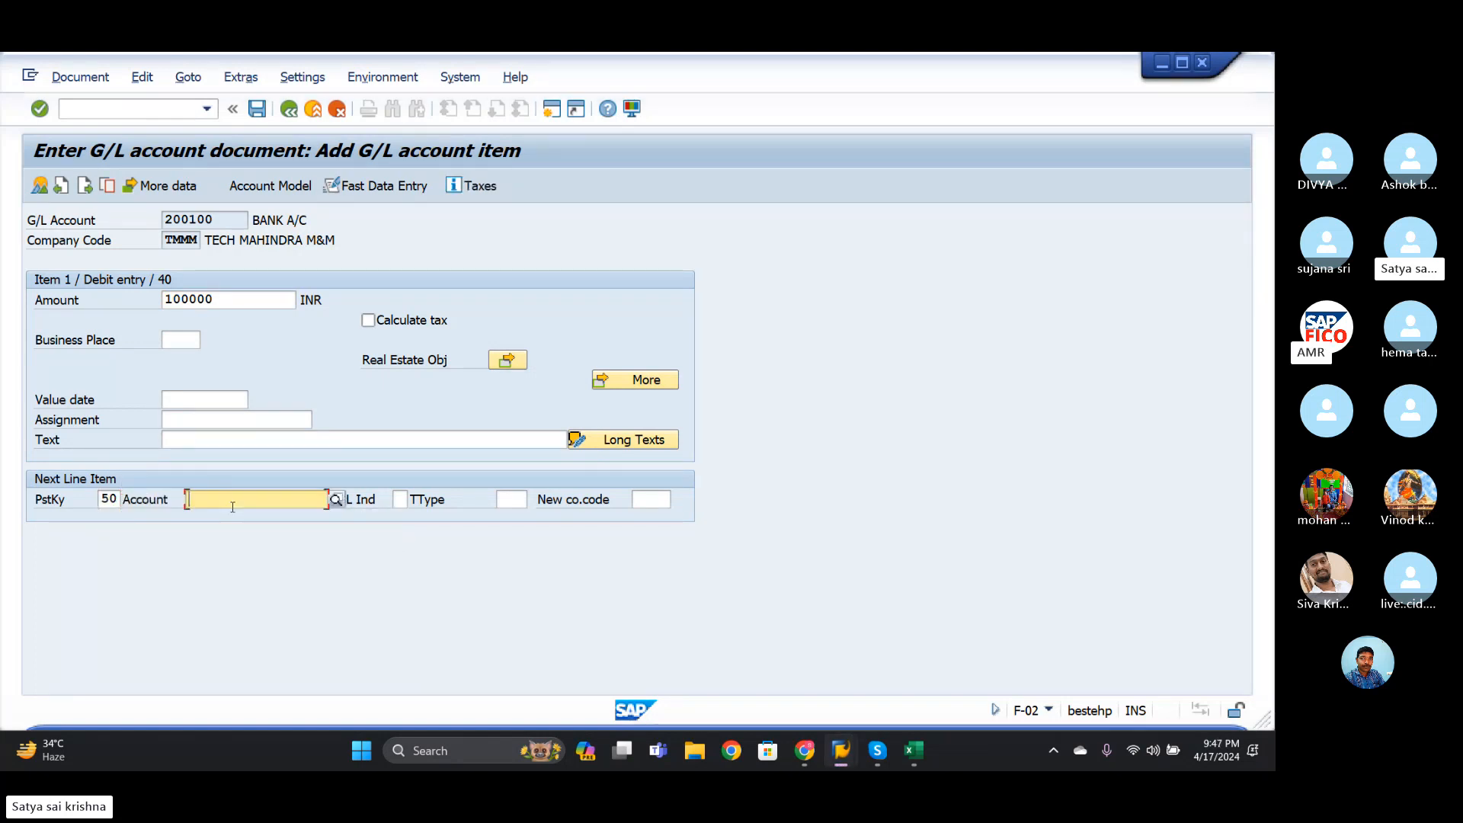
- Pick TERM LOAN A/C 100300 from the TMMM account list for the next line item and continue to its entry
{"action": "left_click", "coordinate": [336, 500]}
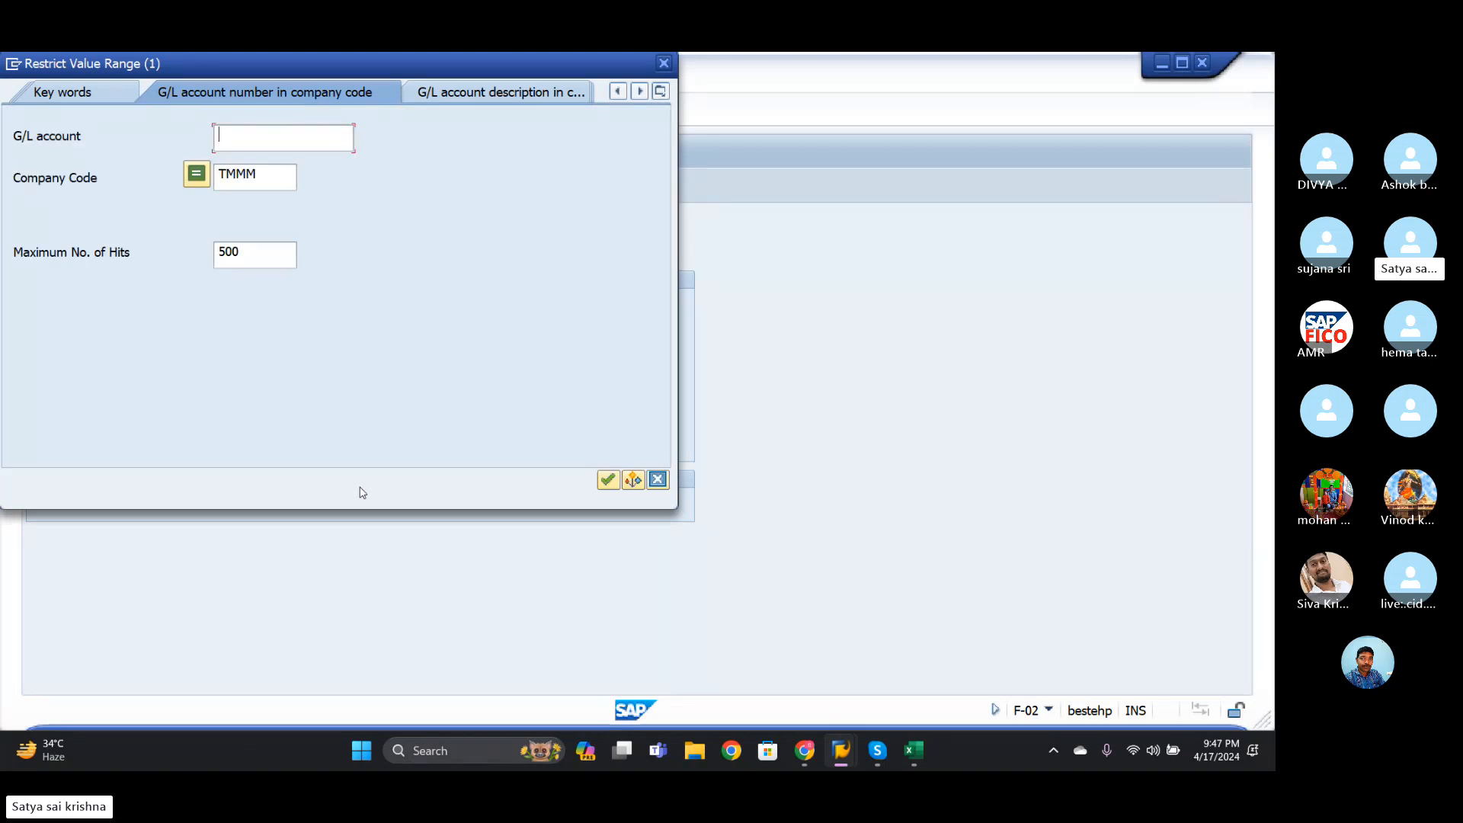
{"action": "key", "text": "Return"}
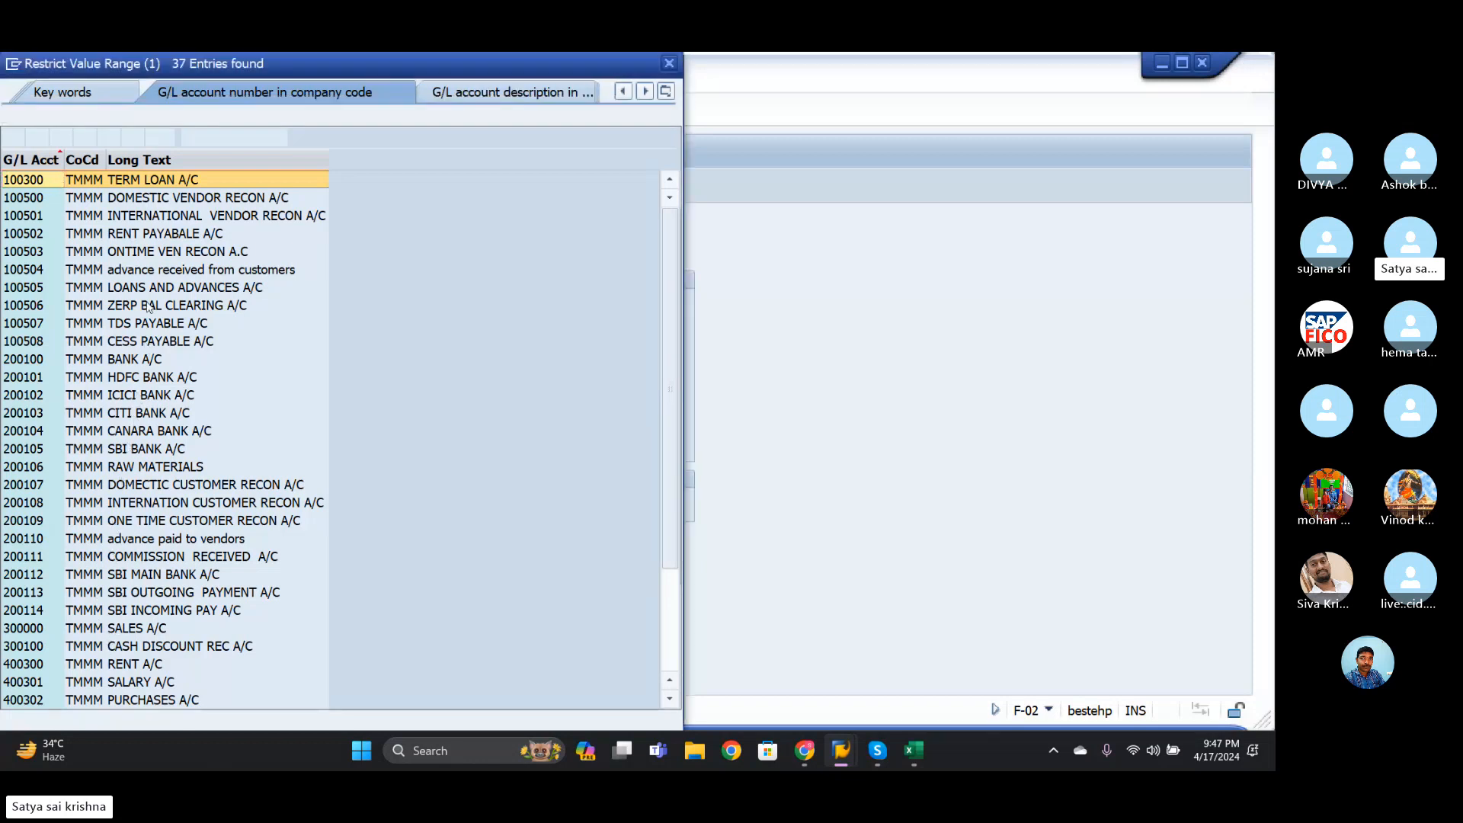
{"action": "scroll", "coordinate": [143, 547], "scroll_direction": "down", "scroll_amount": 3}
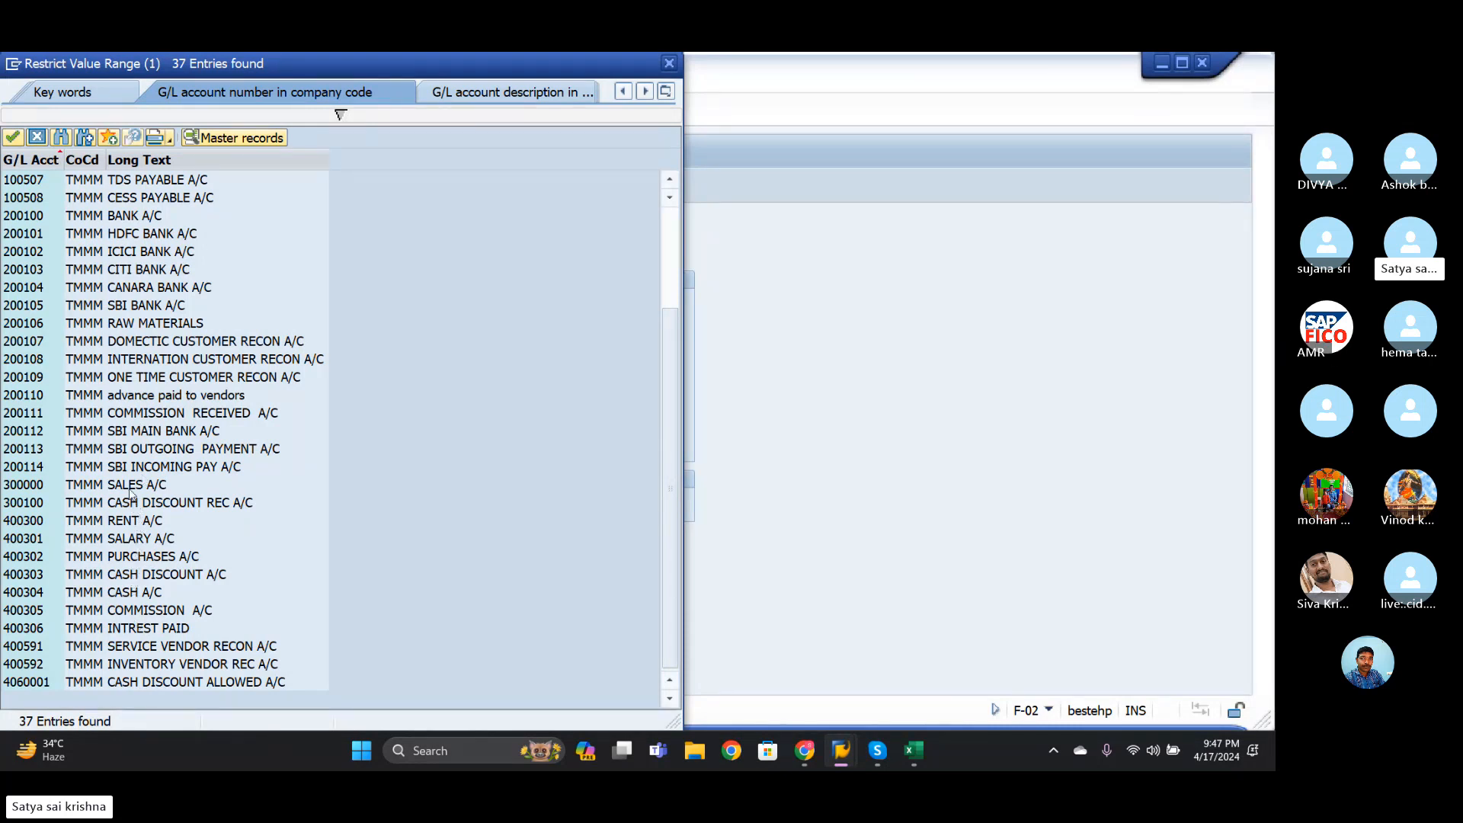
{"action": "scroll", "coordinate": [119, 478], "scroll_direction": "up", "scroll_amount": 1}
{"action": "scroll", "coordinate": [119, 478], "scroll_direction": "up", "scroll_amount": 1}
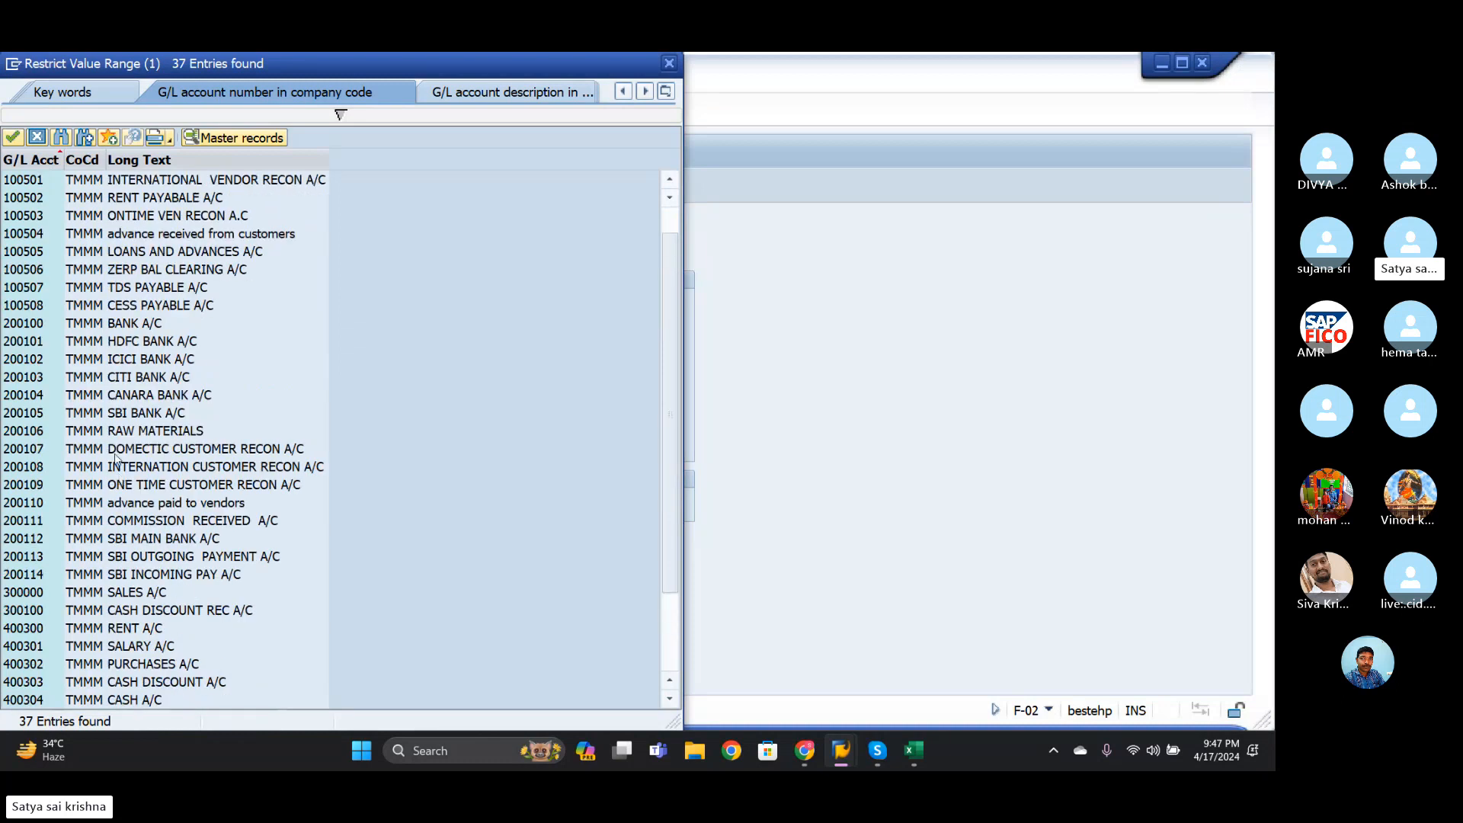
{"action": "scroll", "coordinate": [118, 378], "scroll_direction": "up", "scroll_amount": 1}
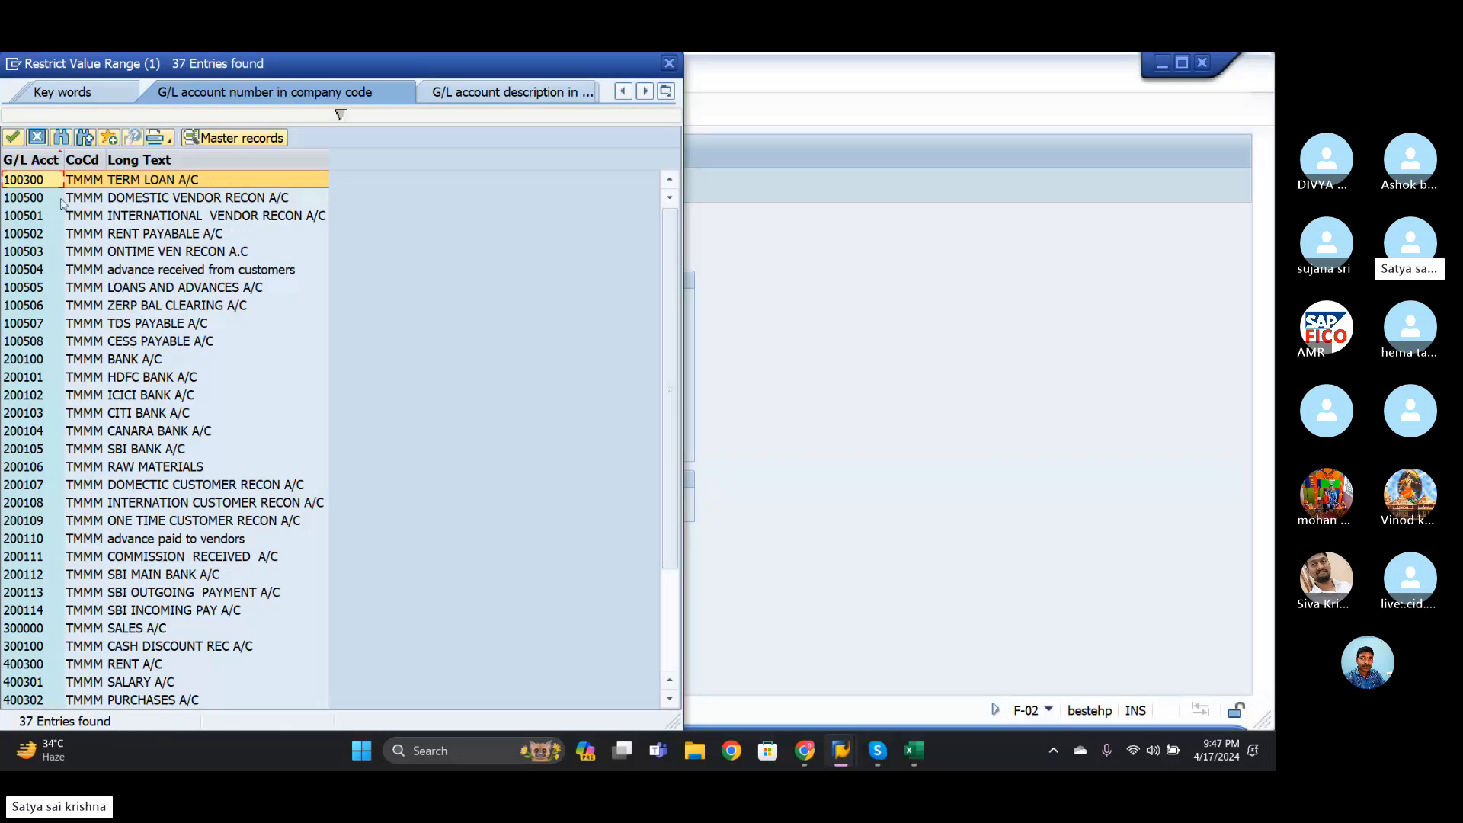
{"action": "left_click", "coordinate": [12, 138]}
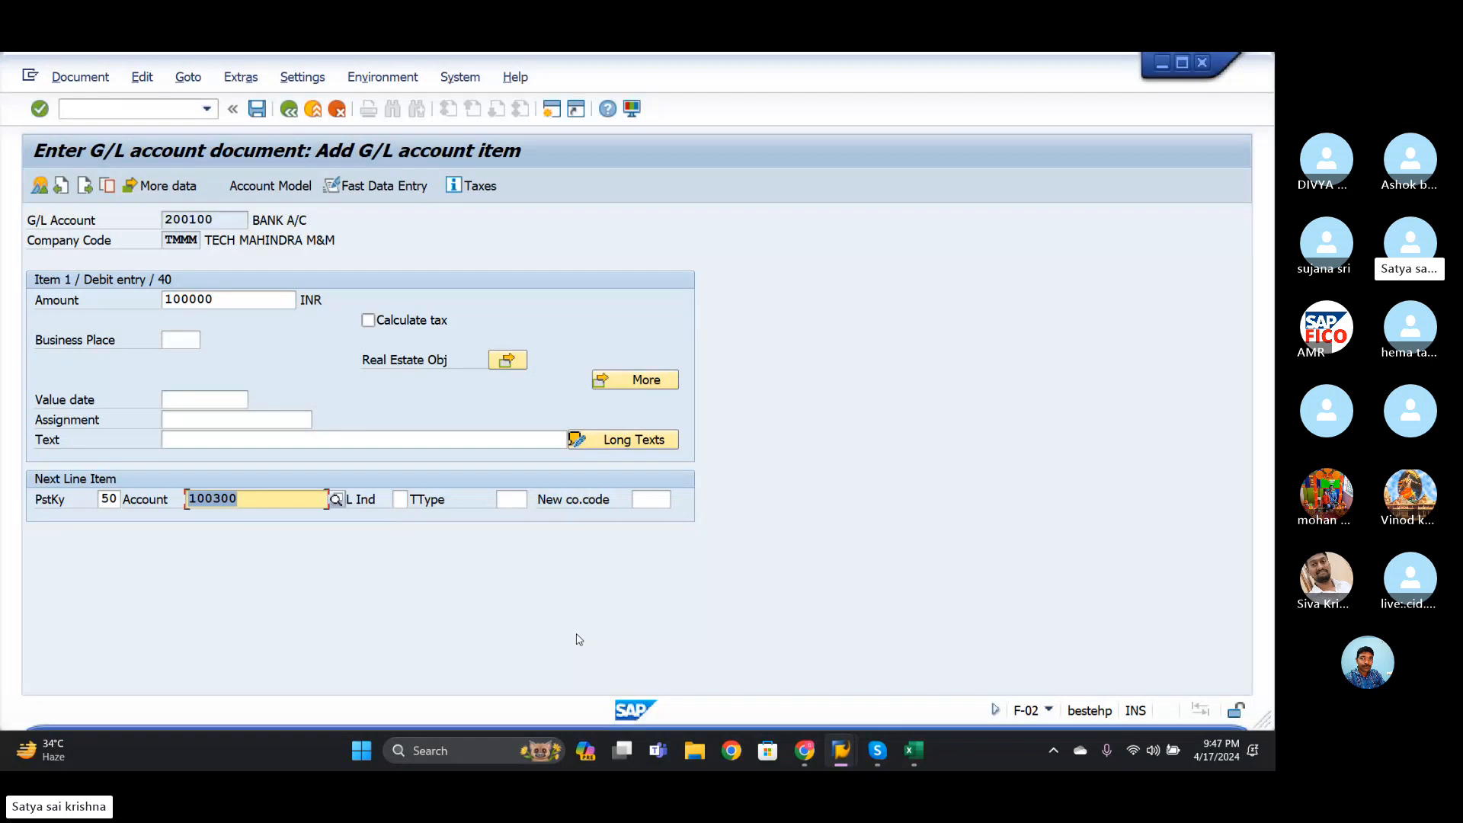
{"action": "key", "text": "Return"}
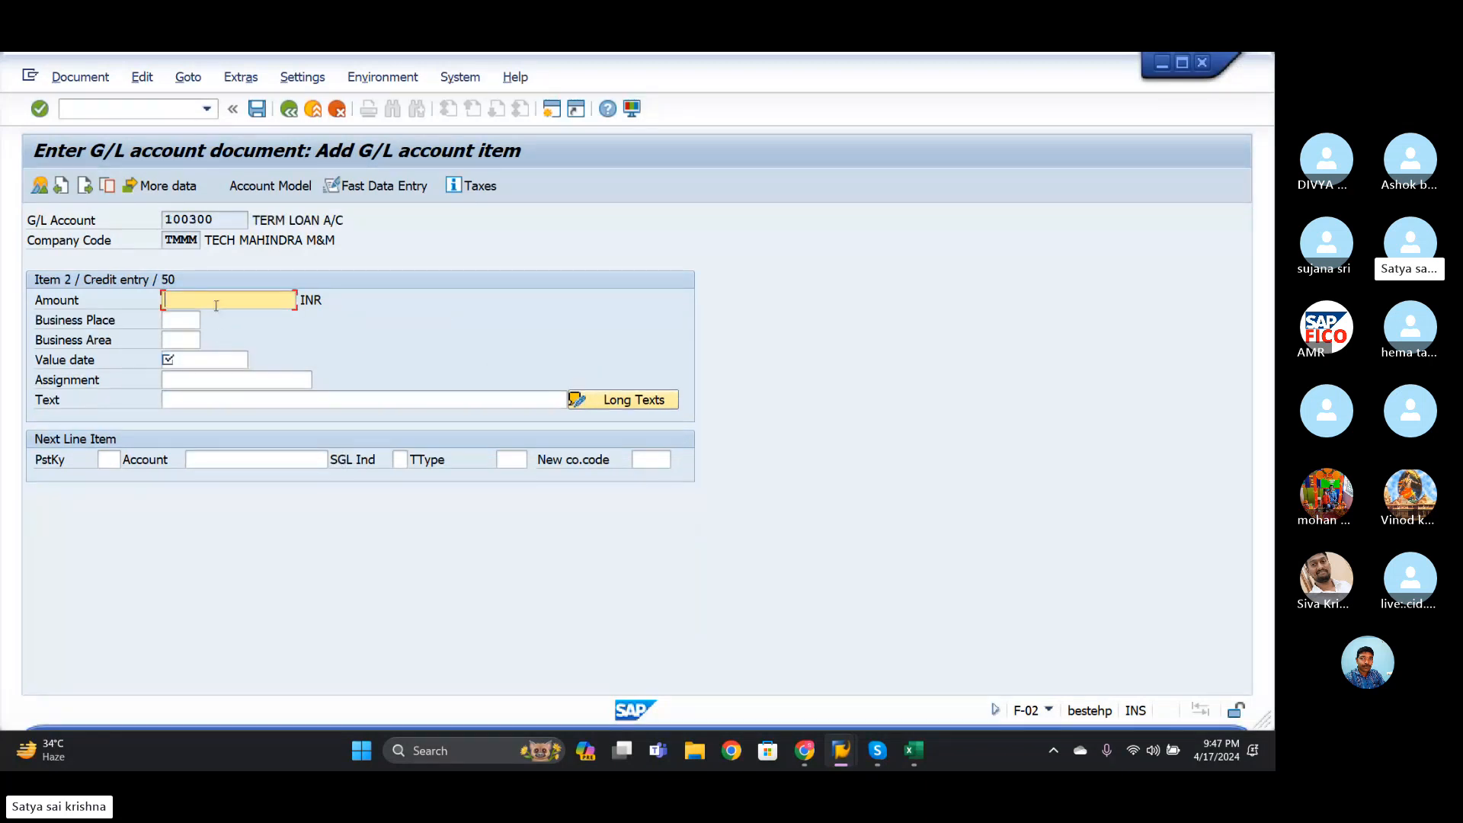
- Enter * as the term loan credit item's amount and + as its text, and try to simulate the document
{"action": "type", "text": "*"}
{"action": "left_click", "coordinate": [210, 404]}
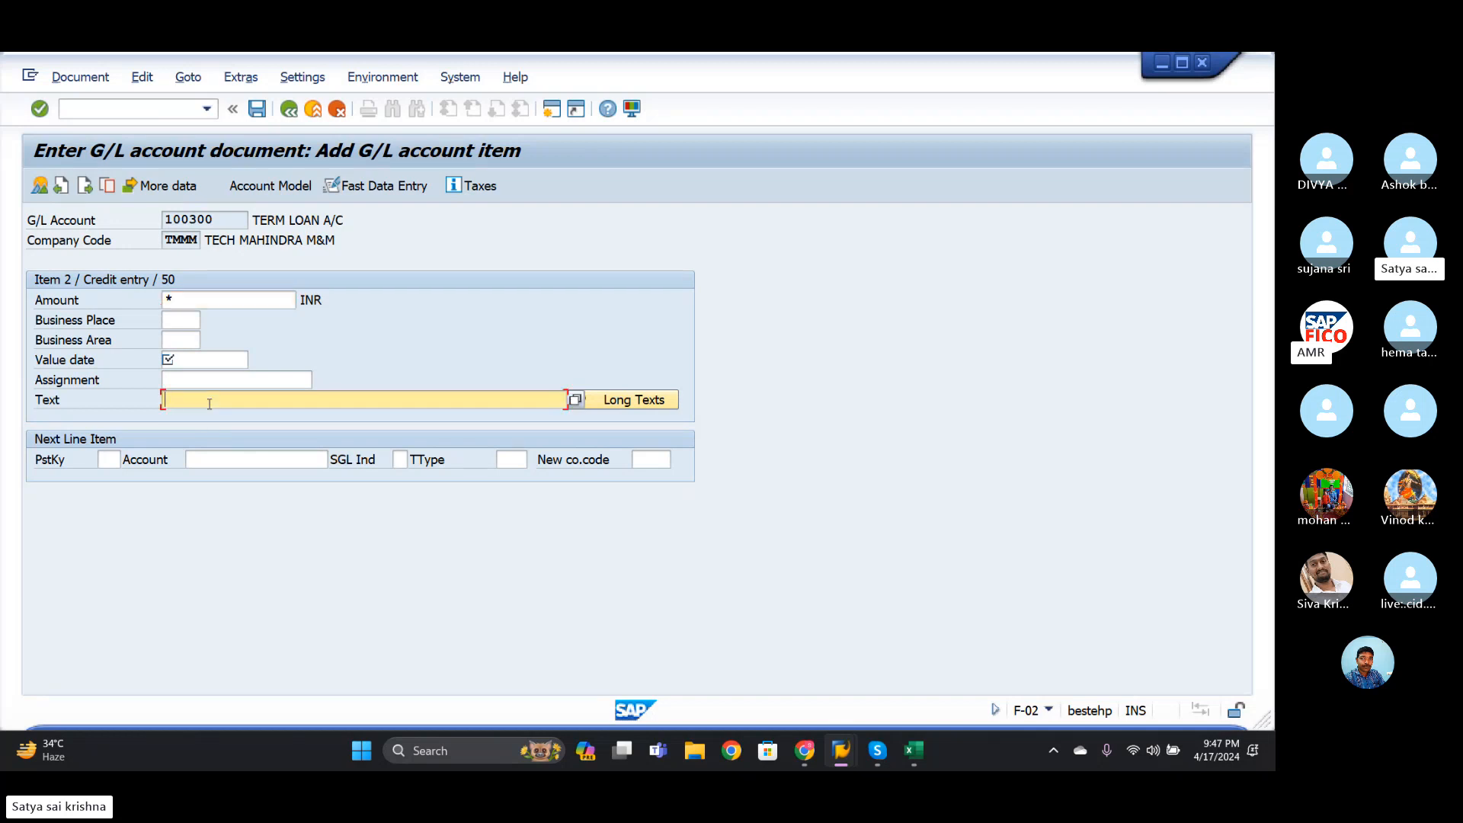
{"action": "type", "text": "+"}
{"action": "left_click", "coordinate": [80, 78]}
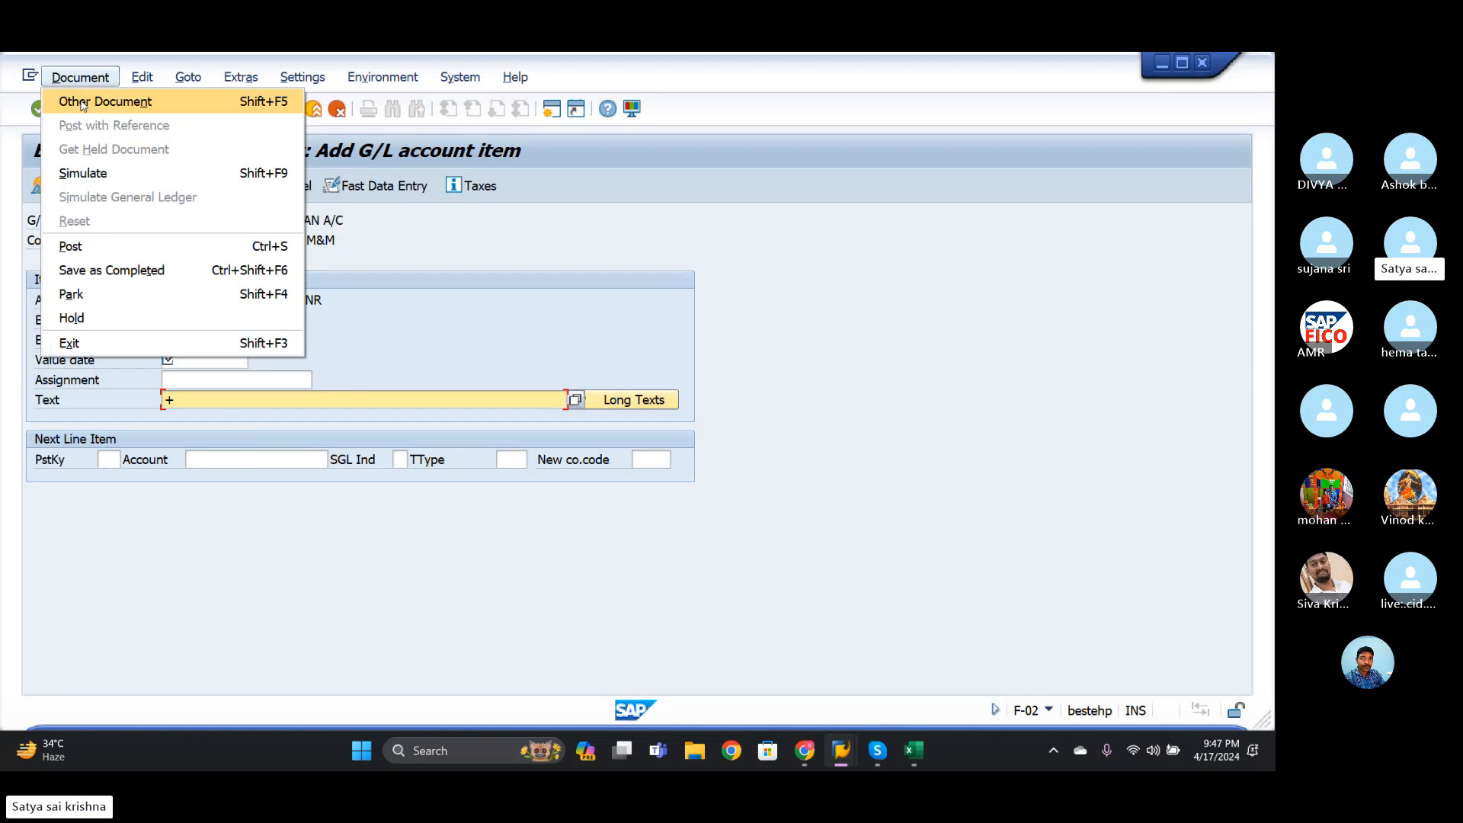
{"action": "left_click", "coordinate": [109, 175]}
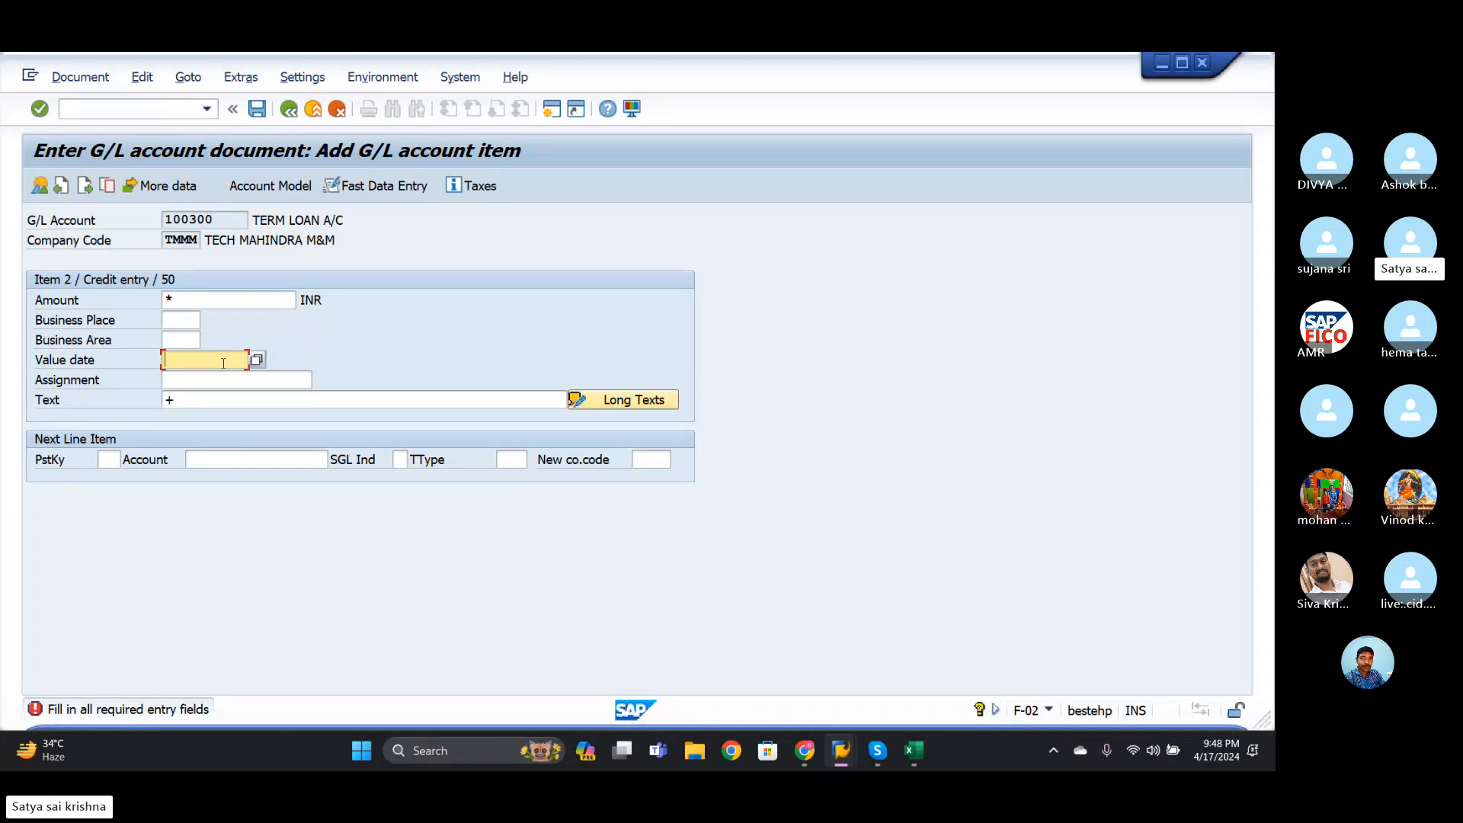
- Set the term loan item's value date to 17.04.2024, and simulate and post the document
{"action": "type", "text": "17.04.2024"}
{"action": "left_click", "coordinate": [80, 77]}
{"action": "left_click", "coordinate": [103, 174]}
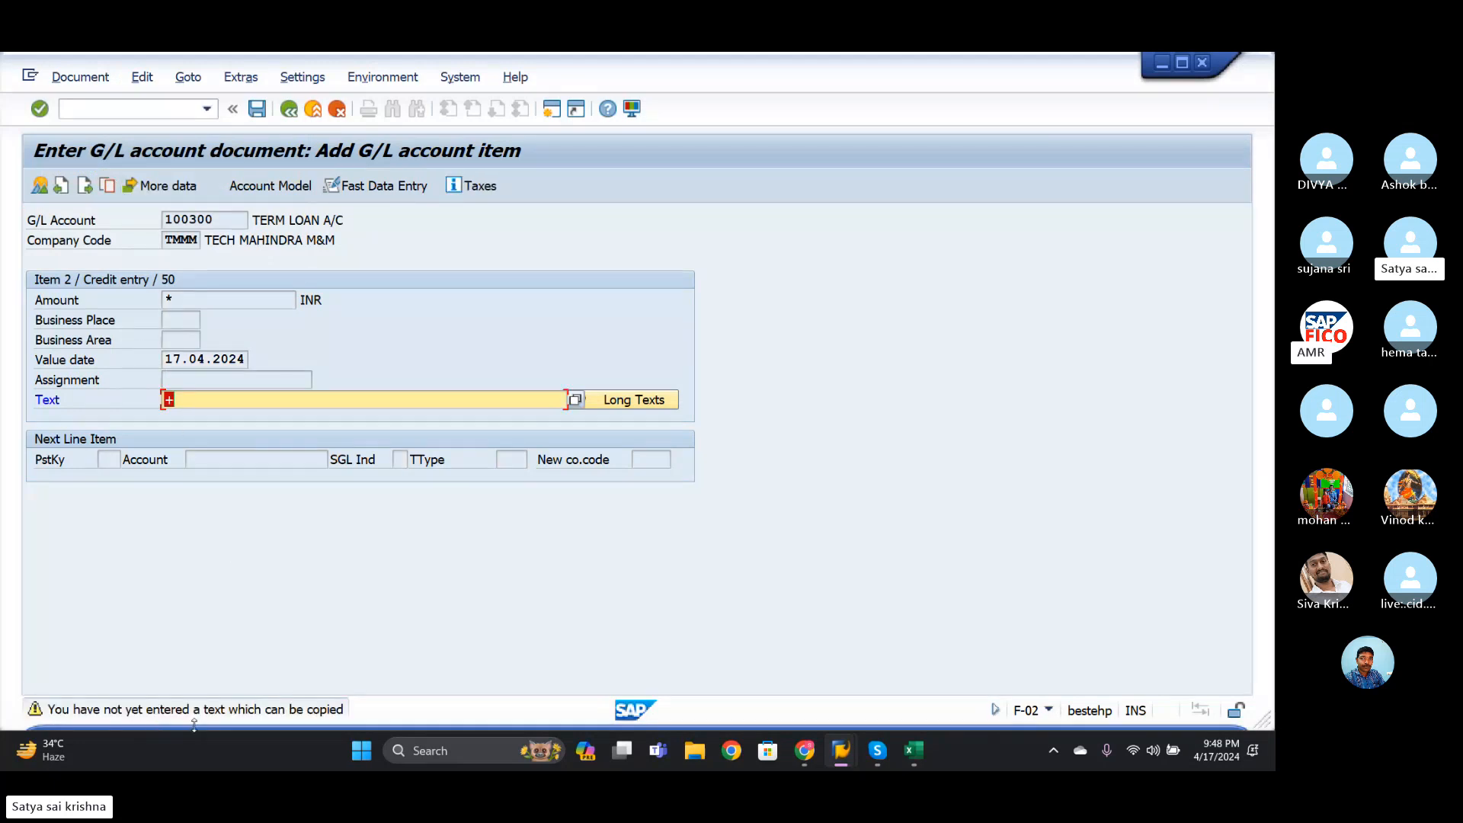
{"action": "key", "text": "Return"}
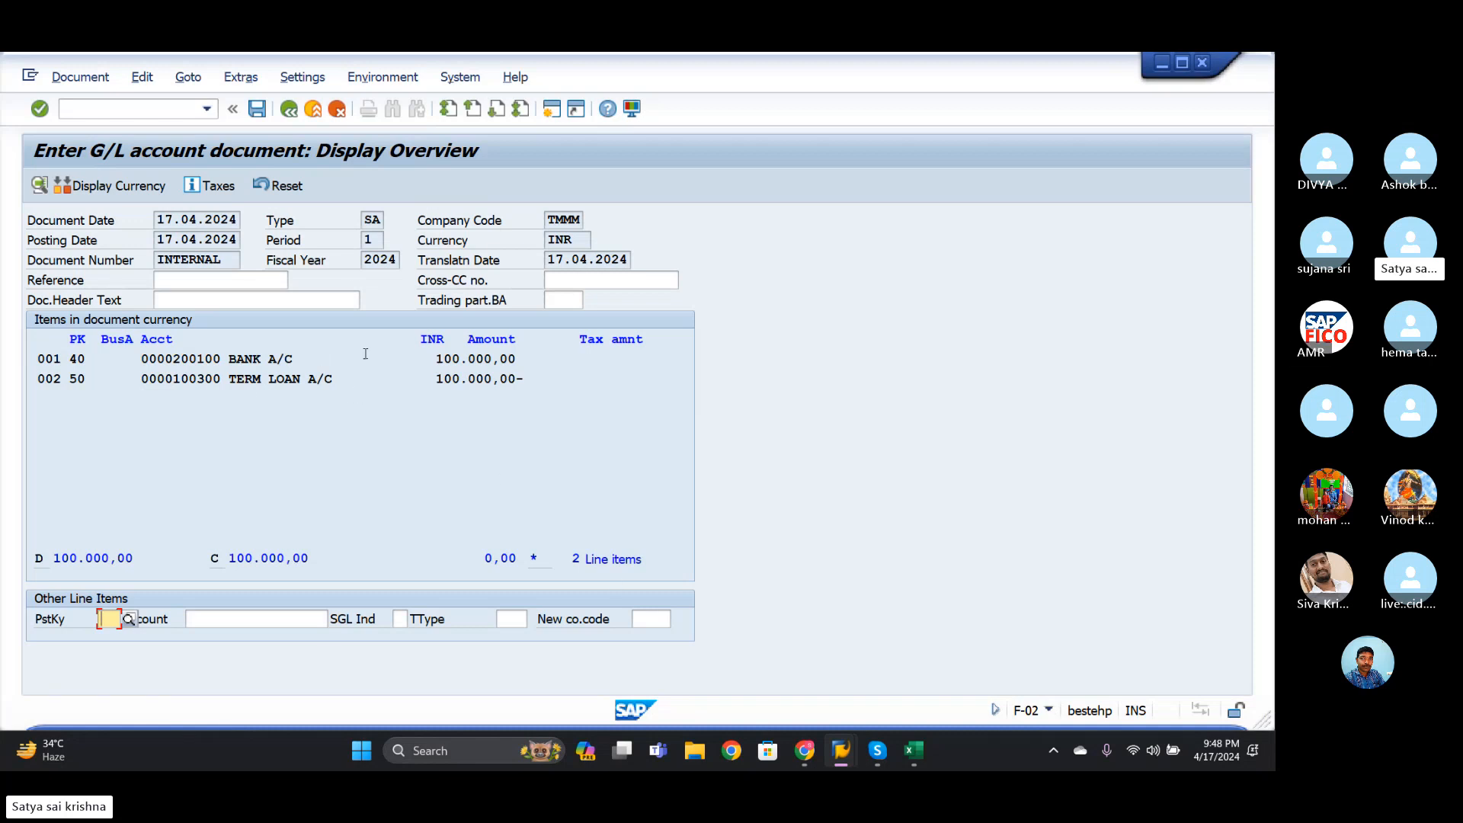
{"action": "left_click", "coordinate": [257, 110]}
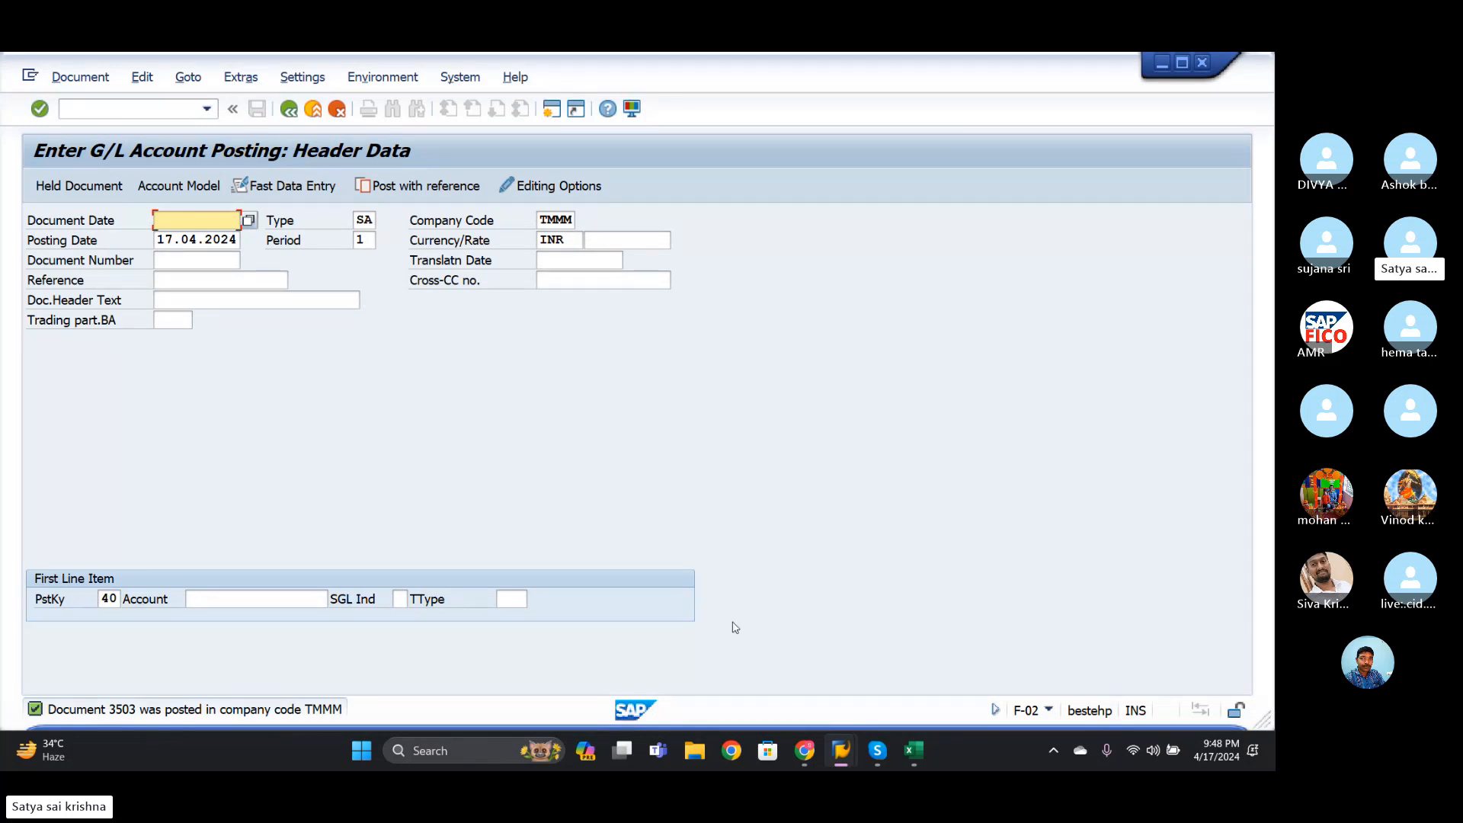
{"action": "mouse_move", "coordinate": [868, 748]}
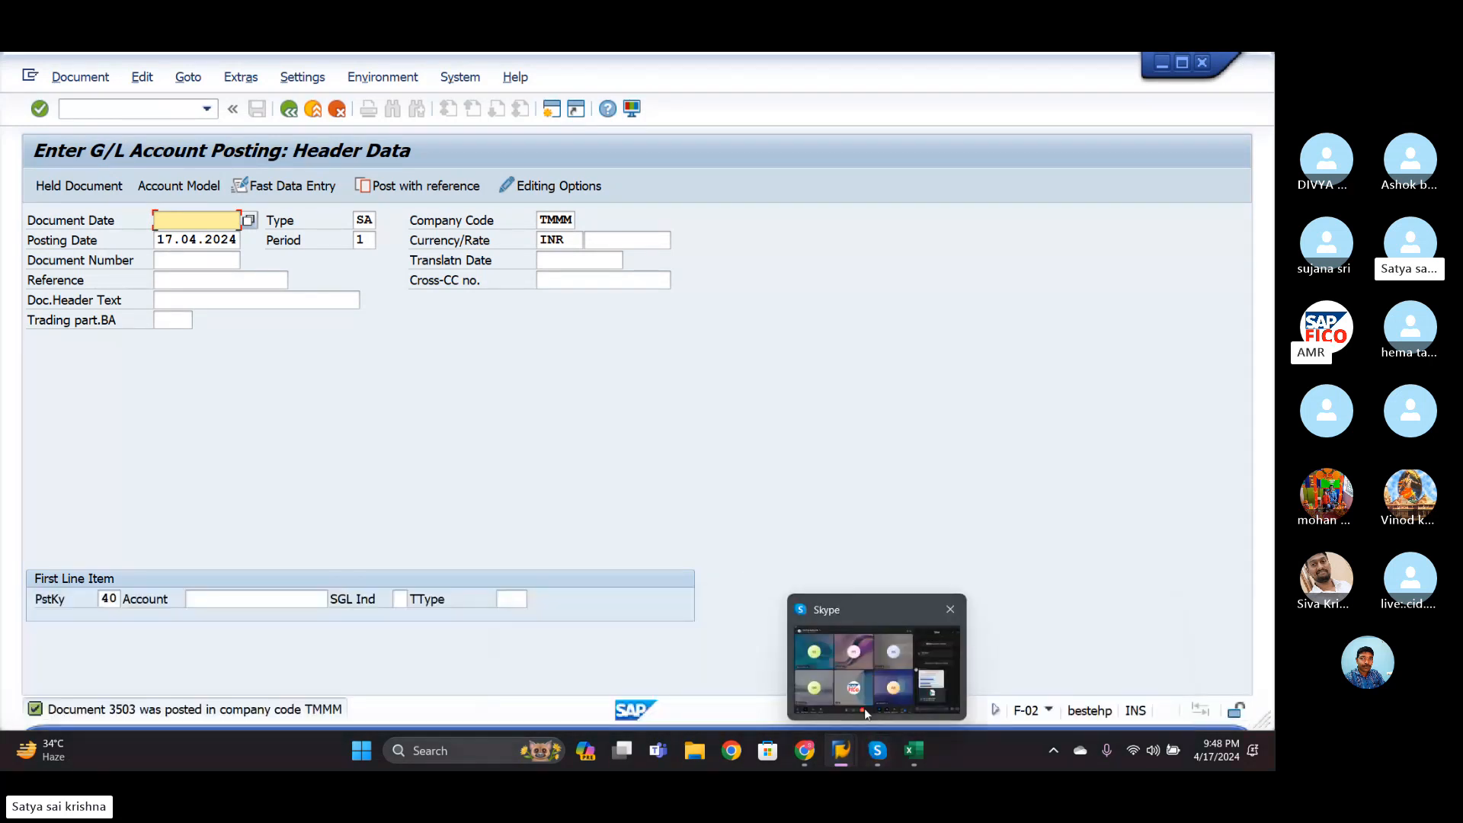
- Return to the G/L posting session and display the term loan receipt document just posted in company code TMMM
{"action": "mouse_move", "coordinate": [853, 656]}
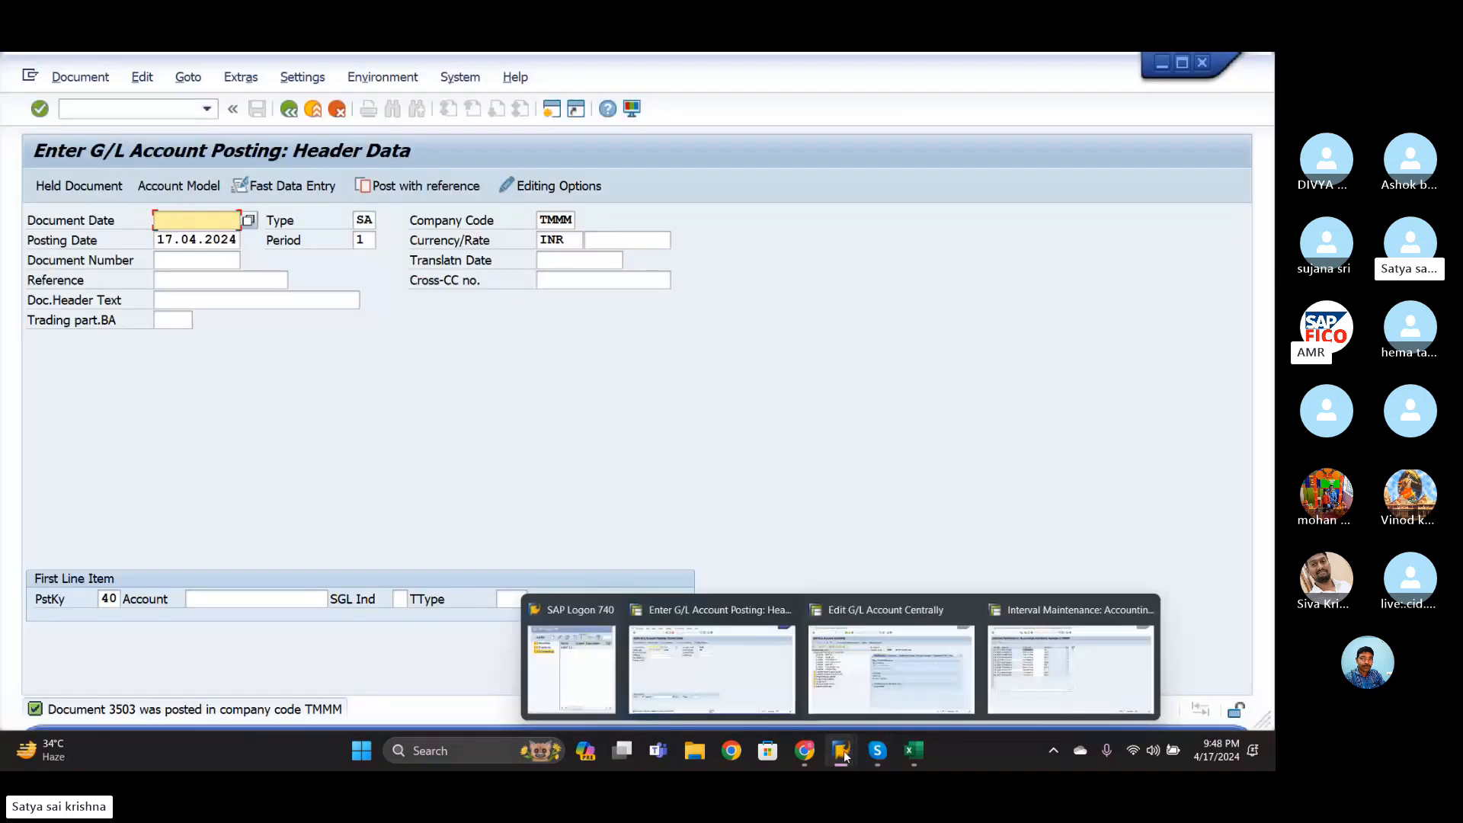
{"action": "mouse_move", "coordinate": [903, 687]}
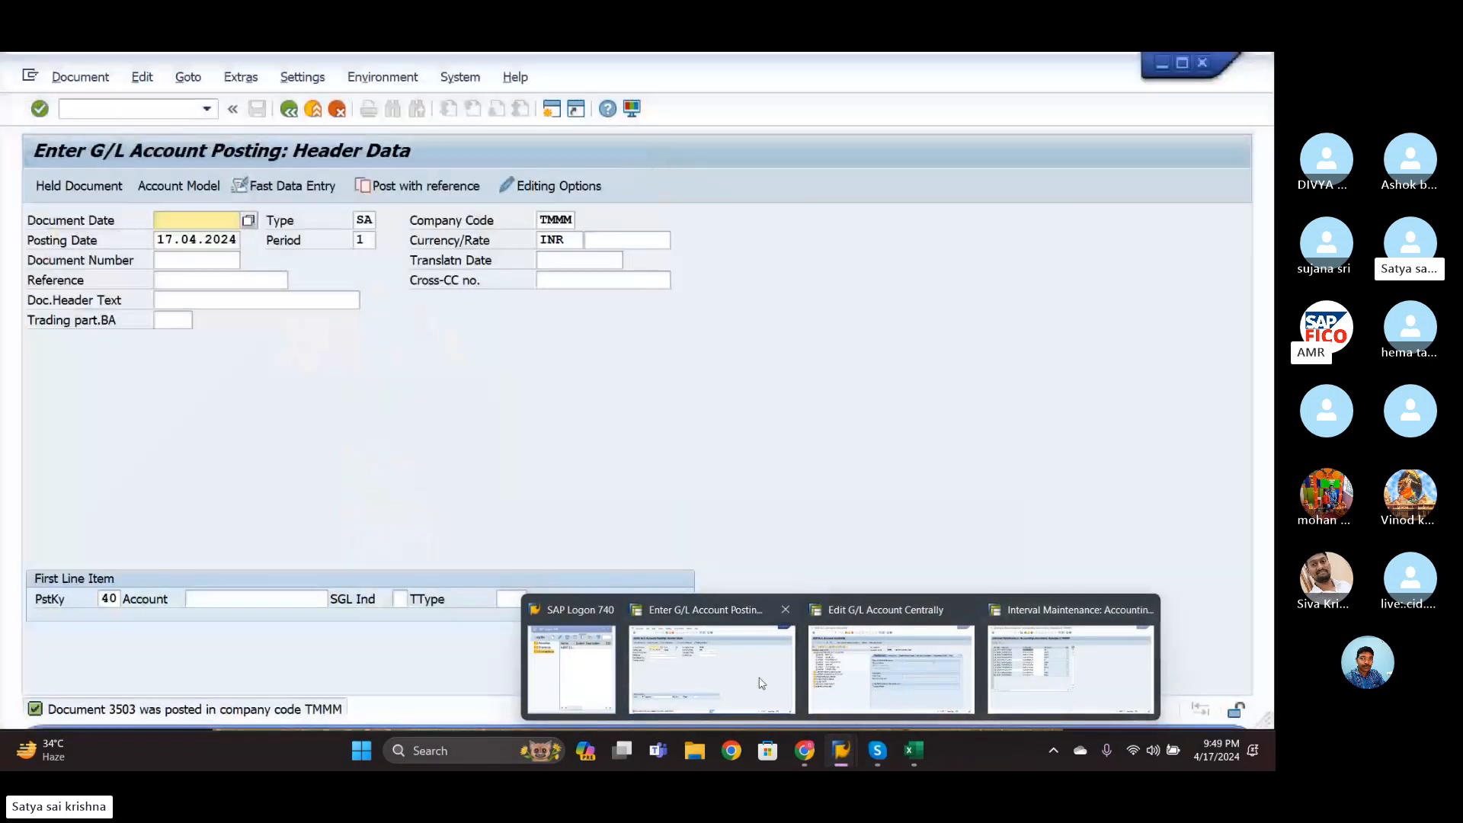
{"action": "left_click", "coordinate": [712, 669]}
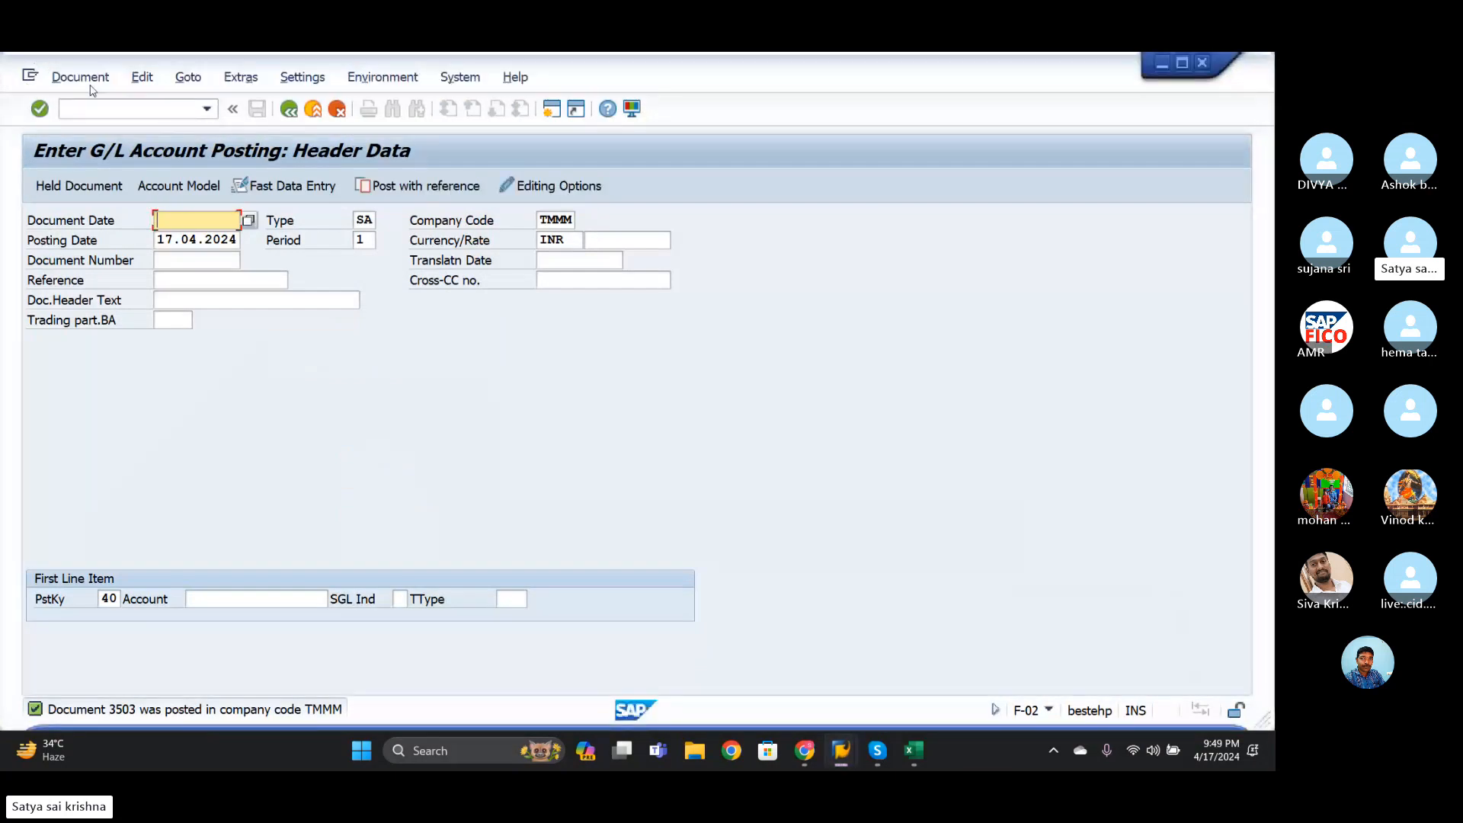
{"action": "left_click", "coordinate": [80, 77]}
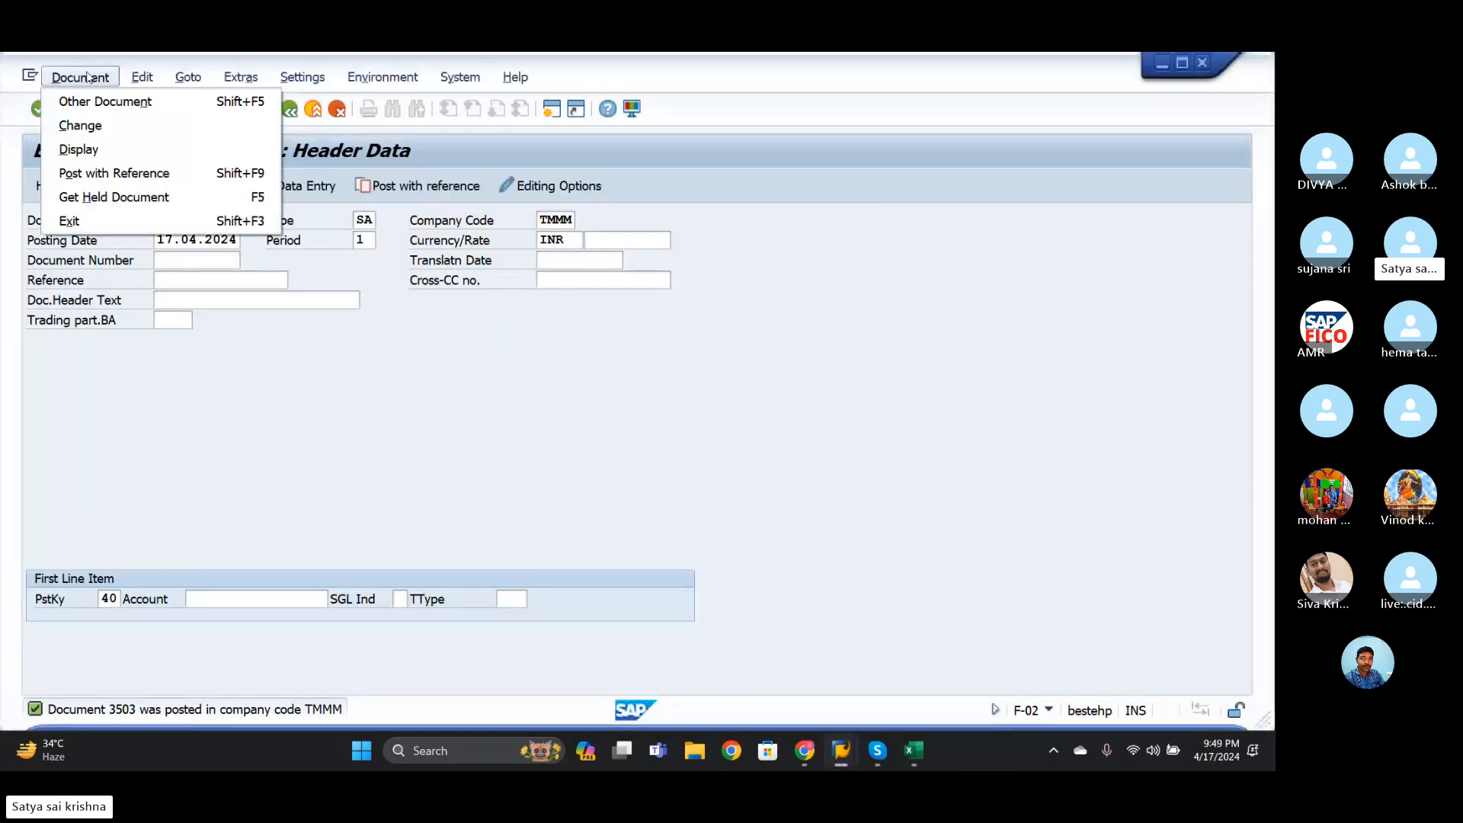
{"action": "left_click", "coordinate": [90, 150]}
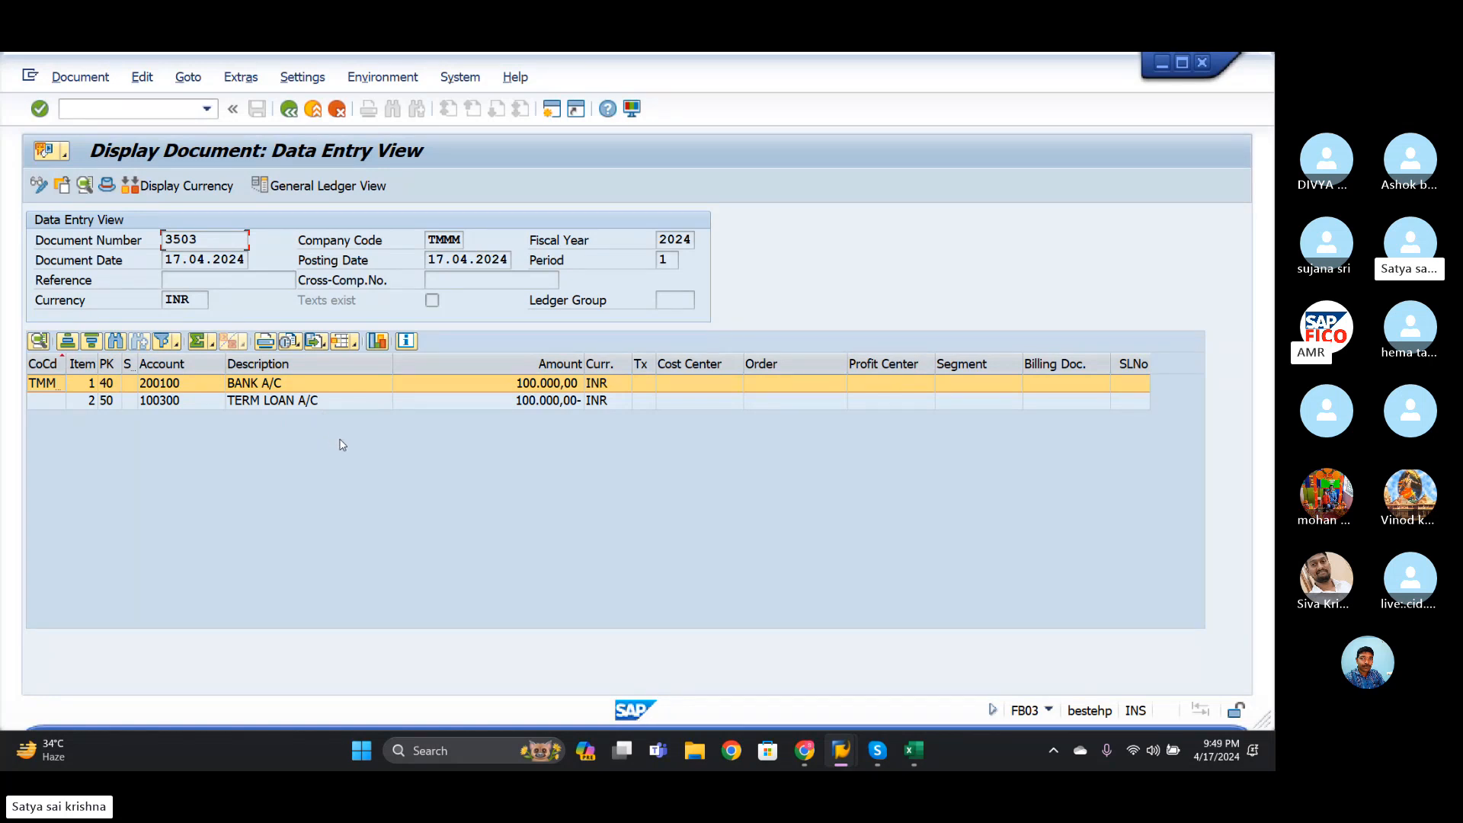
- Start a new G/L posting with transaction F-02 and set its document date to 17.04.2024
{"action": "left_click", "coordinate": [141, 108]}
{"action": "type", "text": "/NF-02"}
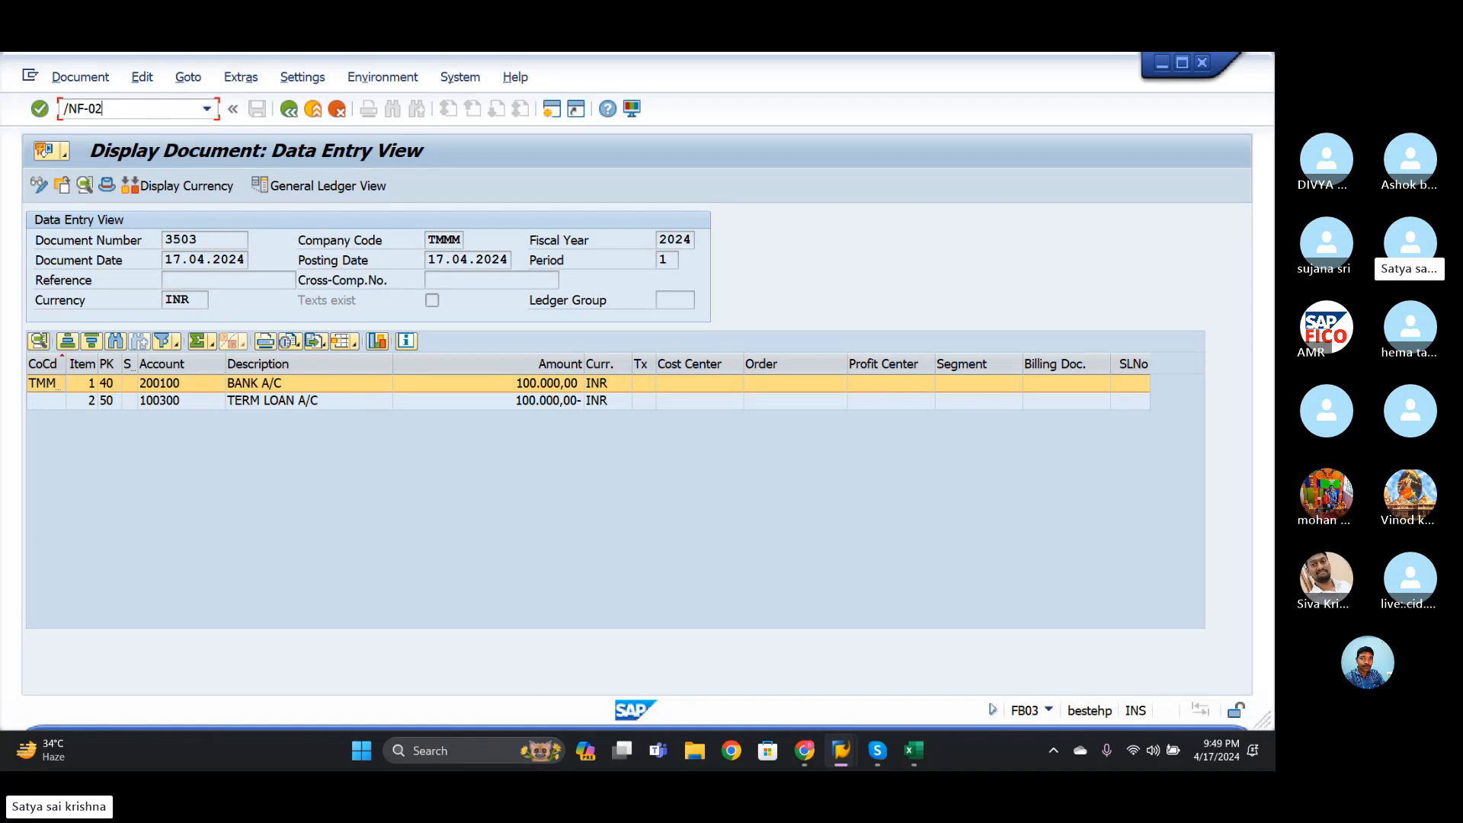
{"action": "key", "text": "Return"}
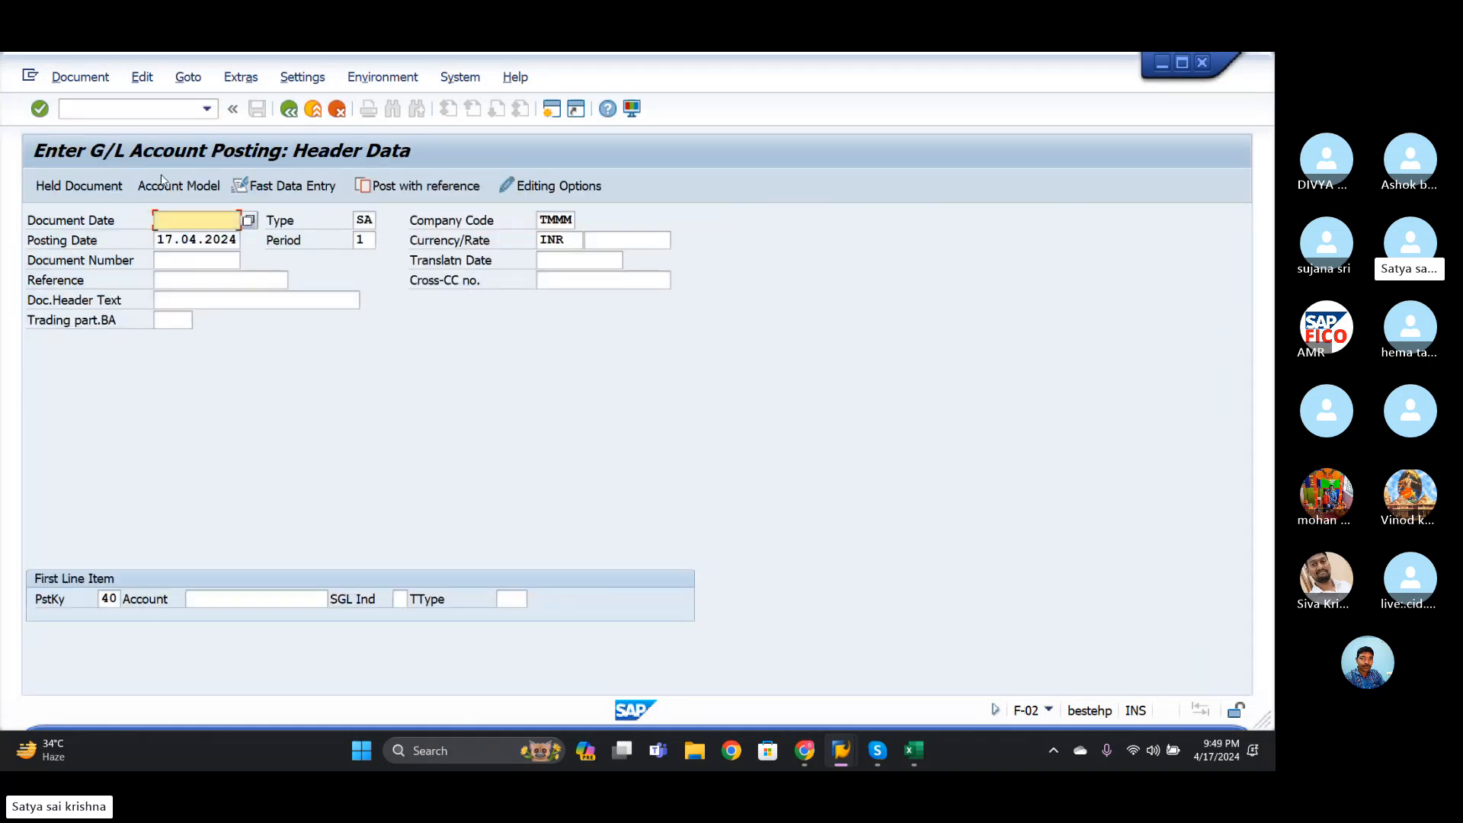
{"action": "left_click", "coordinate": [249, 220]}
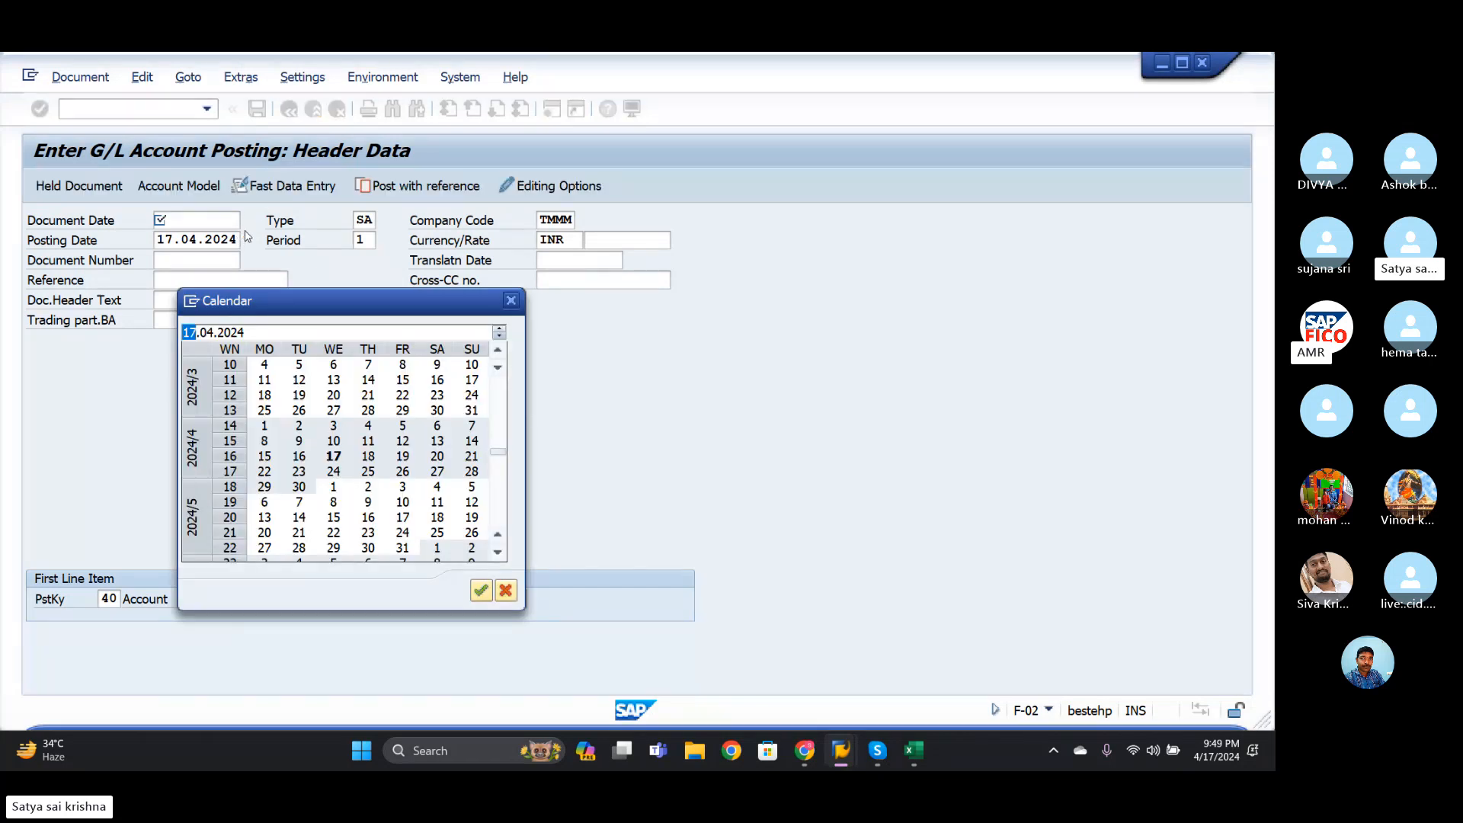
{"action": "left_click", "coordinate": [472, 585]}
- Pick TERM LOAN A/C 100300 from the TMMM account list for the first line item and continue to its entry
{"action": "left_click", "coordinate": [273, 605]}
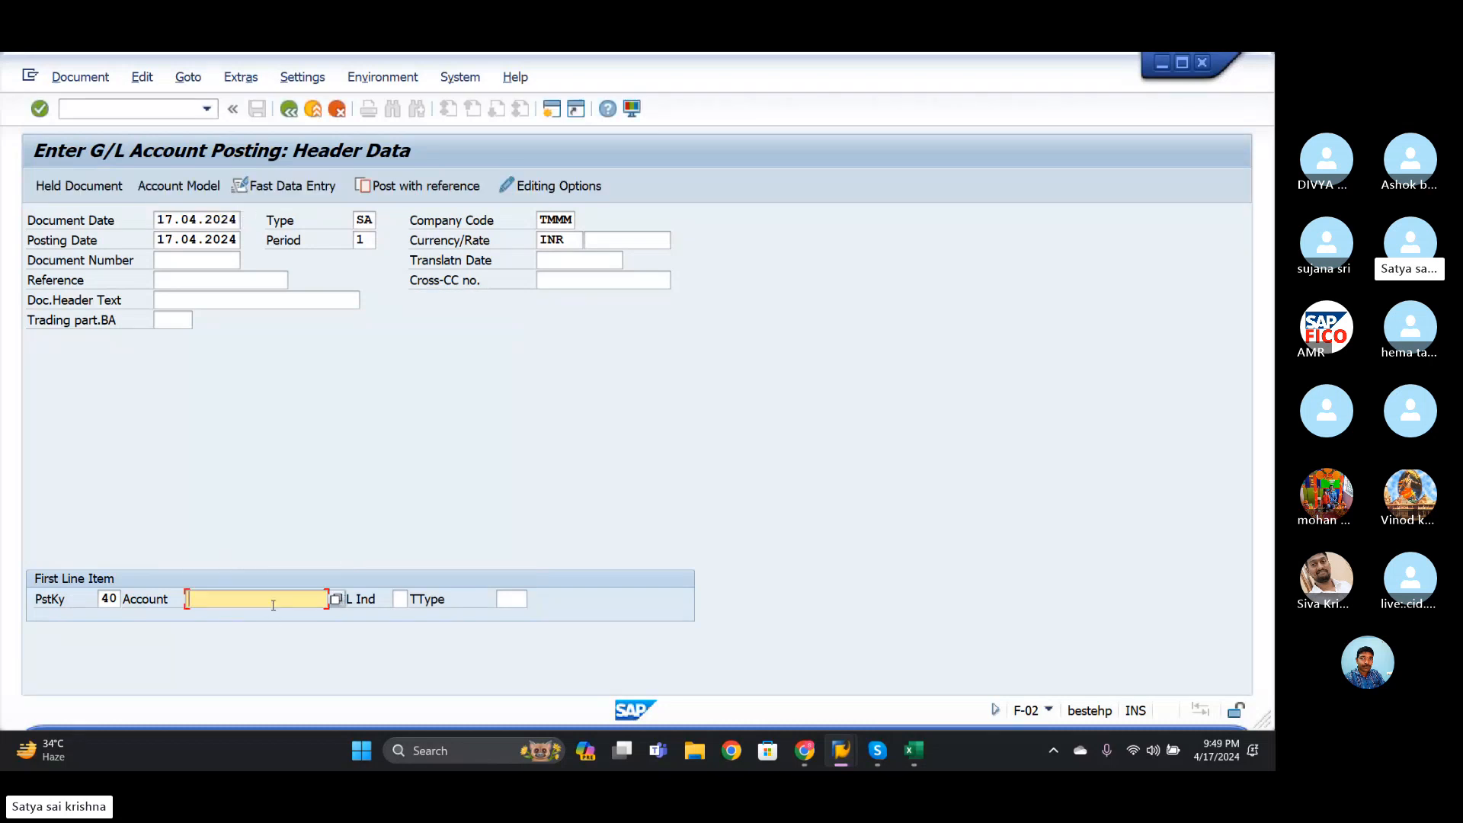
{"action": "left_click", "coordinate": [336, 600]}
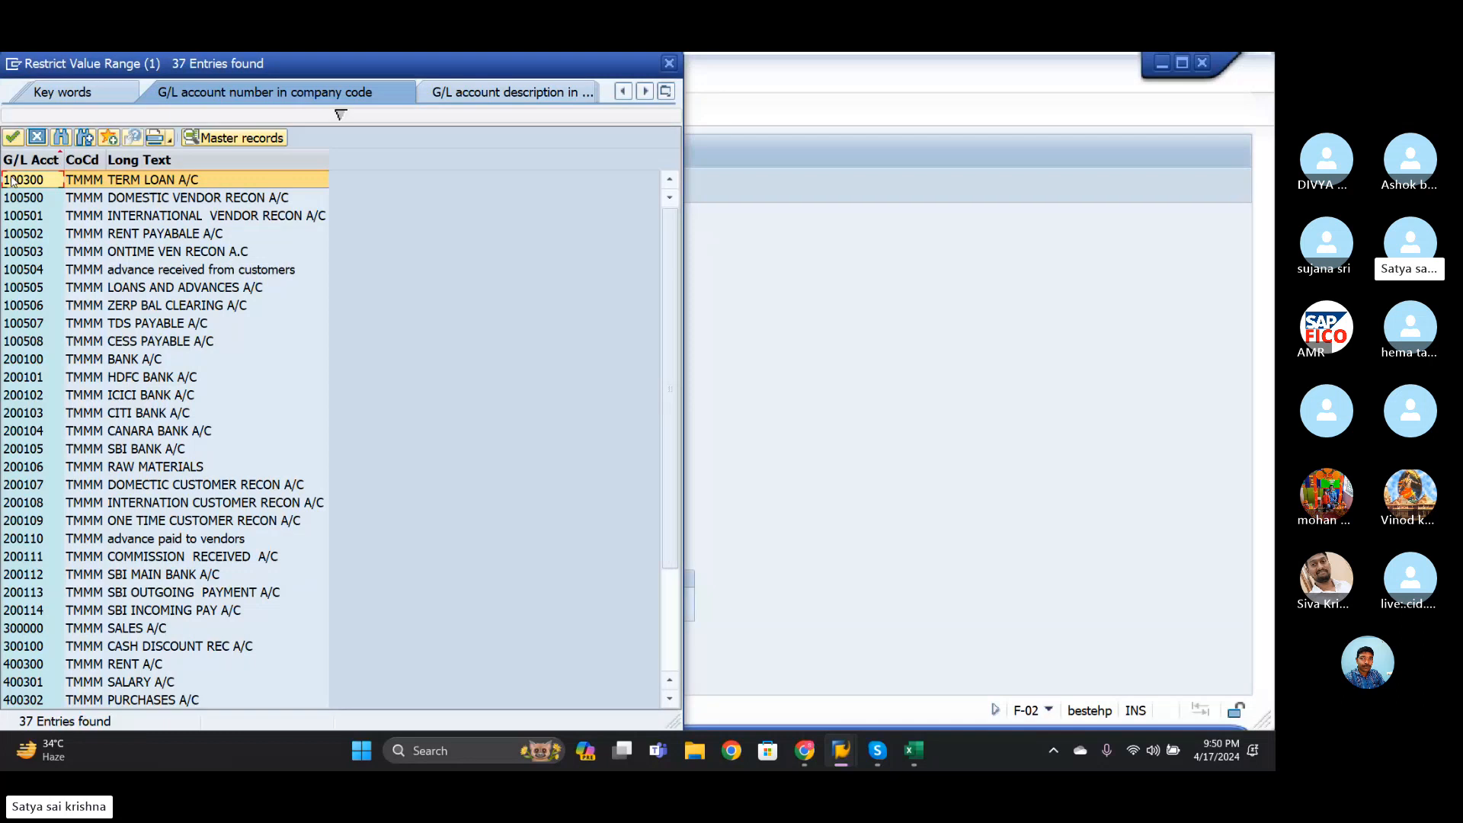
{"action": "left_click", "coordinate": [11, 138]}
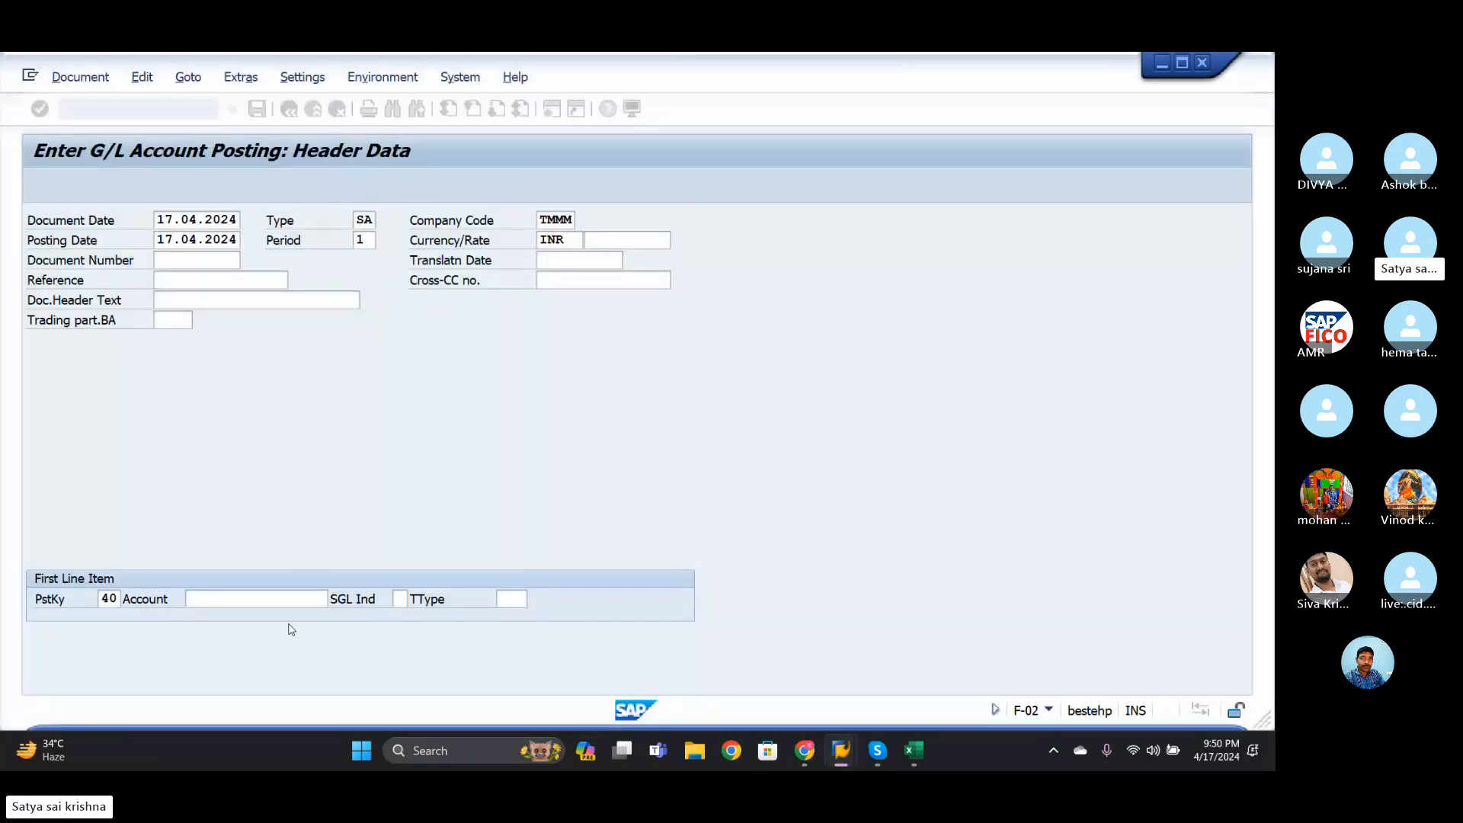
{"action": "key", "text": "Return"}
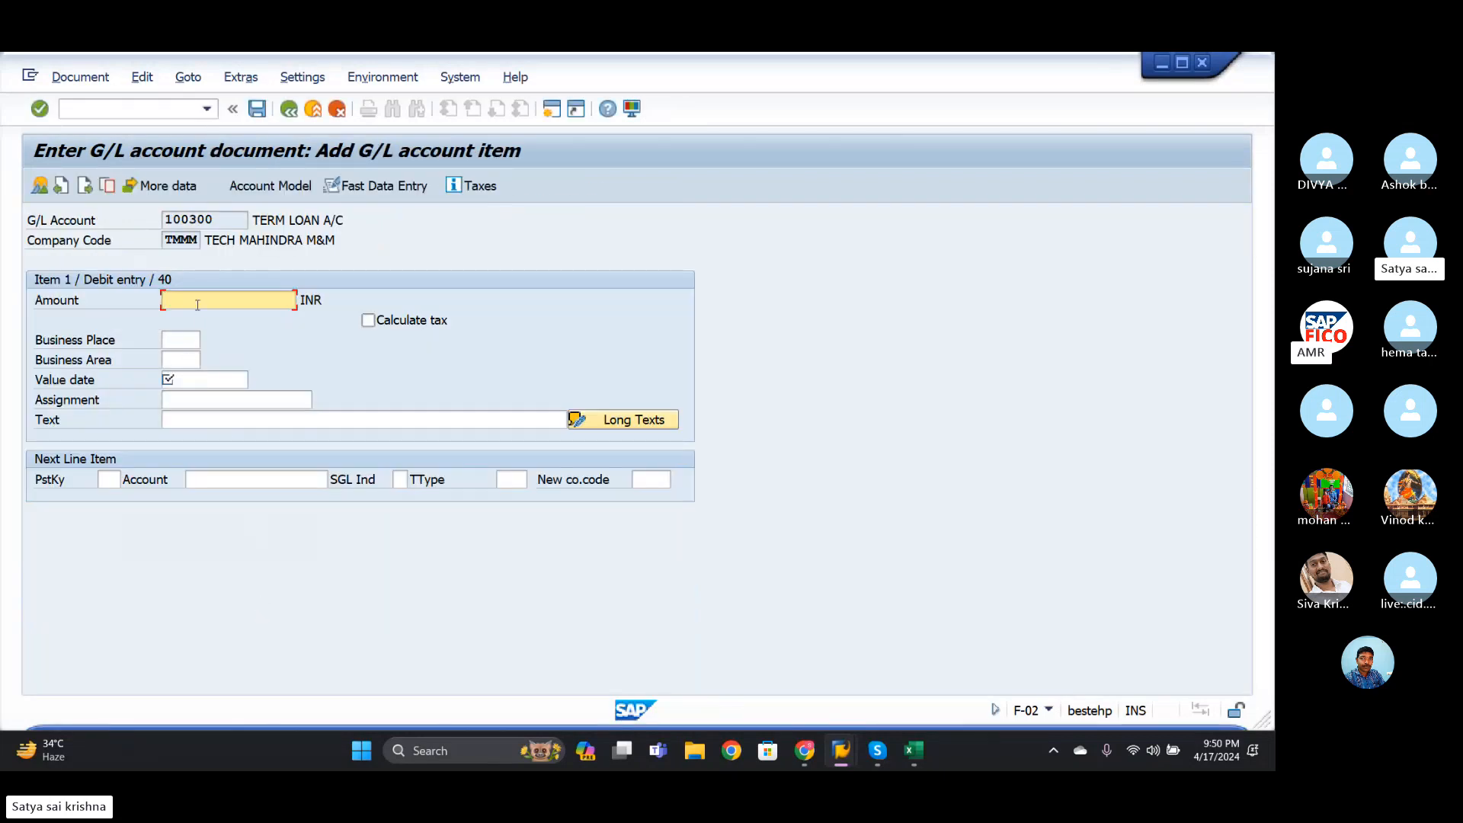
- Set the term loan debit item's amount to 10000 INR and assign posting key 50 and BANK A/C 200100 to the next line item
{"action": "type", "text": "10000"}
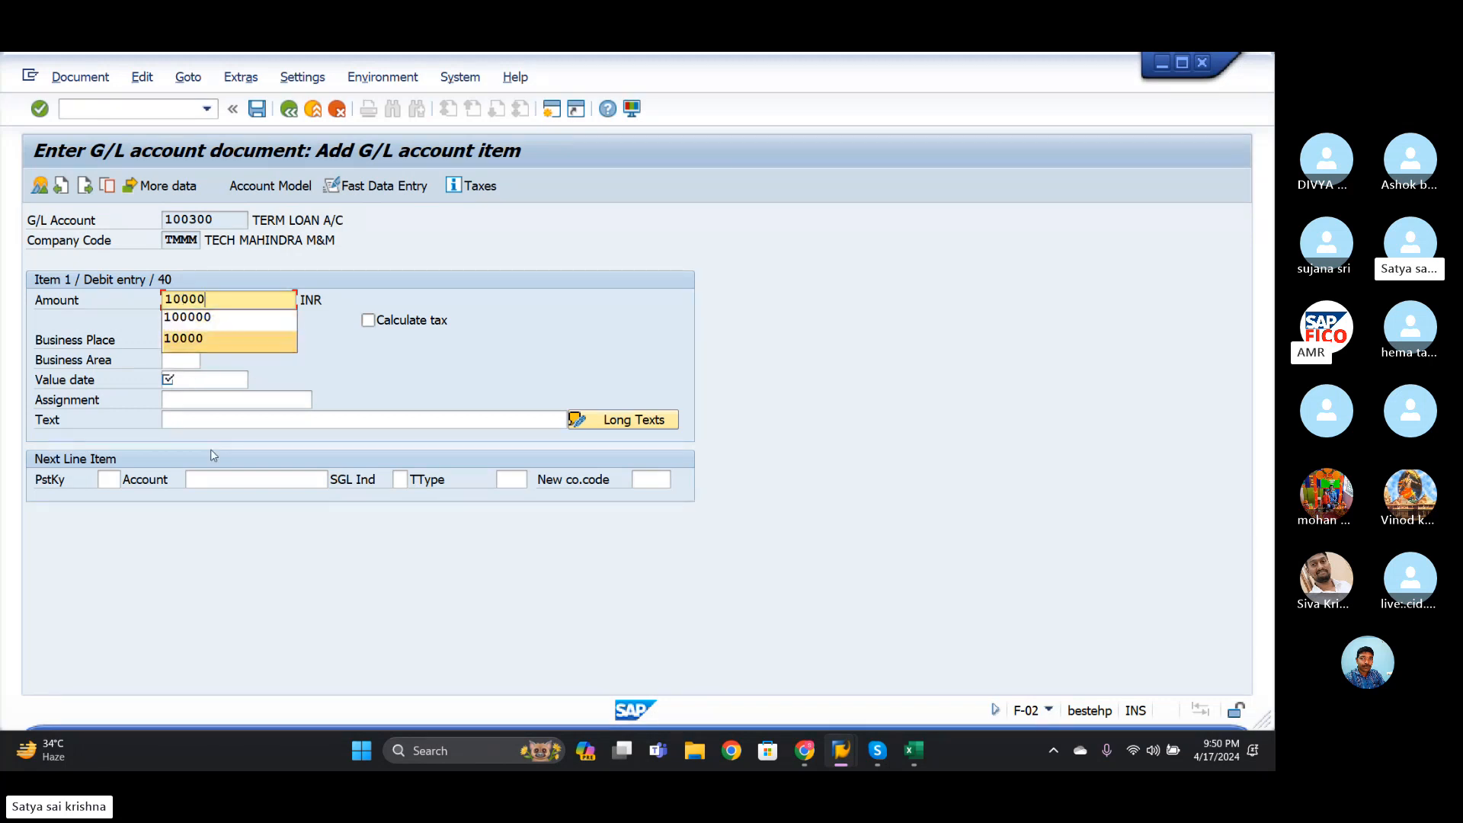
{"action": "left_click", "coordinate": [108, 479]}
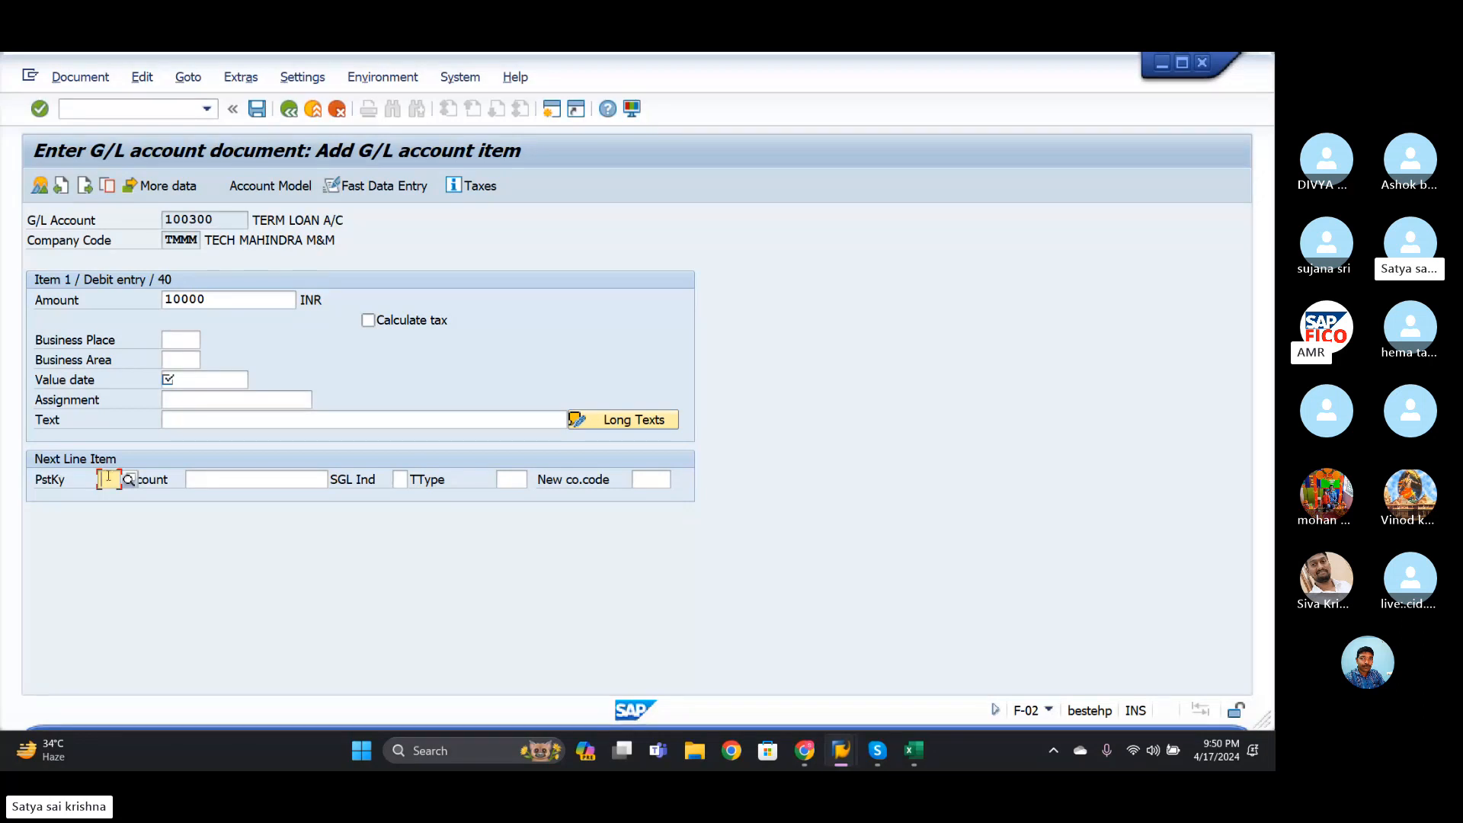
{"action": "type", "text": "50"}
{"action": "left_click", "coordinate": [279, 480]}
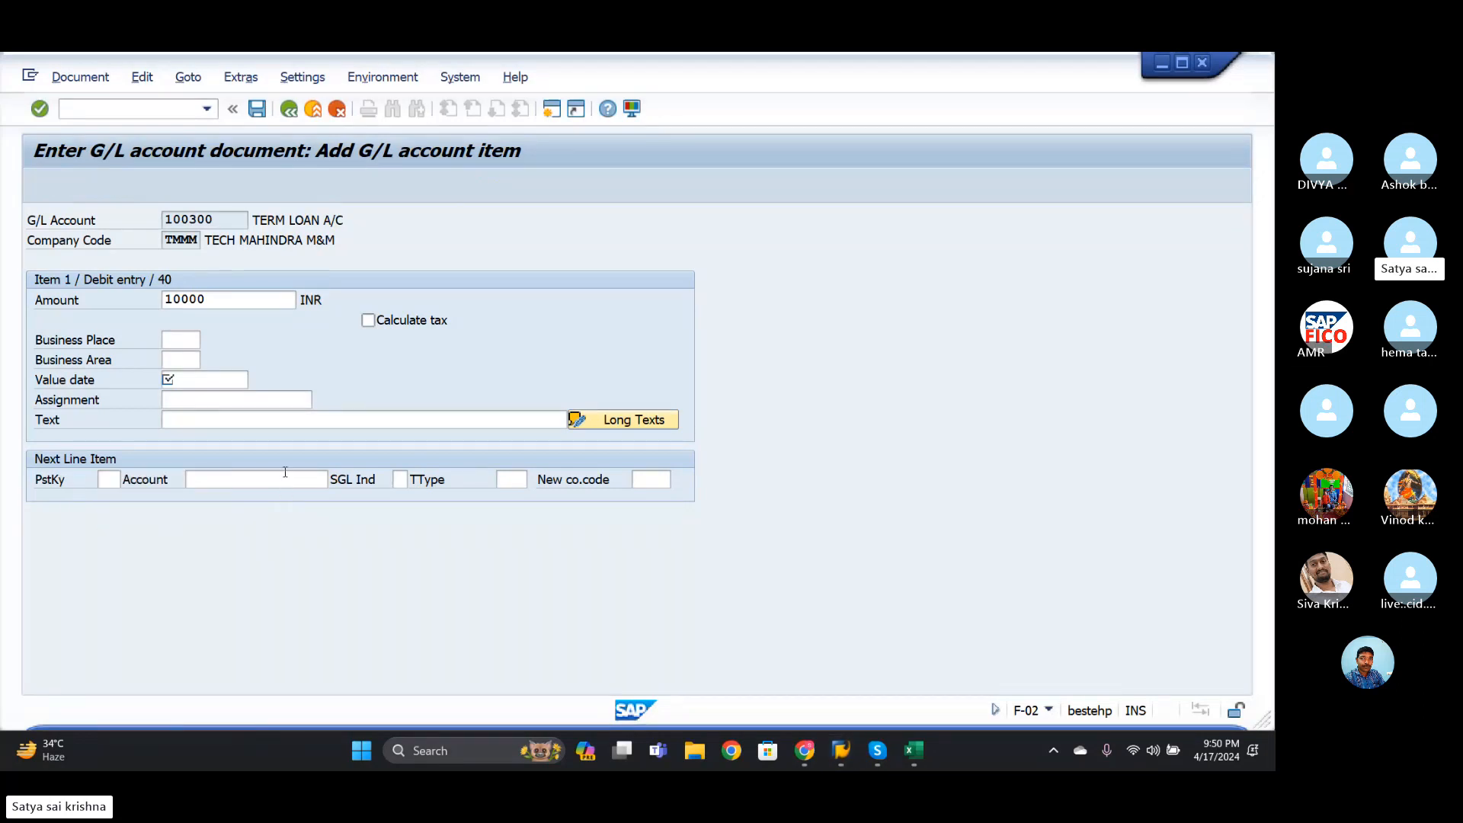
{"action": "left_click", "coordinate": [335, 480]}
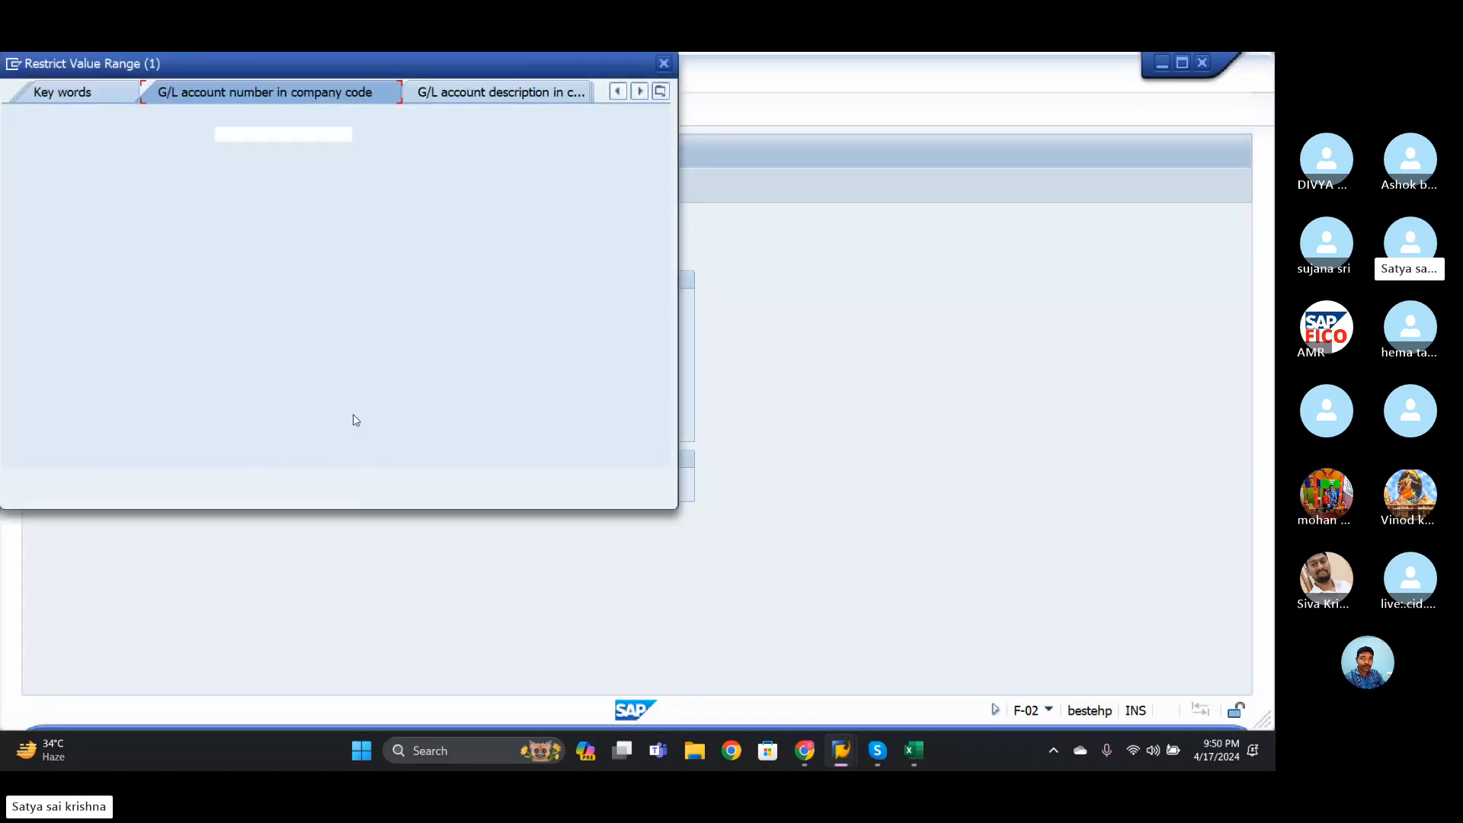
{"action": "key", "text": "Return"}
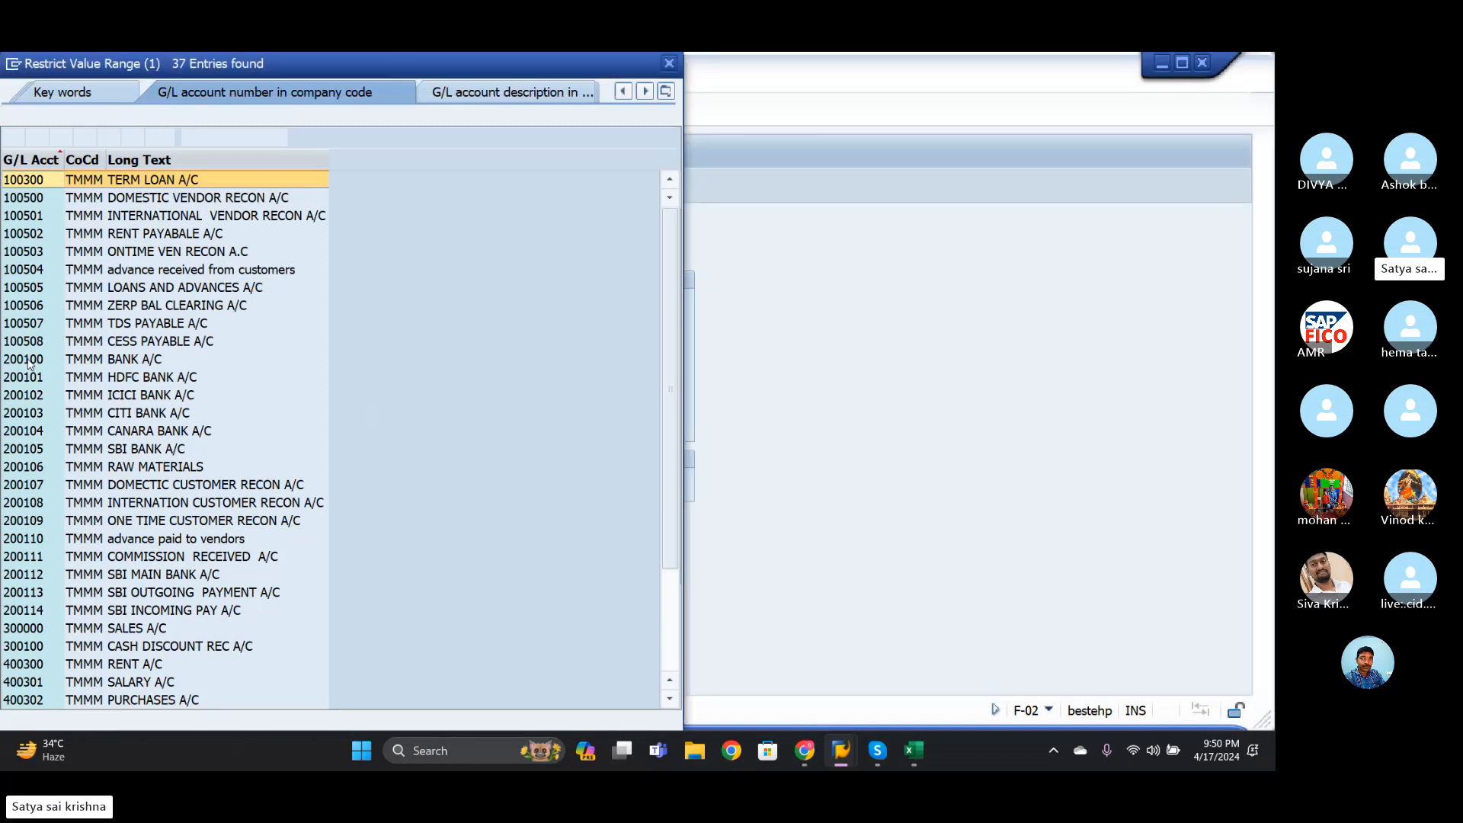
{"action": "double_click", "coordinate": [28, 361]}
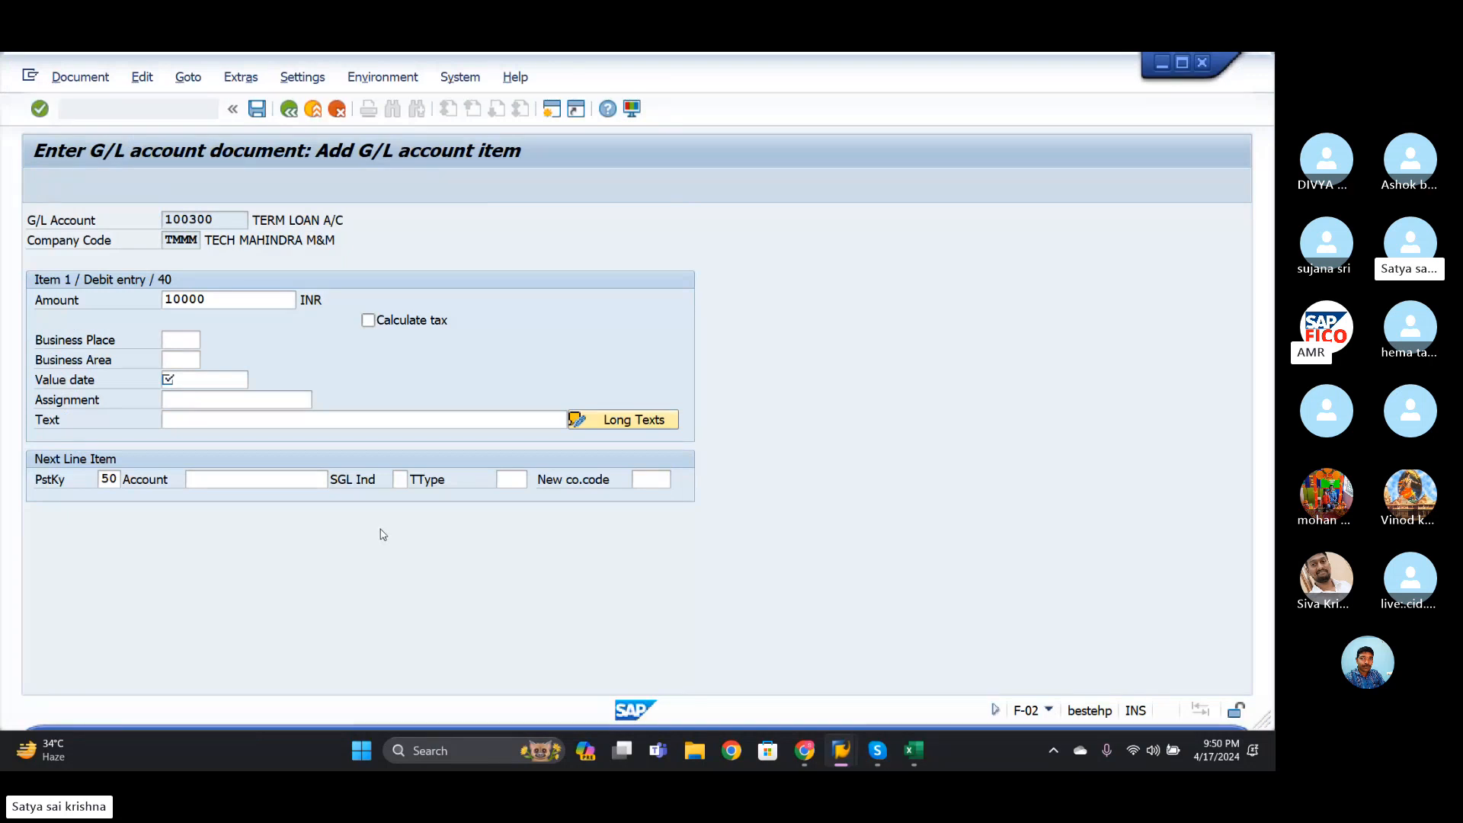
- Set the term loan debit item's value date to 17.04.2024 and continue to the bank credit item
{"action": "left_click", "coordinate": [207, 384]}
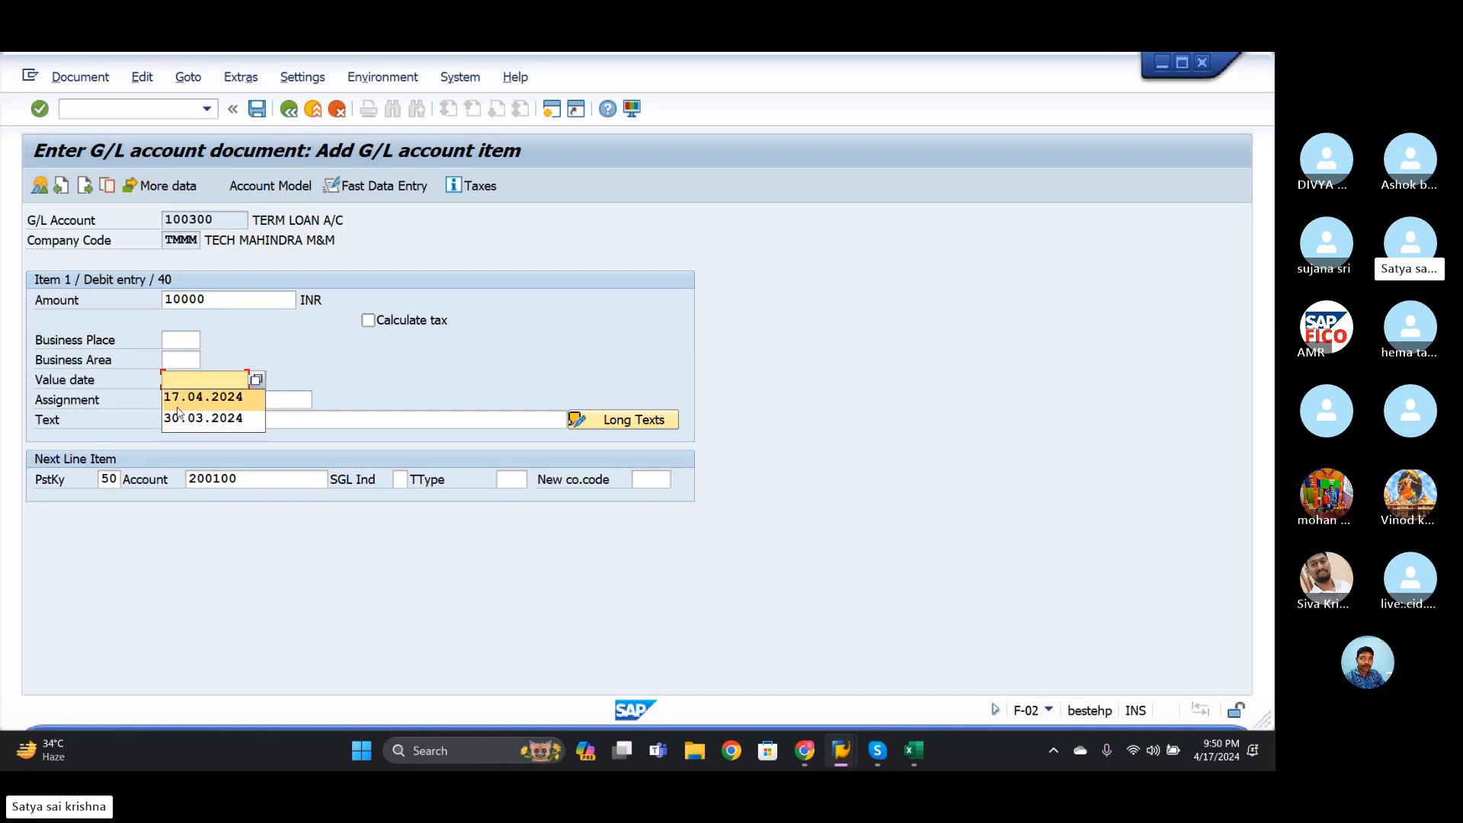
{"action": "left_click", "coordinate": [221, 397]}
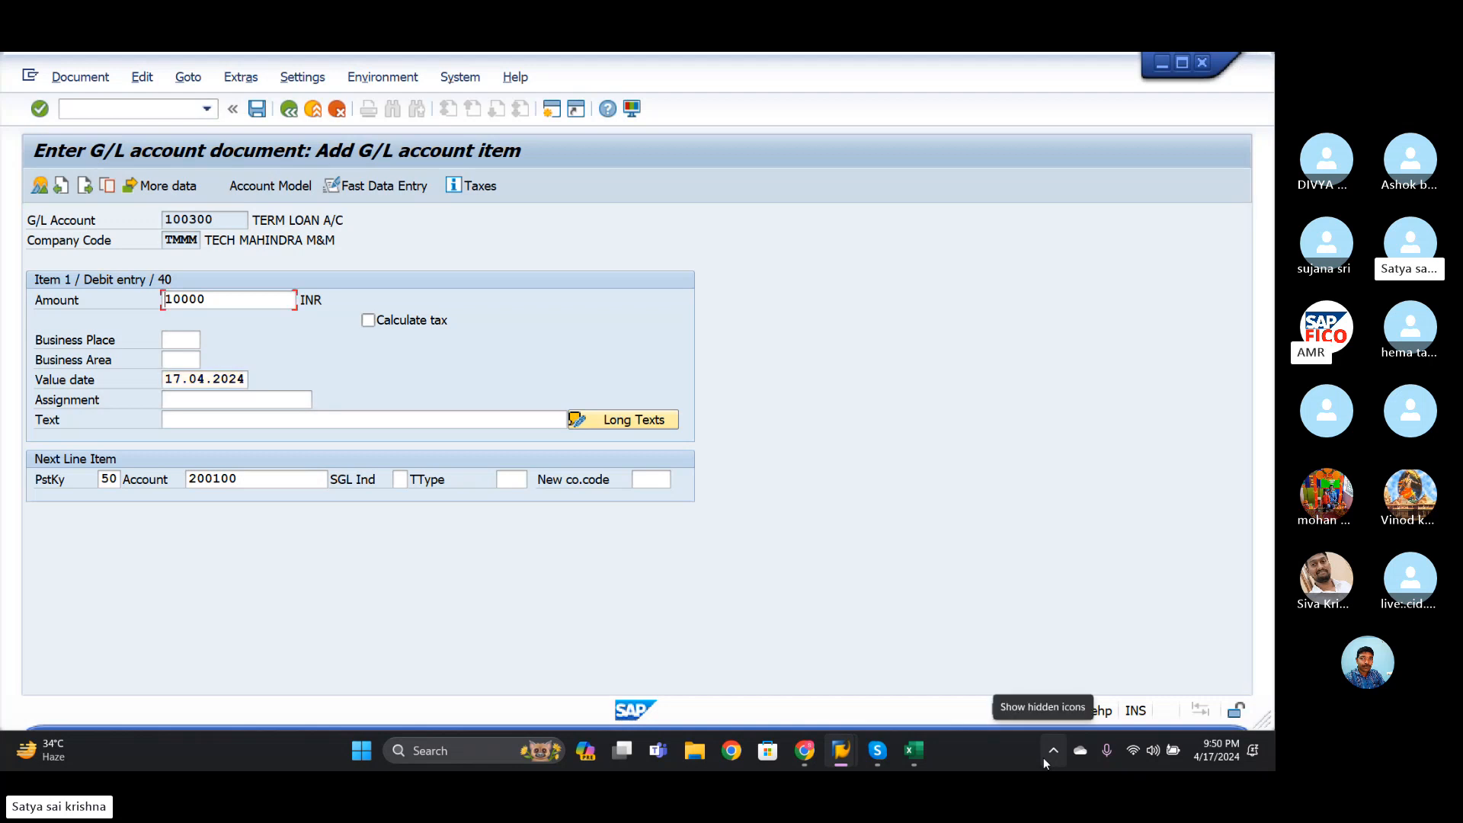
{"action": "key", "text": "Return"}
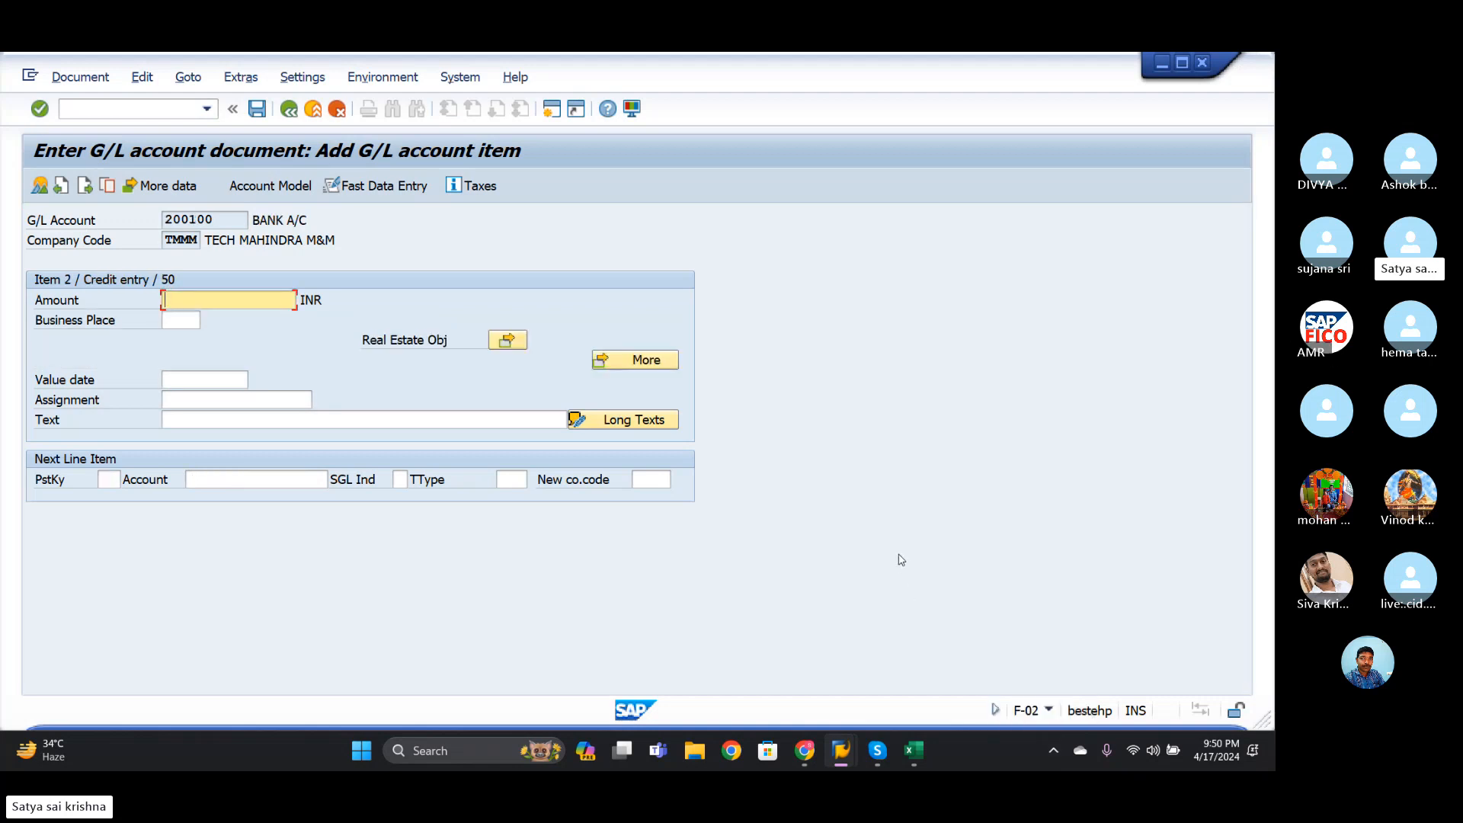
- Enter * as the bank credit item's amount and + as its text, and simulate and post the document
{"action": "type", "text": "*"}
{"action": "left_click", "coordinate": [207, 418]}
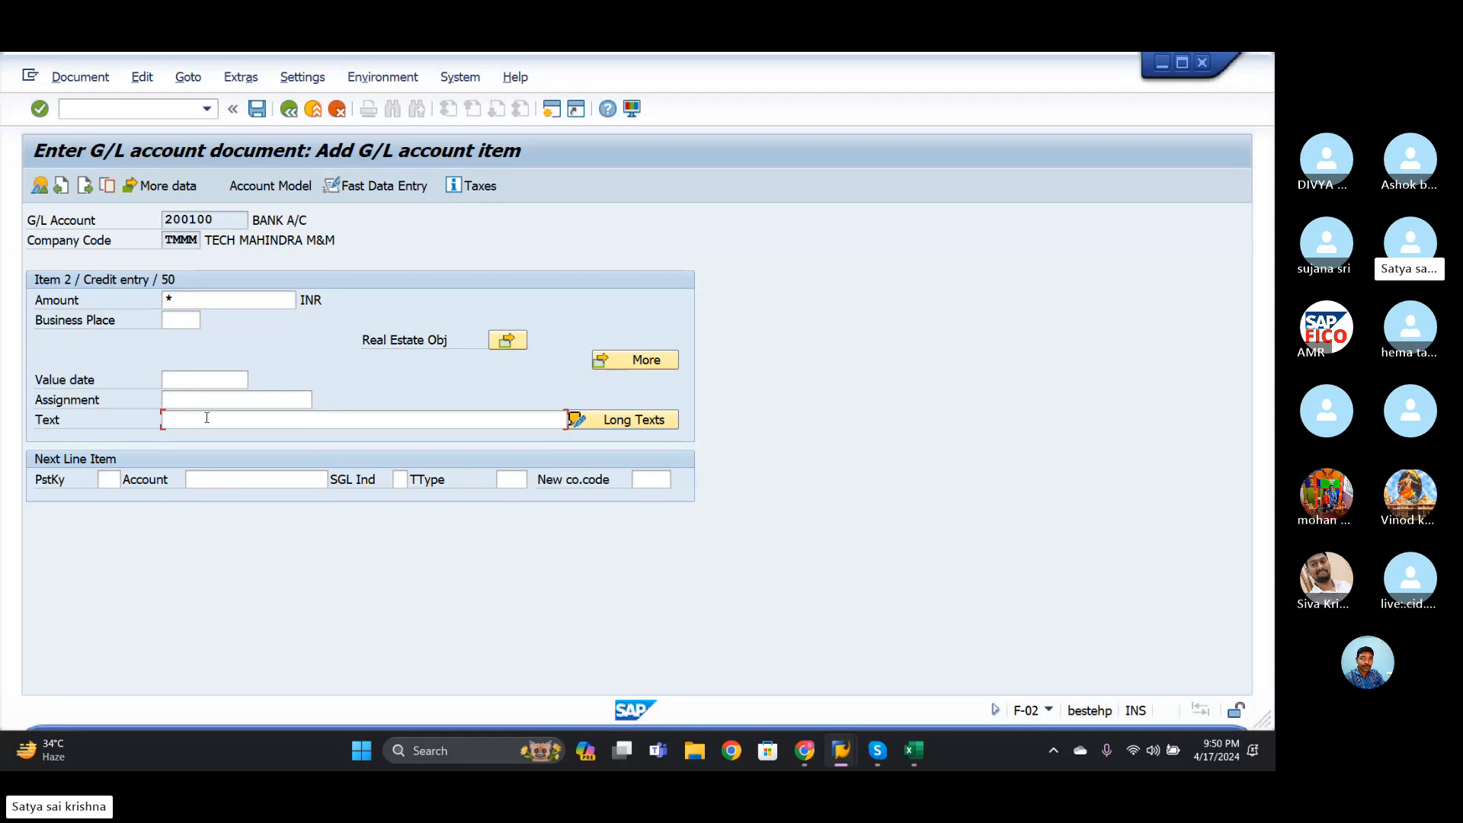
{"action": "type", "text": "*"}
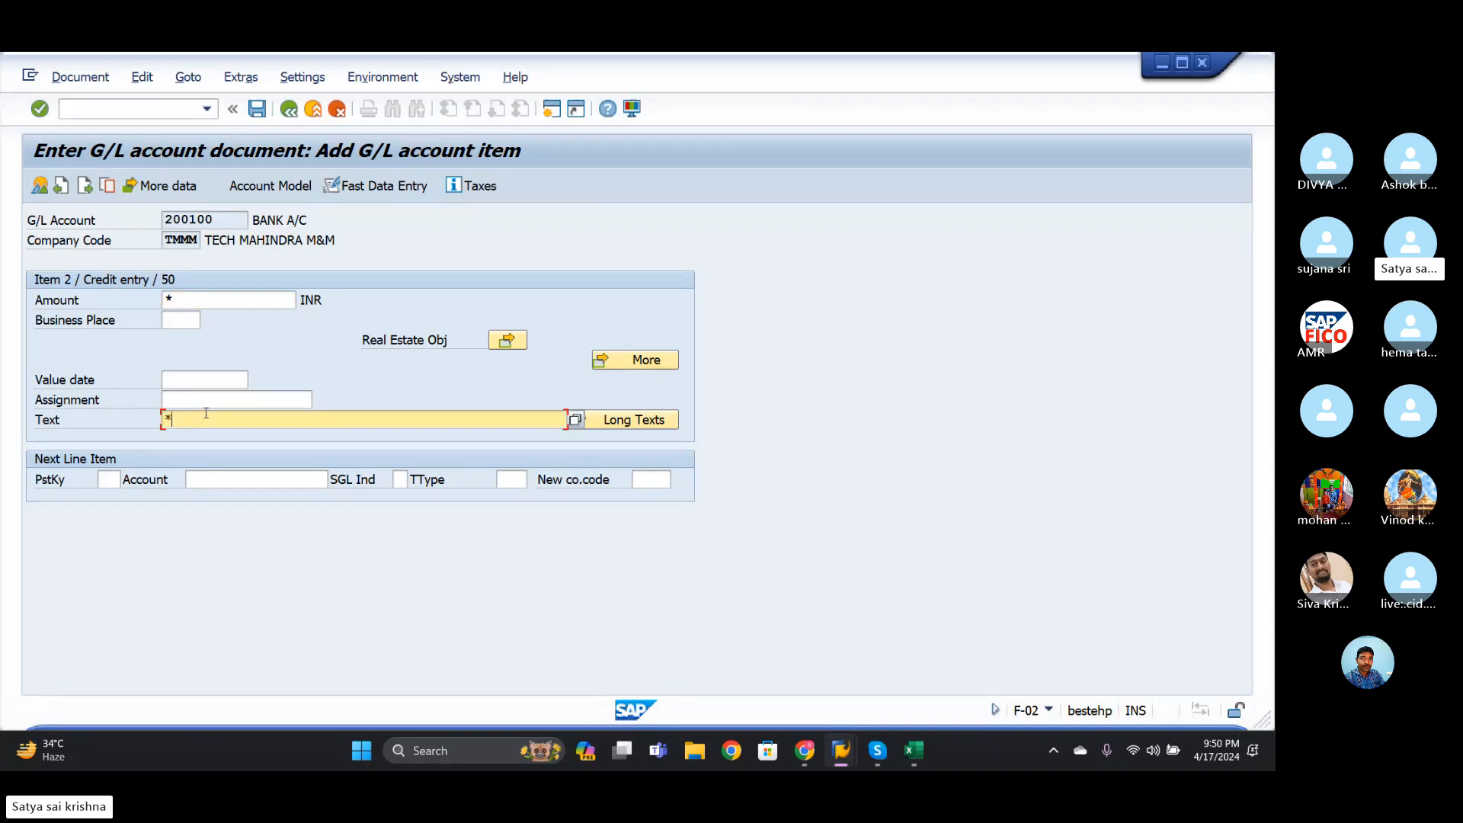
{"action": "key", "text": "BackSpace"}
{"action": "type", "text": "+"}
{"action": "left_click", "coordinate": [84, 77]}
{"action": "left_click", "coordinate": [107, 171]}
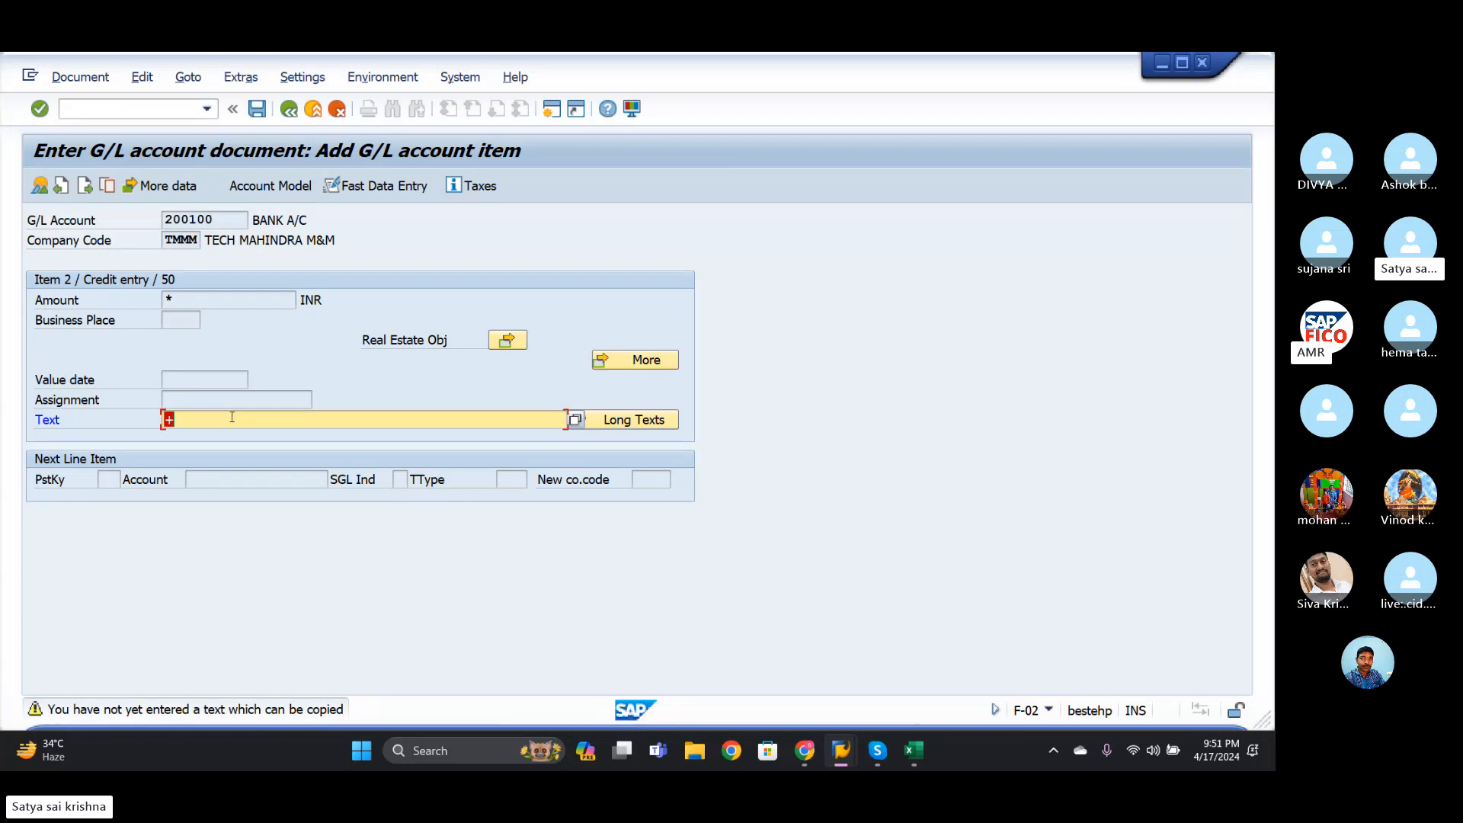
{"action": "key", "text": "Return"}
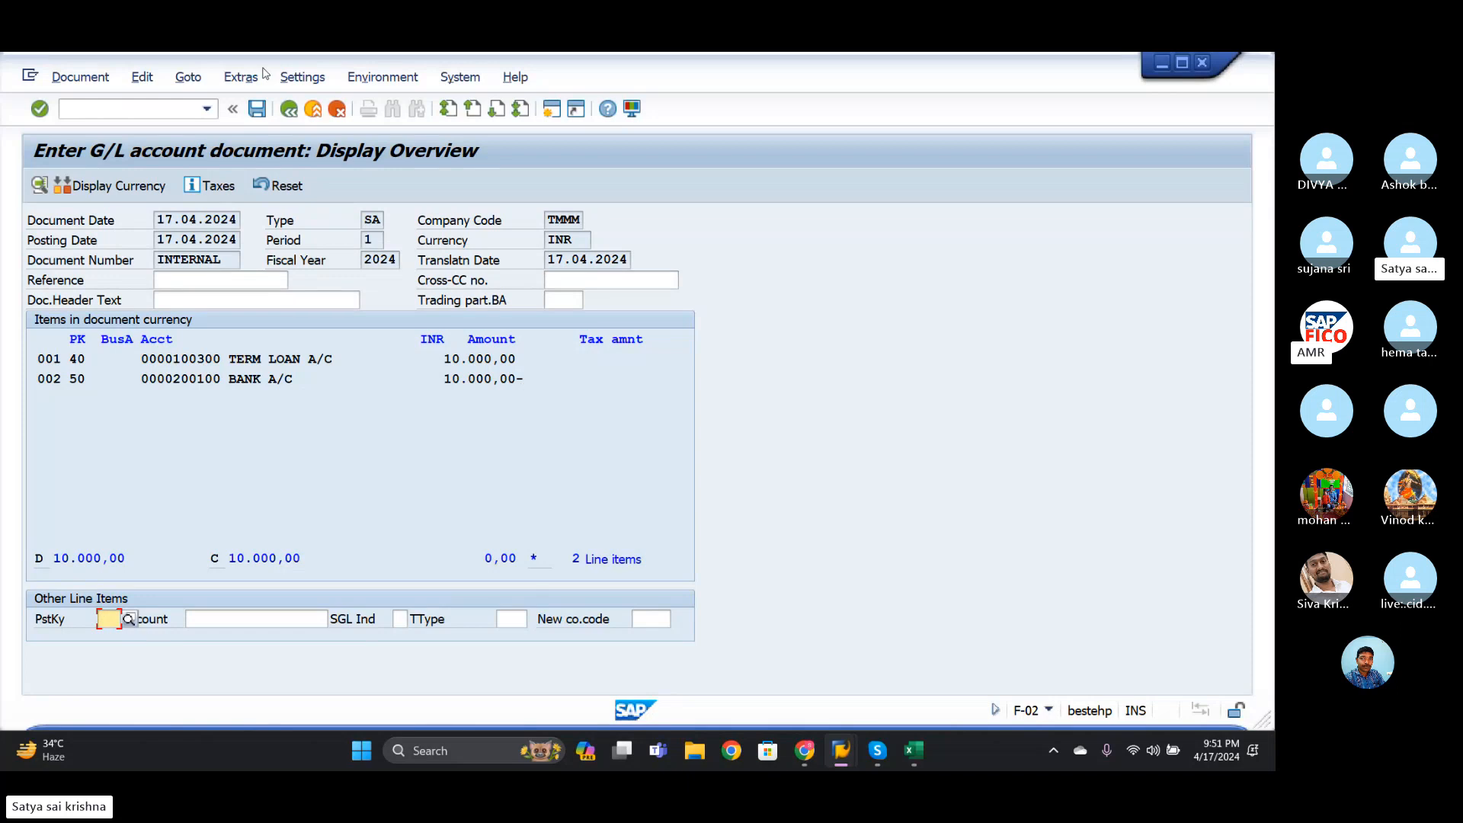
{"action": "left_click", "coordinate": [257, 109]}
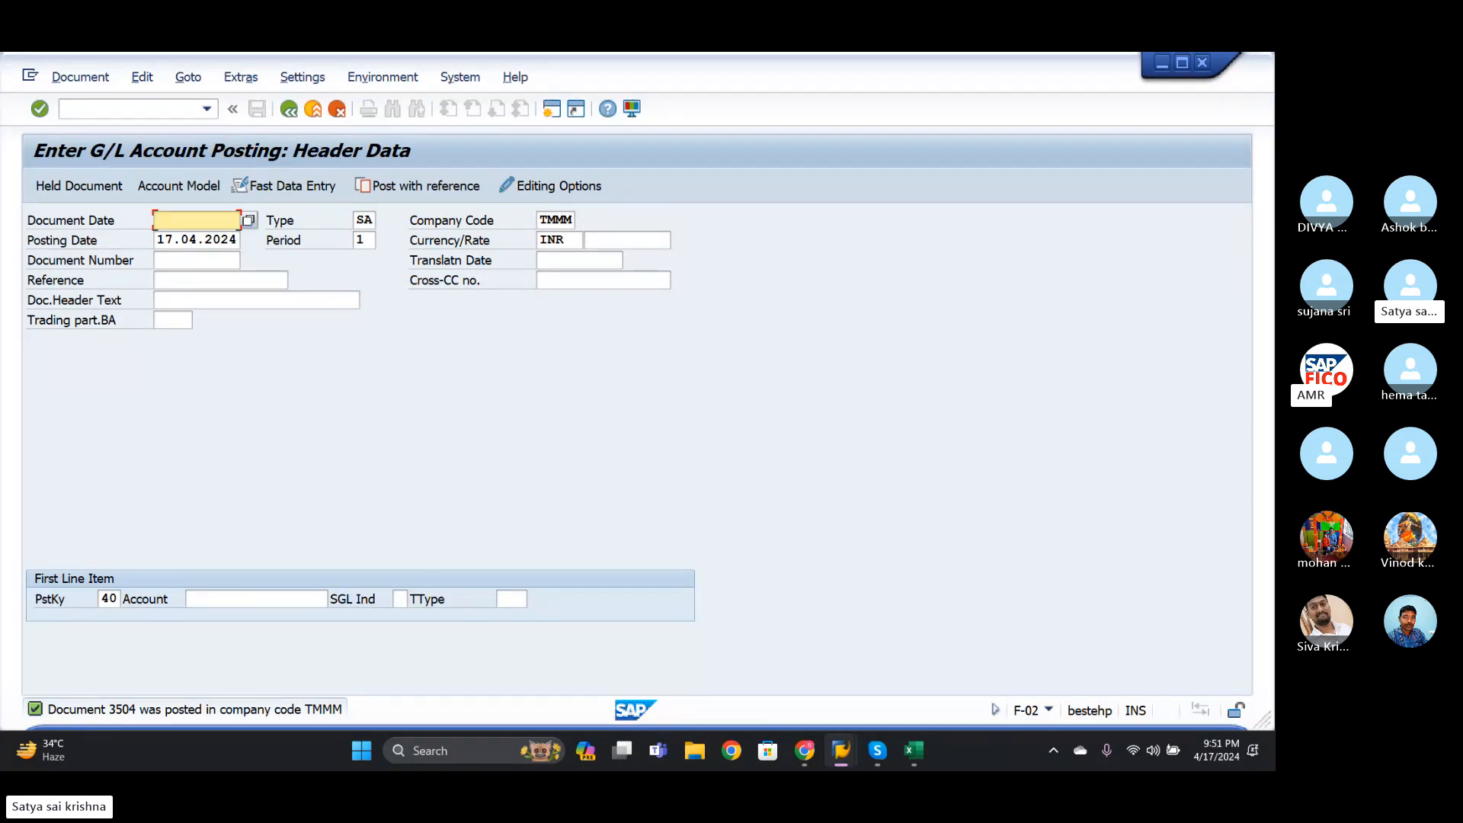
- Switch to the Int T-codes workbook in Excel and look up the transaction code for the interest calculation step
{"action": "left_click", "coordinate": [914, 750]}
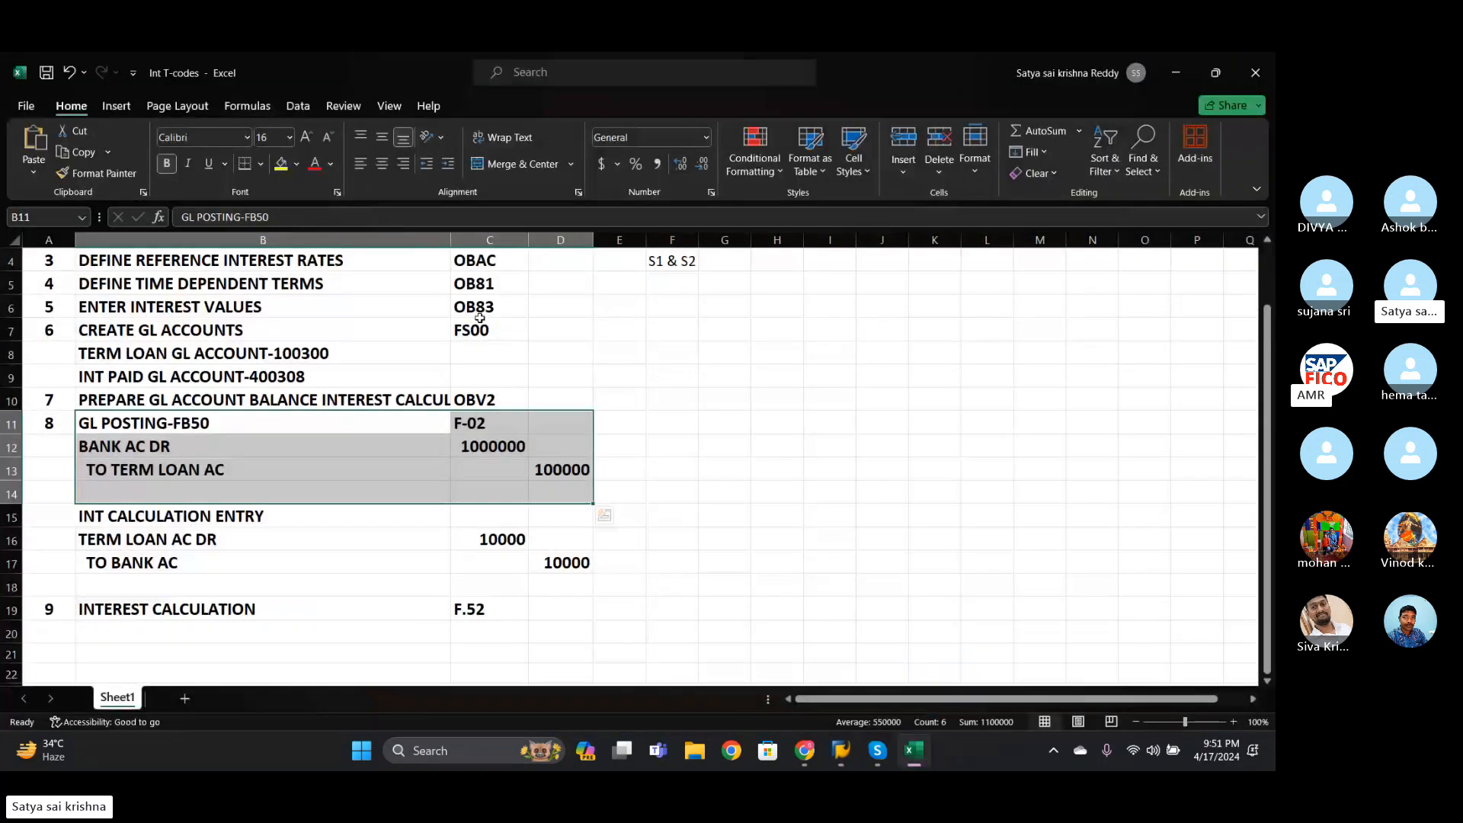
{"action": "left_click", "coordinate": [267, 541]}
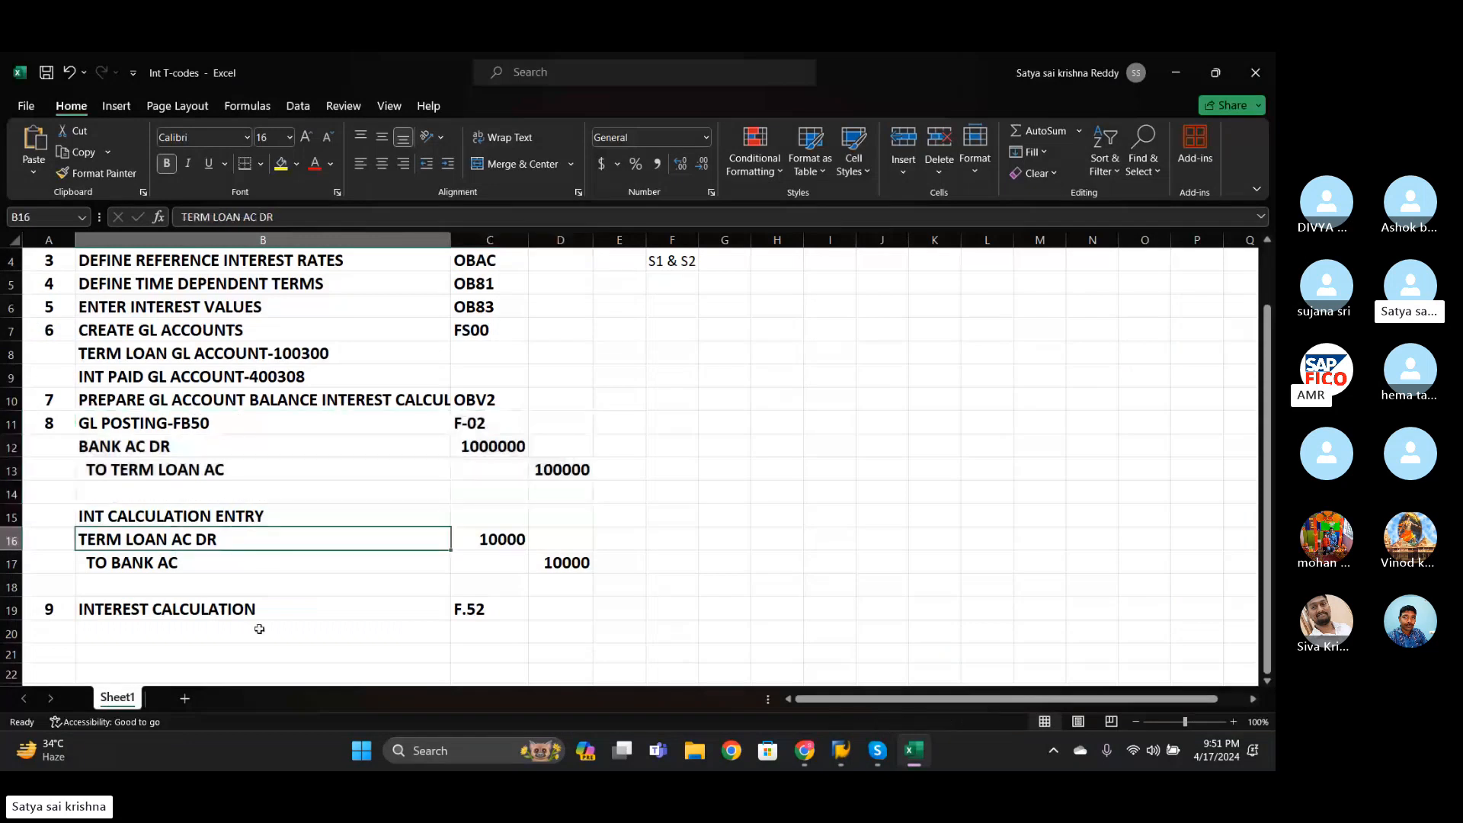
{"action": "left_click", "coordinate": [99, 613]}
{"action": "left_click", "coordinate": [16, 608]}
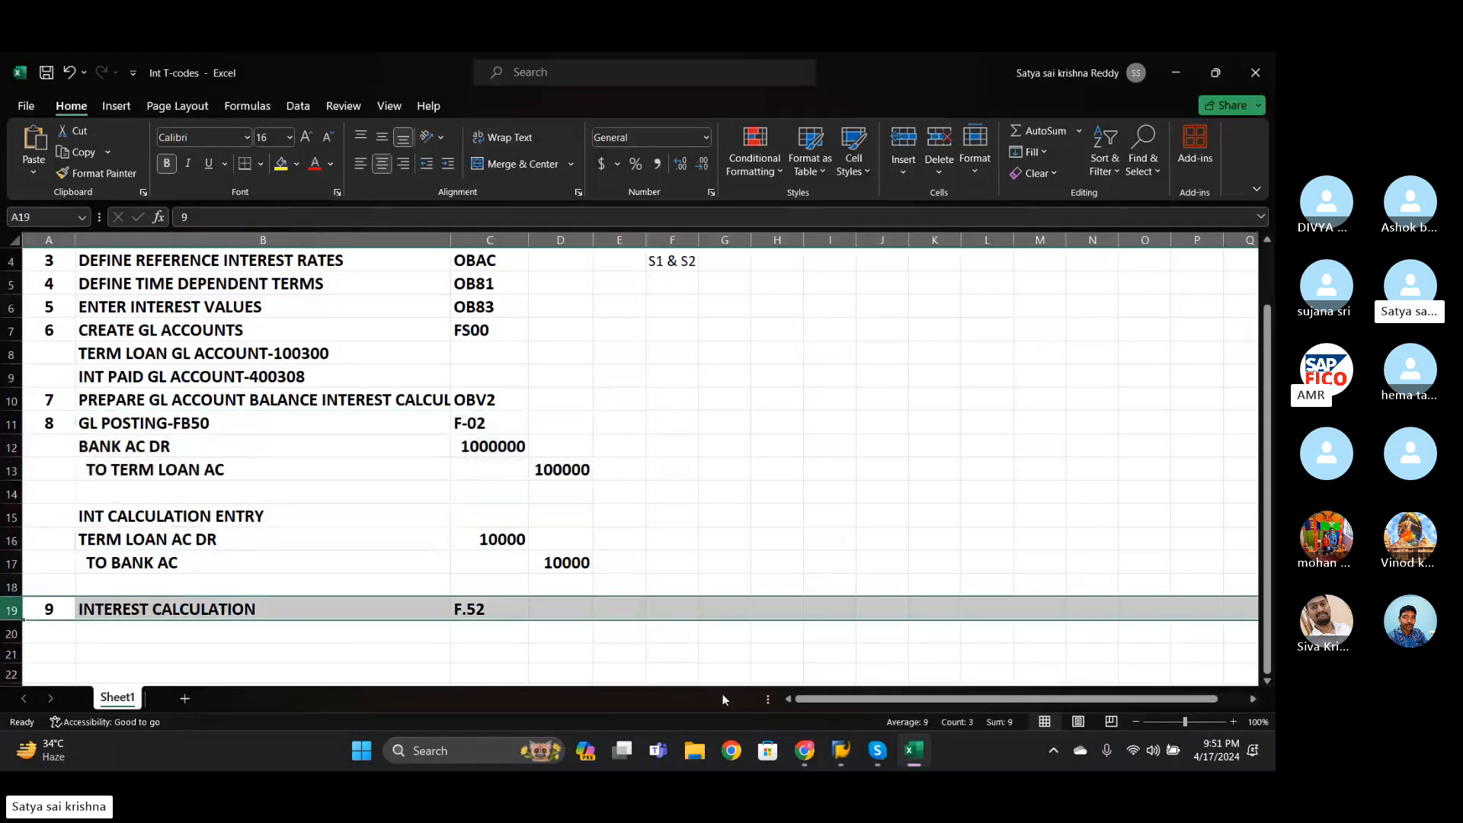
- Switch back to the SAP G/L posting session and open transaction F-52
{"action": "mouse_move", "coordinate": [841, 750]}
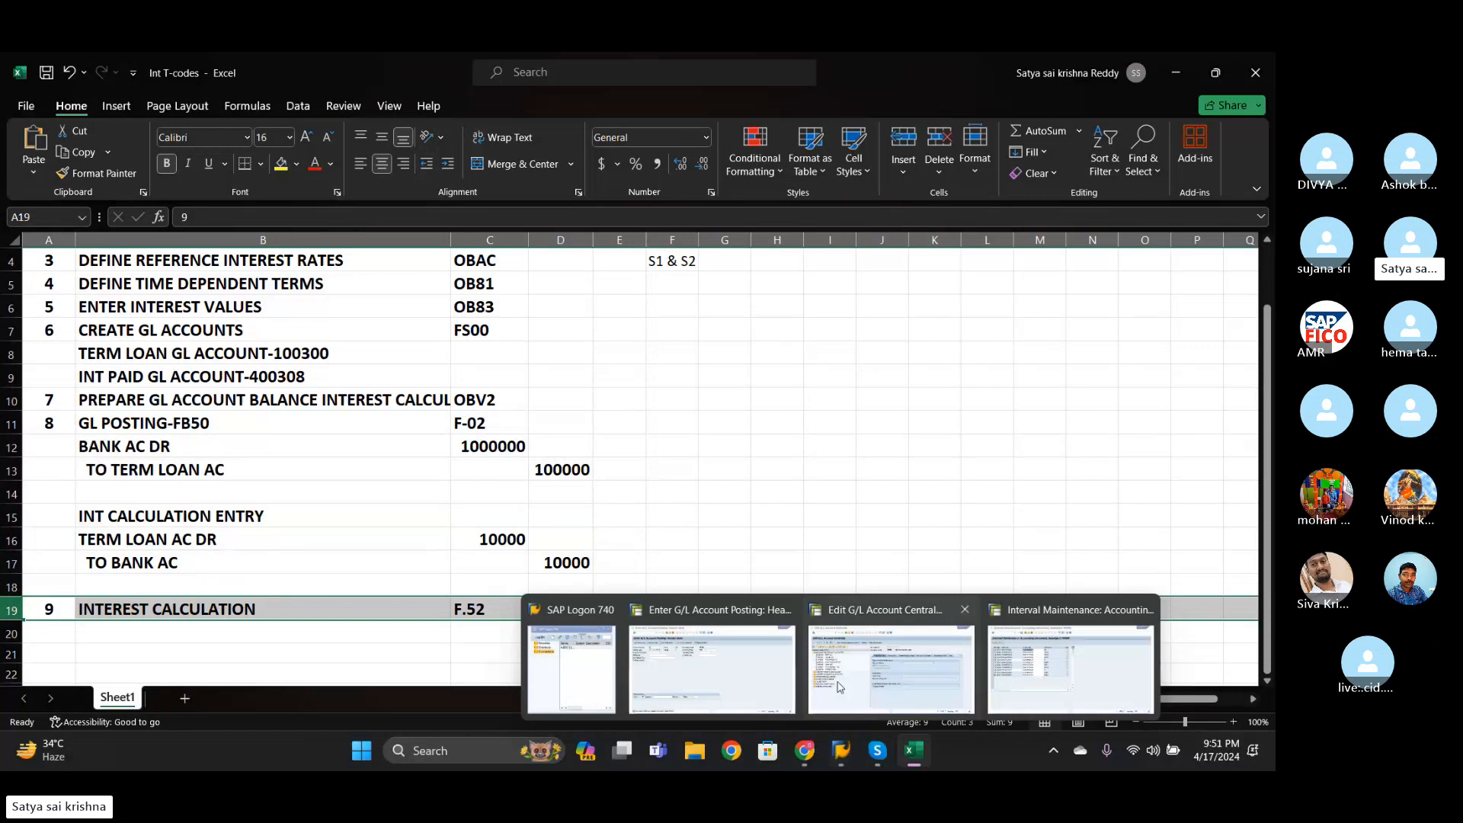
{"action": "left_click", "coordinate": [747, 665]}
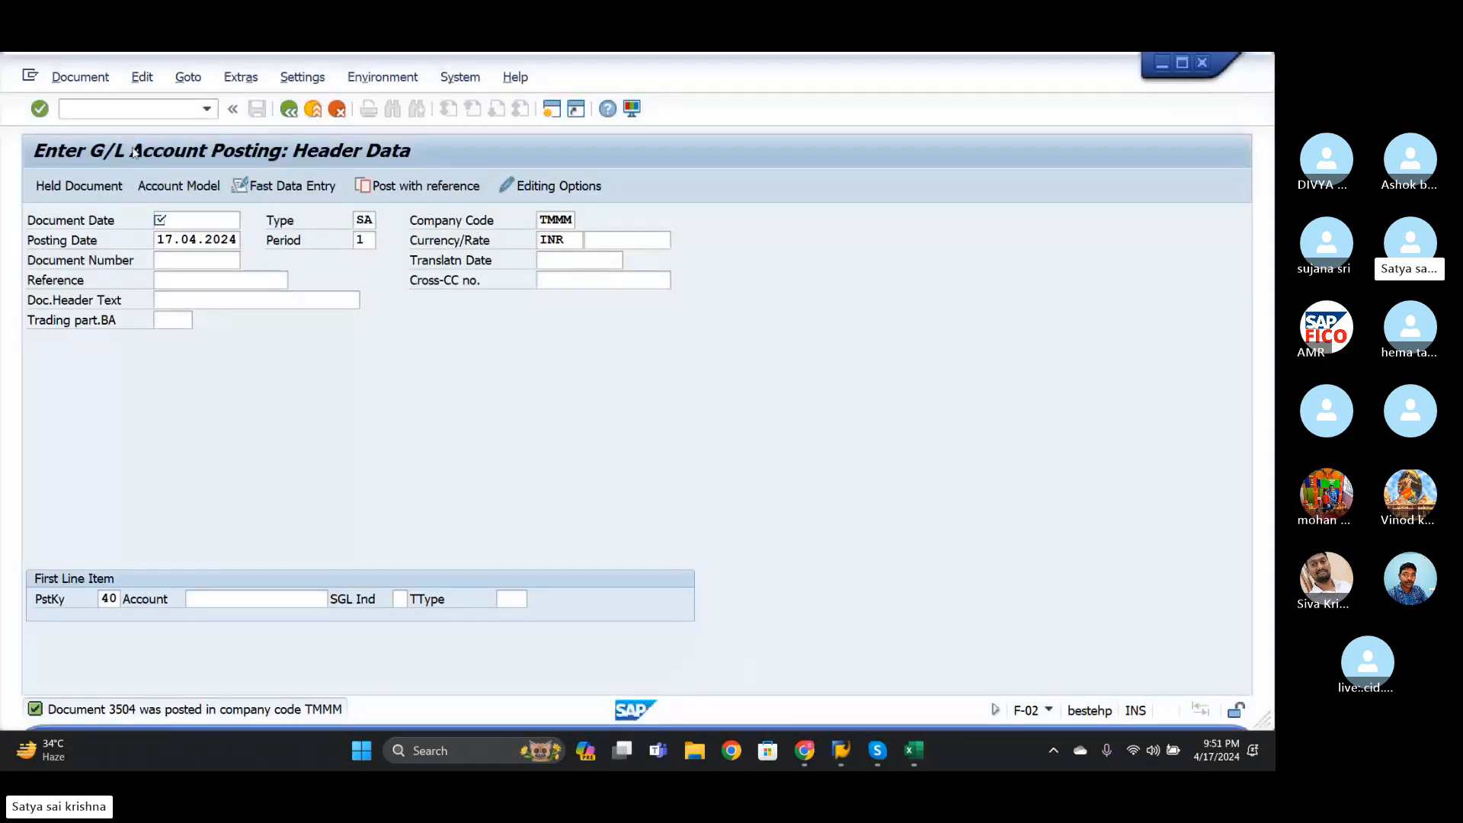
{"action": "left_click", "coordinate": [128, 109]}
{"action": "type", "text": "/N"}
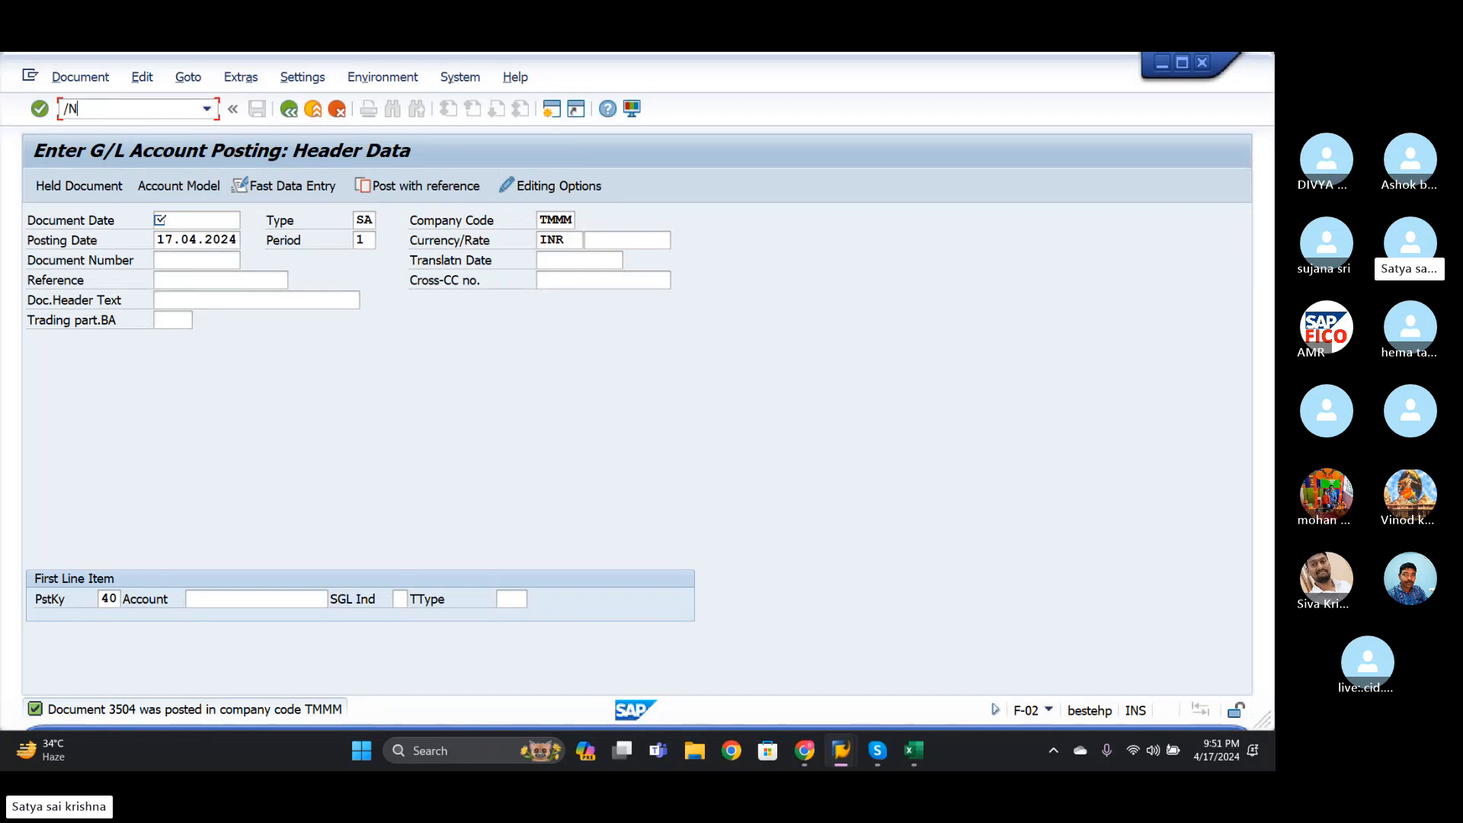
{"action": "type", "text": "F-52"}
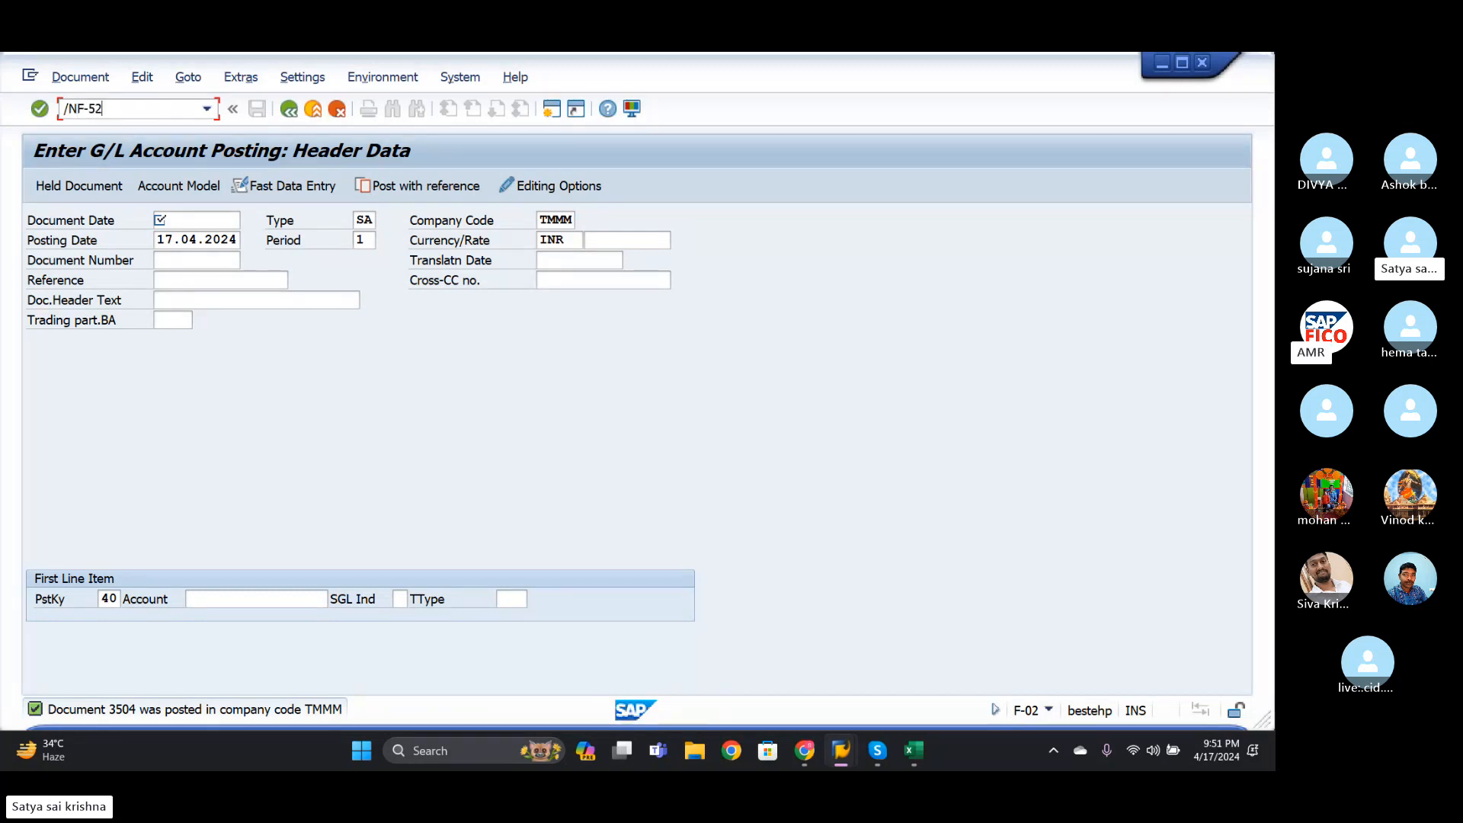
{"action": "key", "text": "Return"}
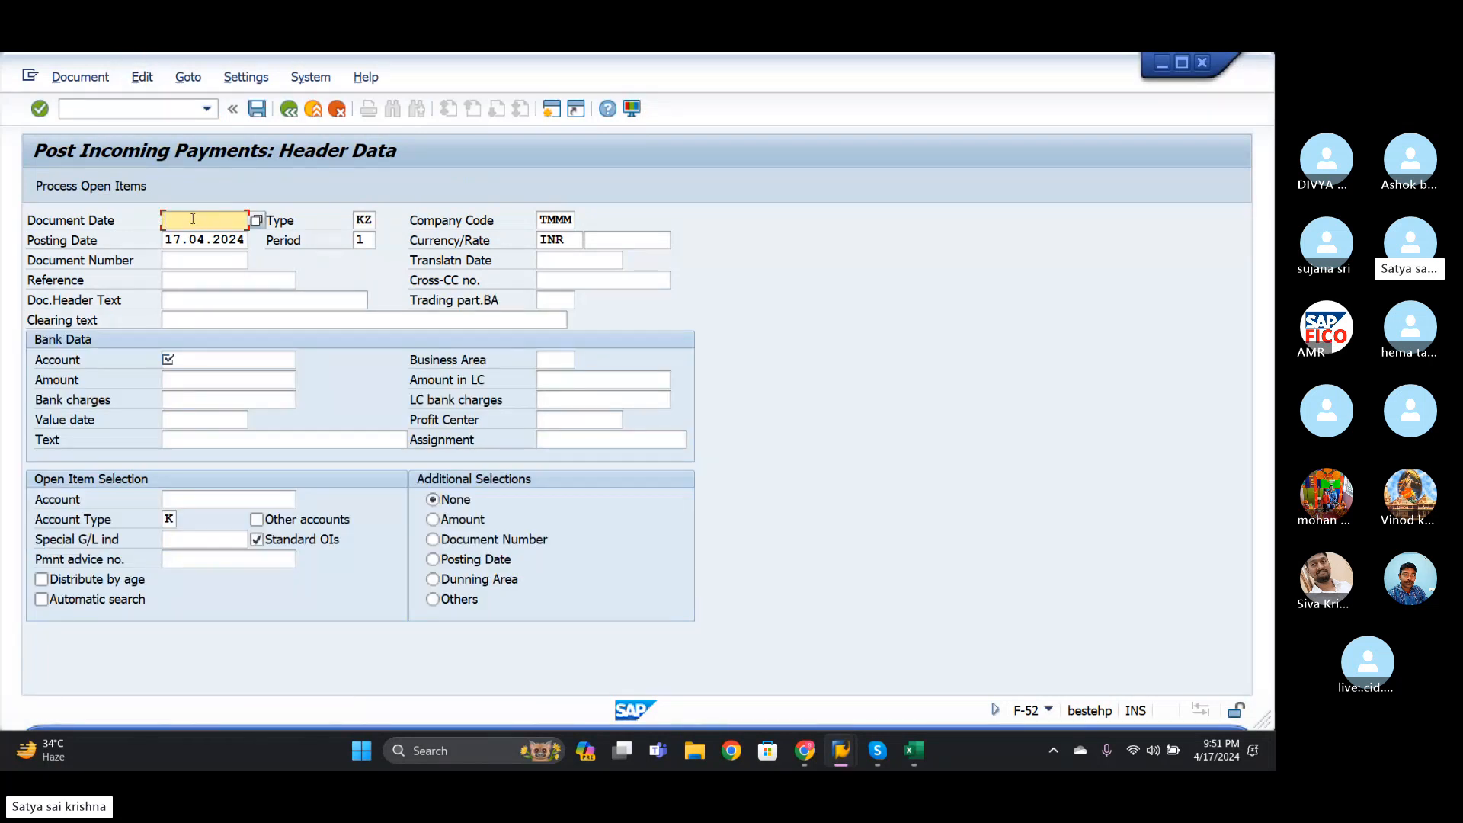
{"action": "left_click", "coordinate": [193, 219]}
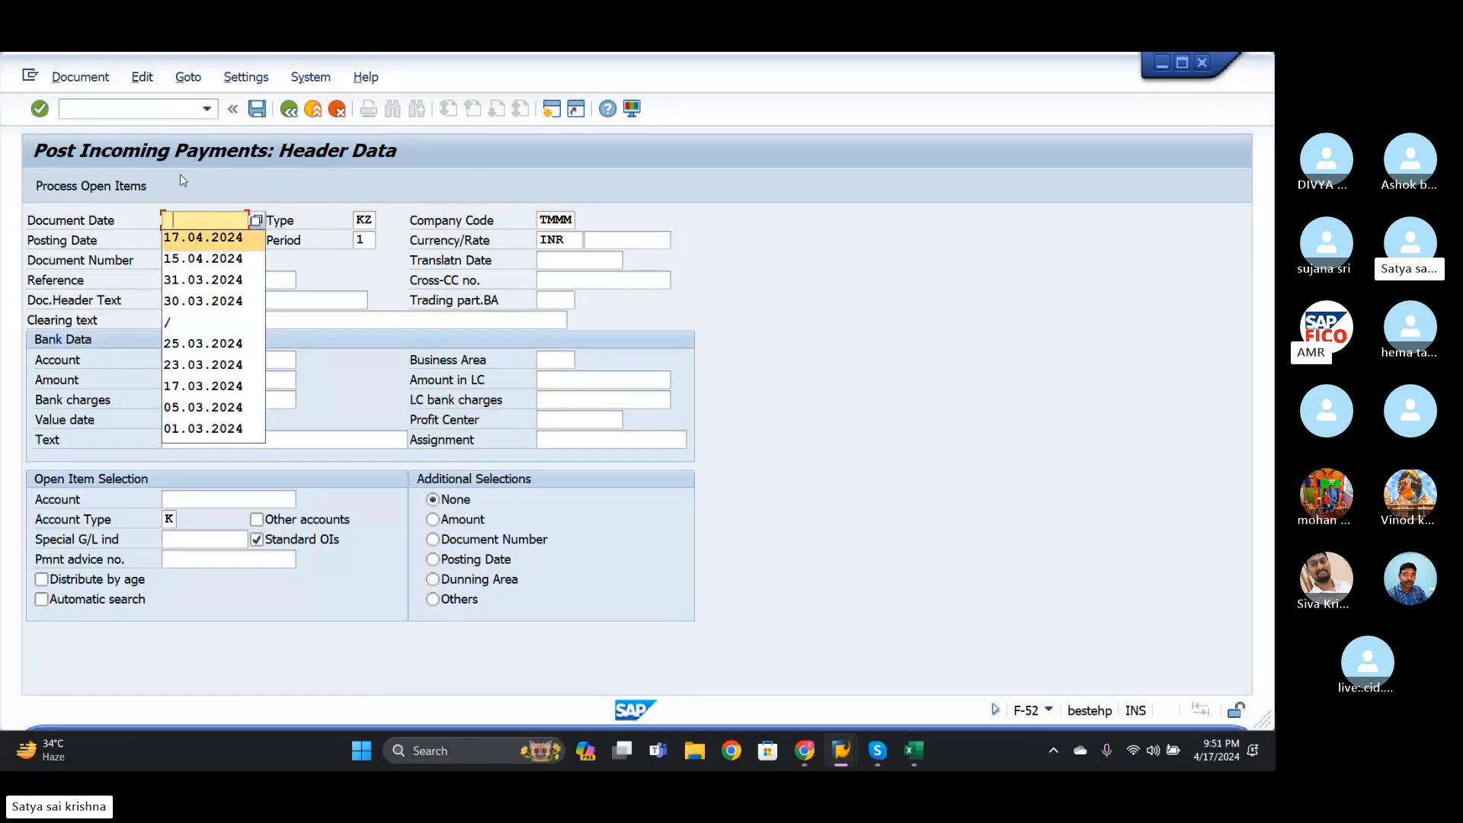
- Open transaction F.52 and enter TMOC as the chart of accounts for the G/L account interest scale
{"action": "left_click", "coordinate": [148, 107]}
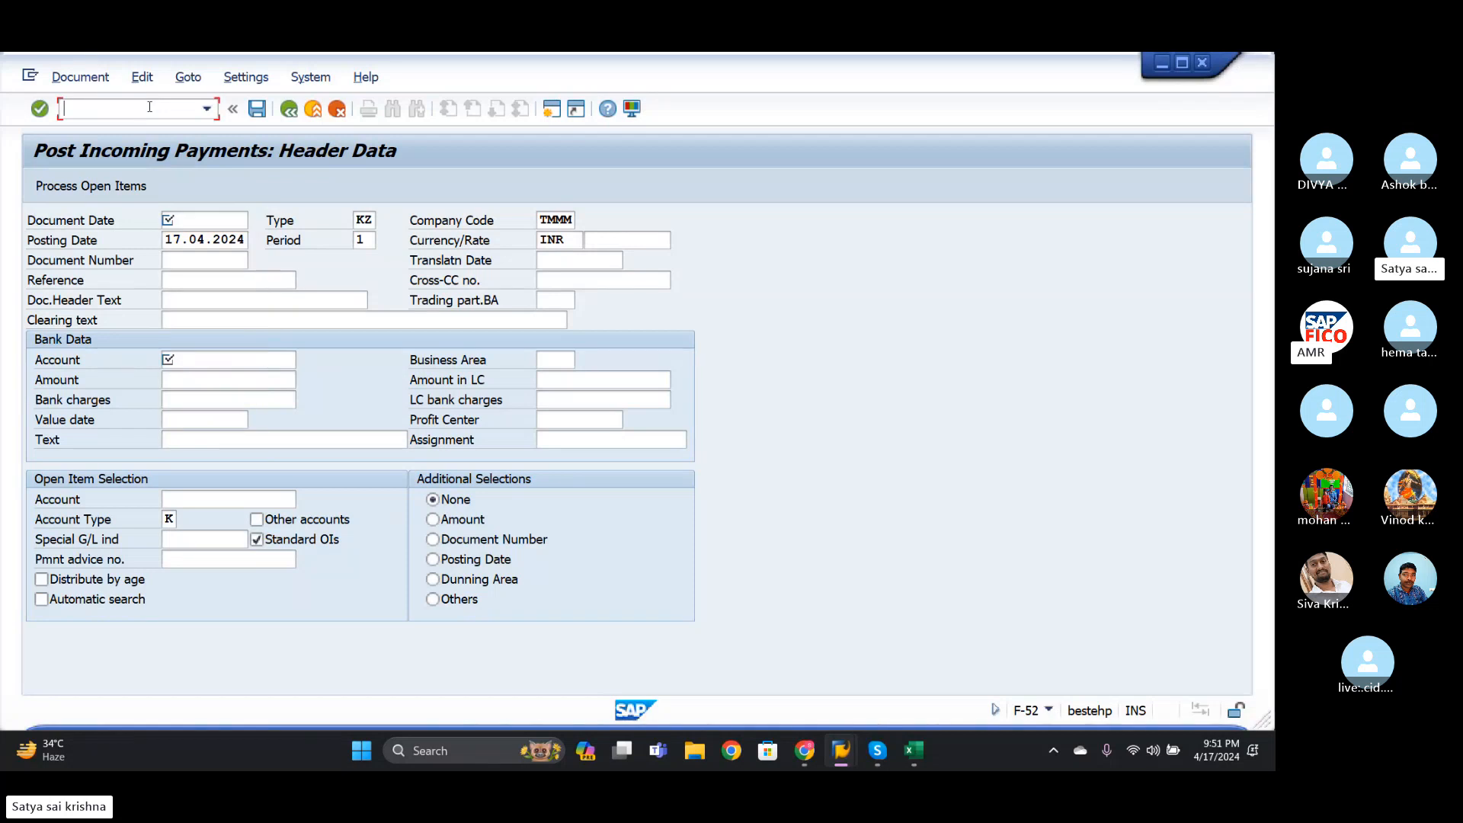
{"action": "type", "text": "/NF.52"}
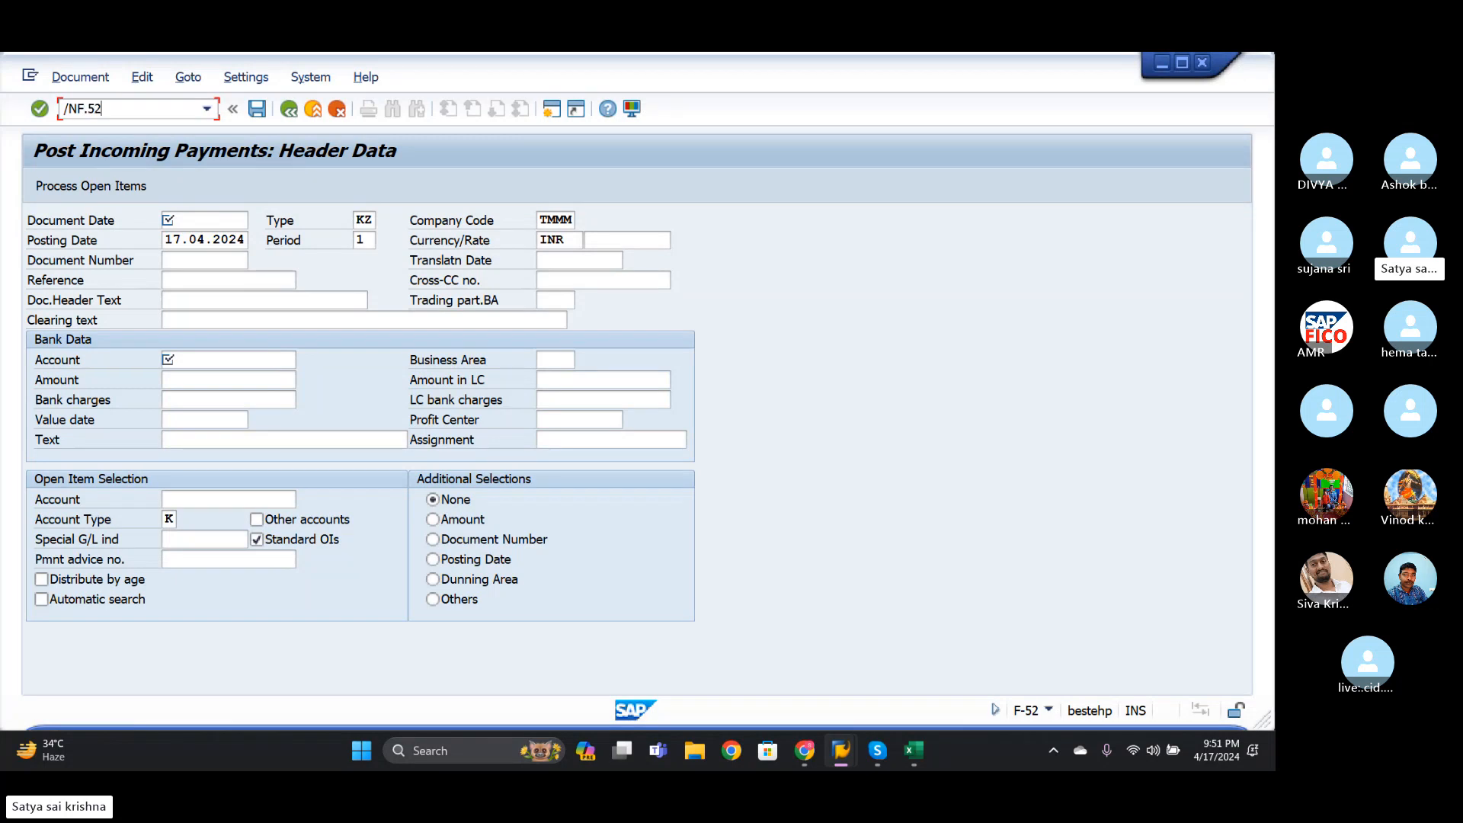
{"action": "key", "text": "Return"}
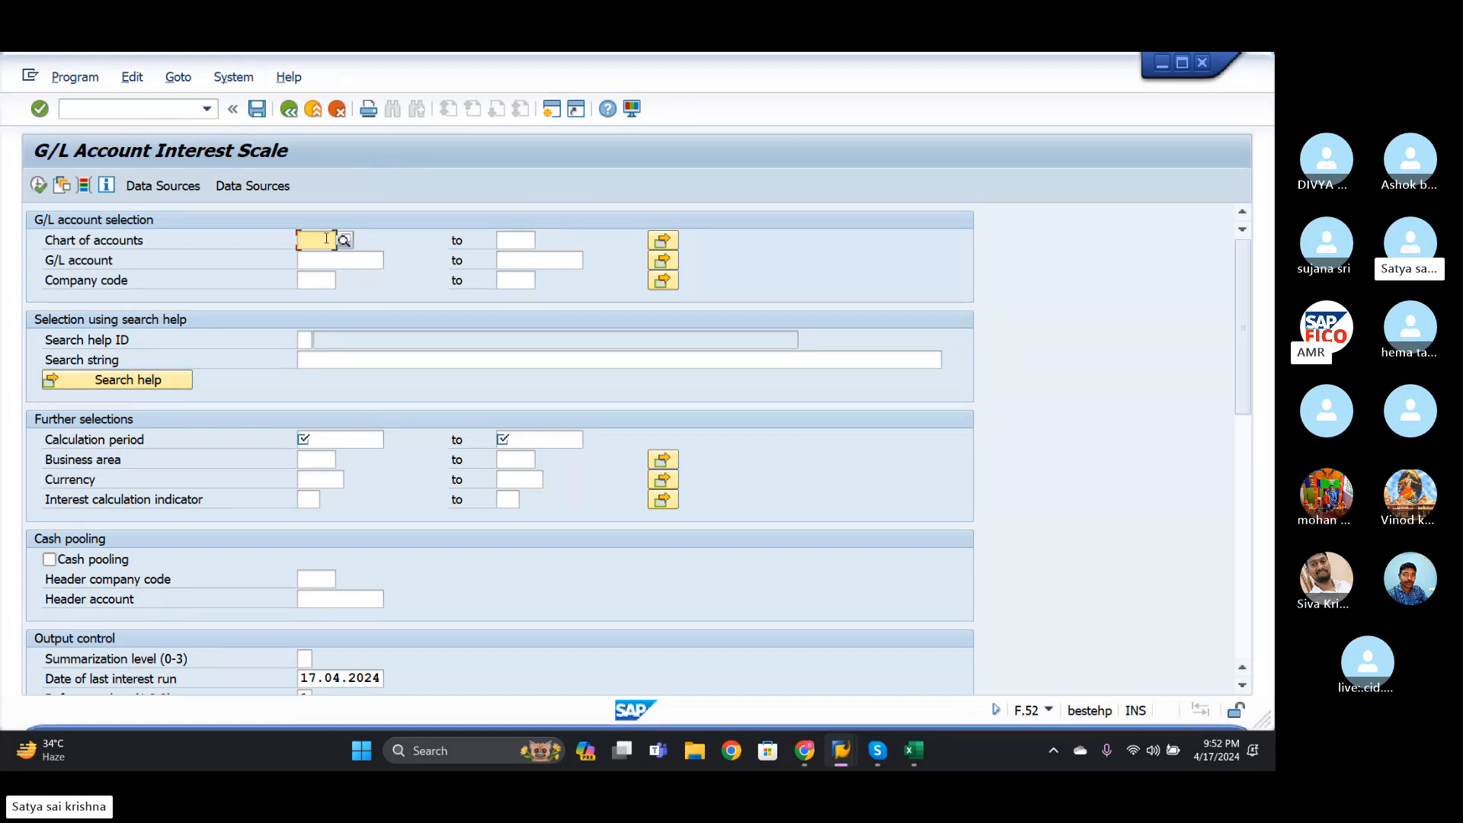
{"action": "type", "text": "TMOC"}
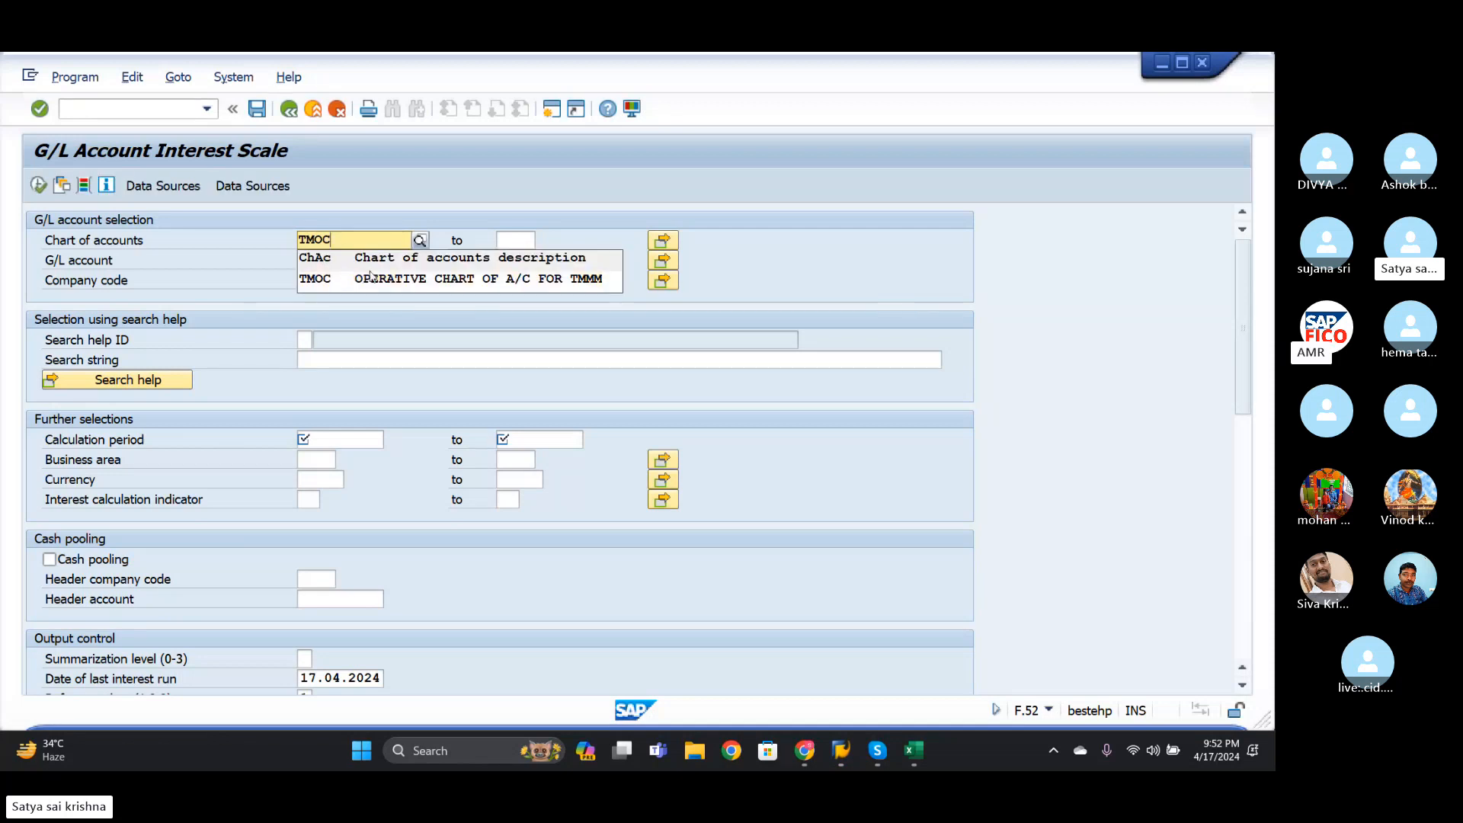
{"action": "left_click", "coordinate": [374, 282]}
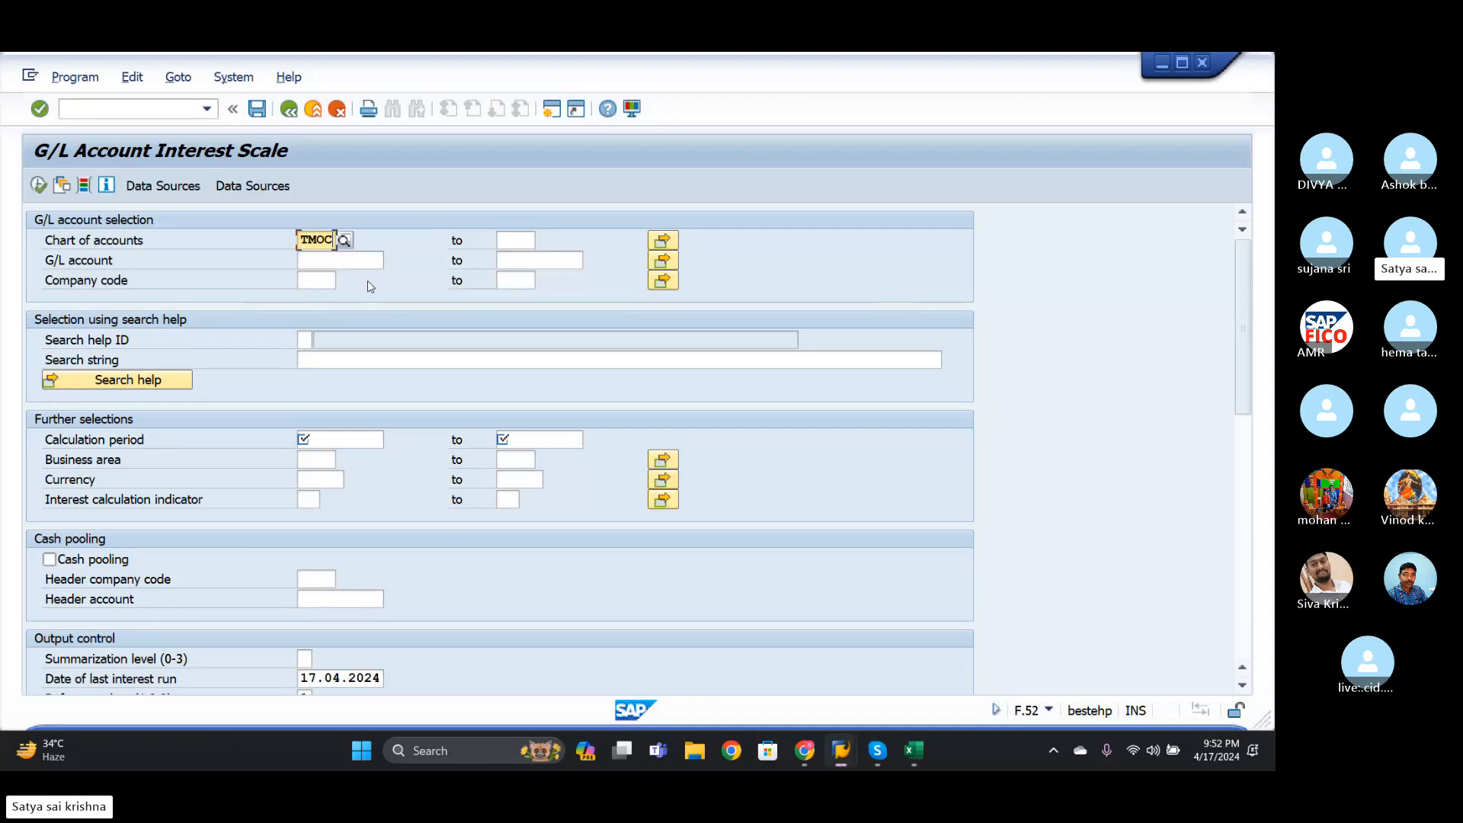
- Restrict the G/L account selection to account 100300 (TERM LOAN A/C) and company code TMMM
{"action": "left_click", "coordinate": [322, 260]}
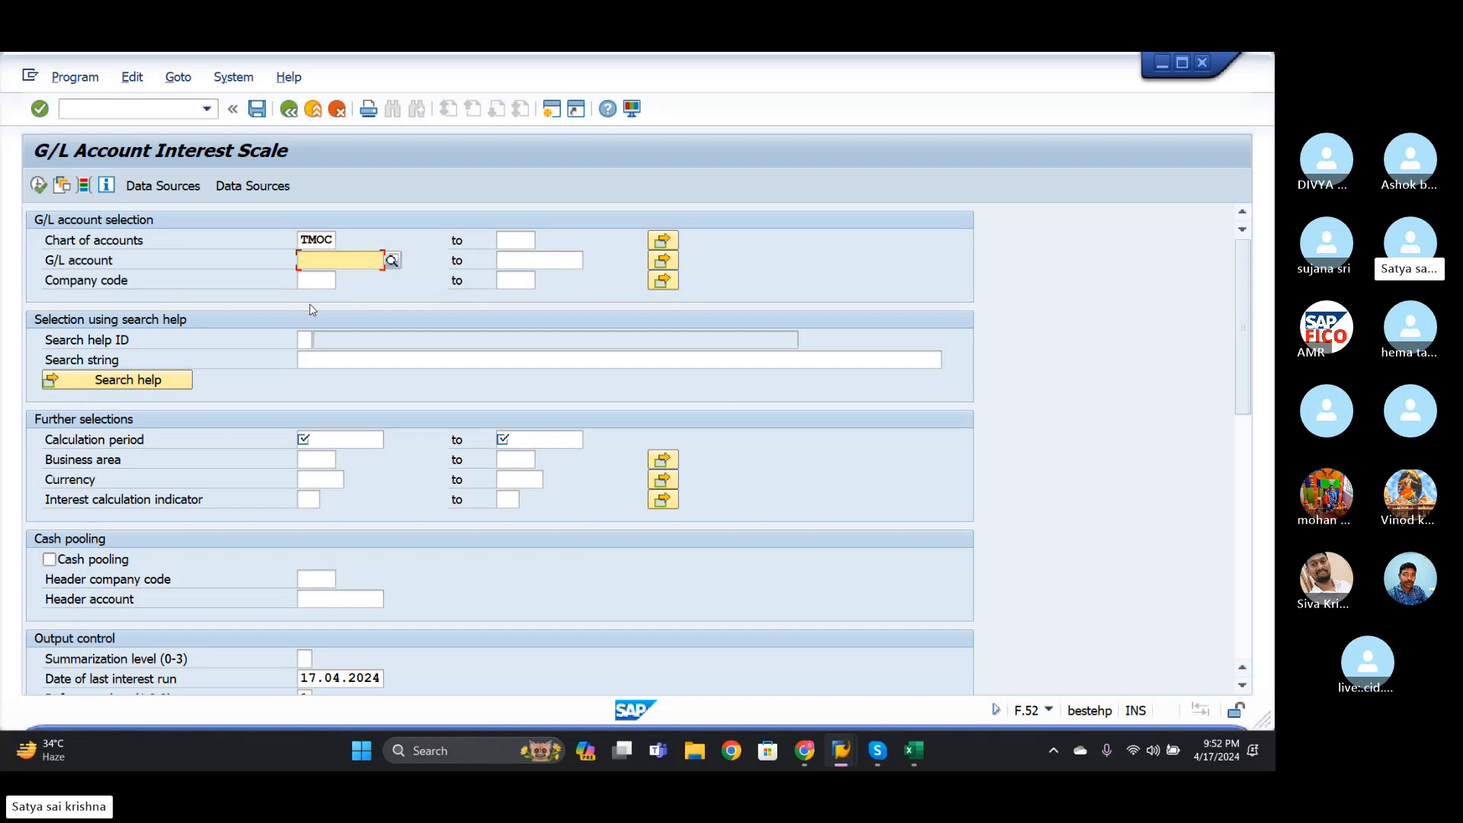
{"action": "left_click", "coordinate": [391, 261]}
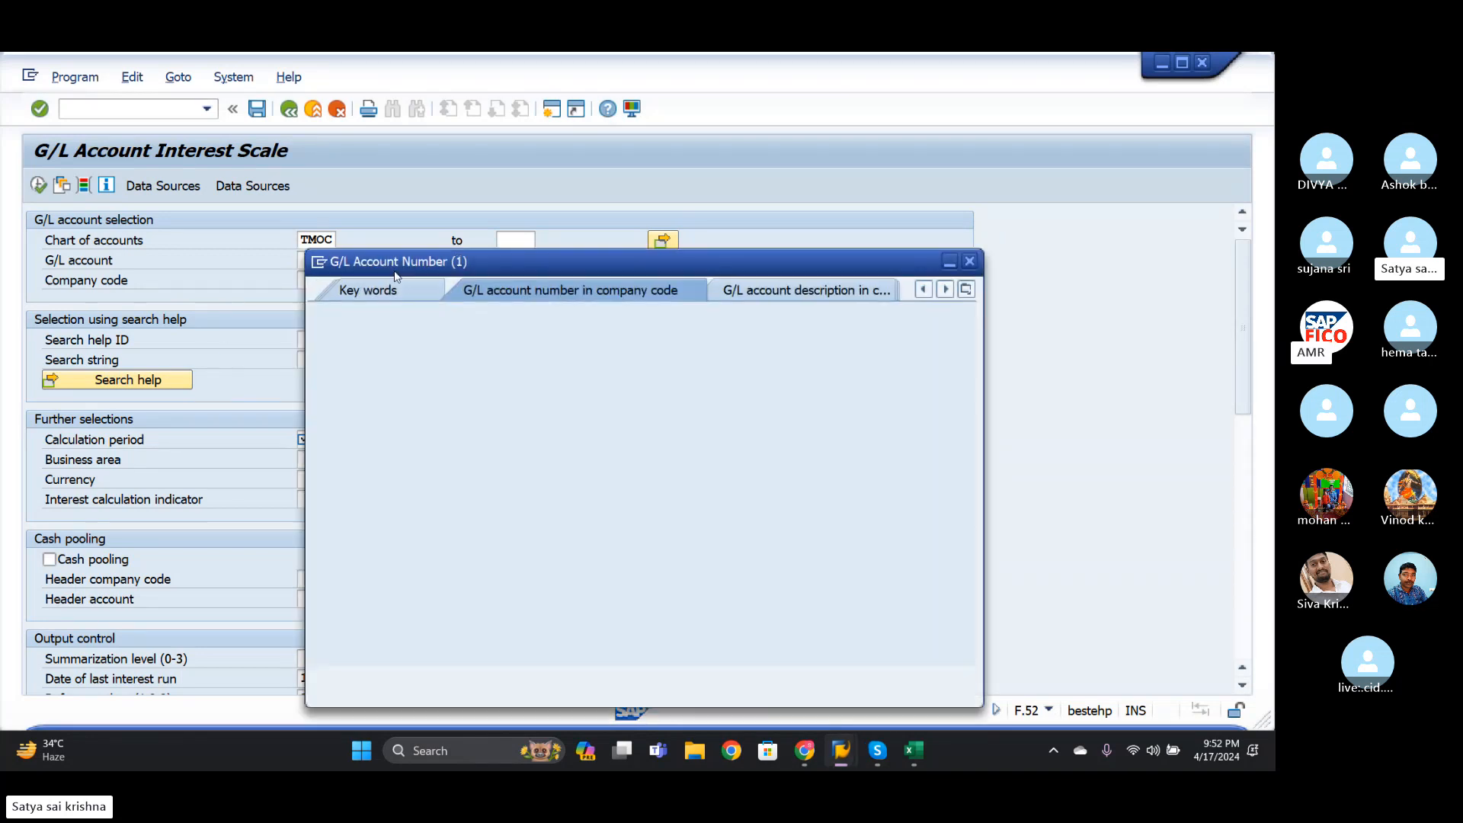
{"action": "key", "text": "Return"}
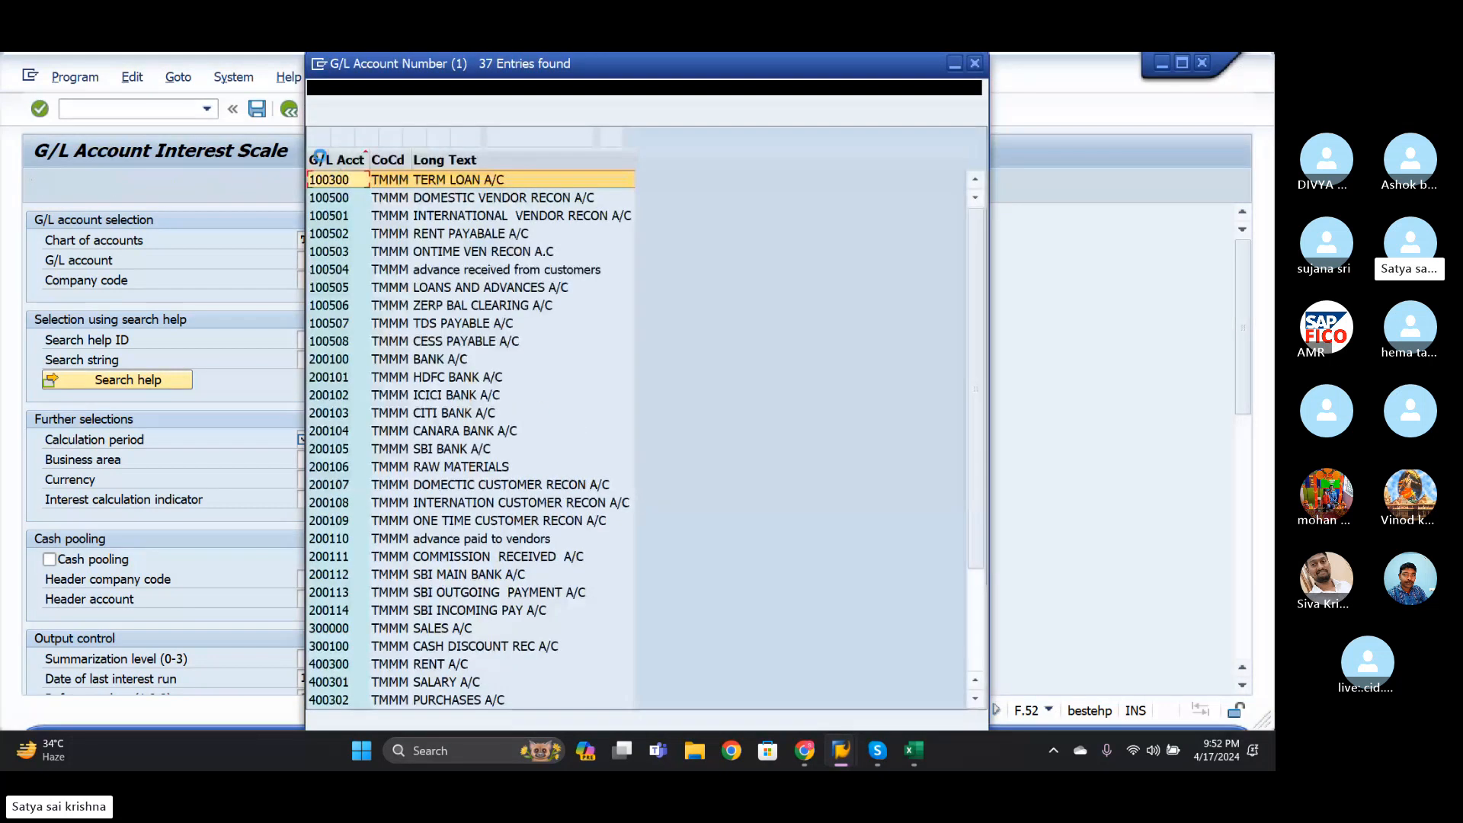
{"action": "double_click", "coordinate": [323, 178]}
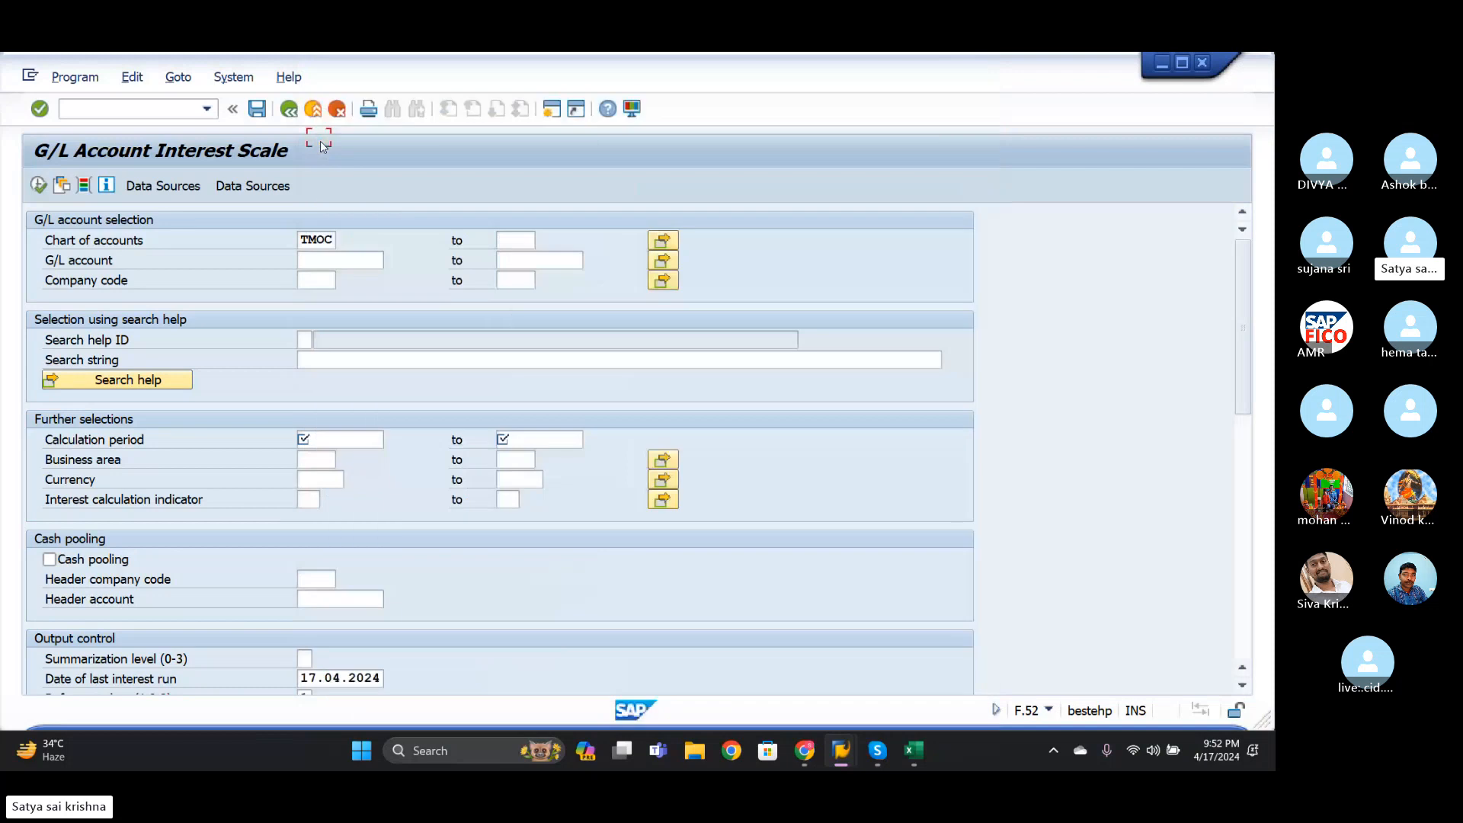
{"action": "left_click", "coordinate": [310, 282]}
{"action": "type", "text": "T"}
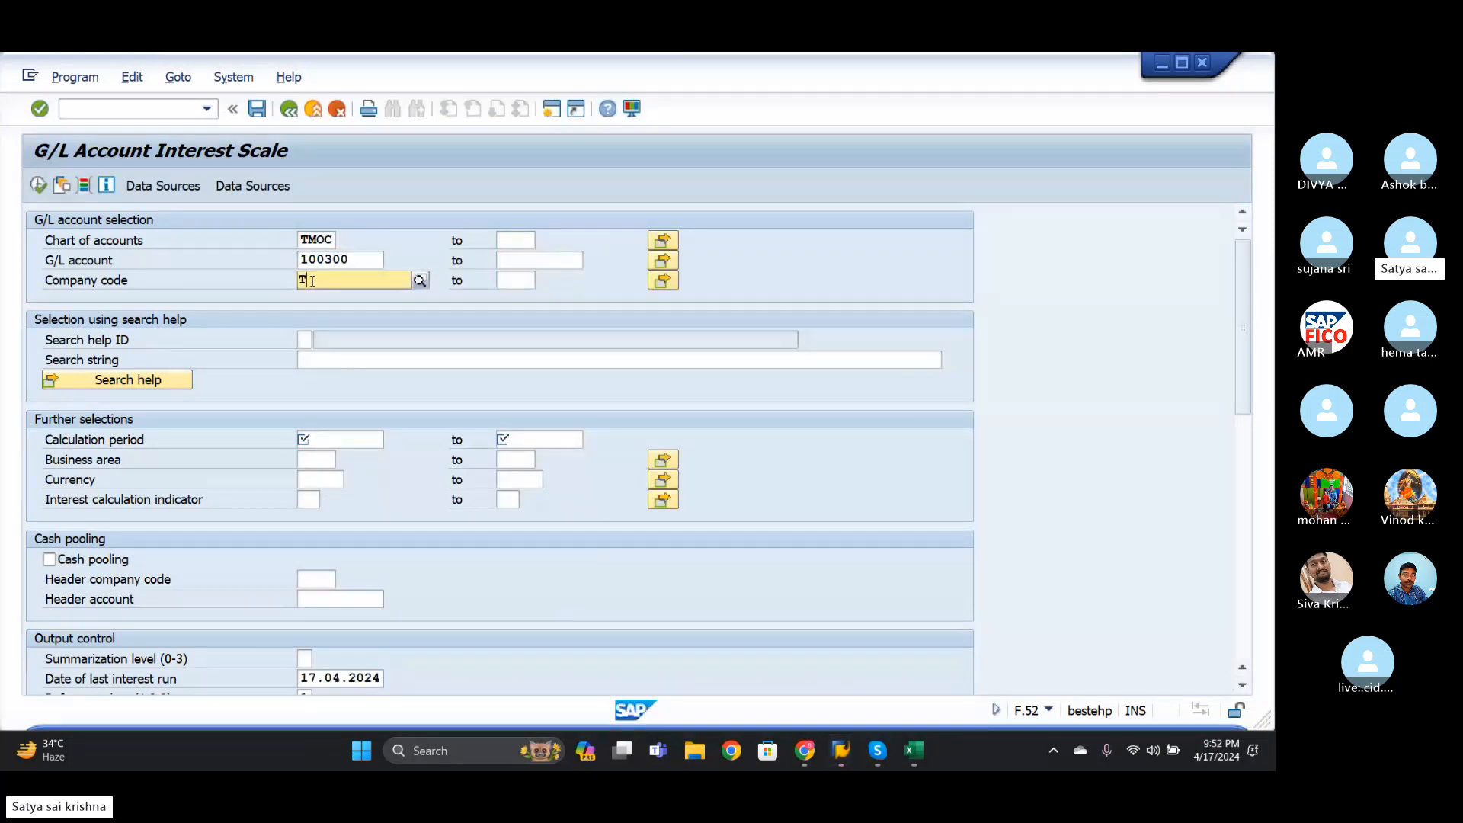
{"action": "type", "text": "MMM"}
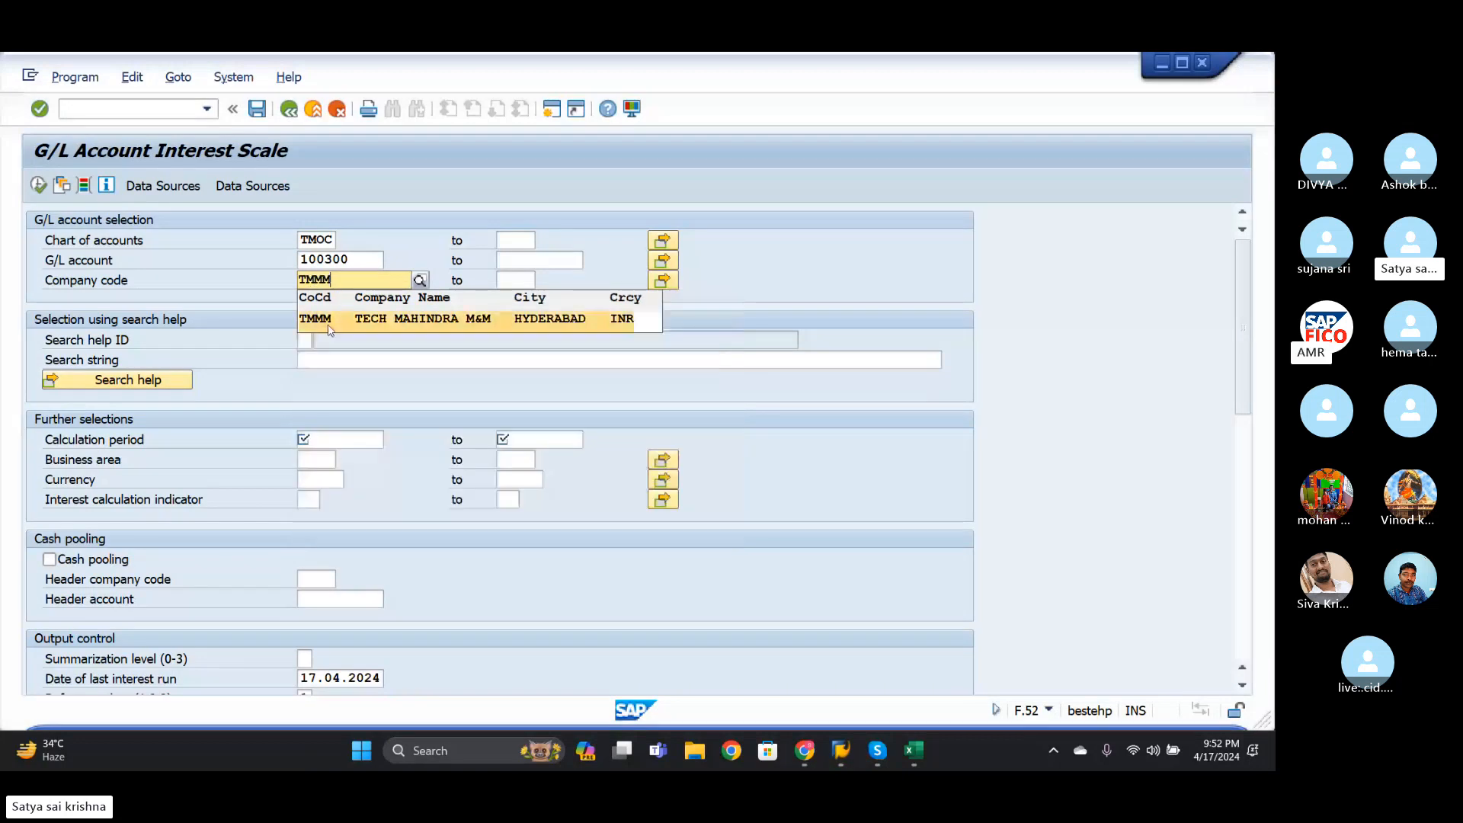
{"action": "left_click", "coordinate": [329, 320]}
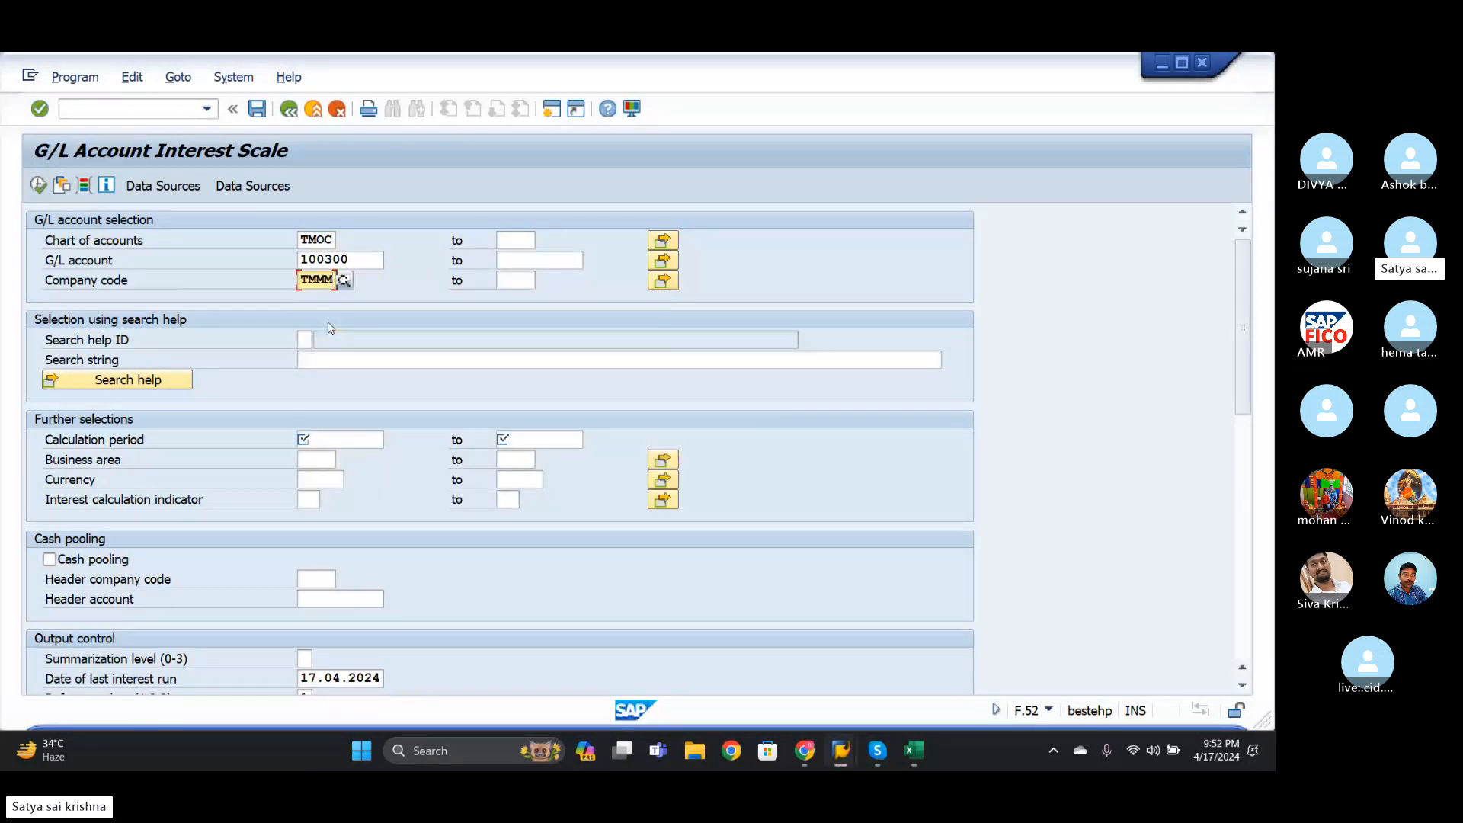
- Set the calculation period from 01.04.2024 to 17.04.2024 and execute the interest scale report
{"action": "left_click", "coordinate": [304, 440]}
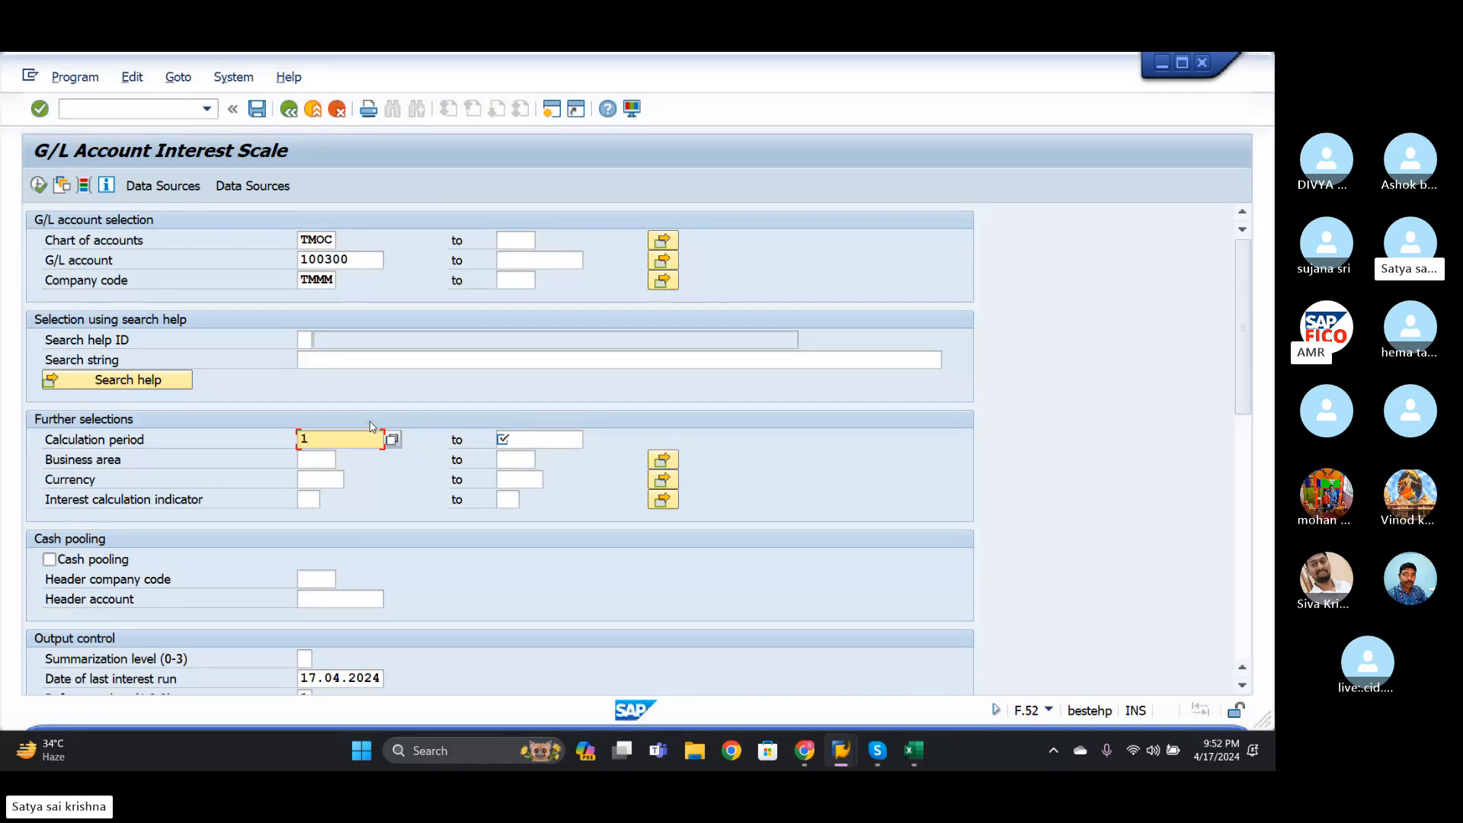
{"action": "type", "text": "01.04.2024"}
{"action": "left_click", "coordinate": [548, 440]}
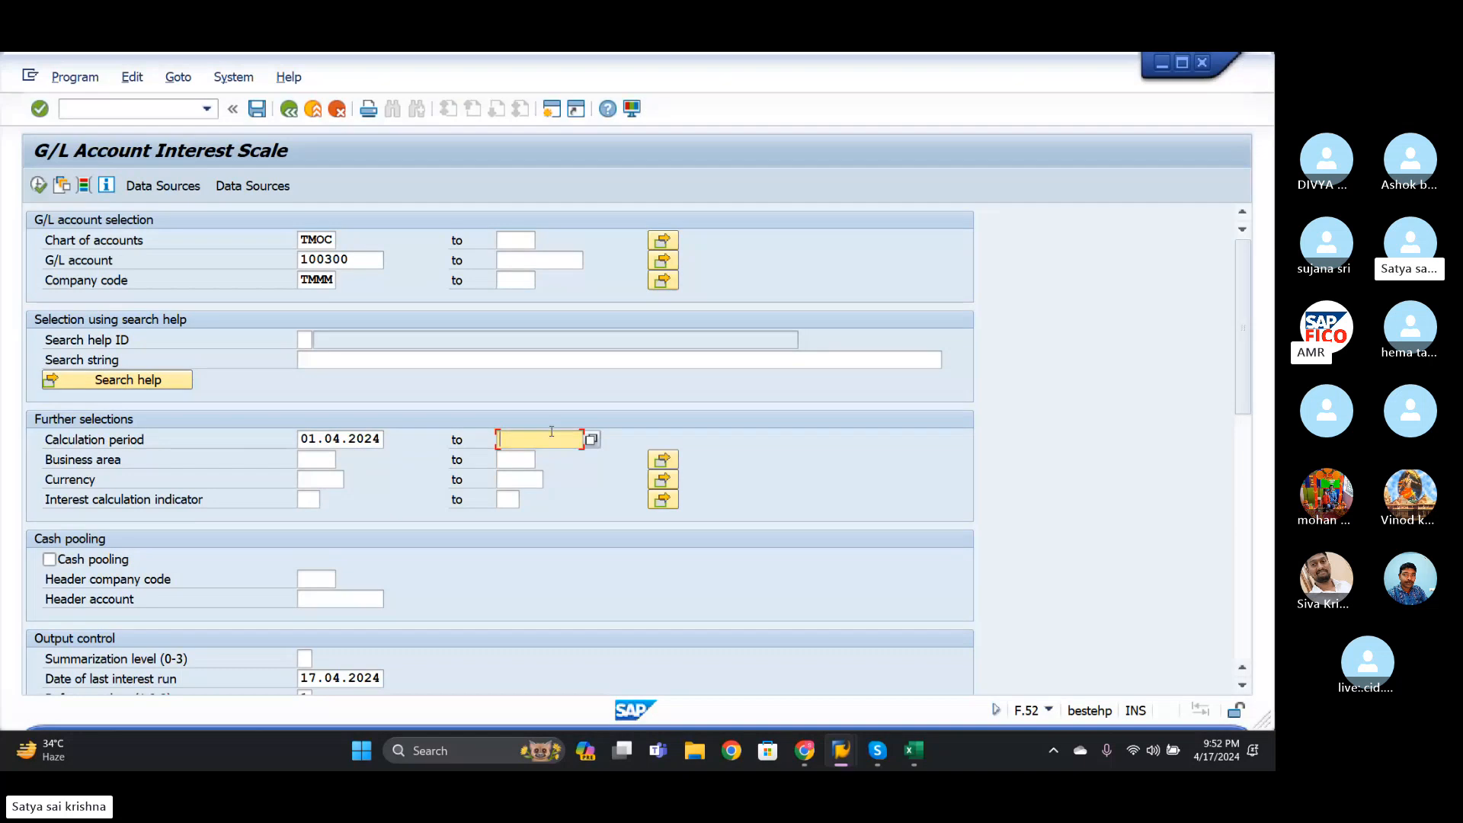
{"action": "type", "text": "1"}
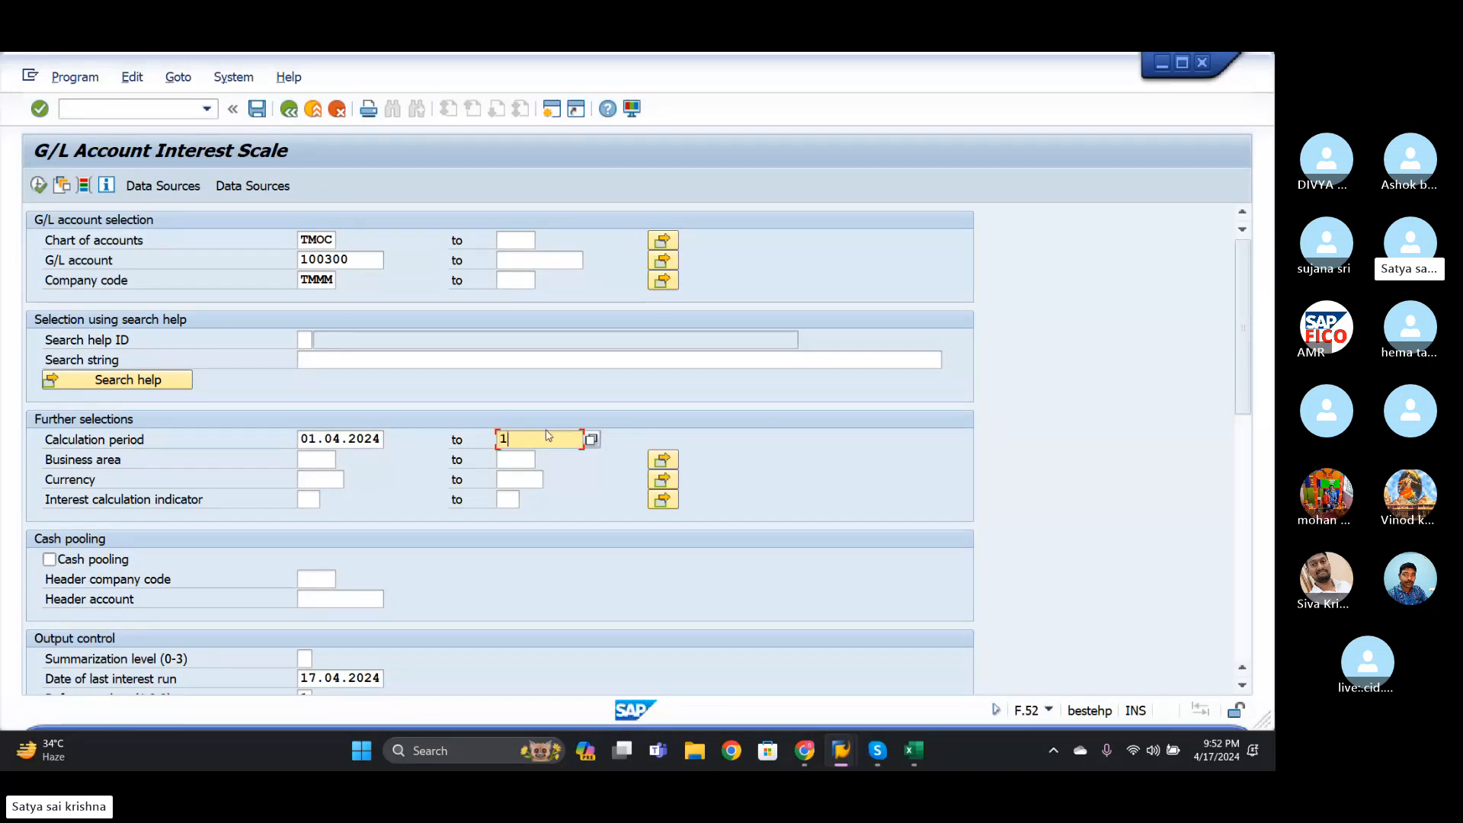
{"action": "type", "text": "7.04.2024"}
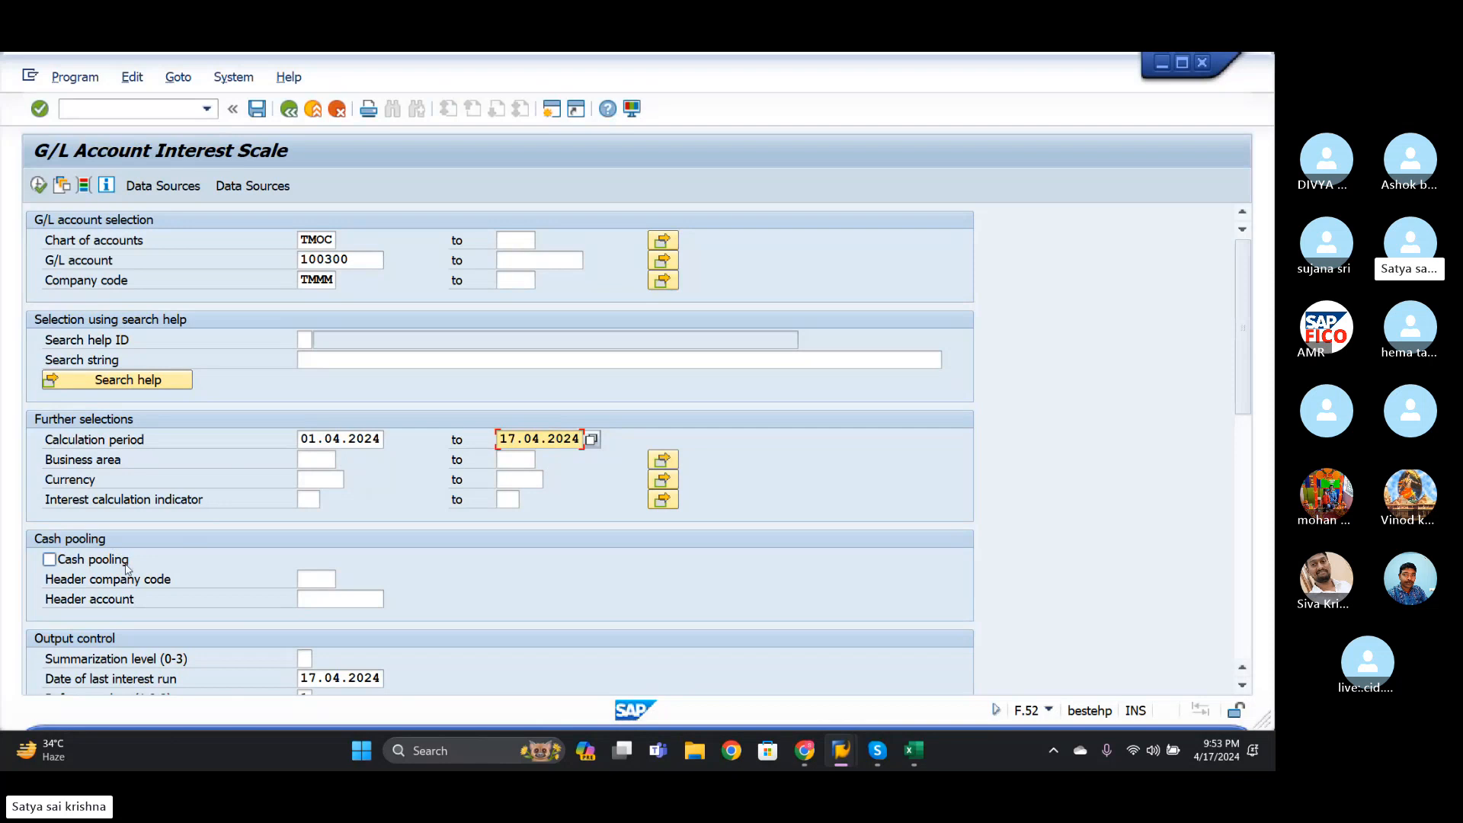
{"action": "left_click", "coordinate": [38, 184]}
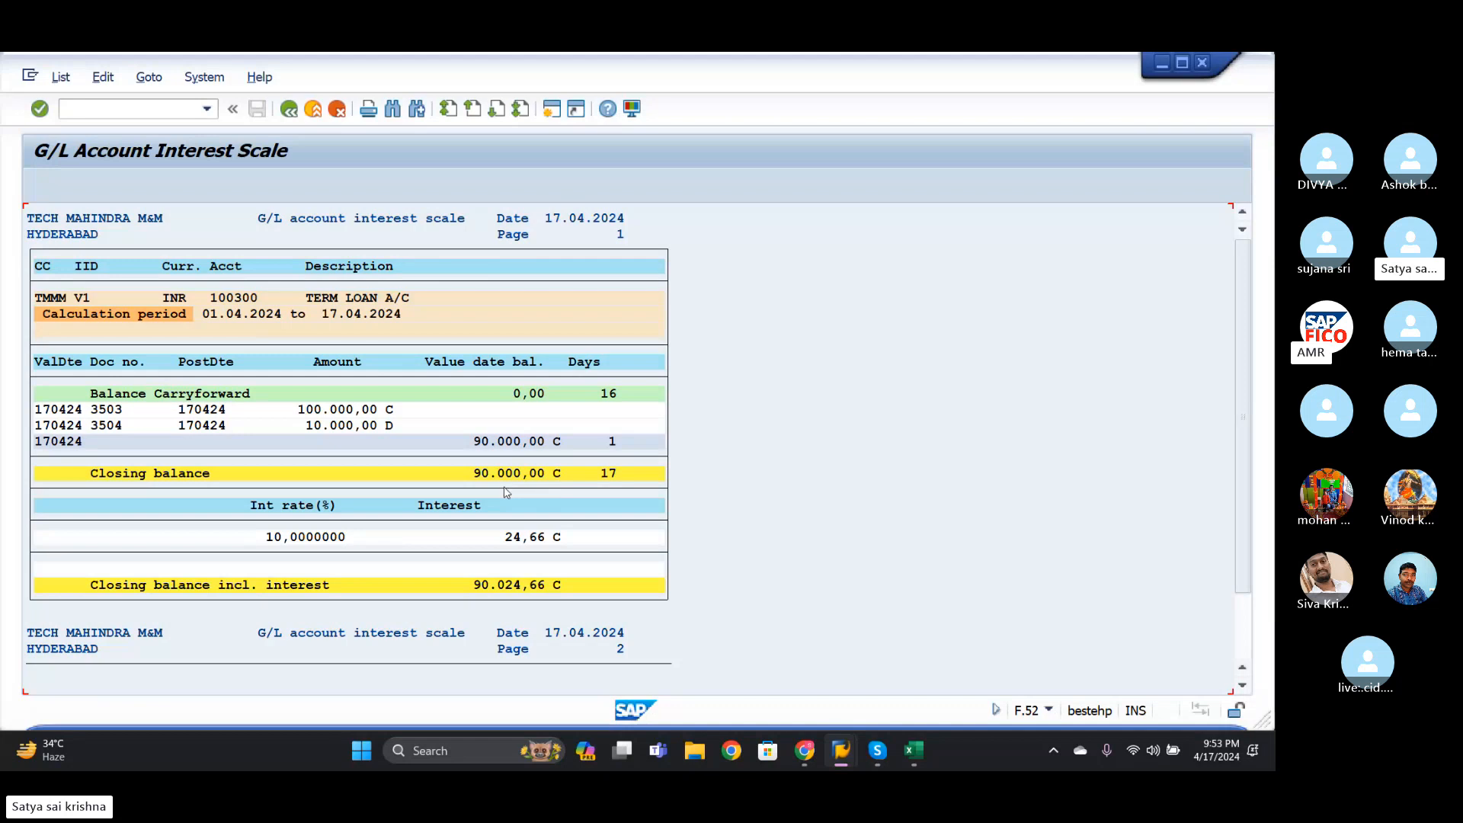
- Examine the repayment line's value date, posting date and debit amount in the interest scale, and switch to the Skype meeting
{"action": "left_click", "coordinate": [318, 427]}
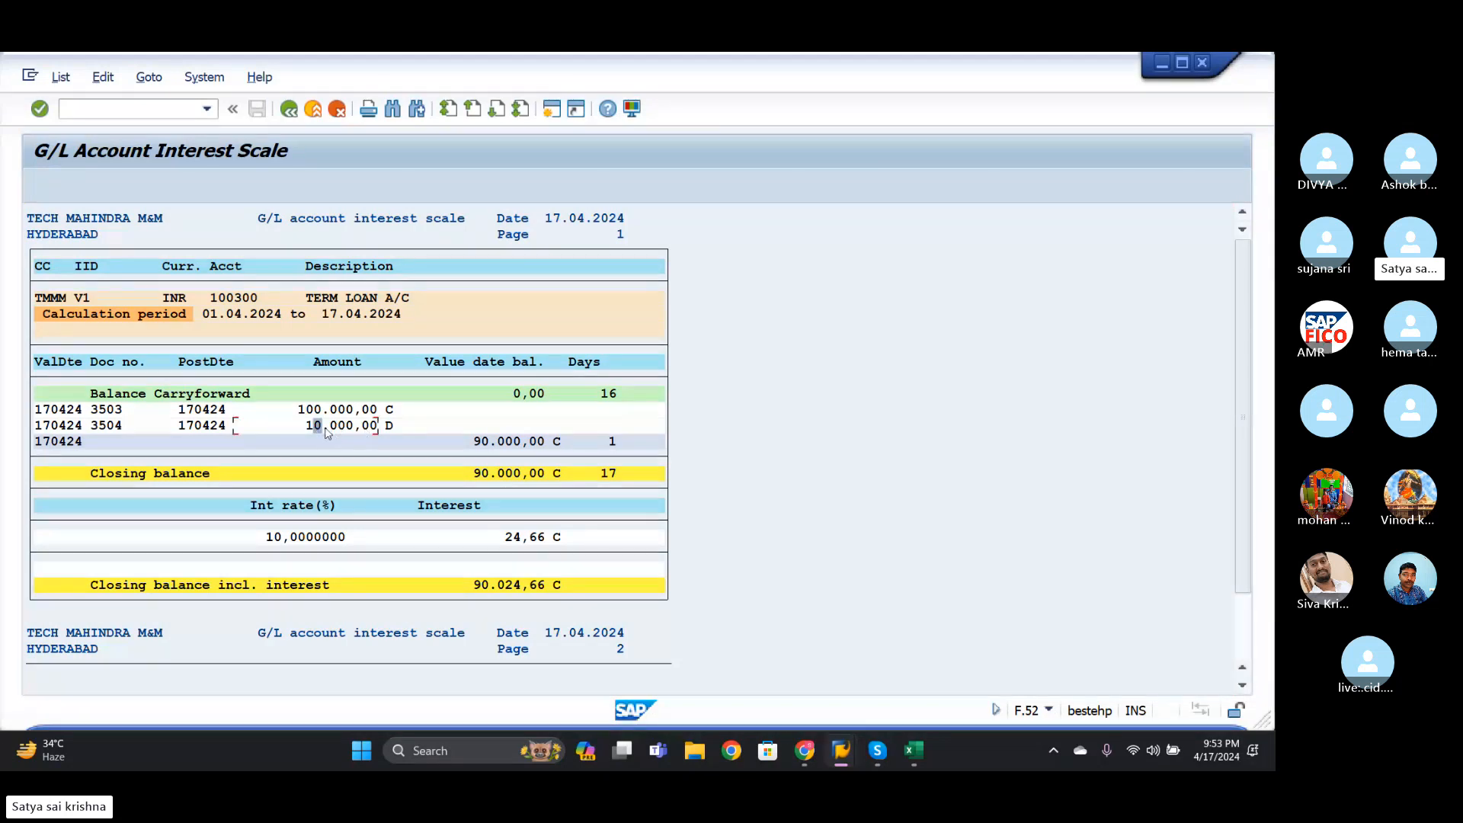
{"action": "left_click", "coordinate": [386, 427]}
{"action": "left_click", "coordinate": [45, 426]}
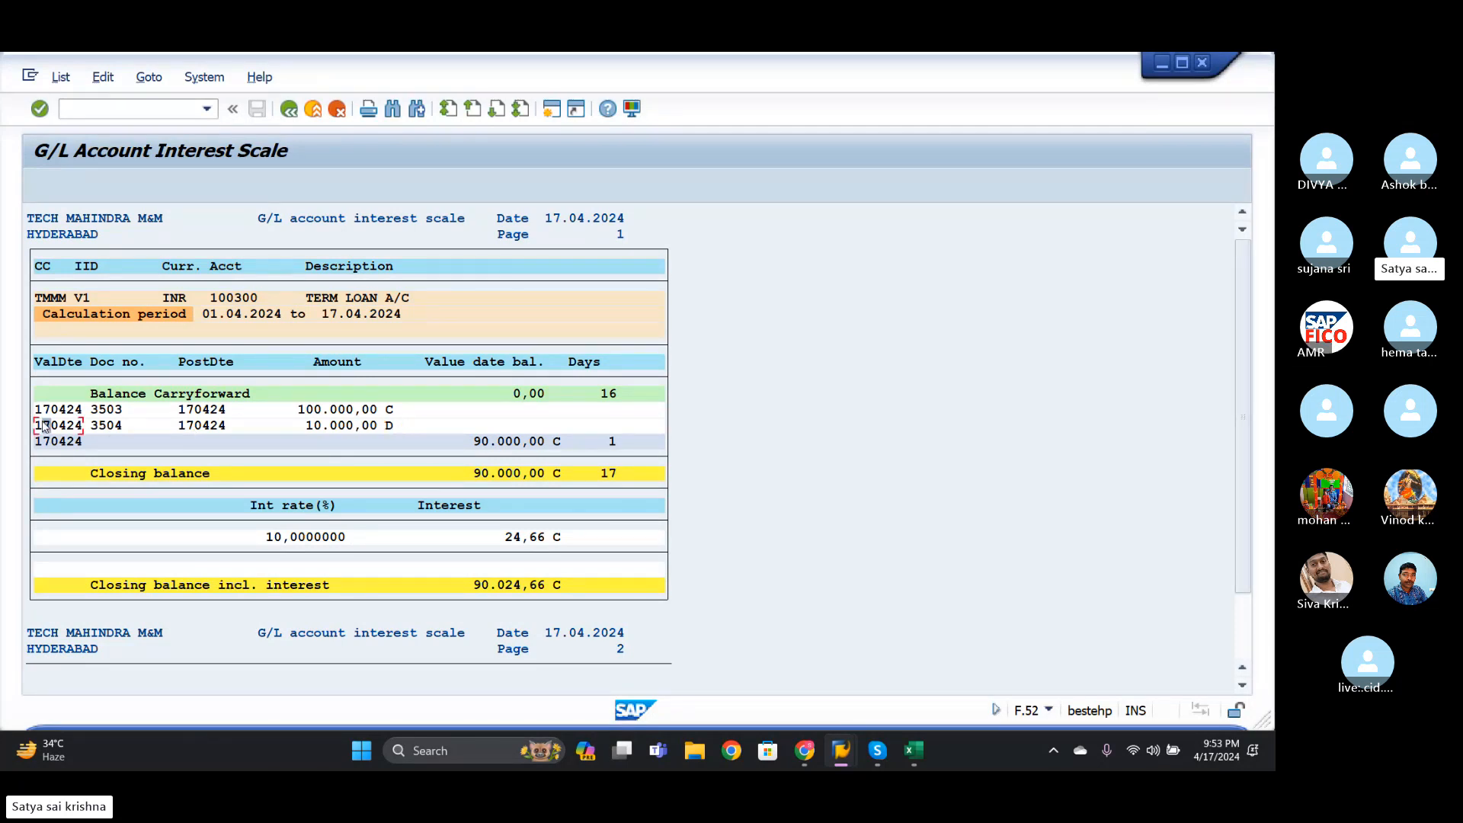
{"action": "left_click", "coordinate": [245, 427]}
{"action": "left_click", "coordinate": [332, 429]}
{"action": "left_click", "coordinate": [294, 427]}
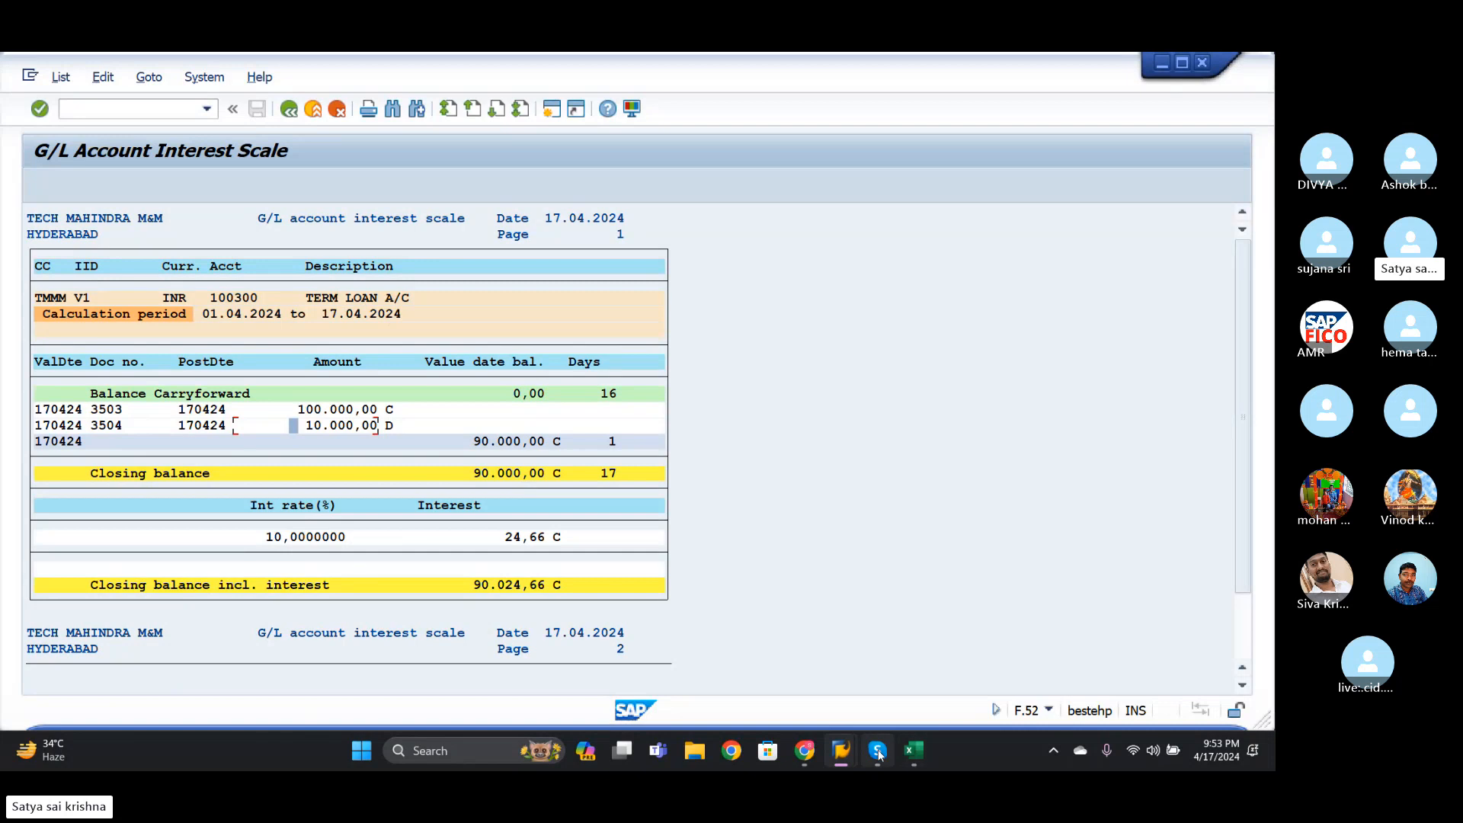
{"action": "left_click", "coordinate": [861, 665]}
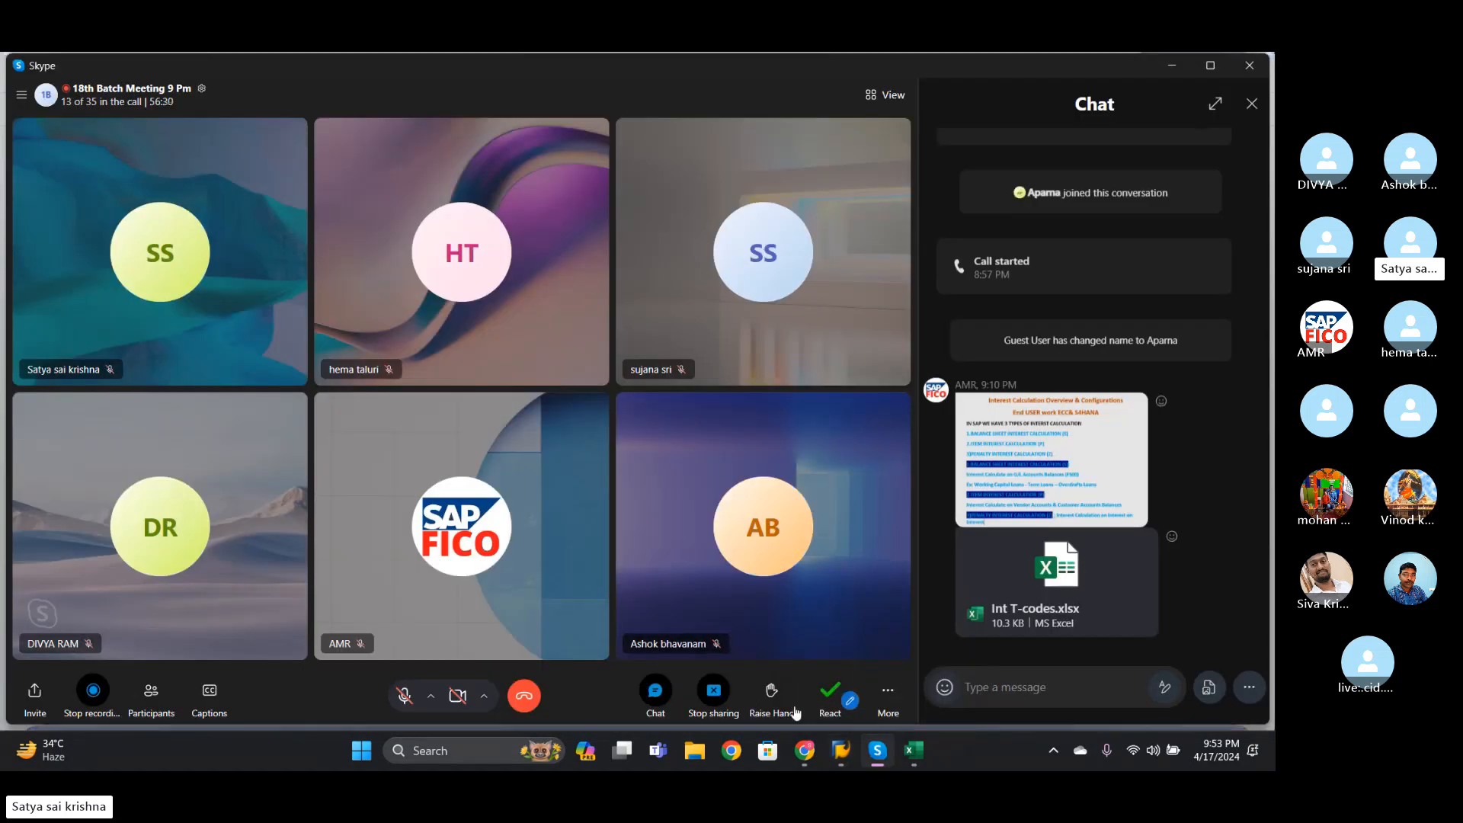